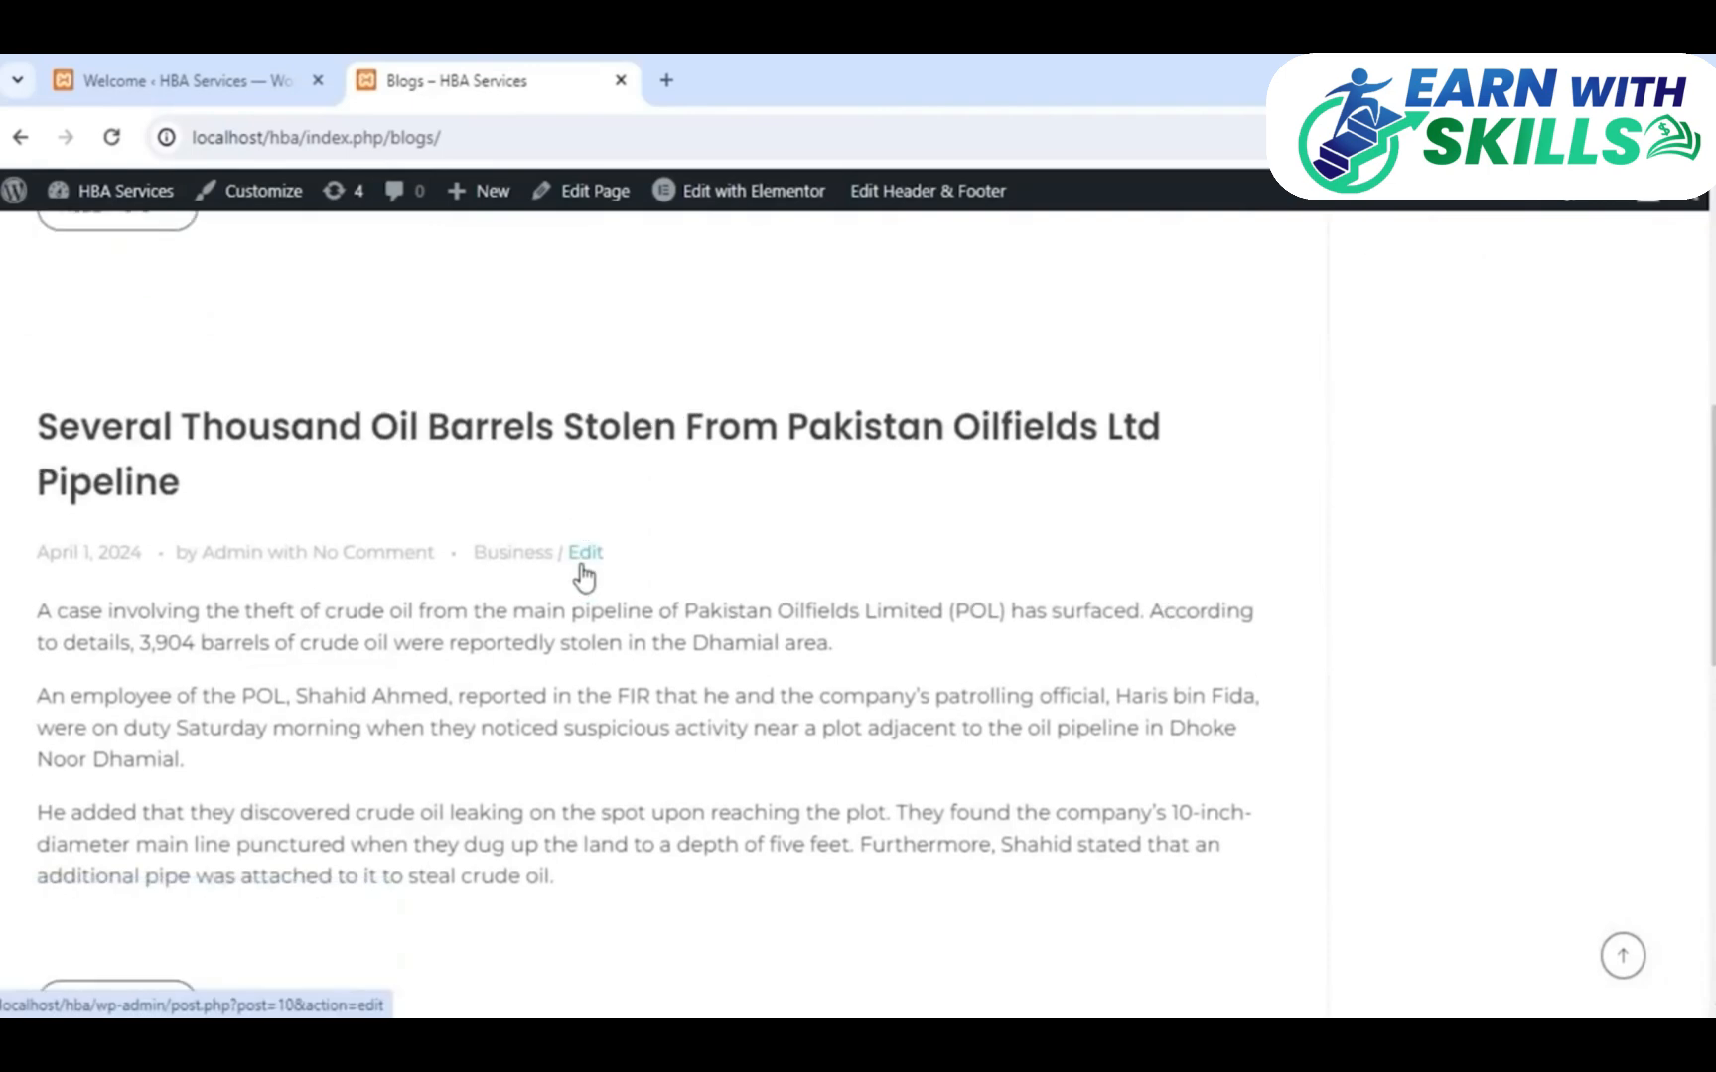
Try the footer's newsletter email field on the Blogs page with random sample text and clear it
scroll(584, 576, "down", 10)
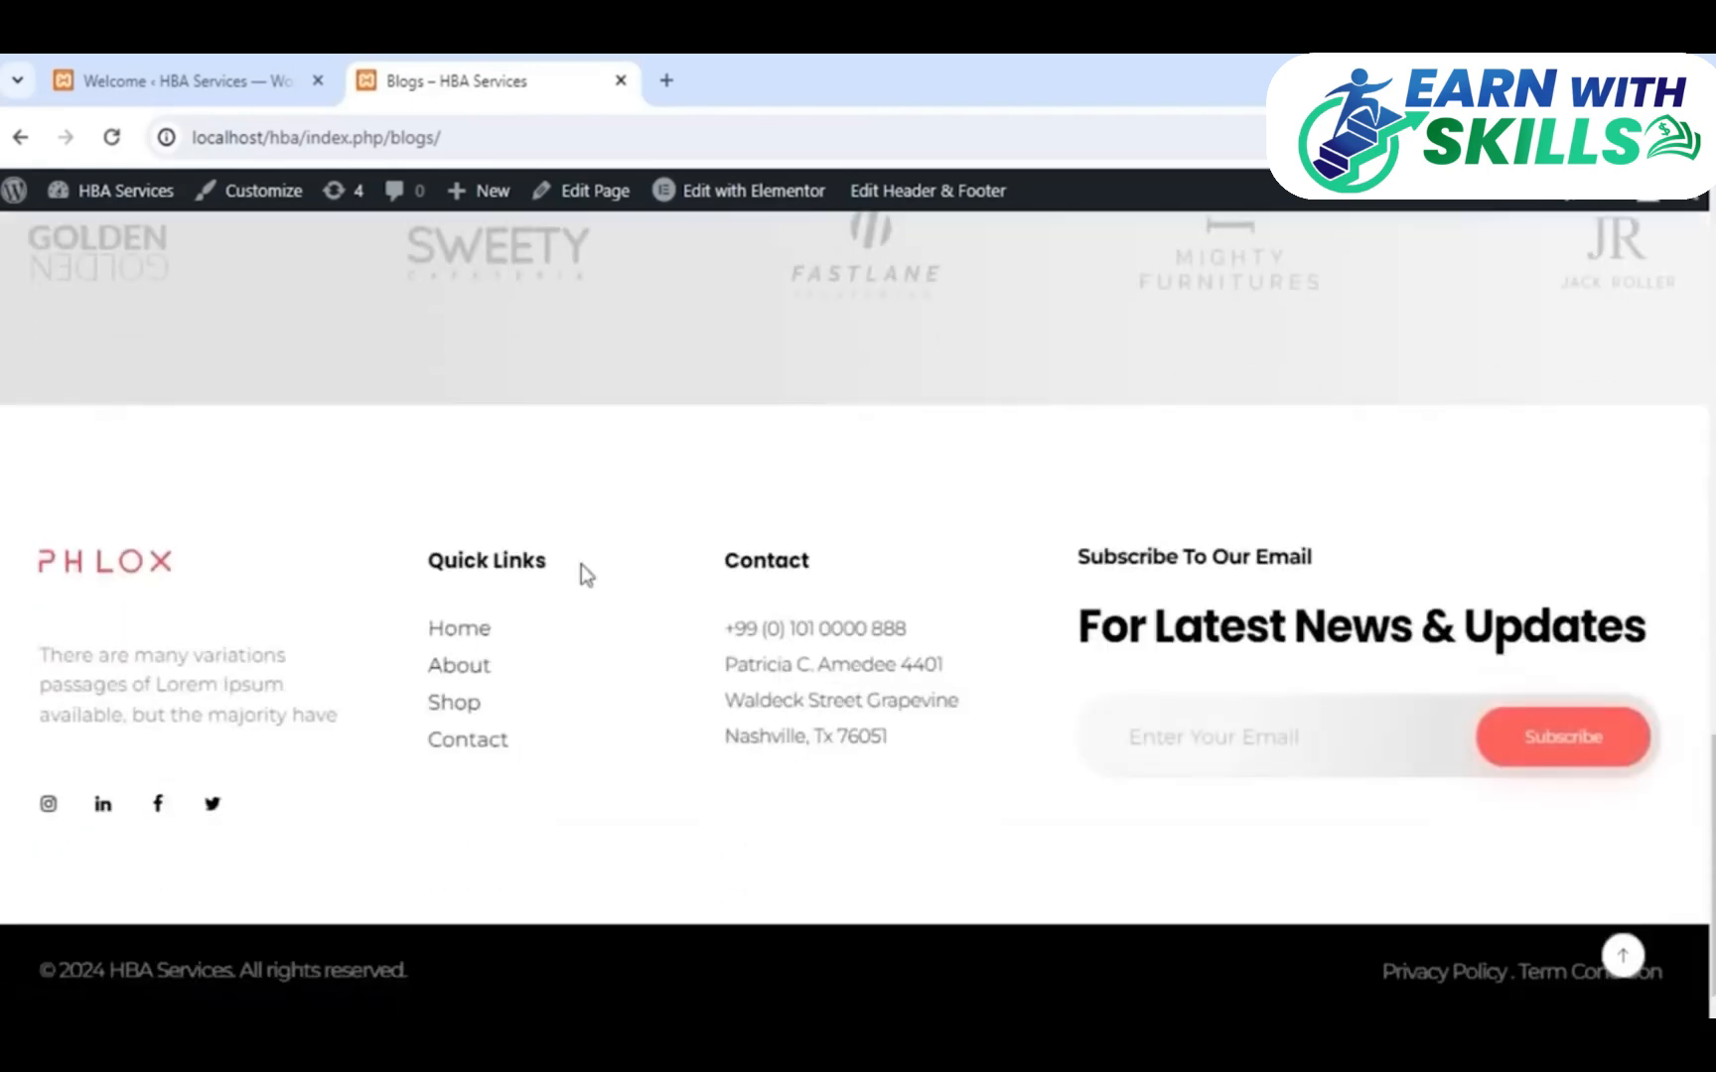
scroll(697, 524, "up", 4)
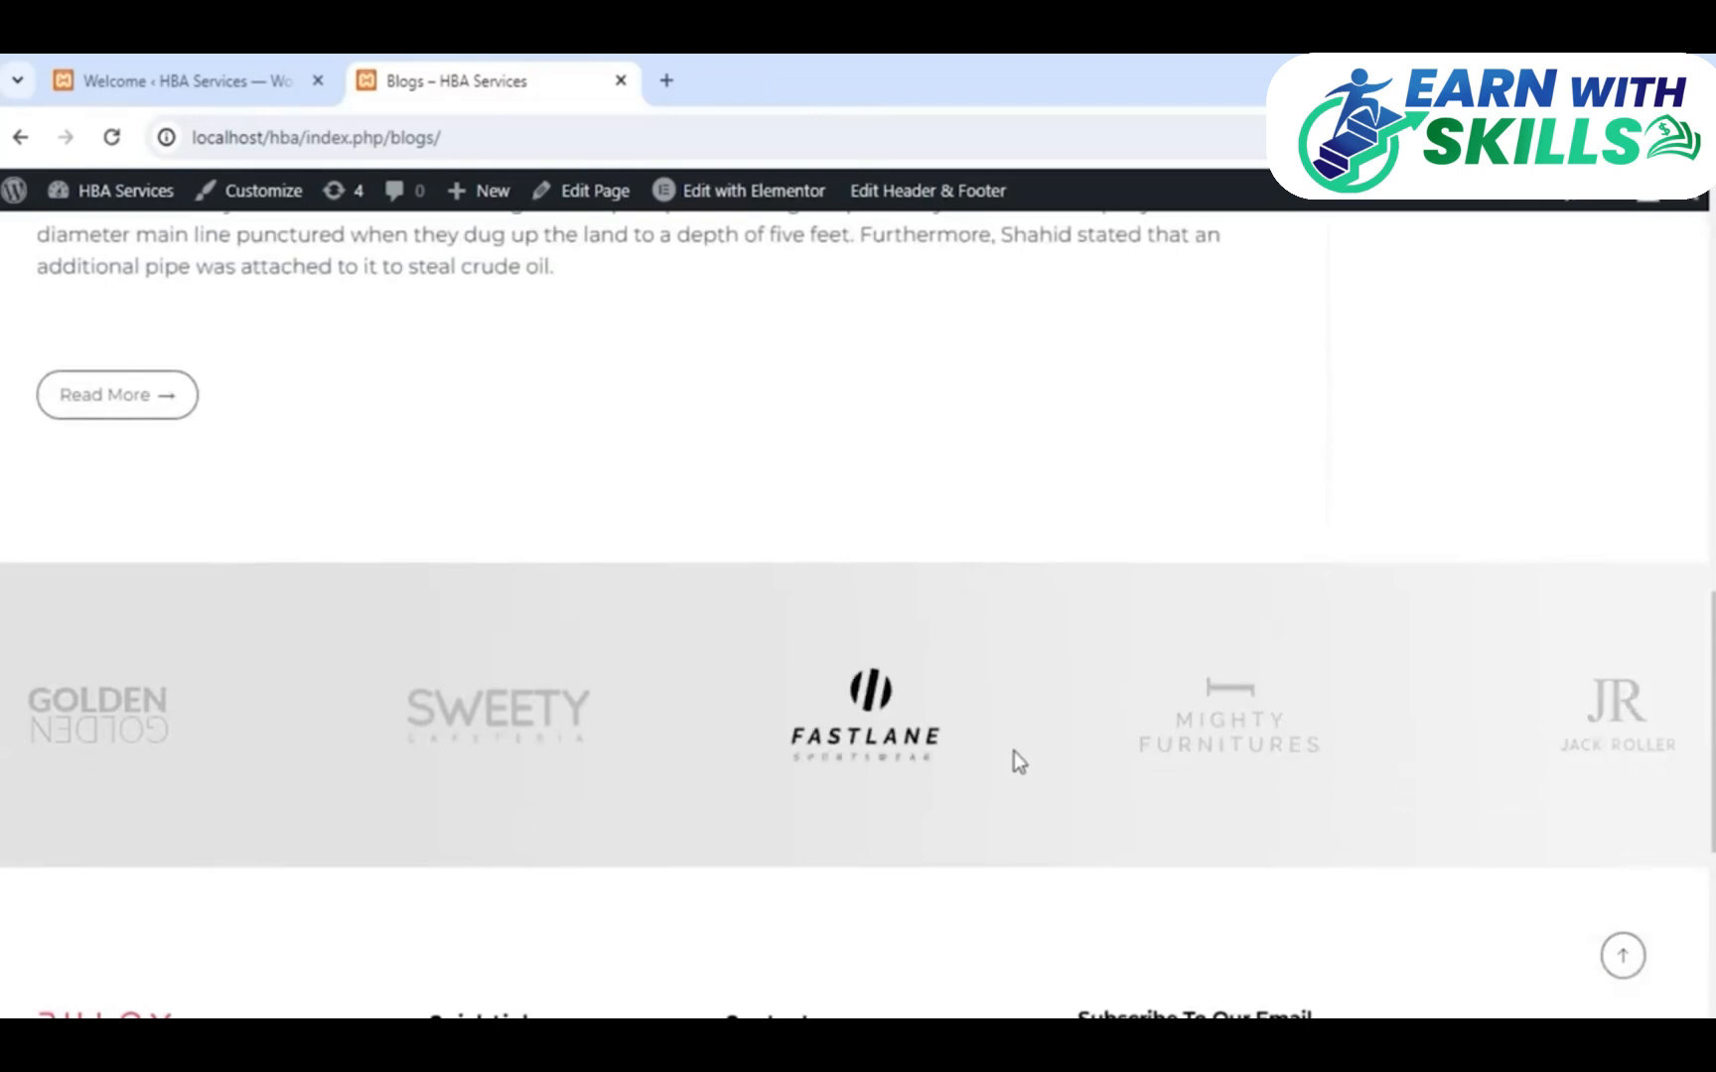
scroll(1014, 752, "down", 4)
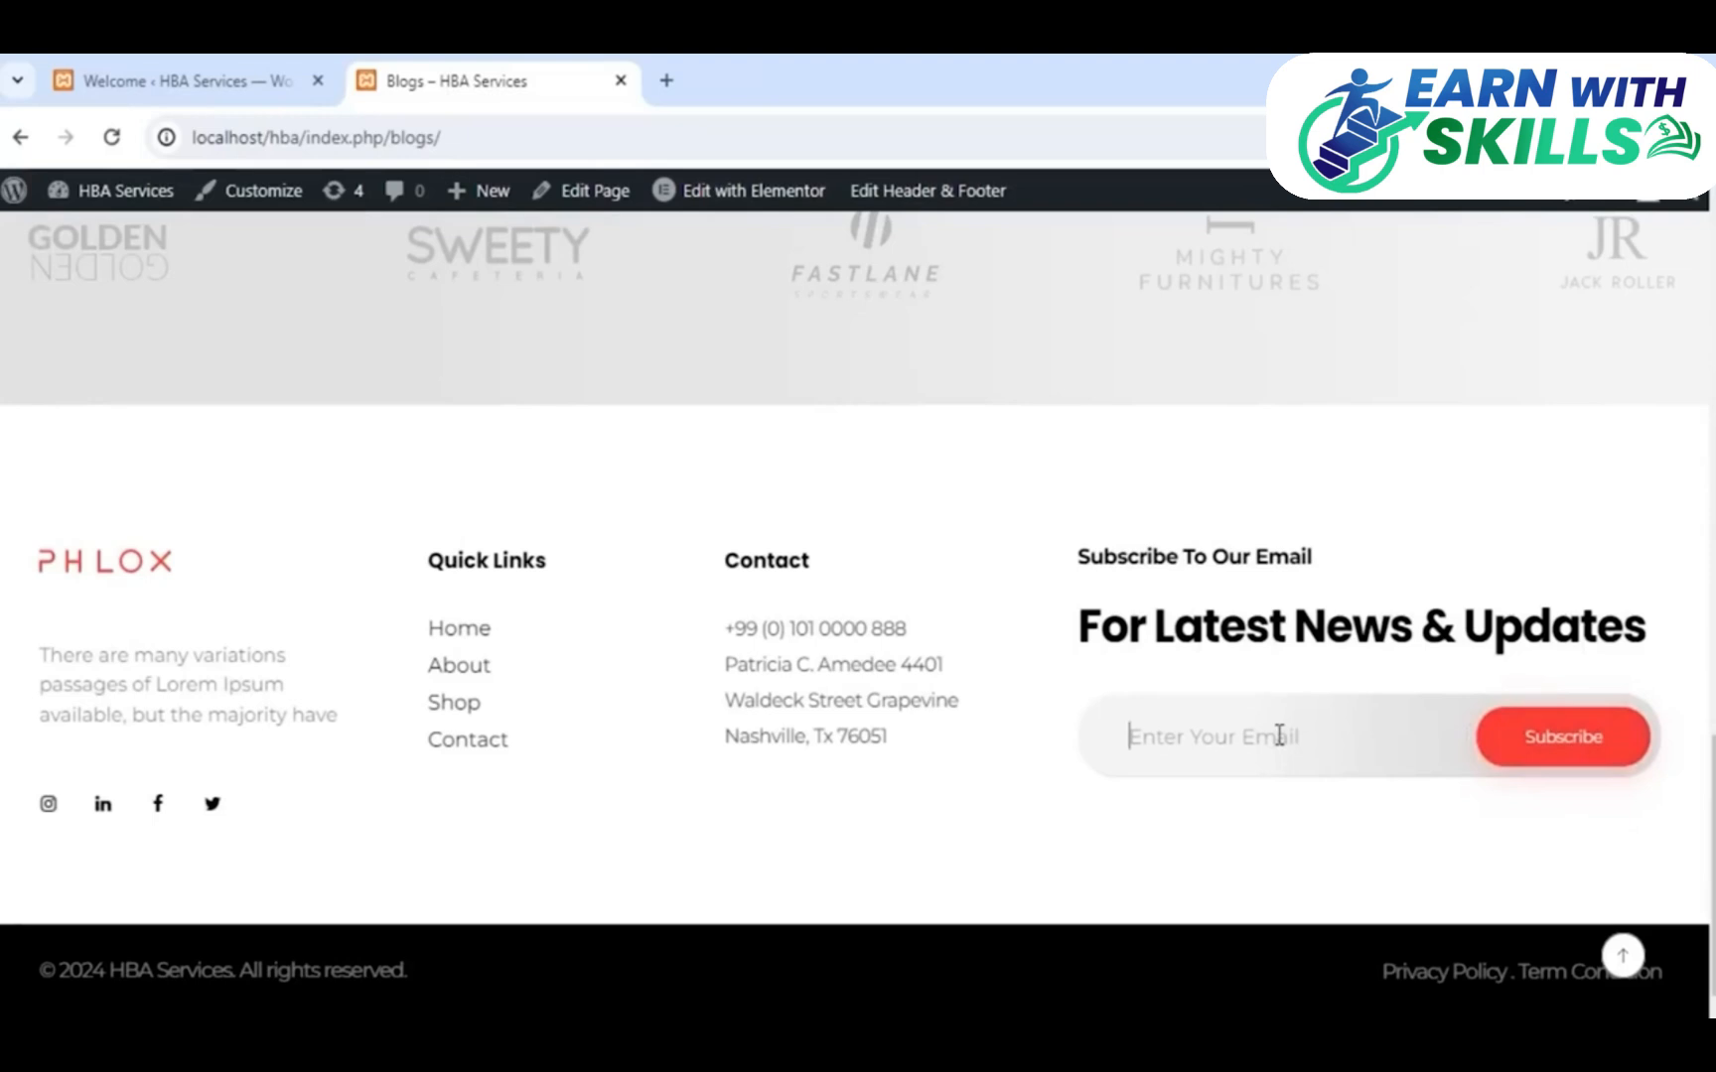
type("hhhhbnjhbu")
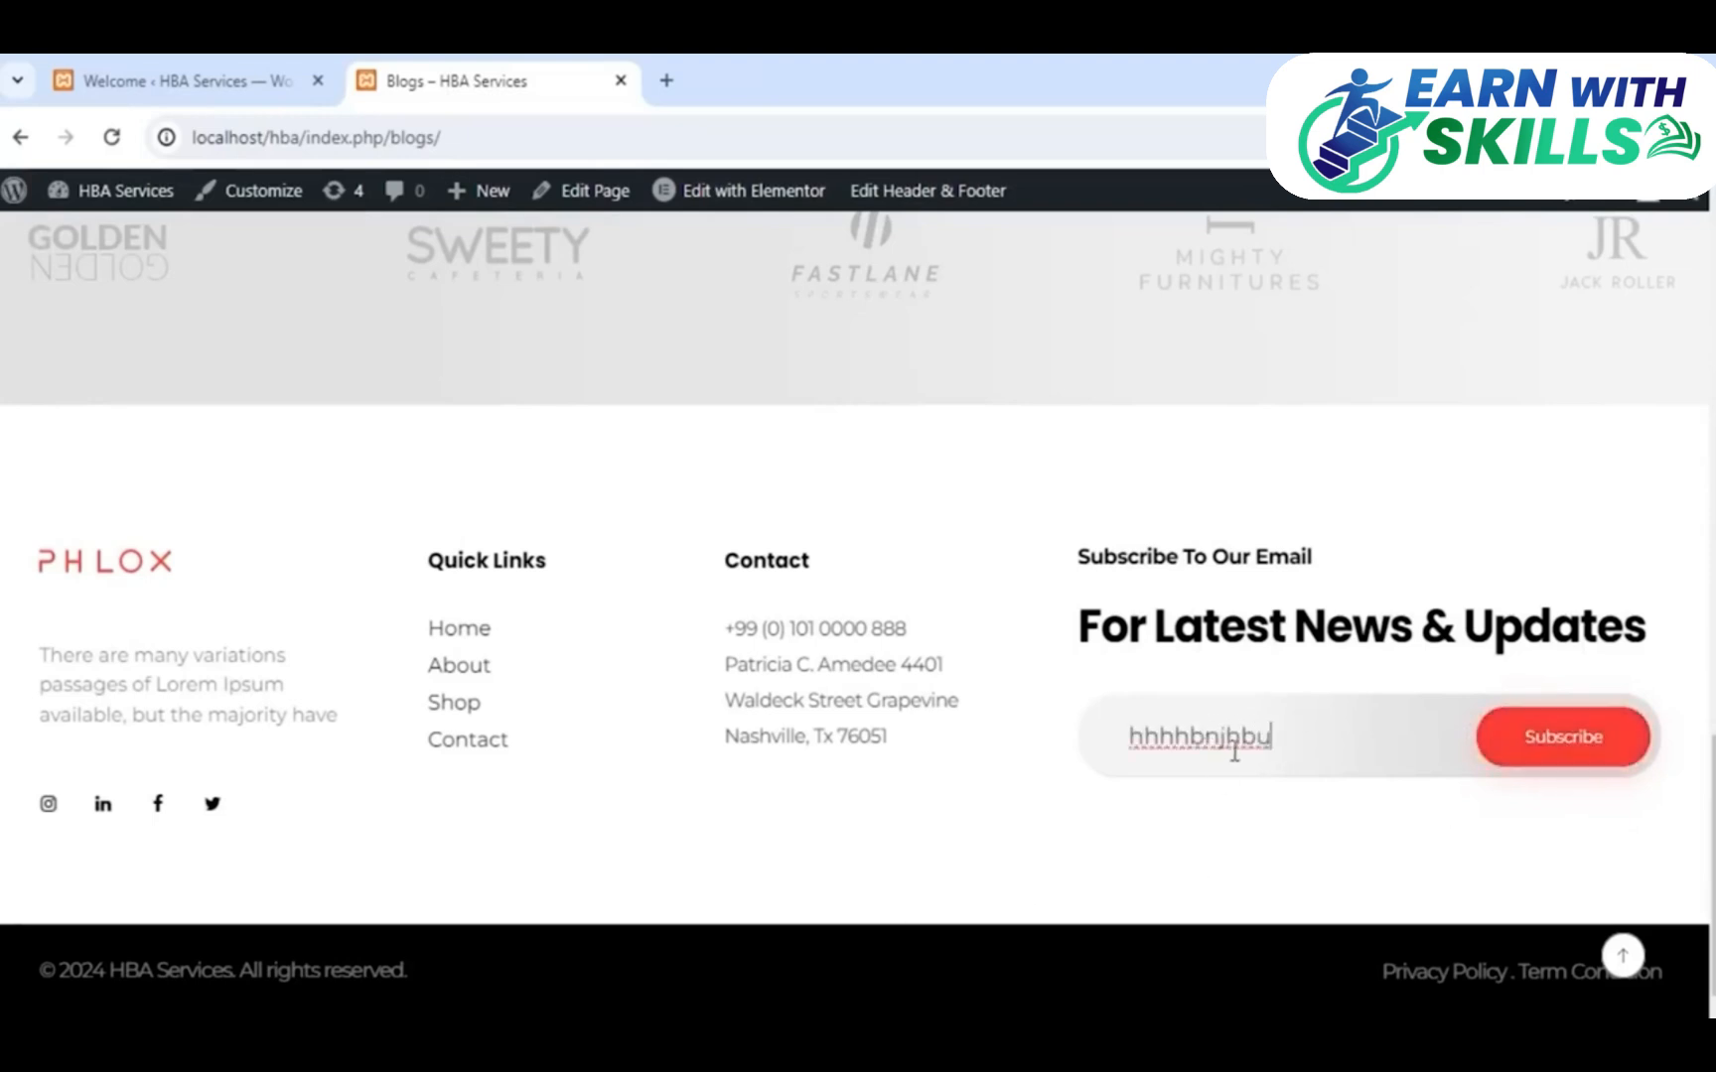
double_click(1218, 747)
key("BackSpace")
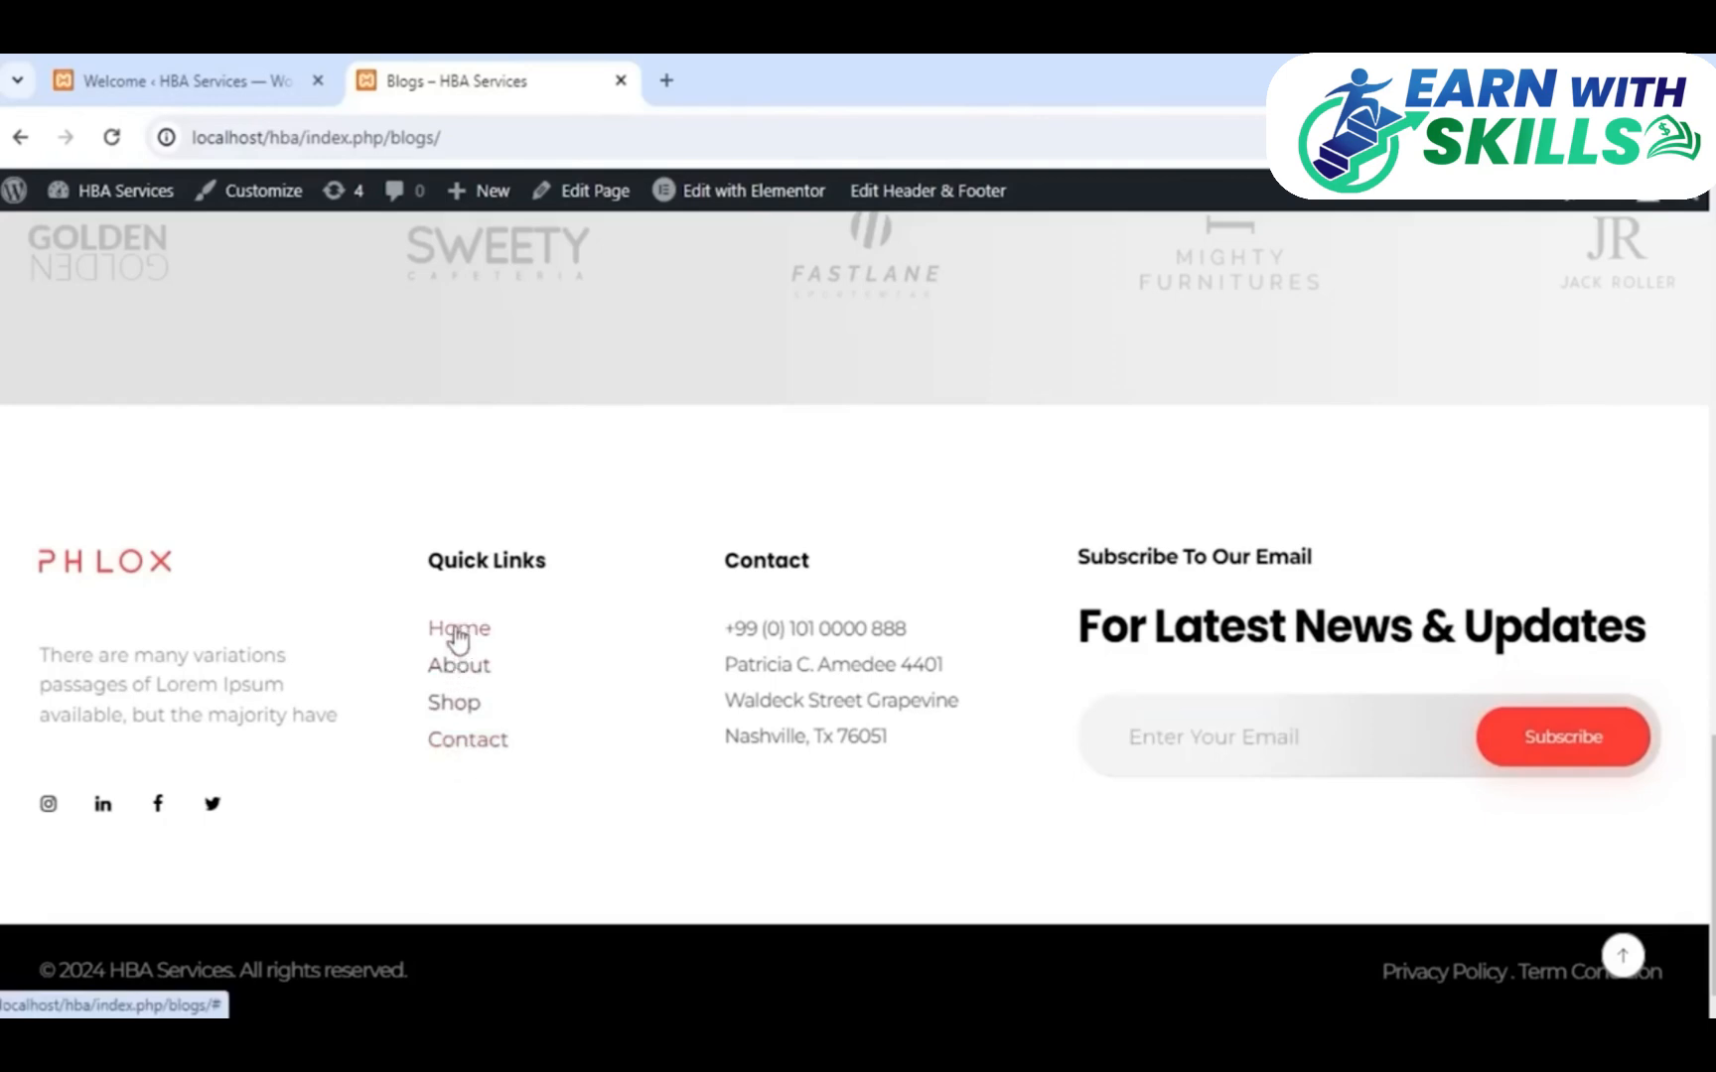
Test the Shop, Contact and Home quick links in the Blogs page footer
left_click(459, 706)
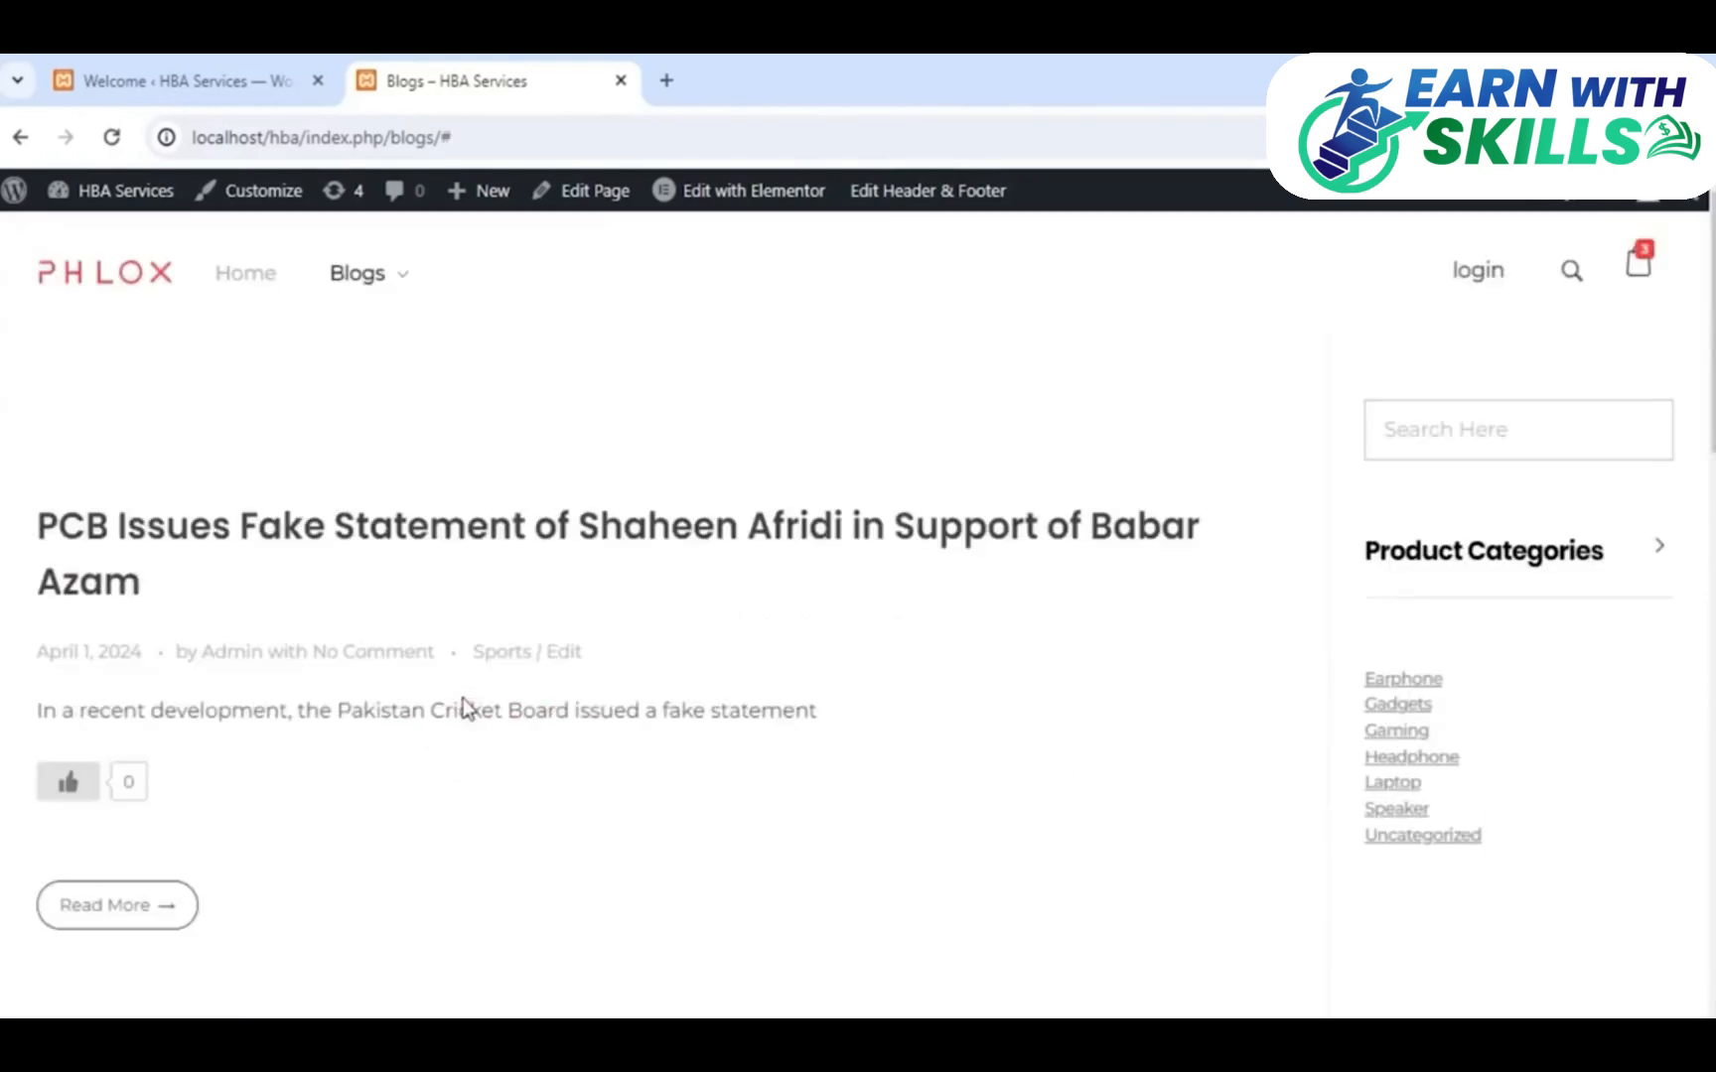
scroll(494, 586, "down", 20)
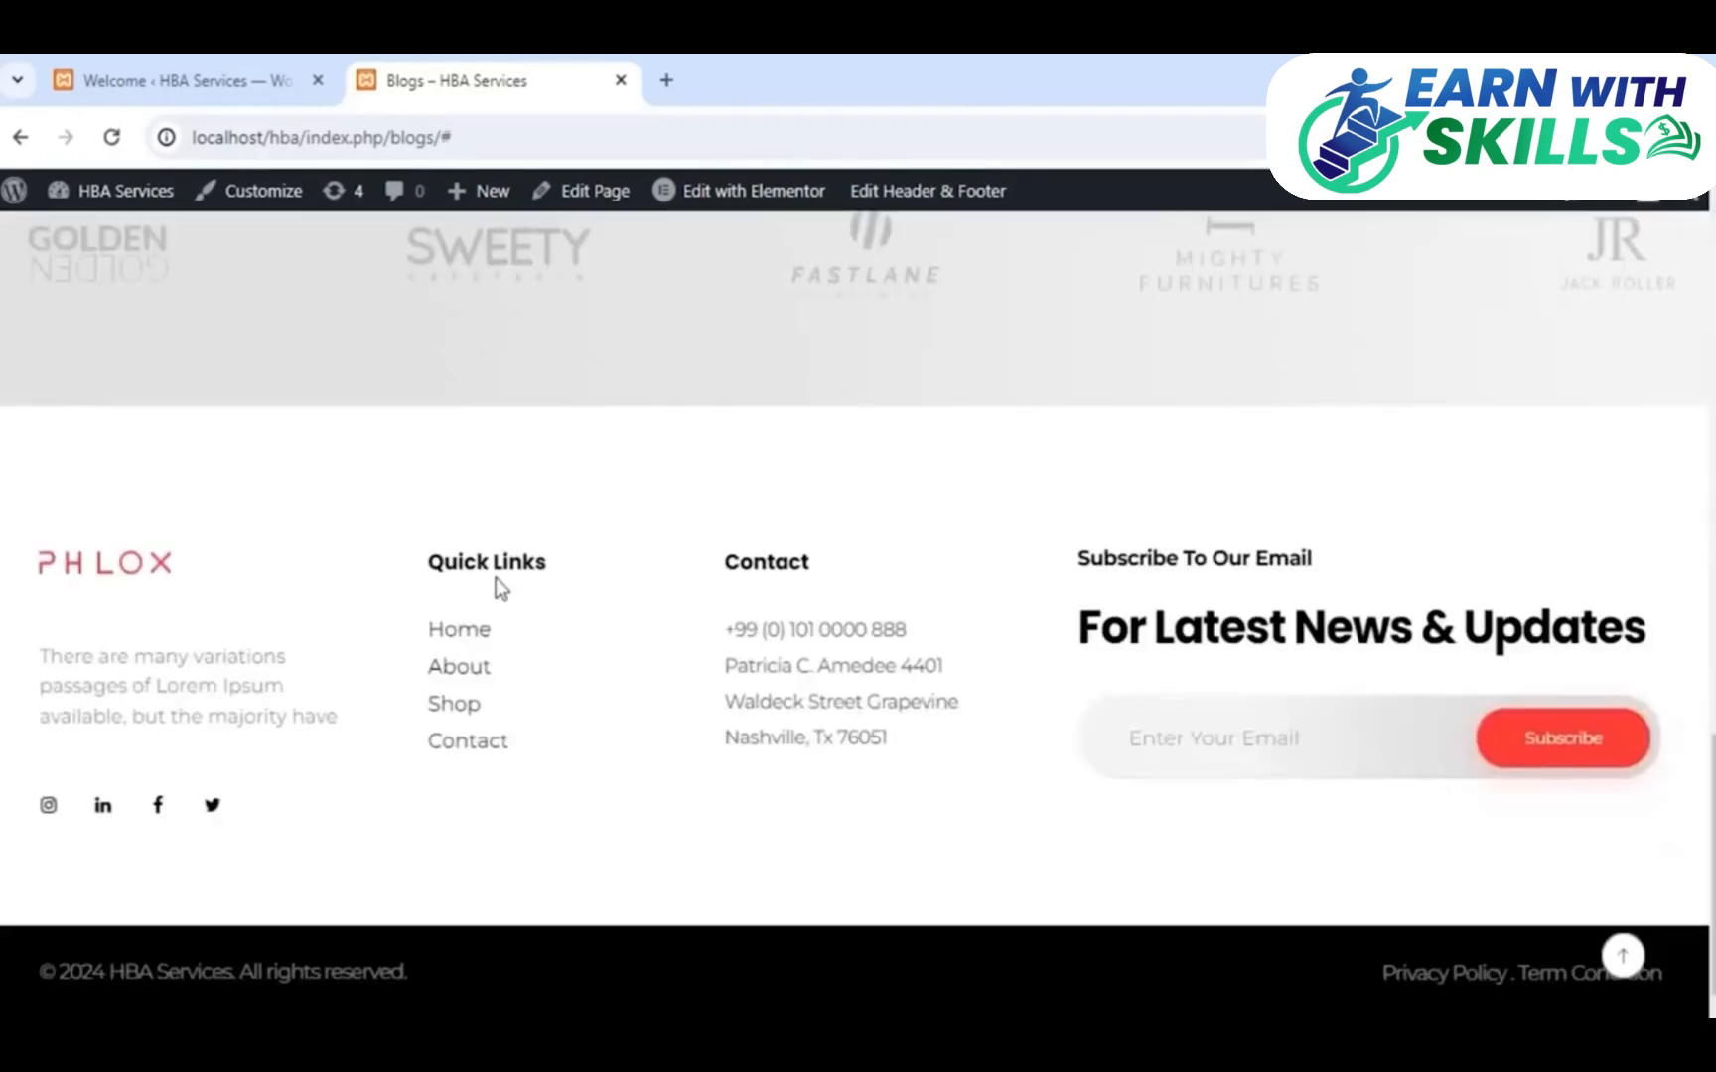
scroll(470, 331, "up", 1)
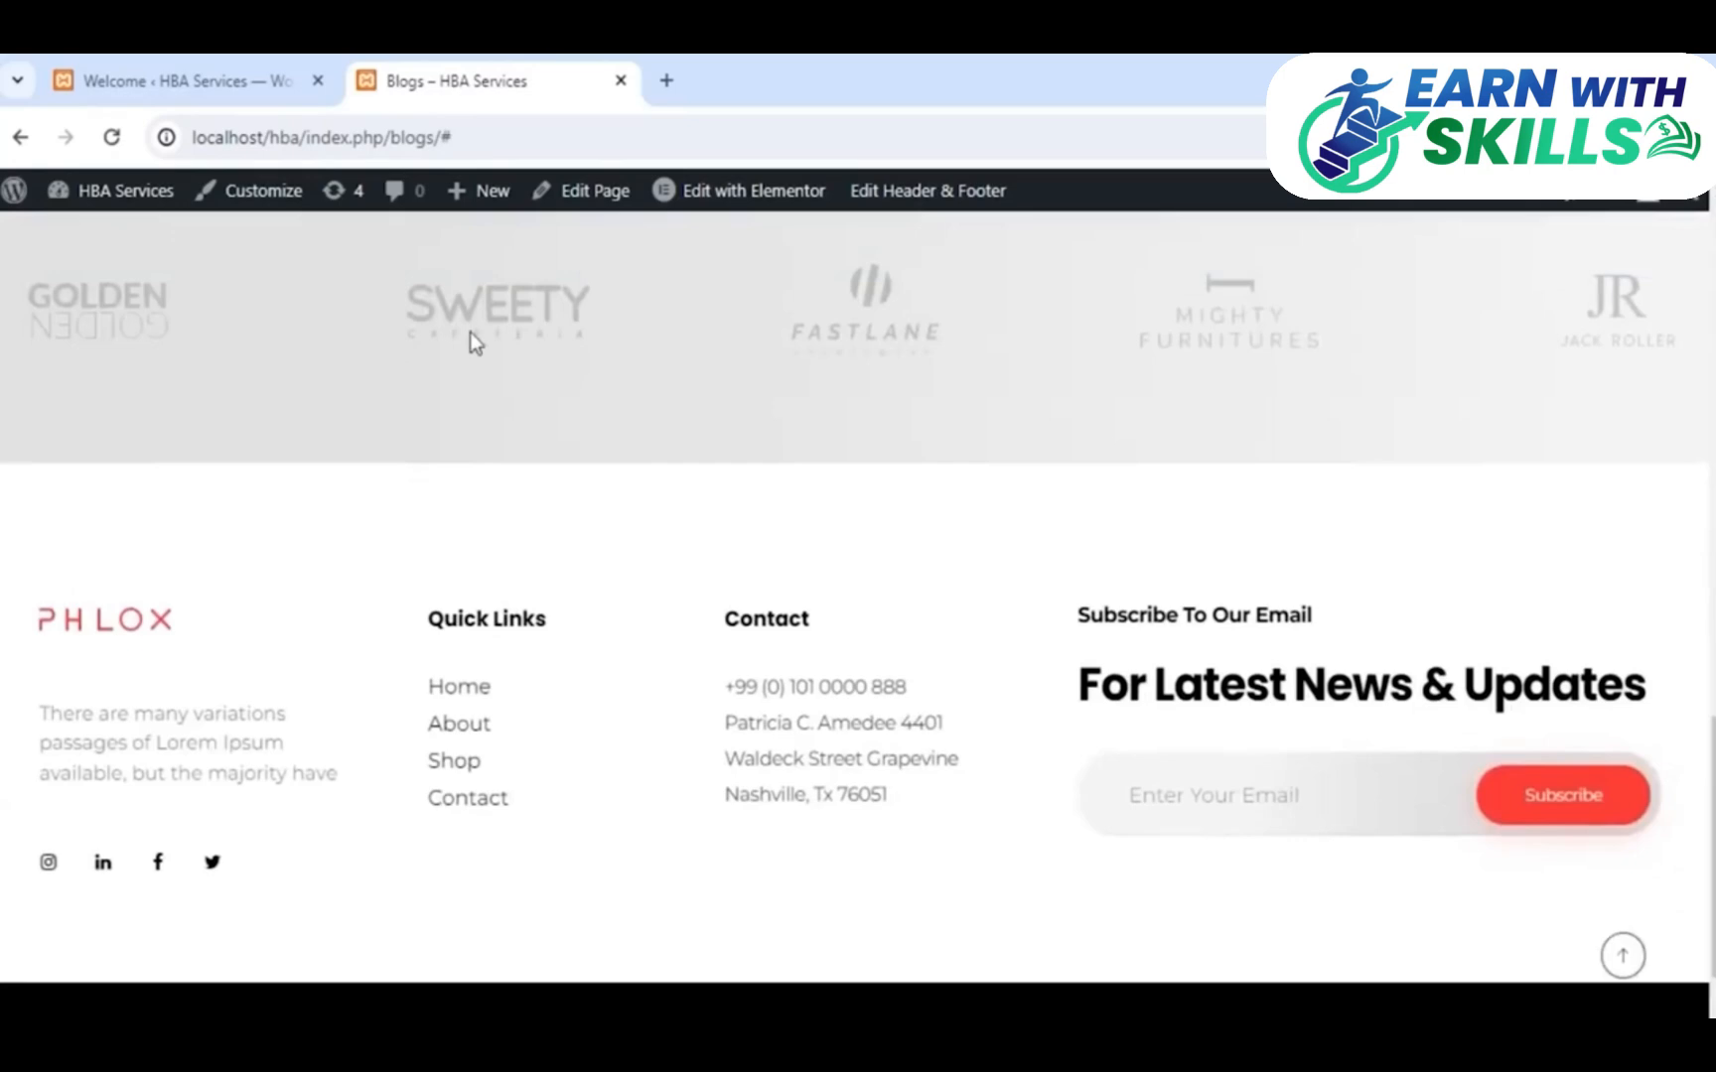
left_click(455, 767)
scroll(455, 767, "down", 15)
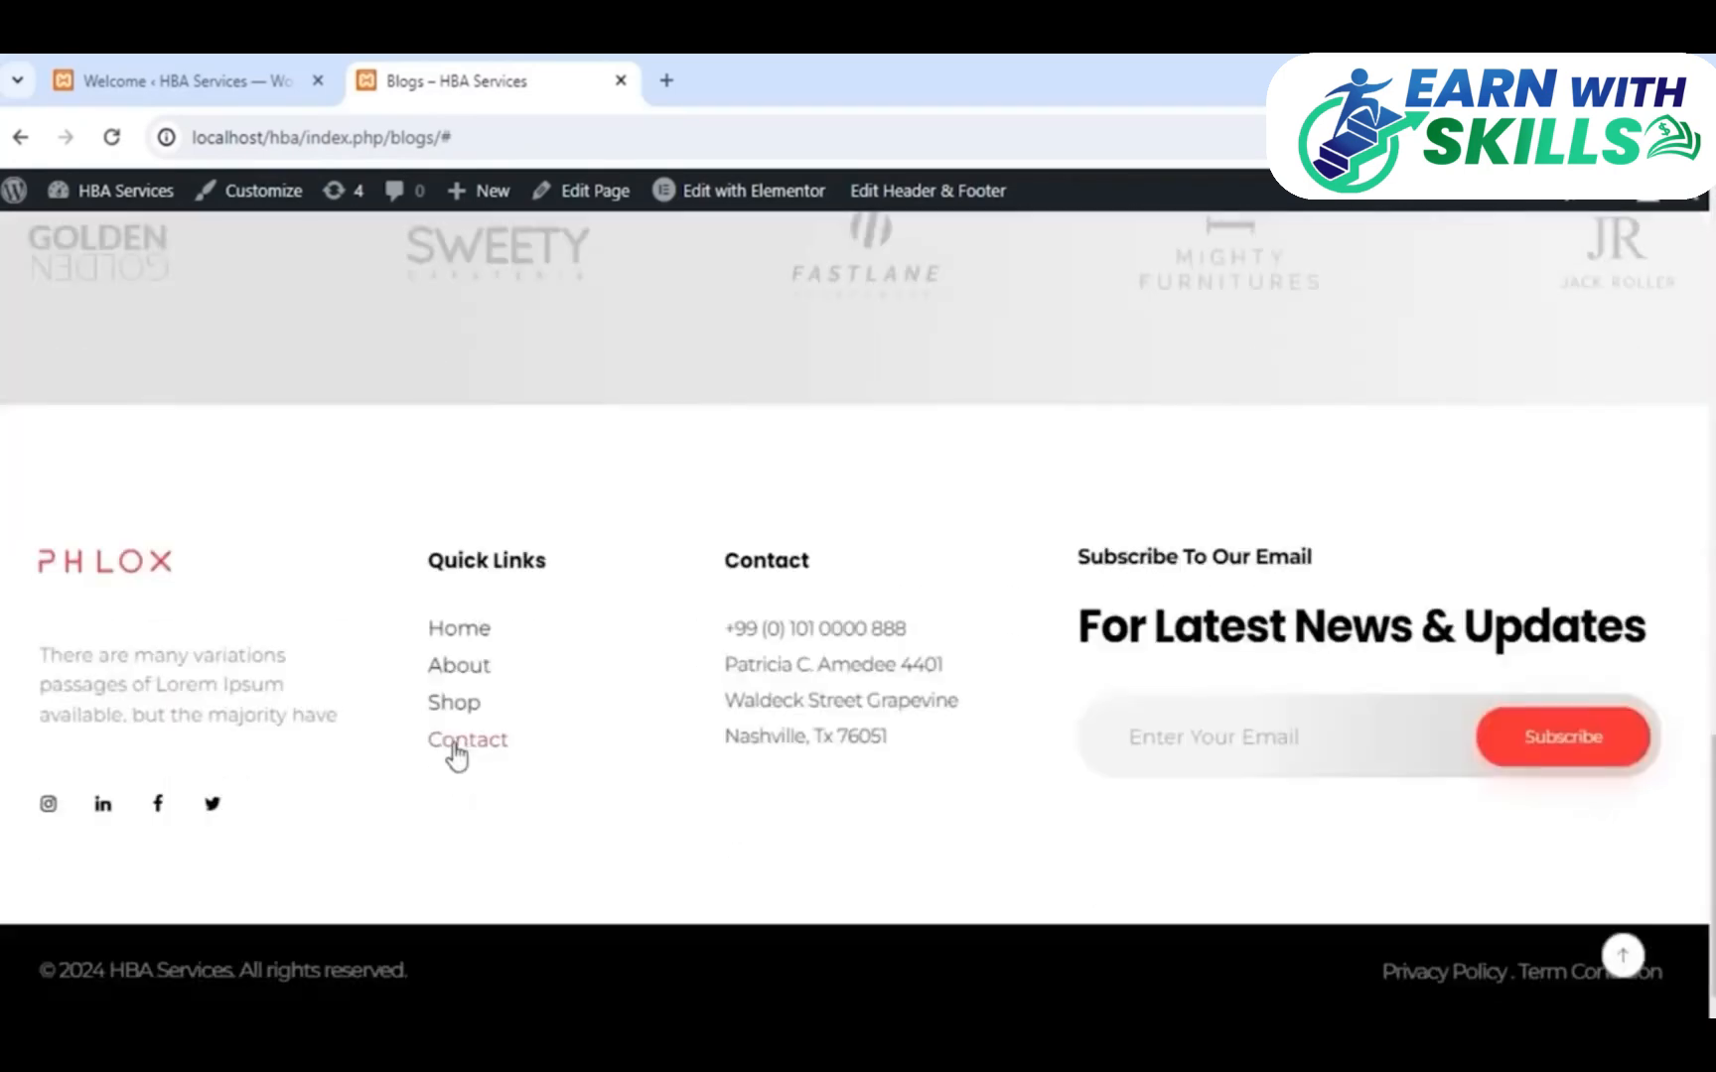
left_click(453, 747)
scroll(454, 749, "down", 15)
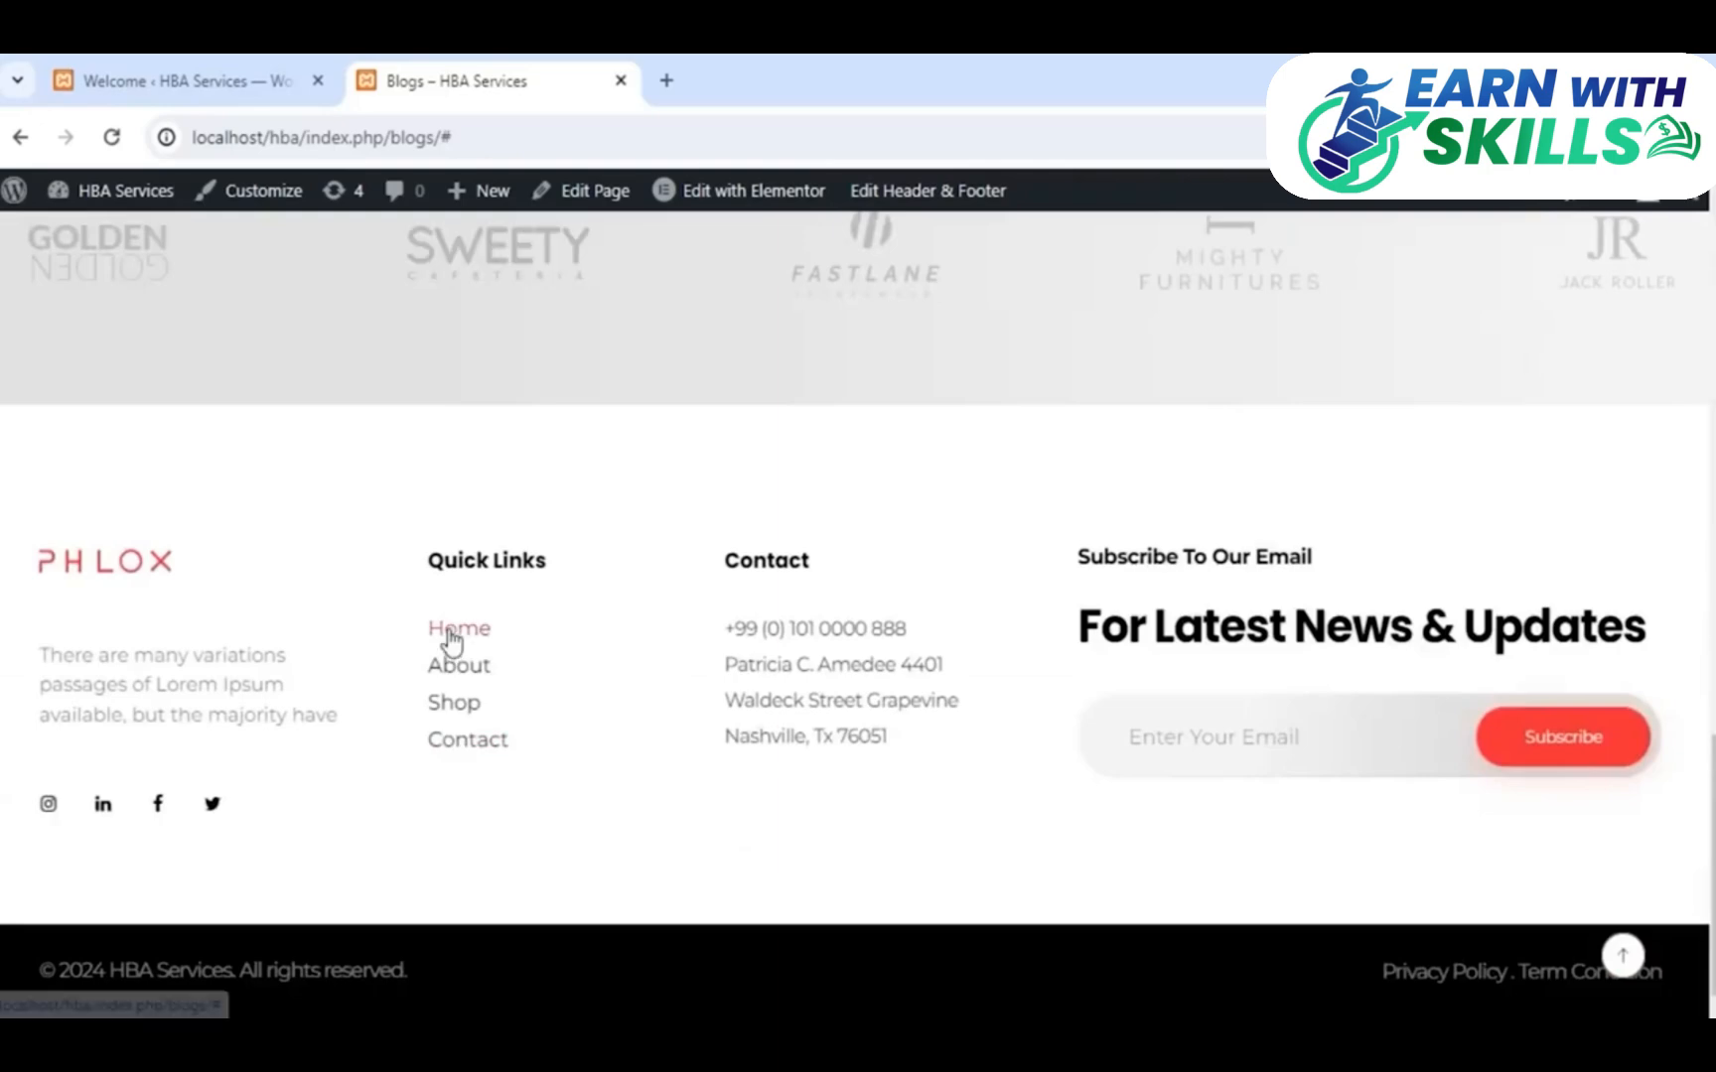
left_click(450, 637)
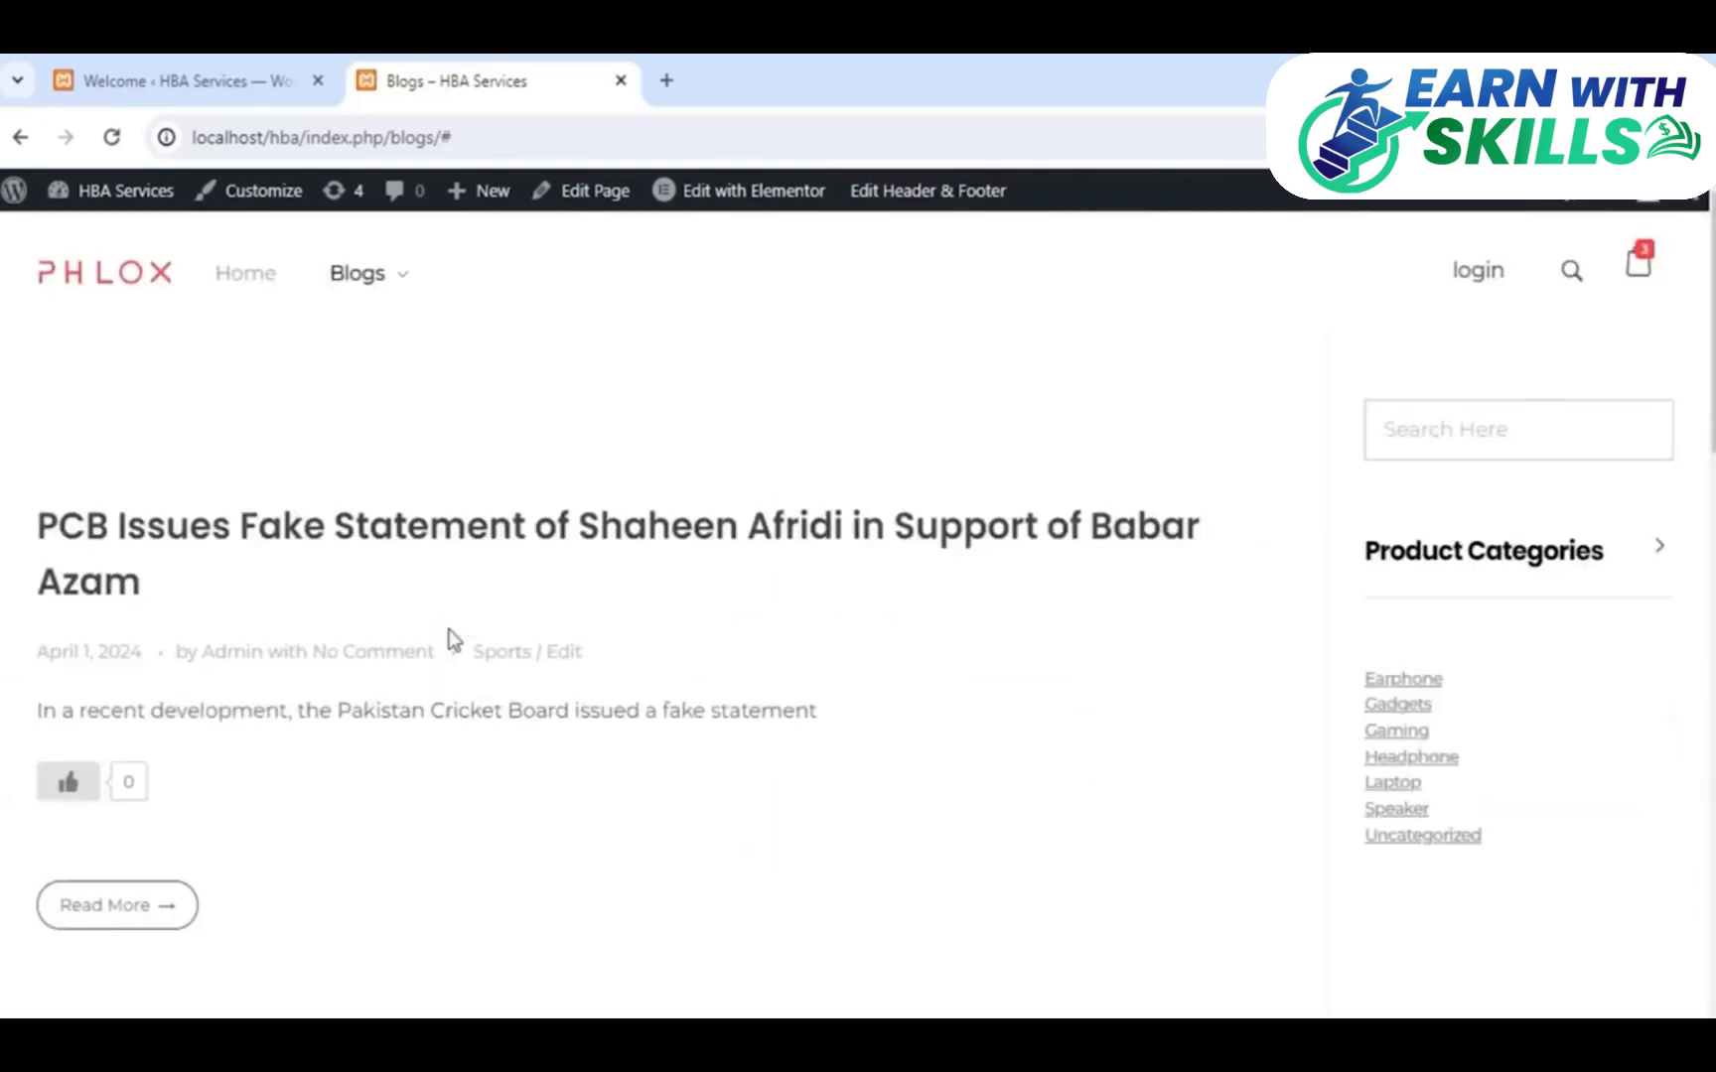
Open the site's home page from the header and examine its Blogs submenu and product banners
left_click(266, 281)
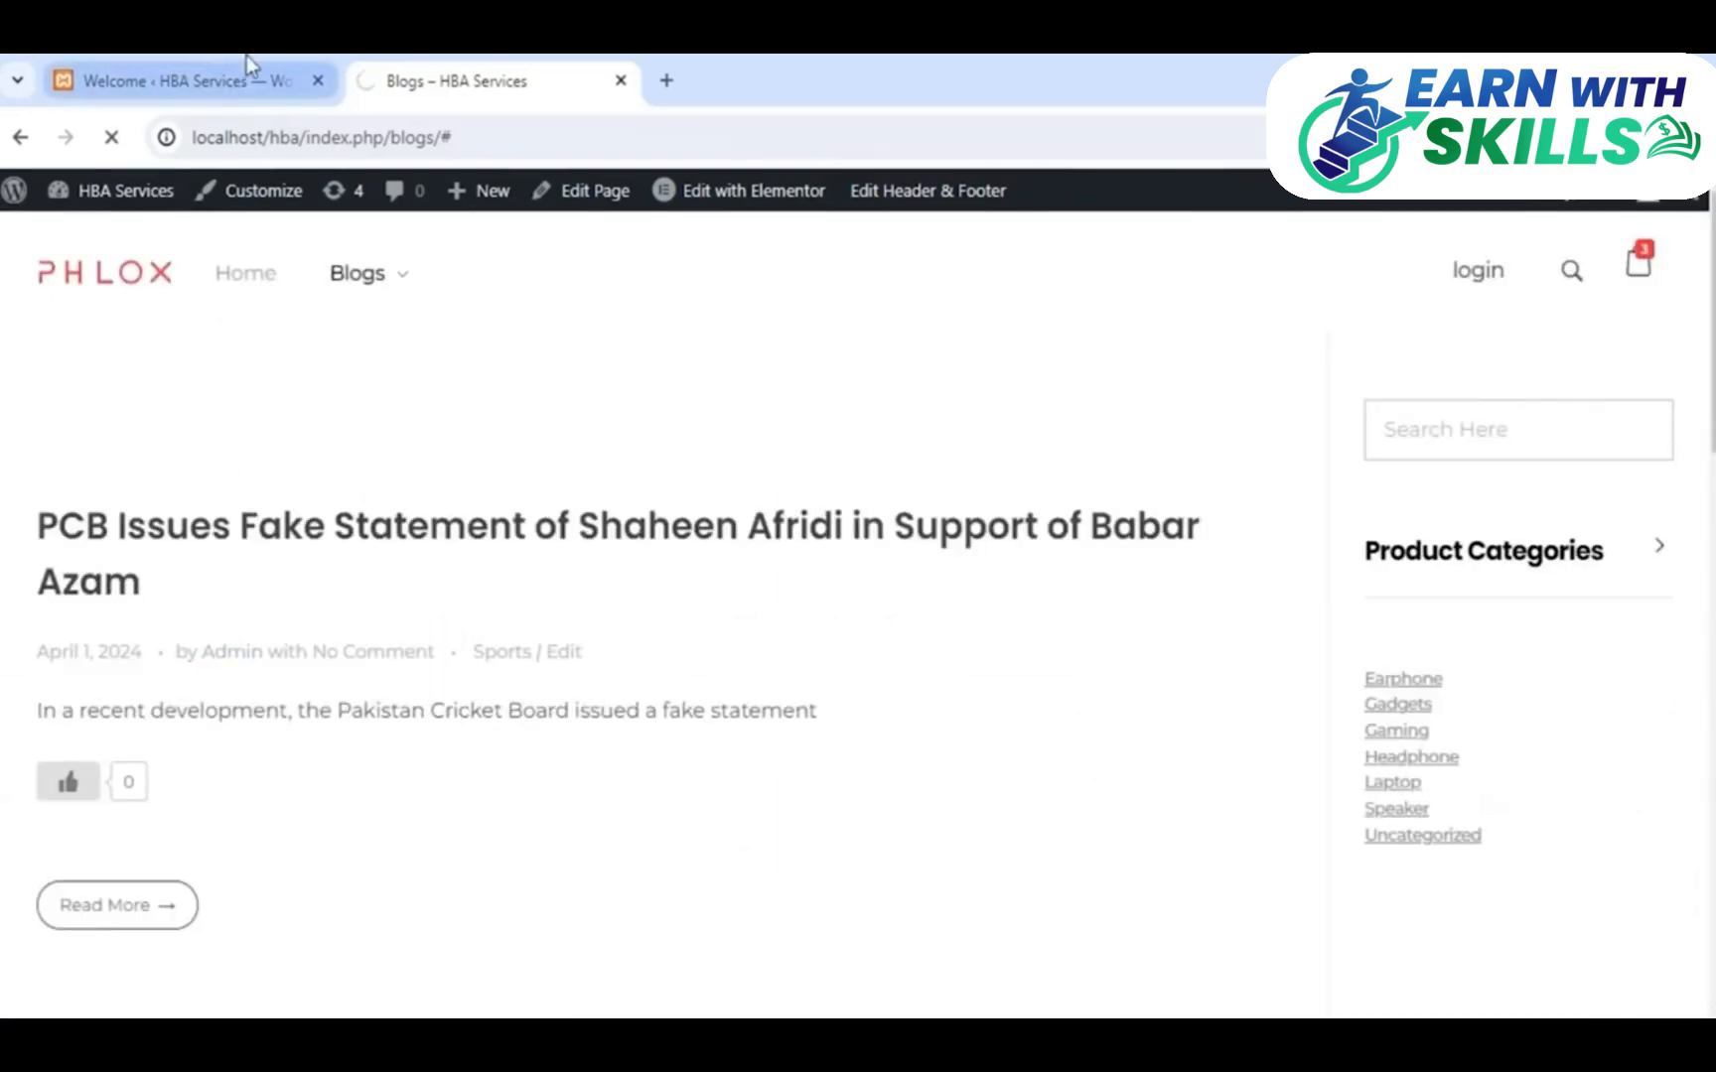
scroll(478, 415, "down", 10)
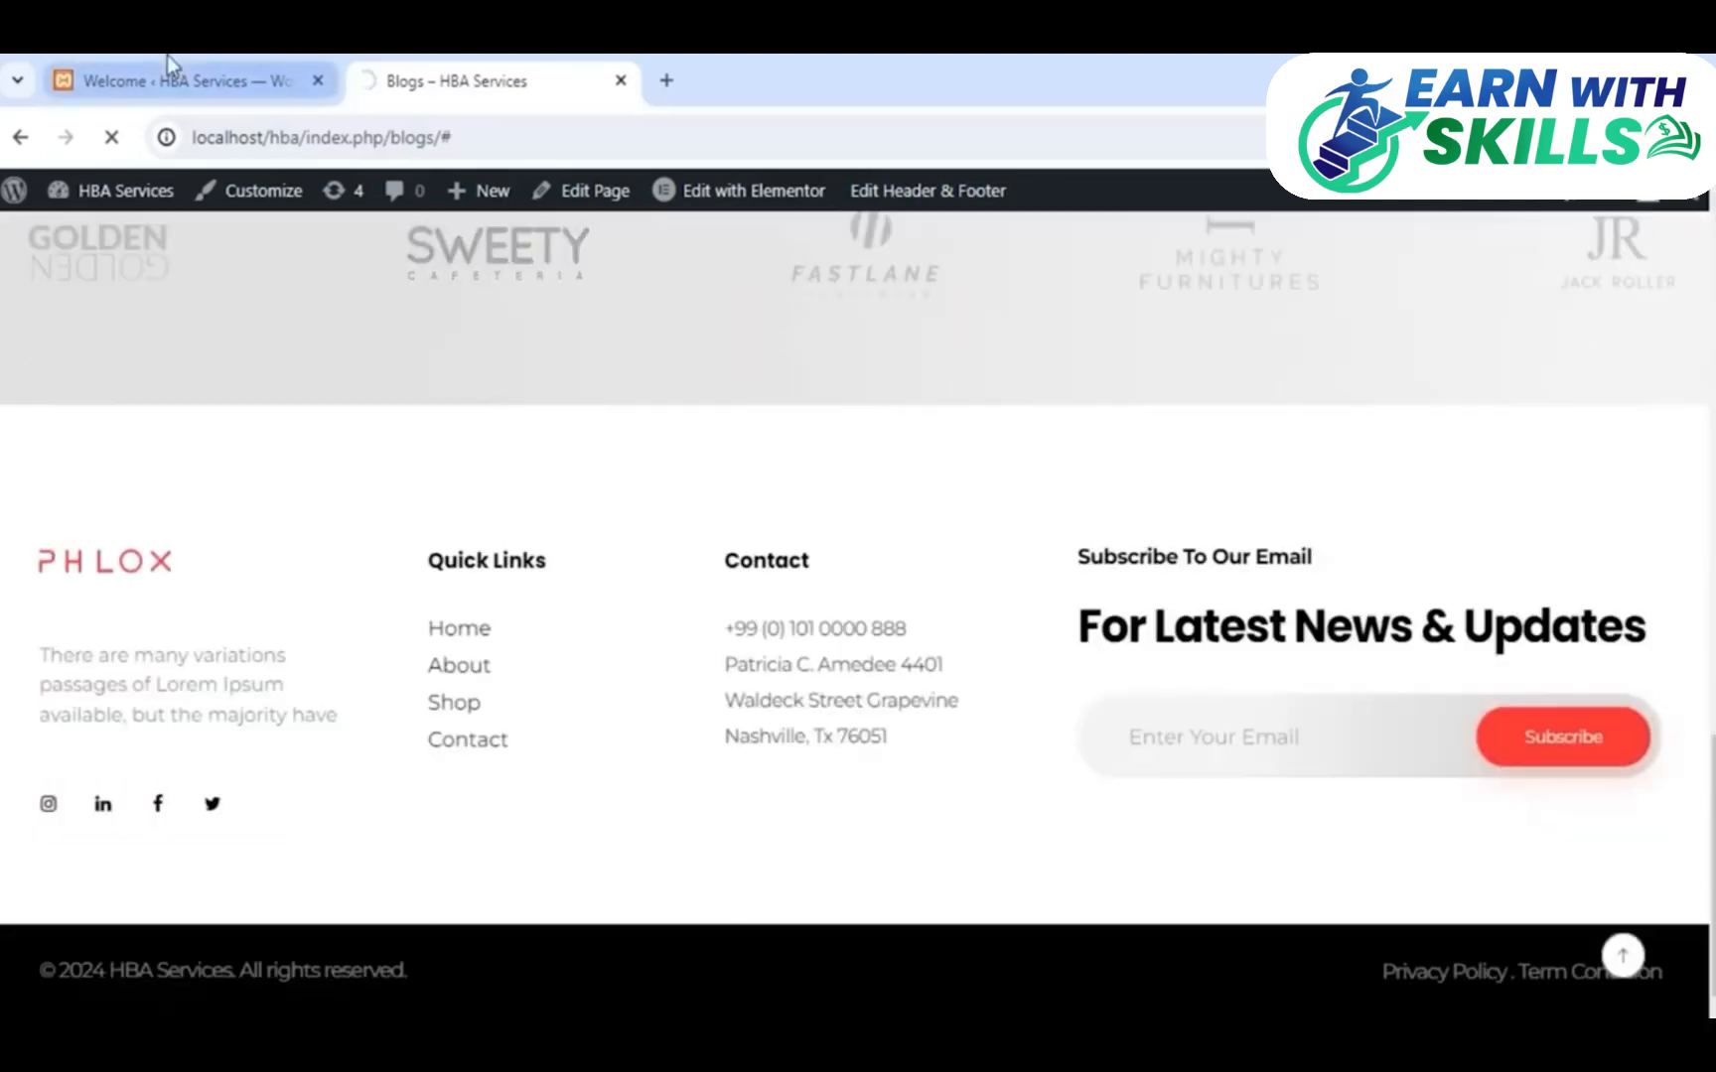
left_click(168, 79)
scroll(39, 575, "up", 8)
scroll(50, 594, "down", 3)
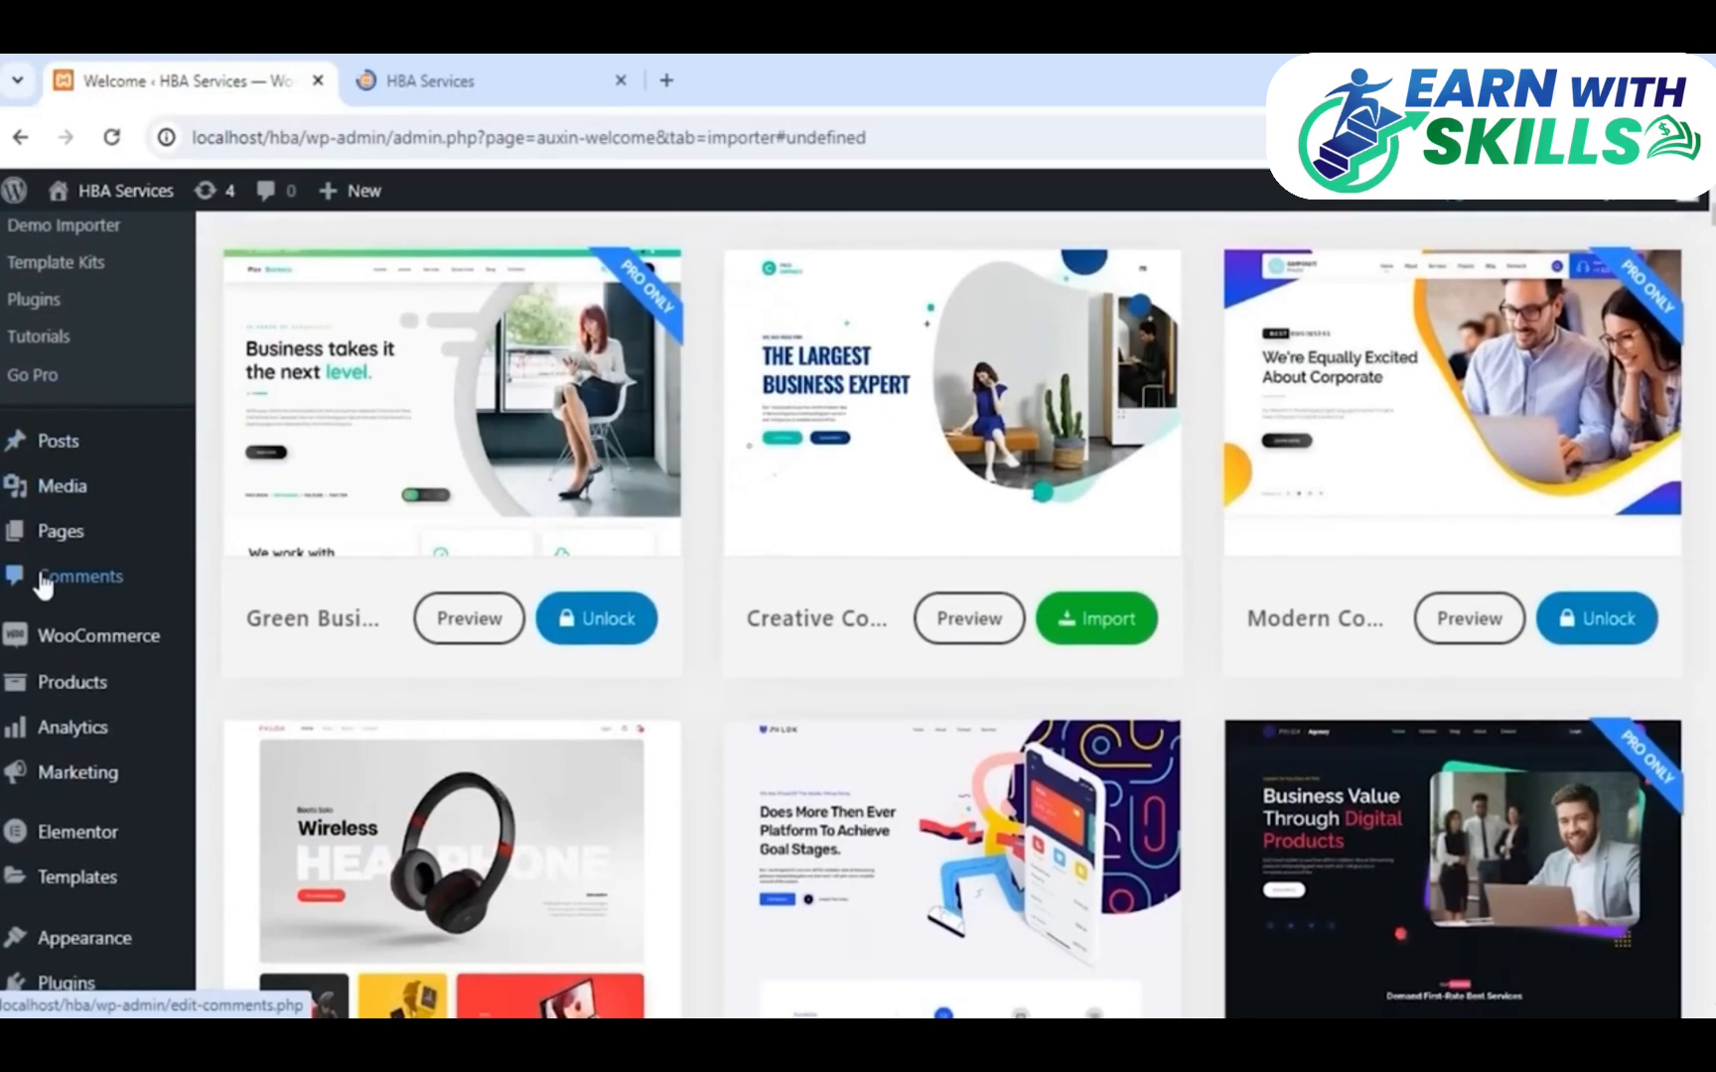
left_click(383, 72)
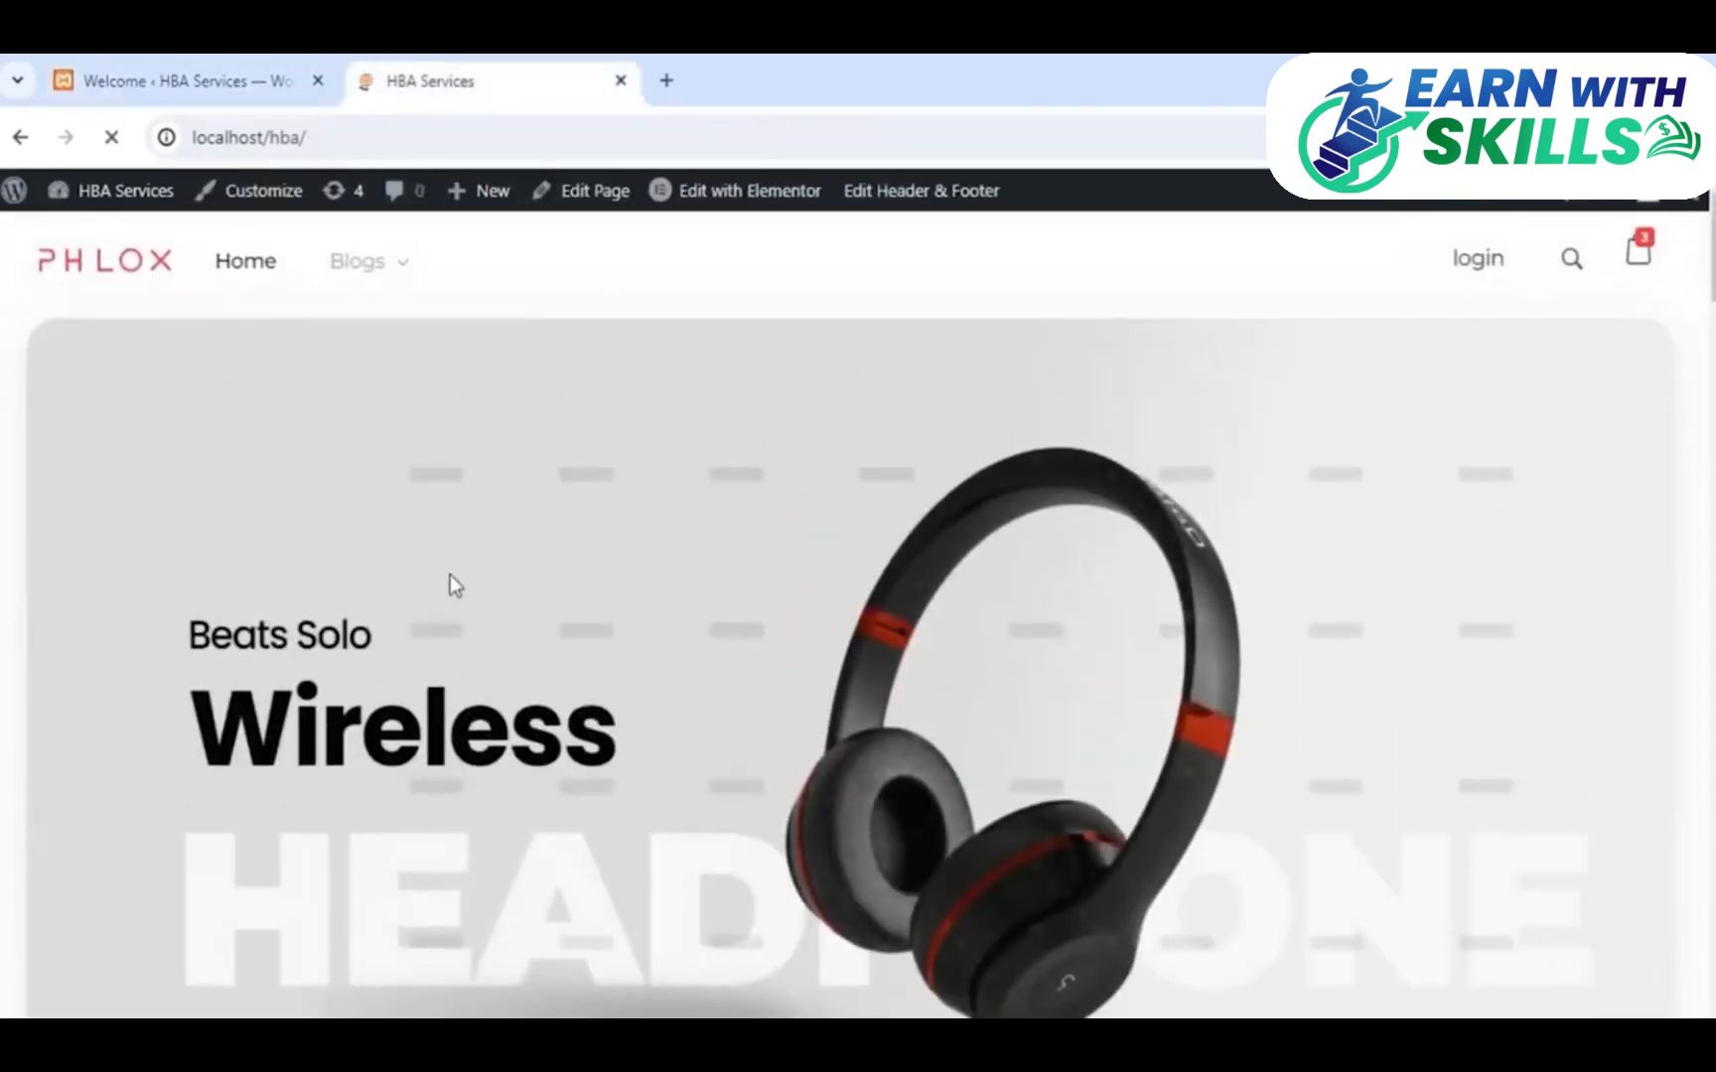
mouse_move(358, 261)
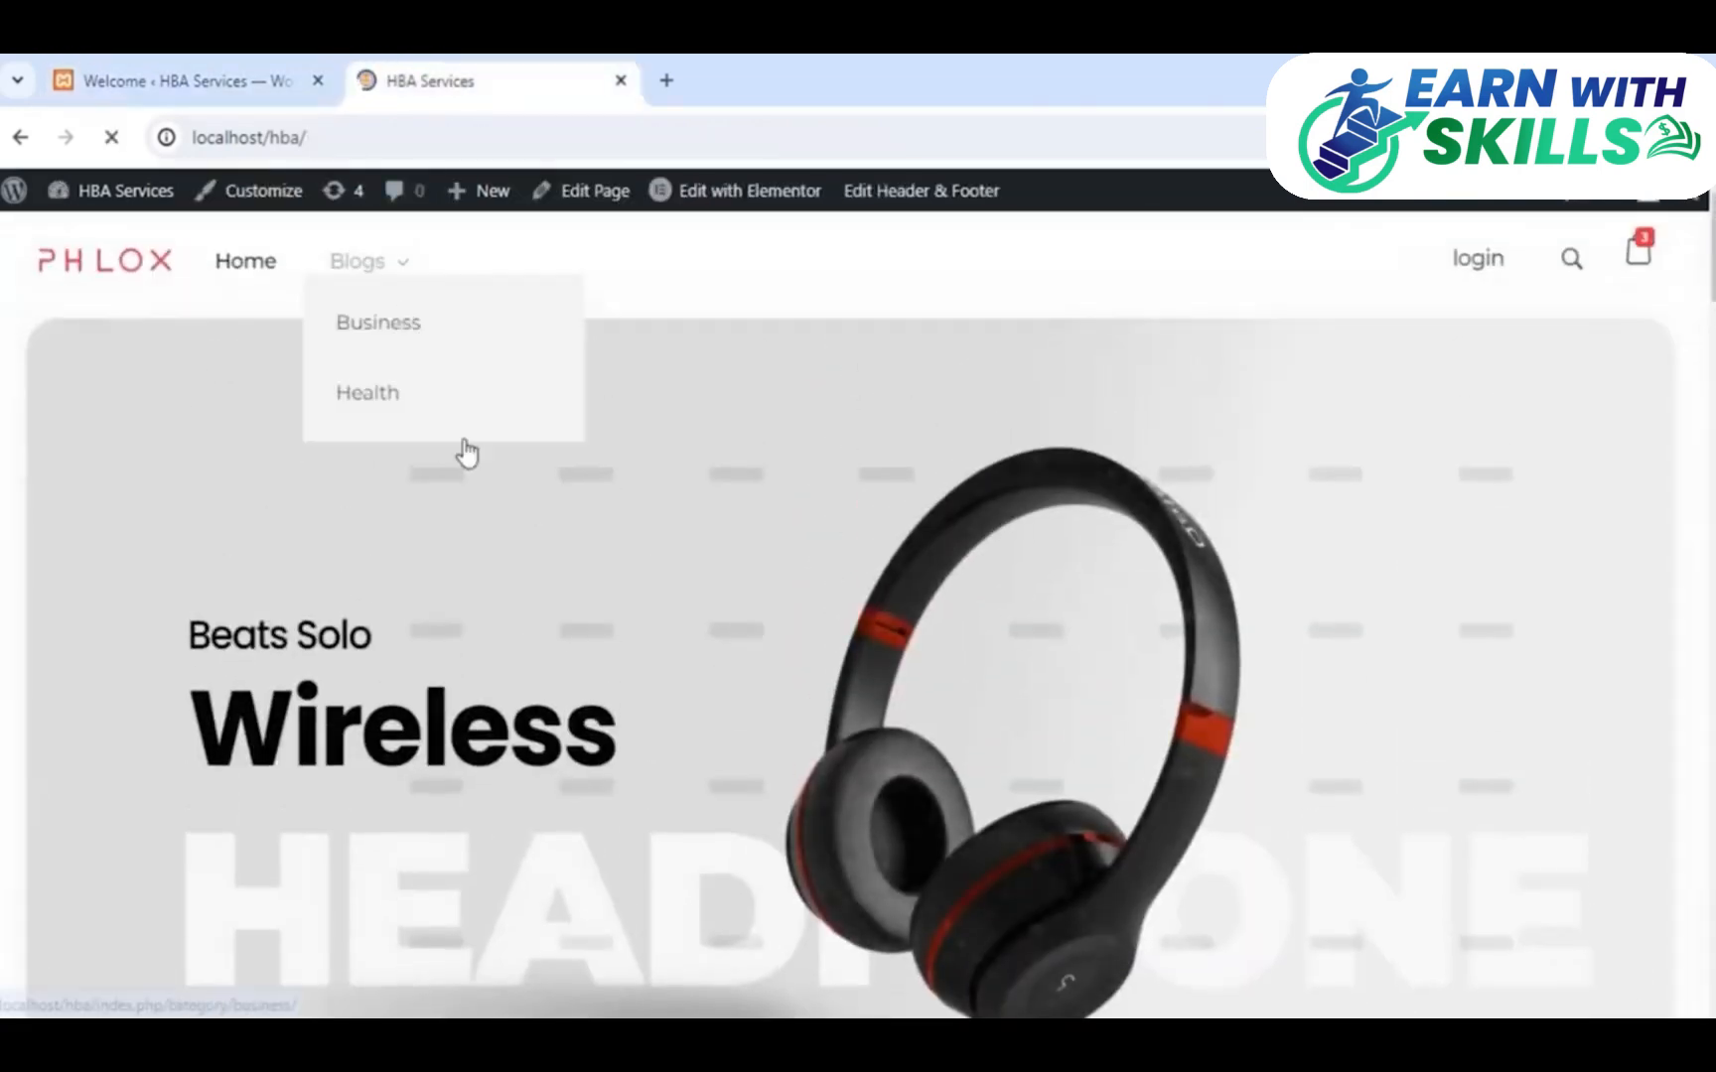
scroll(490, 586, "down", 10)
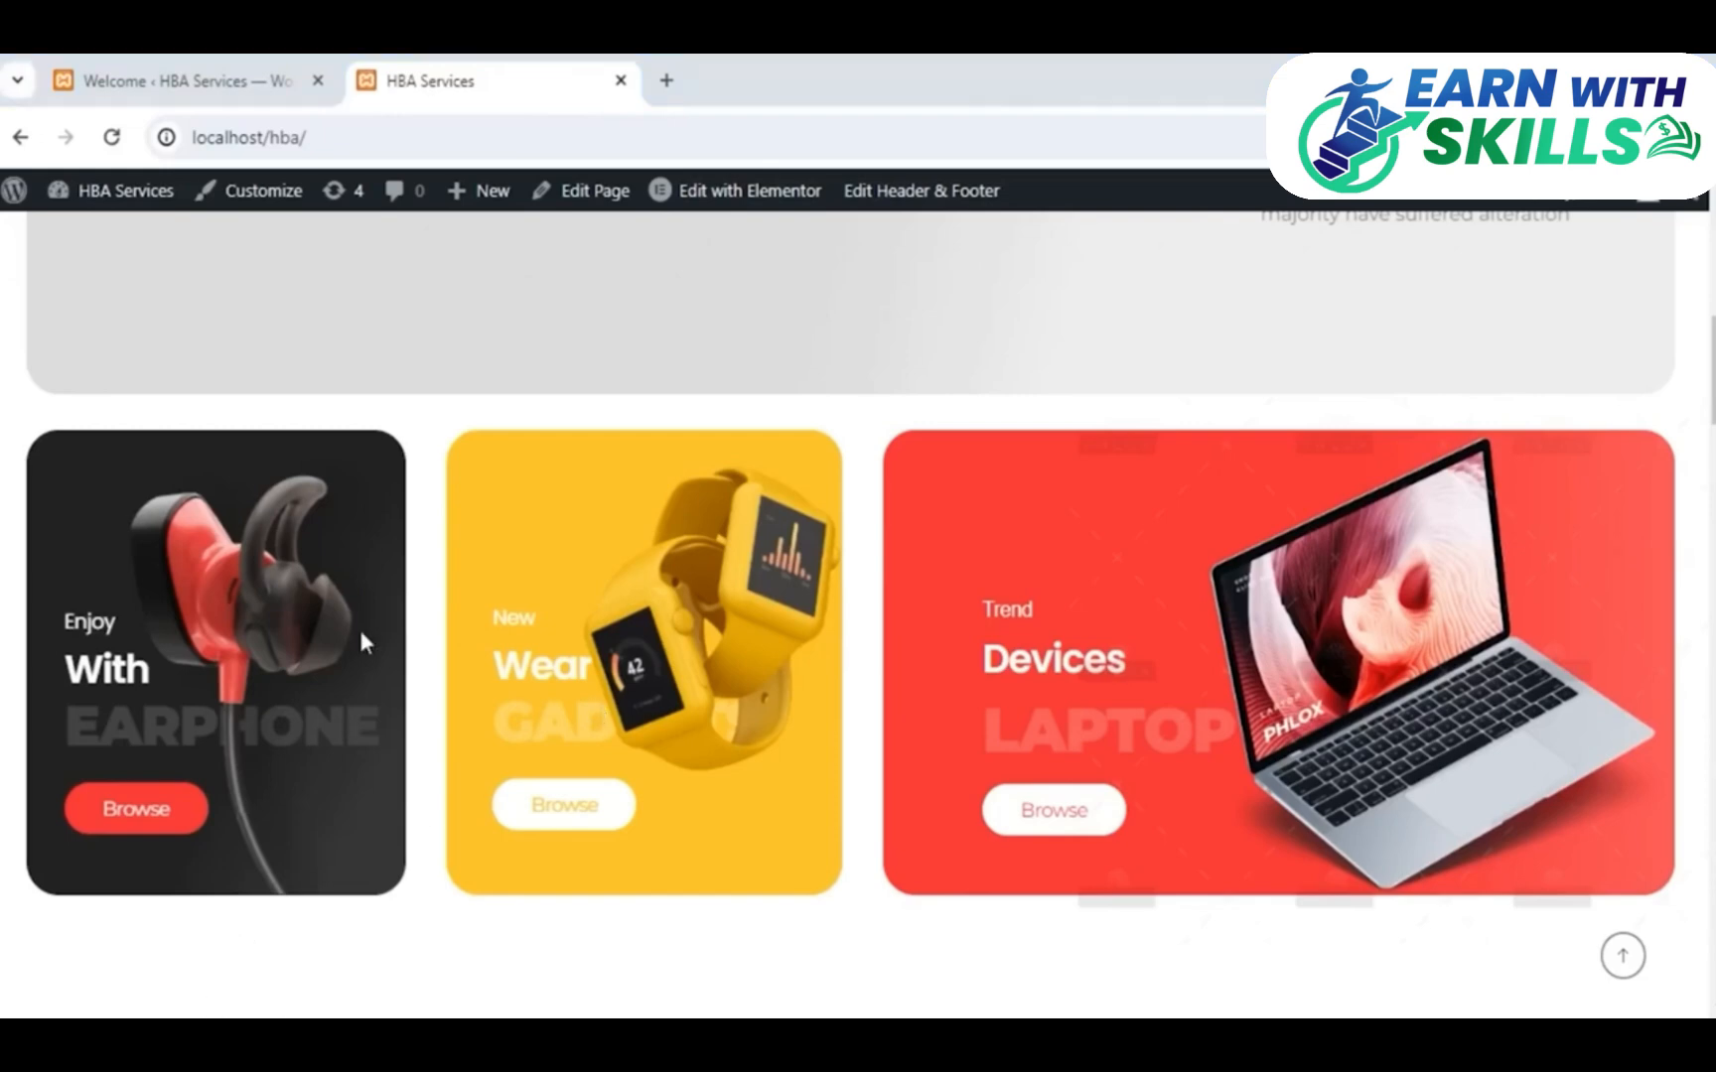
Open the WooCommerce home page in the WordPress admin and postpone the Phlox recommendation survey
left_click(175, 60)
scroll(246, 525, "up", 3)
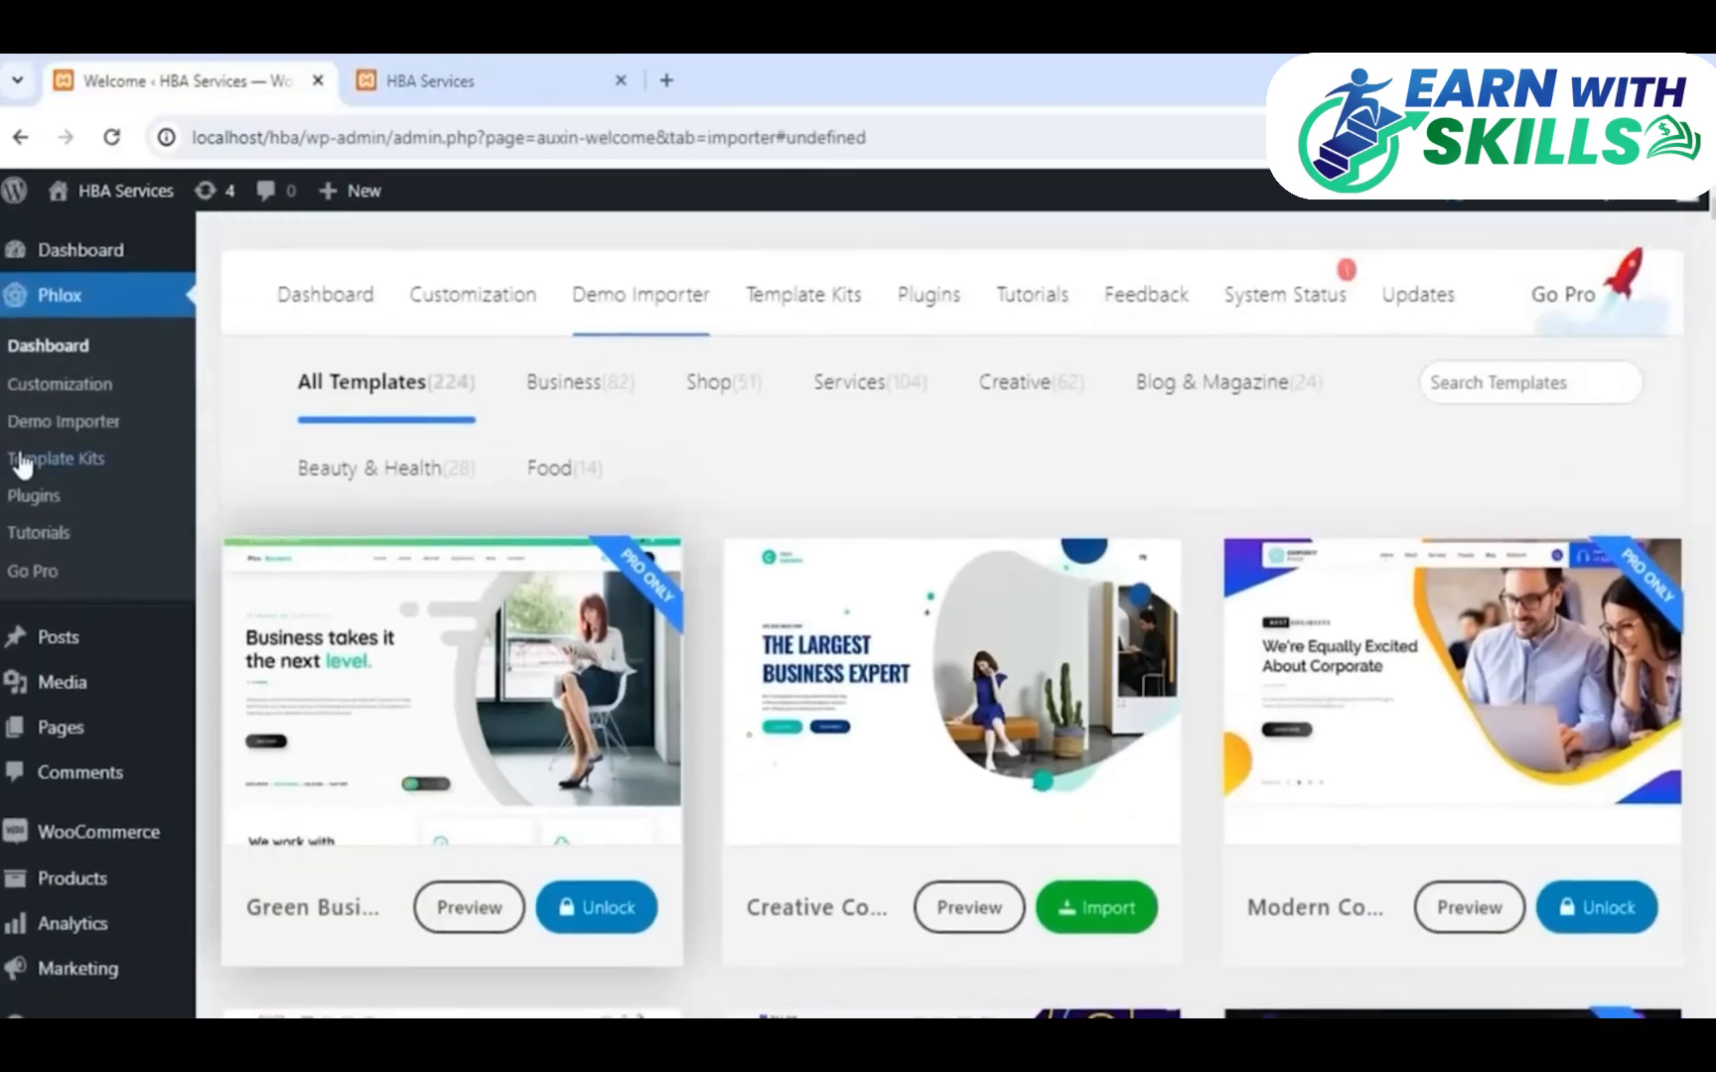
scroll(89, 814, "down", 1)
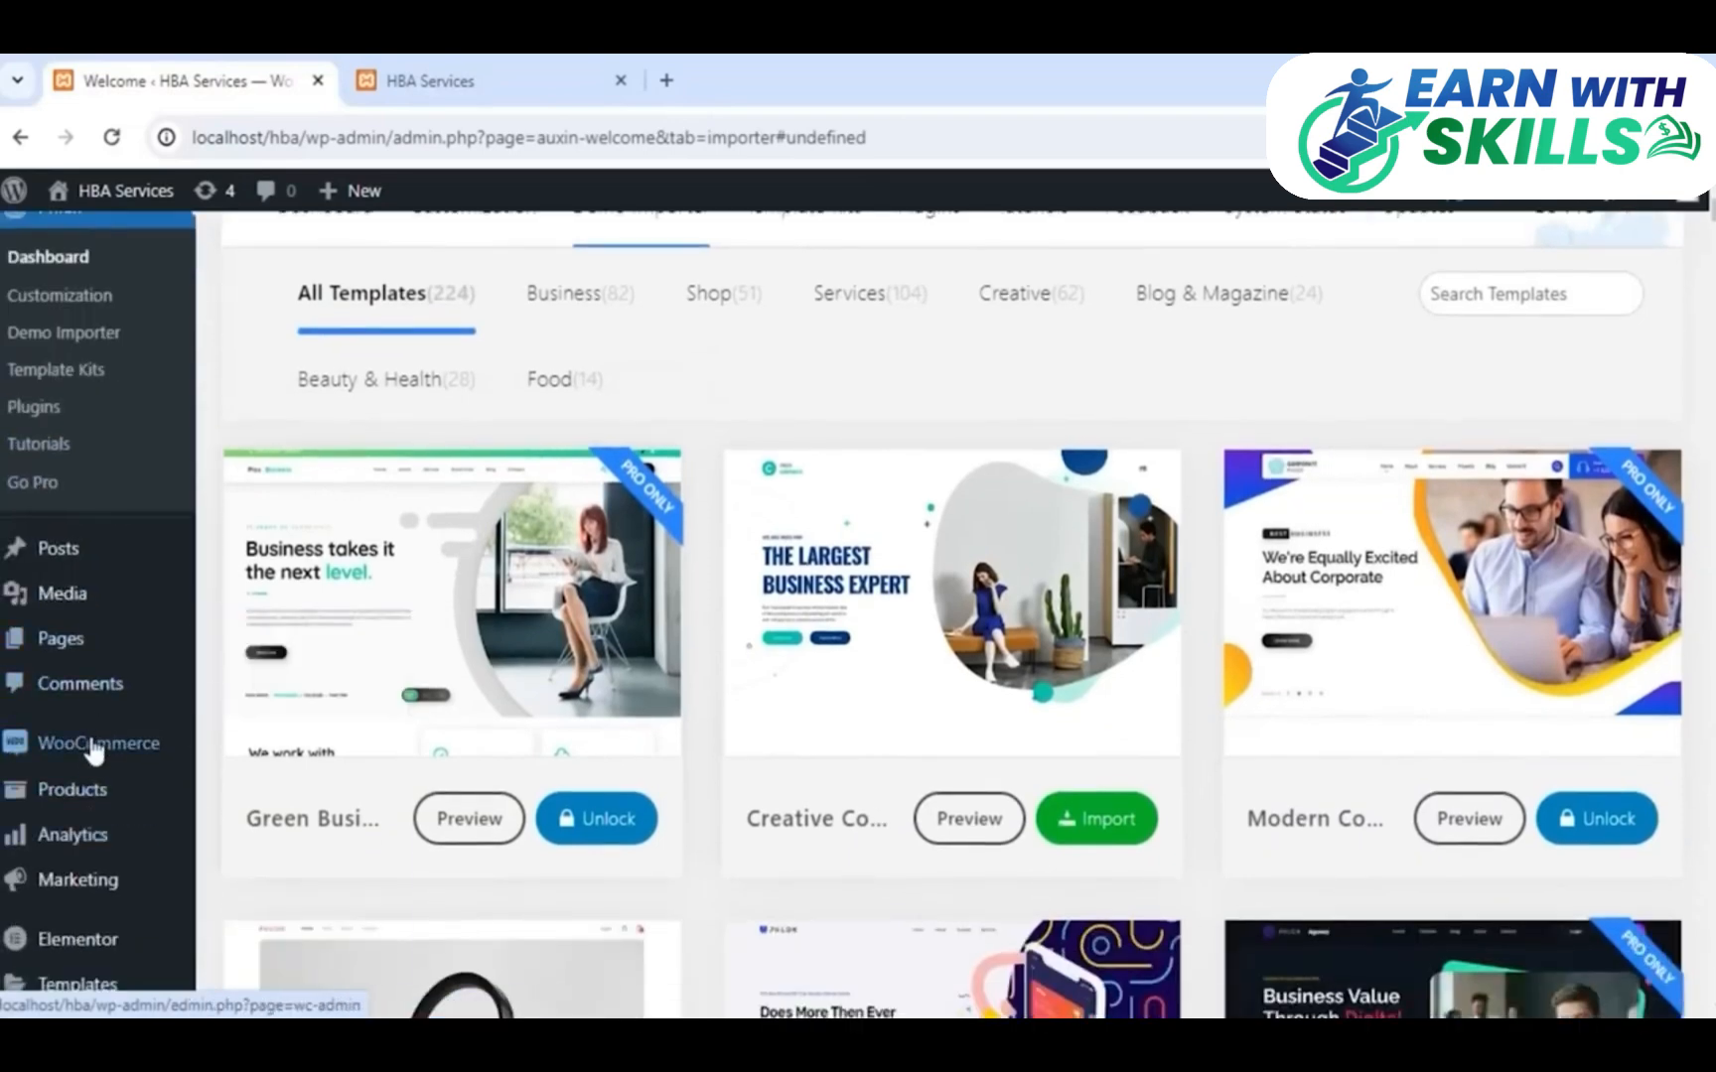
mouse_move(95, 760)
left_click(255, 731)
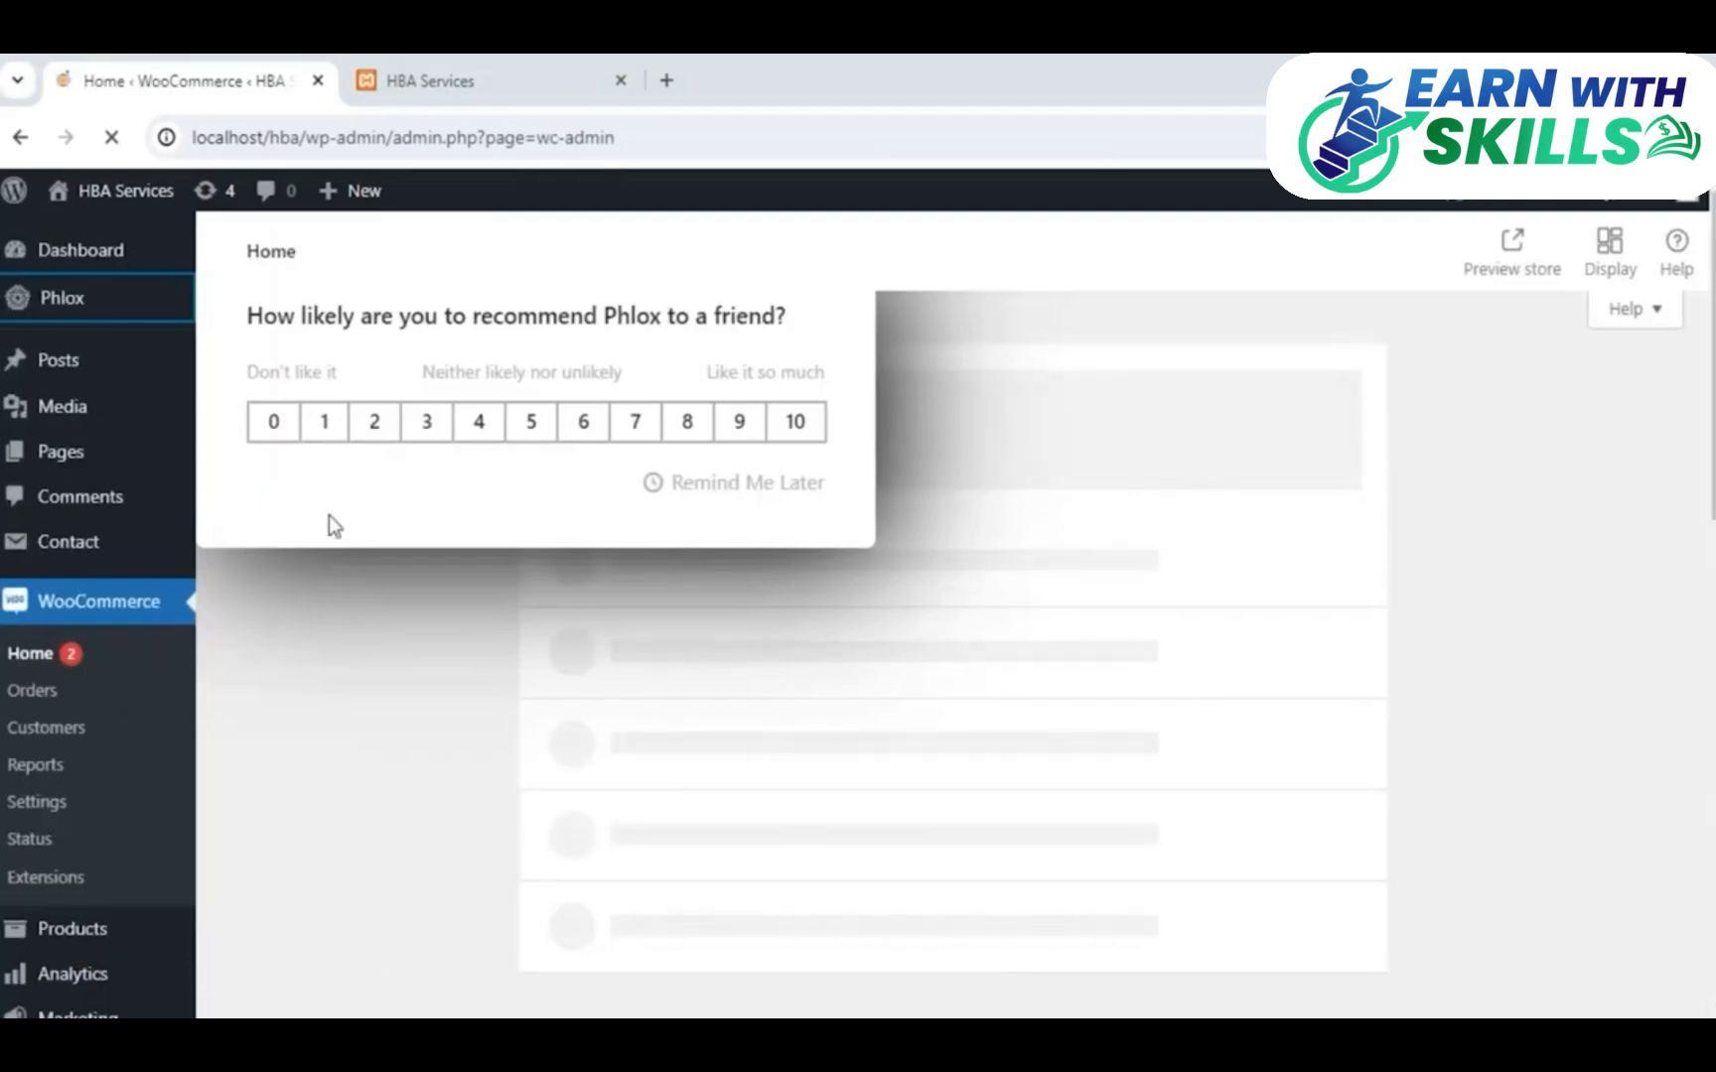
left_click(711, 486)
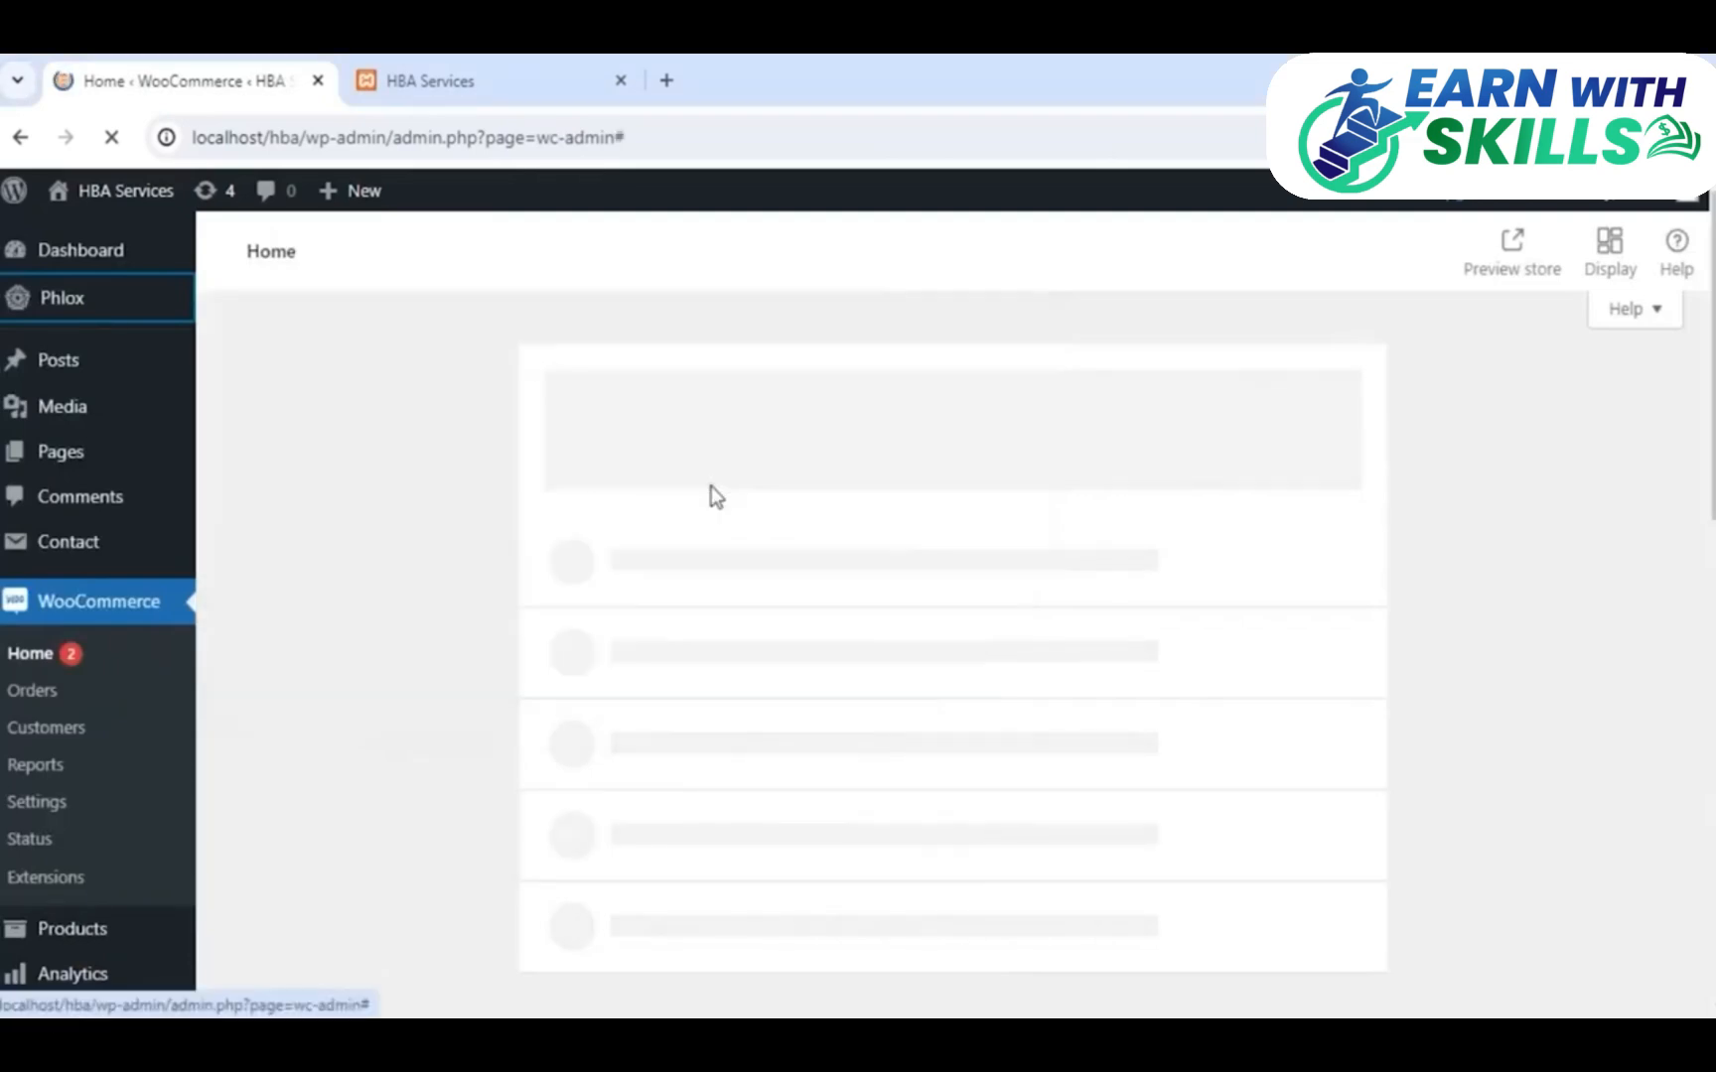
Examine the WooCommerce home page and the Marketing, Analytics and Elementor options in the admin
scroll(812, 643, "down", 3)
scroll(813, 643, "down", 9)
scroll(812, 643, "up", 4)
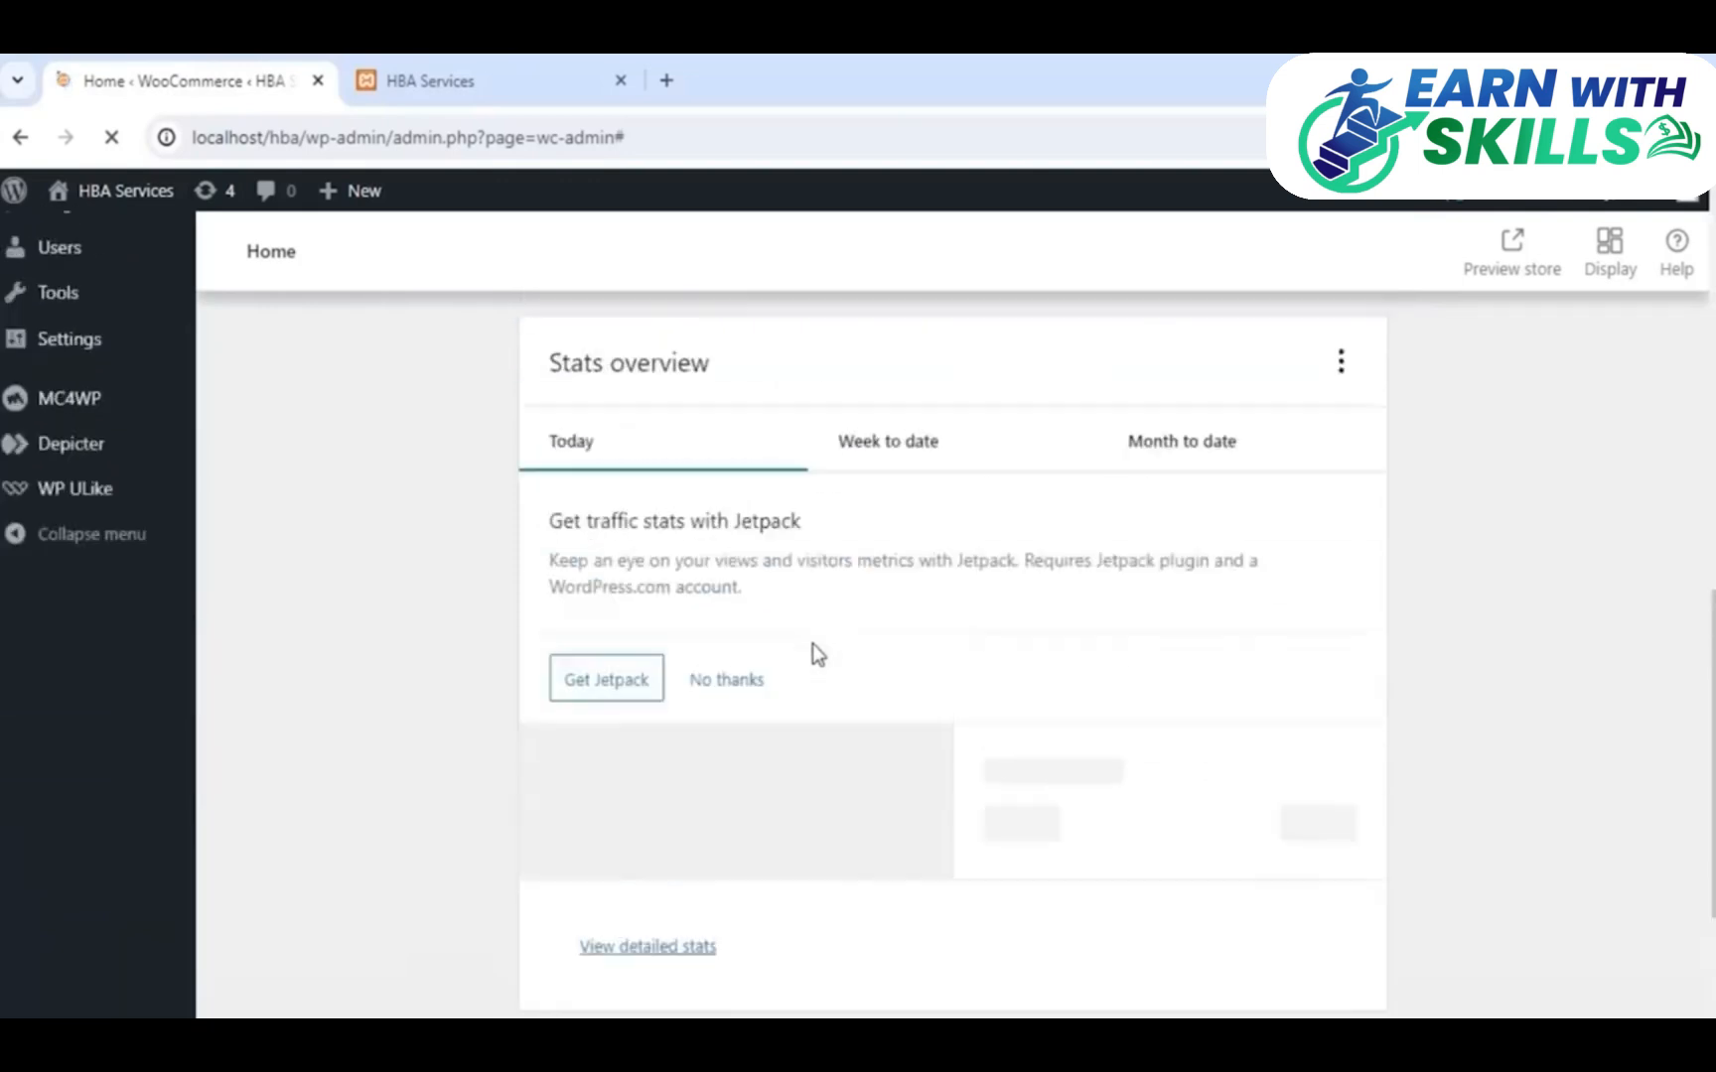
scroll(813, 643, "up", 7)
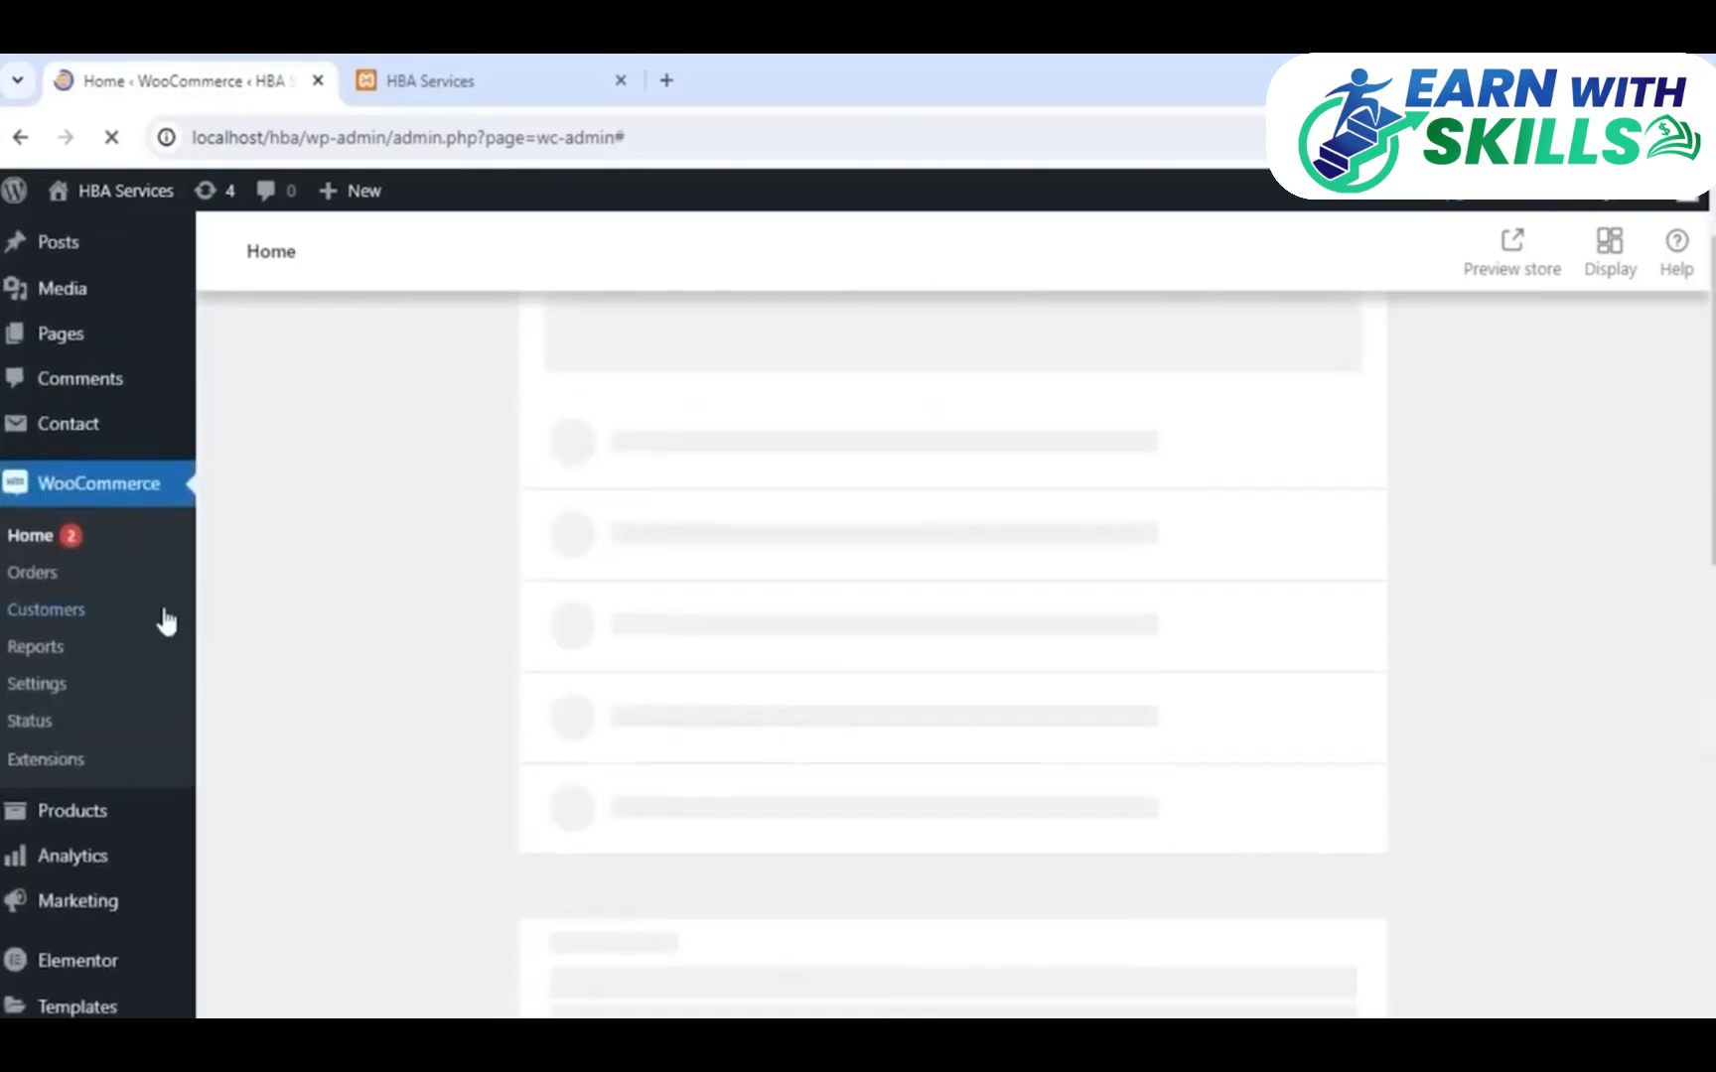
scroll(510, 817, "up", 2)
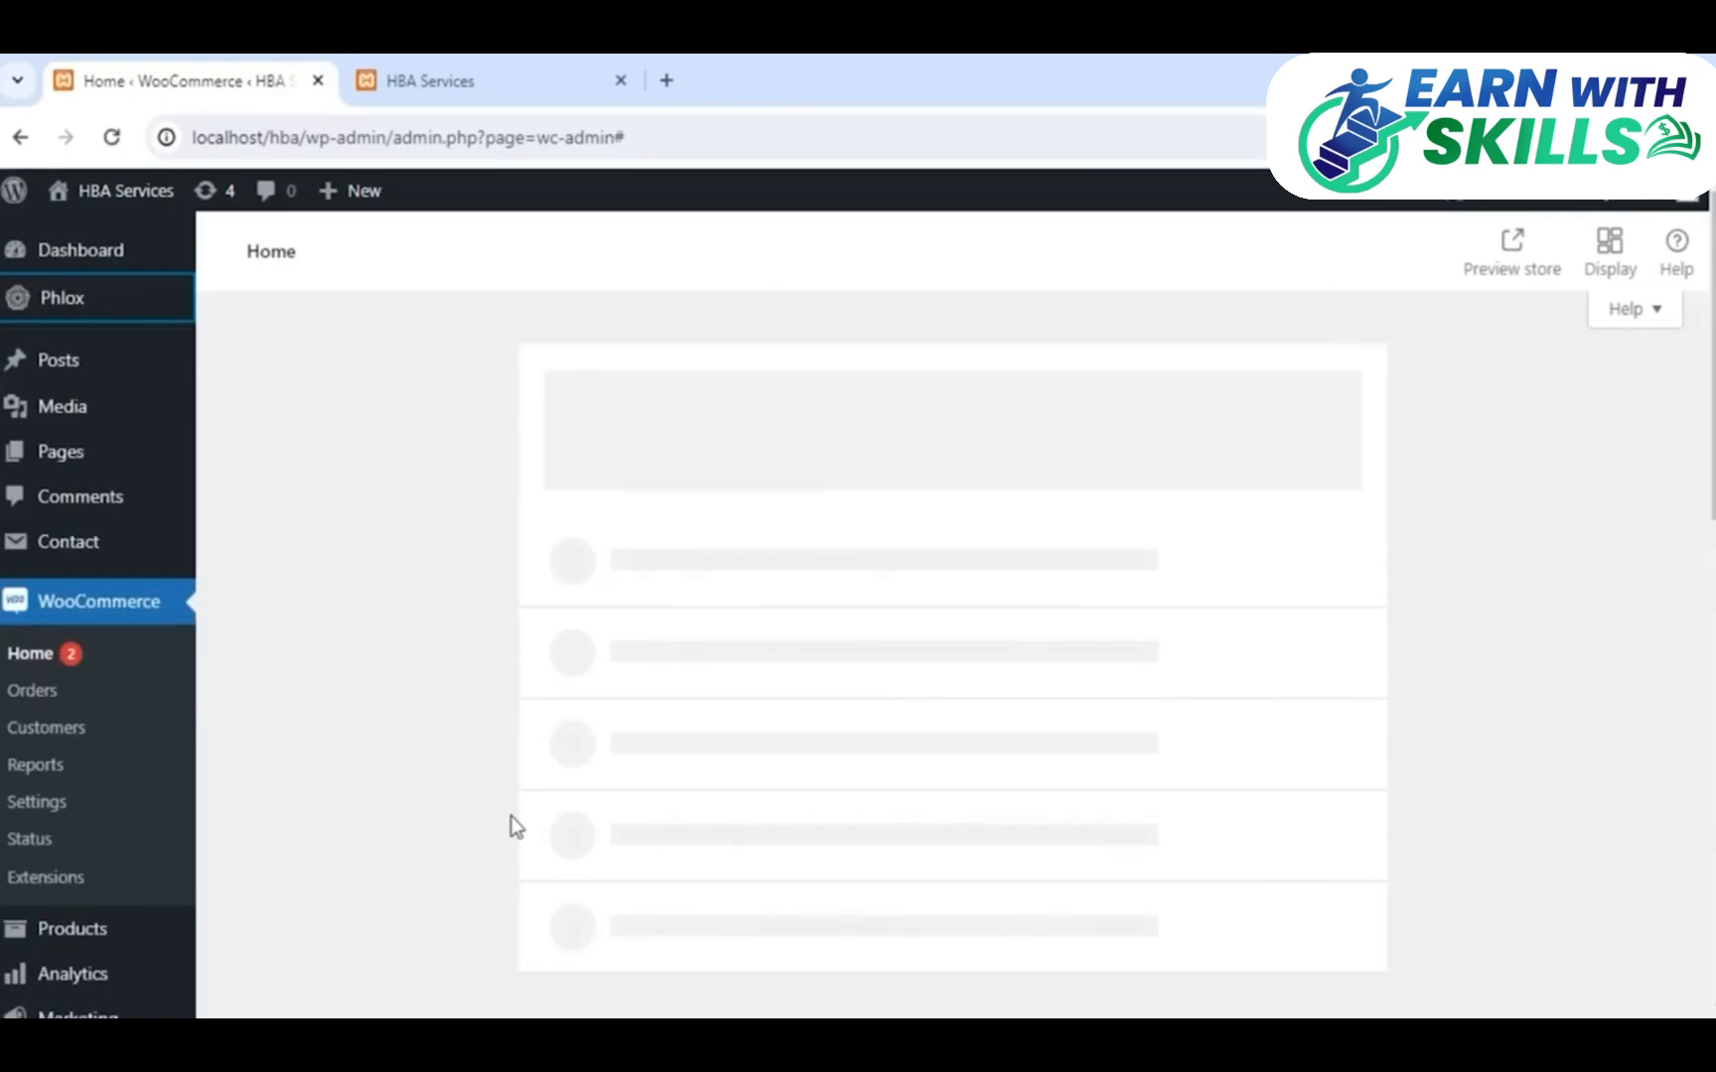
scroll(88, 787, "down", 2)
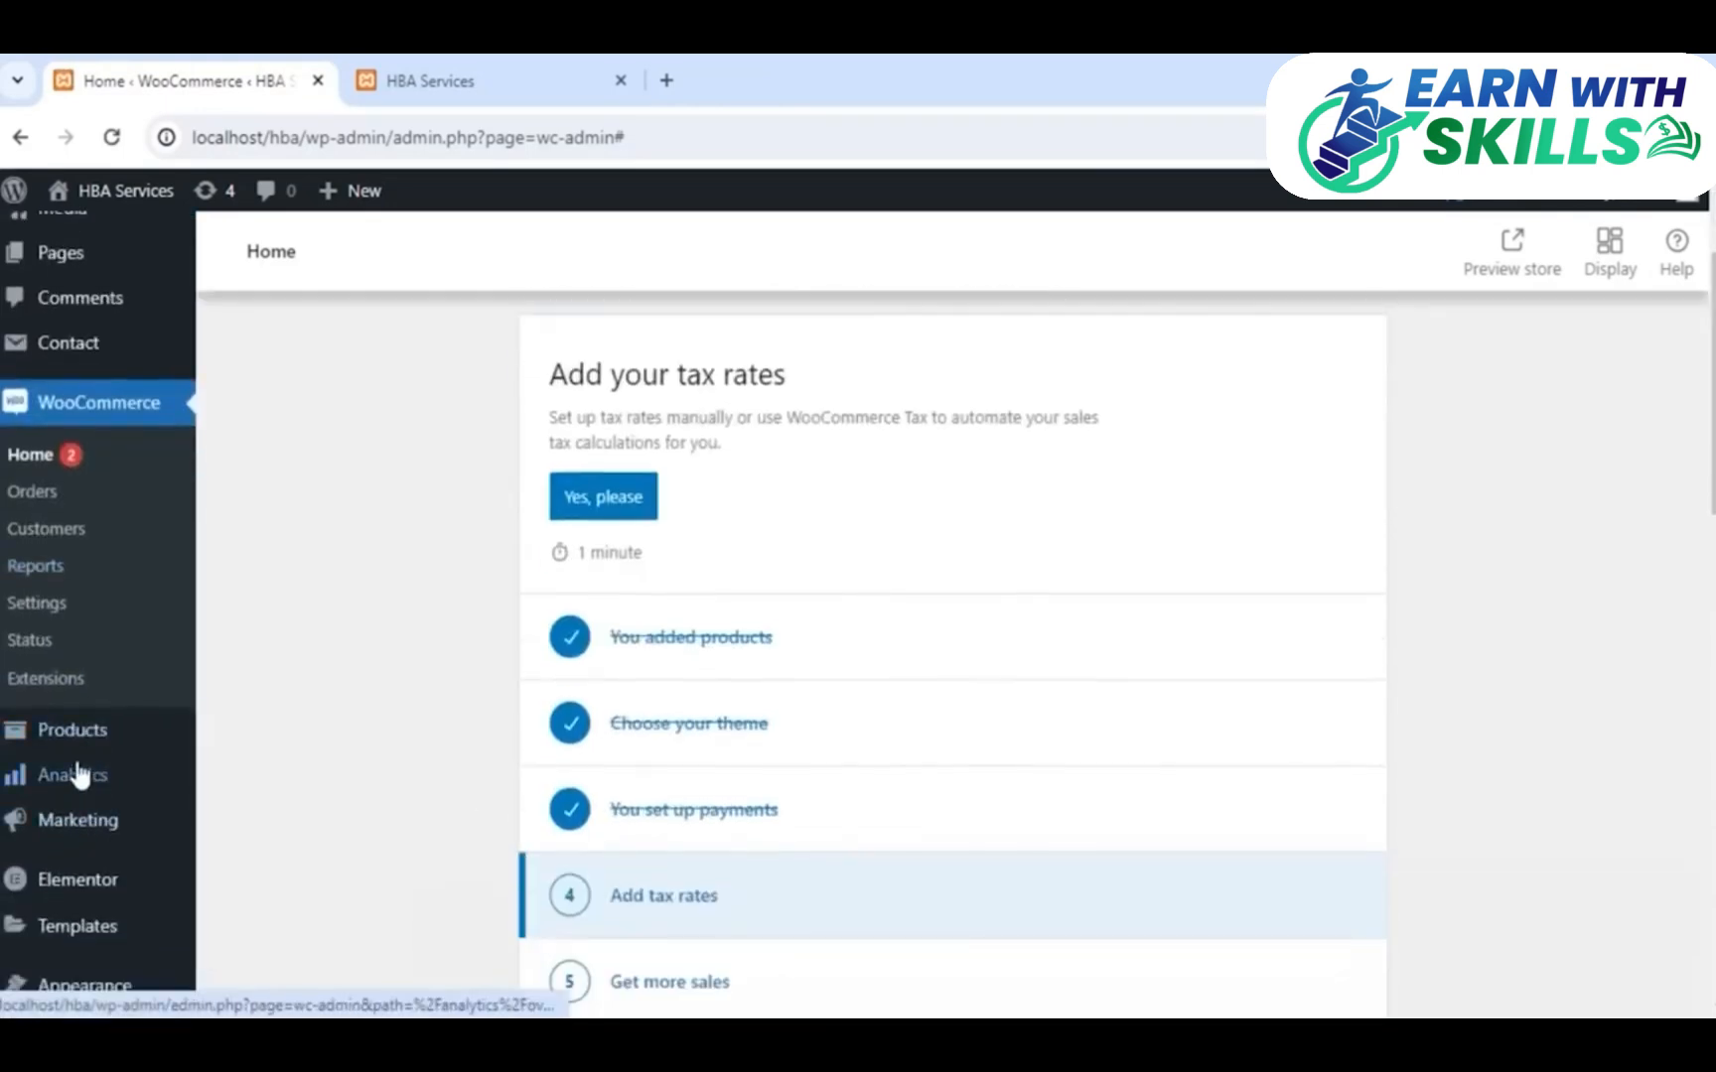
mouse_move(100, 832)
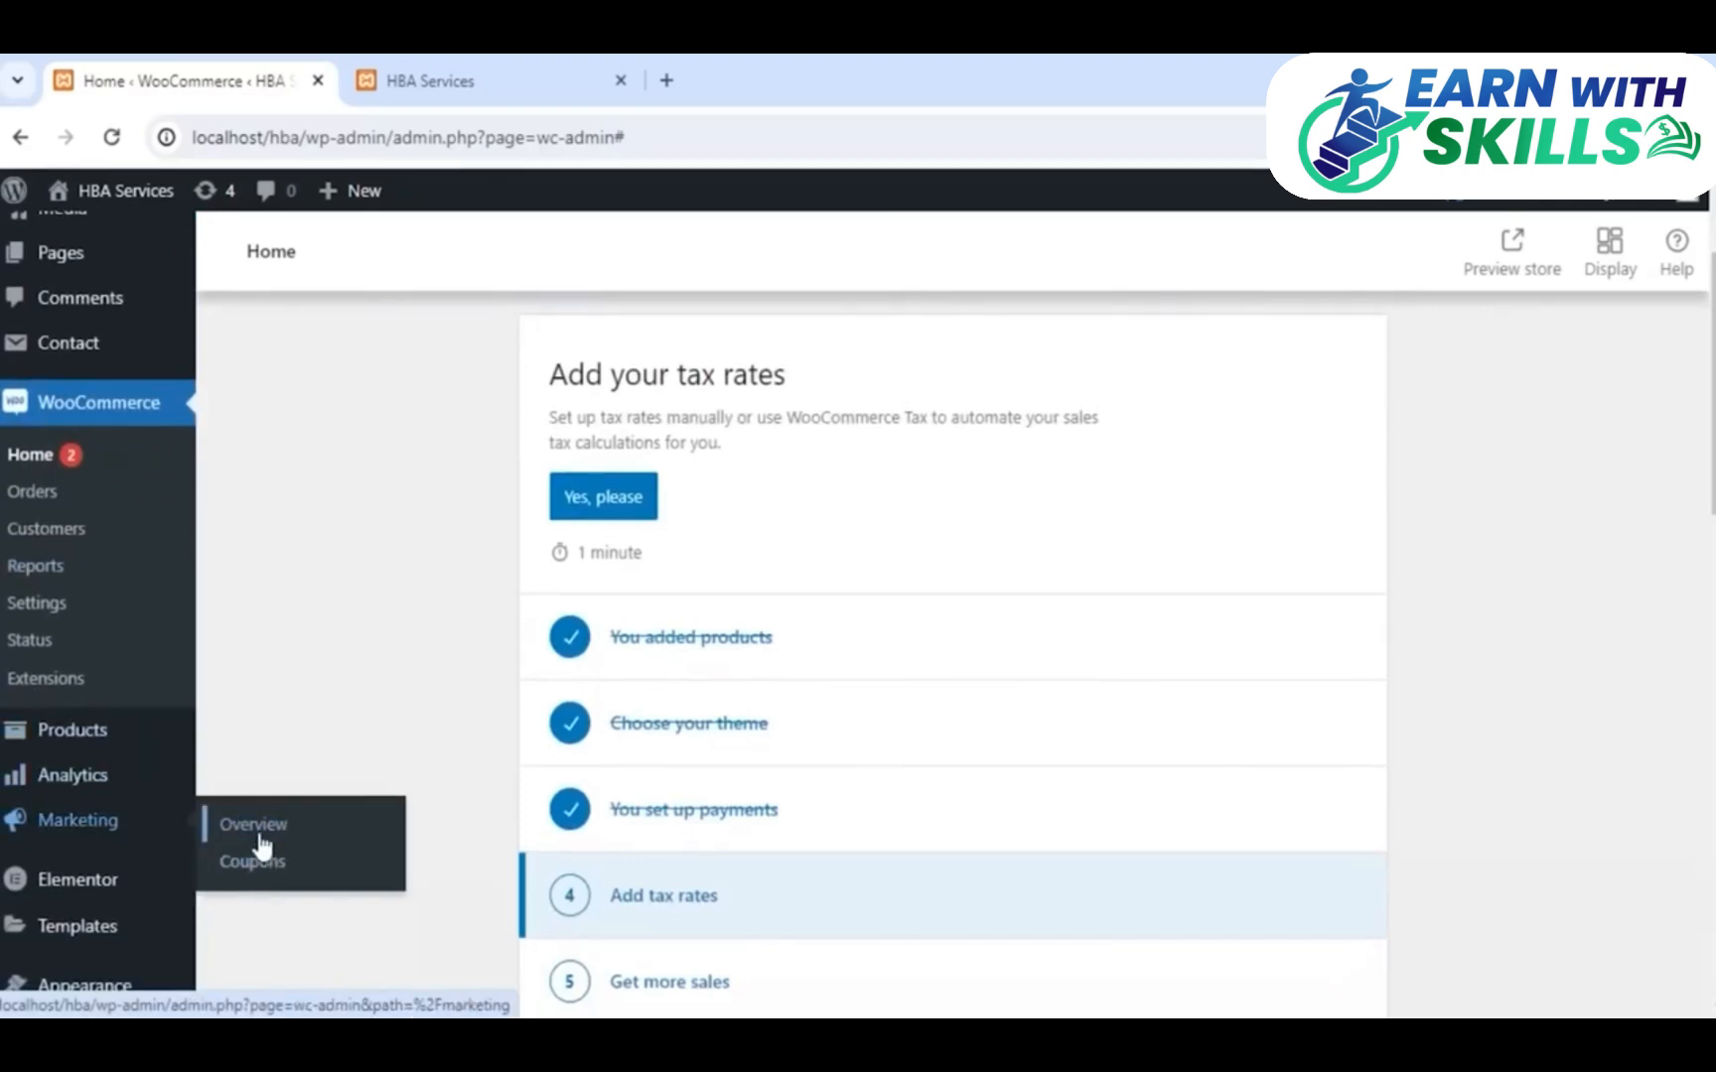
mouse_move(55, 785)
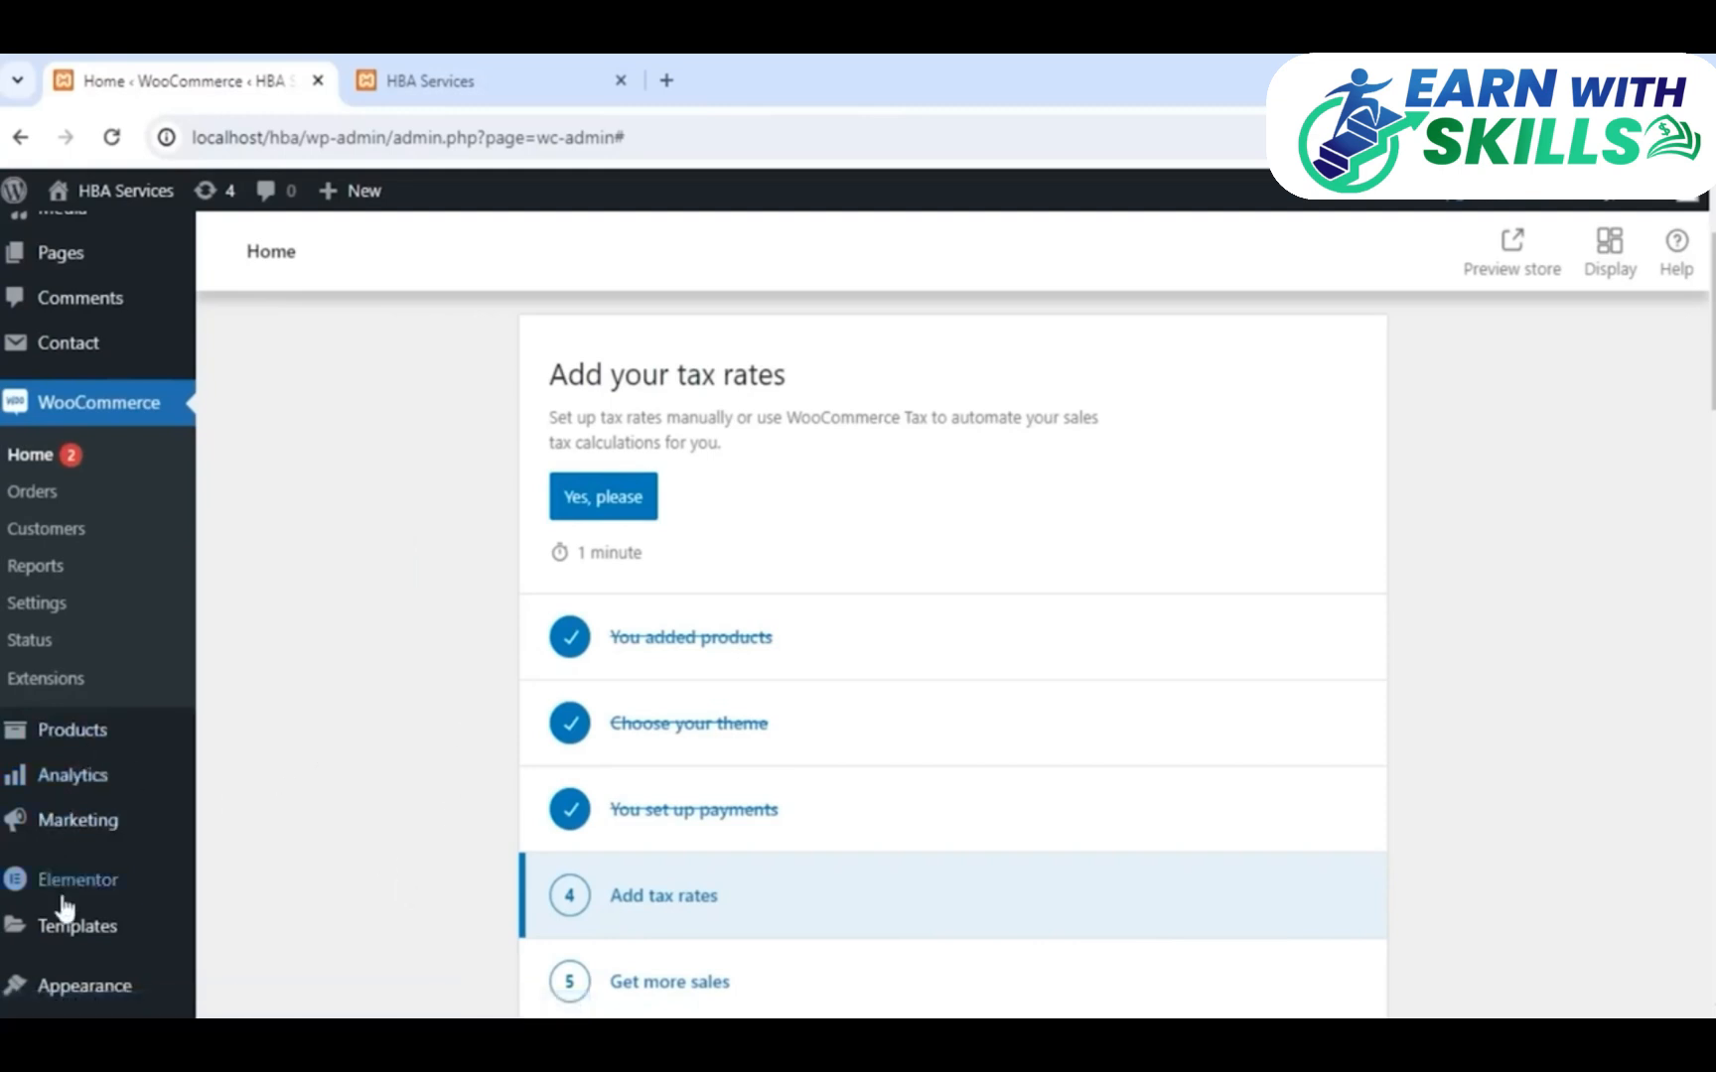
mouse_move(88, 887)
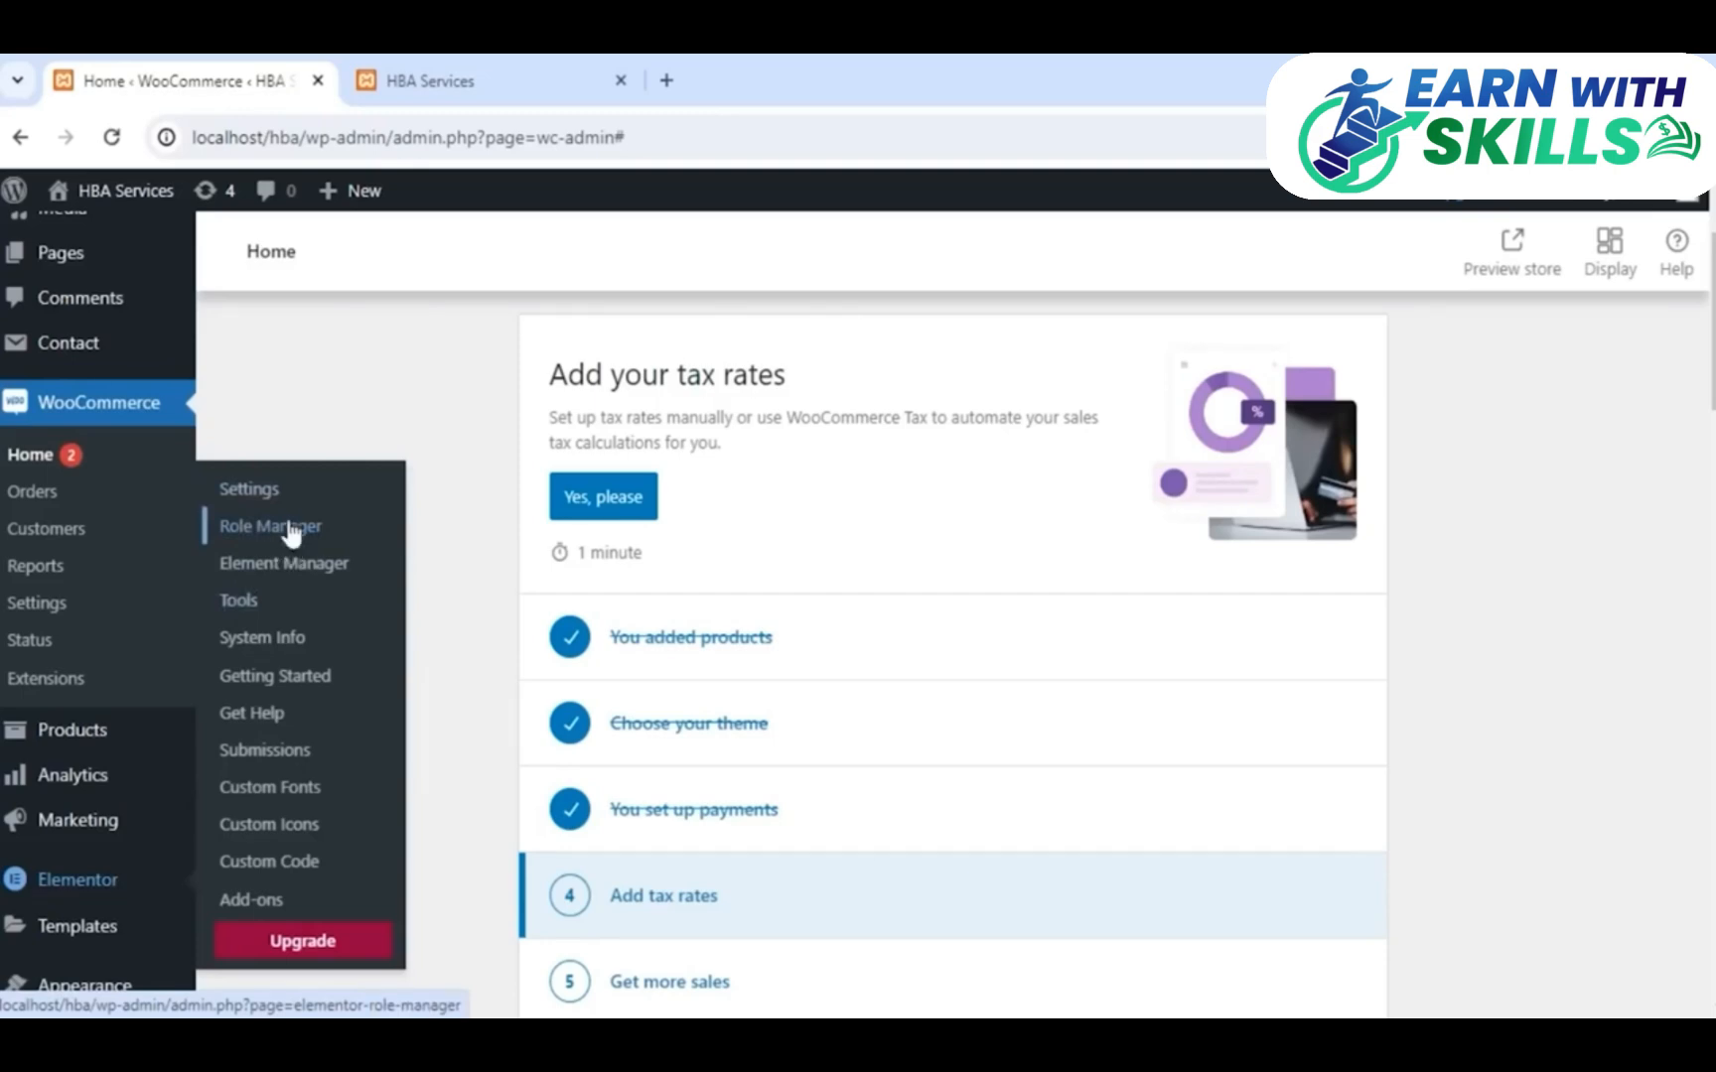
mouse_move(57, 913)
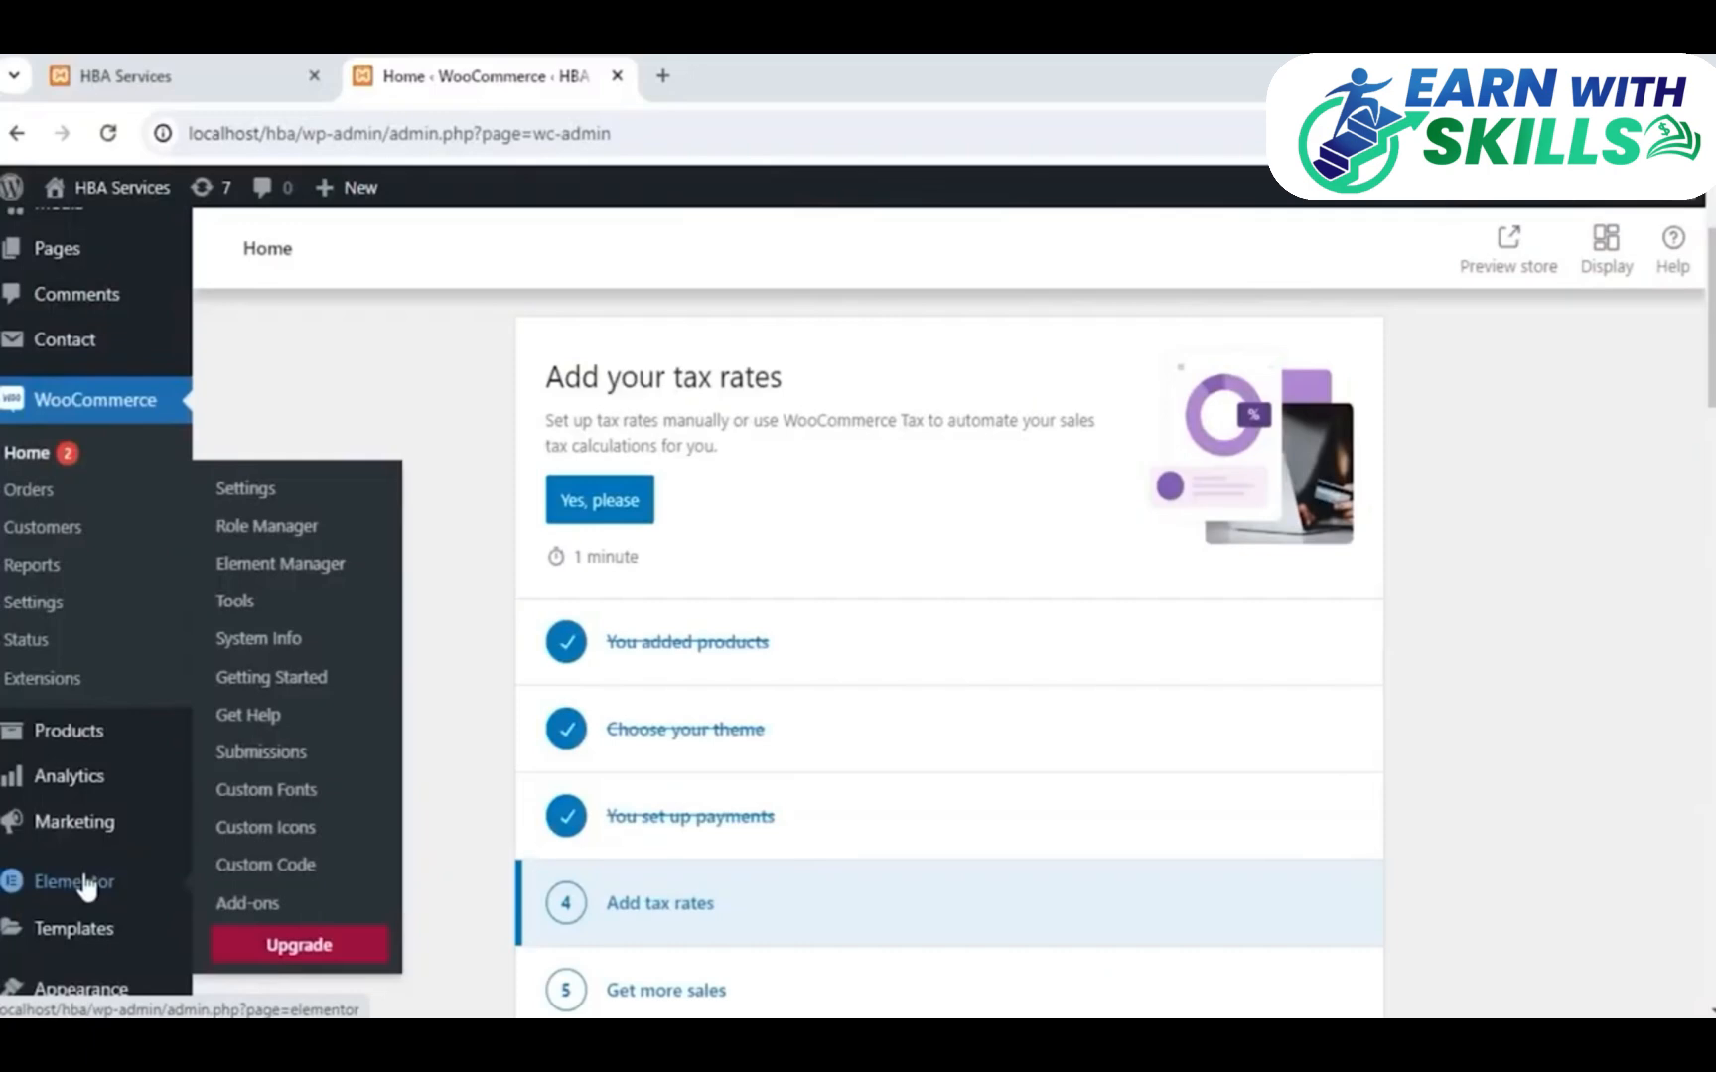
Return to the site's home page and test the Browse link on the earphone banner
left_click(222, 69)
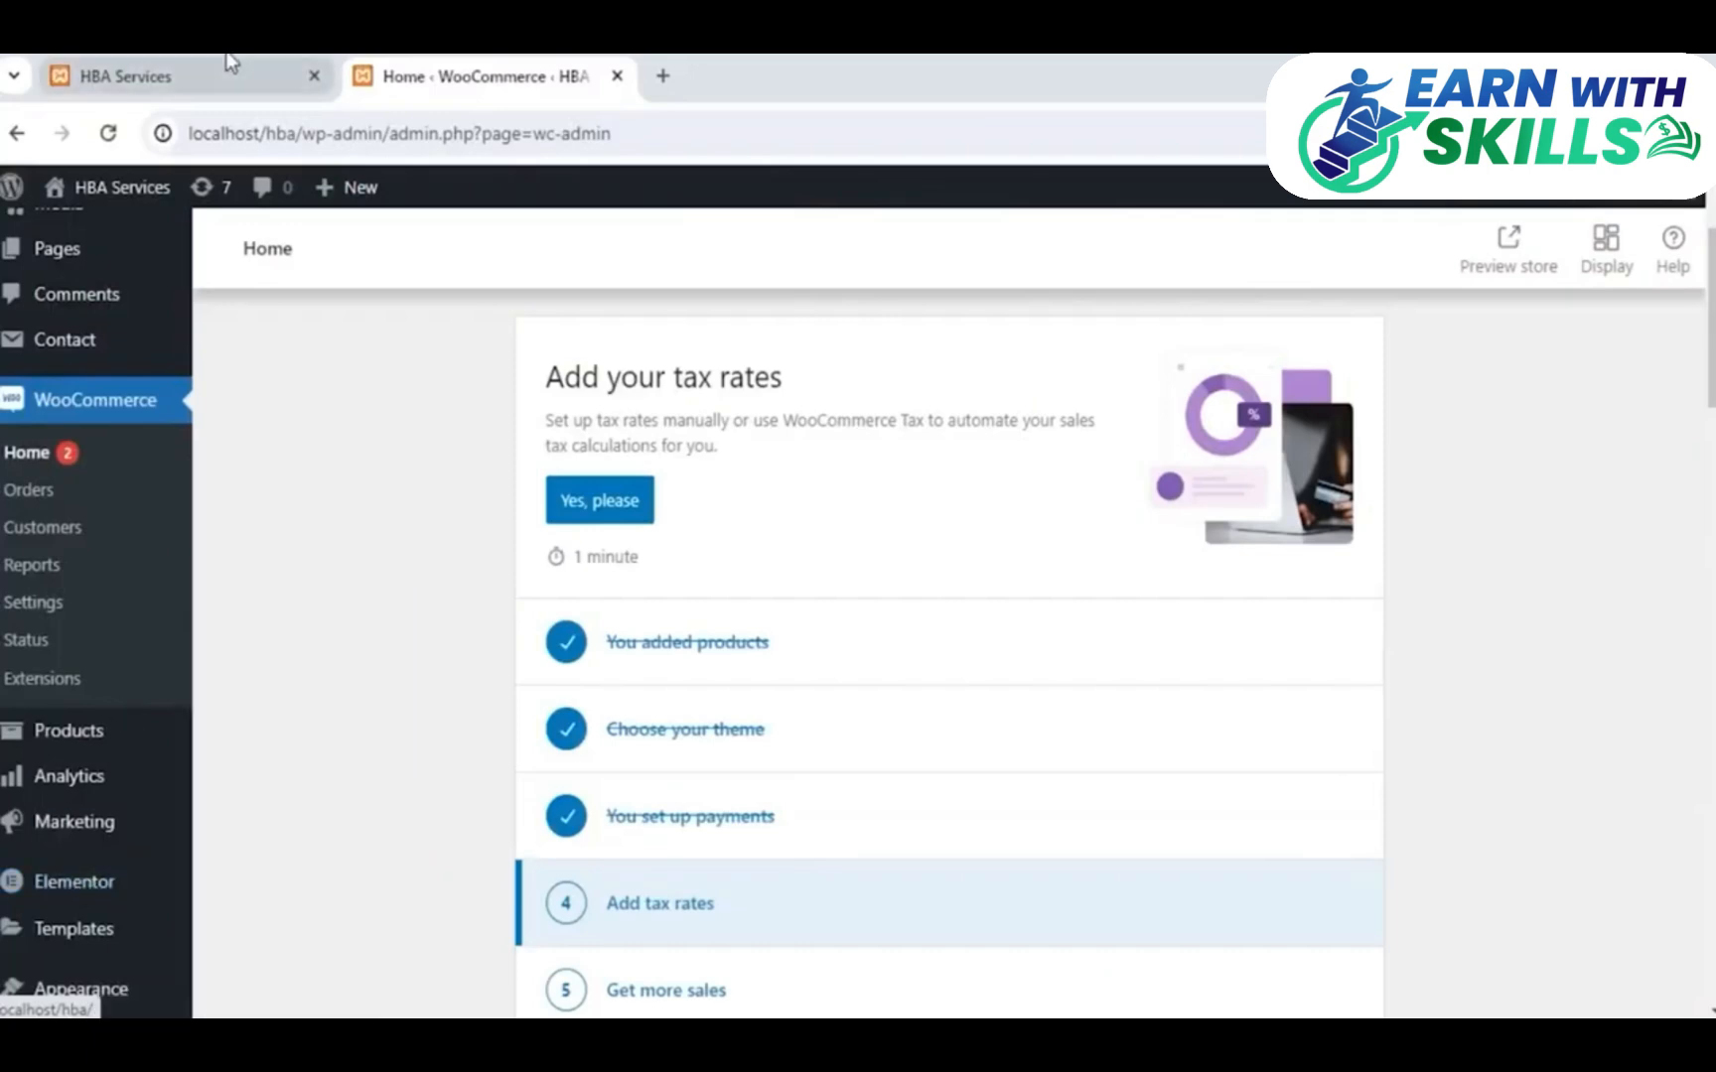
scroll(398, 640, "down", 5)
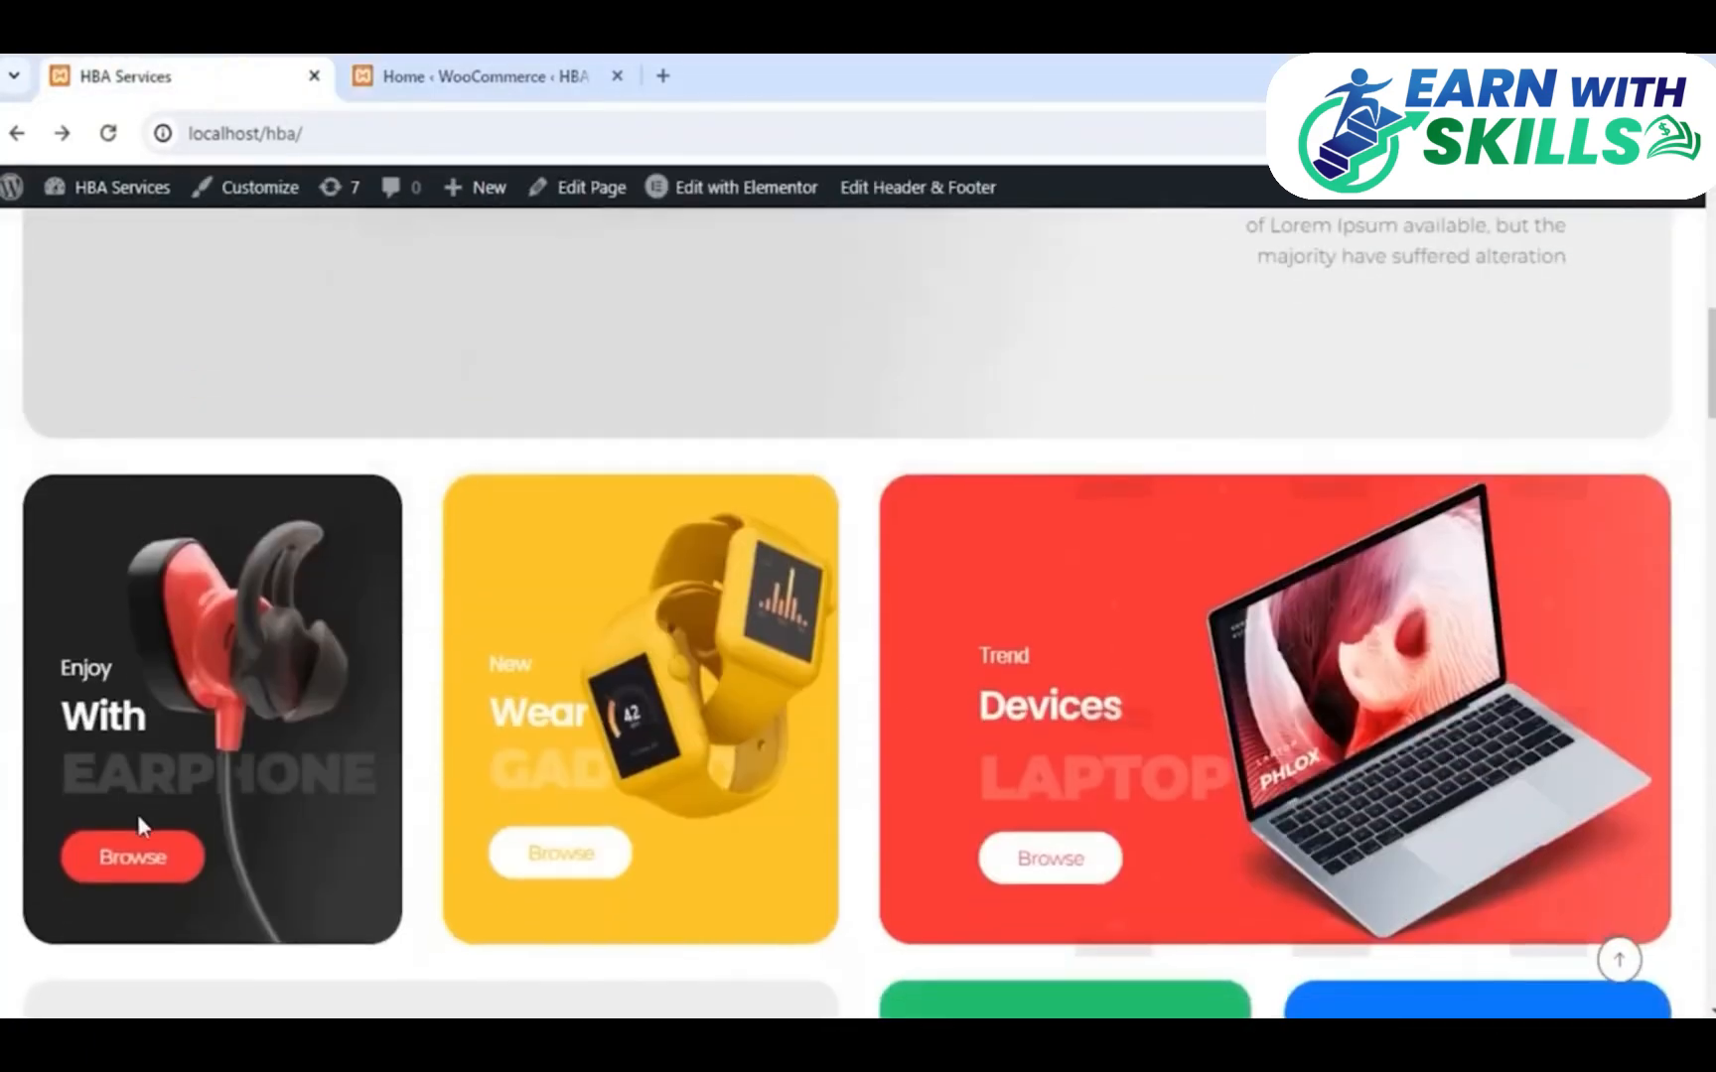
left_click(137, 856)
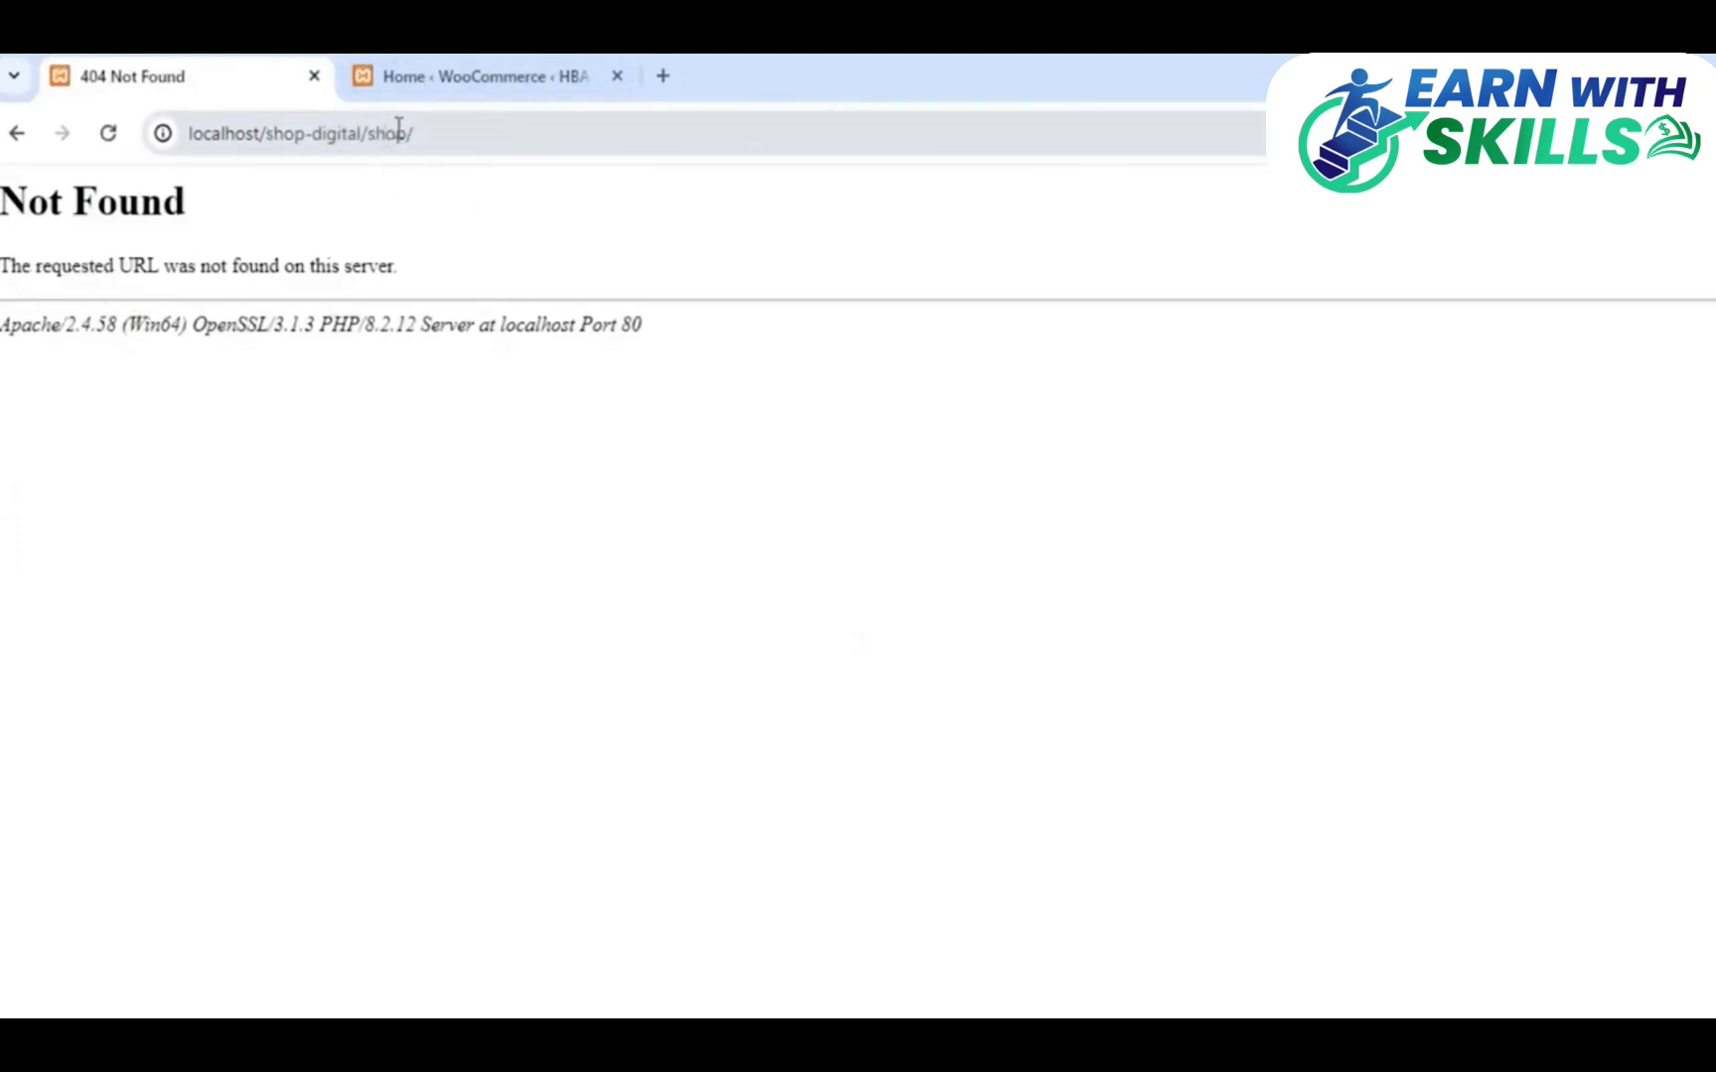
Switch back to the WordPress admin and open the list of all pages
left_click(448, 81)
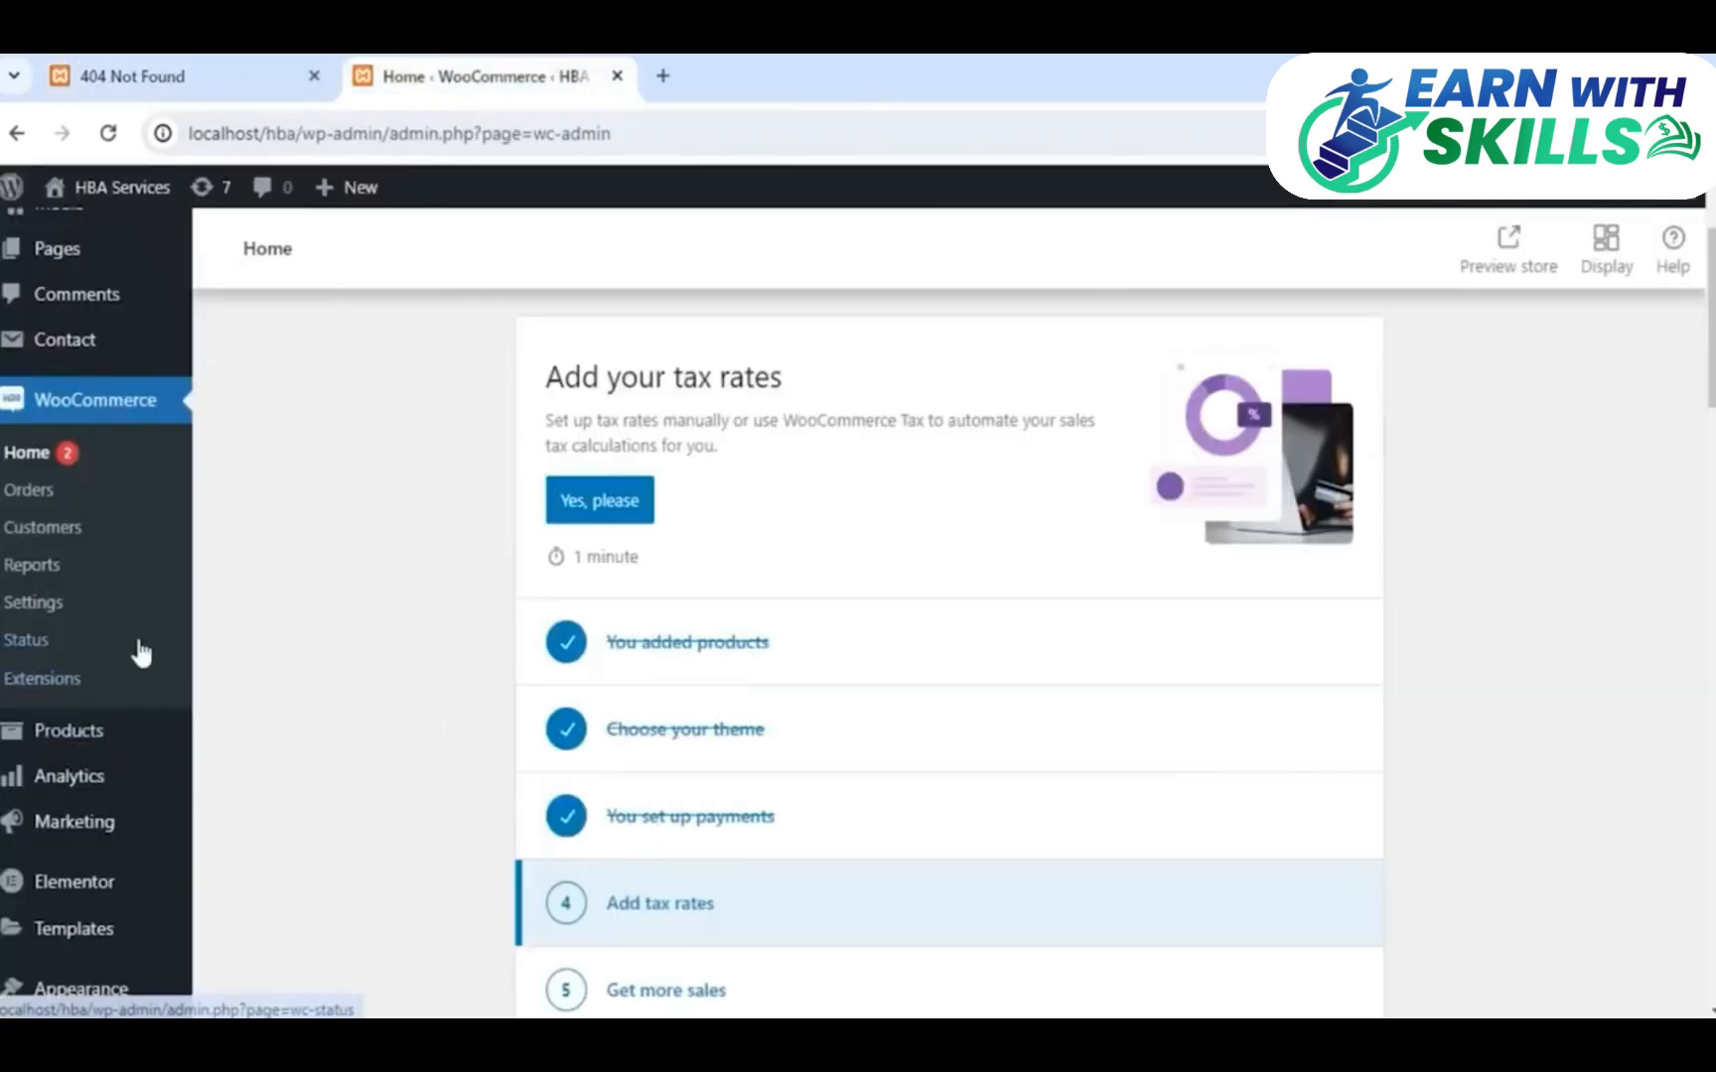
scroll(141, 653, "up", 2)
mouse_move(103, 458)
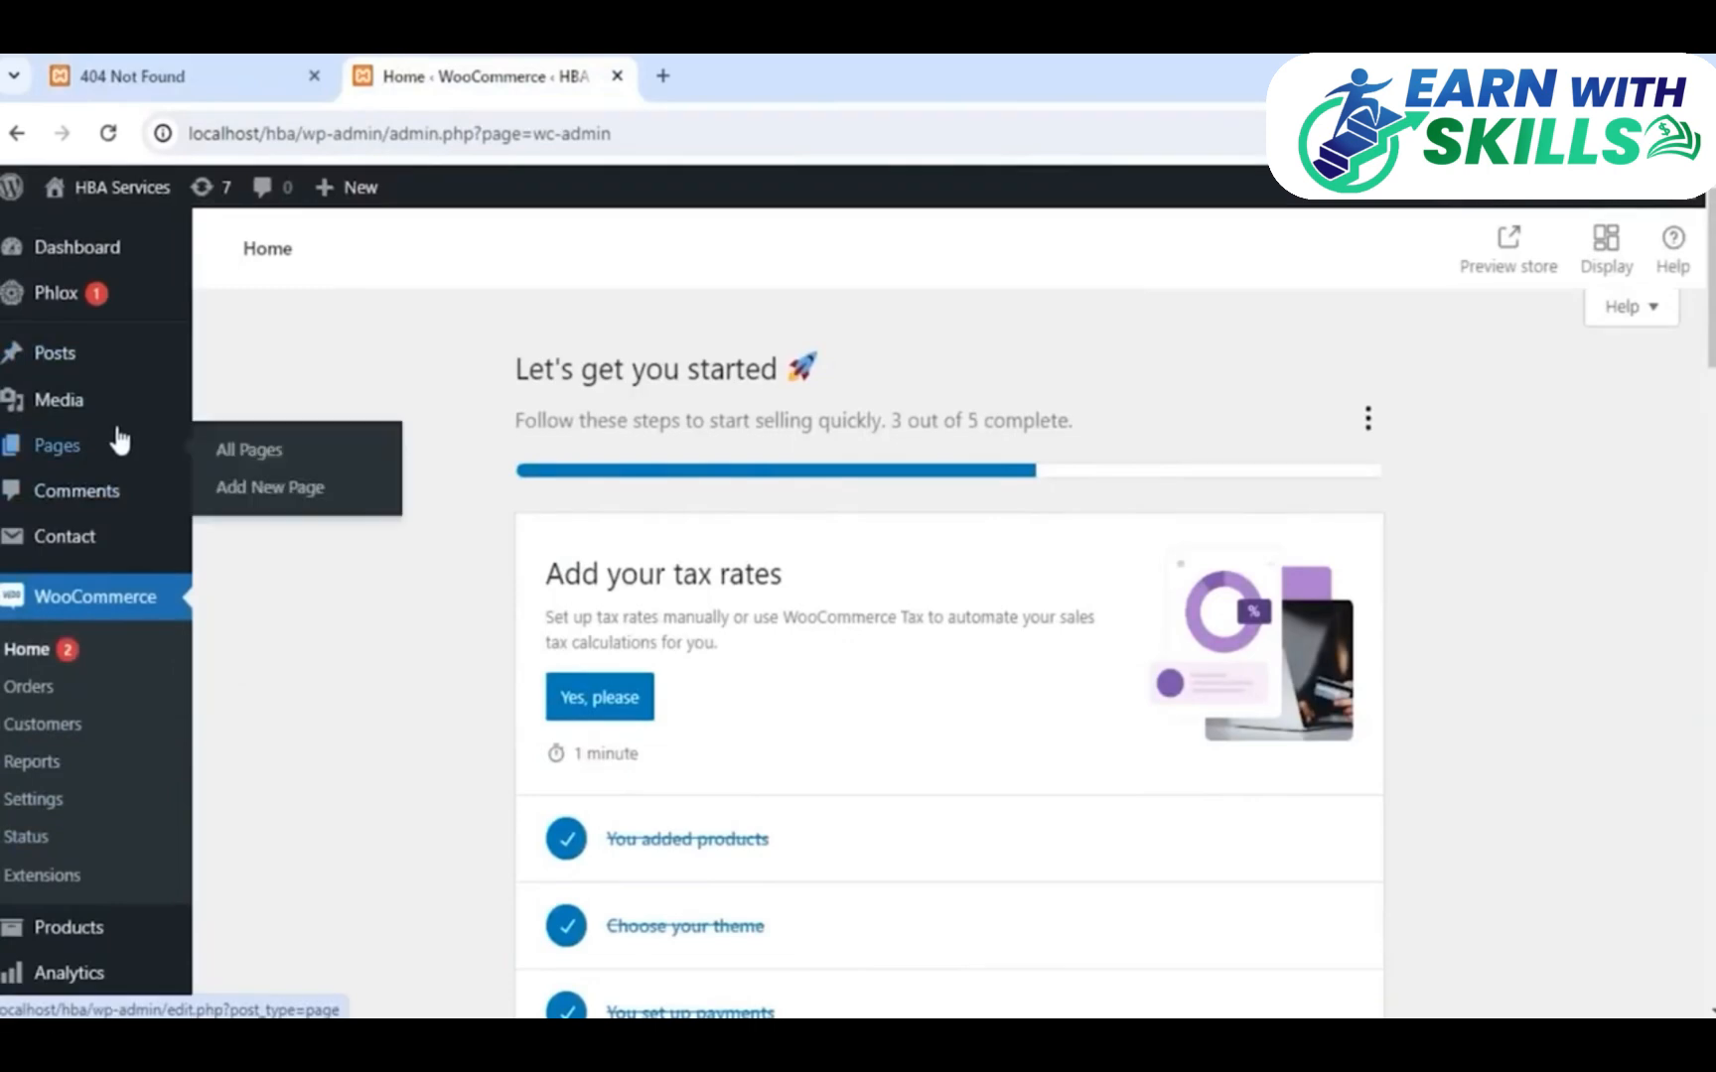
left_click(271, 463)
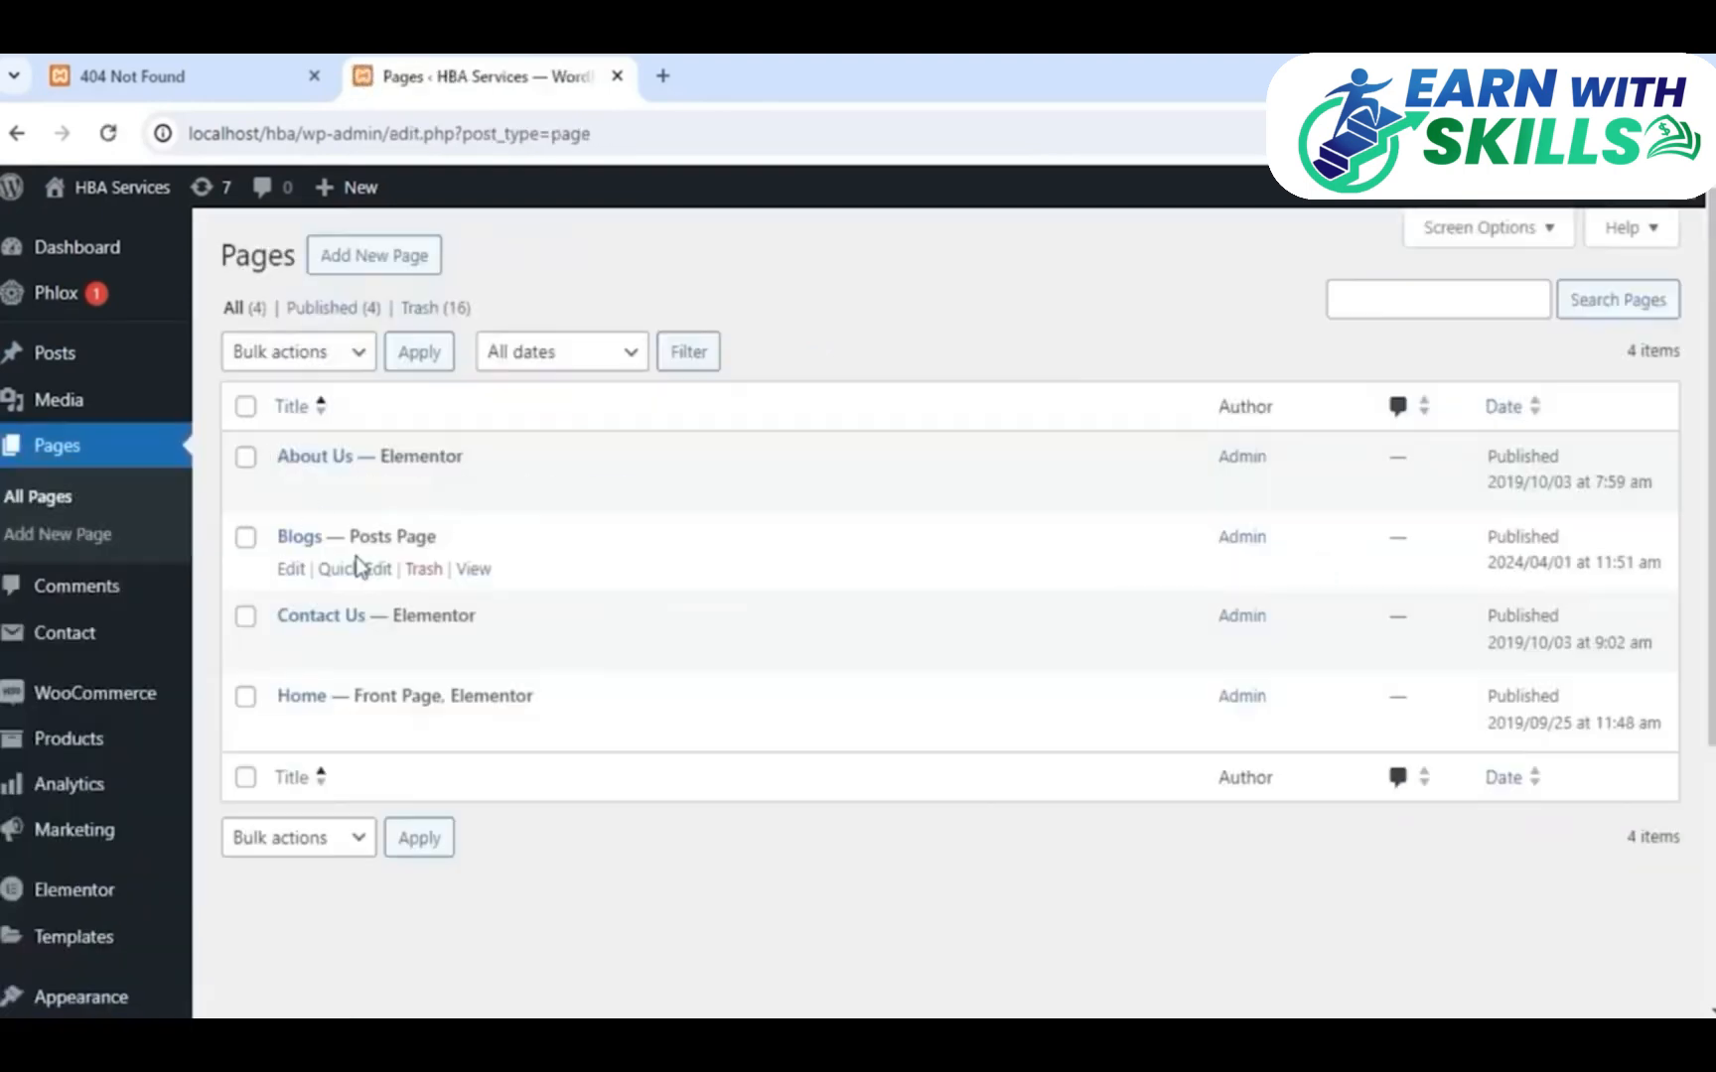
Return the site from the missing shop page to its home page and compare it with the admin's pages list
left_click(139, 77)
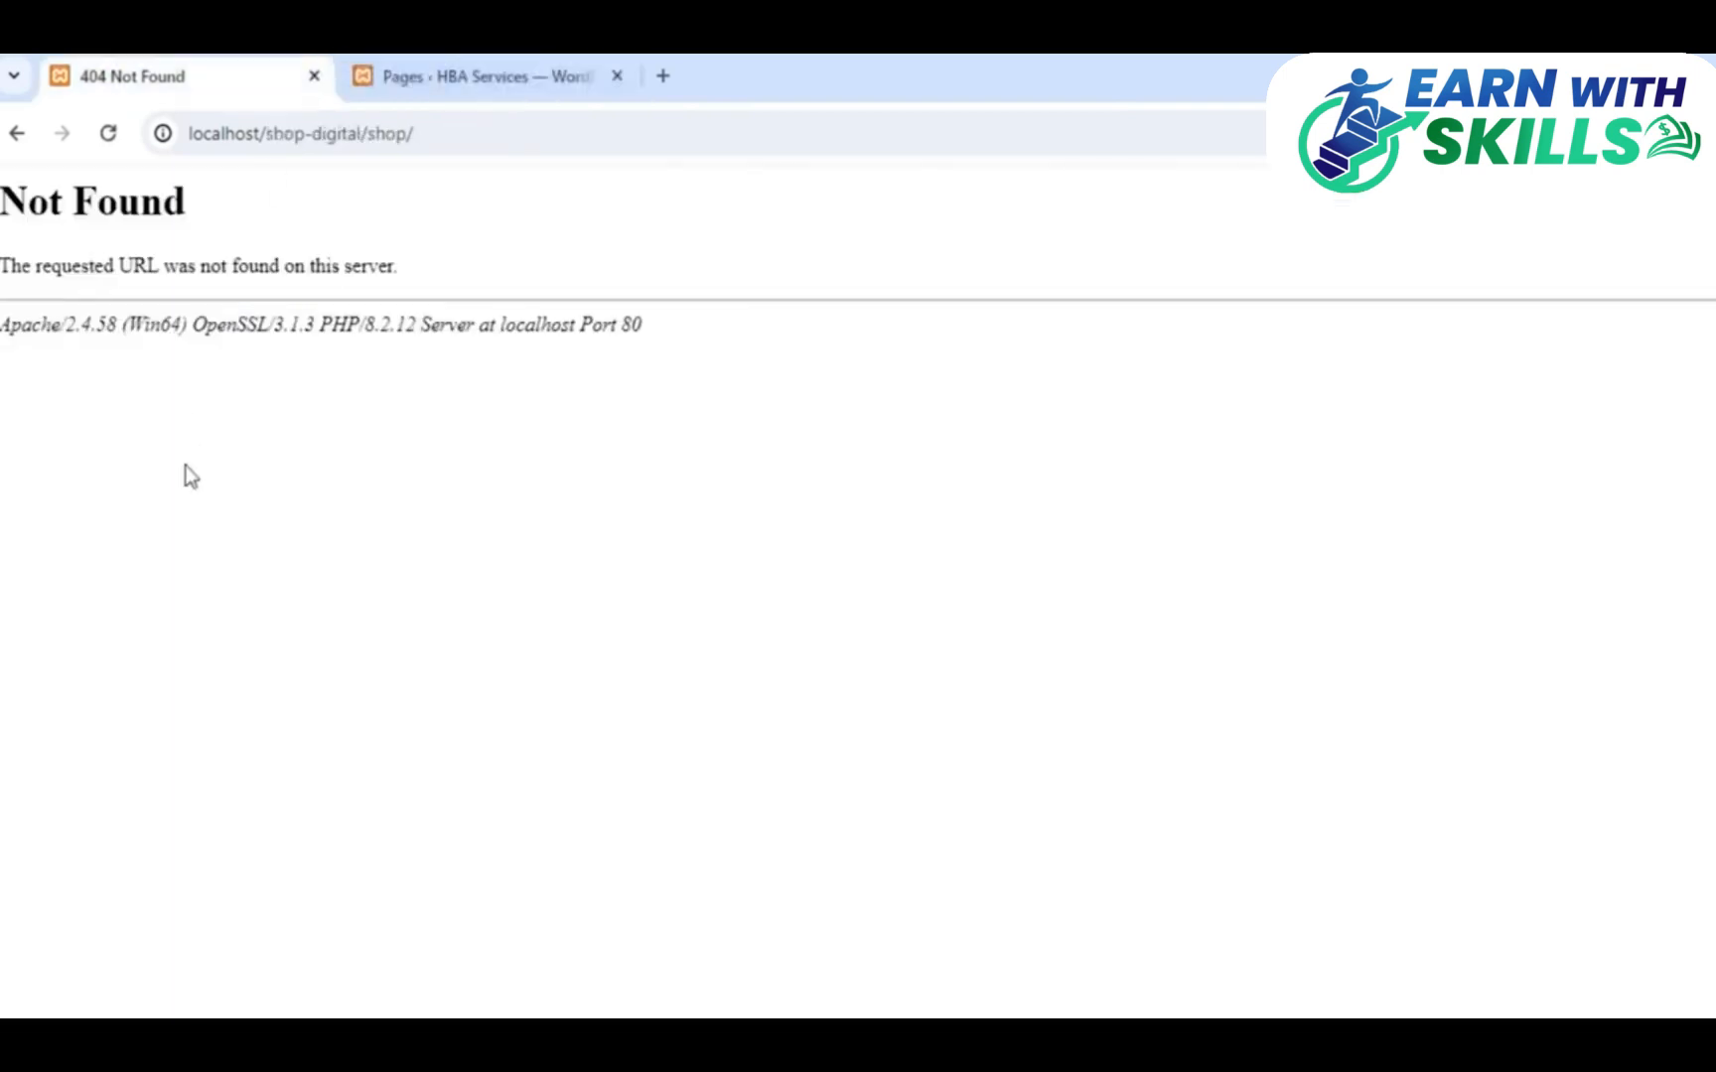
left_click(17, 133)
left_click(452, 70)
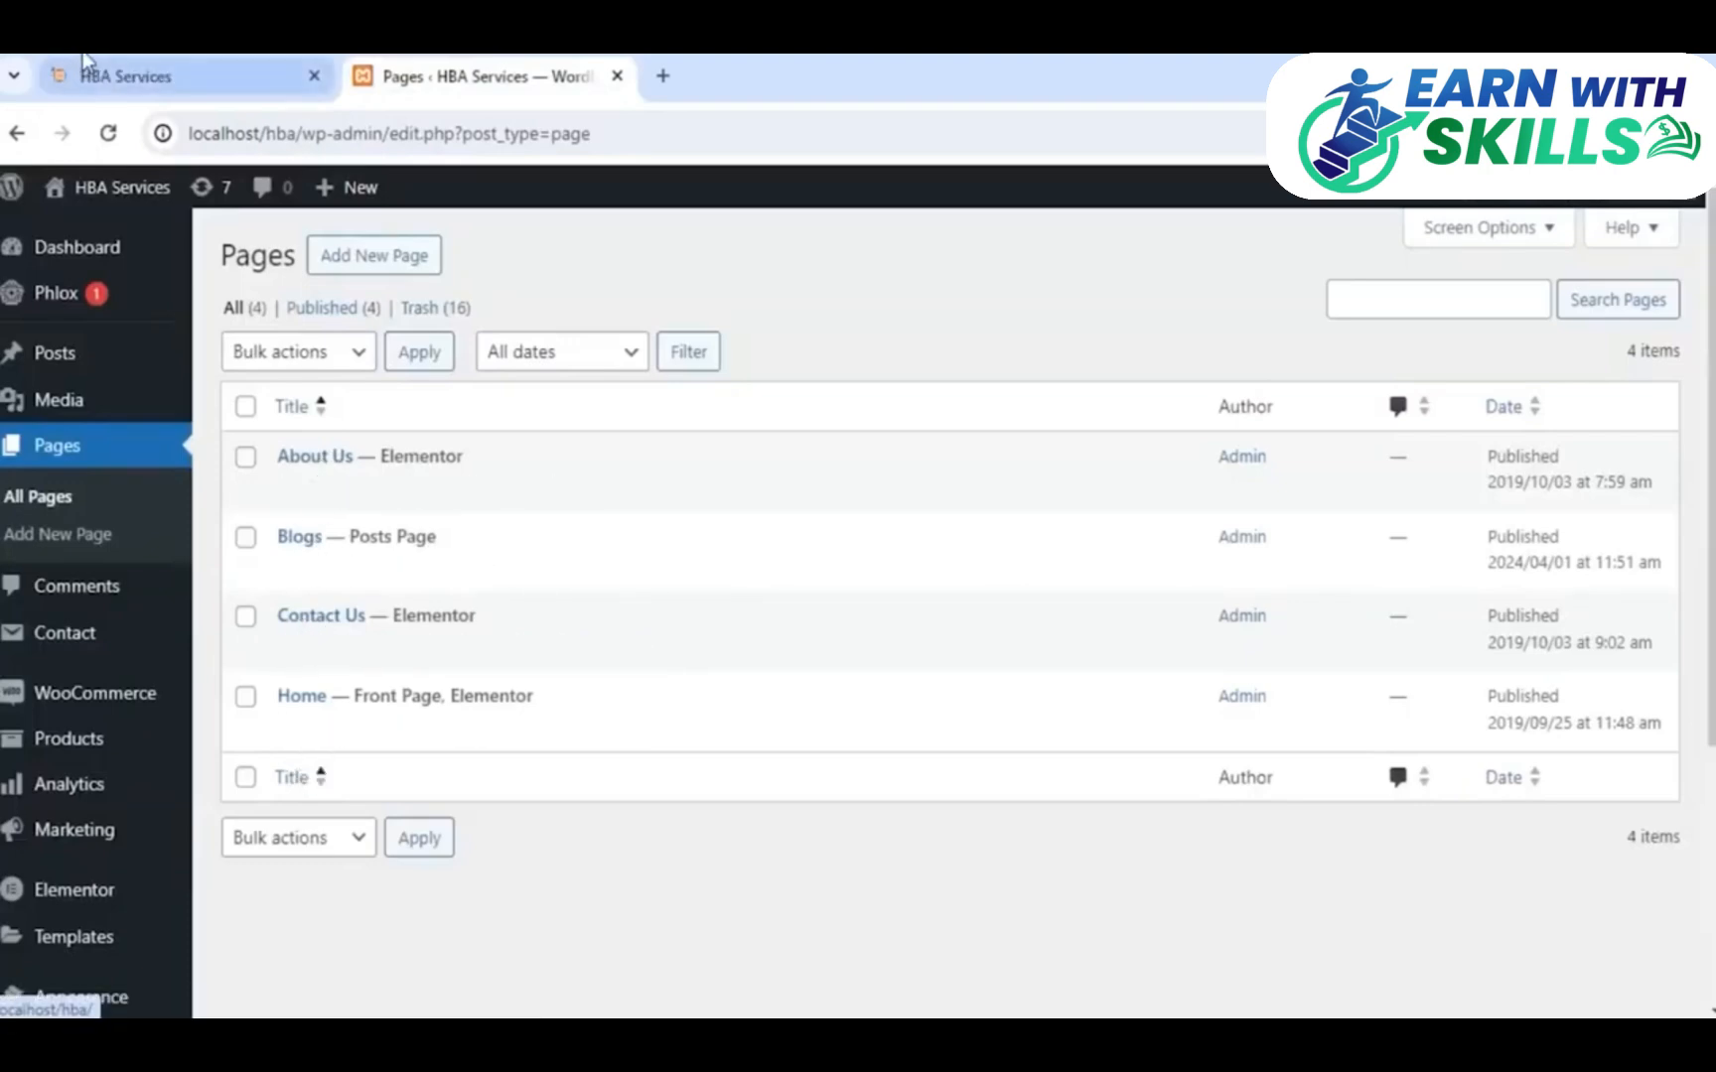
key("ctrl+shift+Tab")
left_click(422, 64)
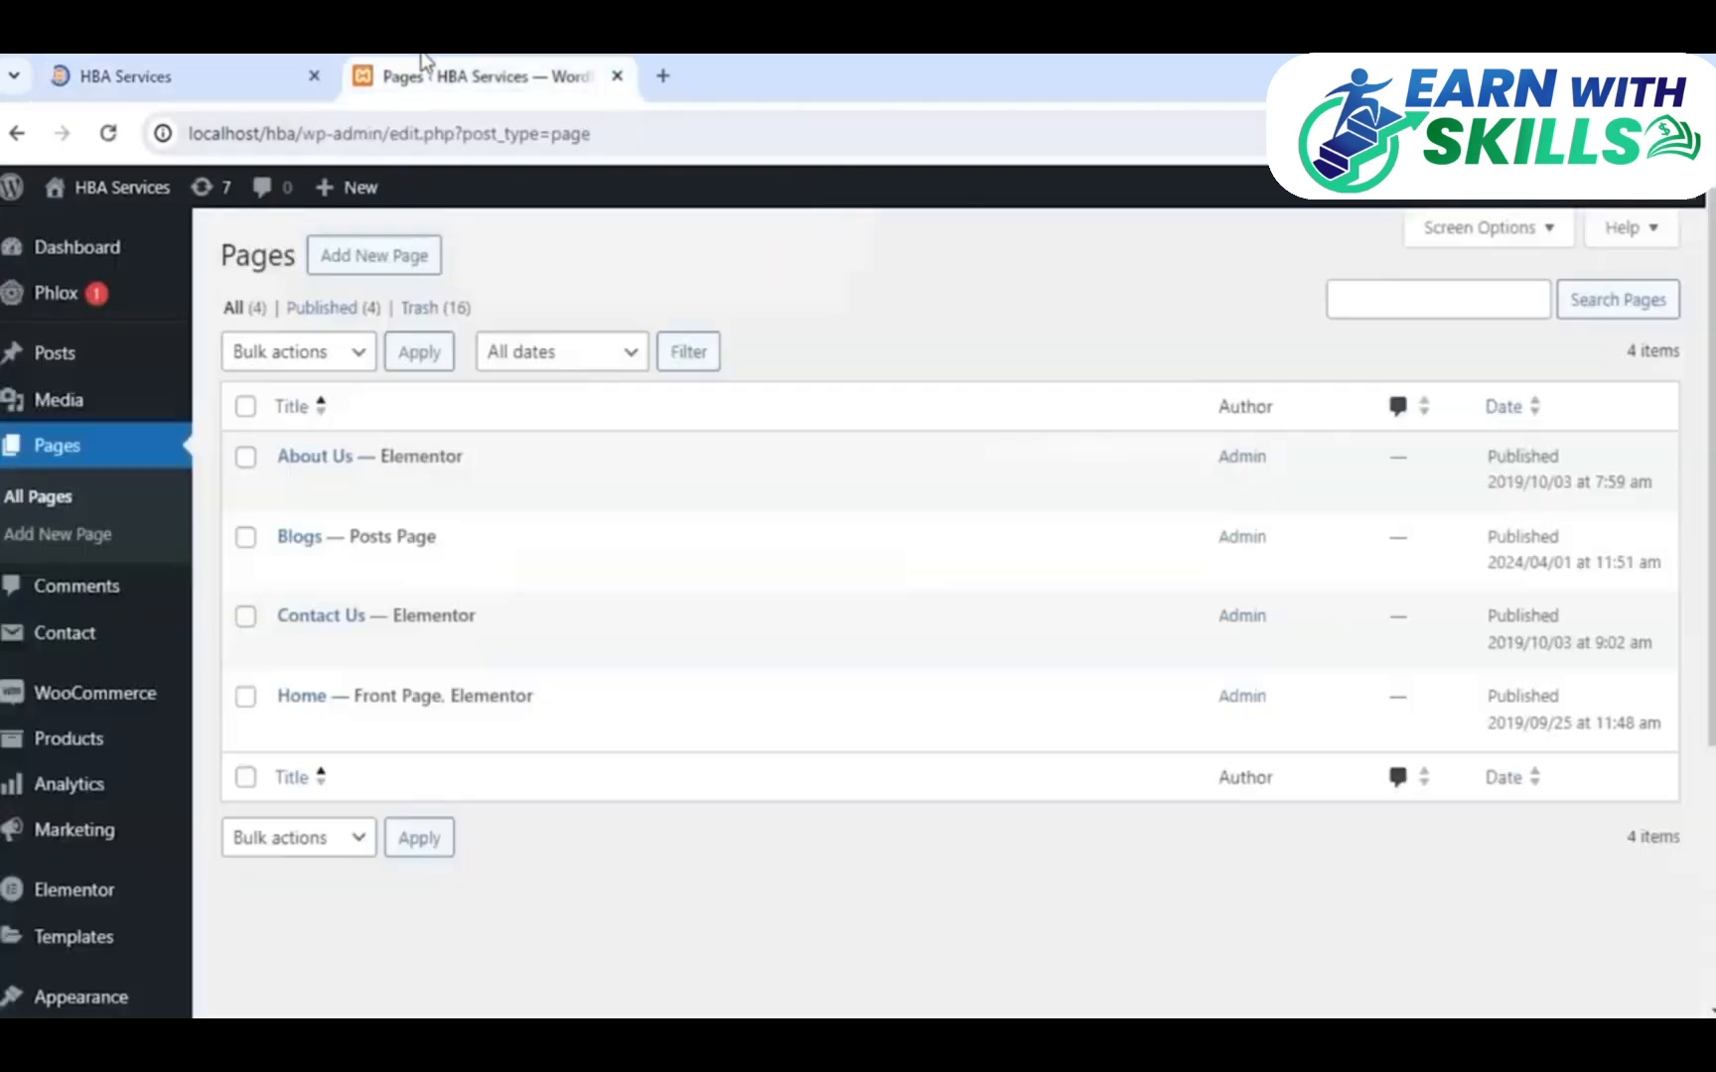
left_click(254, 62)
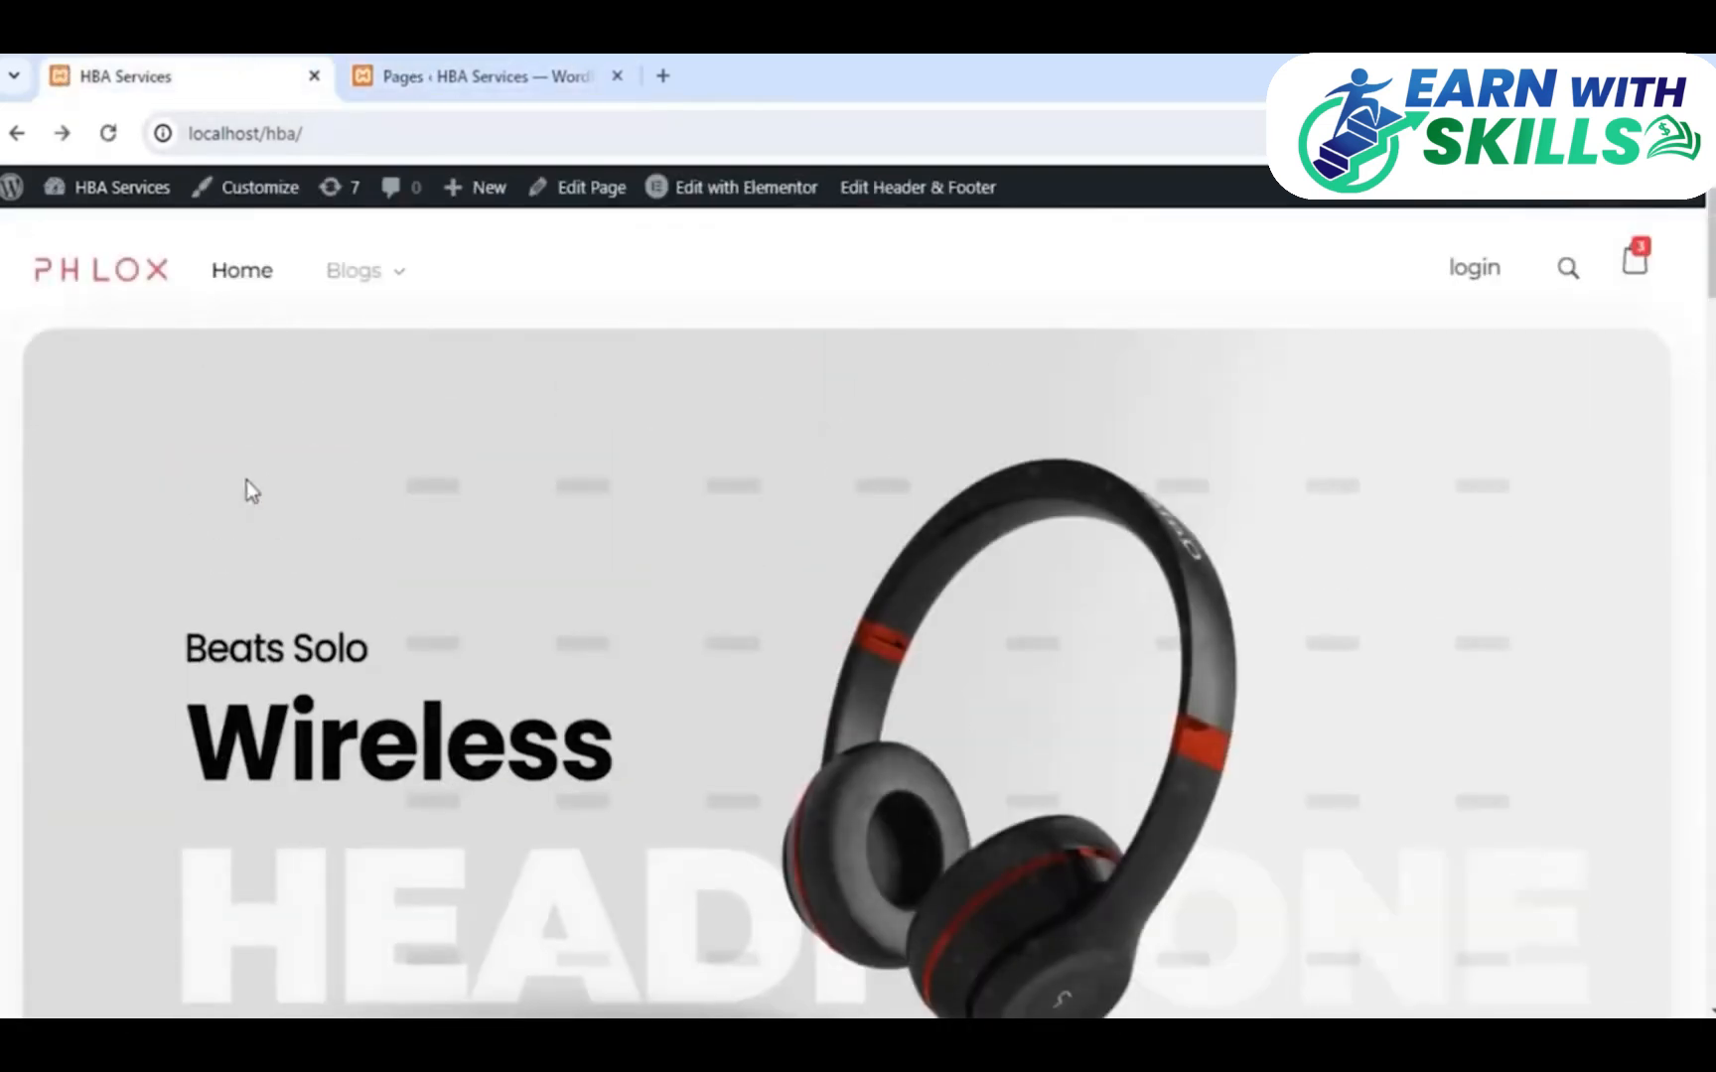
Start adding a new page from the admin's pages list
left_click(417, 75)
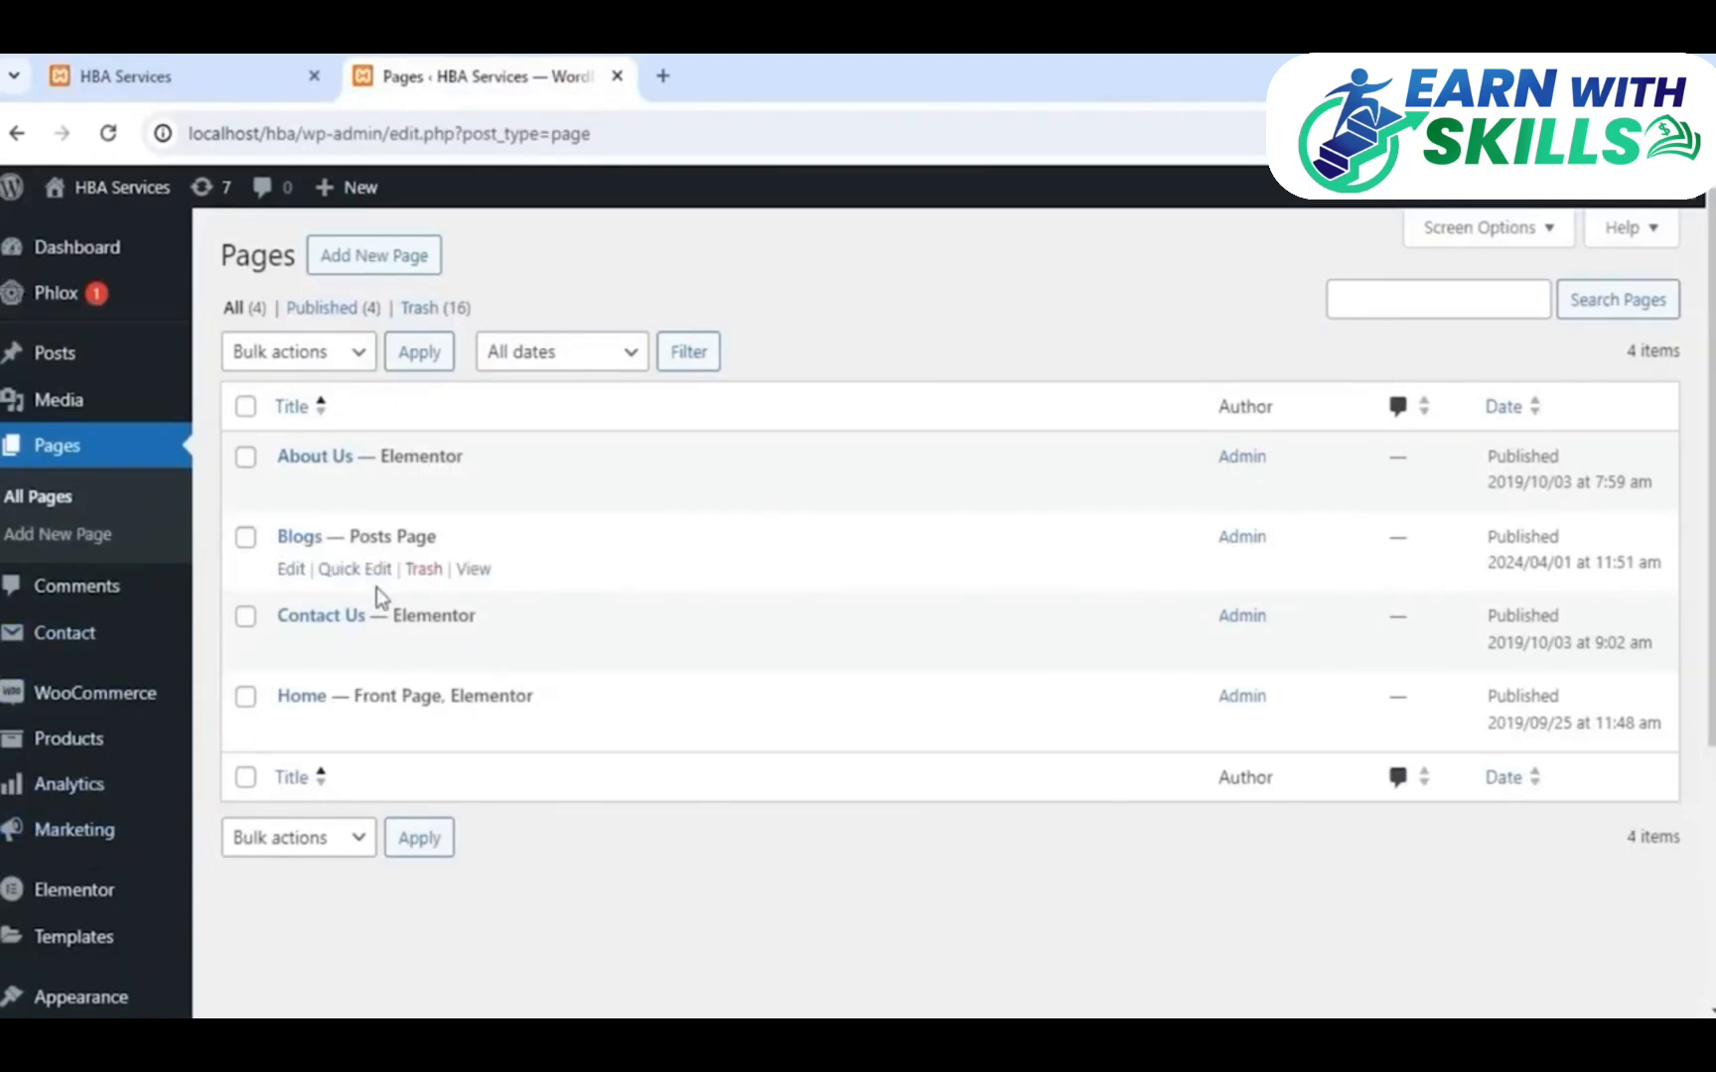
left_click(395, 271)
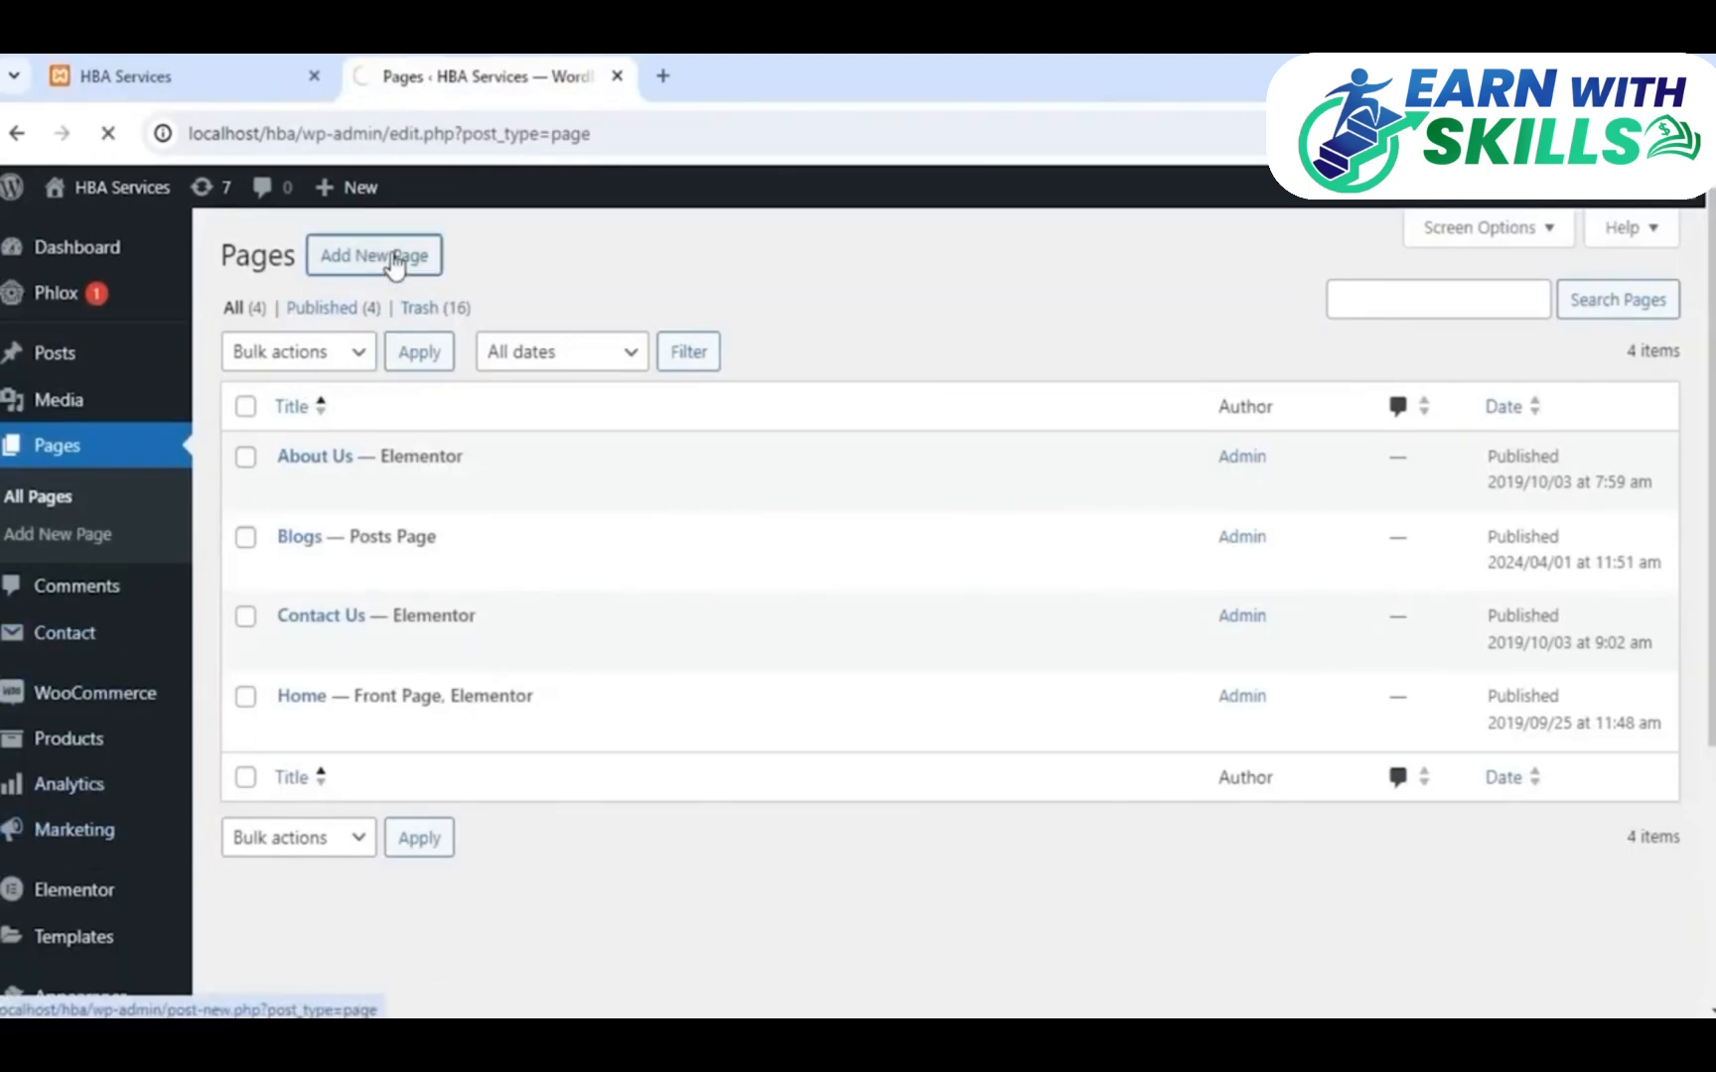
Examine the site's home page banners and the Blogs submenu while the new page editor loads
left_click(288, 72)
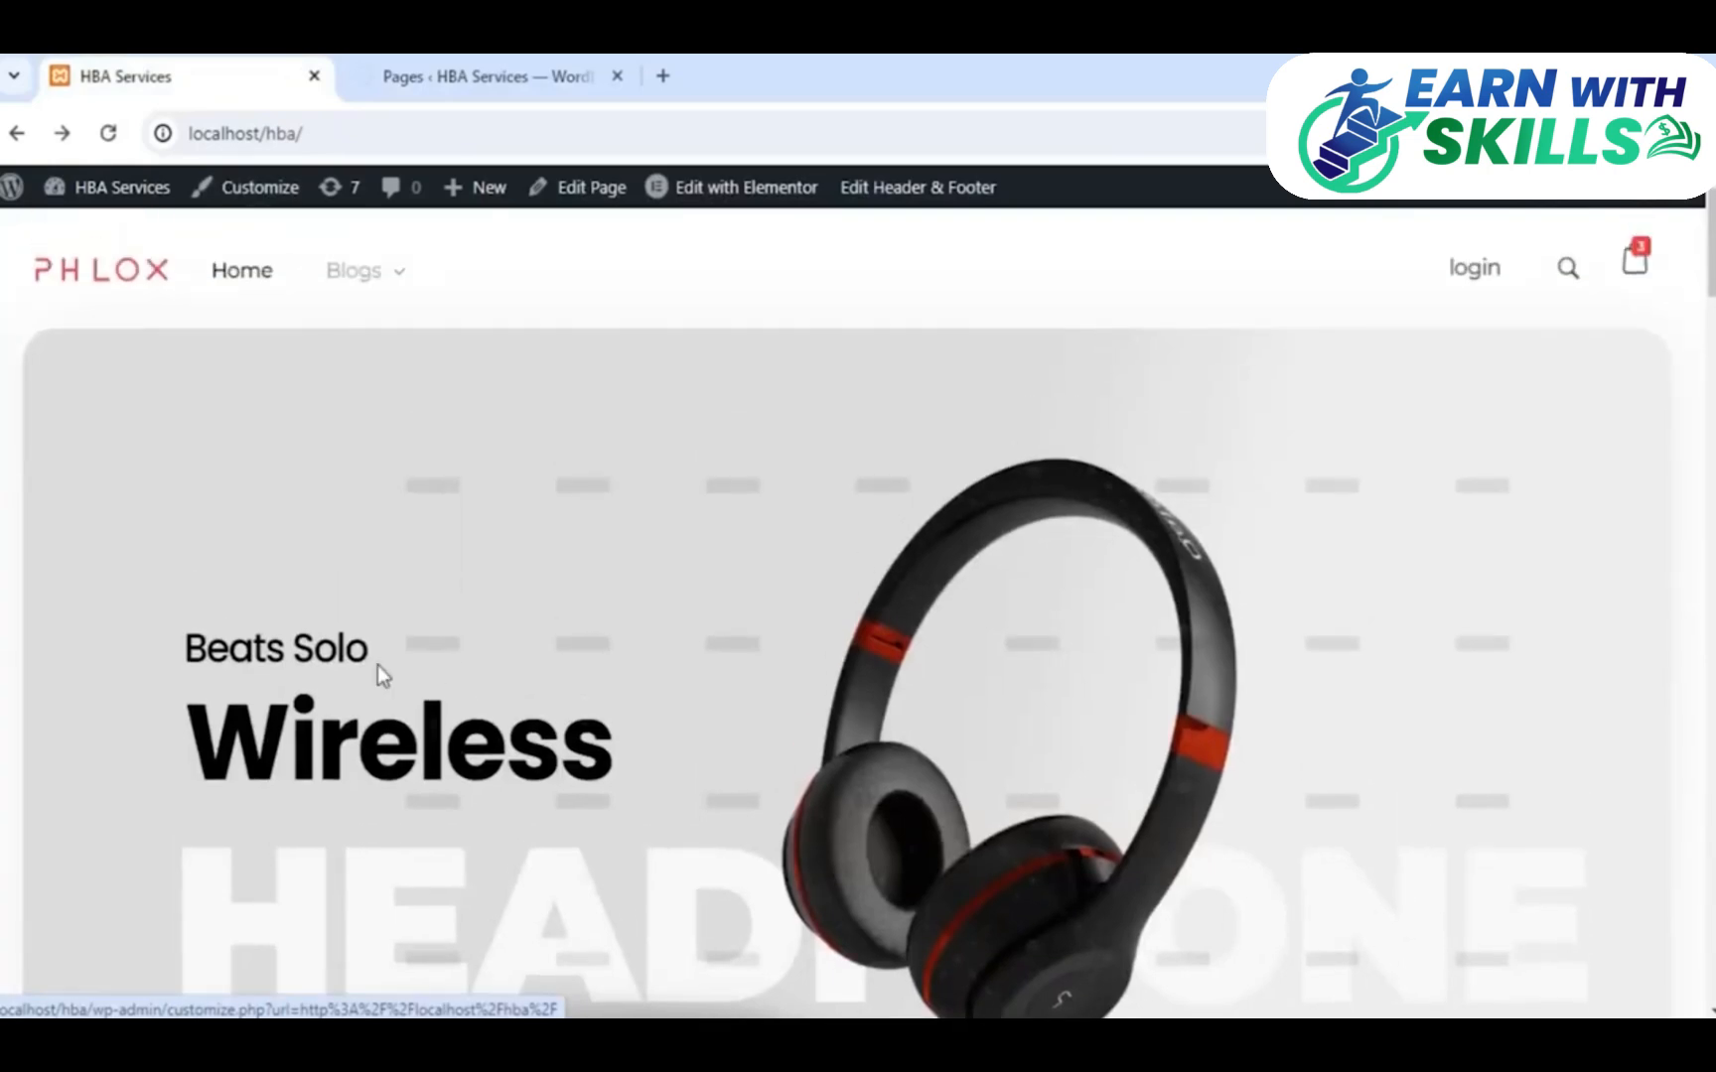
scroll(376, 665, "down", 10)
scroll(376, 665, "up", 1)
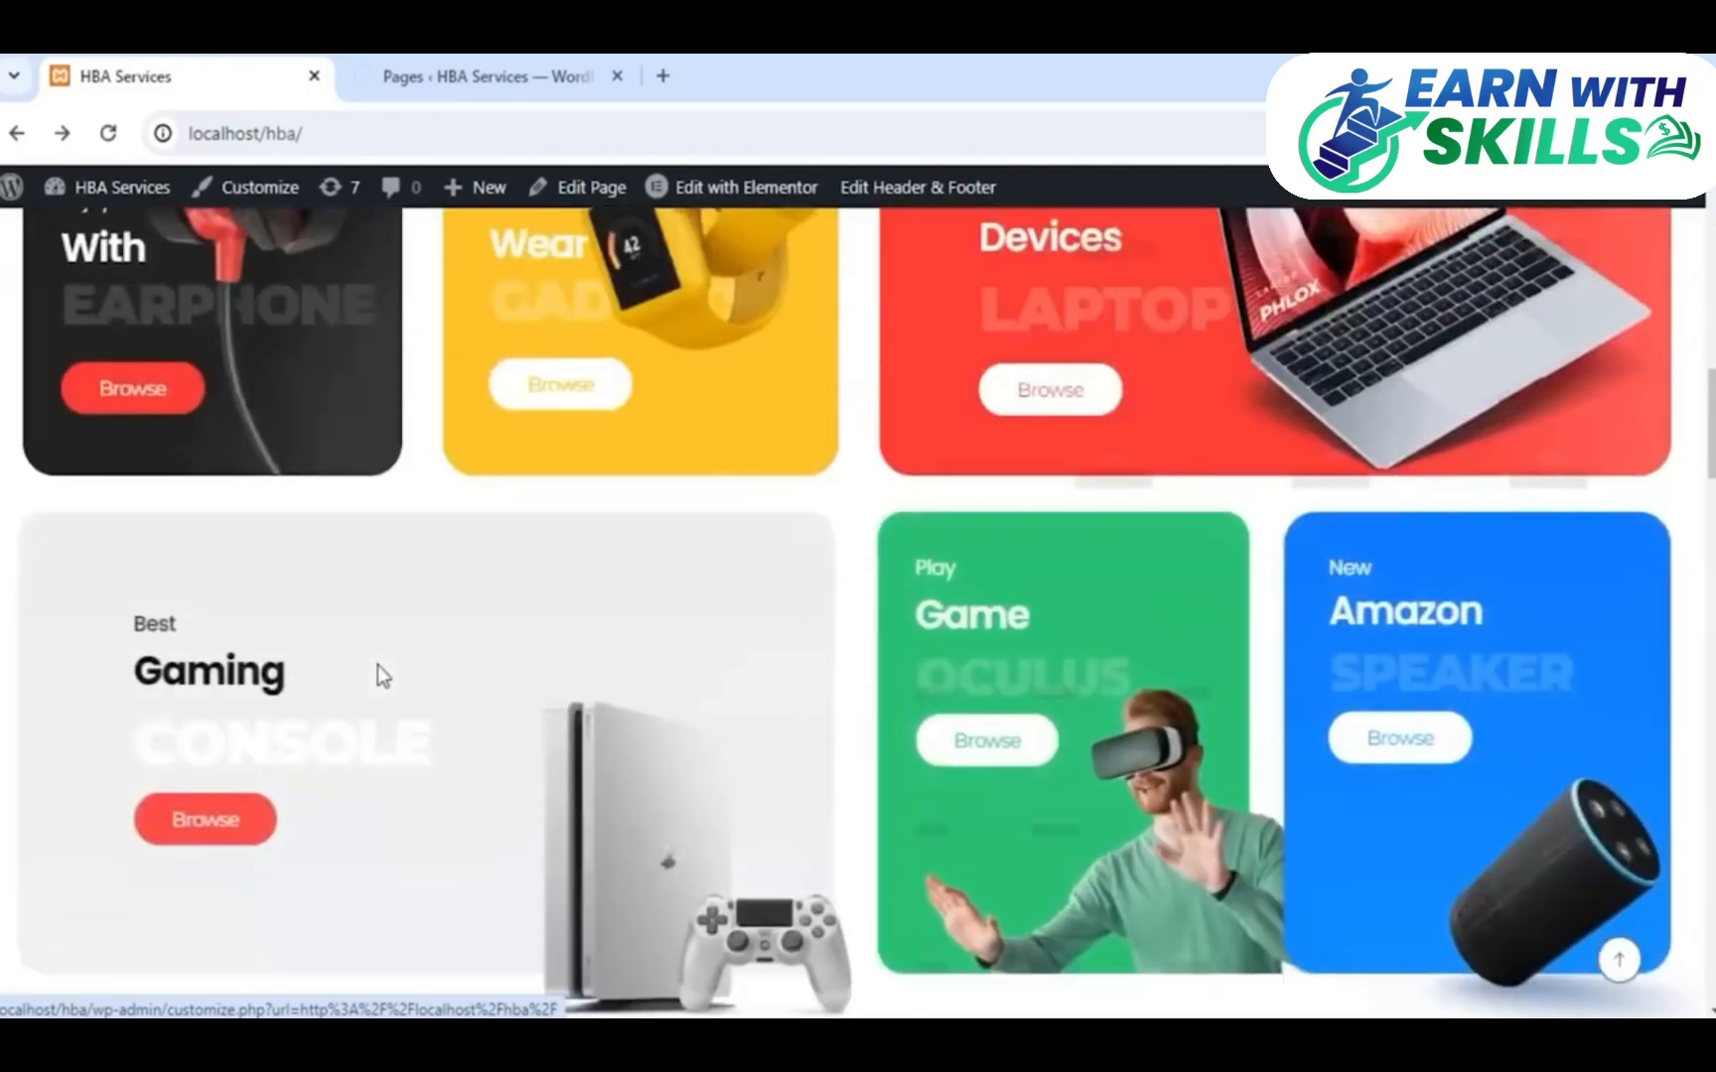
scroll(376, 665, "down", 2)
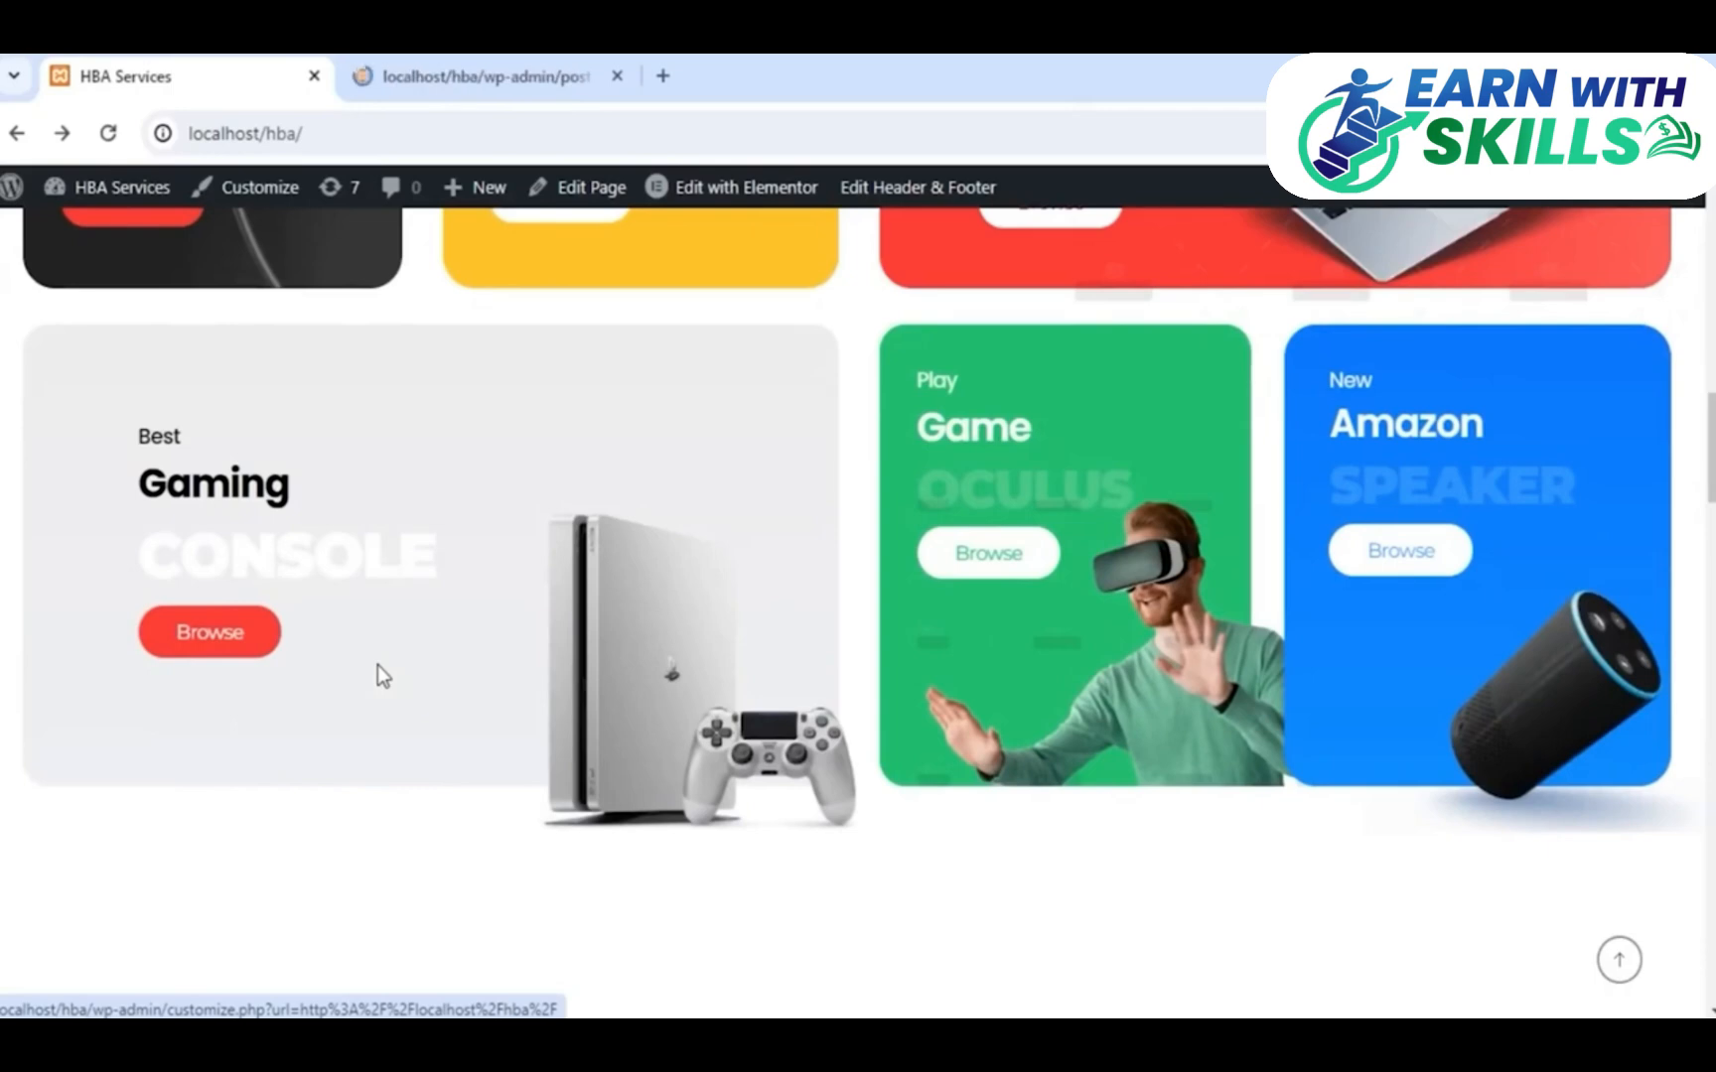
scroll(382, 677, "up", 8)
scroll(376, 674, "up", 7)
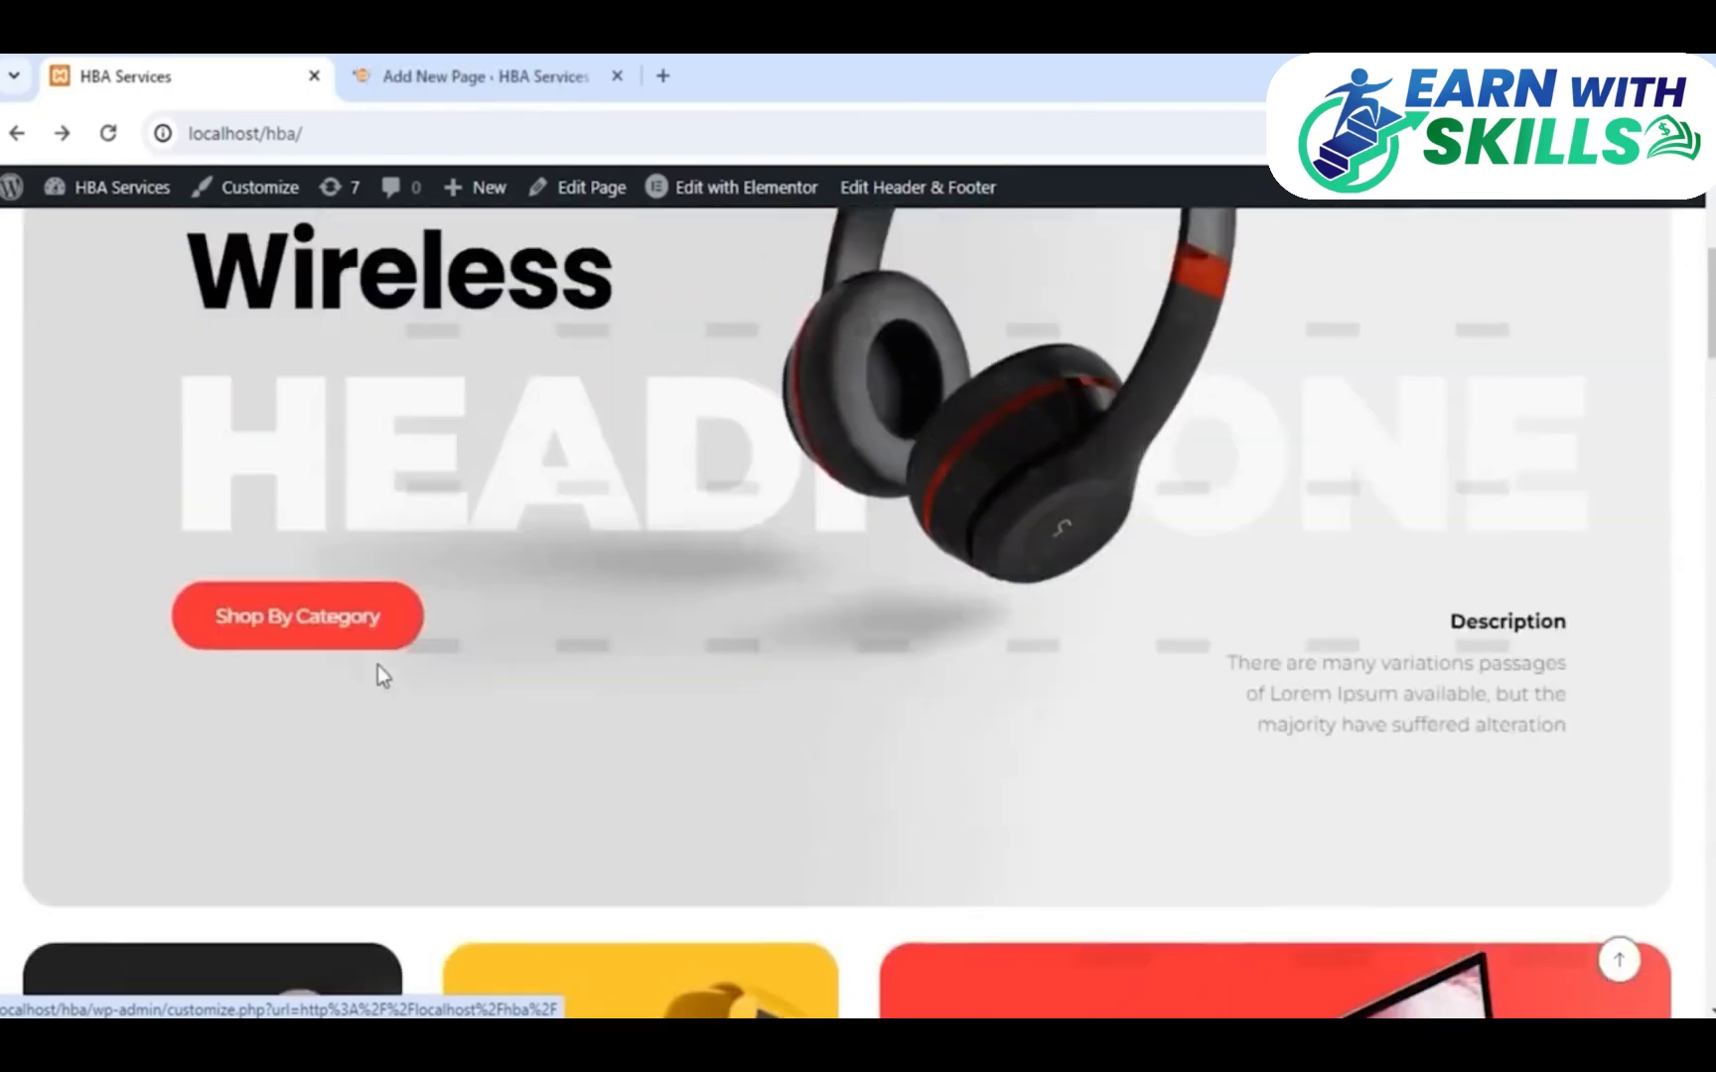
left_click(463, 75)
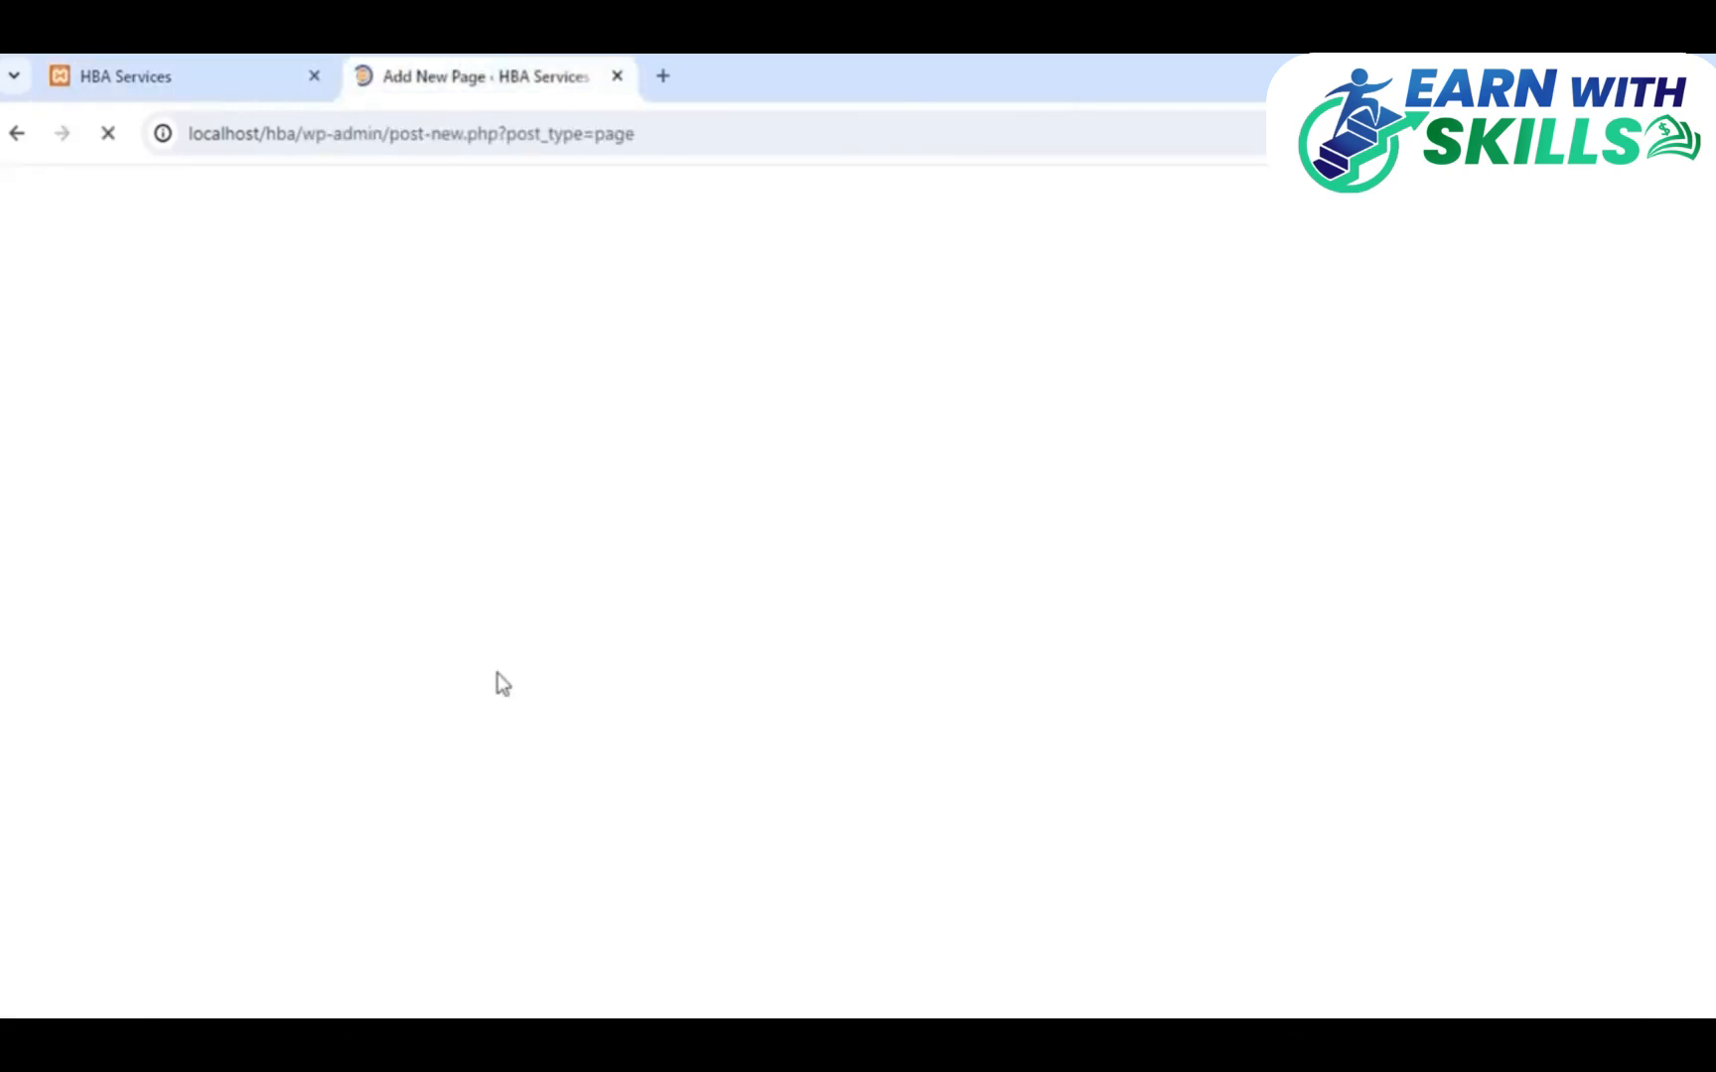
left_click(308, 62)
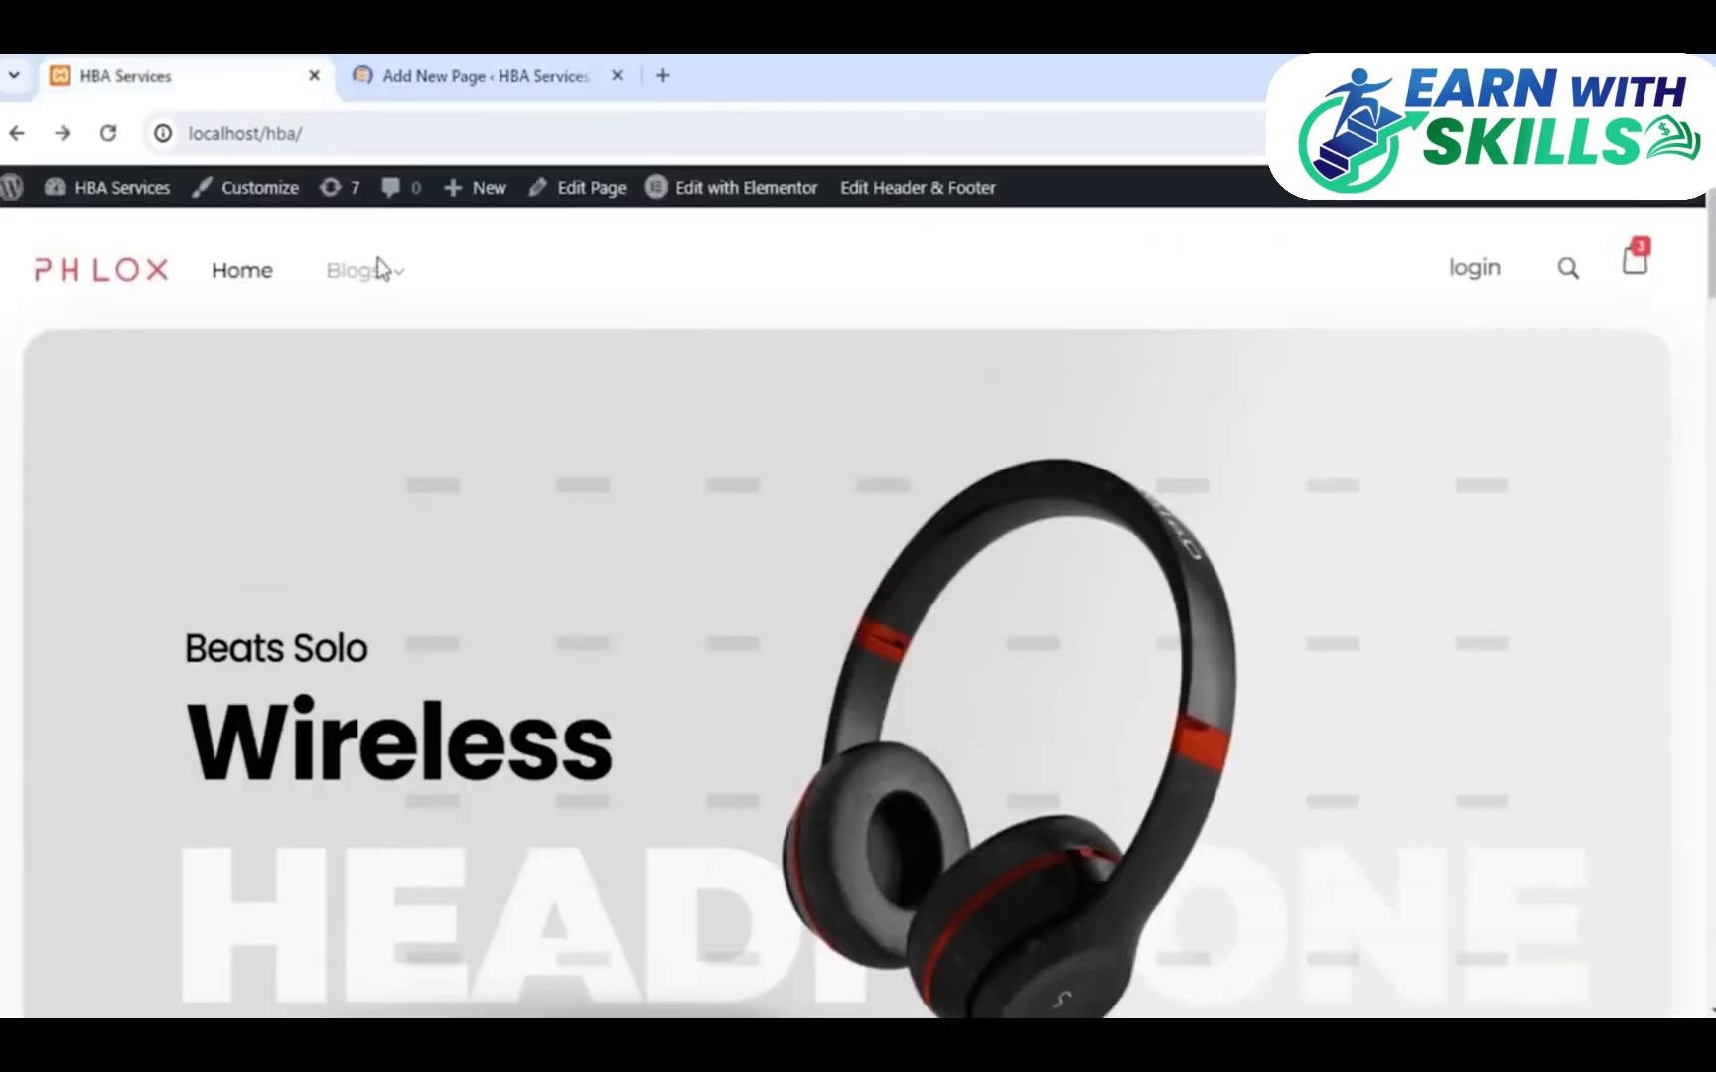
mouse_move(373, 271)
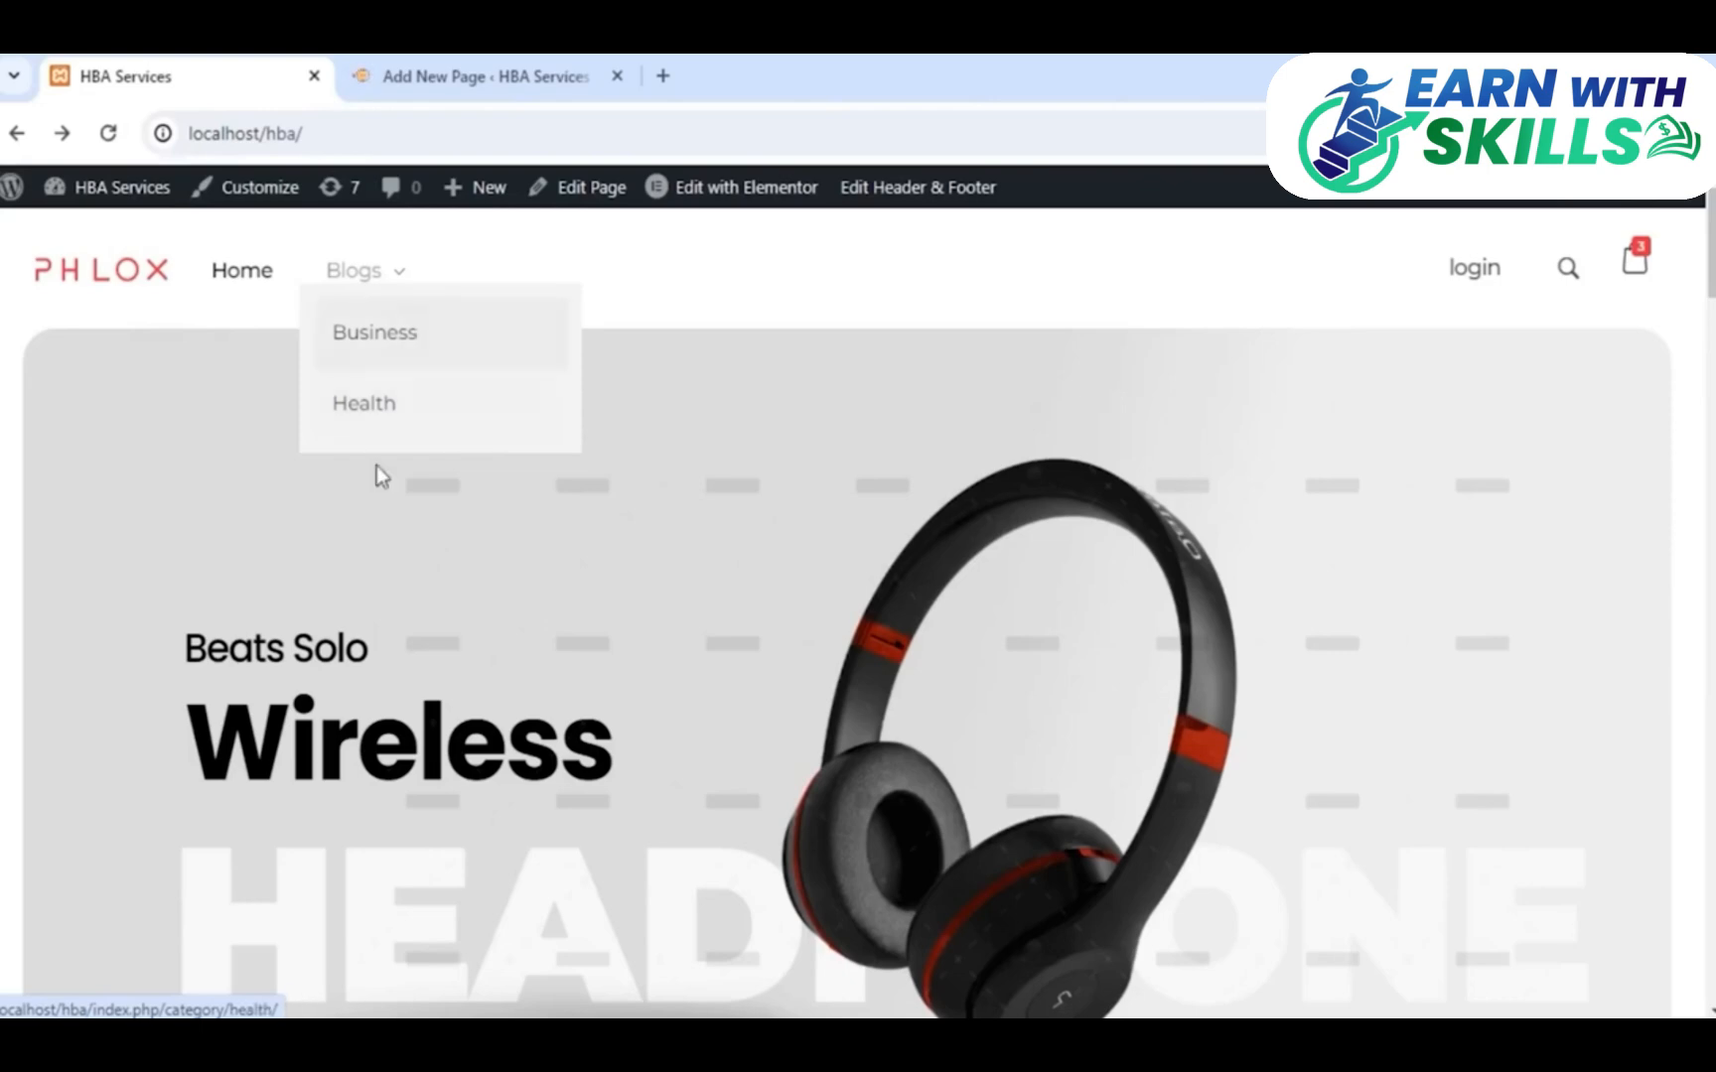
mouse_move(397, 283)
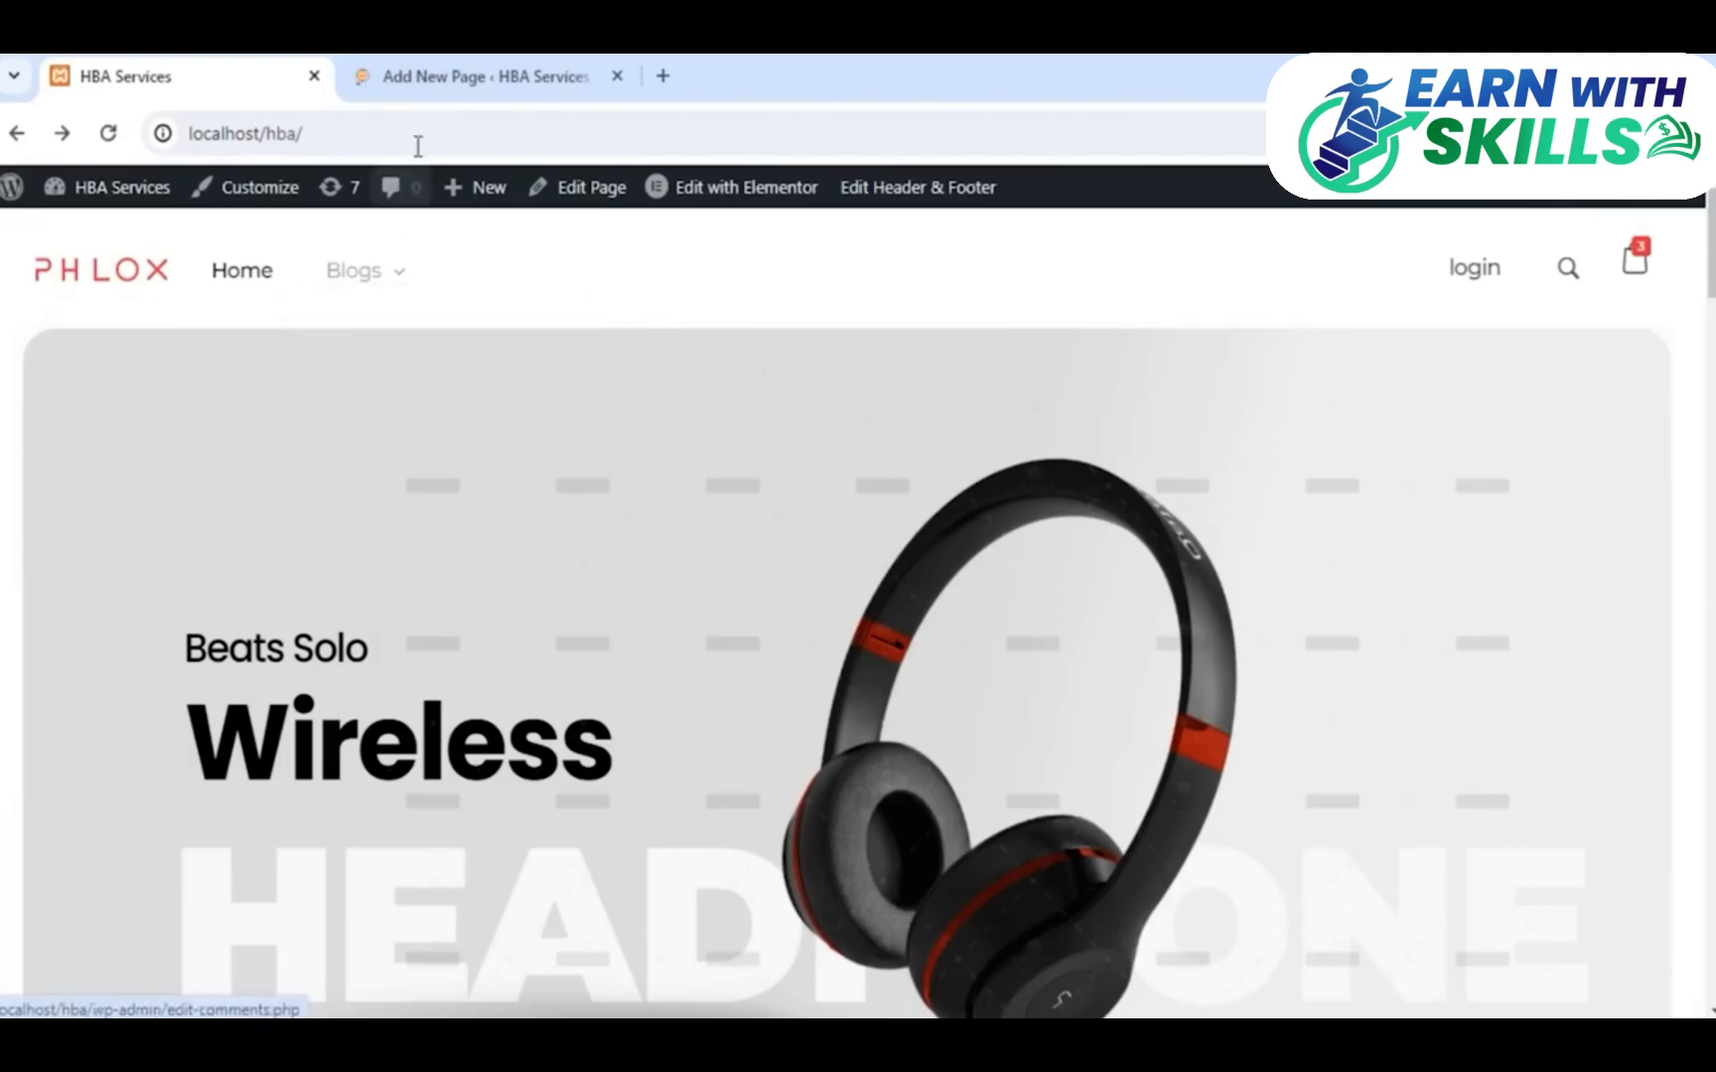
Title the new WordPress page "Shop" and publish it
left_click(497, 72)
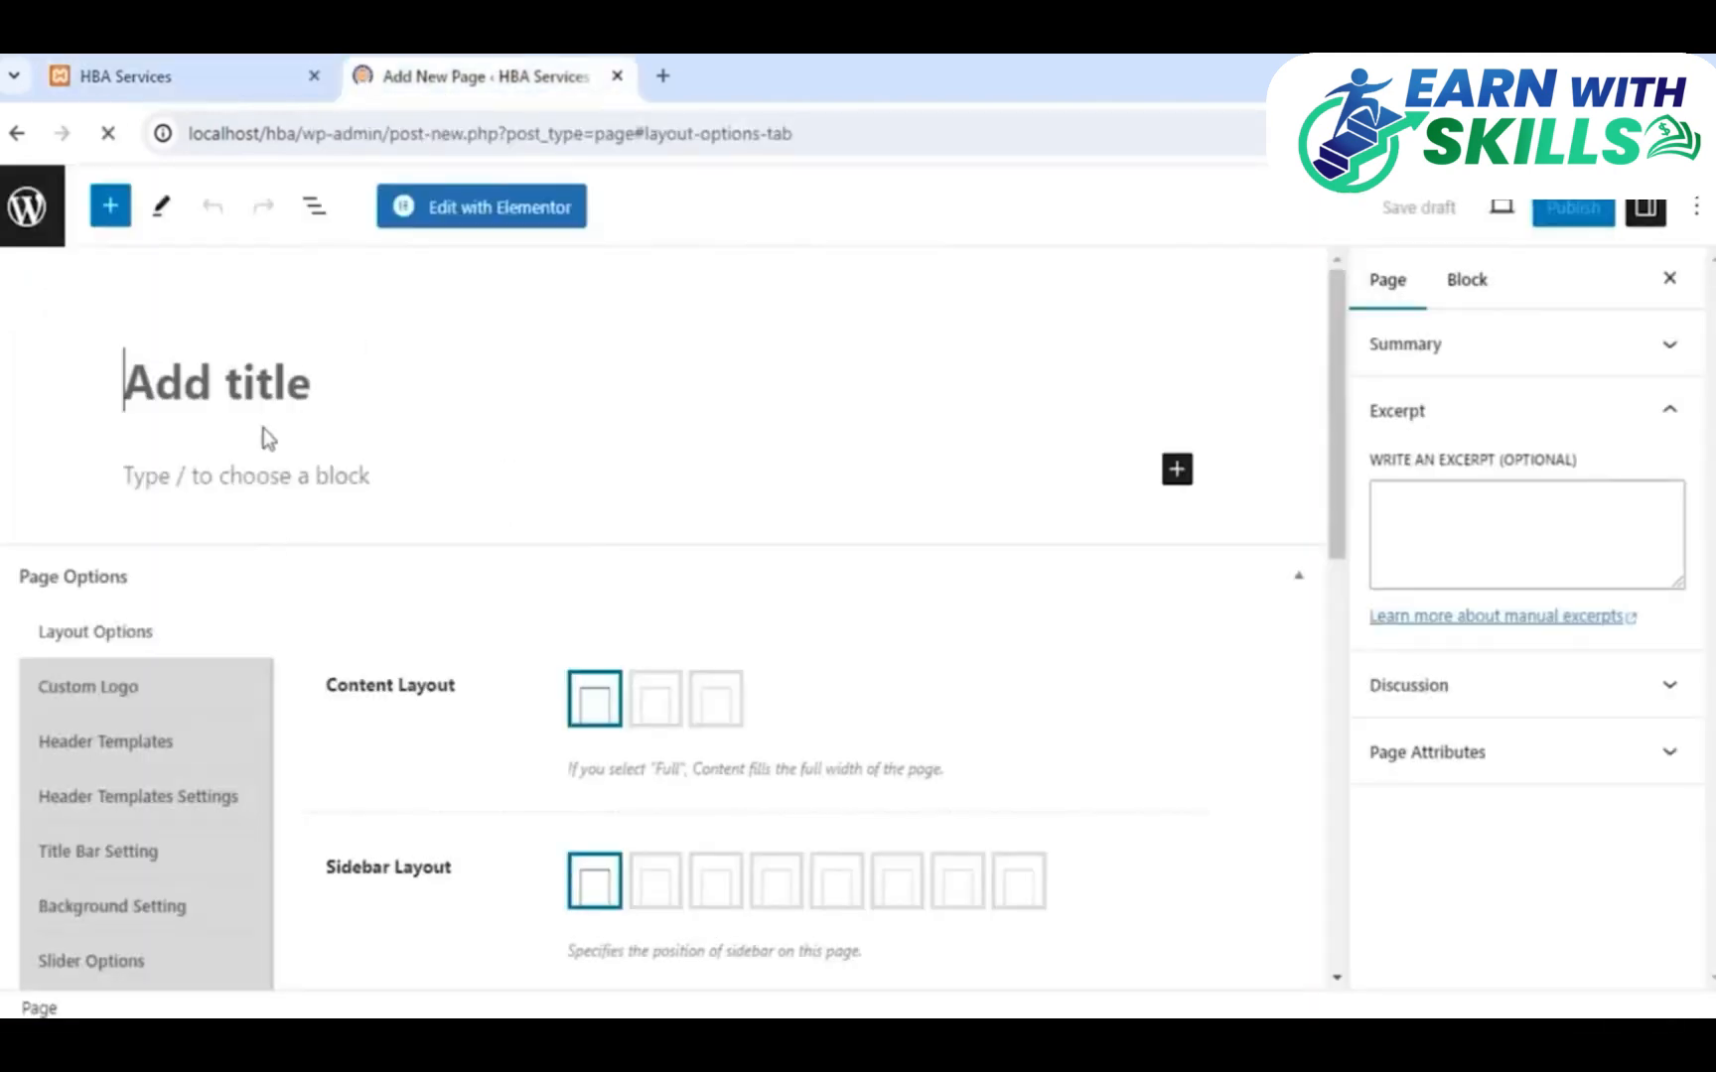
left_click(265, 413)
type("Shop")
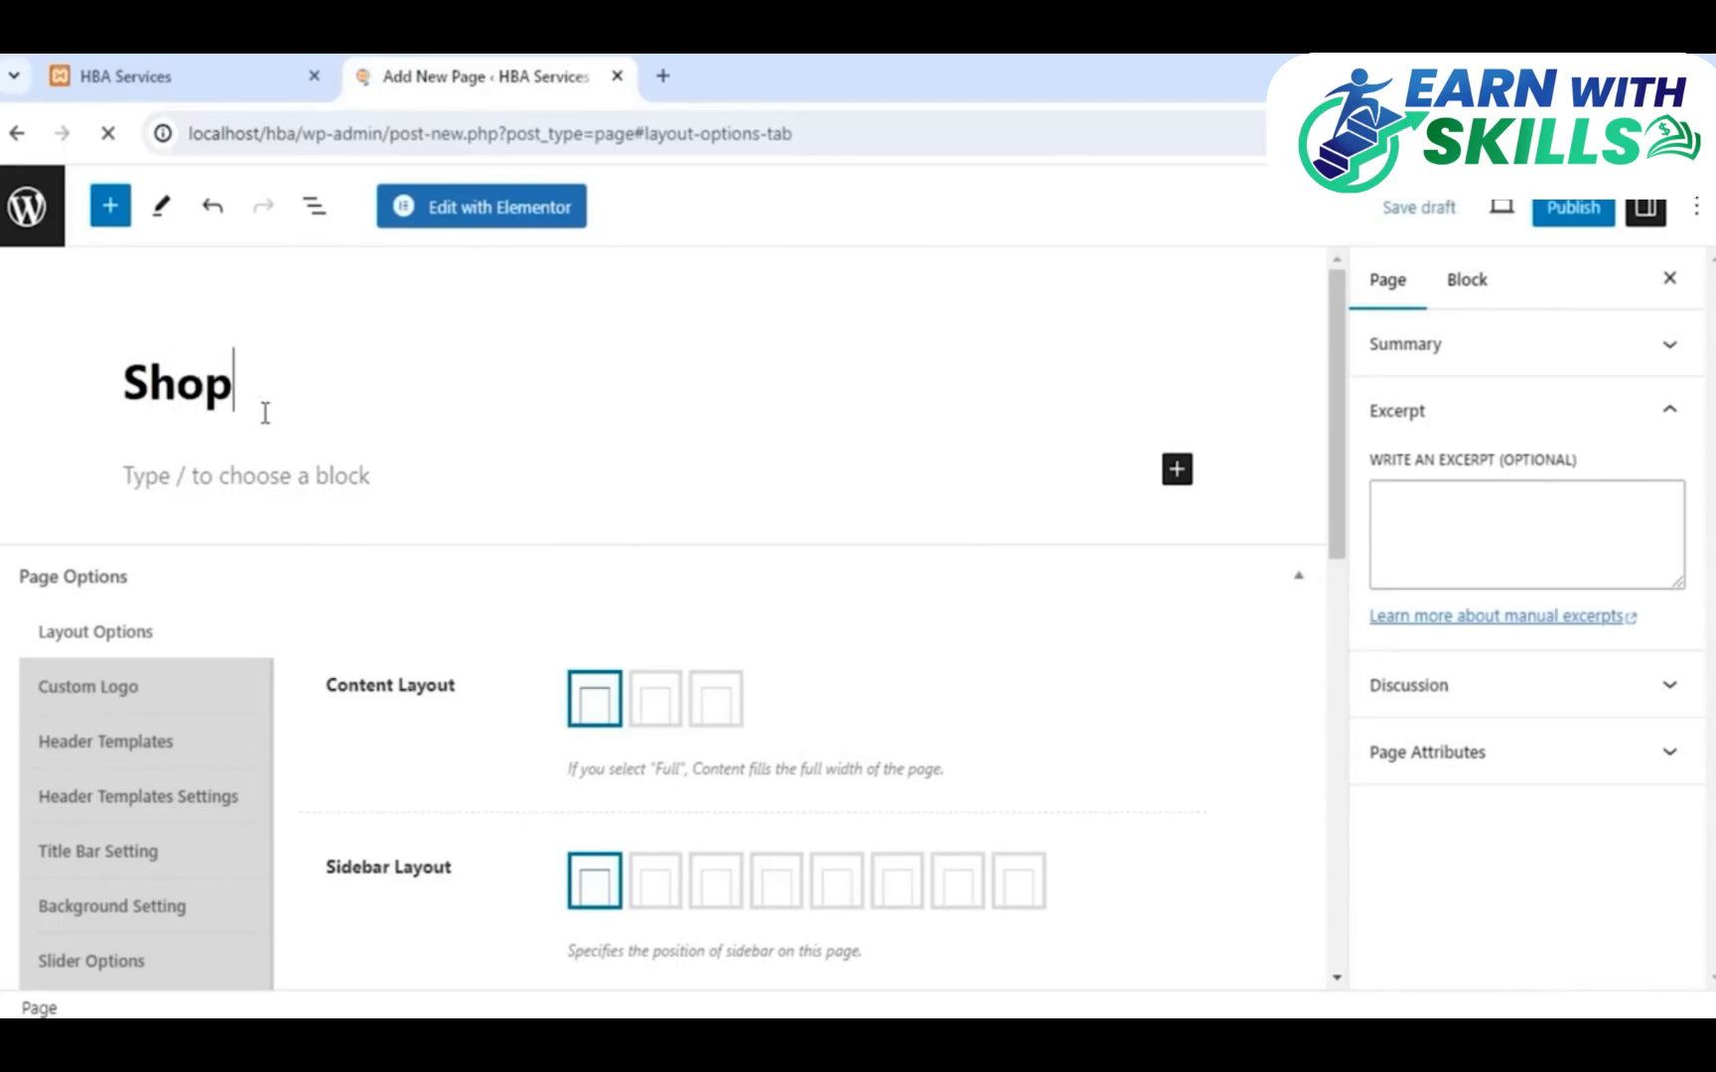
scroll(522, 628, "down", 1)
scroll(521, 628, "up", 1)
left_click(1578, 209)
left_click(1497, 207)
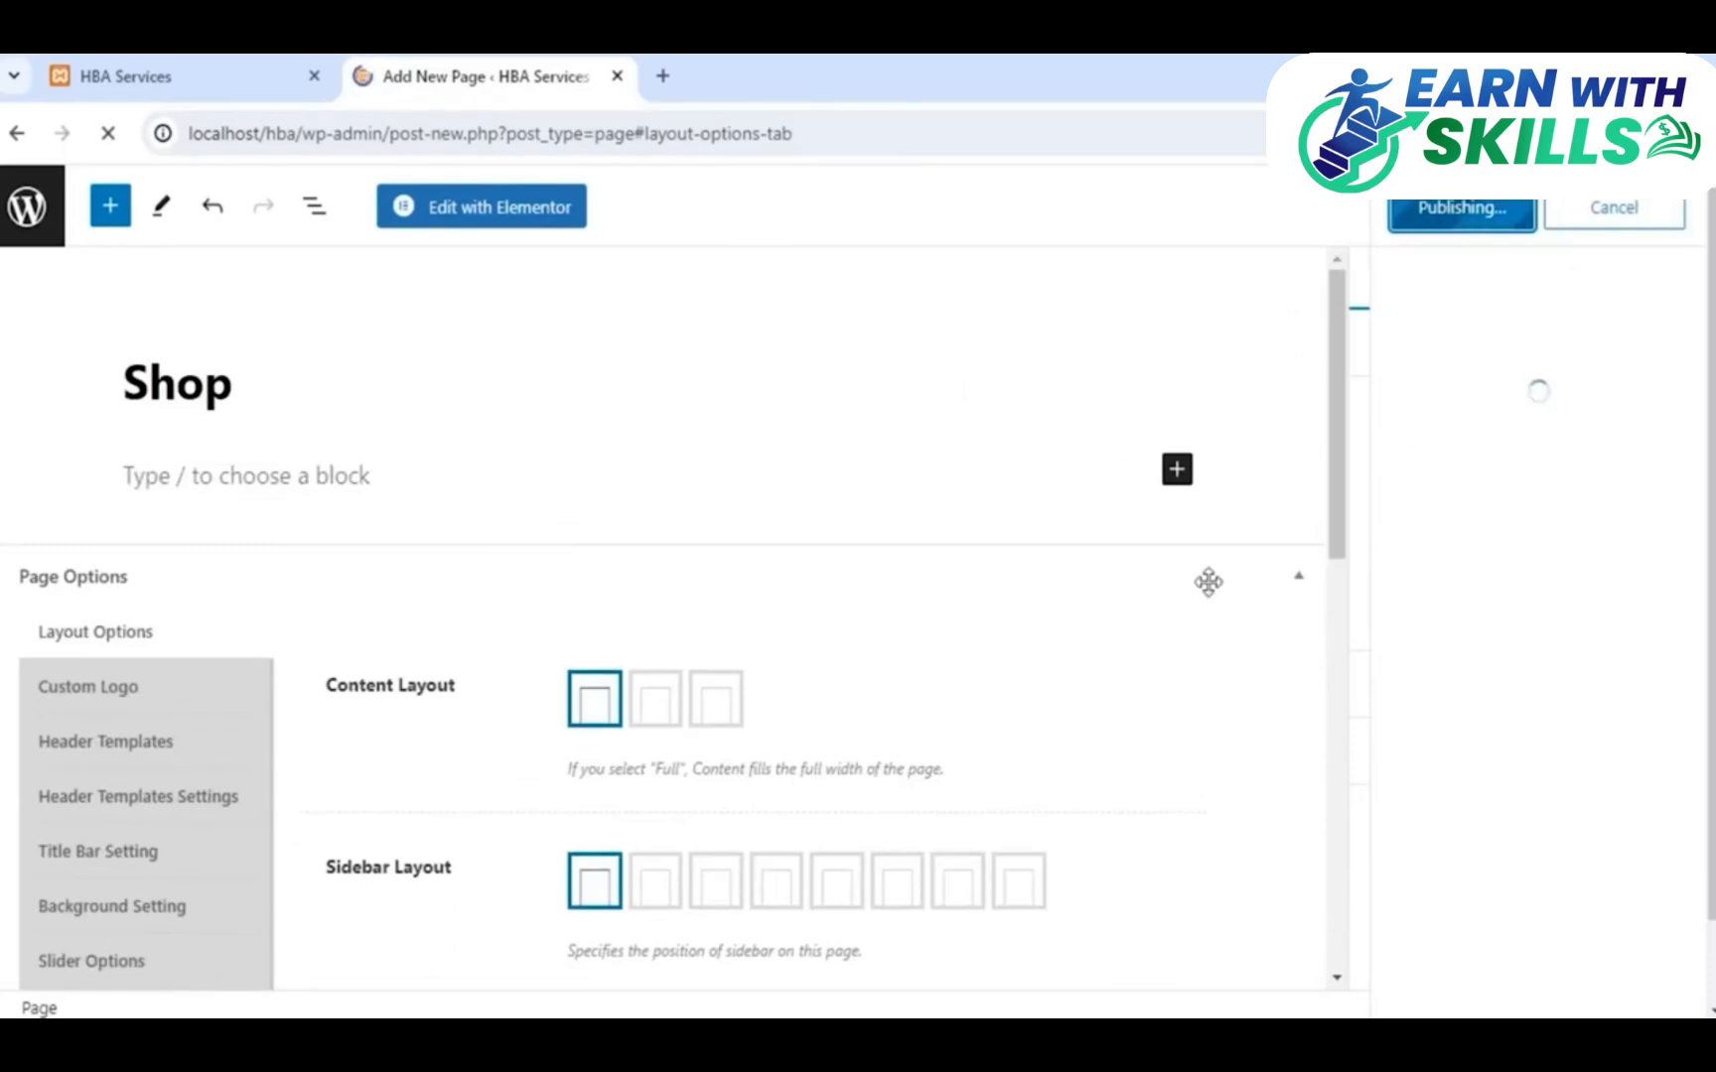
left_click(153, 61)
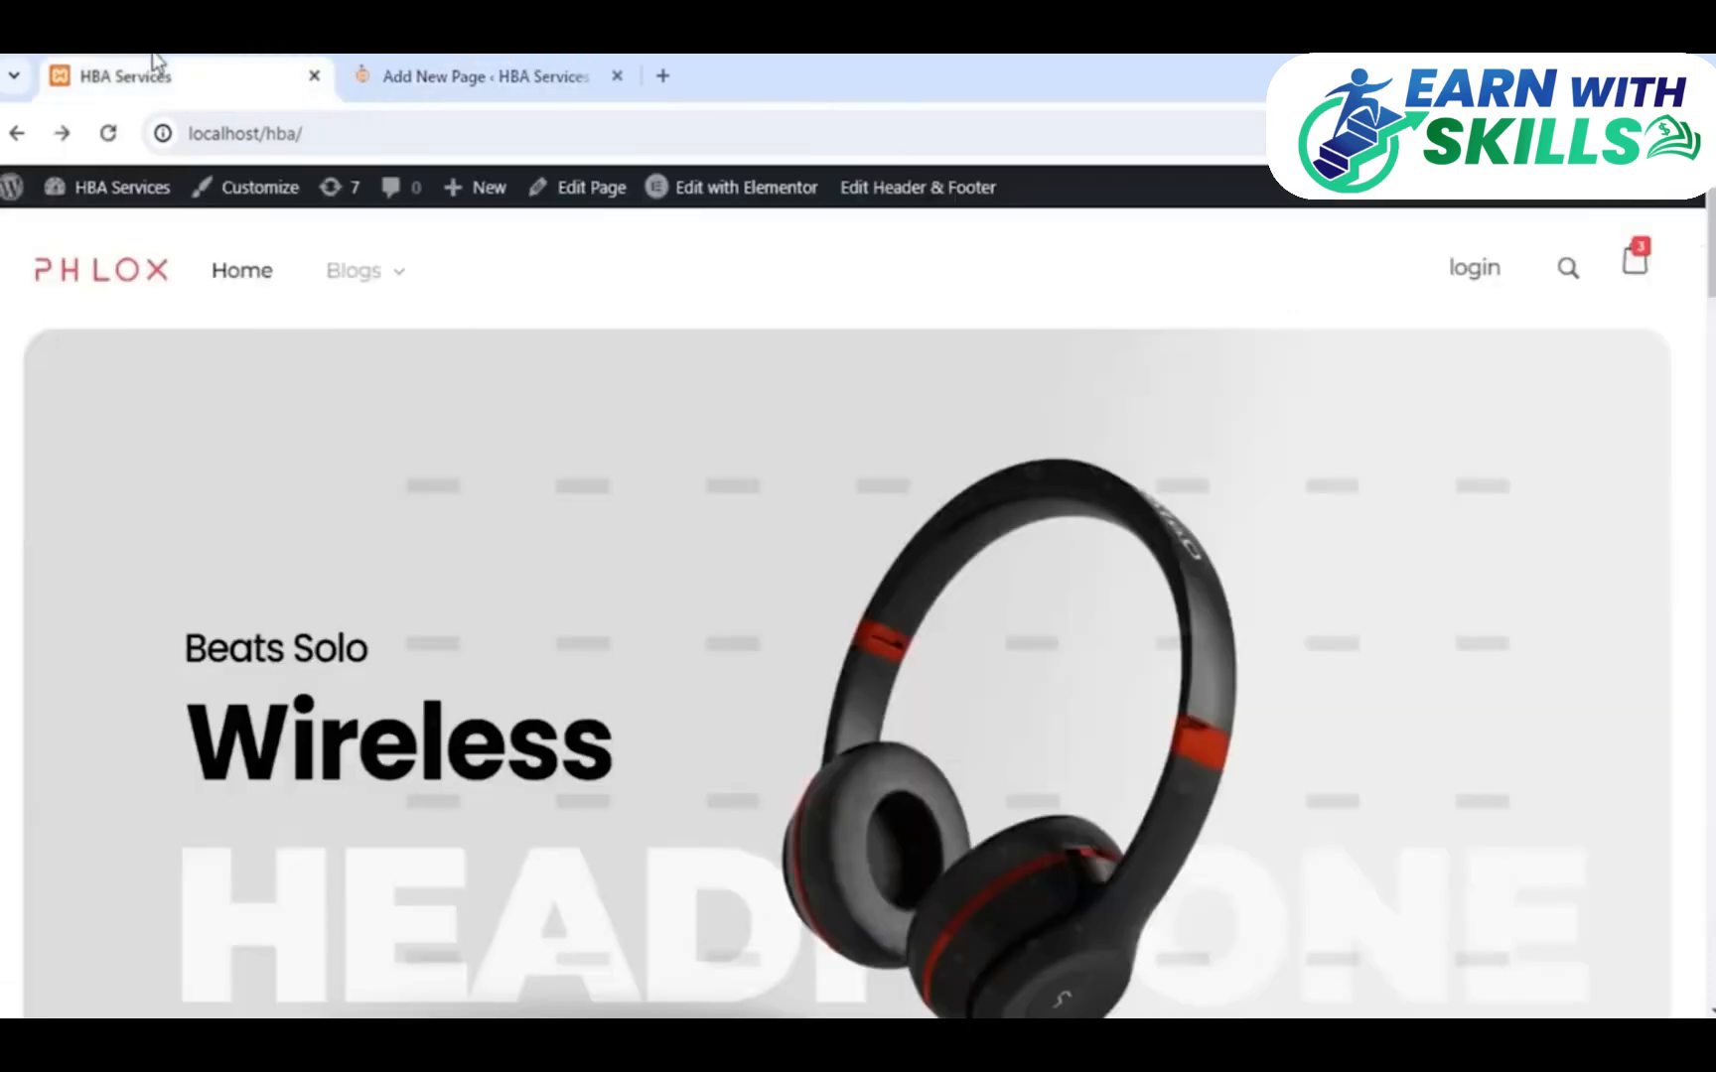
left_click(433, 62)
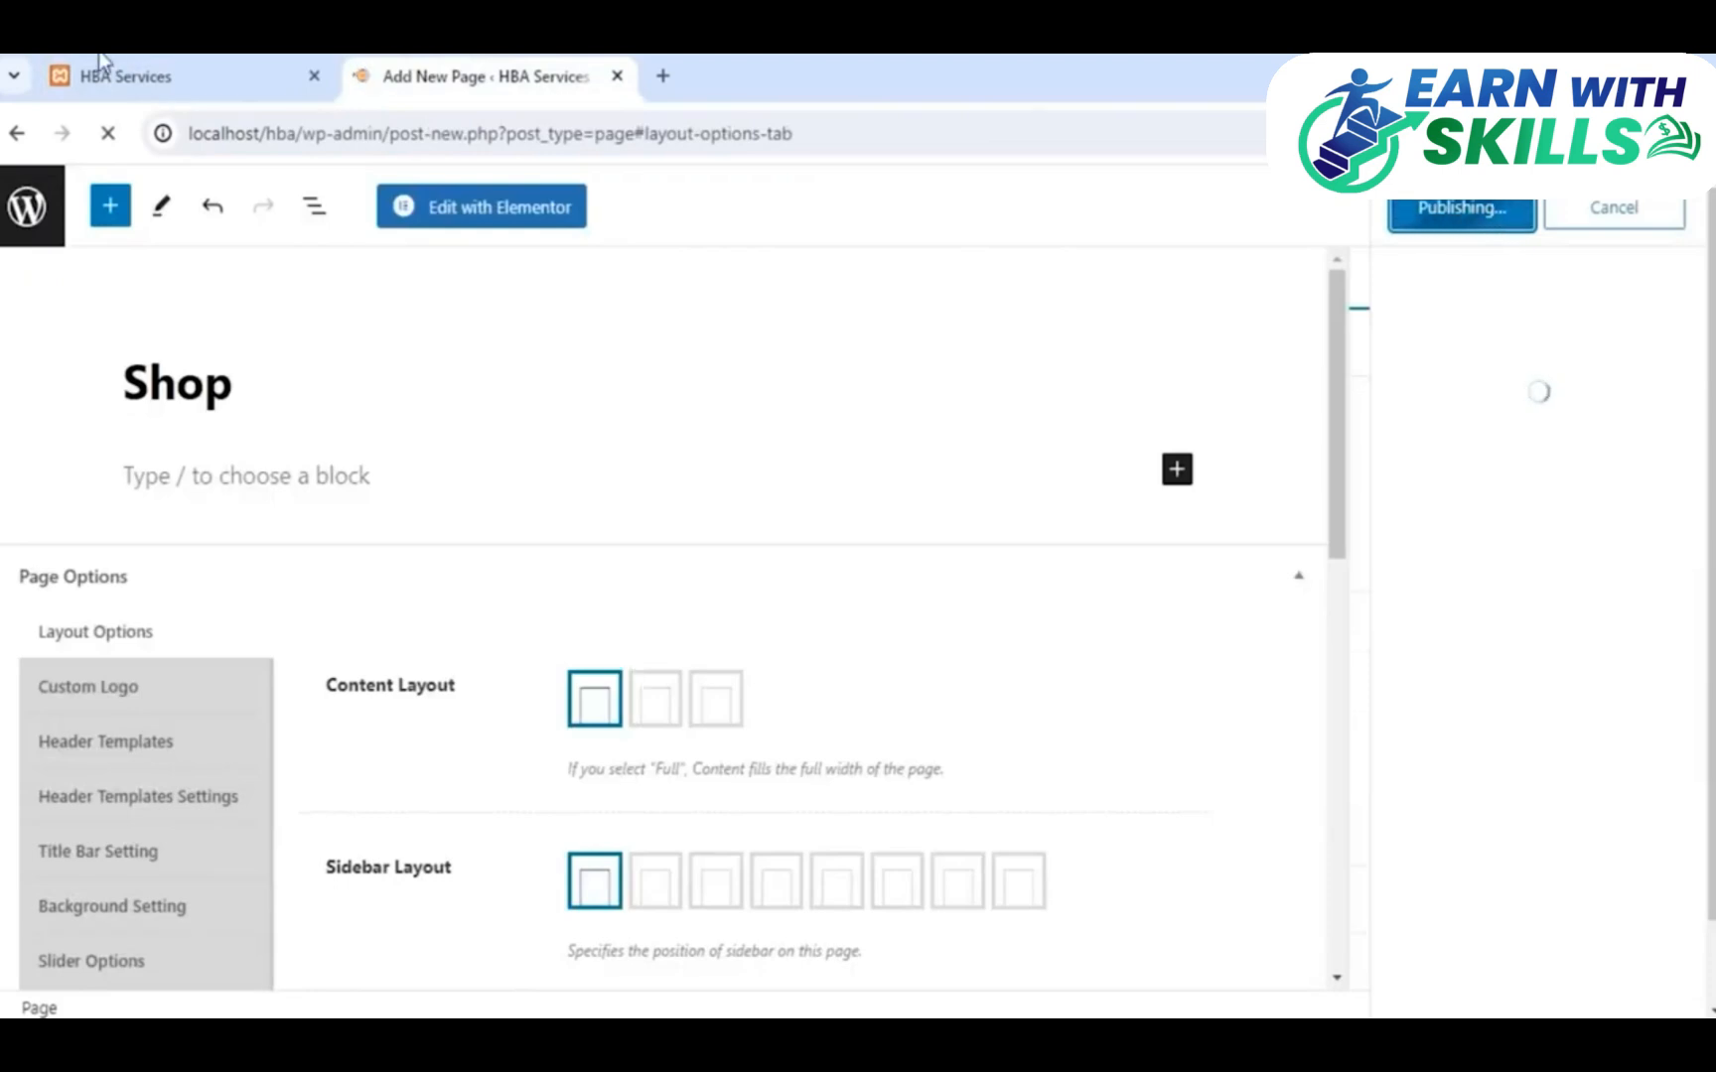
mouse_move(224, 65)
mouse_move(397, 81)
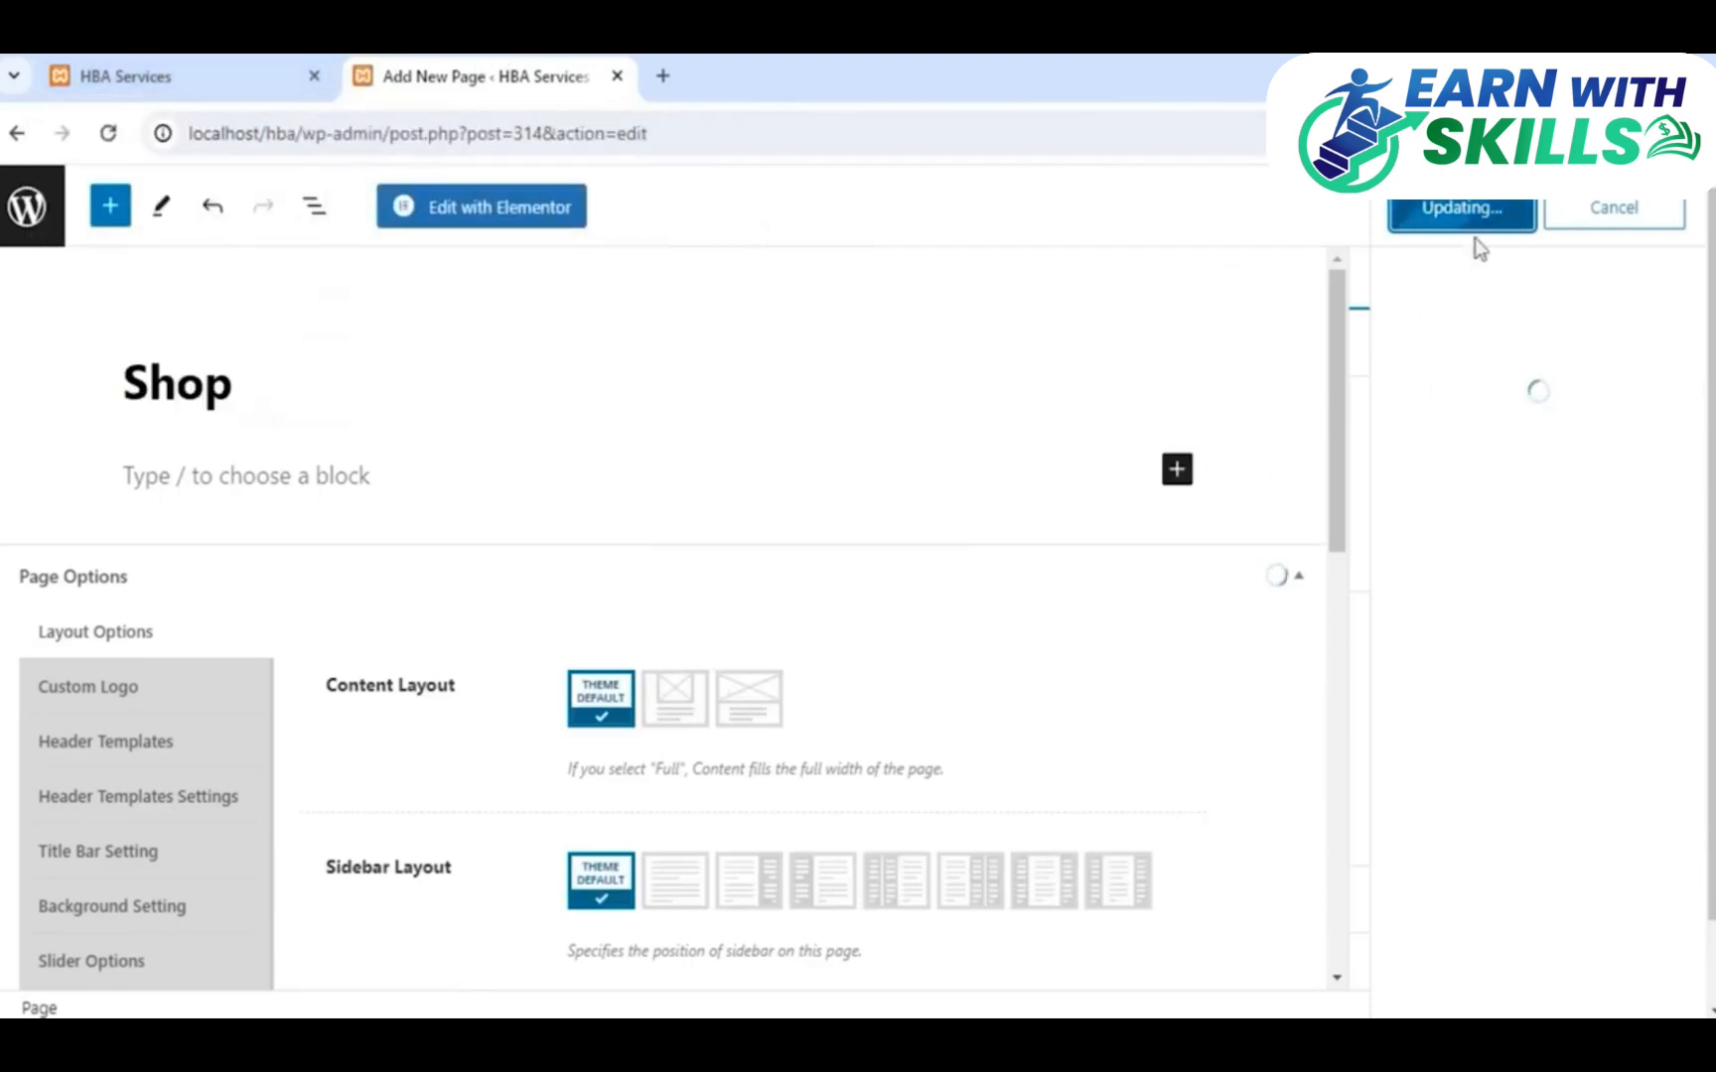
left_click(191, 64)
left_click(451, 69)
left_click(163, 64)
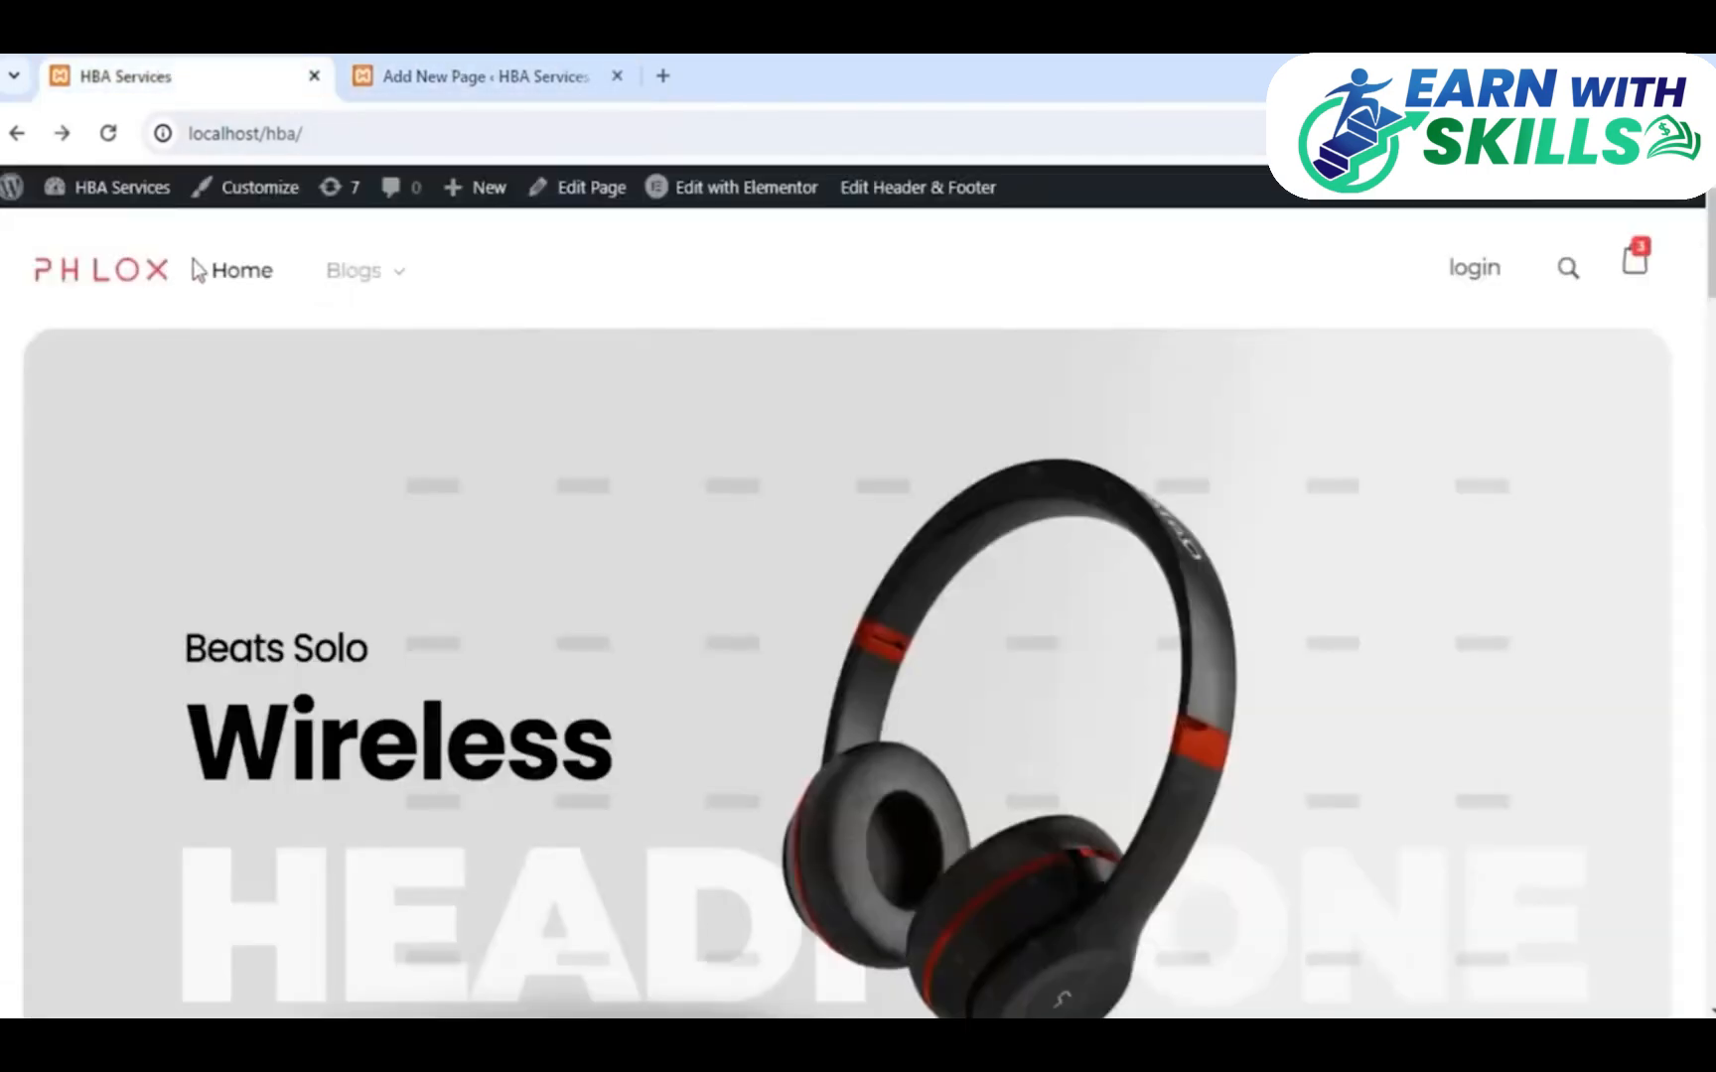
left_click(466, 75)
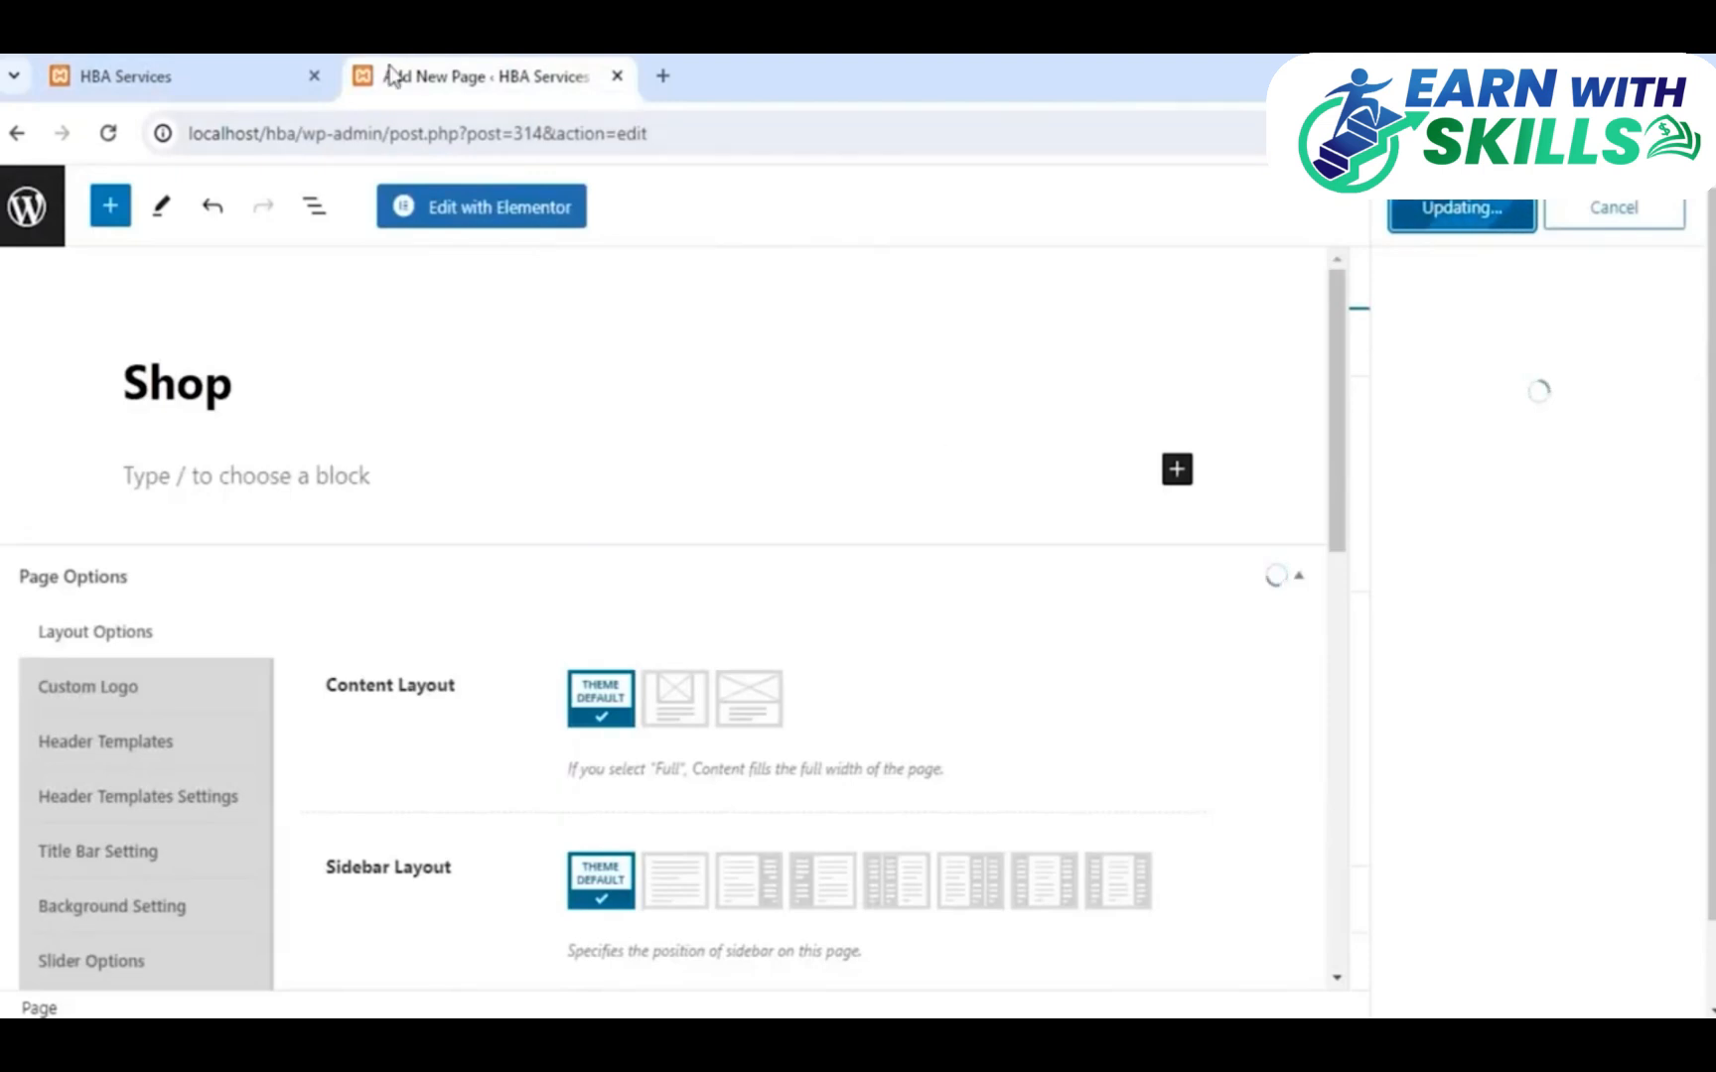
left_click(248, 66)
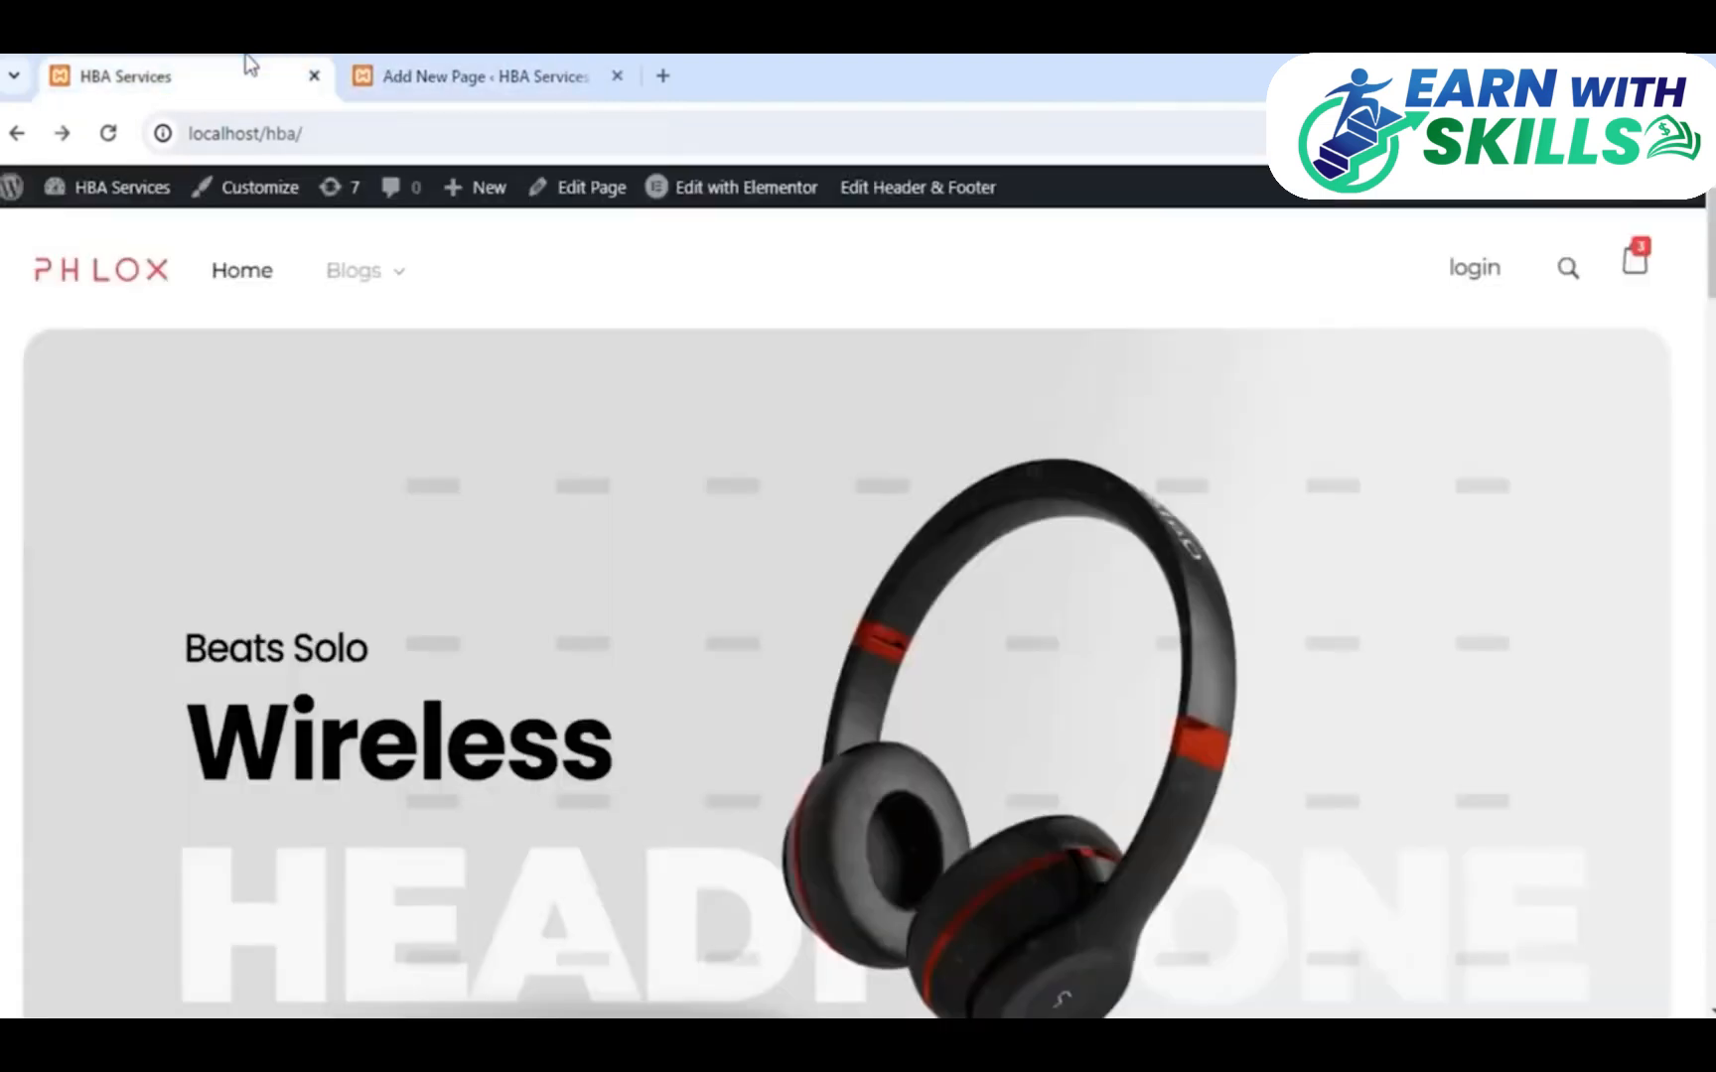
left_click(417, 76)
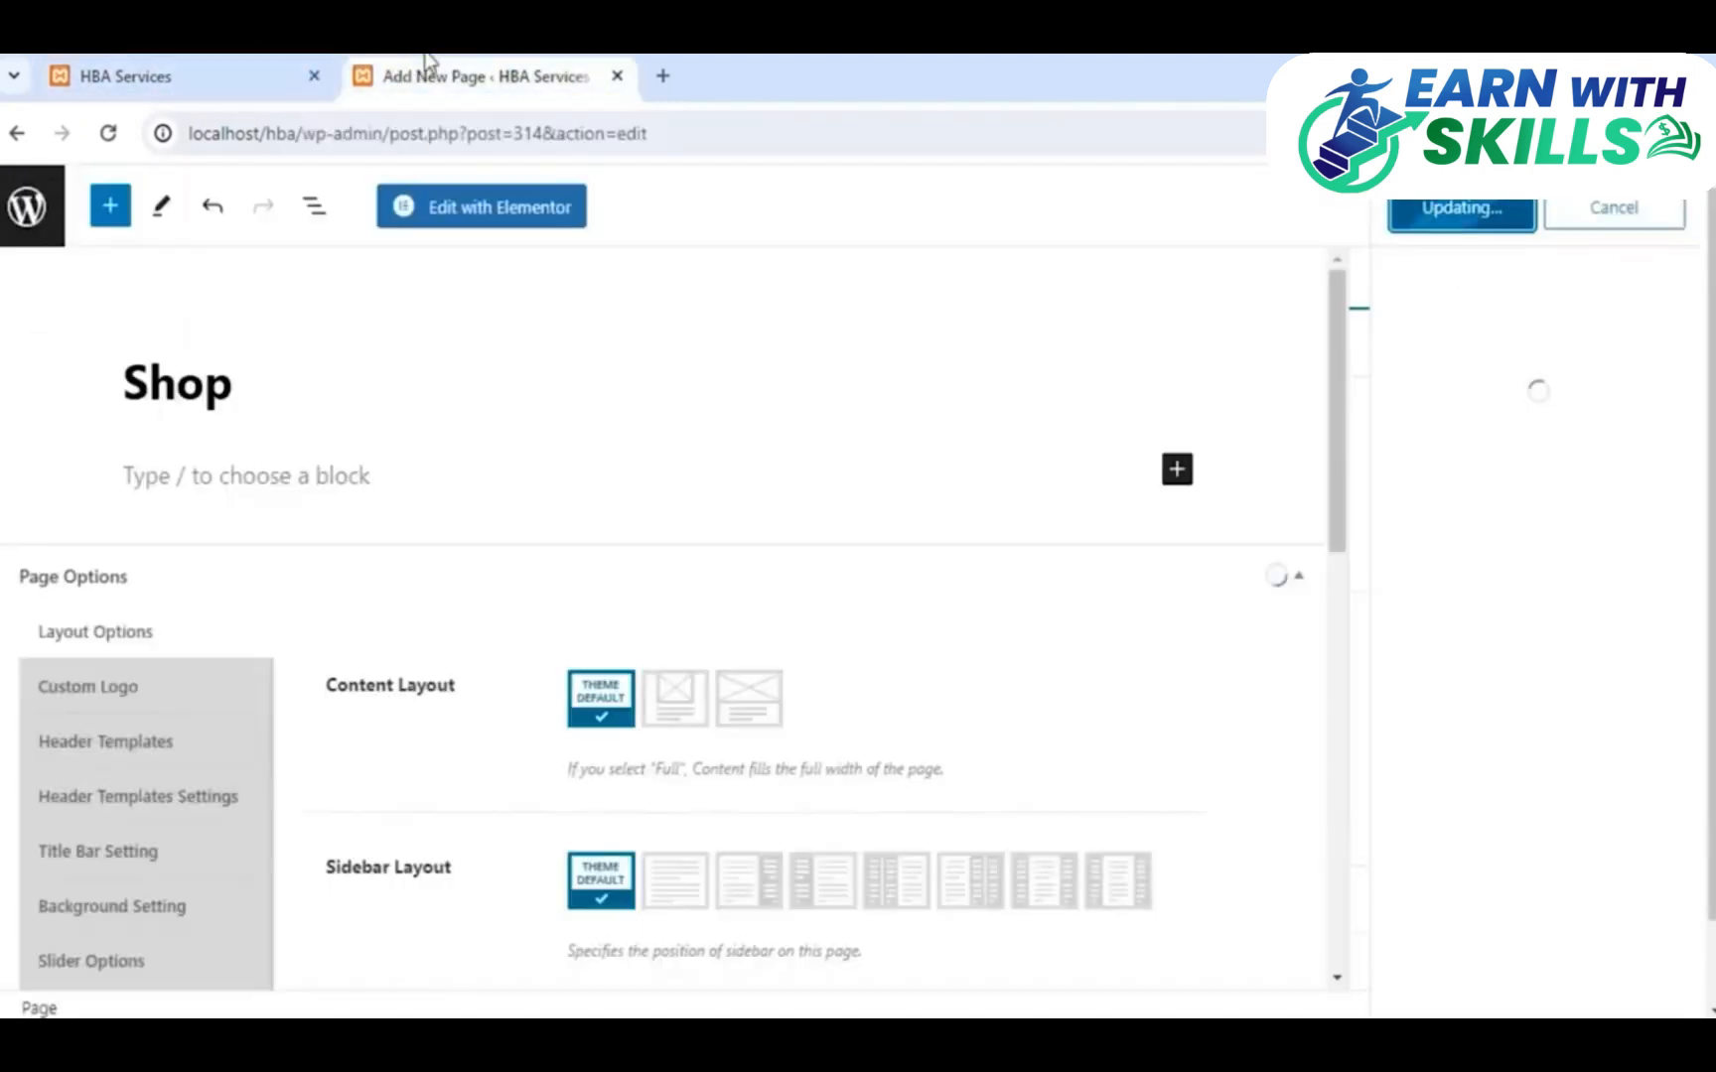
Examine the home page's header navigation and the Quick Links in its footer
left_click(198, 70)
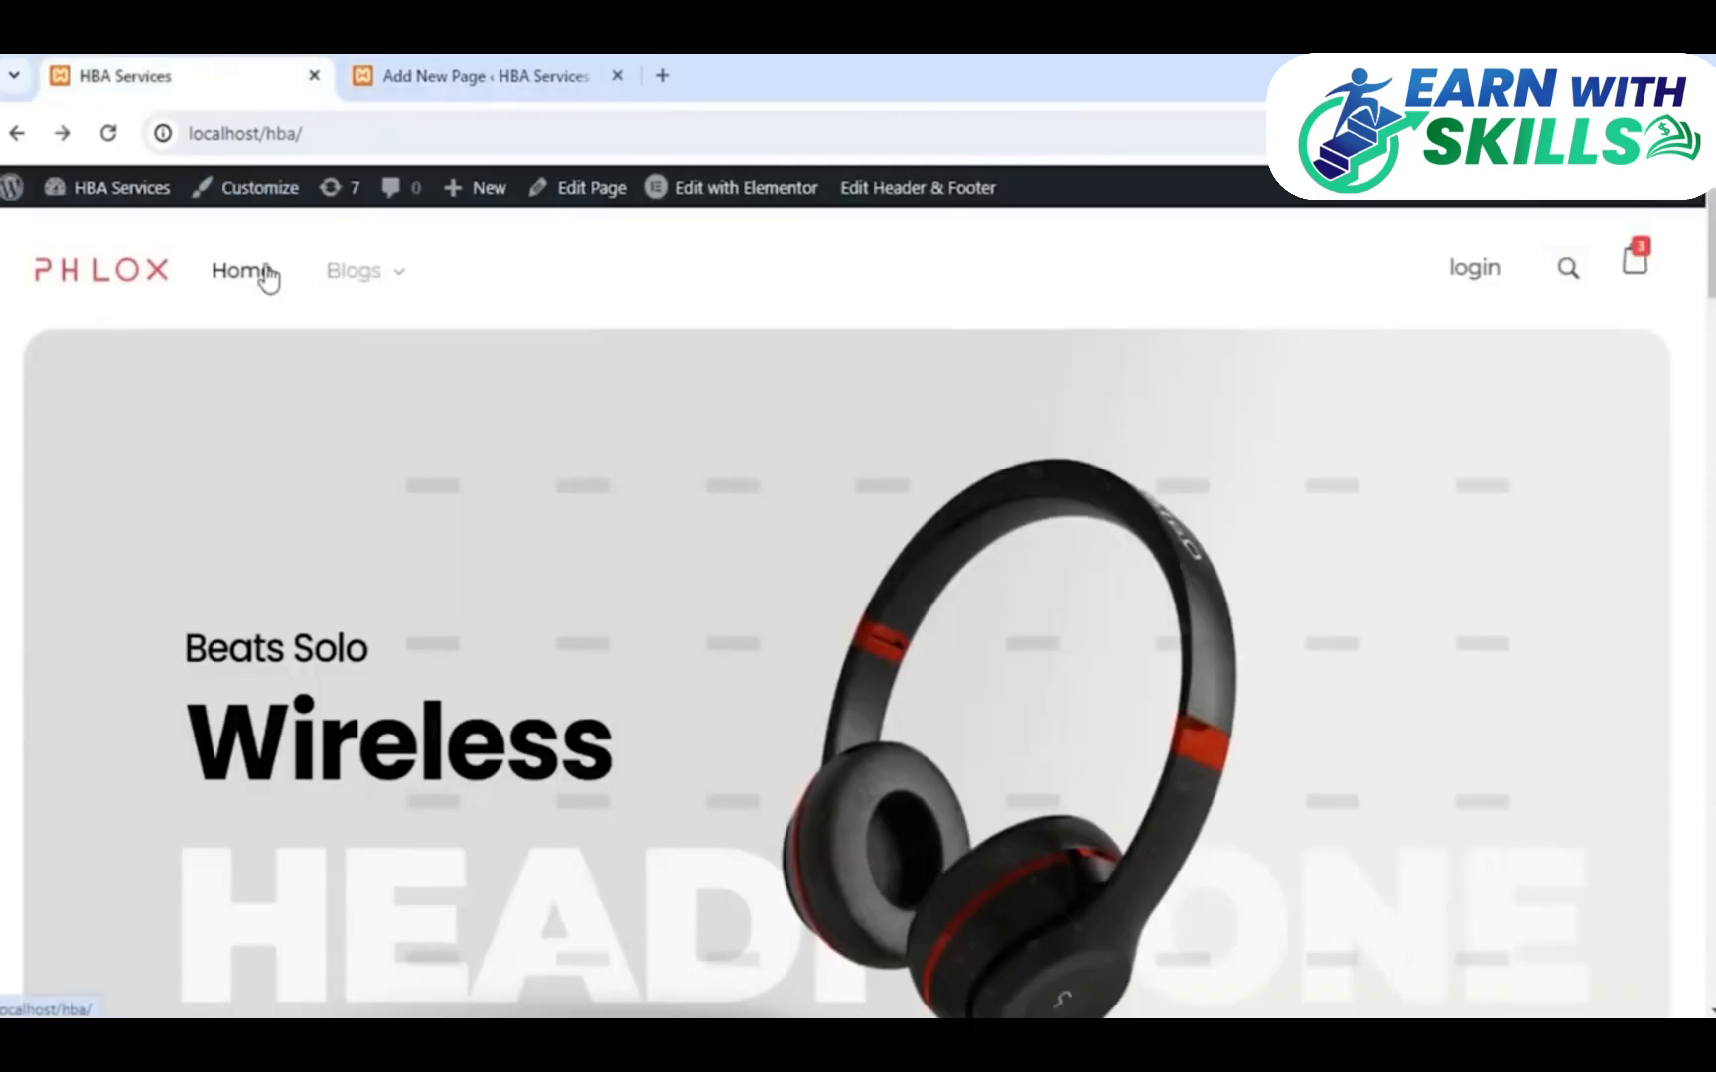
mouse_move(360, 272)
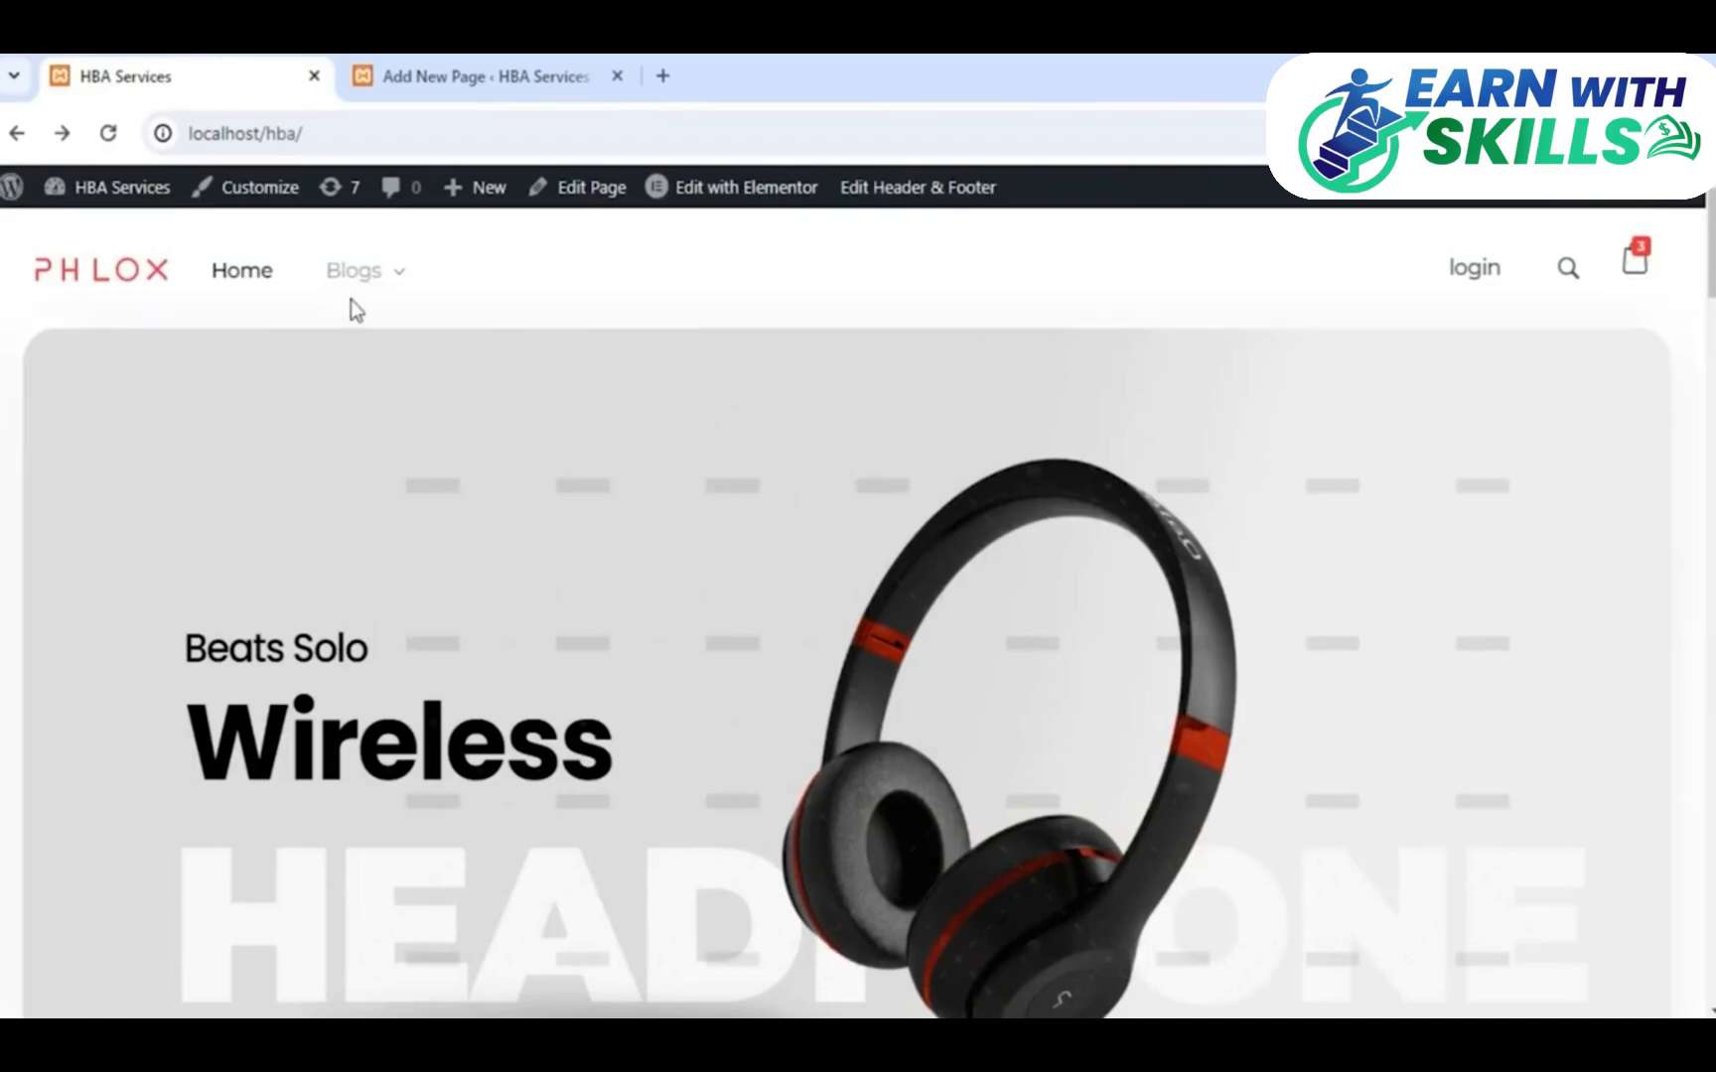
scroll(471, 420, "down", 15)
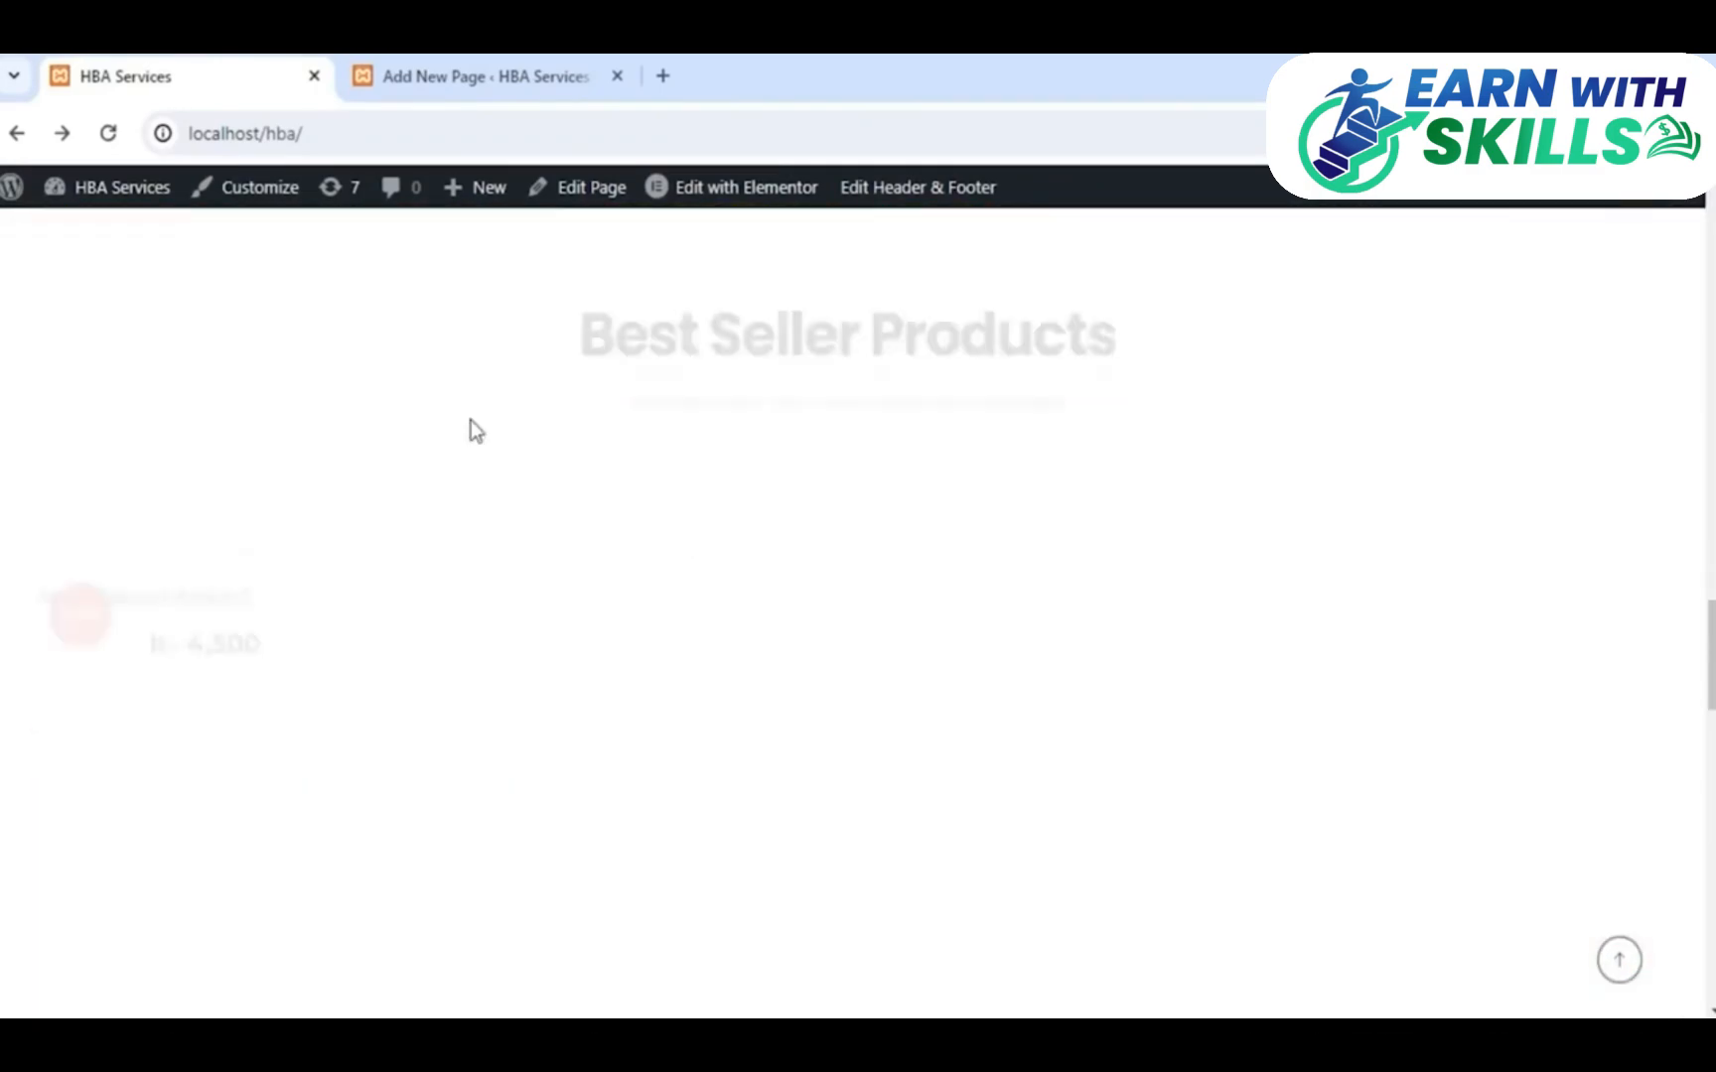
scroll(471, 420, "down", 10)
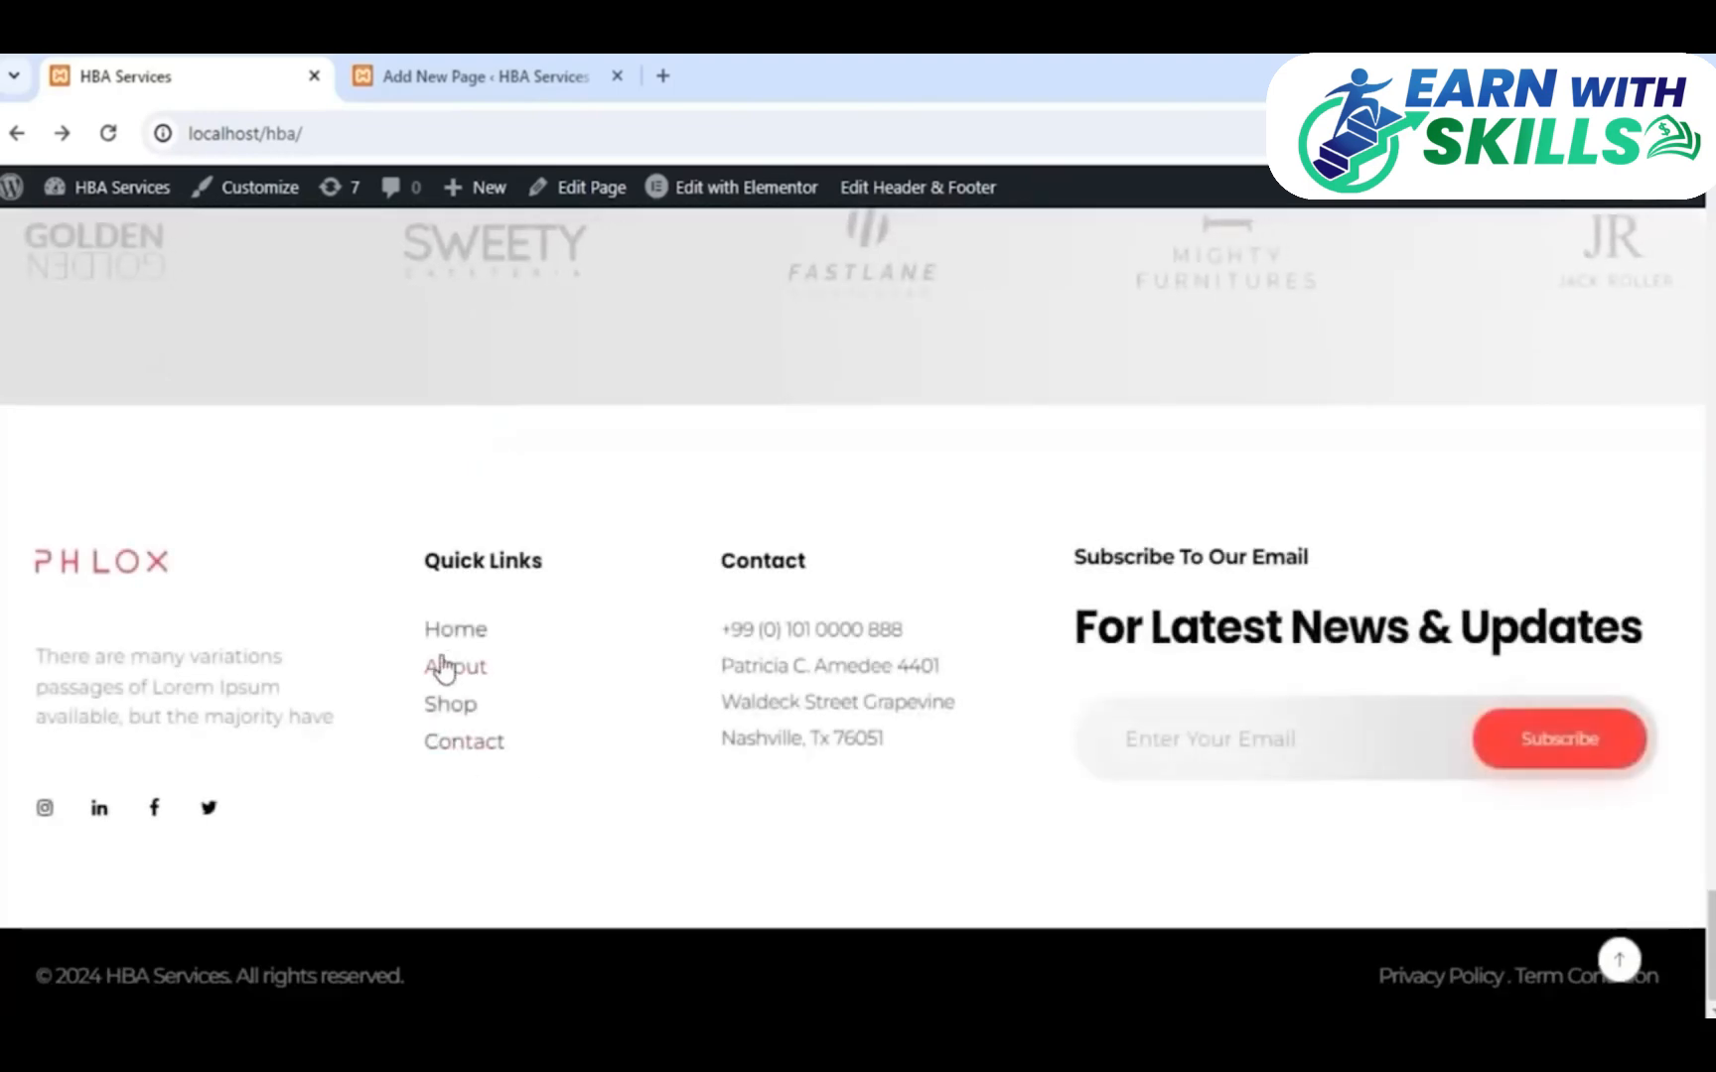
scroll(512, 792, "up", 5)
scroll(512, 792, "down", 5)
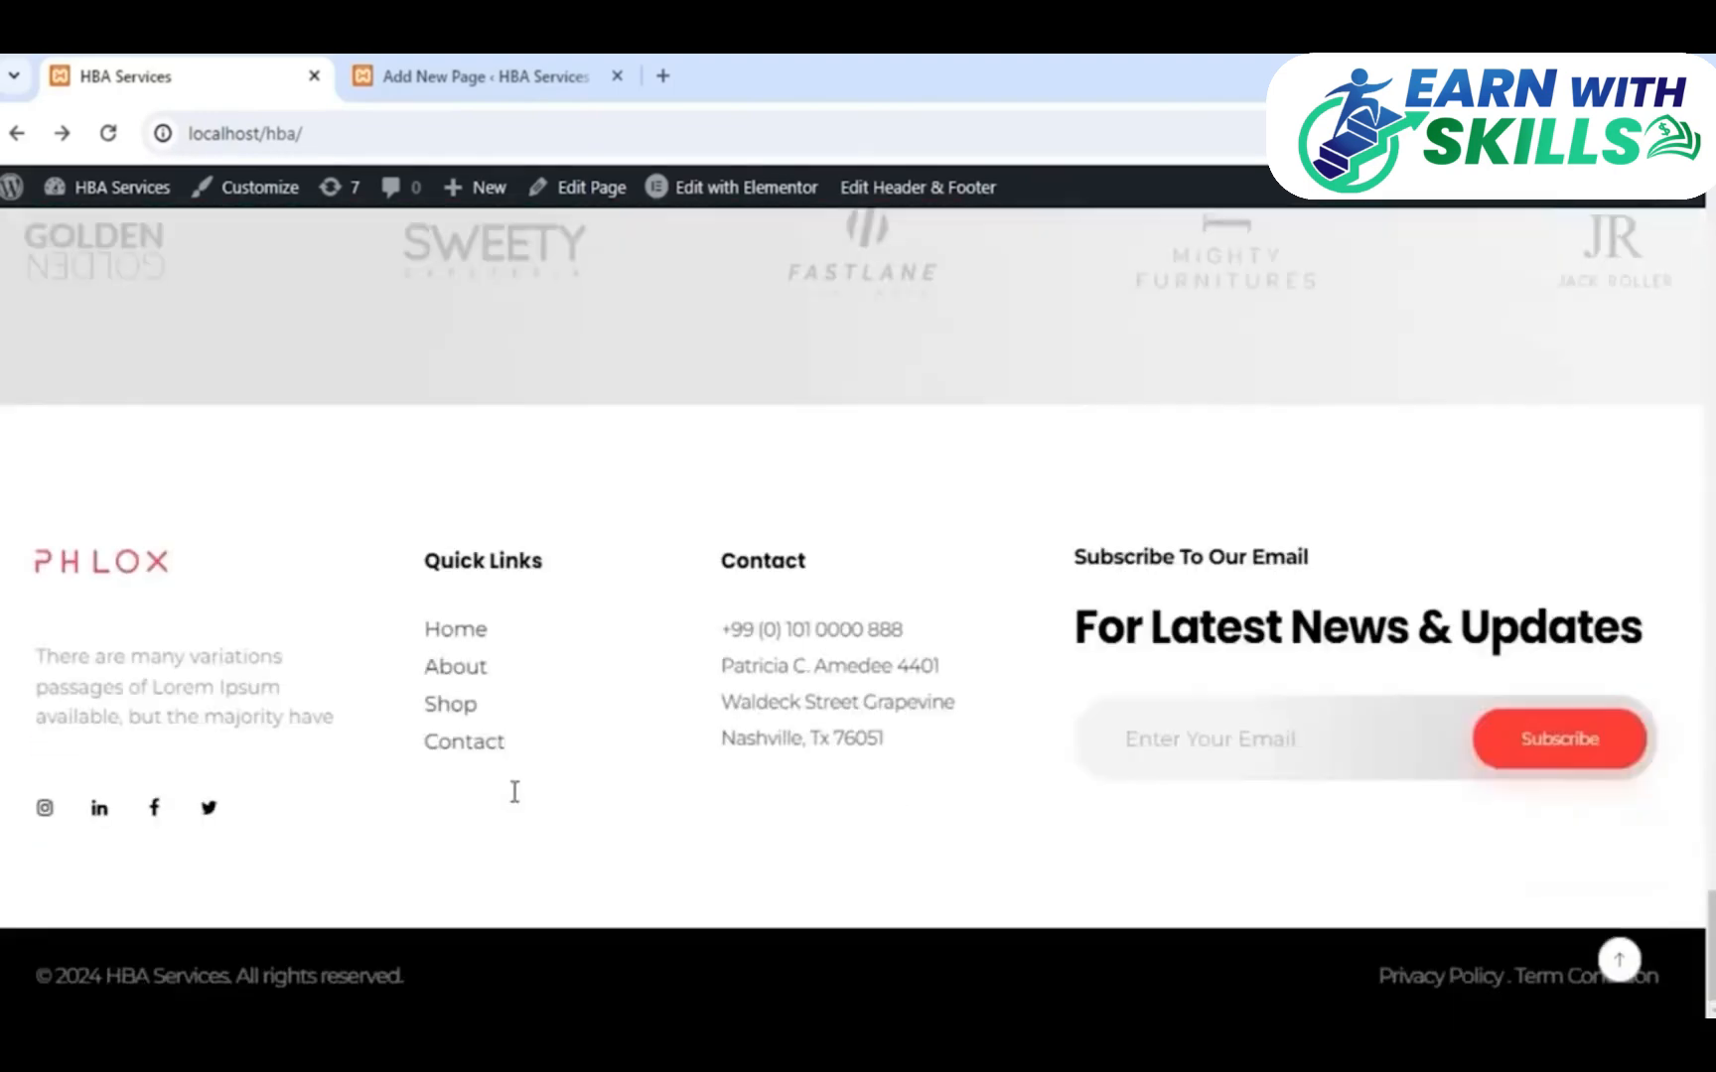
scroll(512, 792, "up", 15)
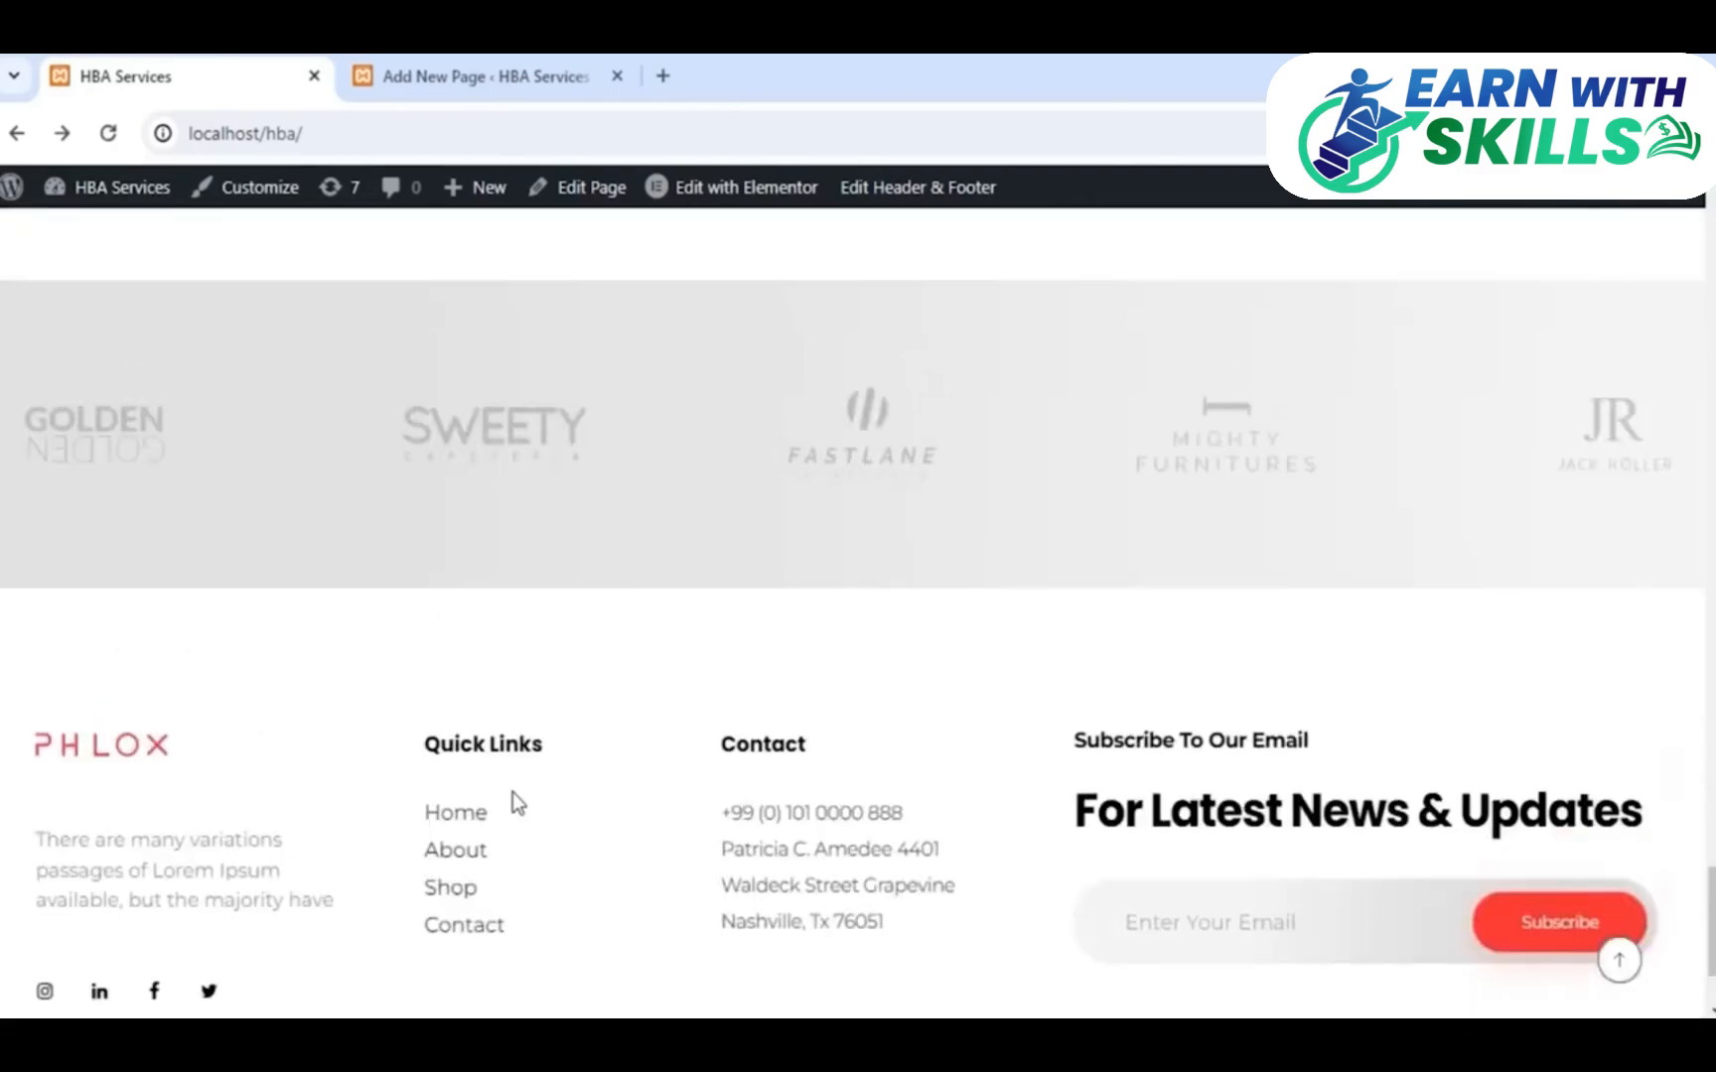
scroll(512, 801, "up", 10)
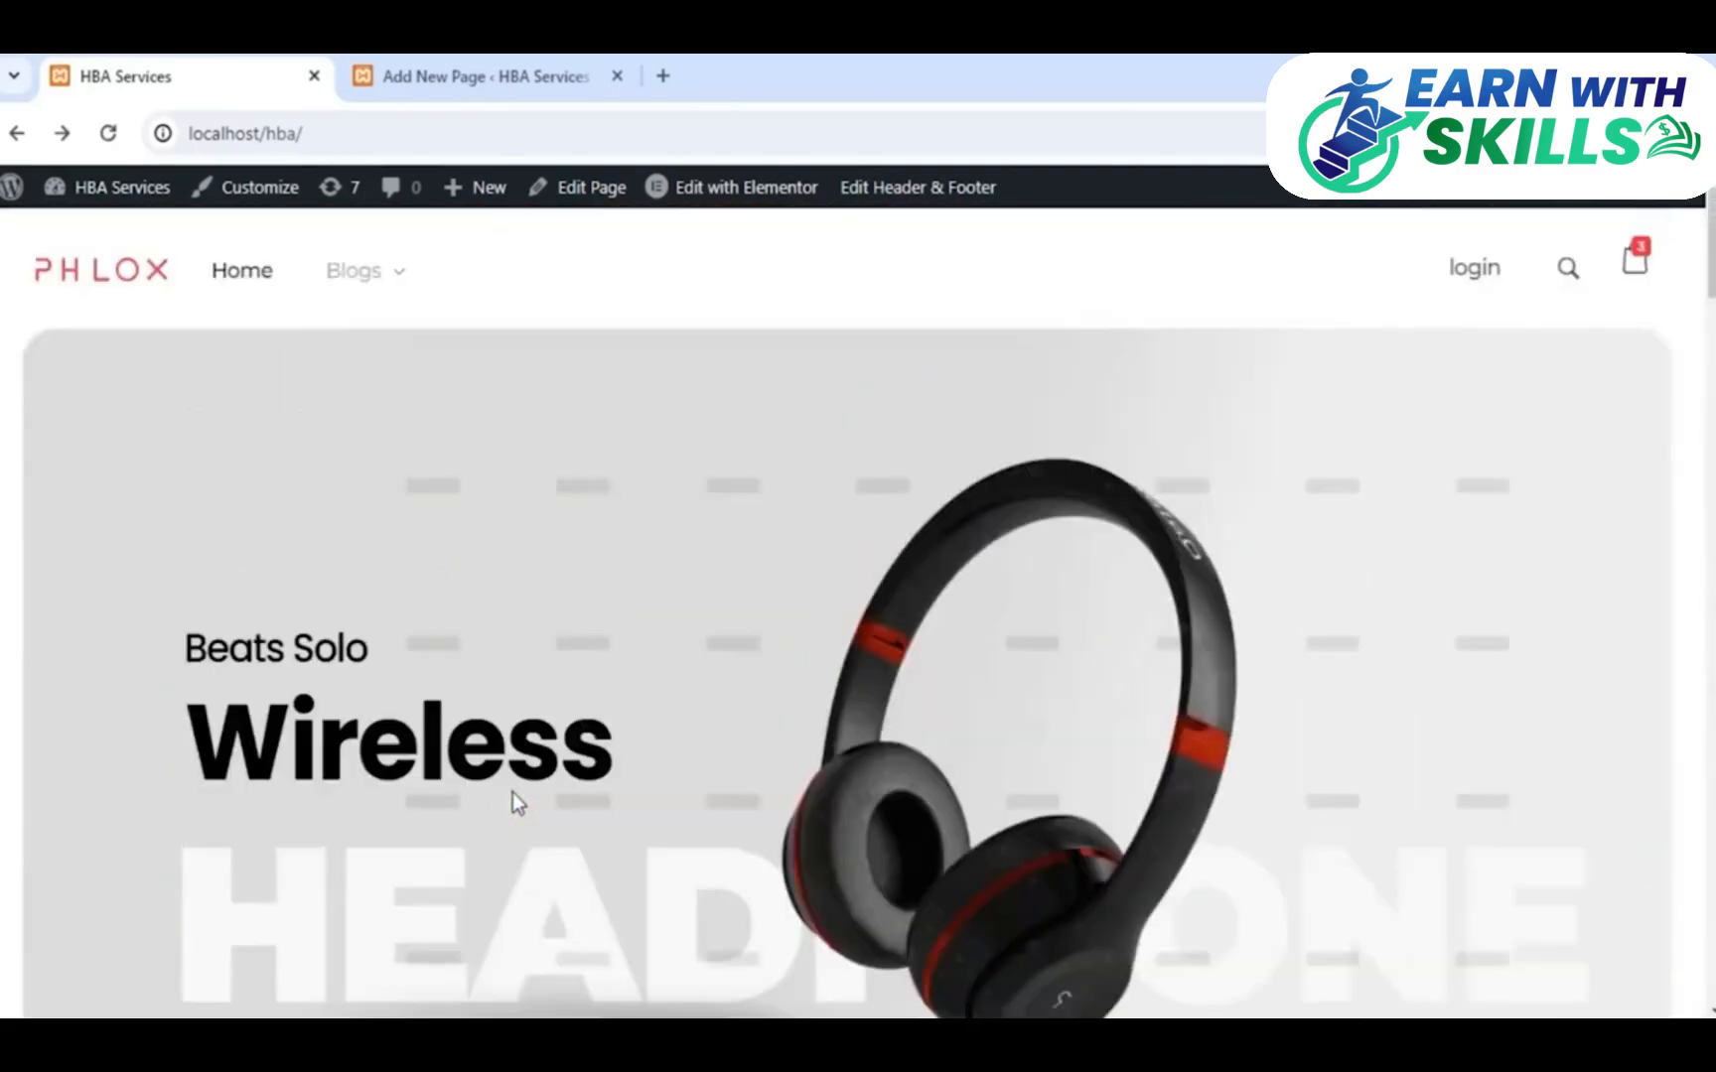
Check the publishing status of the Shop page and reload the site's home page
left_click(449, 71)
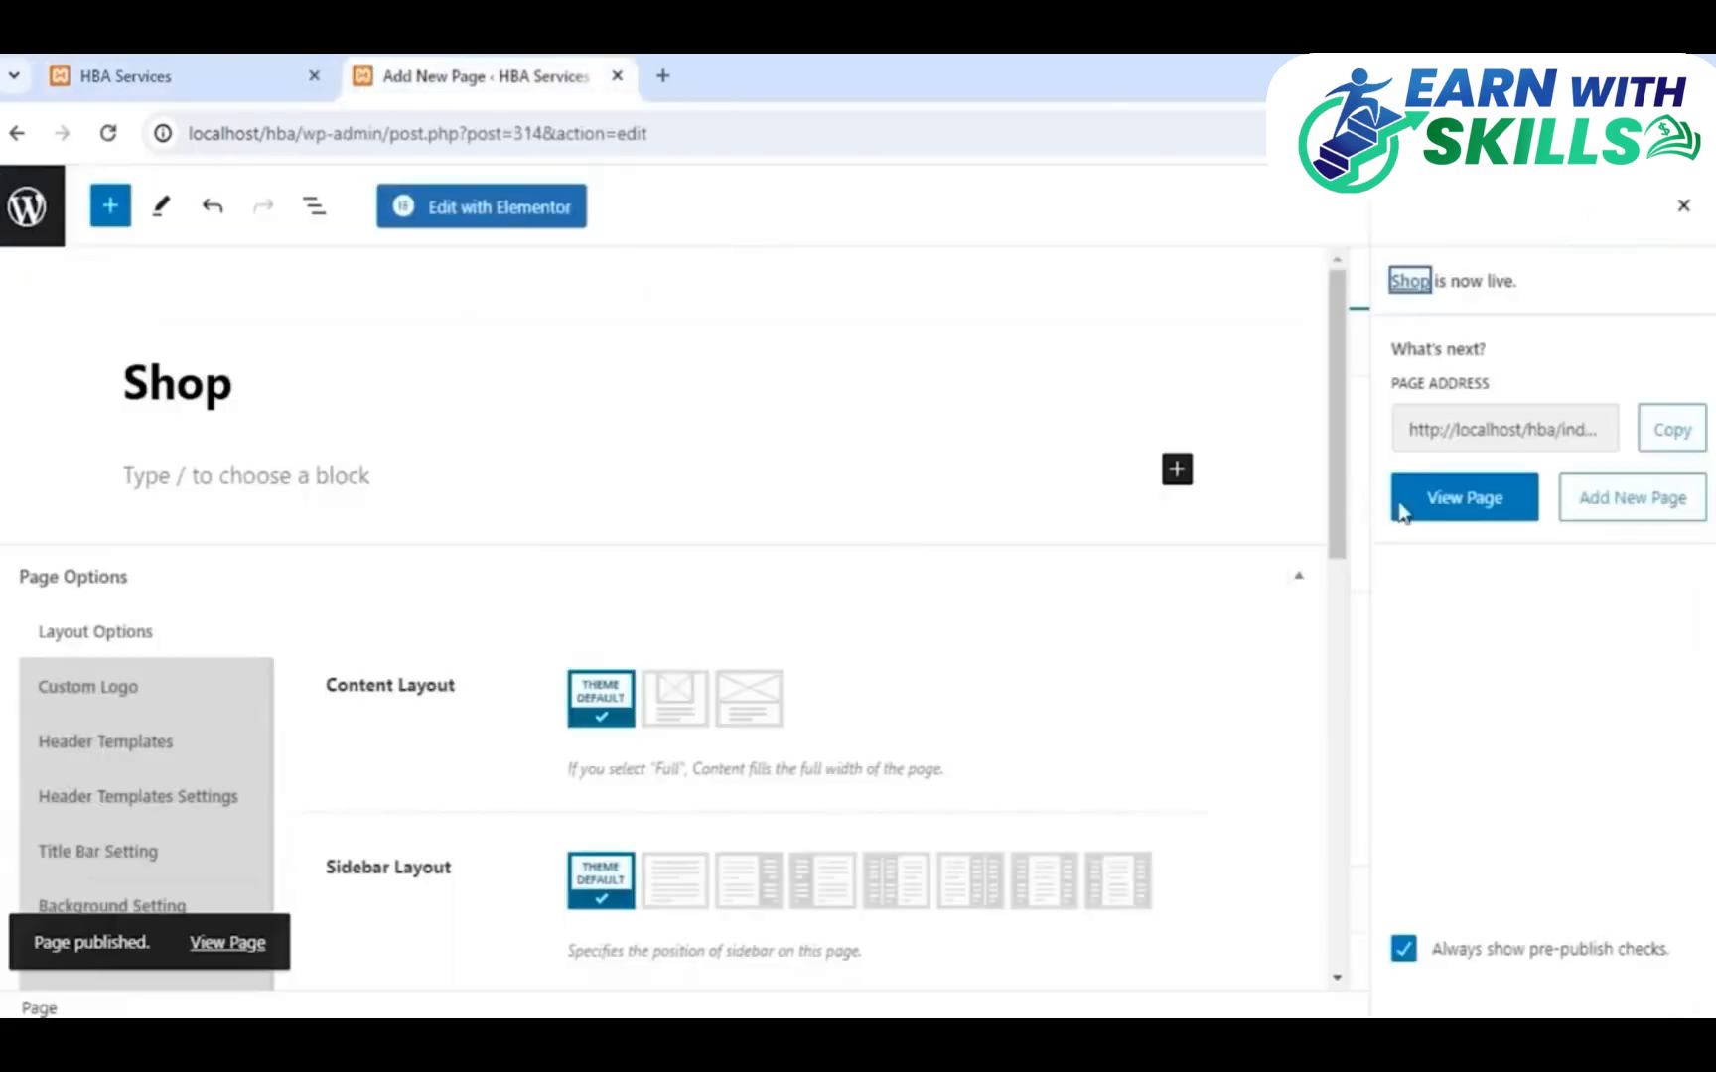
left_click(219, 62)
left_click(111, 130)
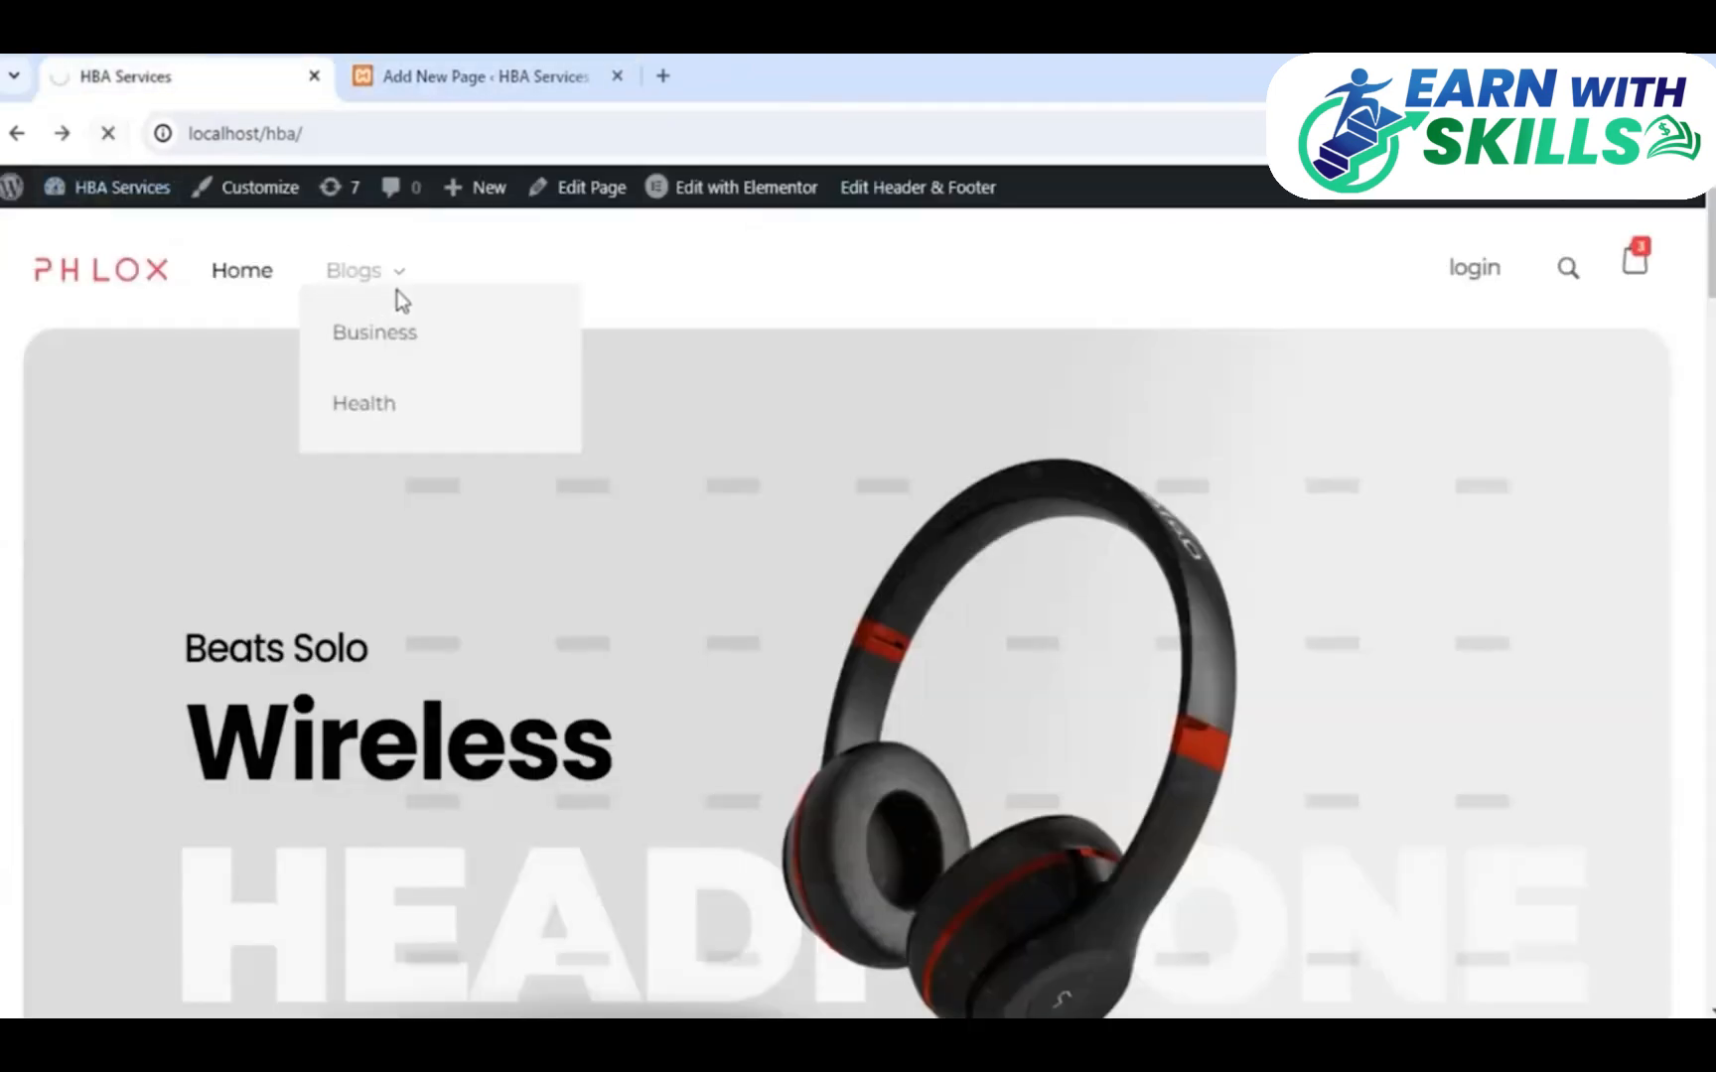
Leave the Shop page editor and go back to the admin's pages list
left_click(456, 71)
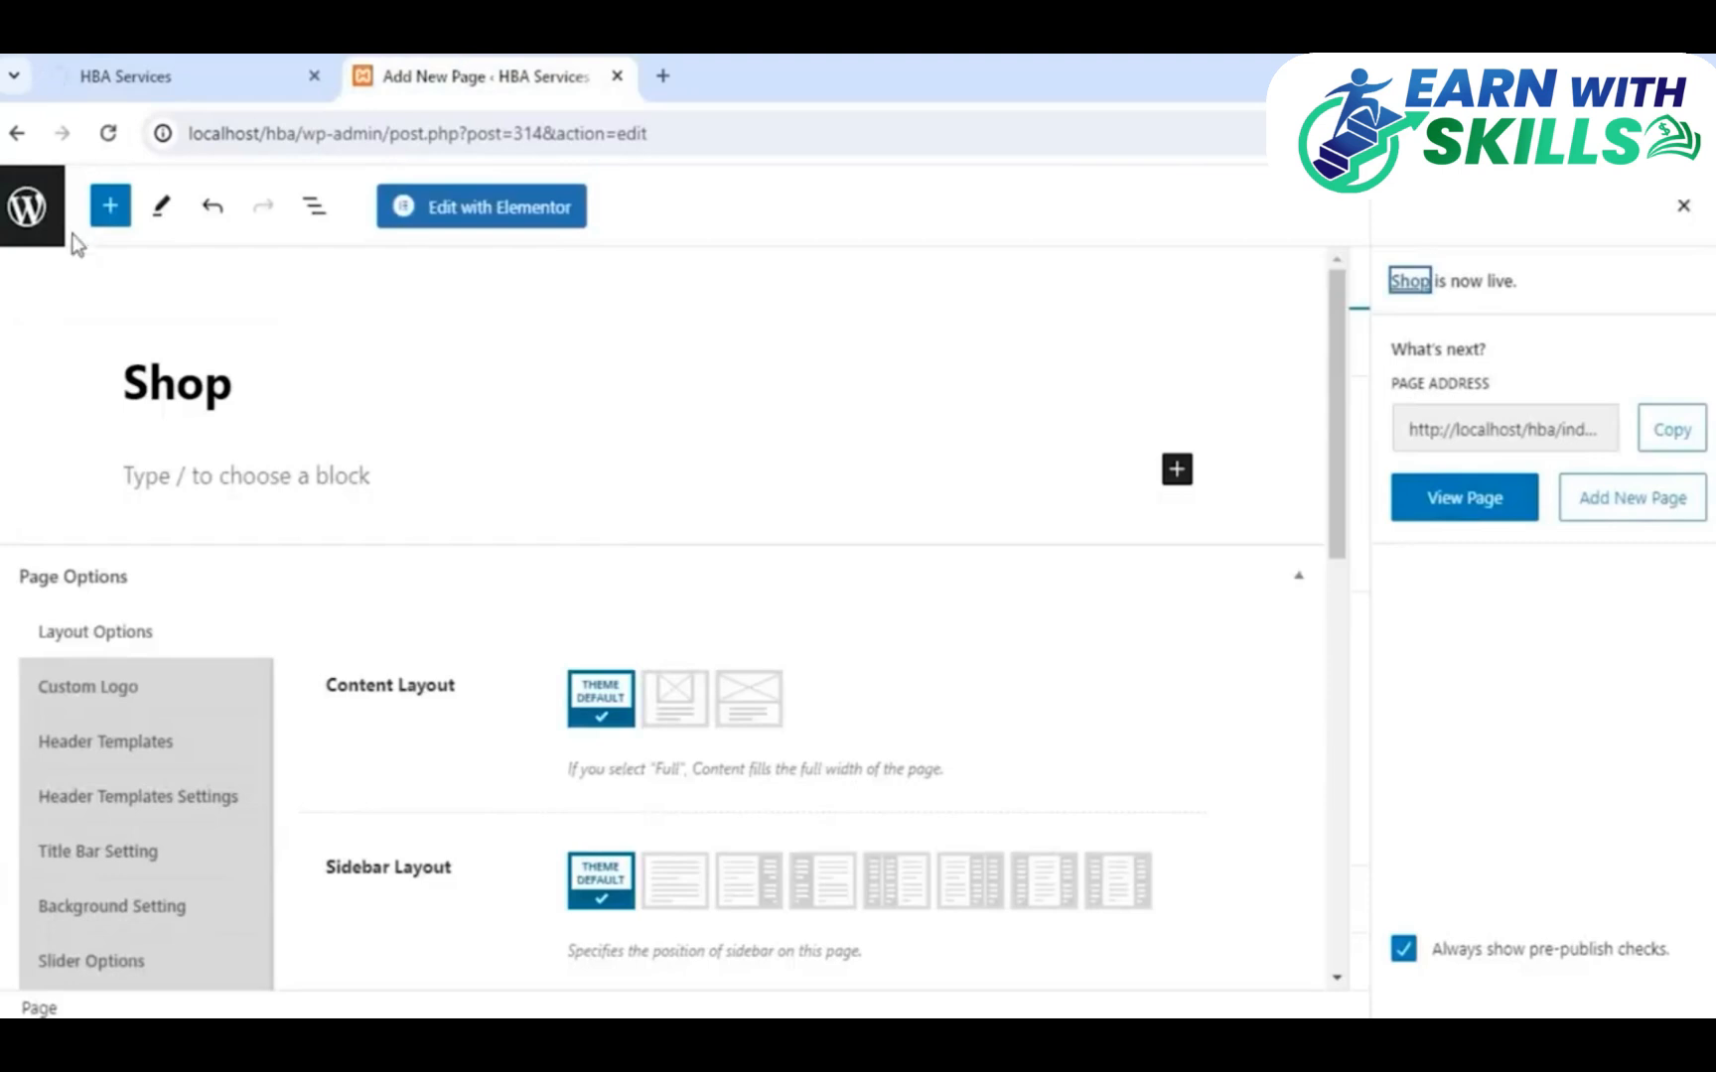
left_click(30, 214)
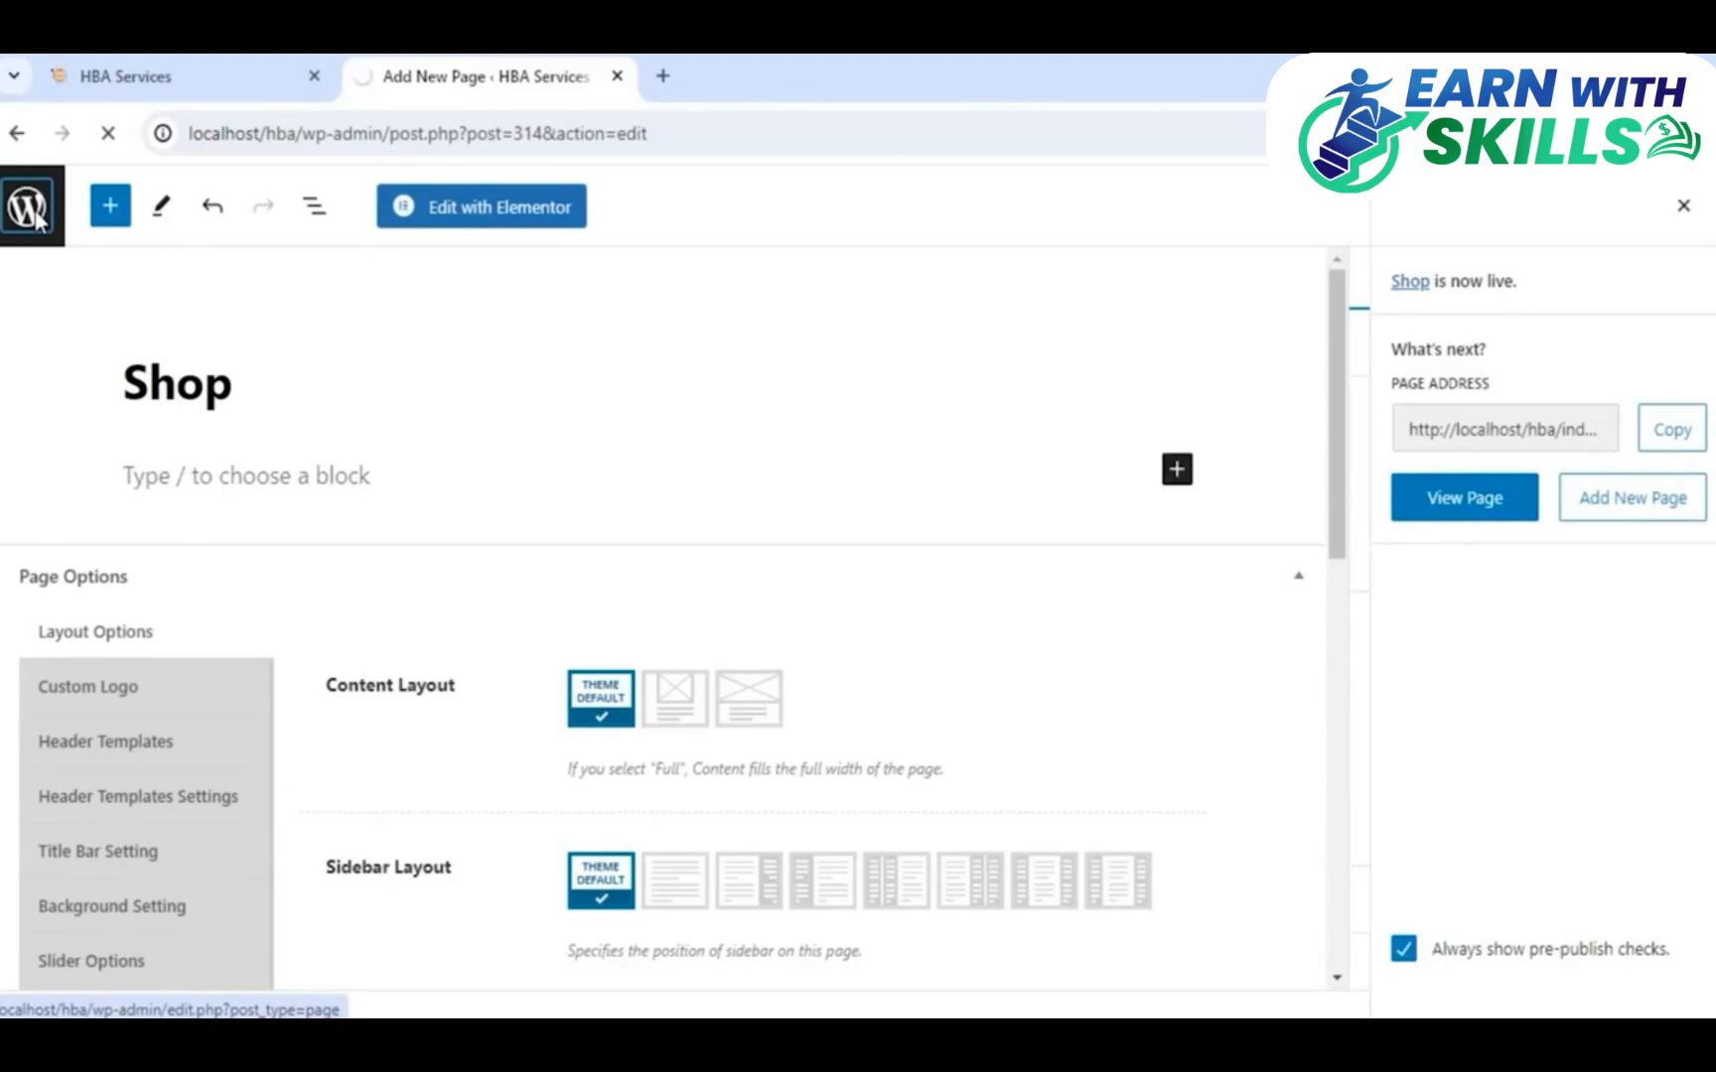
Open the admin's editor for the site's navigation menus and check the current header links on the home page
left_click(134, 69)
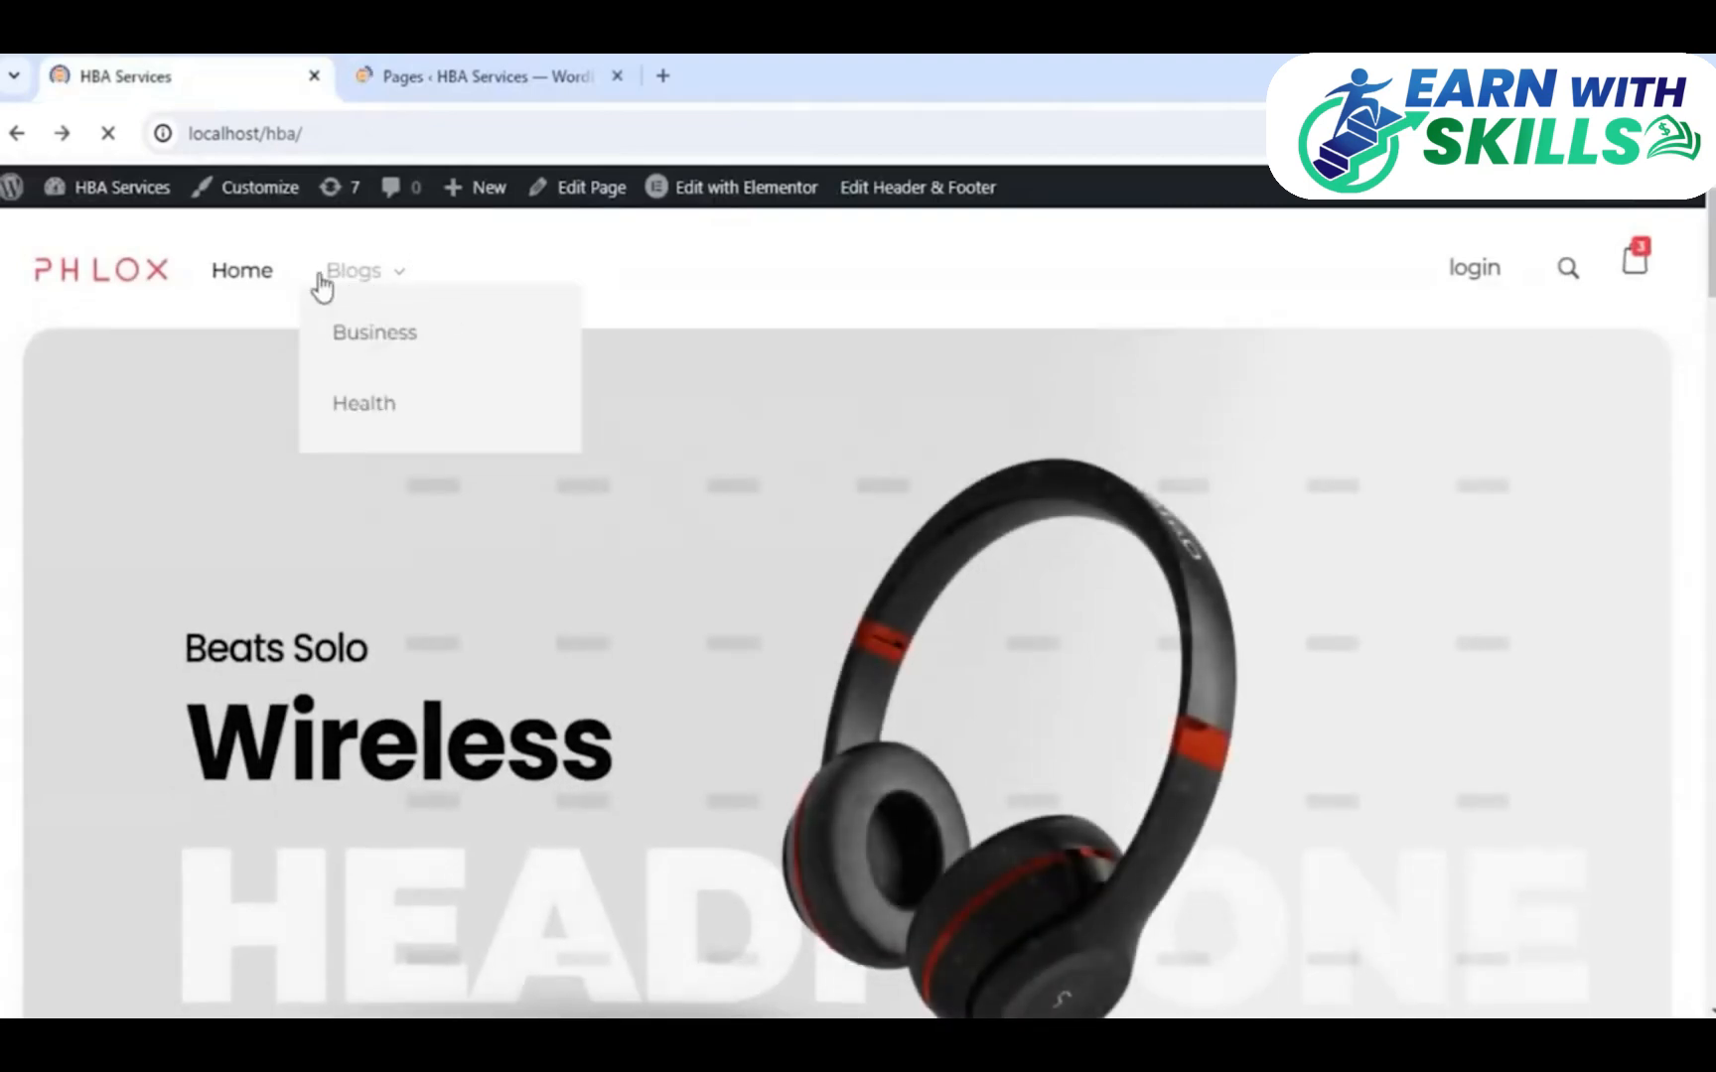
left_click(463, 71)
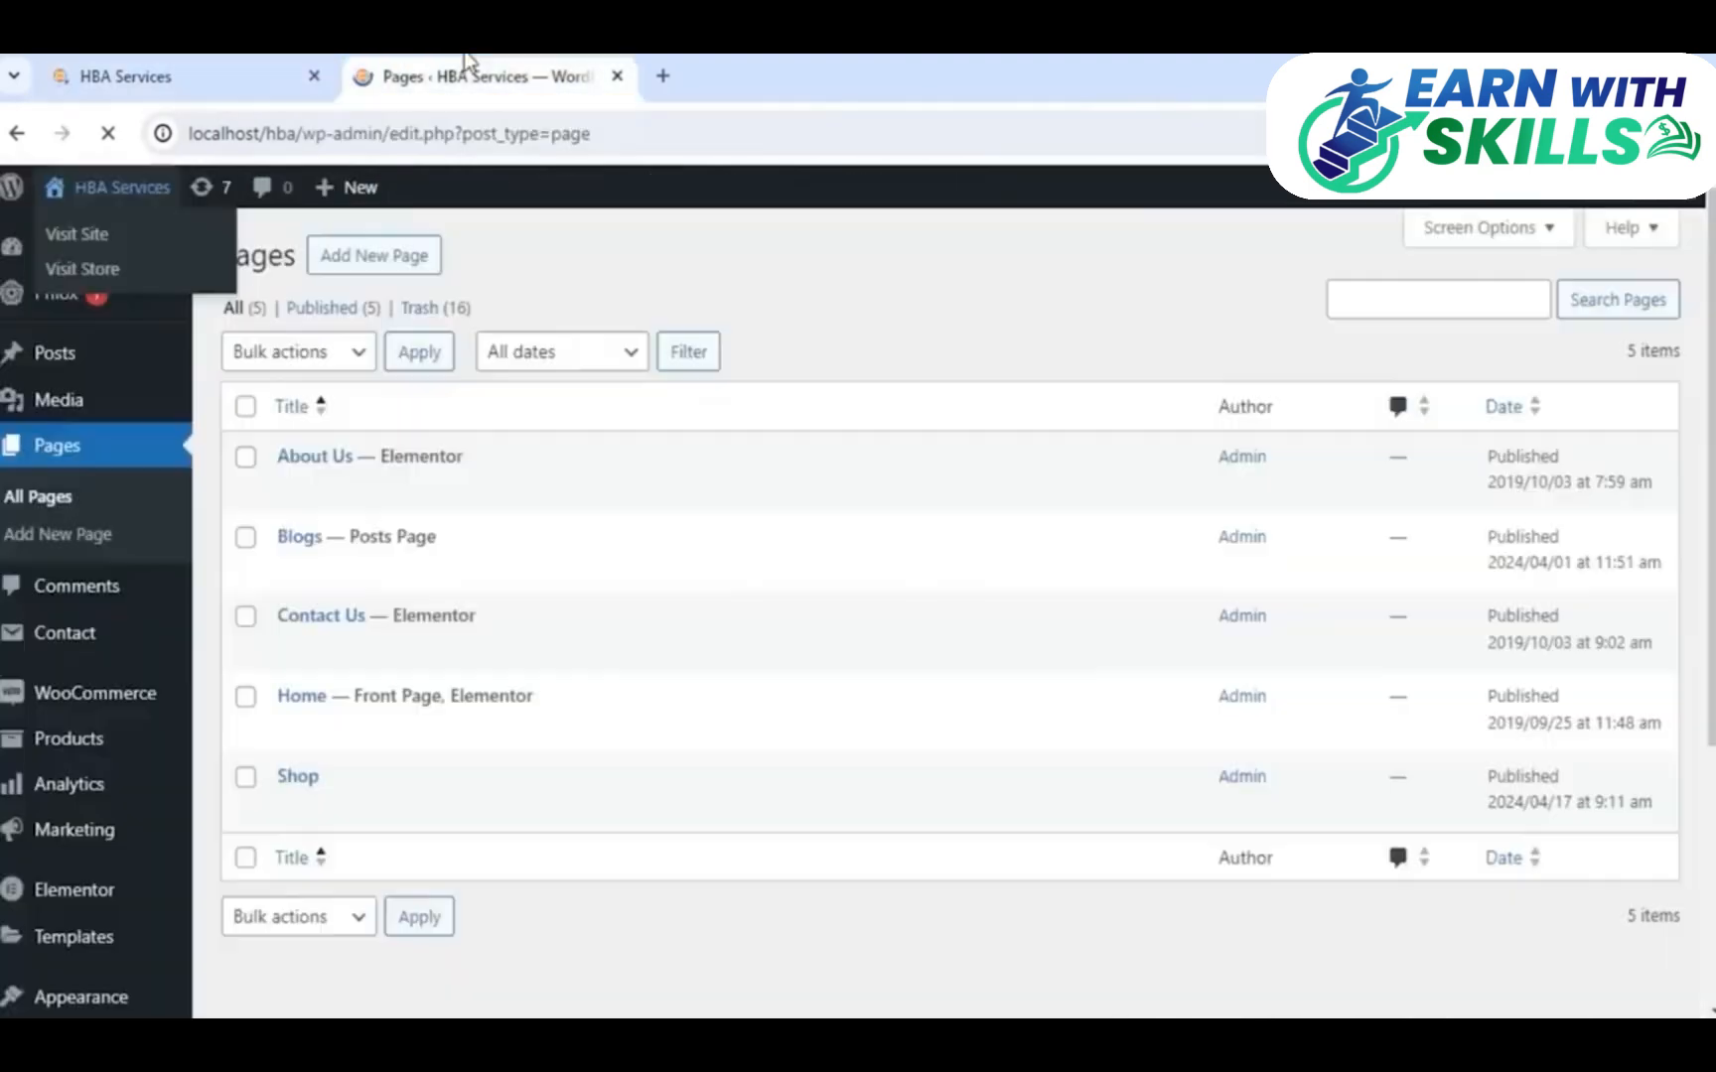
scroll(54, 456, "down", 4)
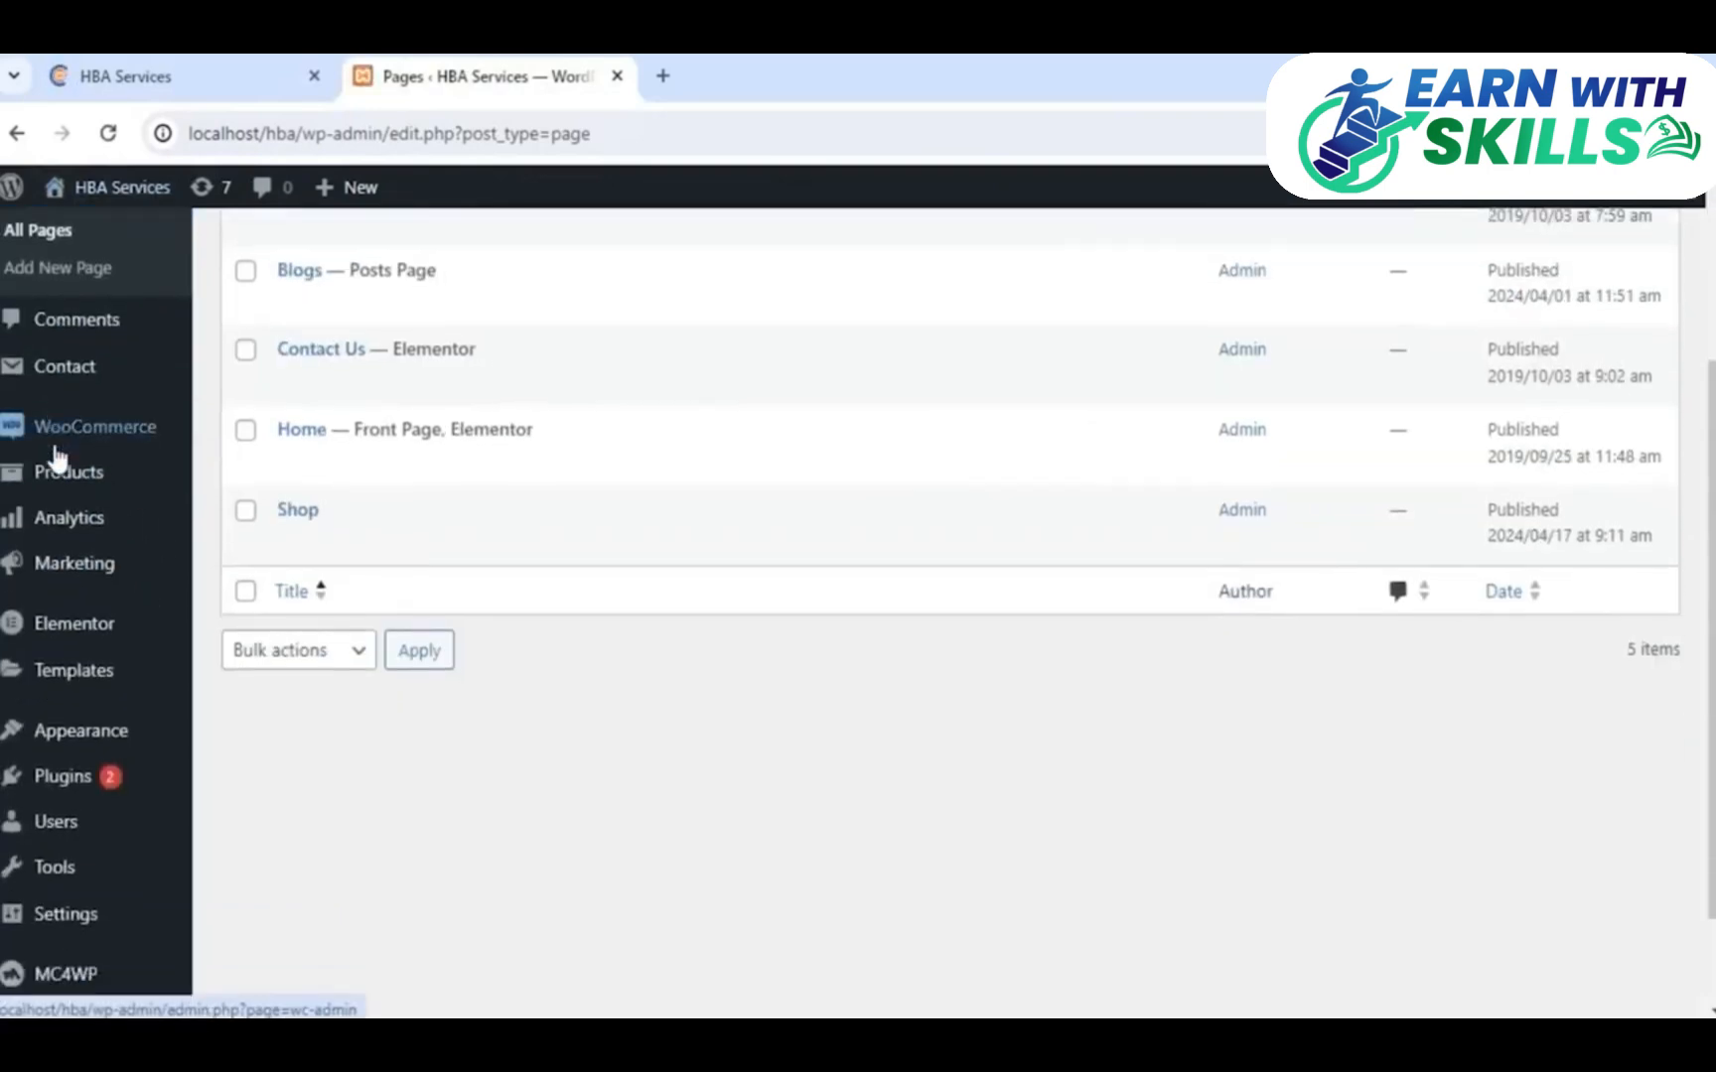
mouse_move(54, 456)
mouse_move(88, 604)
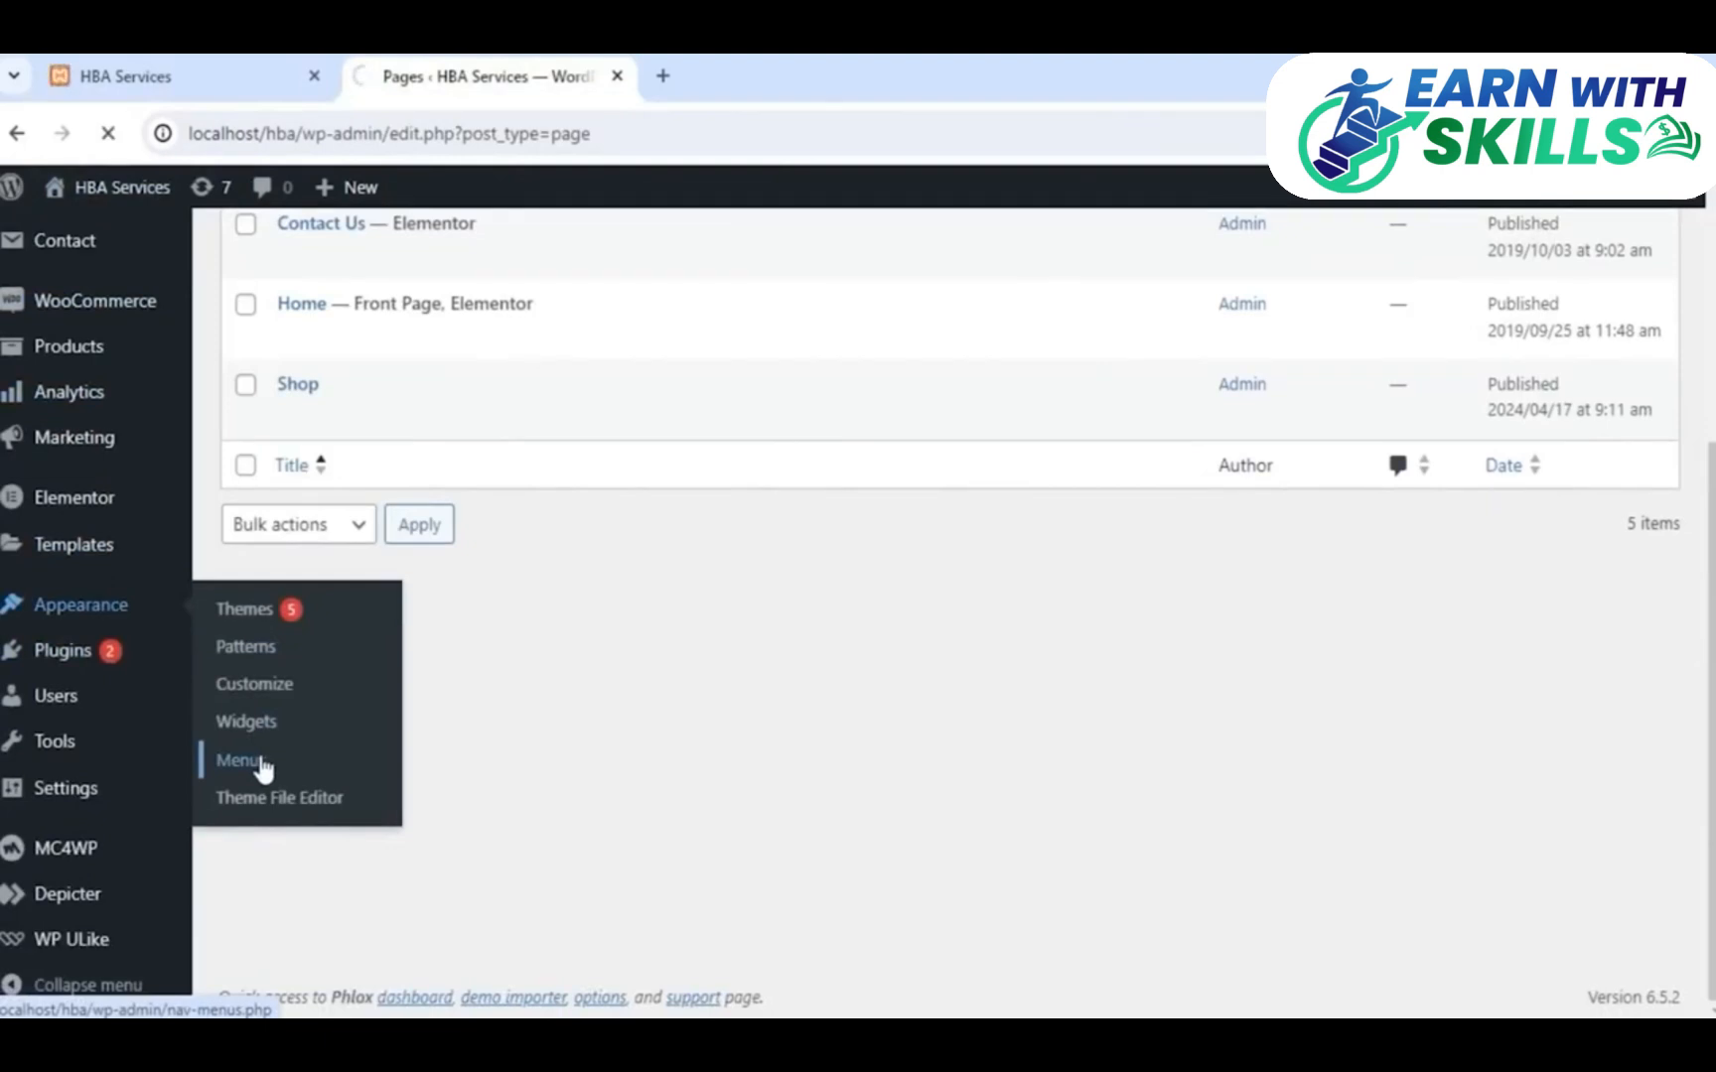
scroll(359, 327, "up", 1)
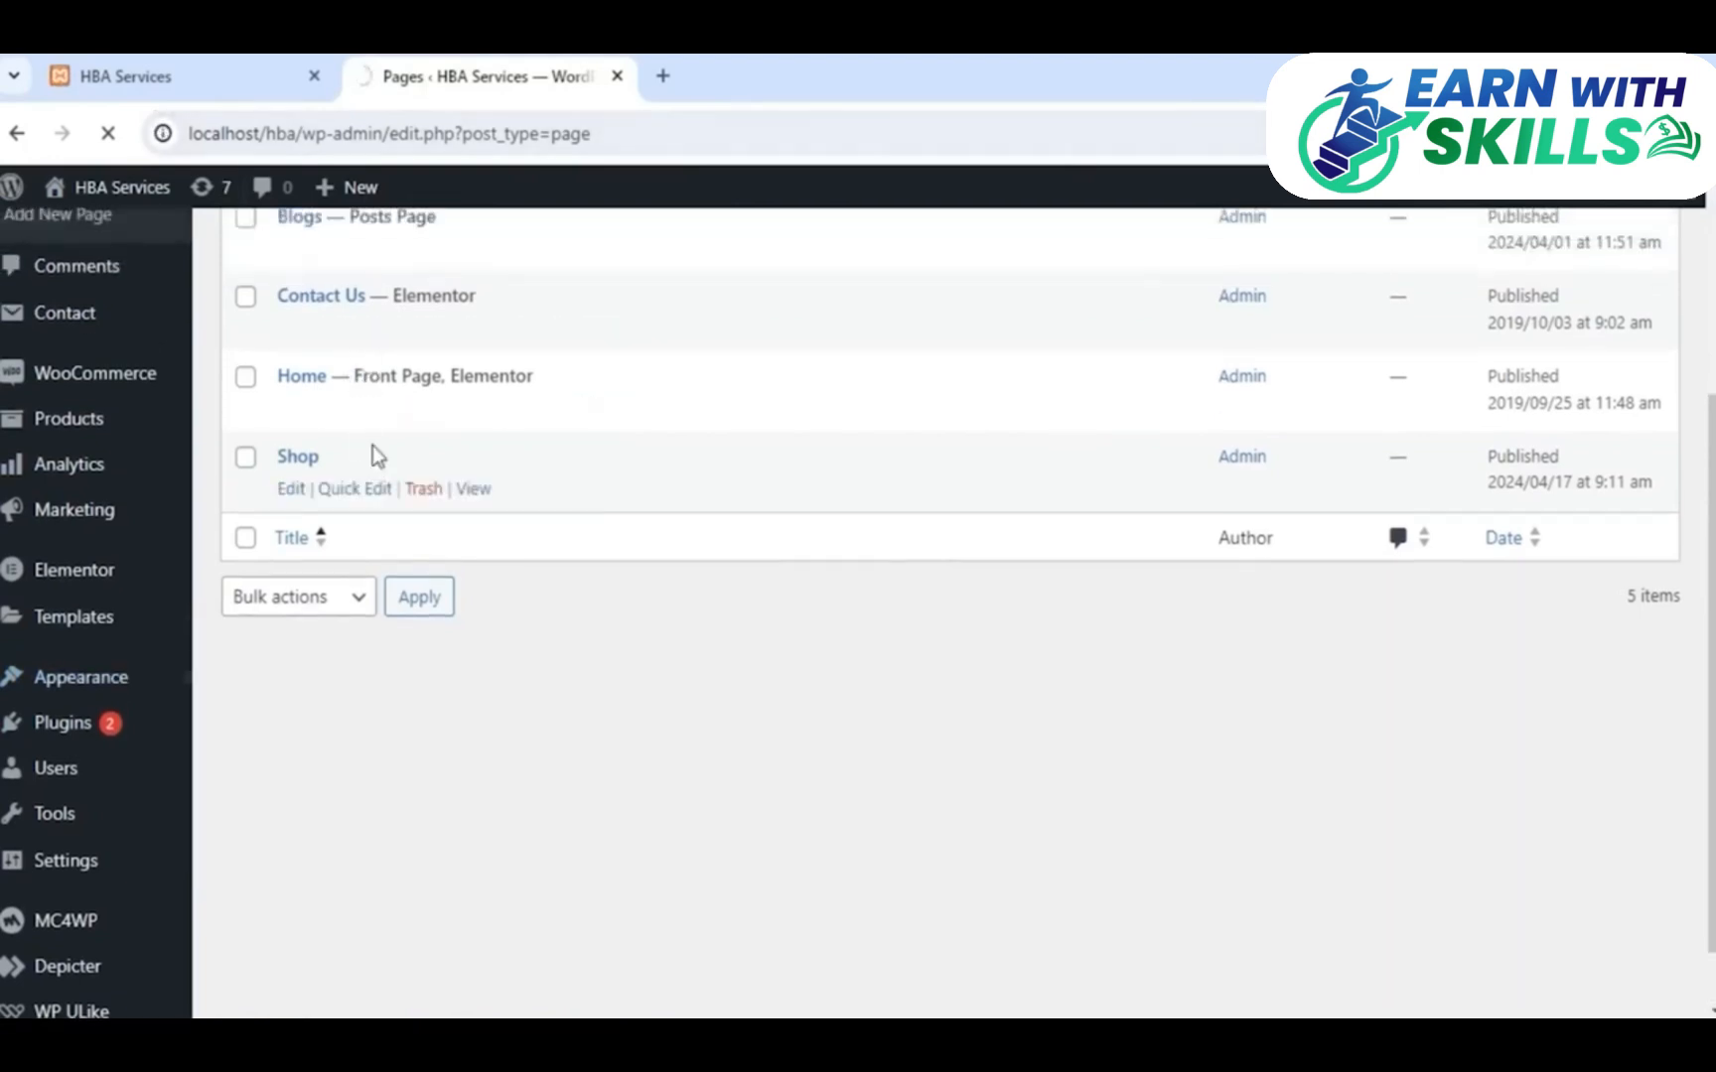
left_click(253, 76)
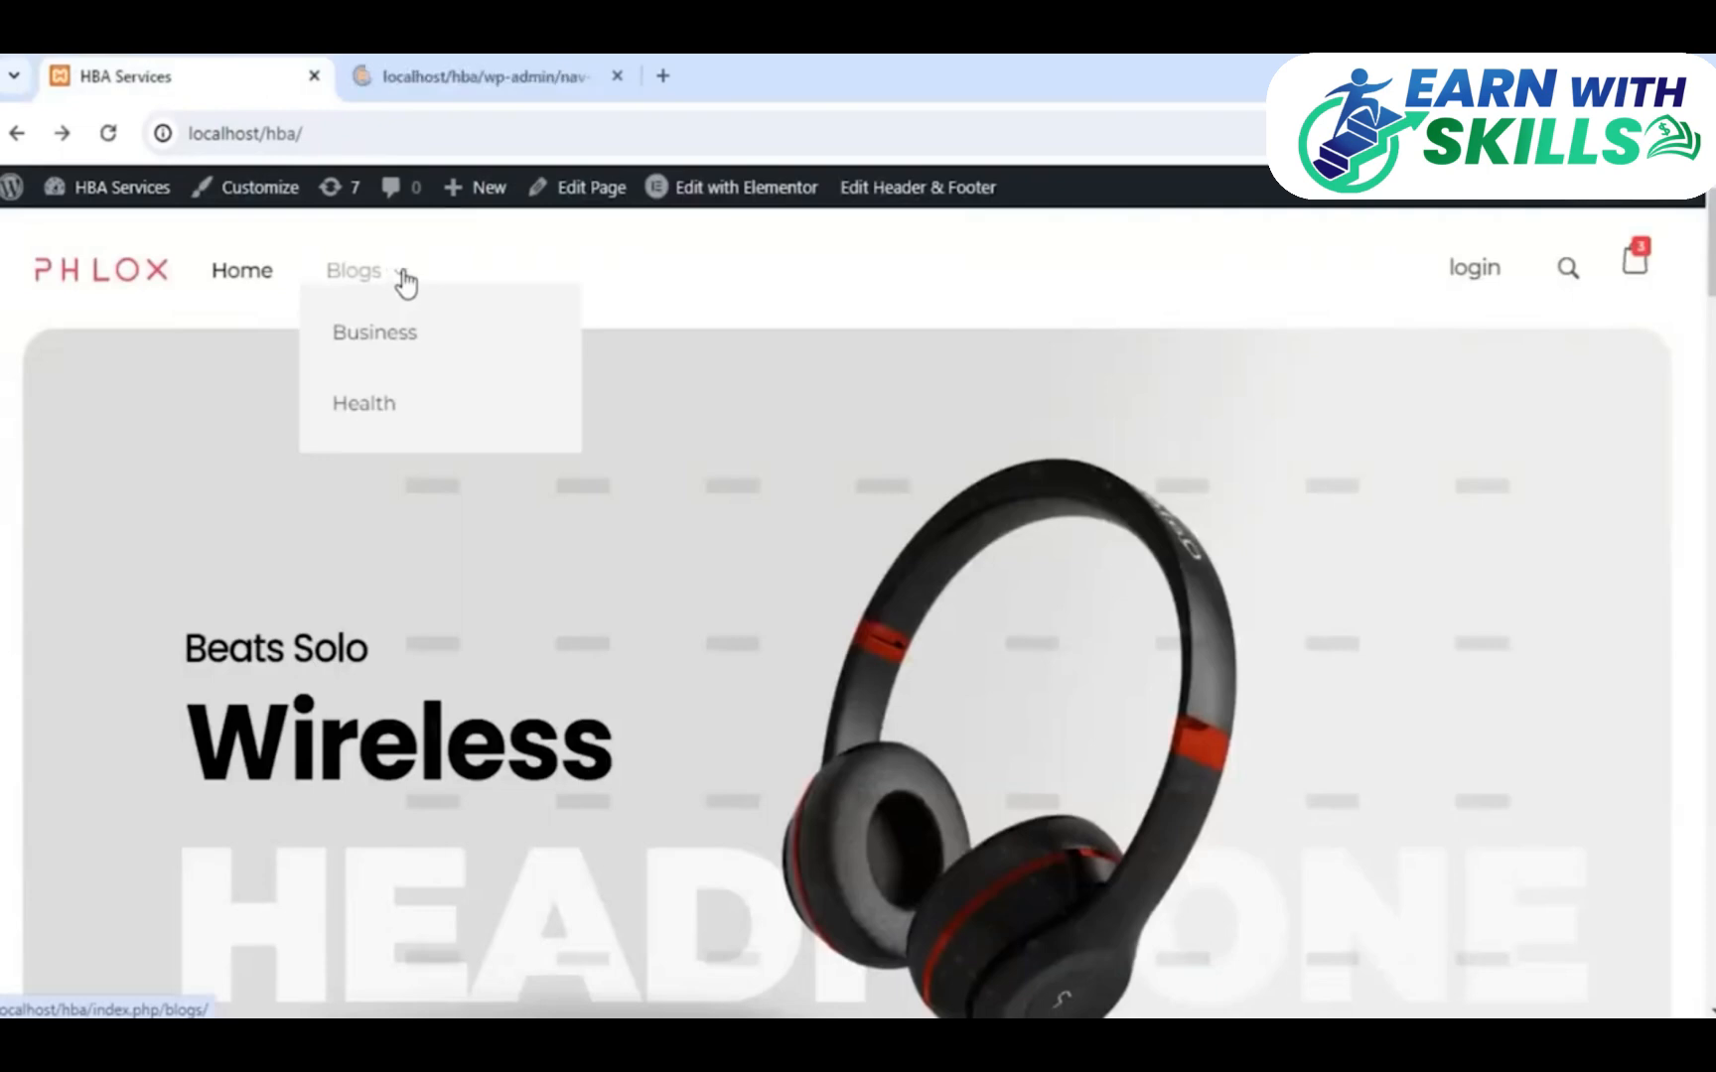
left_click(460, 73)
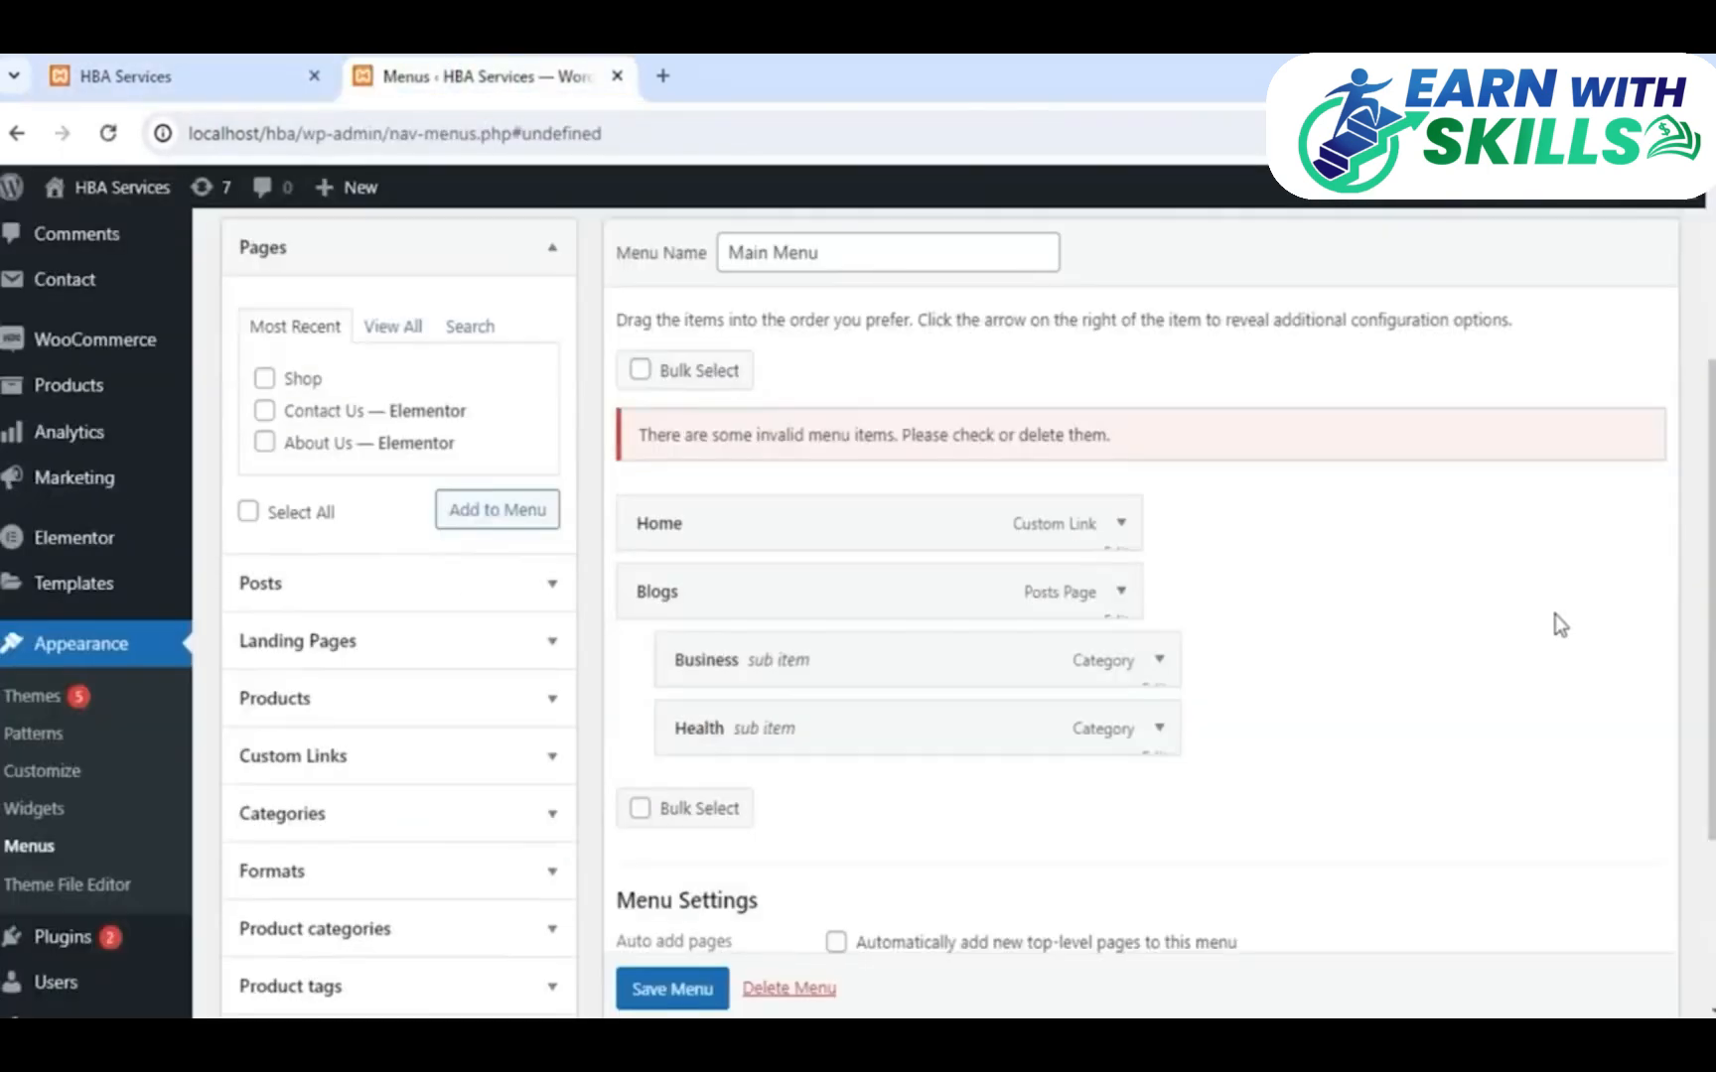
Add the Shop page to the Main Menu from the full list of pages
scroll(1554, 614, "down", 3)
scroll(1555, 614, "up", 3)
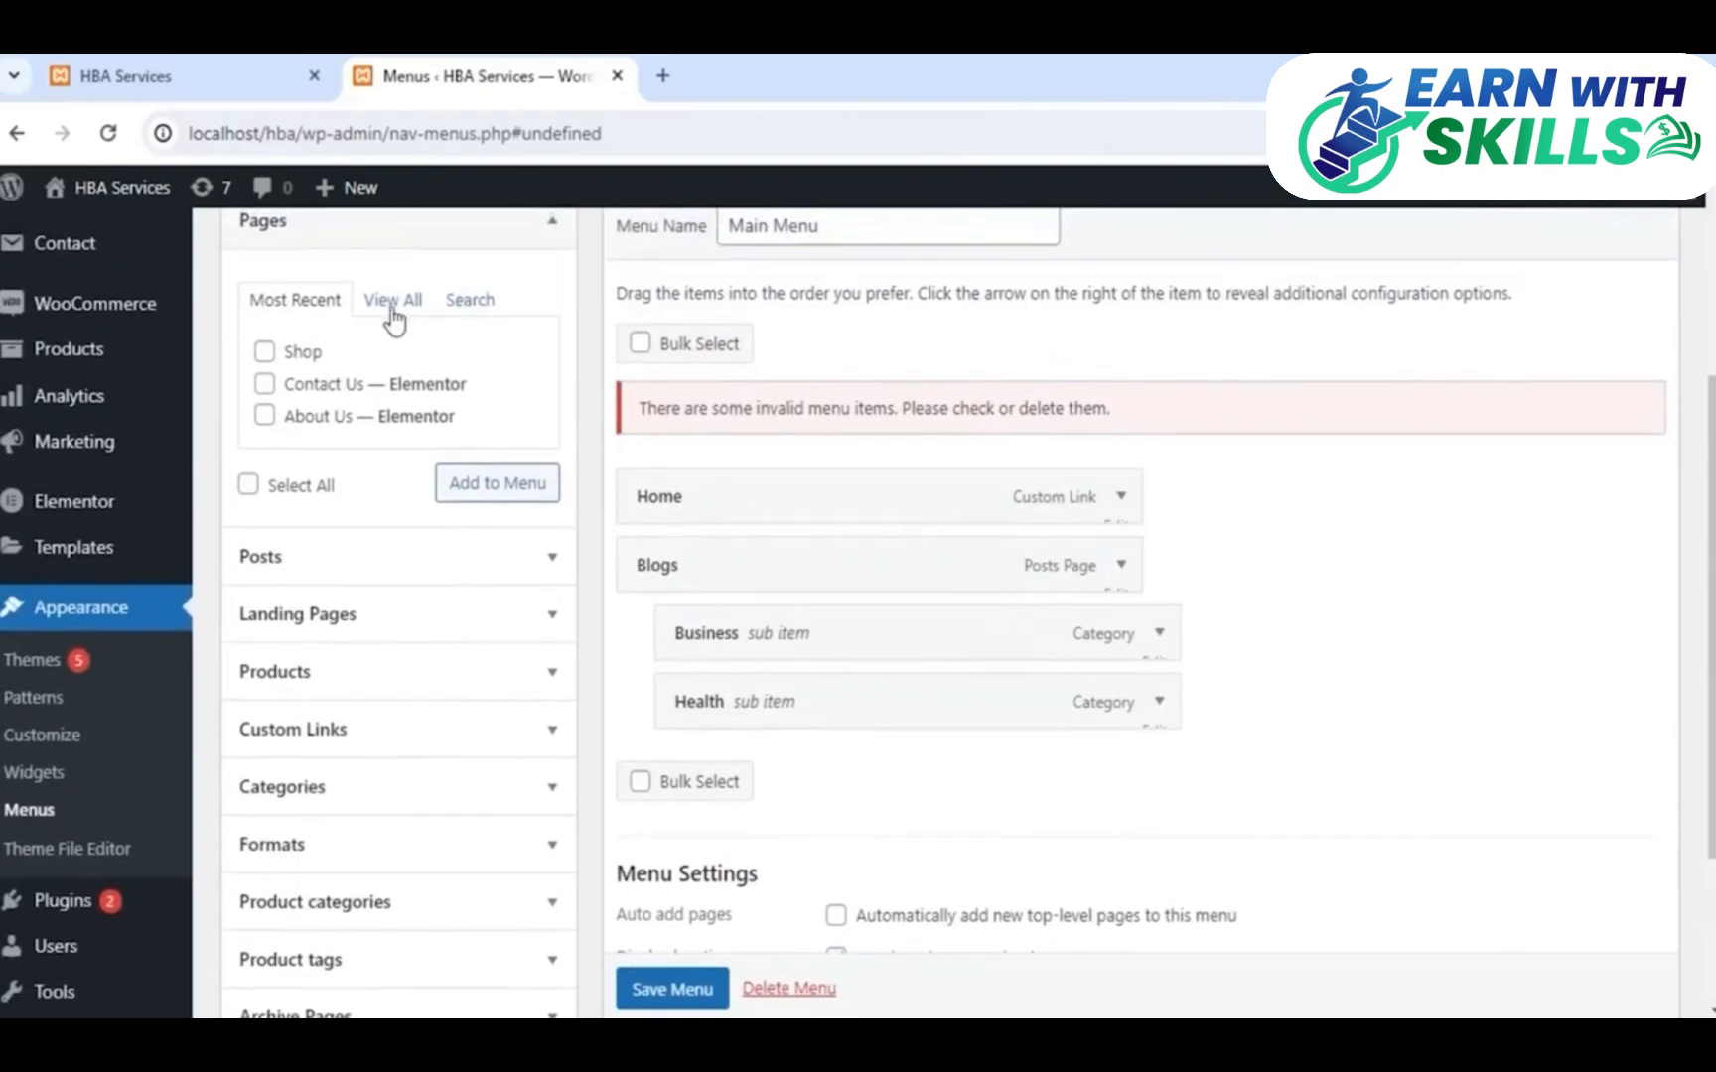
left_click(391, 306)
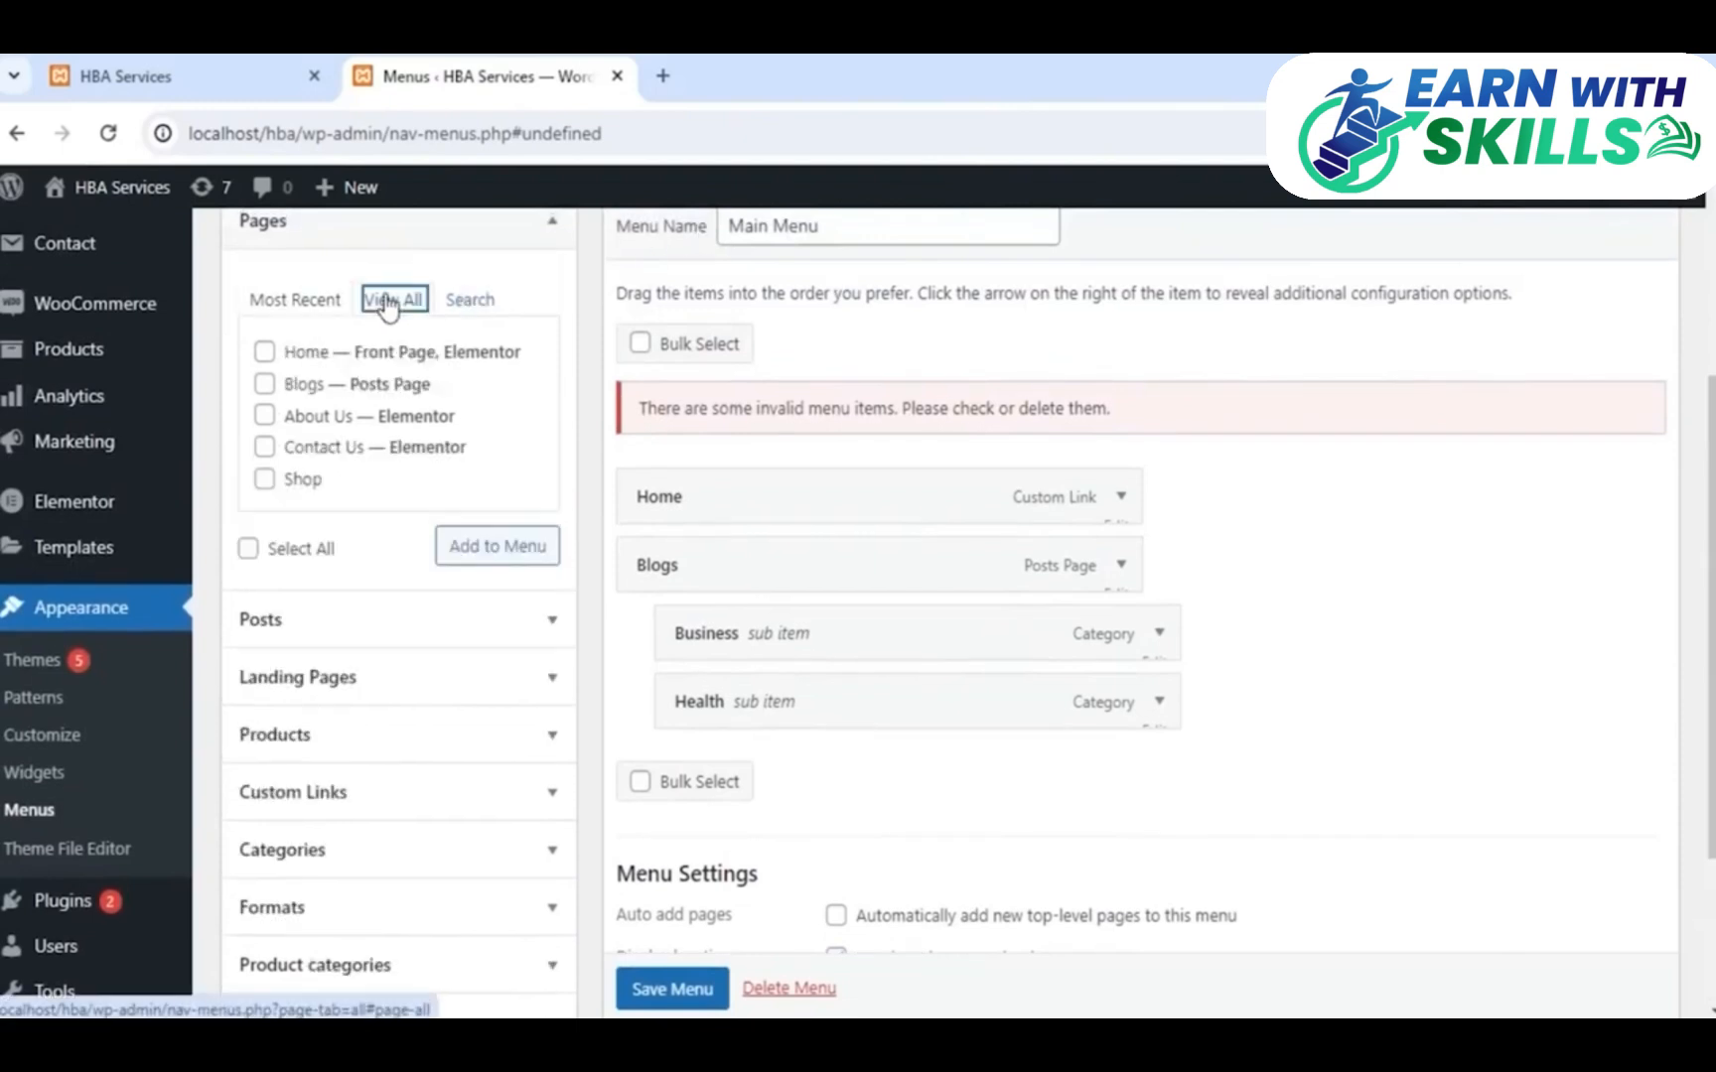
left_click(264, 479)
left_click(490, 558)
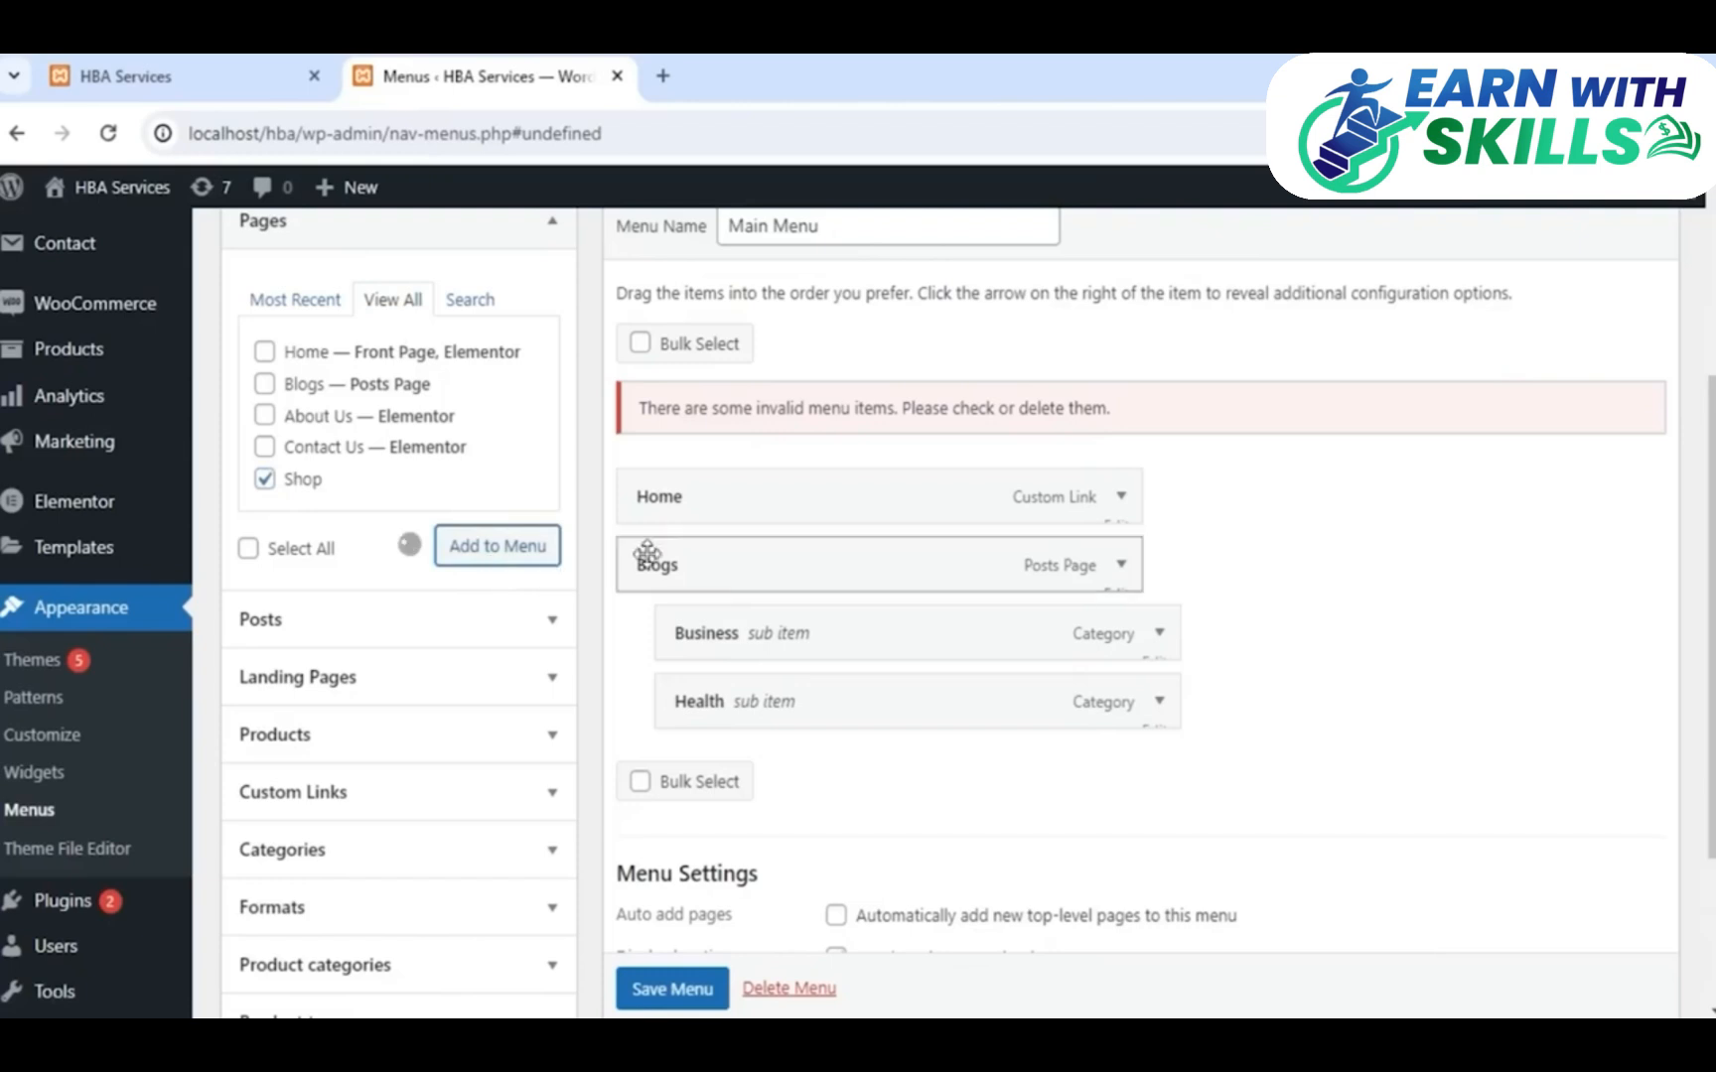
scroll(644, 548, "down", 1)
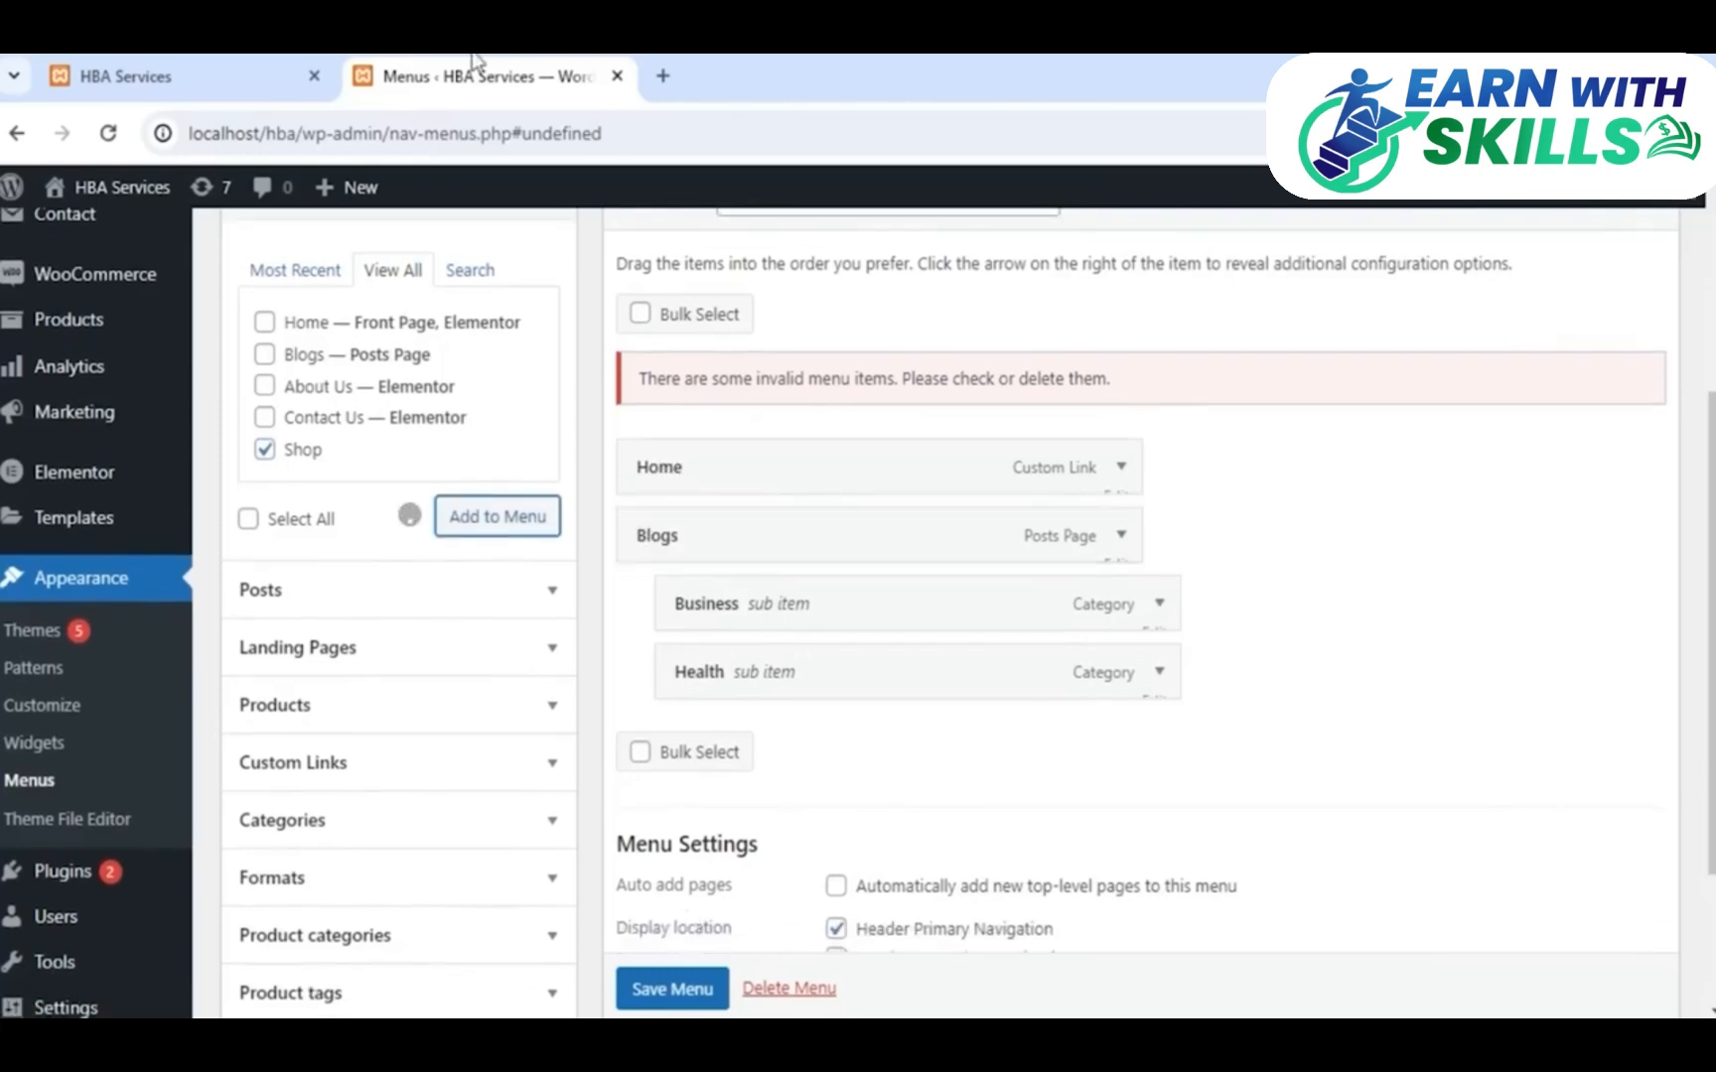
left_click(248, 91)
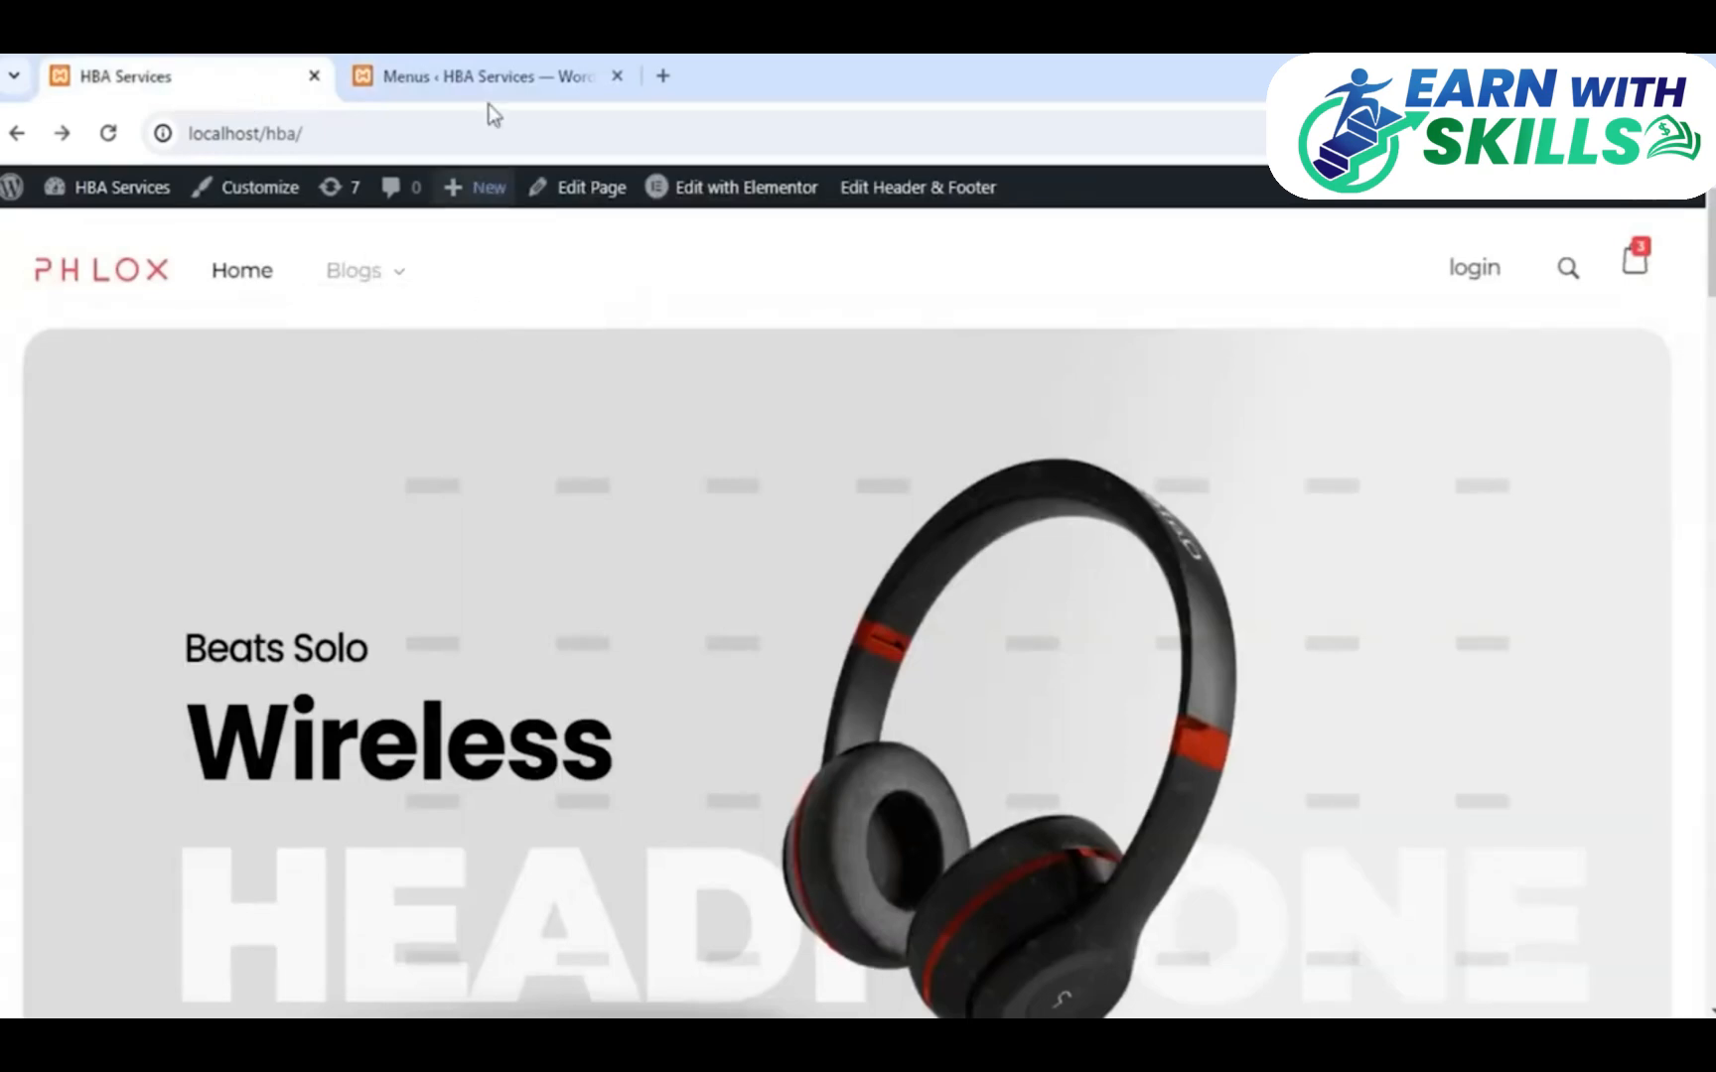
left_click(471, 75)
scroll(749, 665, "down", 1)
scroll(746, 651, "up", 1)
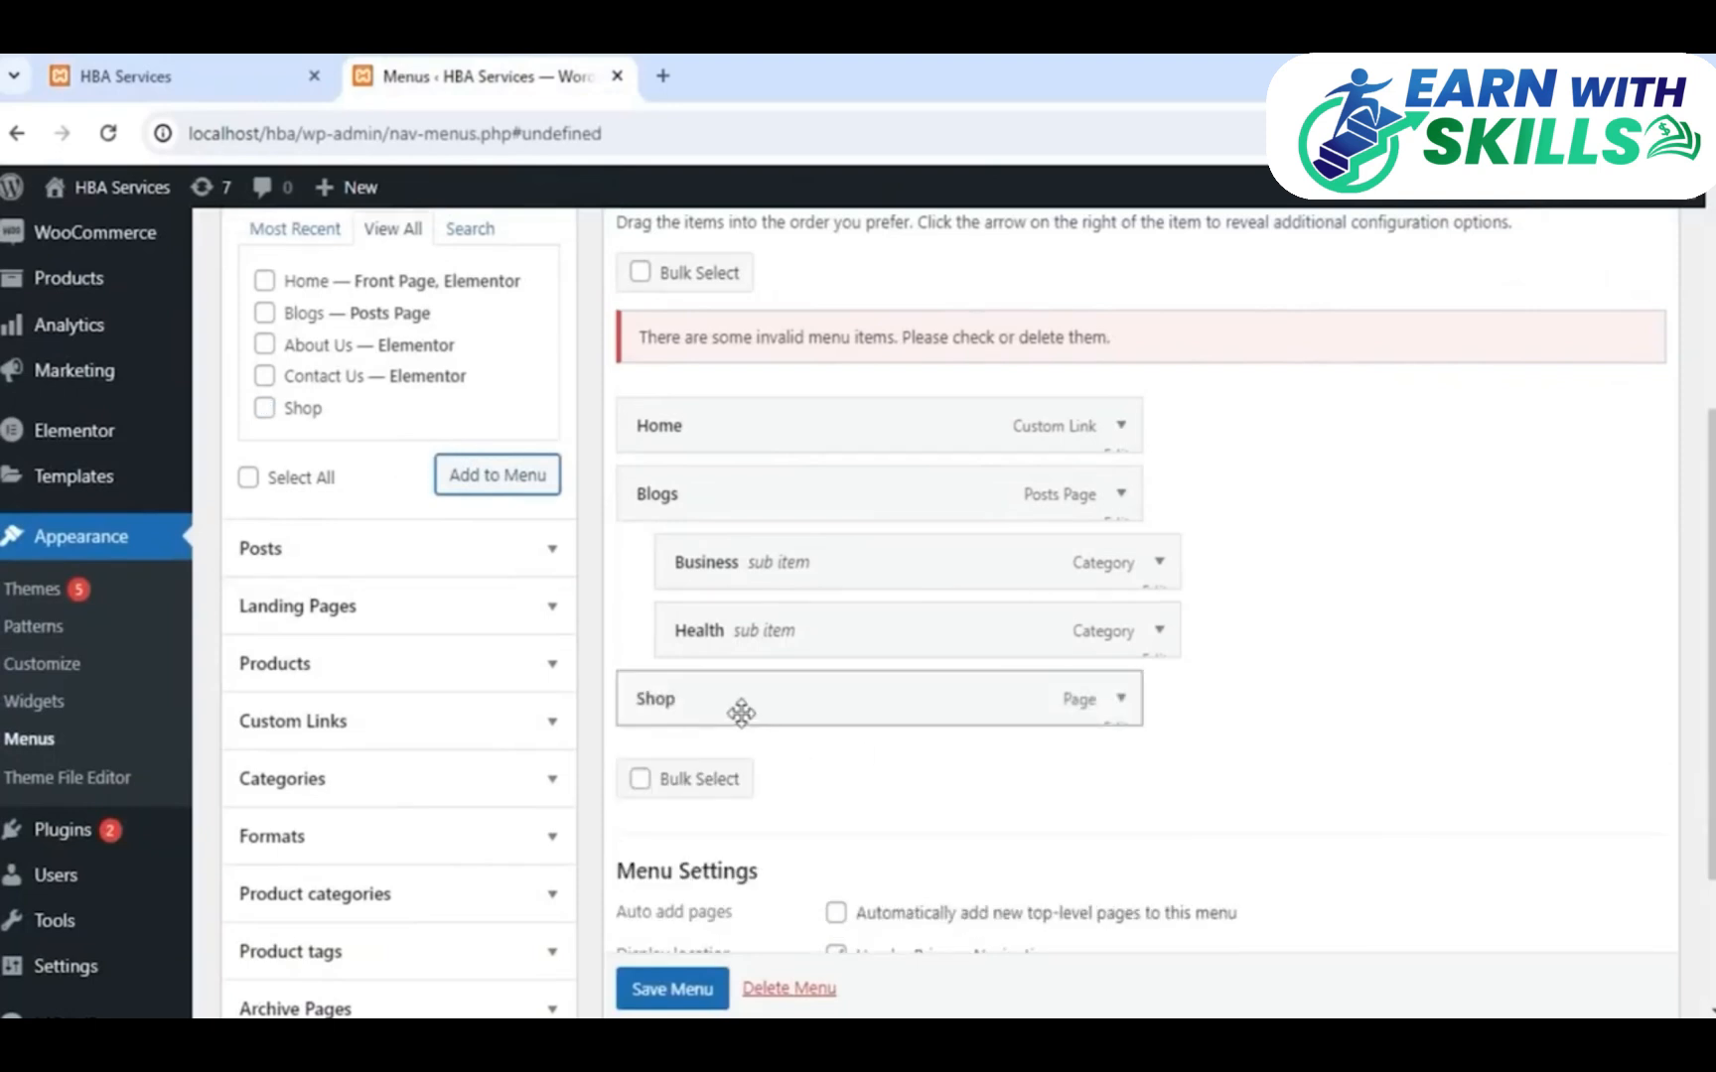
Nest the Shop menu item as a sub item under Blogs and return it to the top level
mouse_move(741, 713)
left_mouse_down()
mouse_move(863, 740)
mouse_move(728, 689)
mouse_move(685, 695)
left_mouse_up()
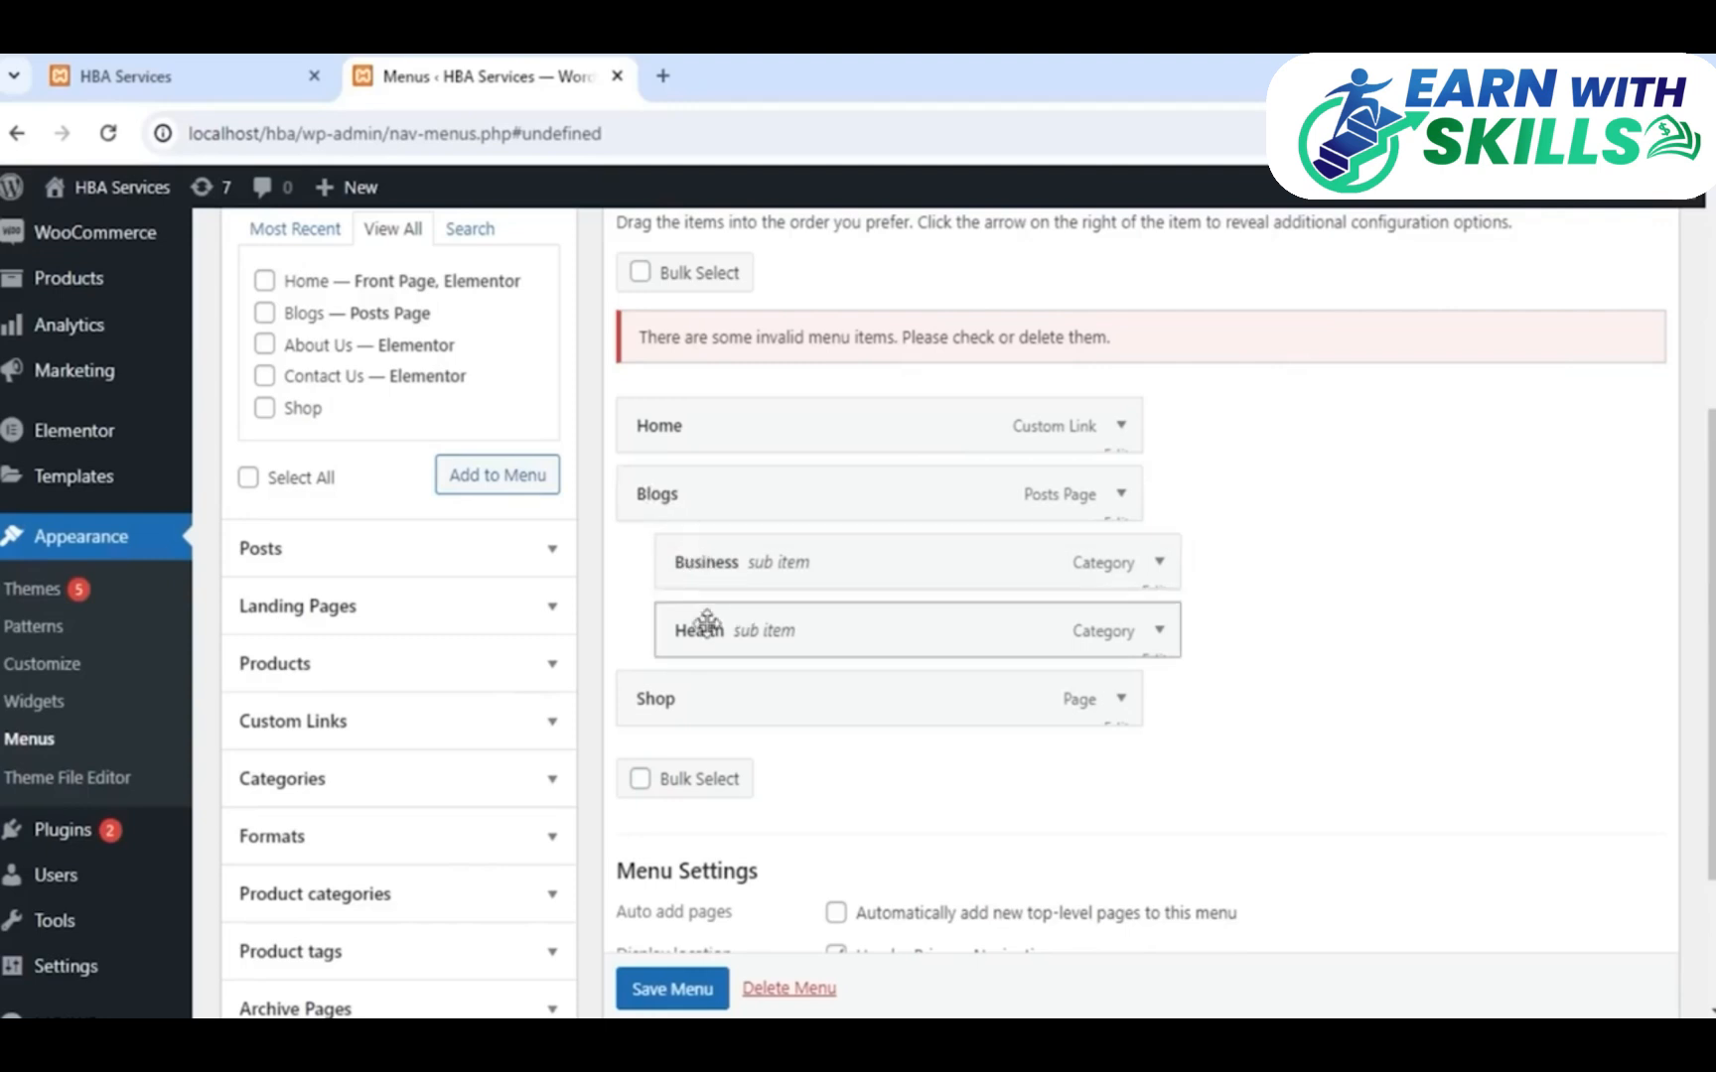
left_click_drag(701, 685, 731, 697)
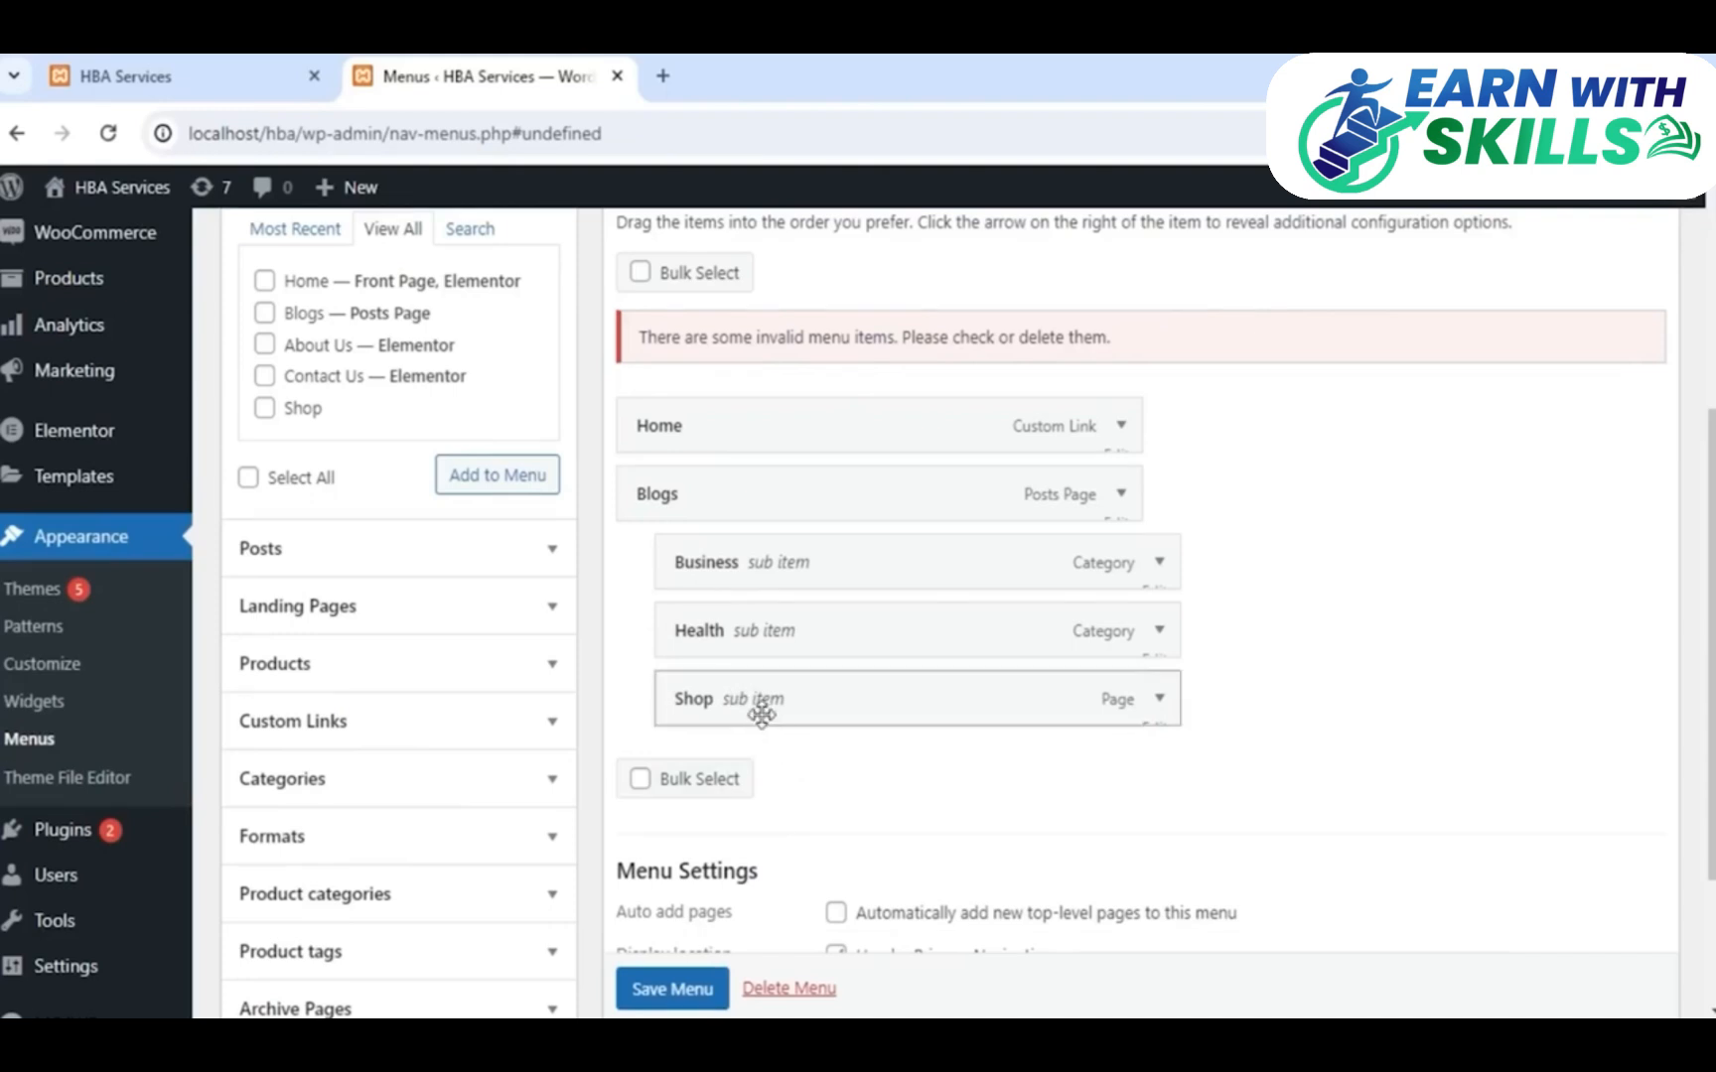
left_click_drag(759, 705, 703, 713)
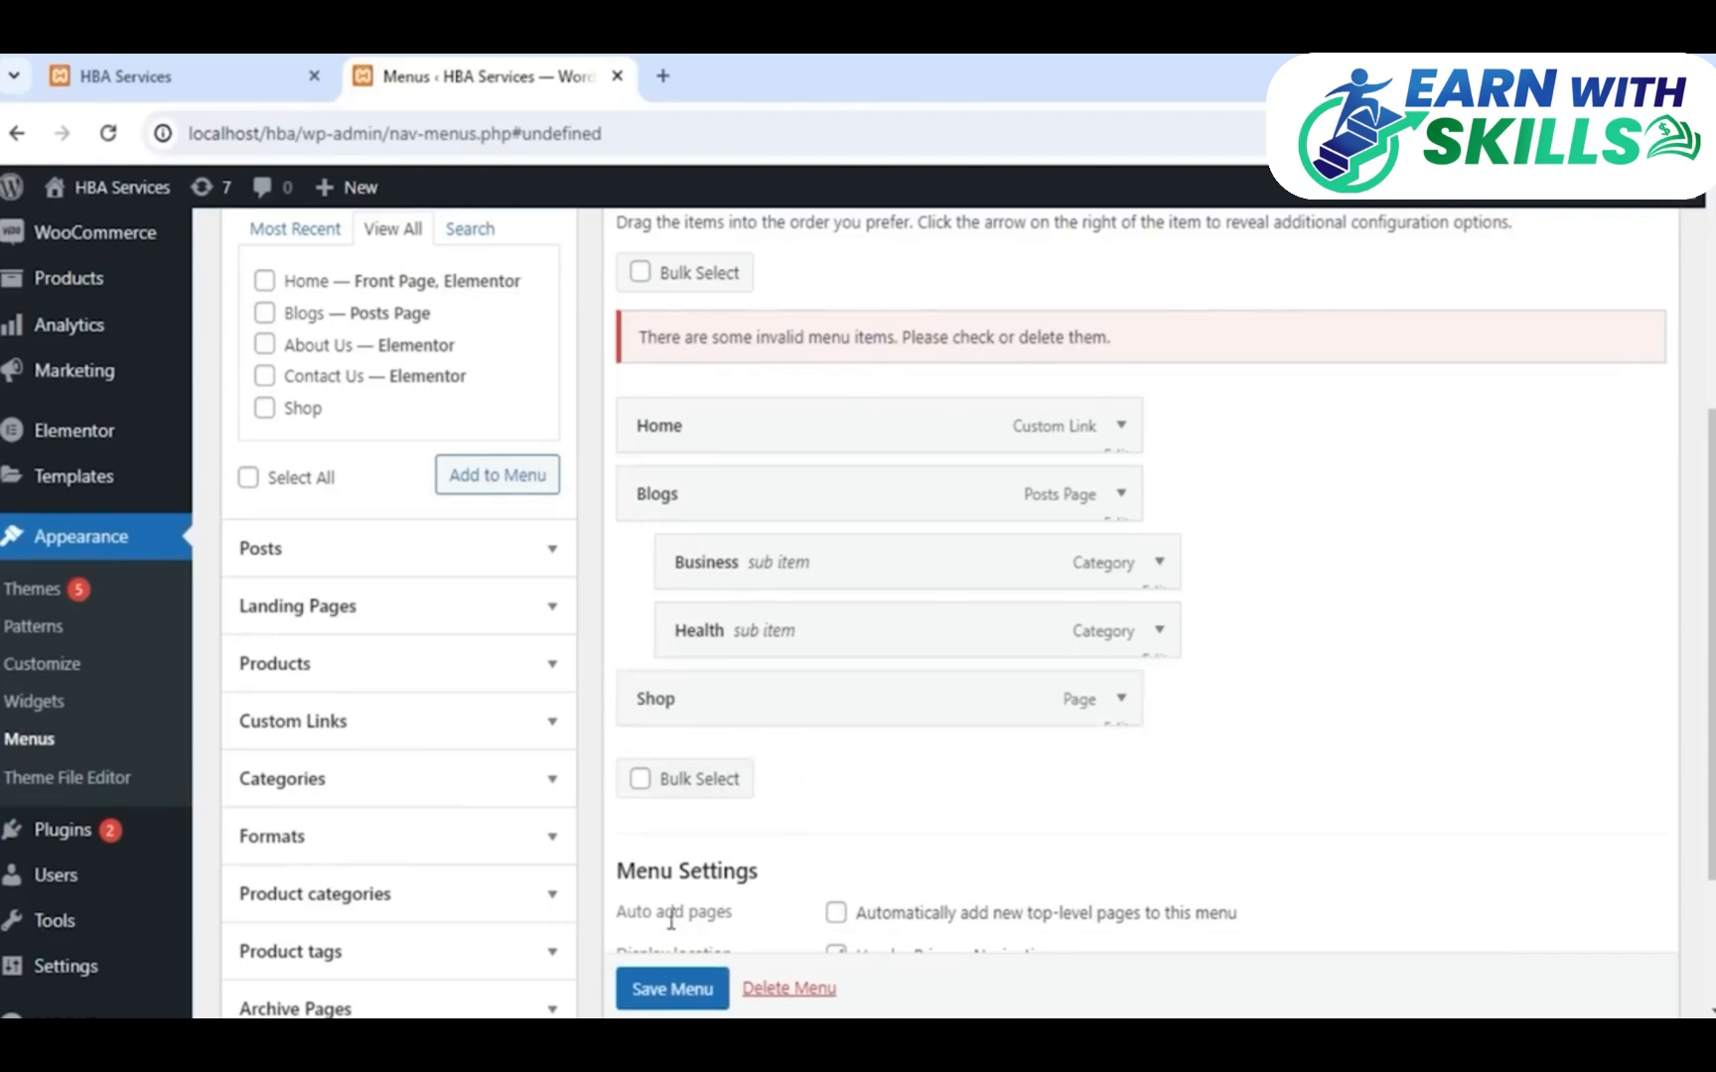
Save the Main Menu with Shop as a top-level item
scroll(667, 924, "down", 1)
left_click(660, 998)
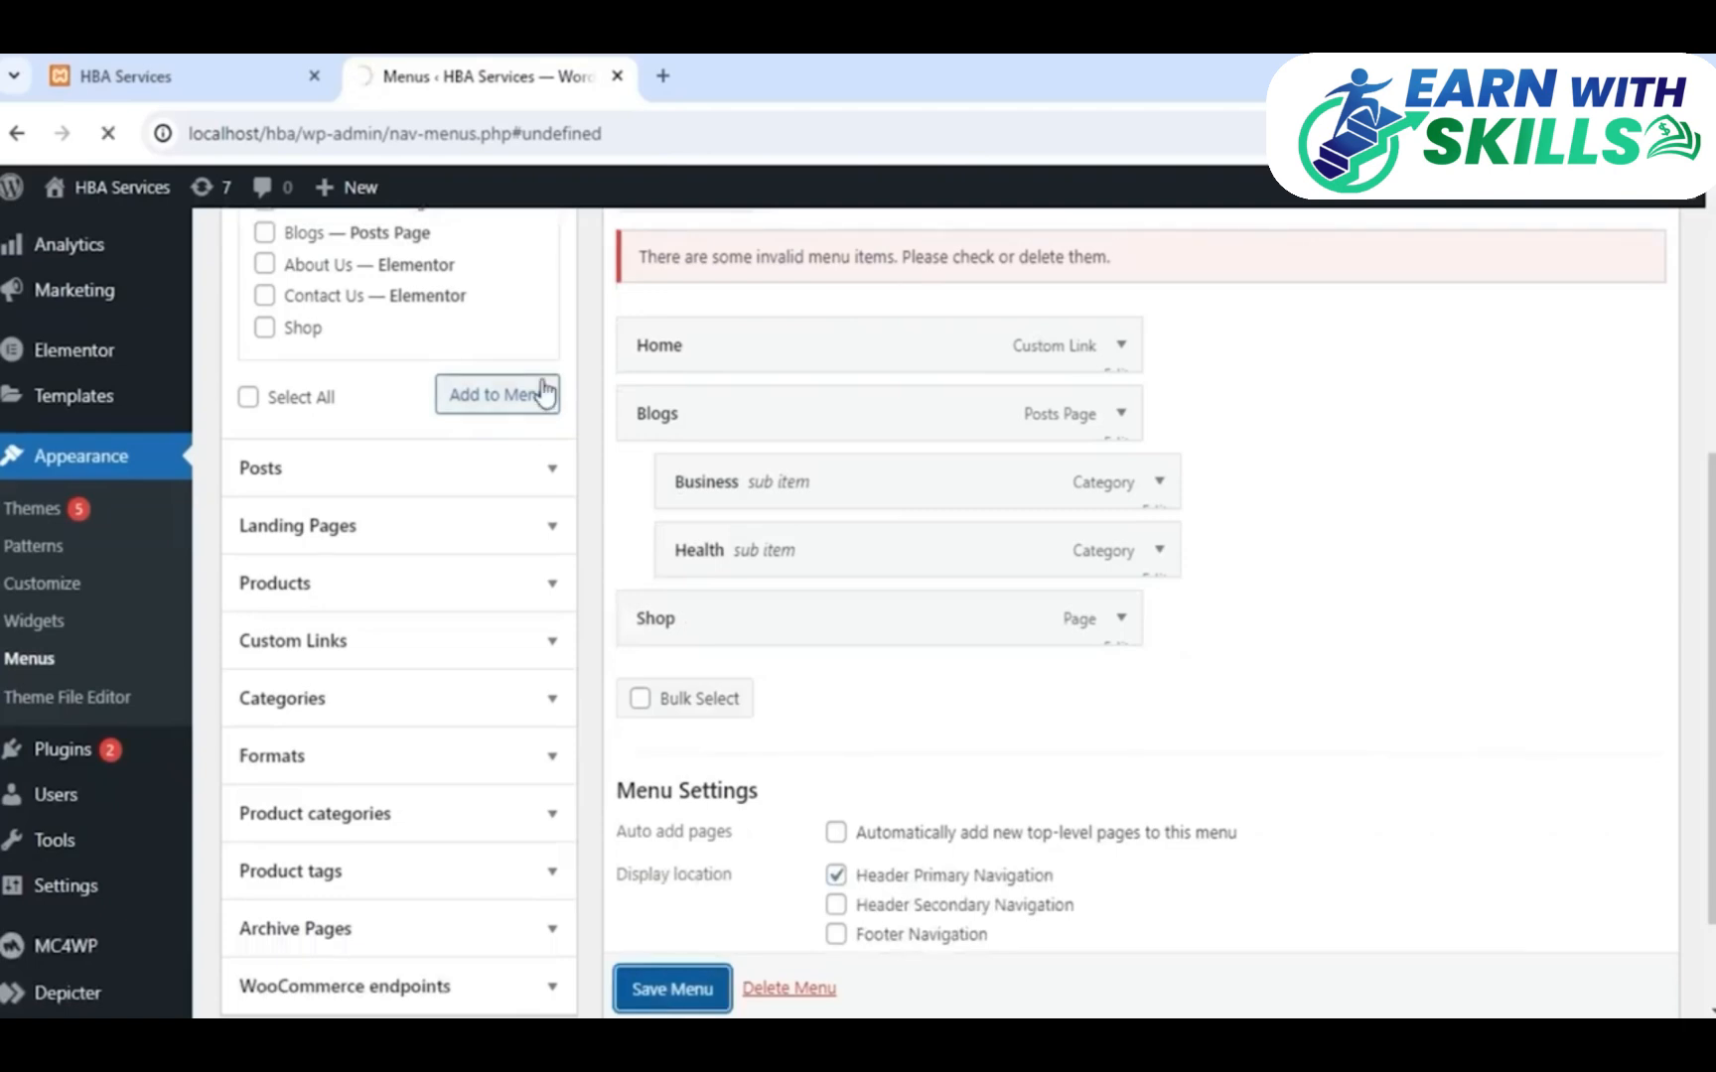
left_click(294, 60)
left_click(429, 62)
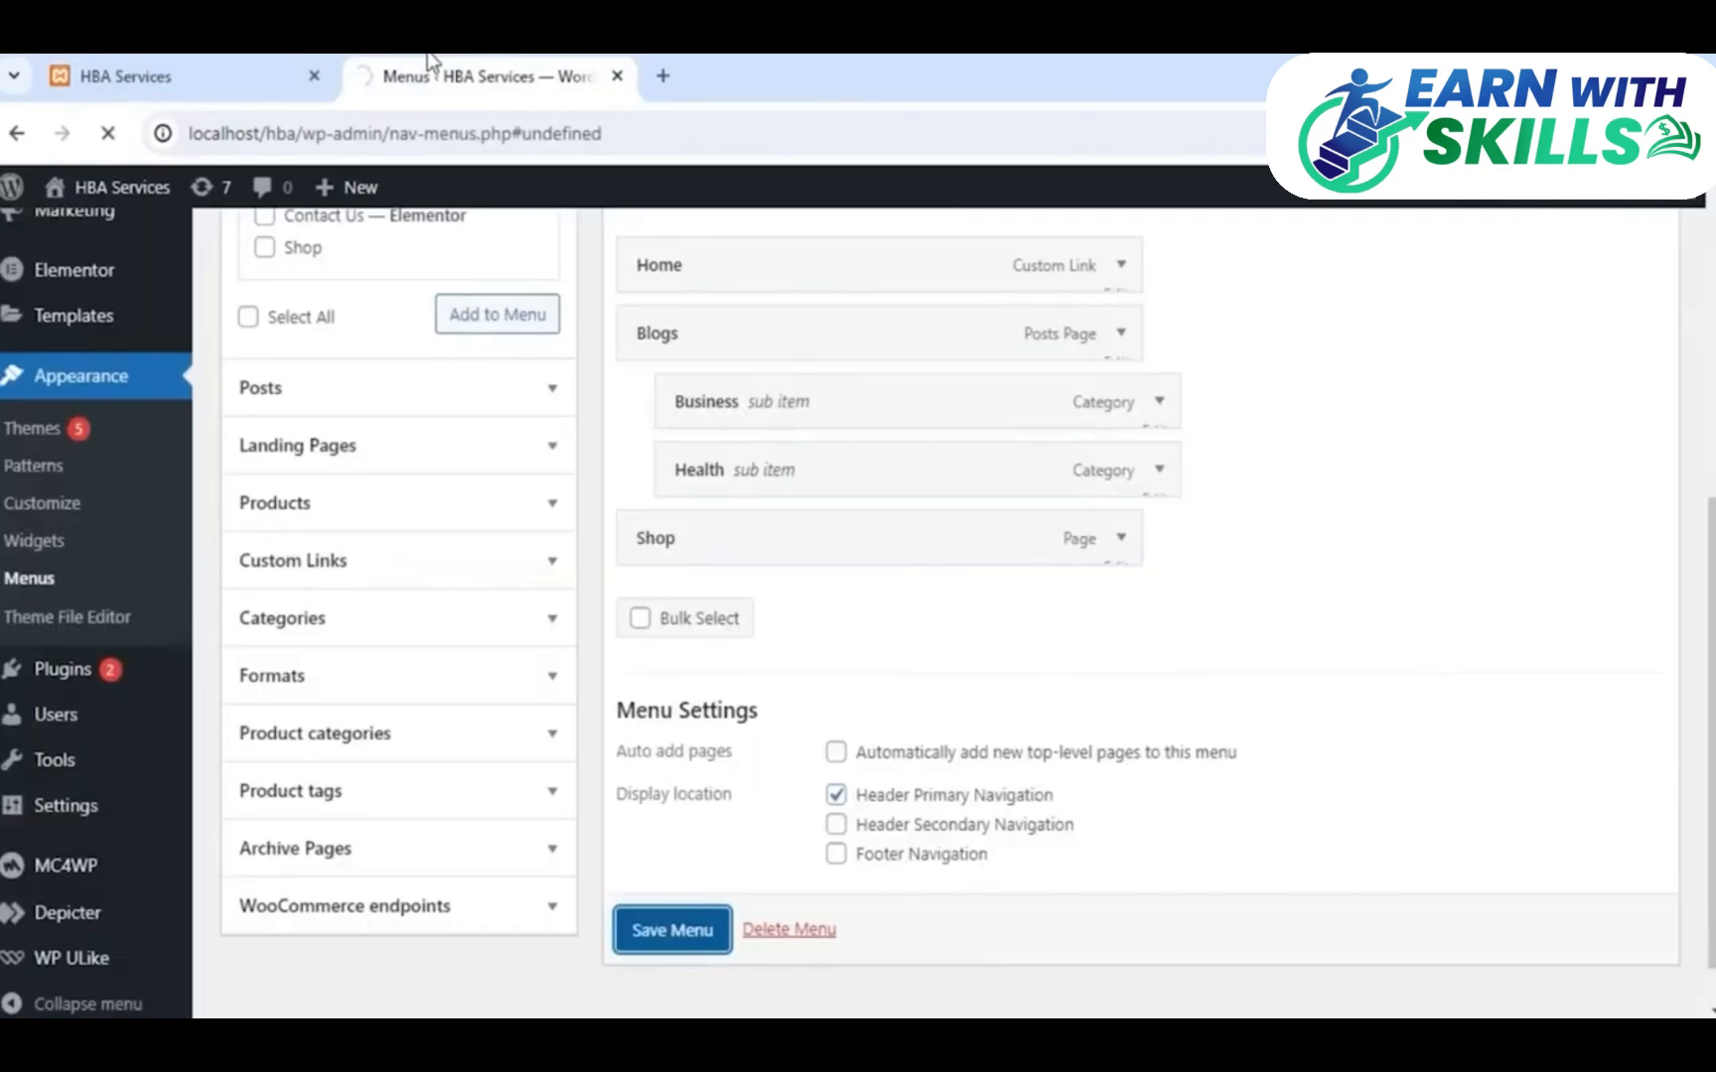
Reload the site's home page and follow the Shop link in its header navigation
left_click(238, 62)
left_click(107, 133)
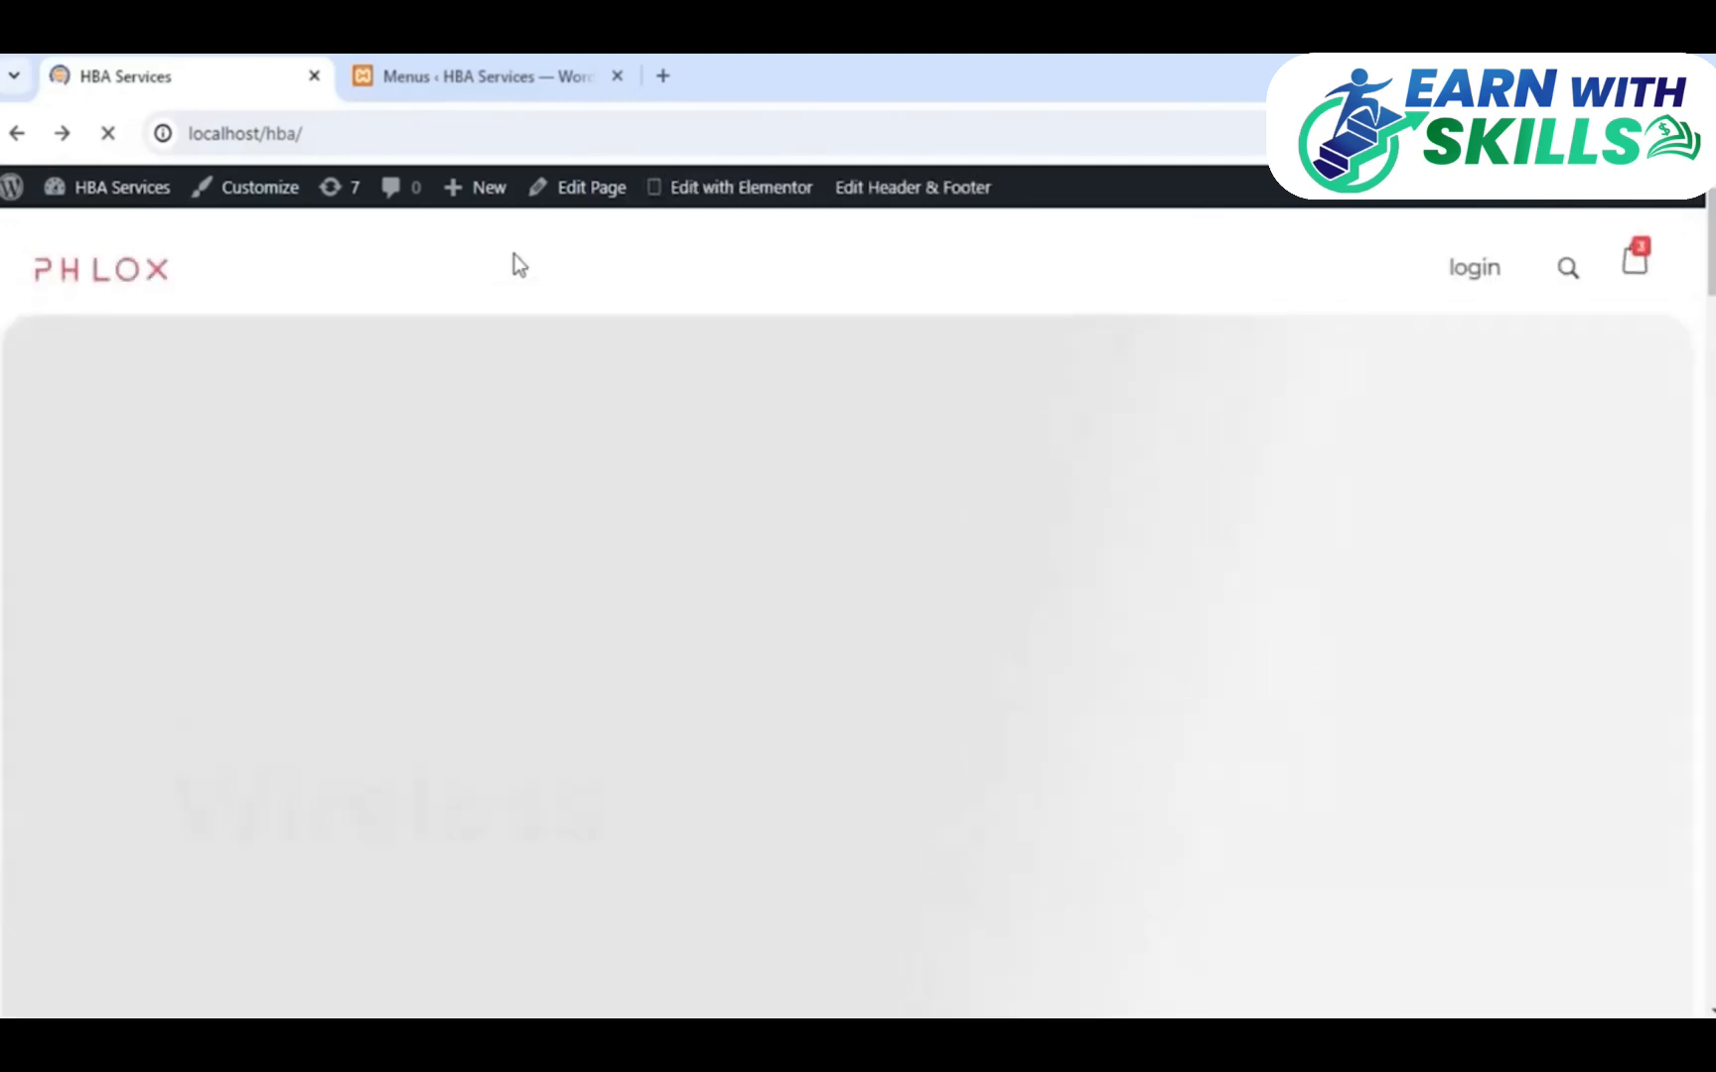
left_click(489, 282)
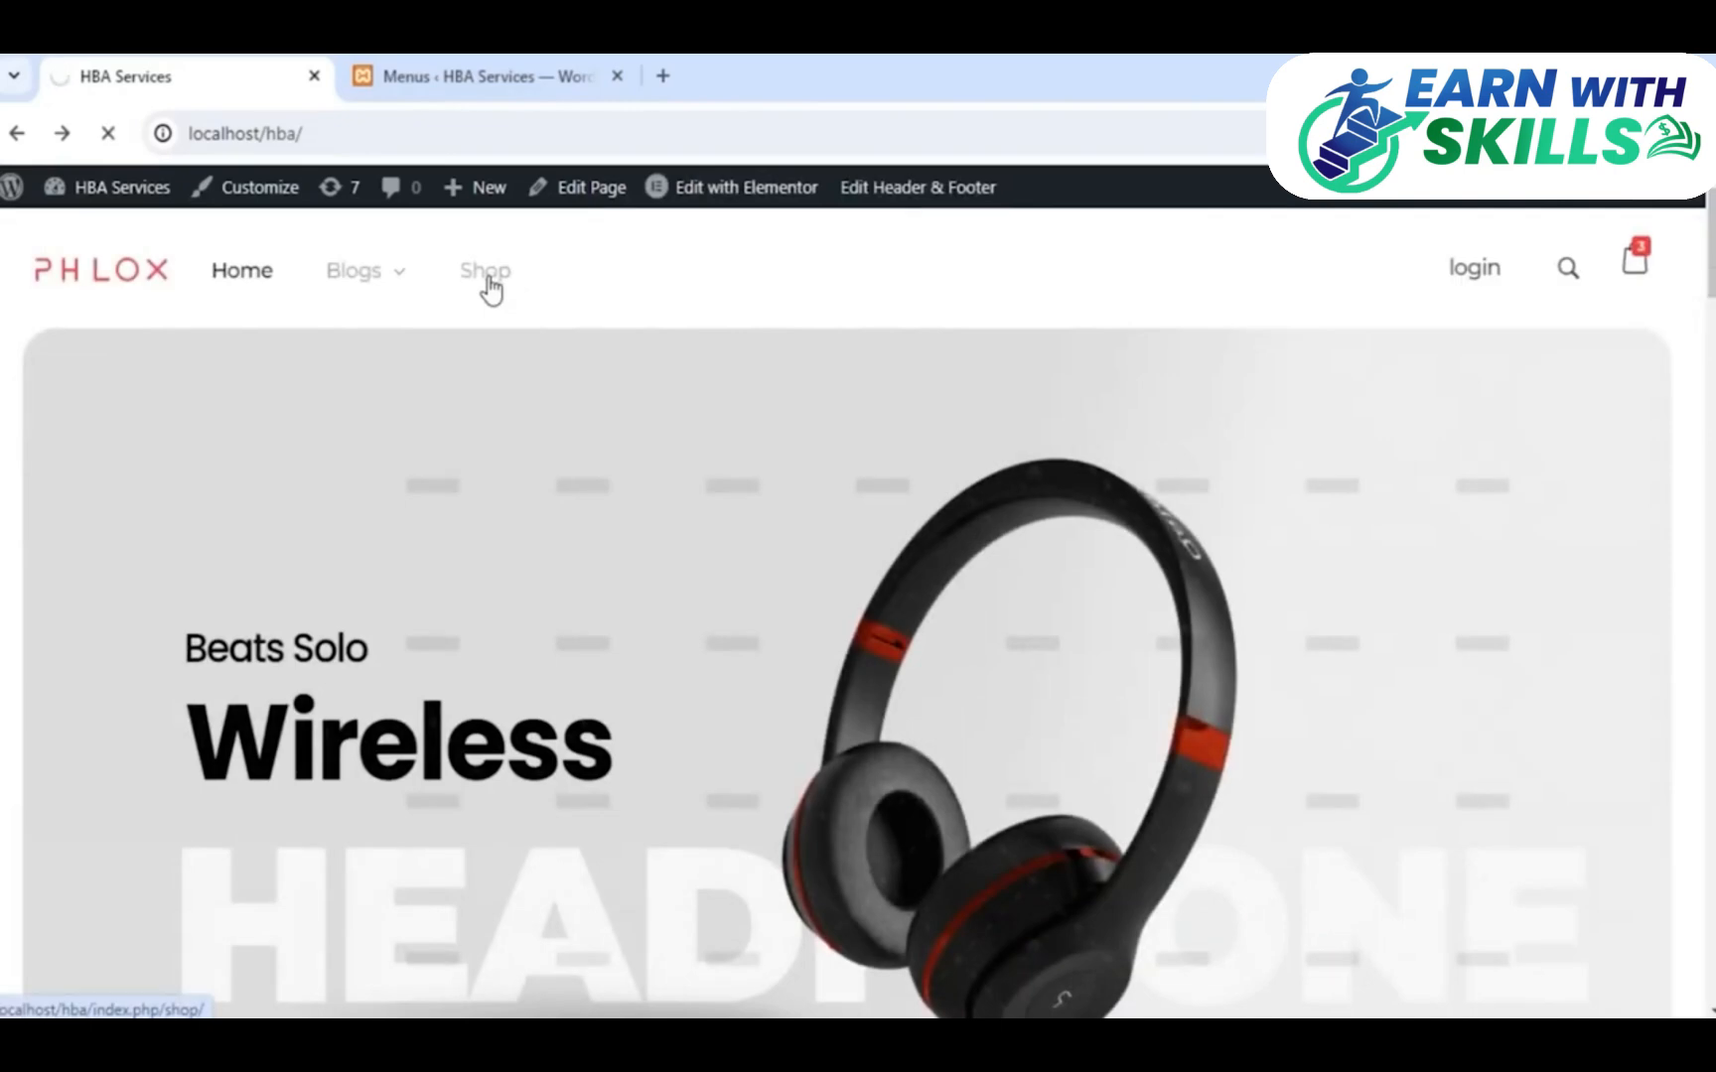
Examine the Shop page's product listing, categories and price filter, and compare its header with the saved Main Menu structure
left_click(493, 71)
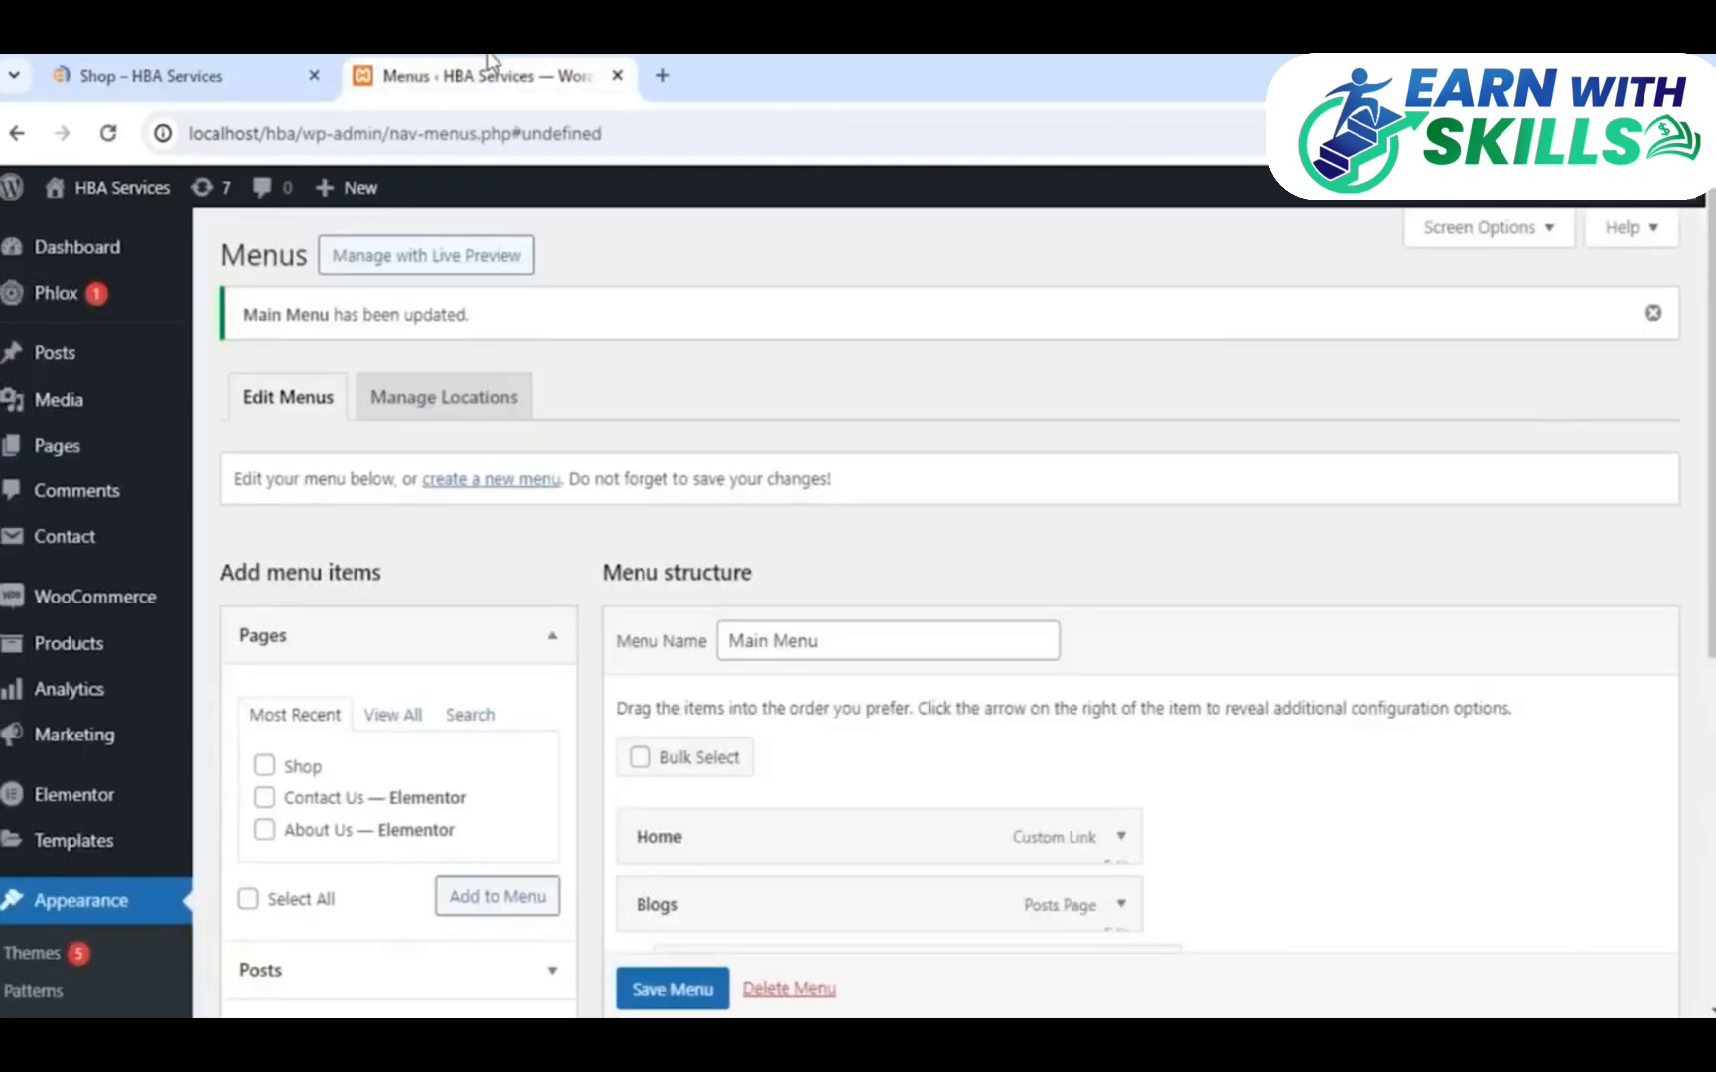
mouse_move(110, 415)
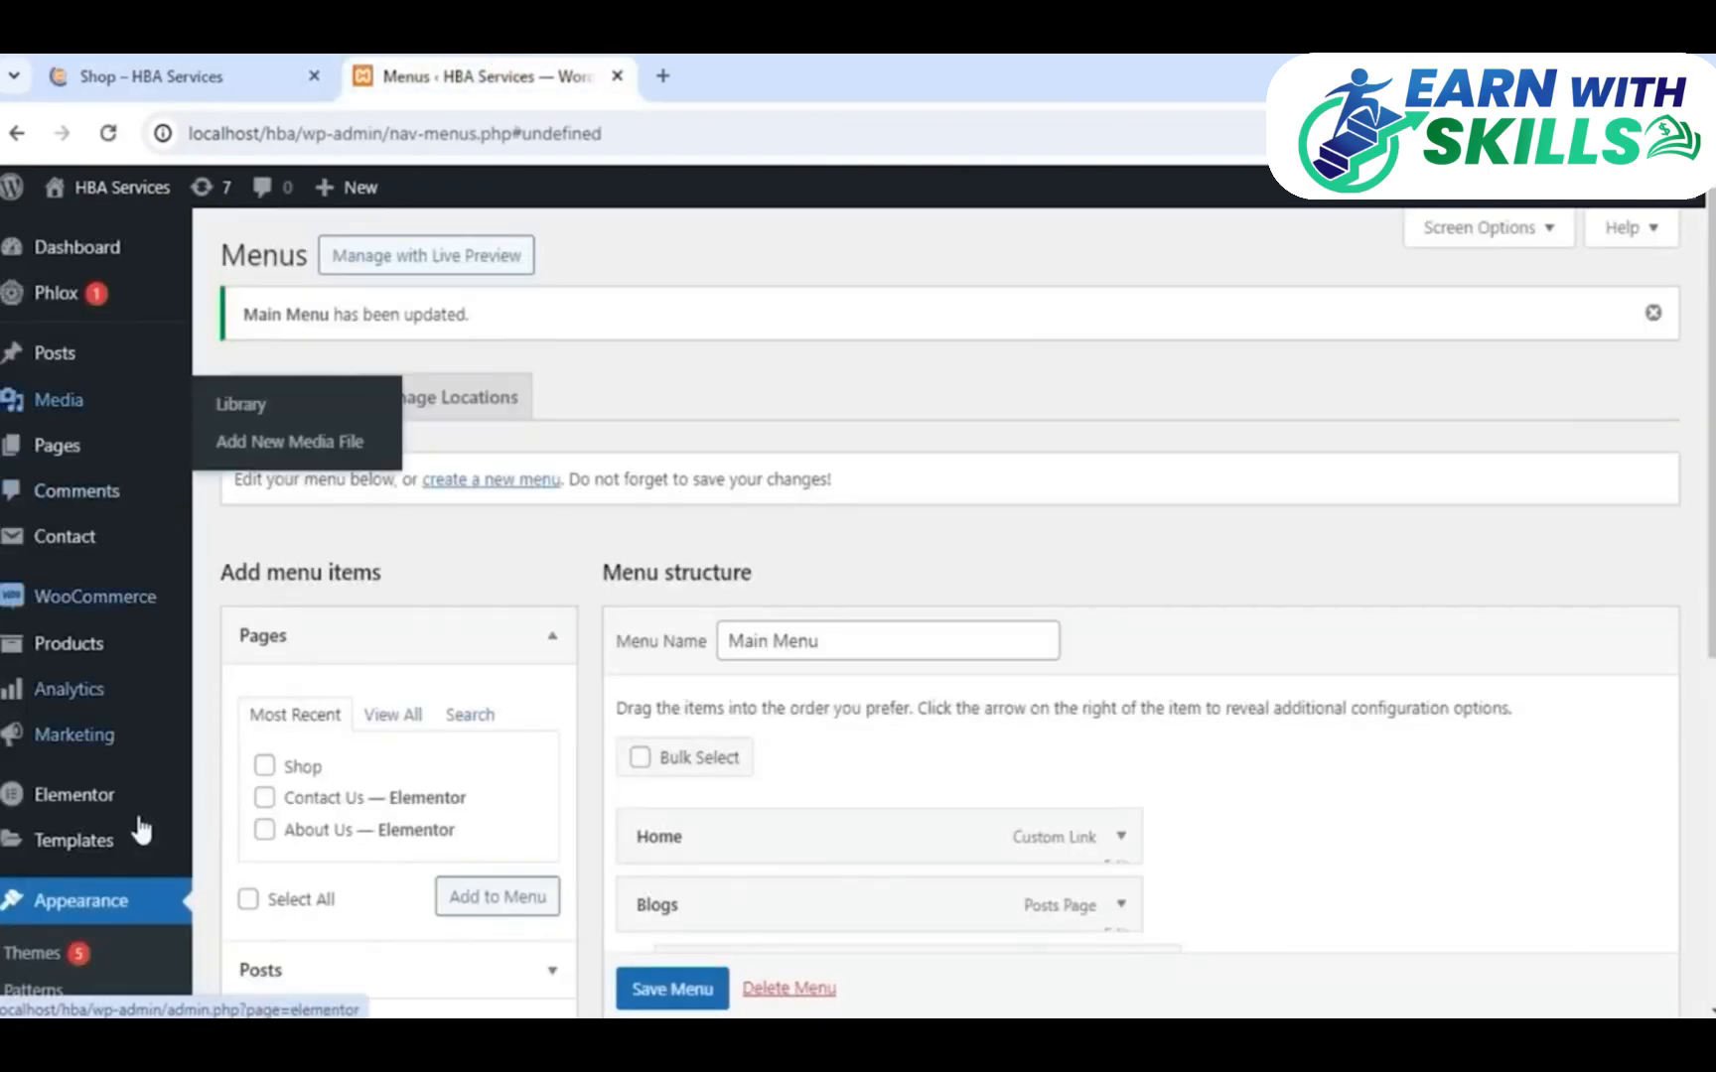
left_click(182, 62)
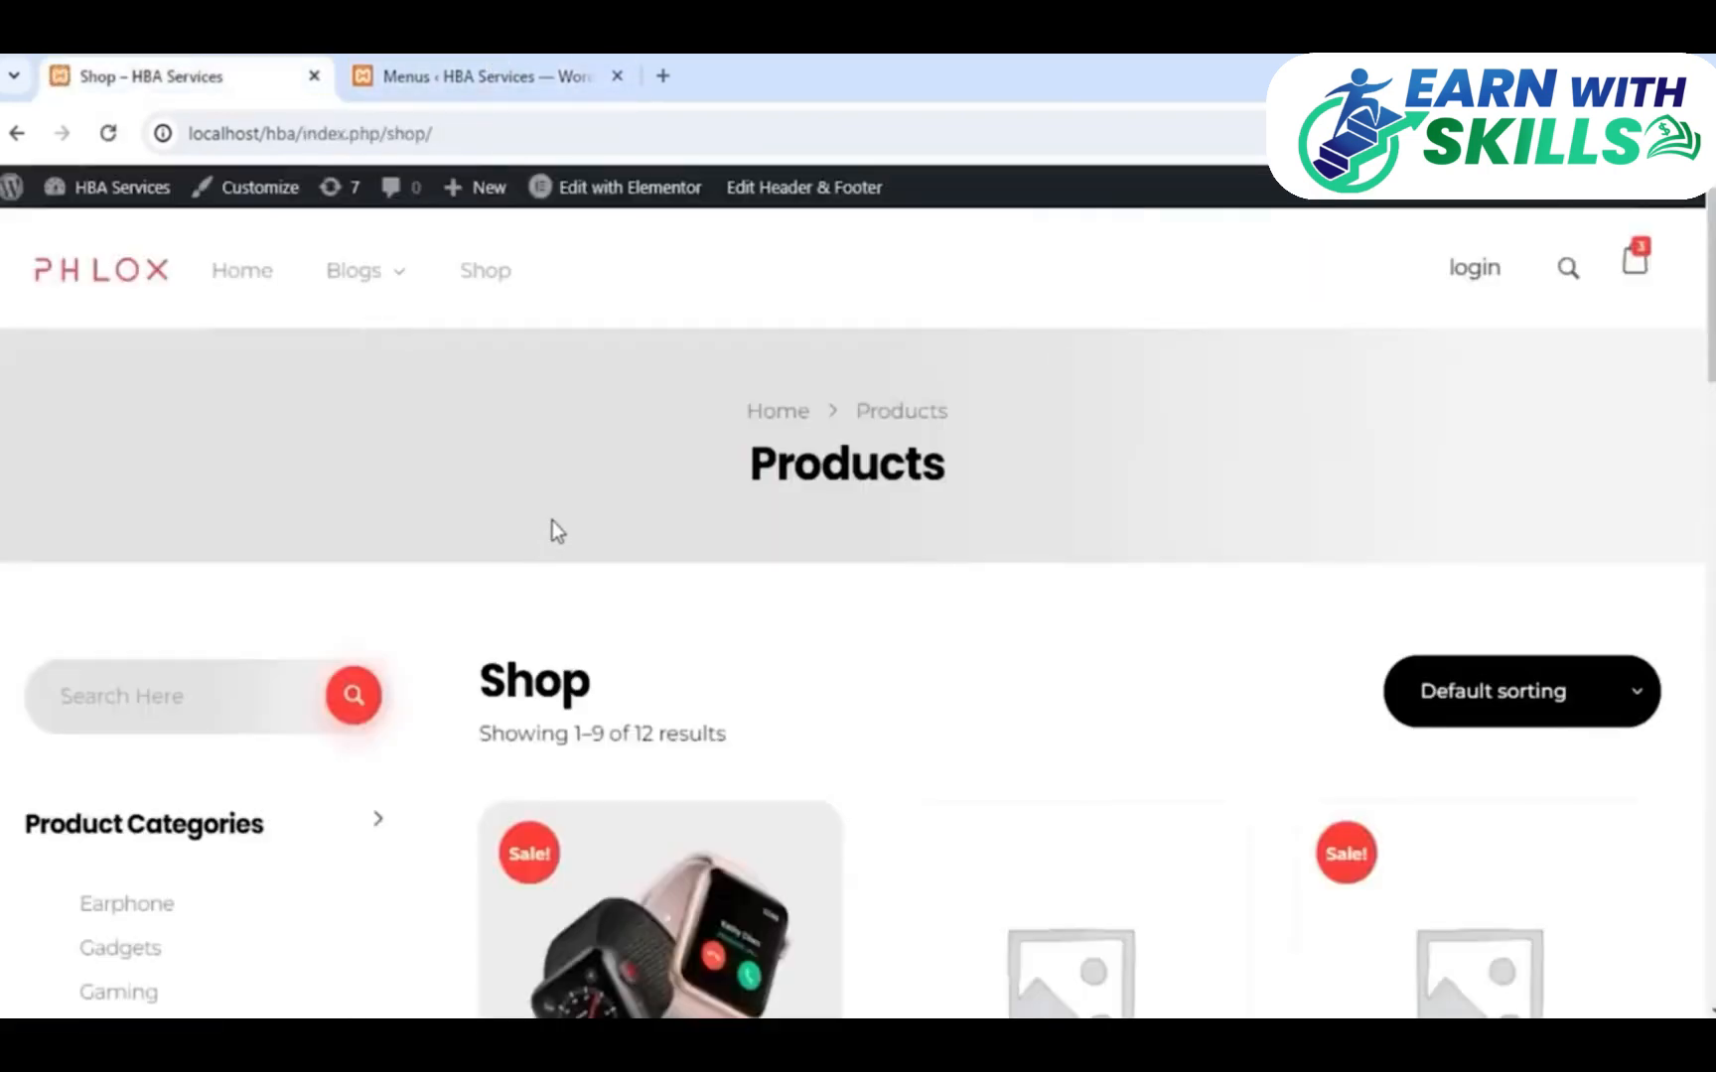
scroll(552, 510, "down", 5)
scroll(650, 536, "up", 1)
left_click(400, 59)
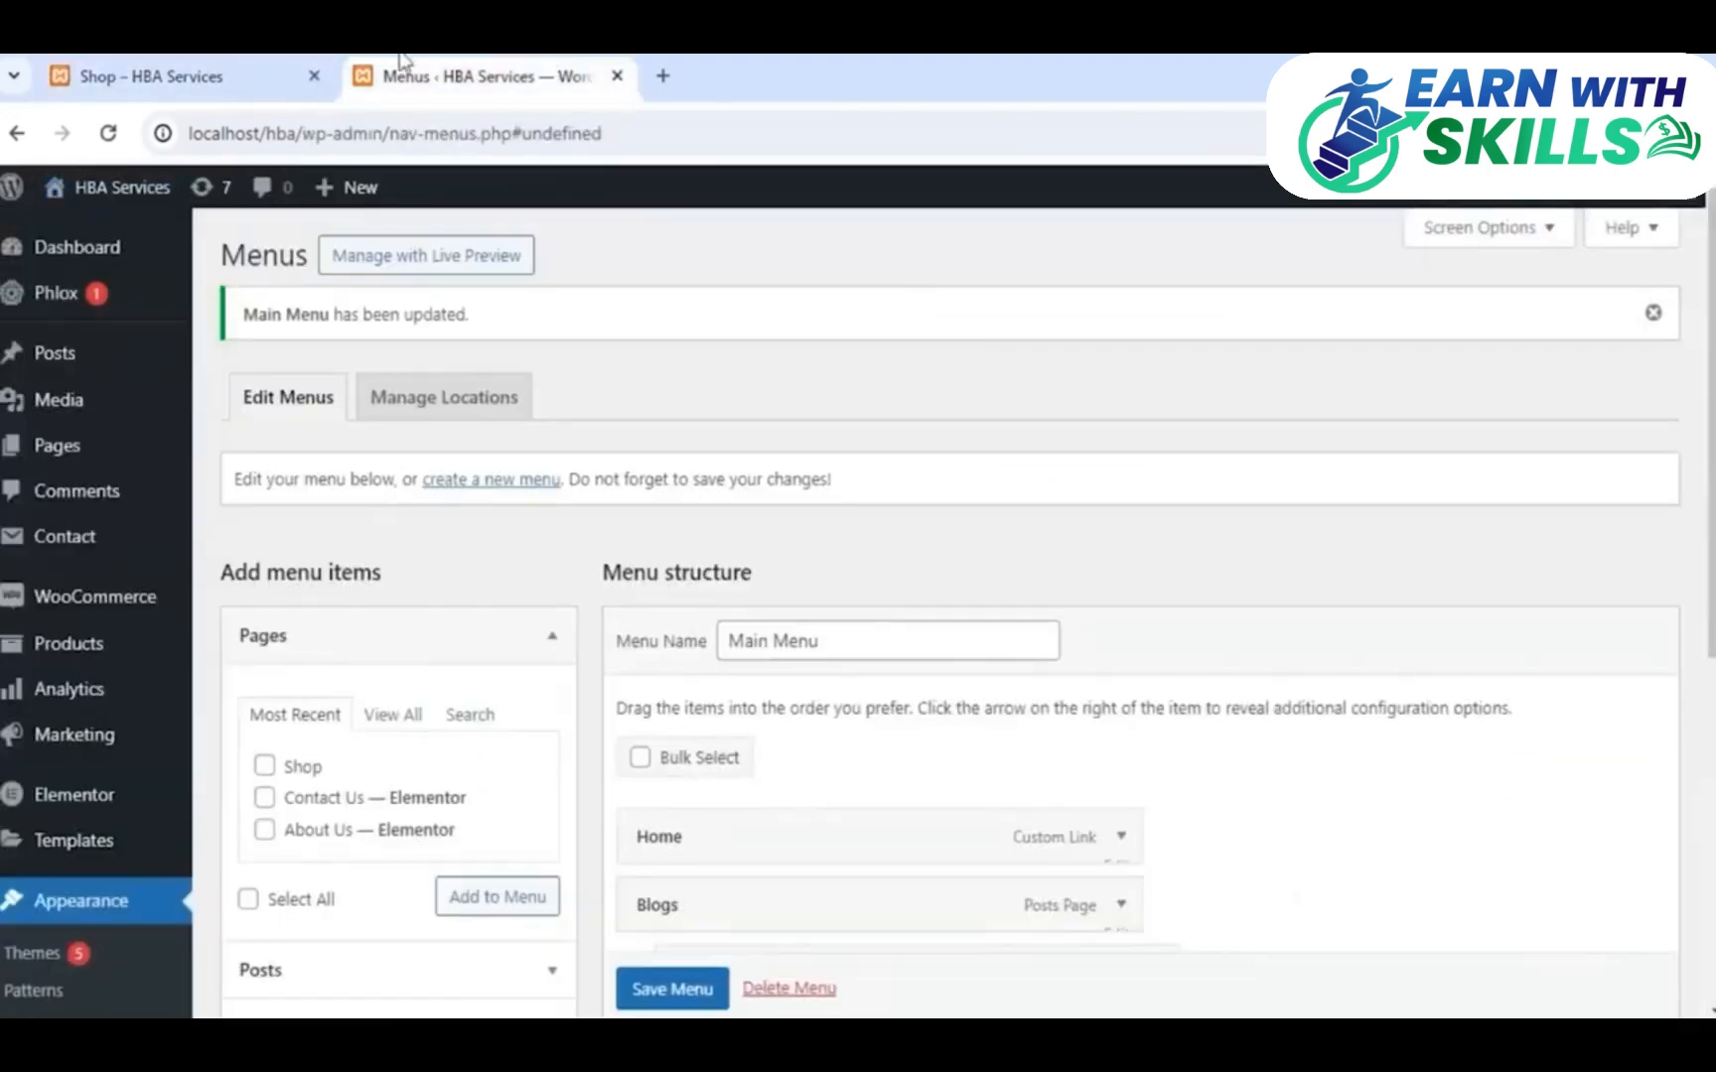
left_click(248, 63)
key("ctrl+Tab")
scroll(165, 487, "down", 4)
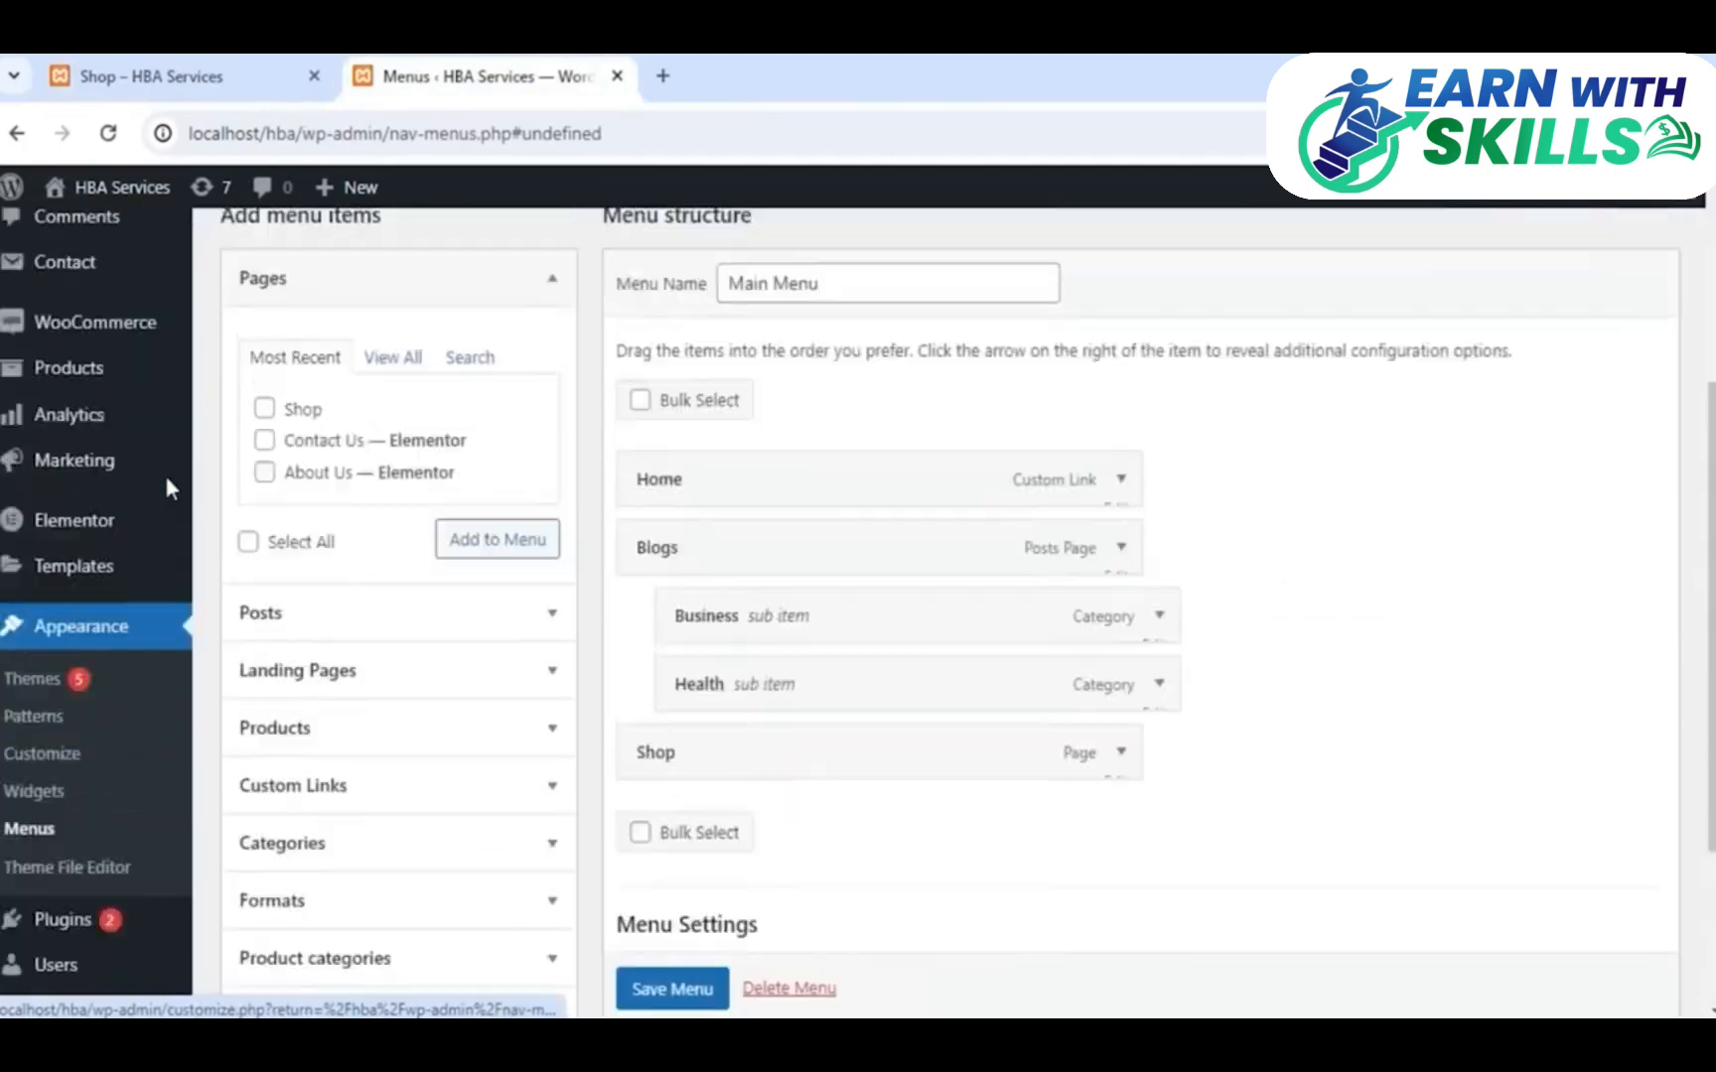
left_click(204, 75)
left_click(427, 75)
left_click(169, 75)
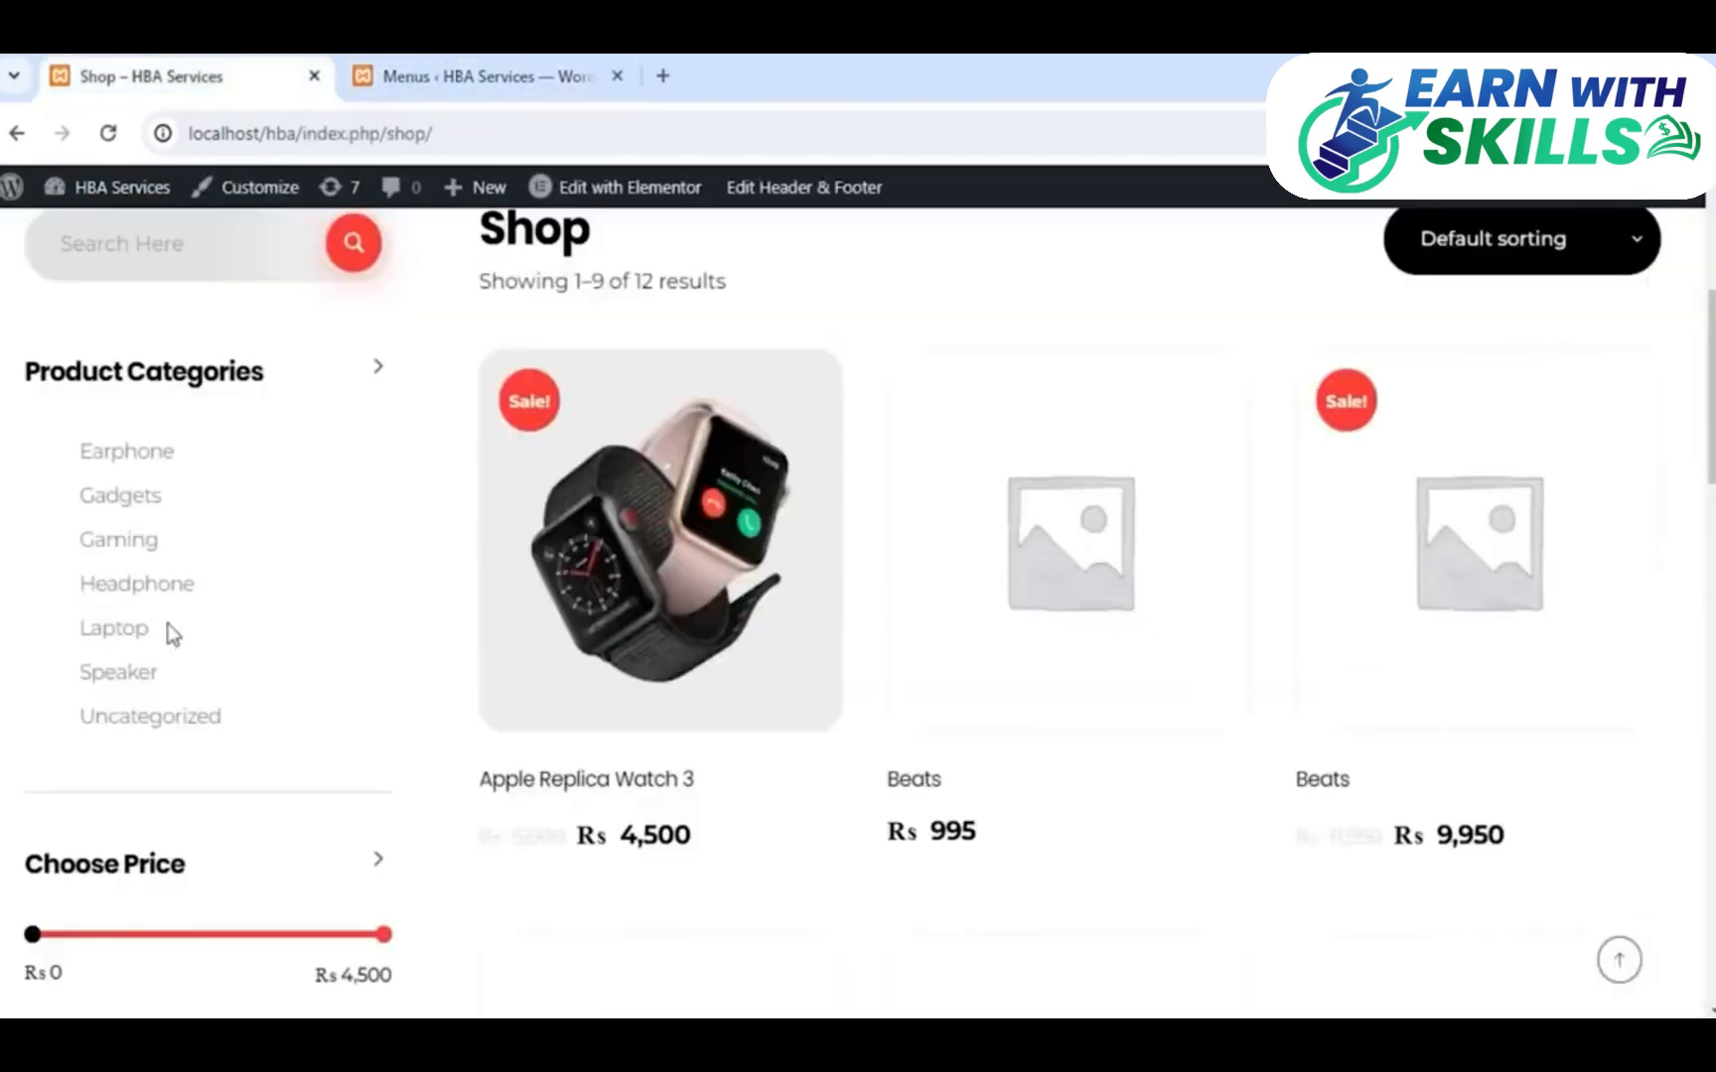
scroll(169, 632, "down", 3)
Open the WooCommerce section of the admin, leaving the menu editor without saving further changes
left_click(392, 76)
scroll(209, 459, "down", 2)
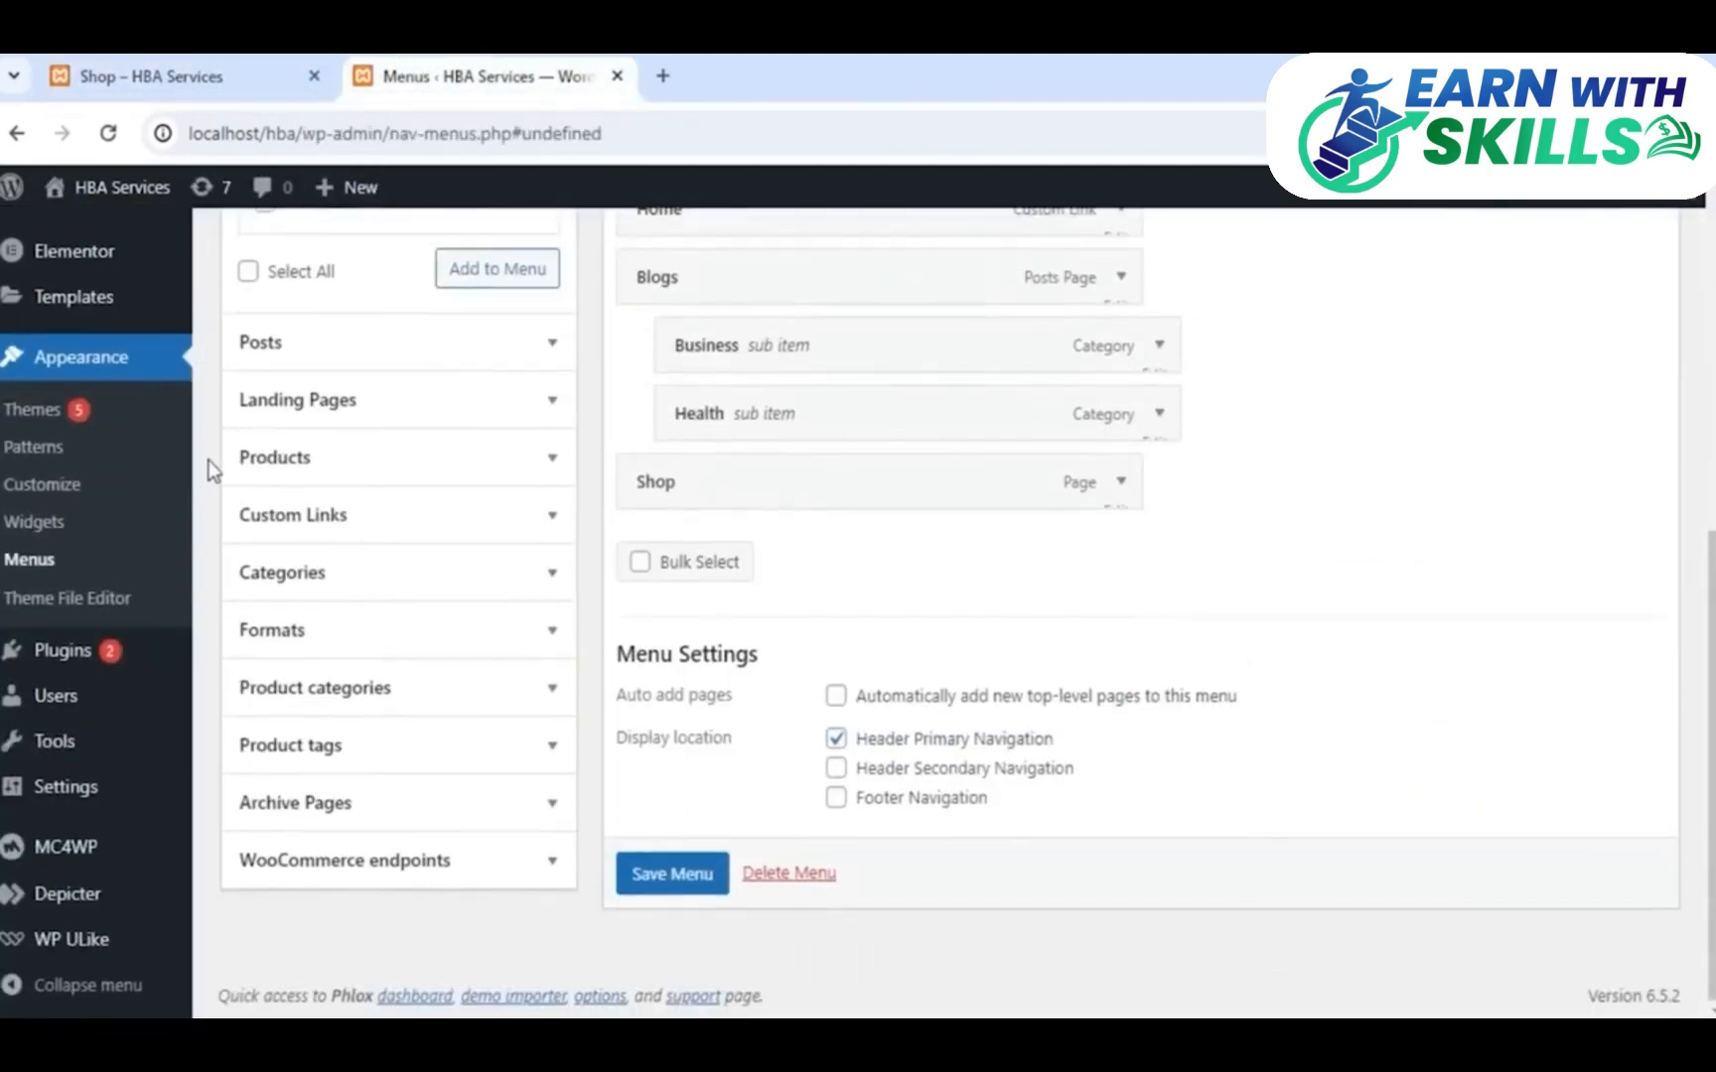
scroll(209, 460, "up", 6)
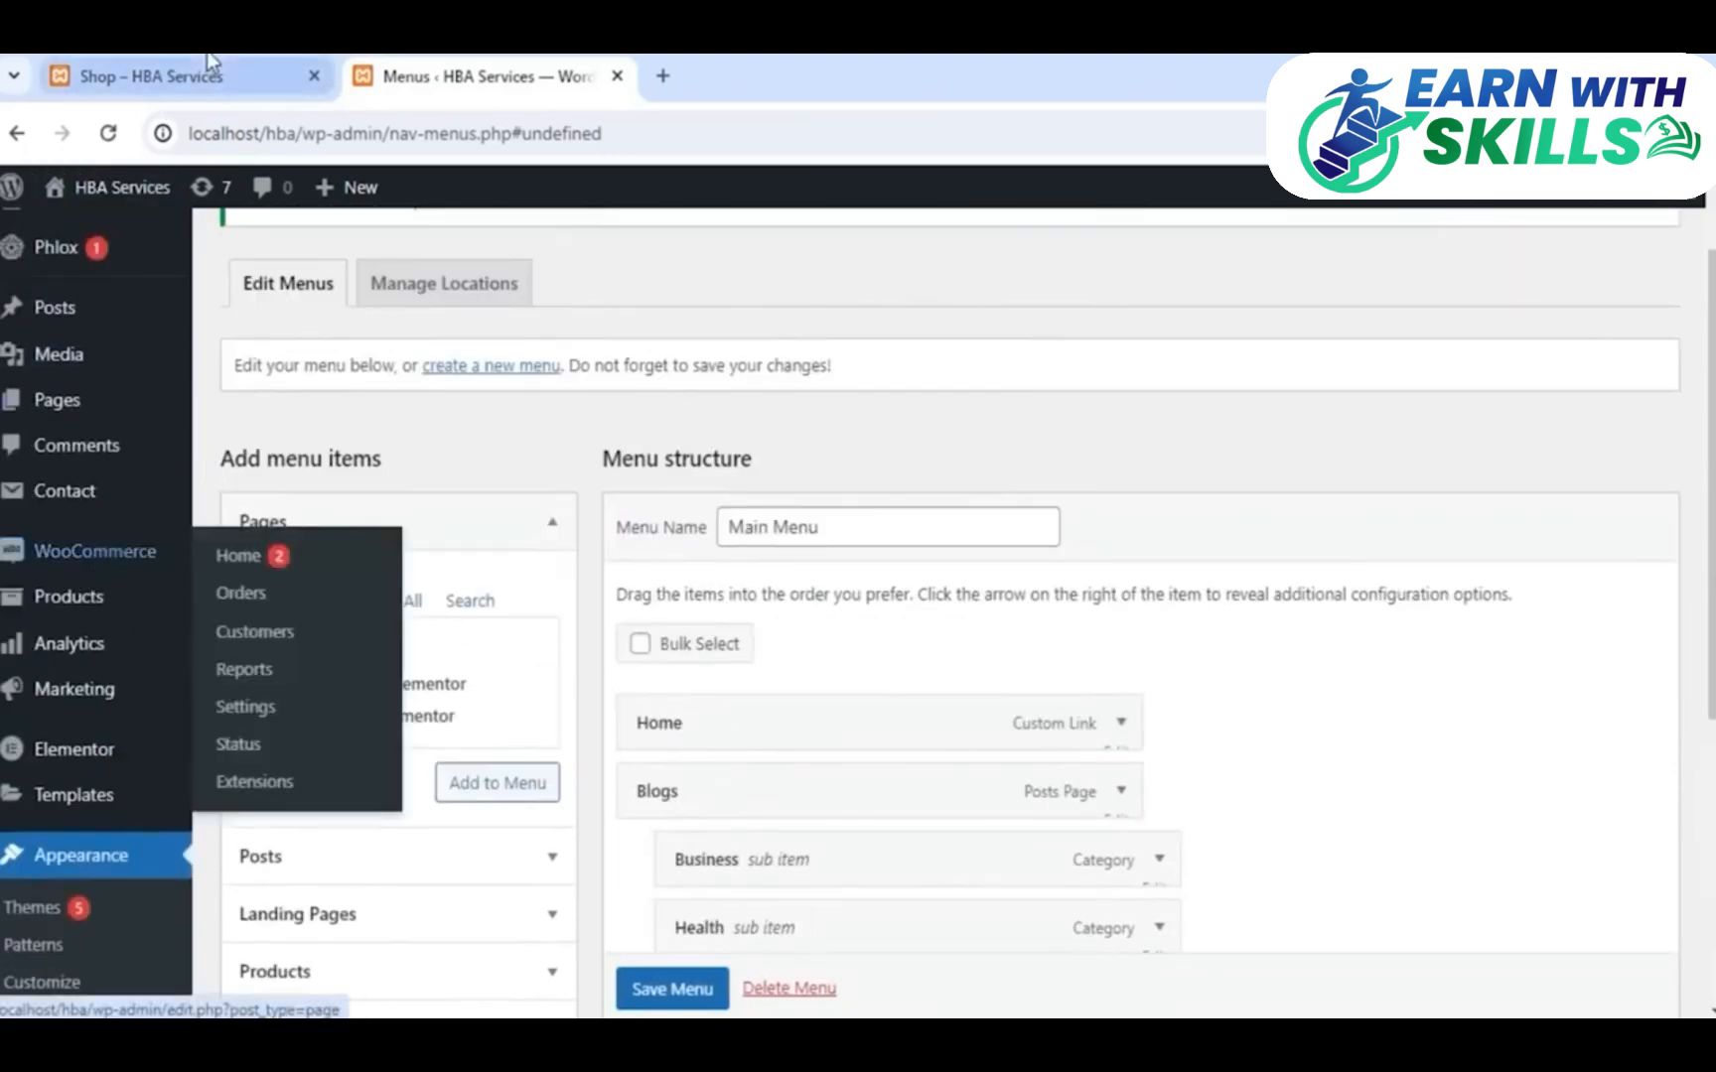
scroll(494, 308, "up", 1)
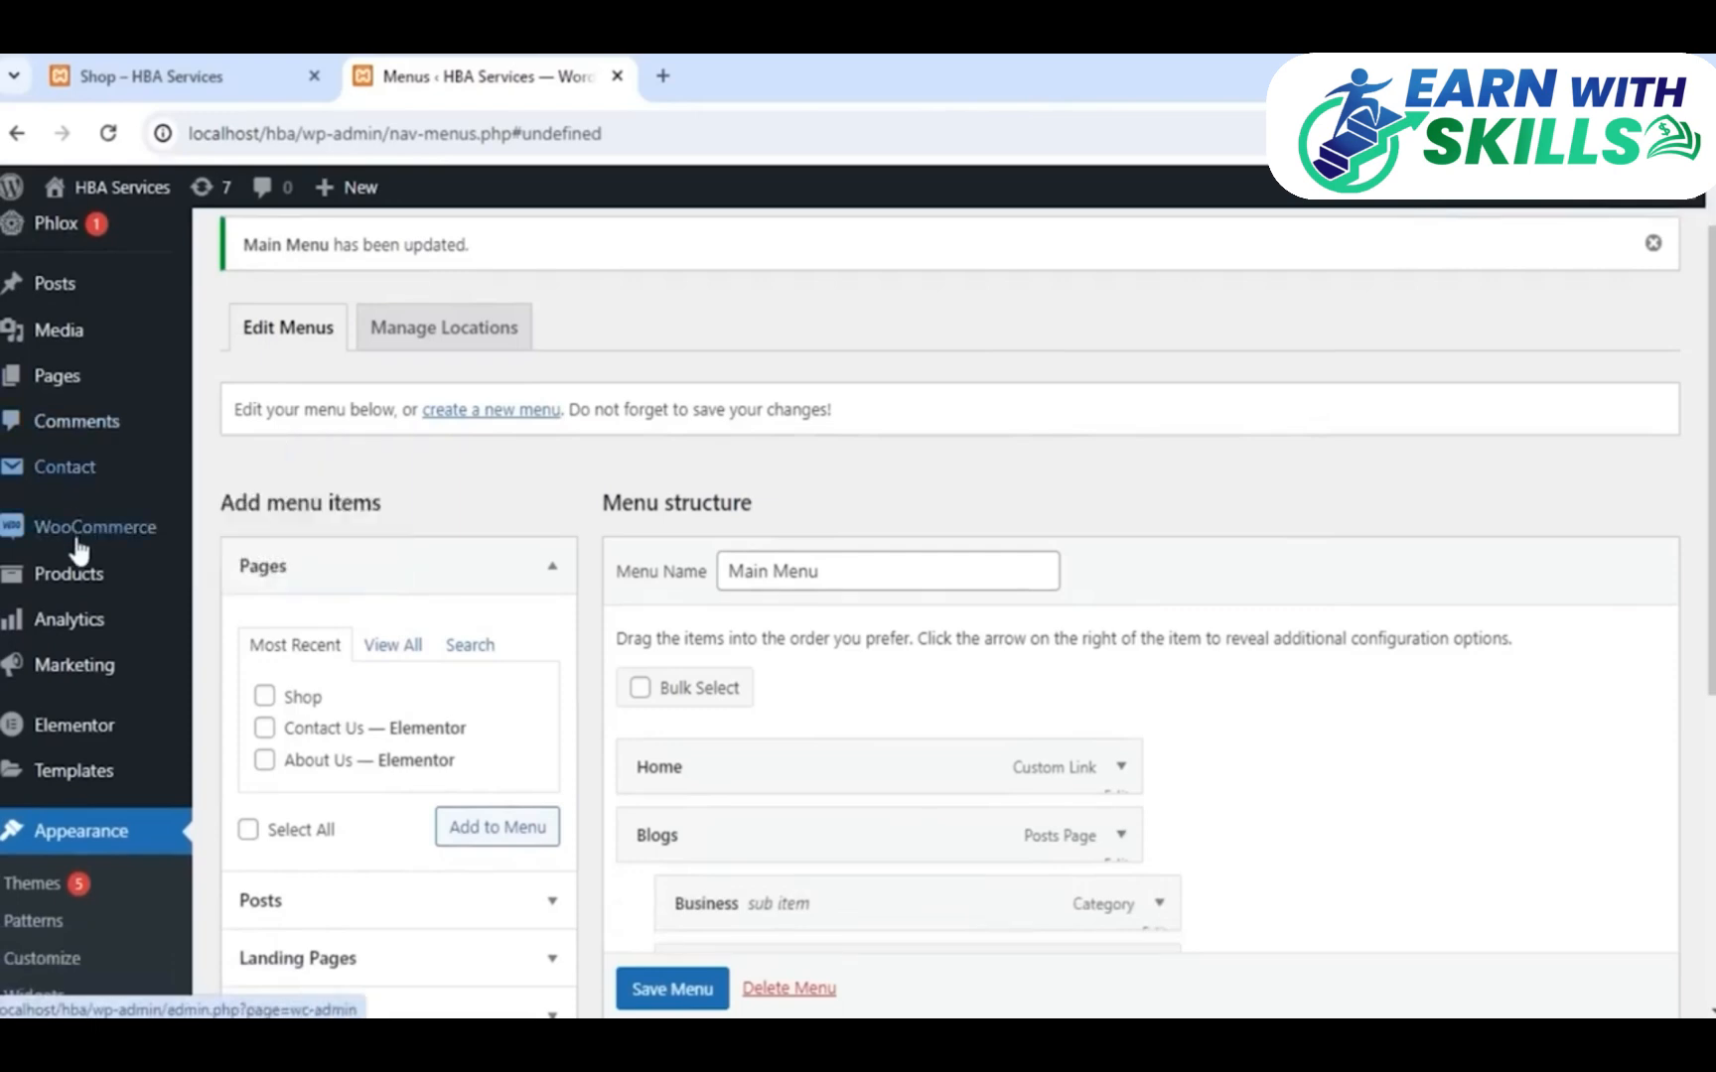
mouse_move(87, 542)
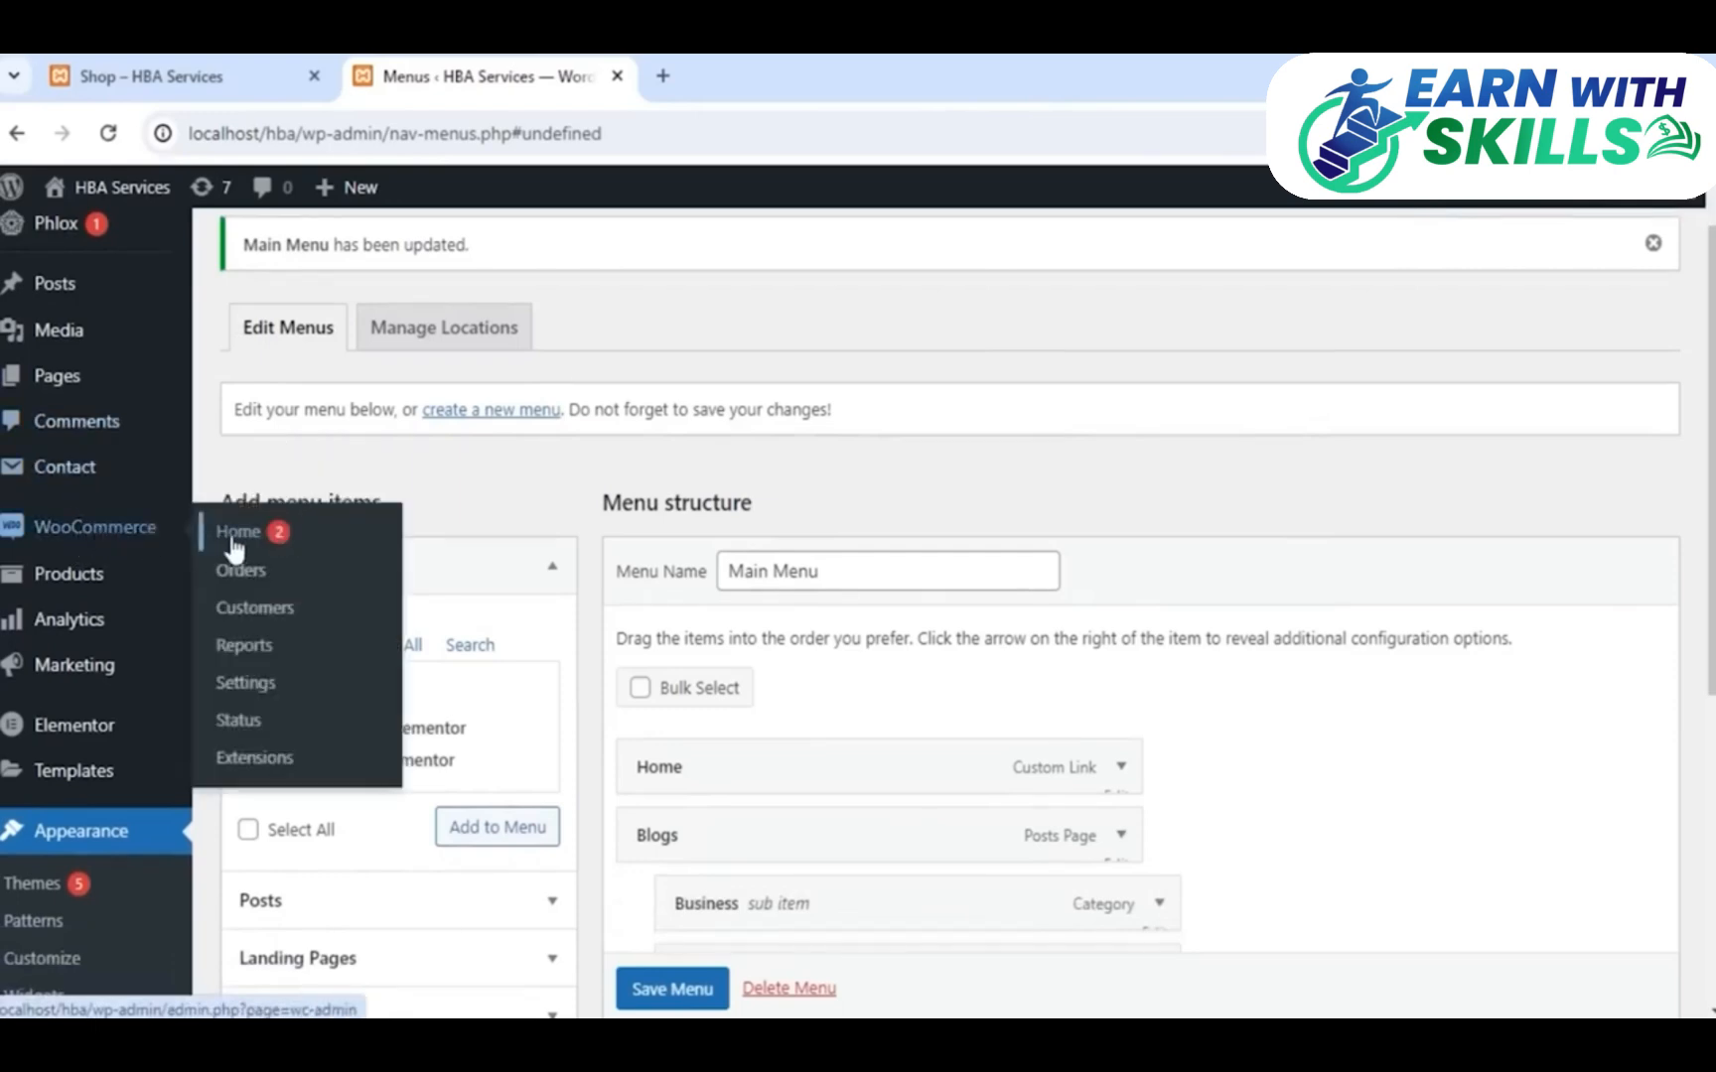
left_click(104, 534)
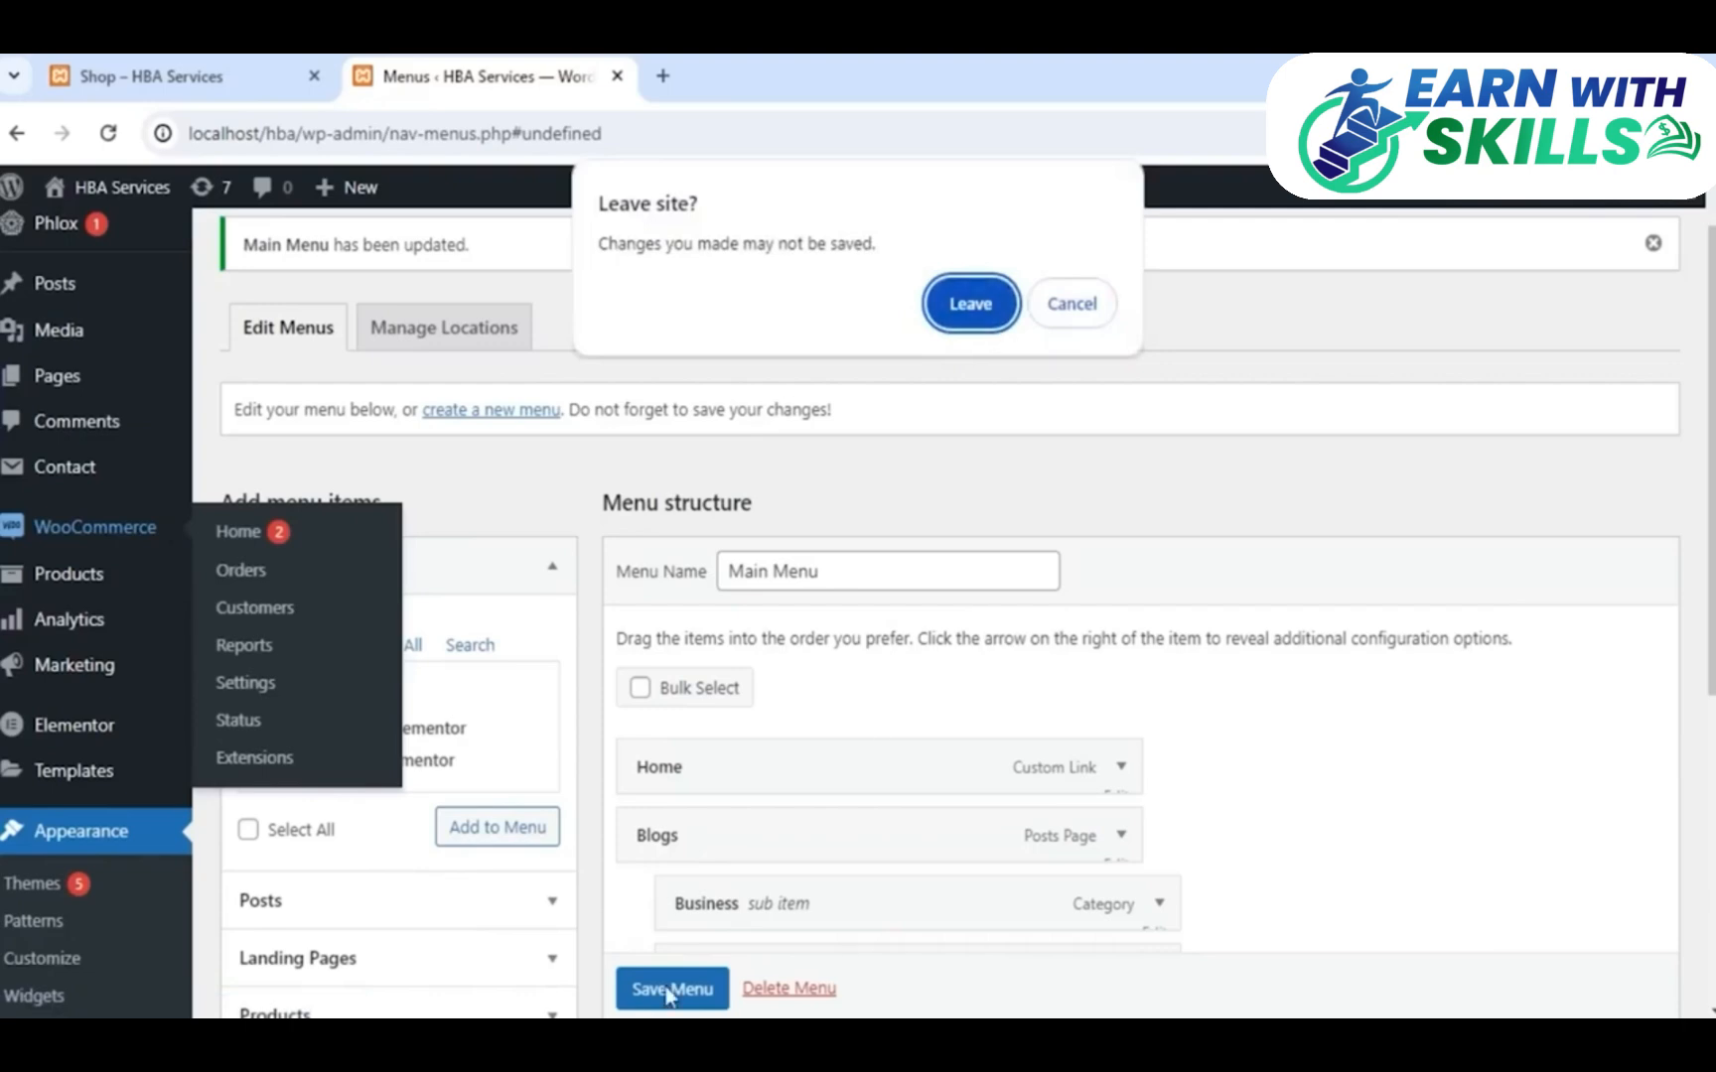
left_click(978, 299)
Look through the products on the site's Shop page, from the first row down to the page numbers
left_click(199, 70)
scroll(606, 291, "down", 1)
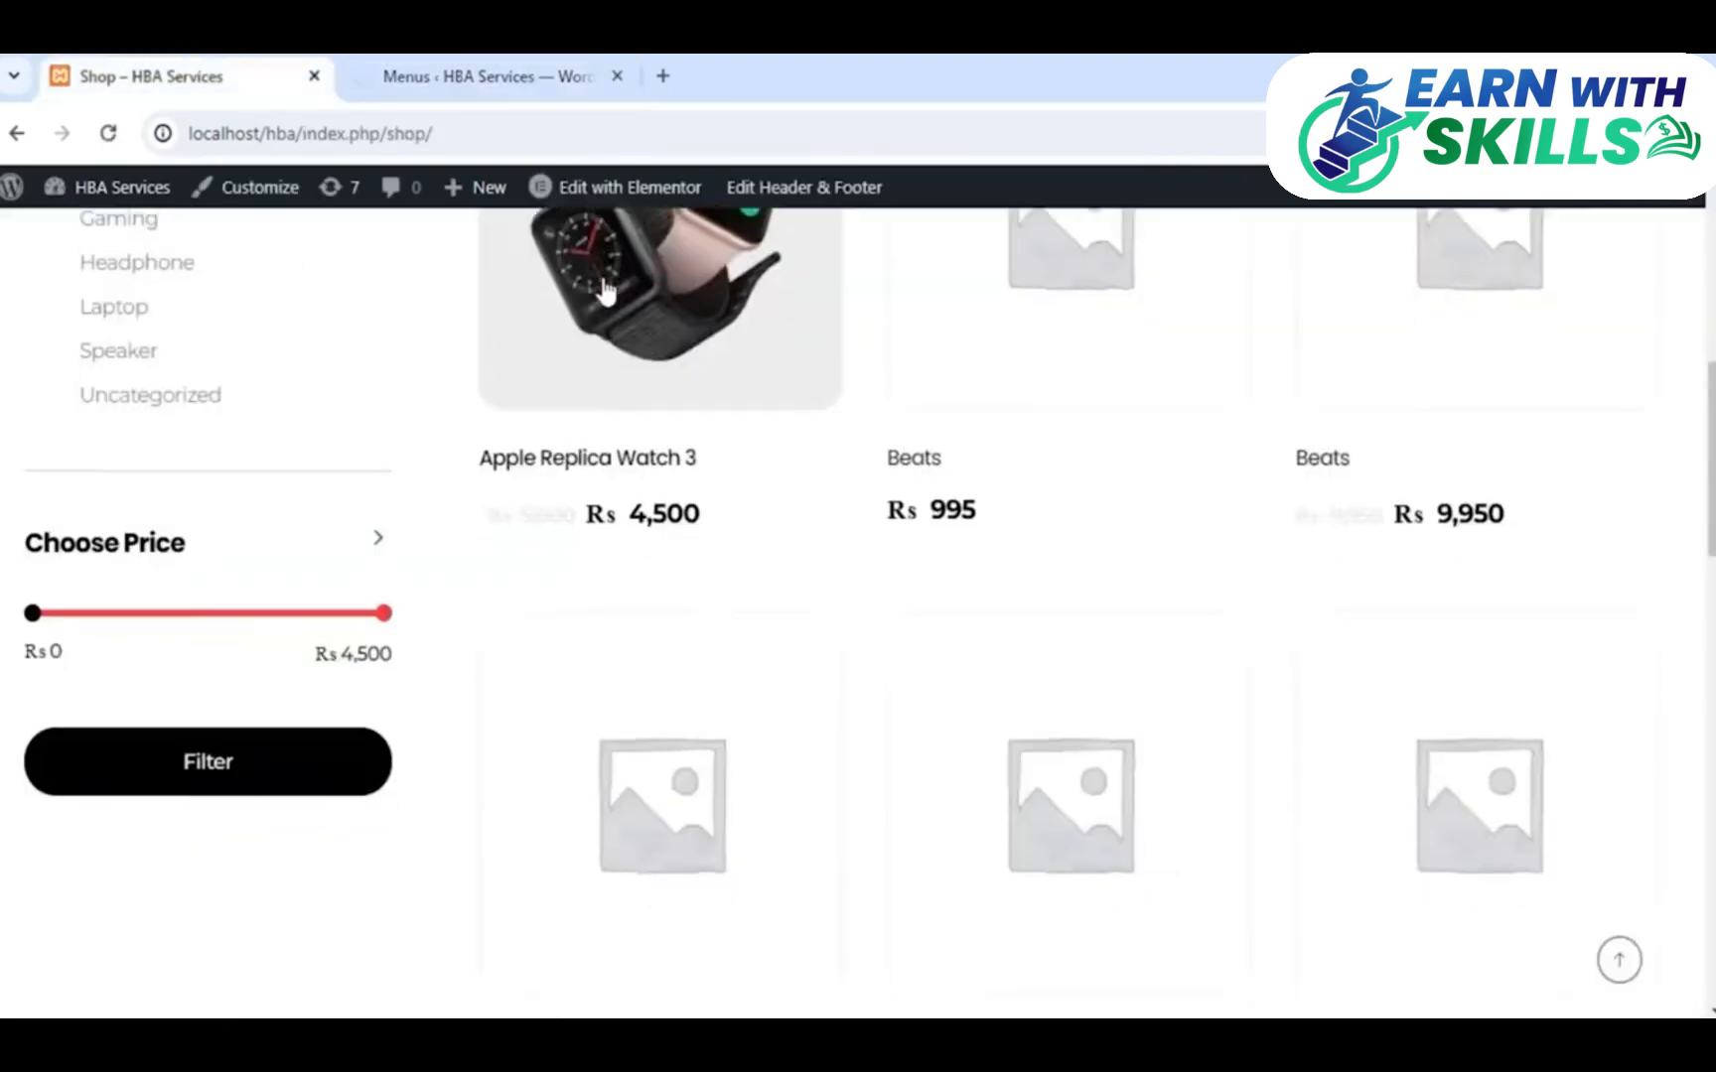
scroll(604, 287, "up", 8)
scroll(603, 287, "down", 7)
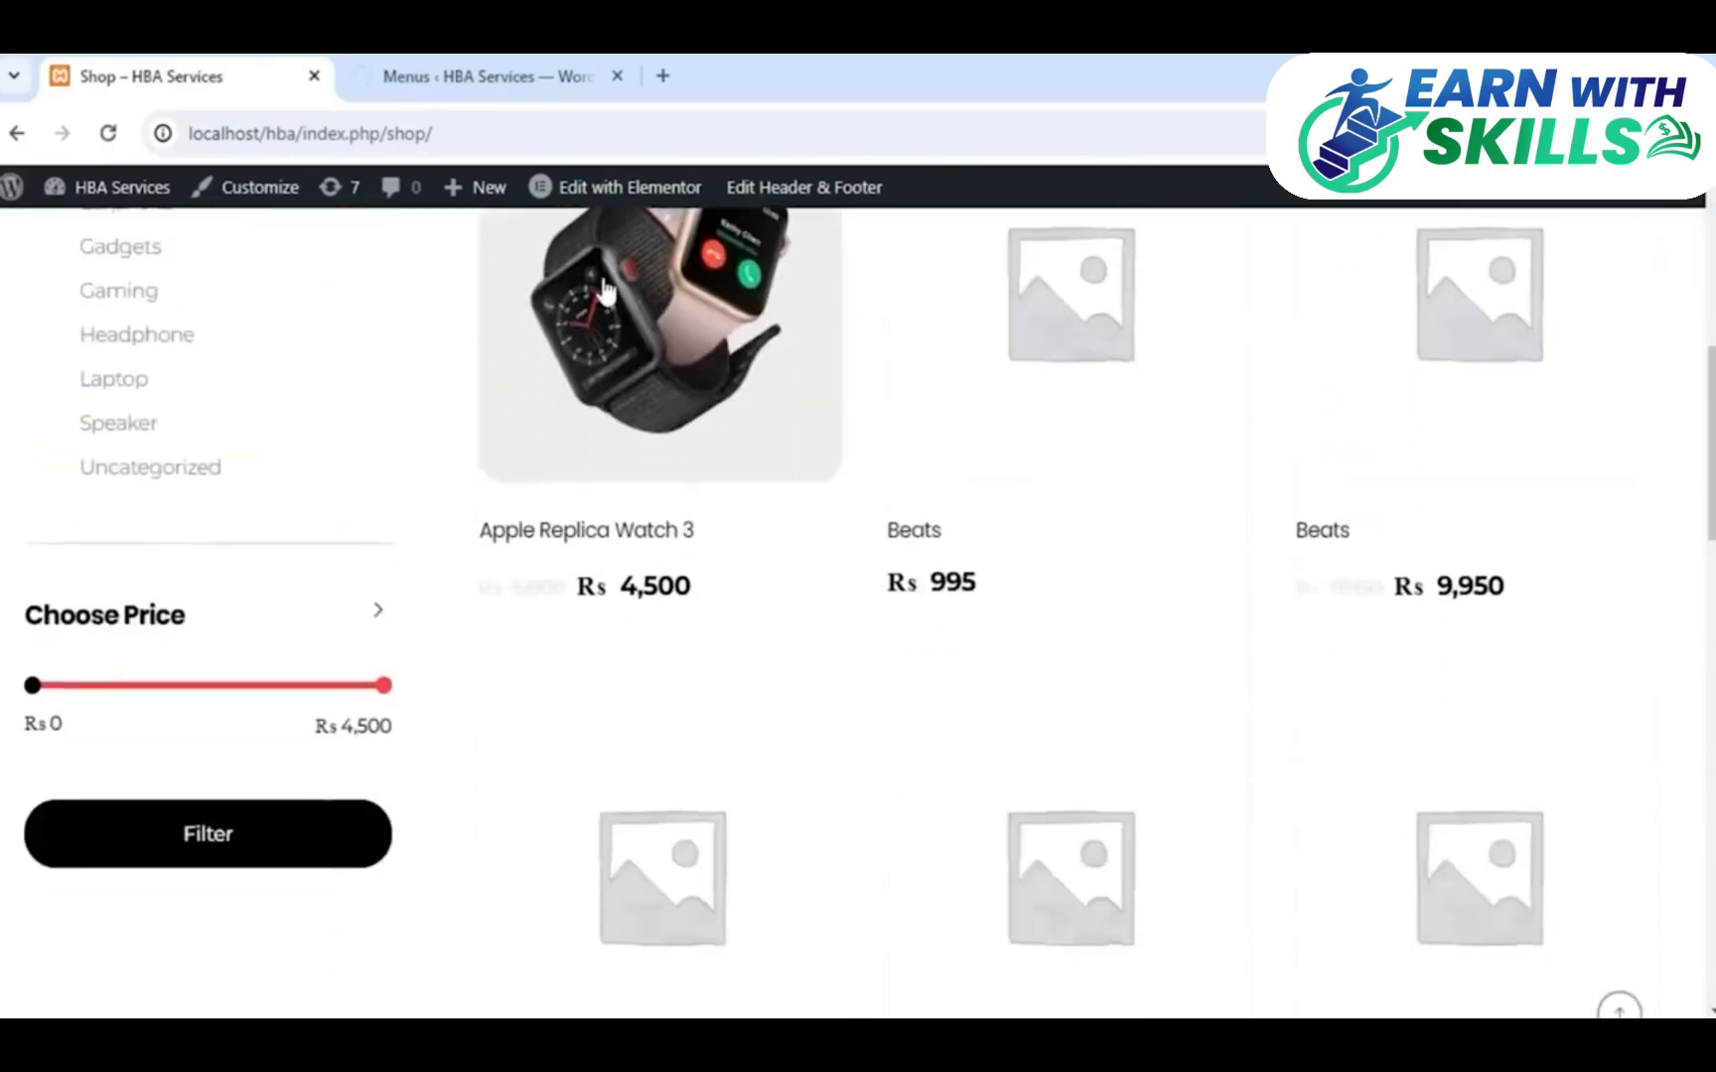
scroll(604, 283, "down", 5)
scroll(620, 452, "up", 2)
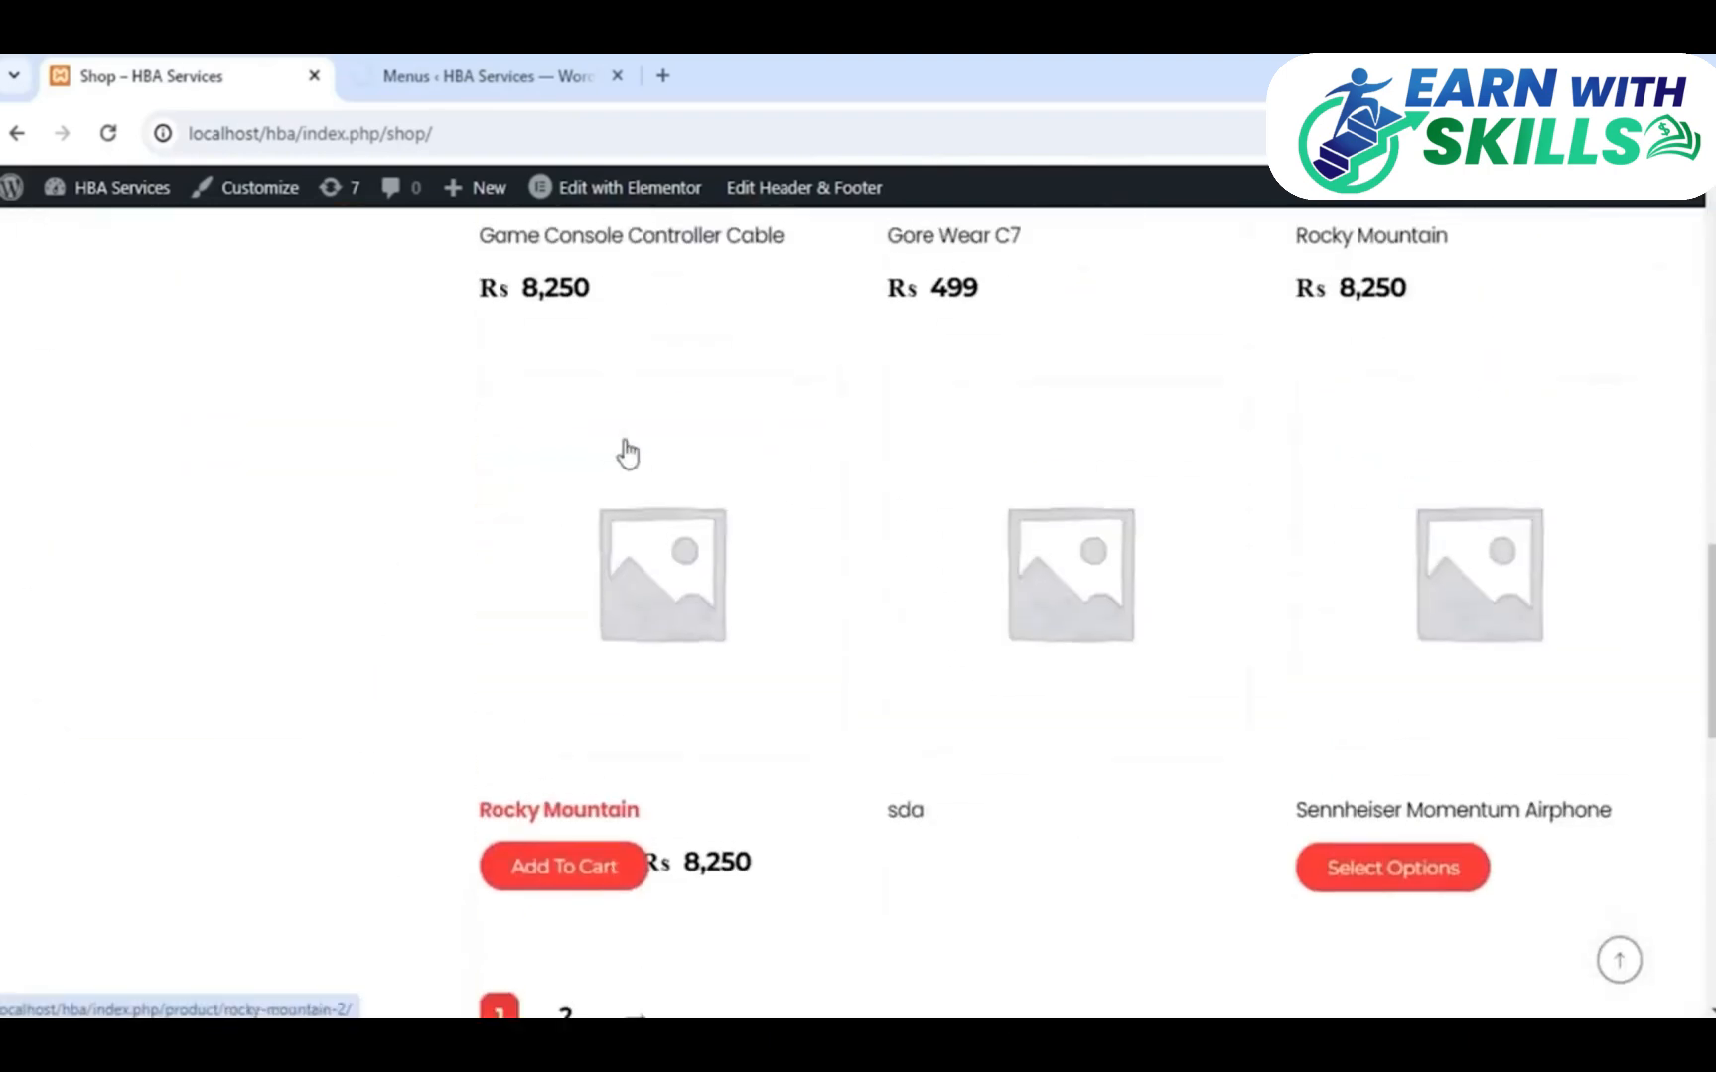
scroll(625, 452, "up", 10)
scroll(1048, 616, "down", 3)
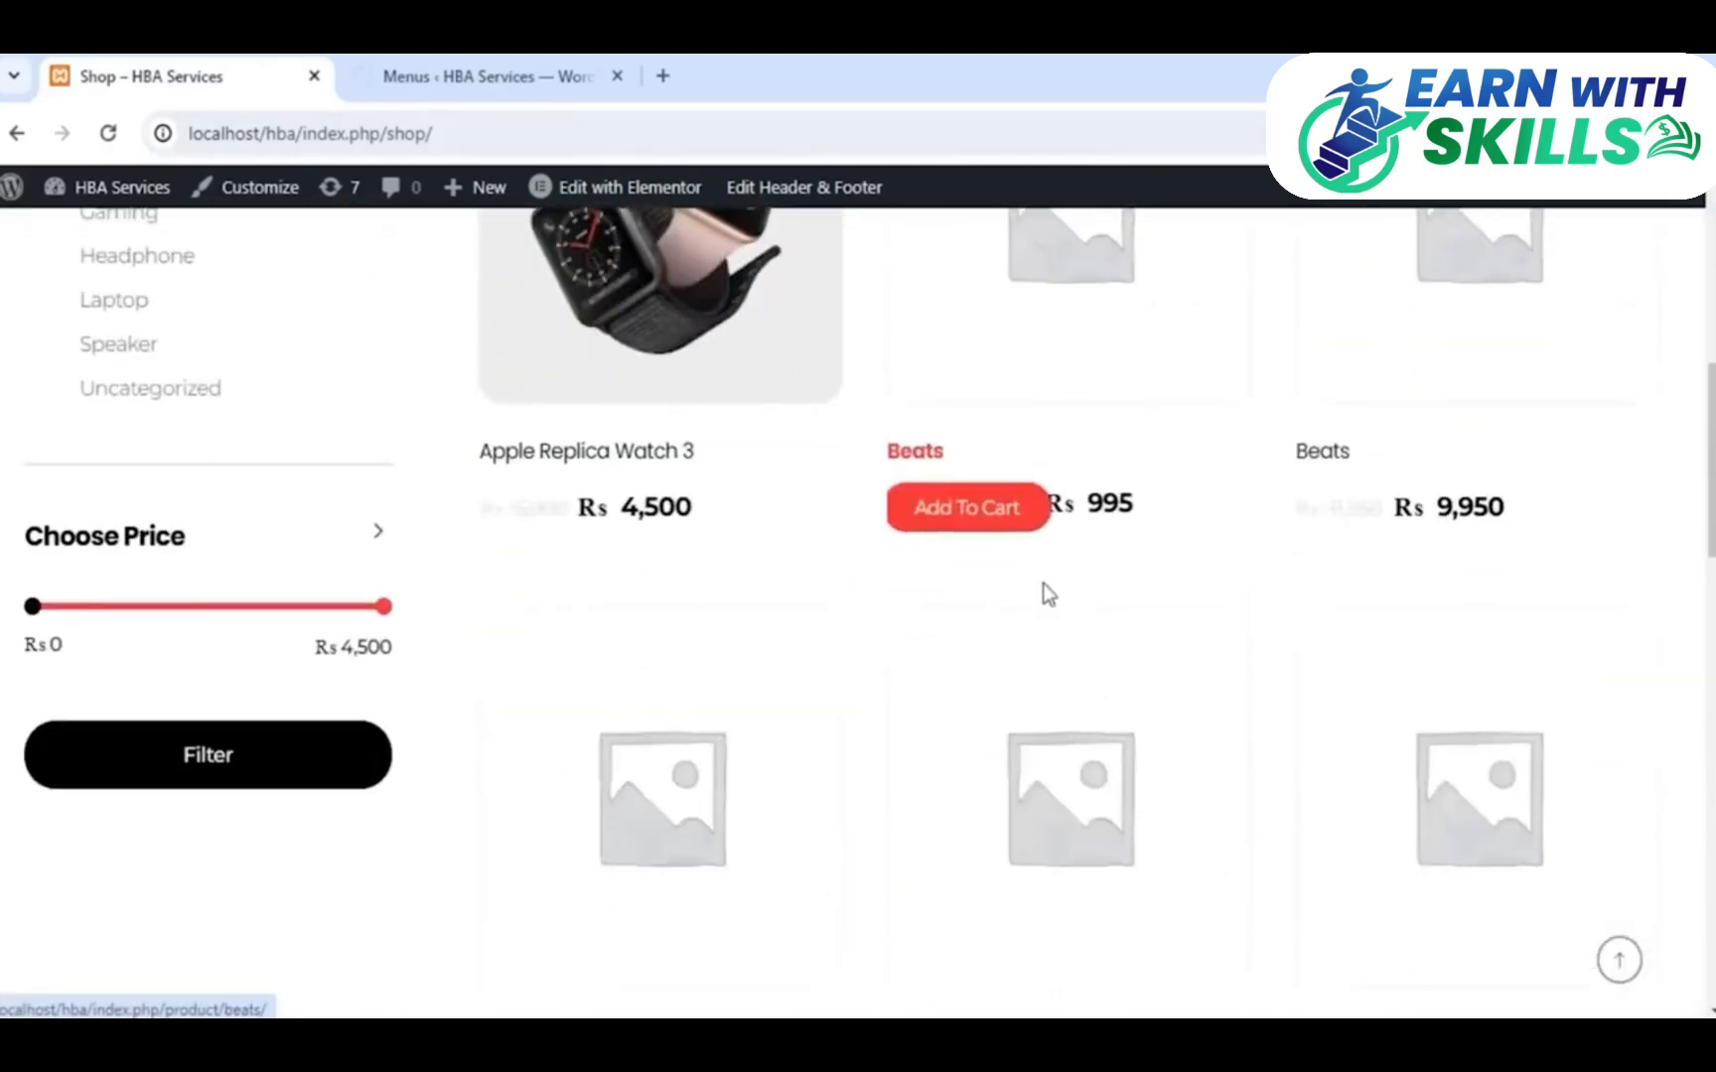
Look over the Shop page's product rows and header navigation while checking whether the WooCommerce admin home has loaded
scroll(1048, 594, "down", 2)
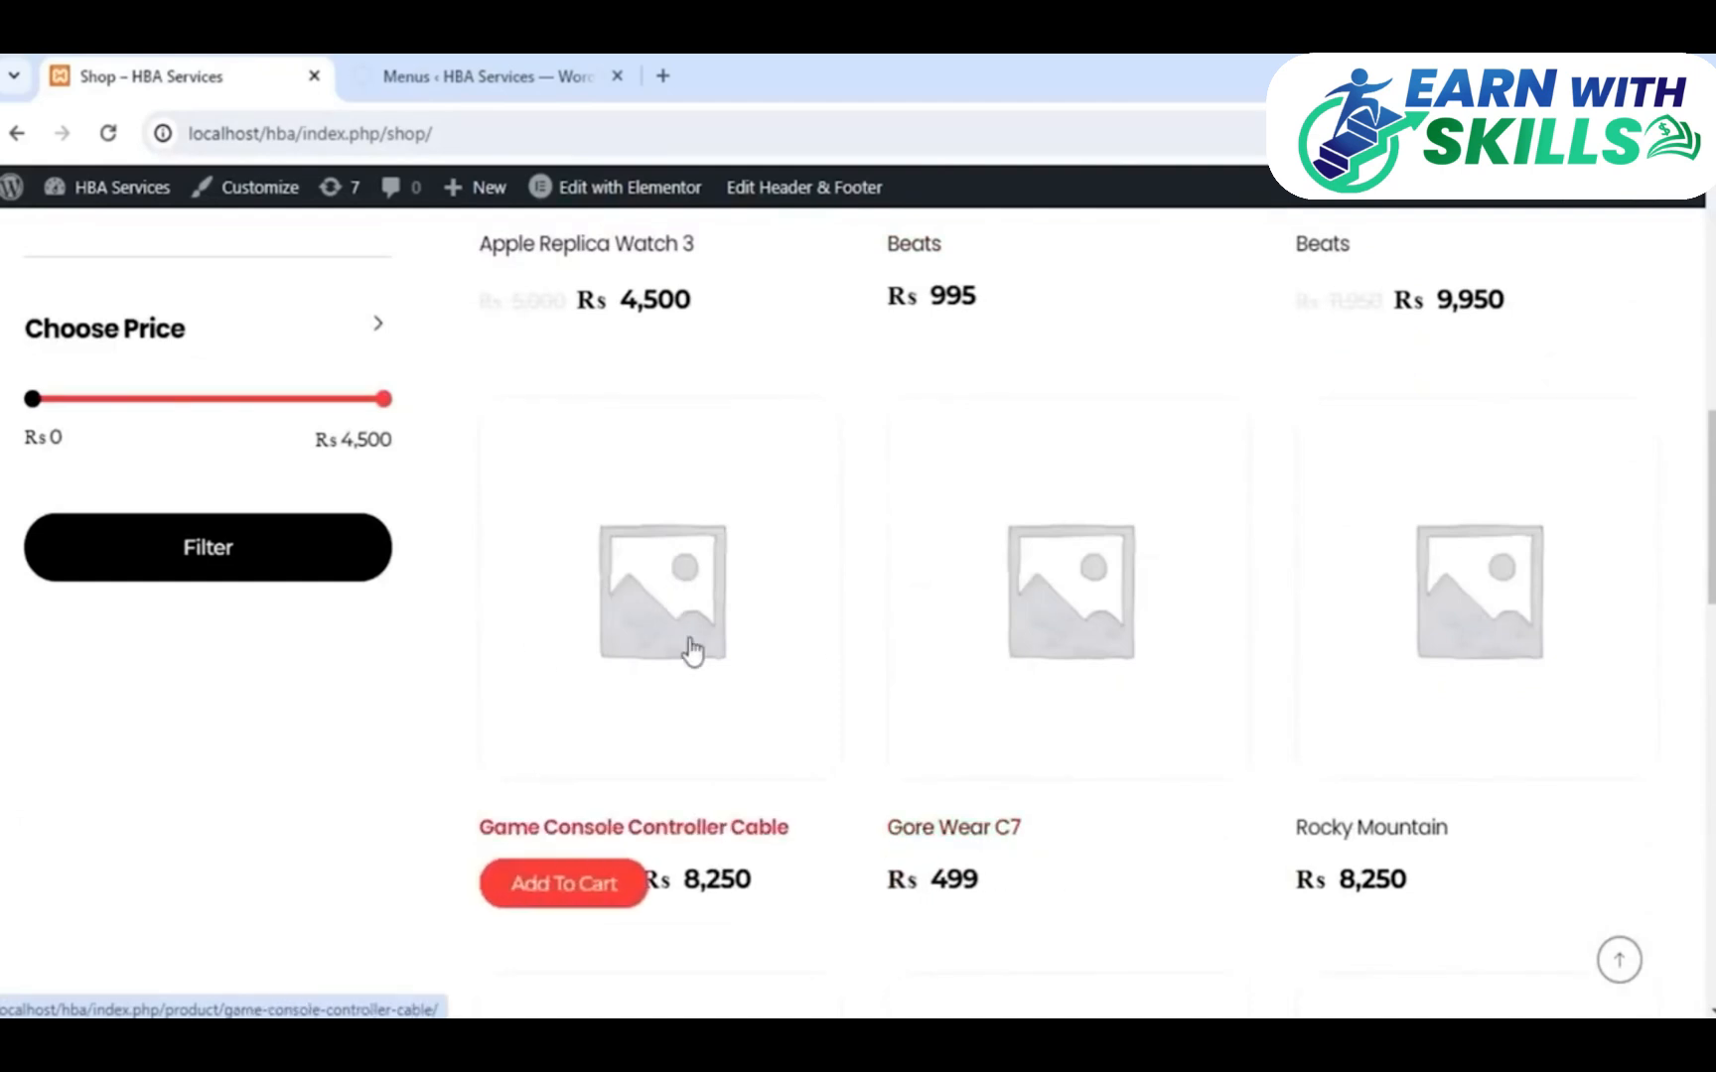
scroll(692, 650, "down", 1)
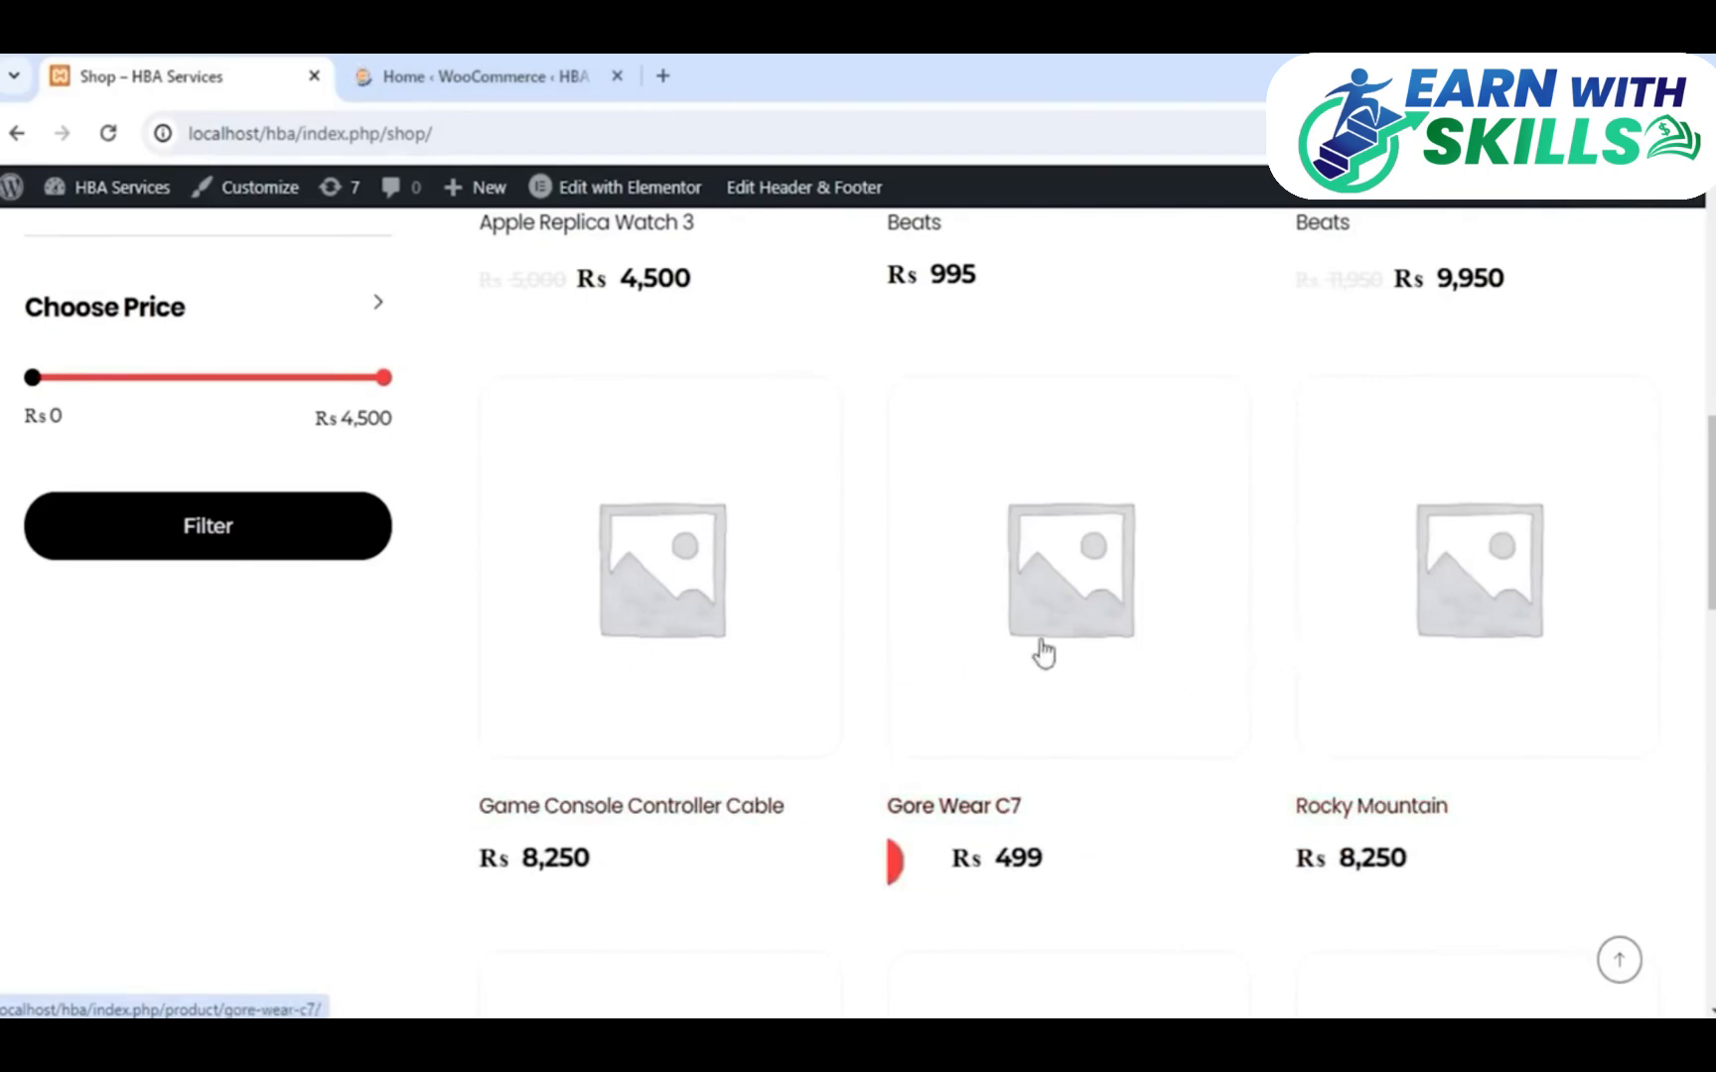
left_click(454, 70)
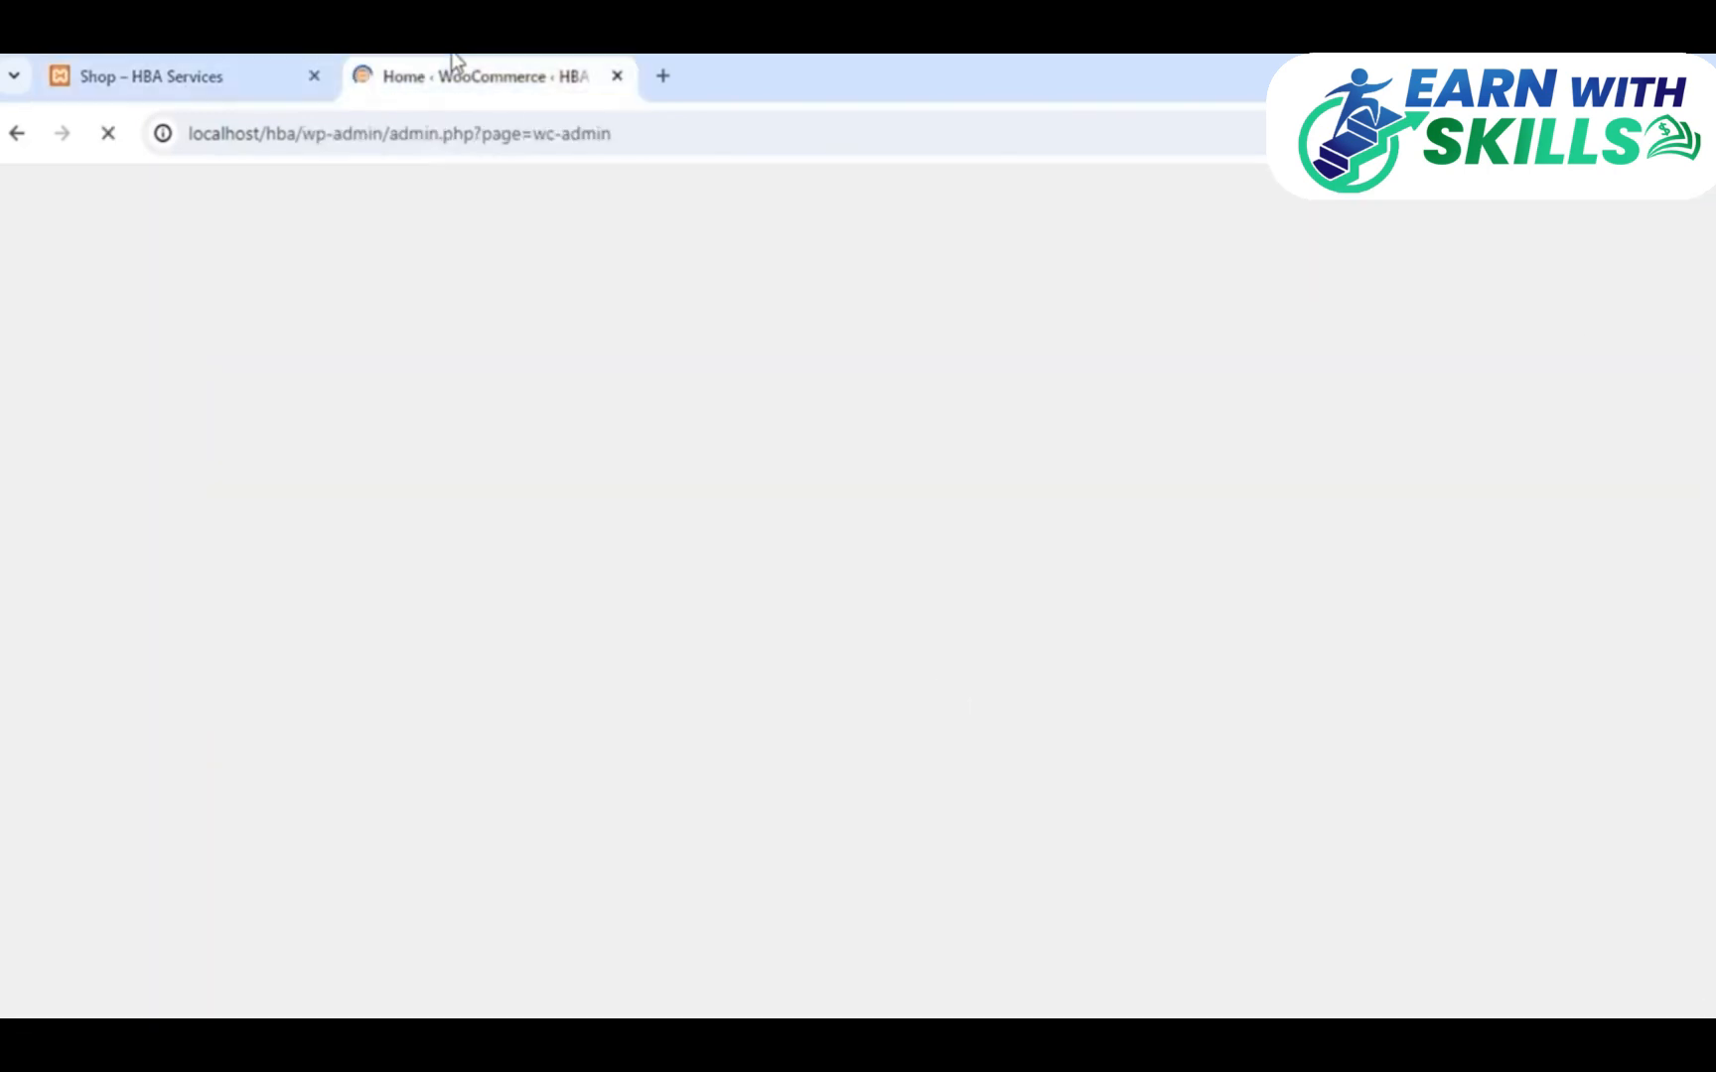
left_click(239, 61)
left_click(574, 70)
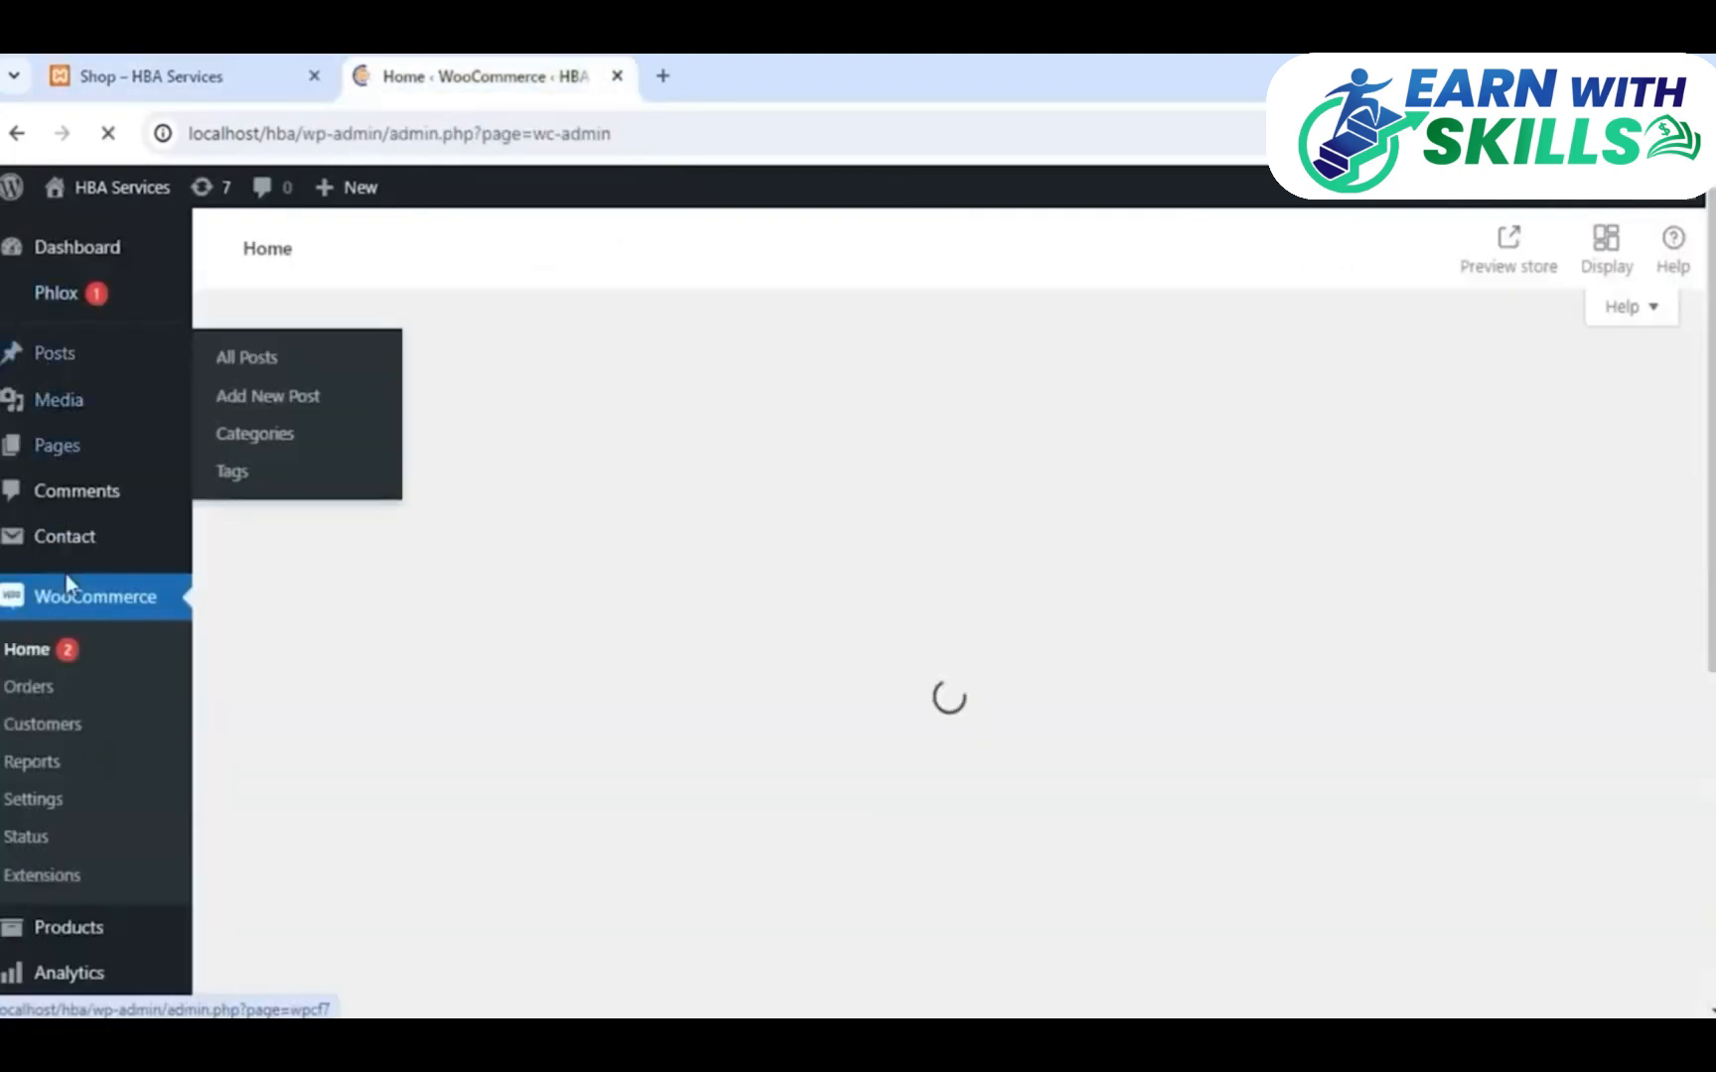
left_click(99, 72)
scroll(481, 491, "up", 10)
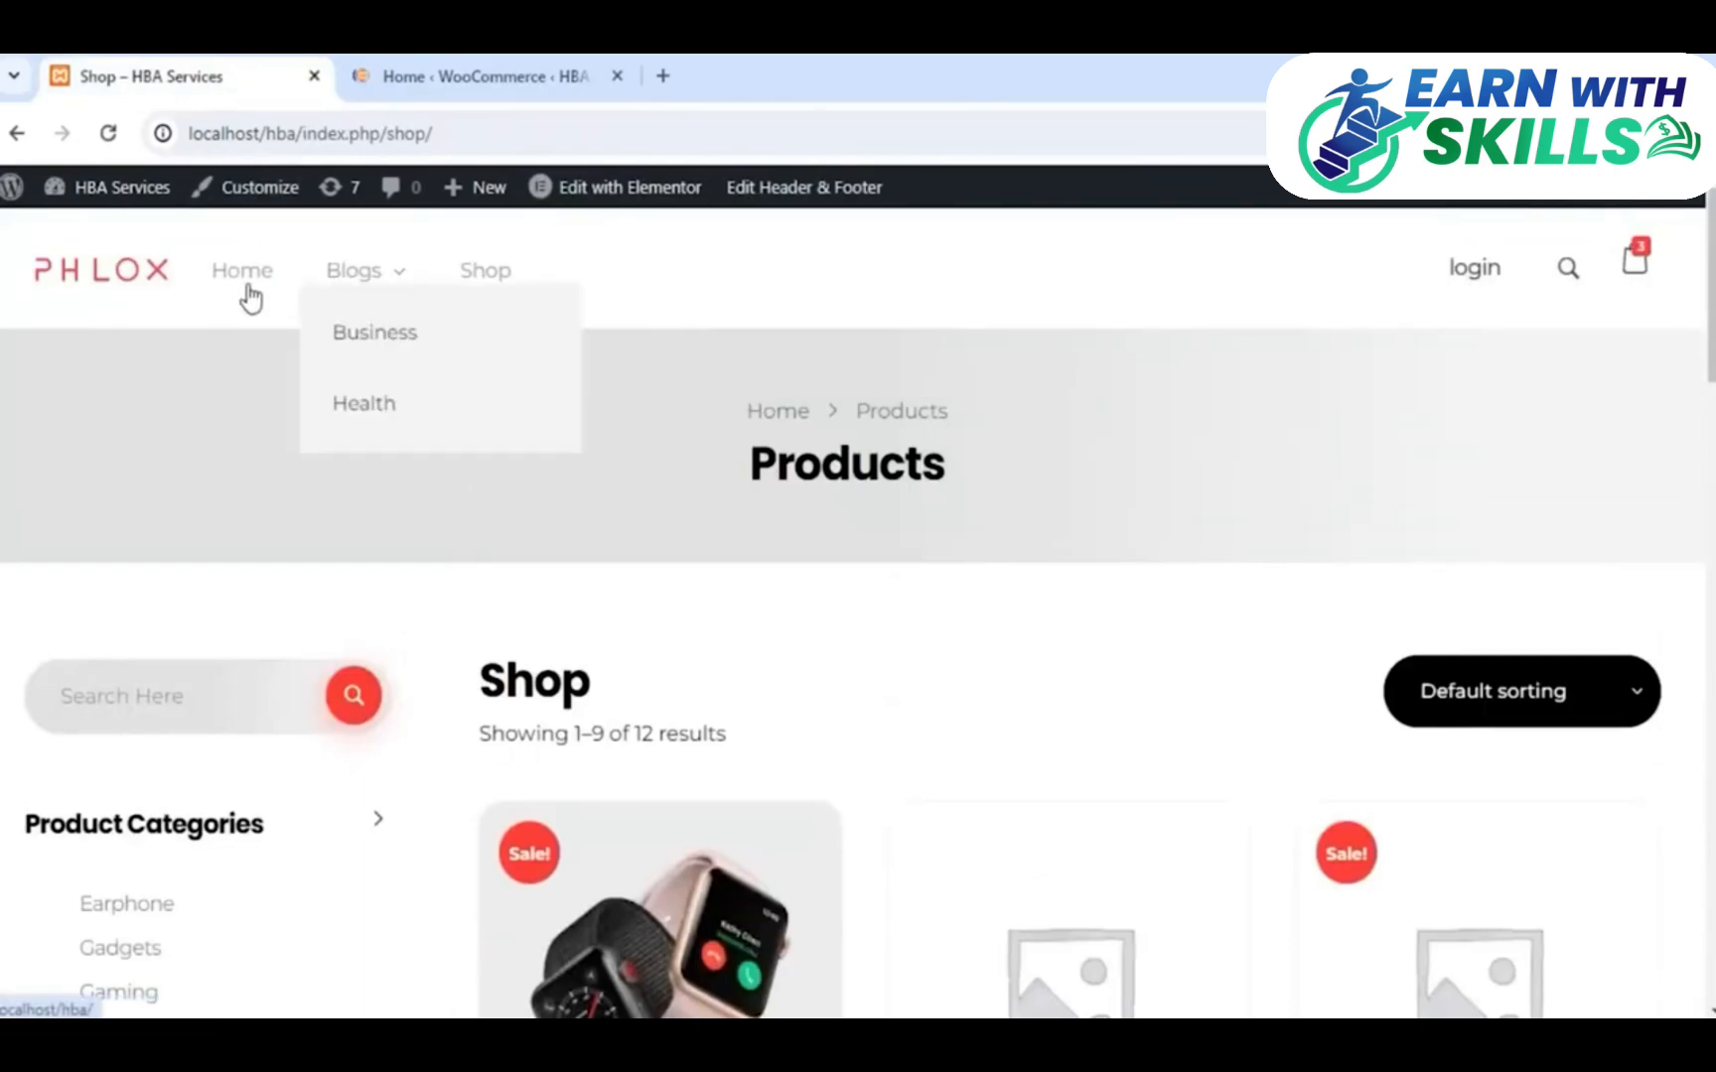
Look over the setup tasks on the WooCommerce admin home and open the WooCommerce settings
left_click(390, 62)
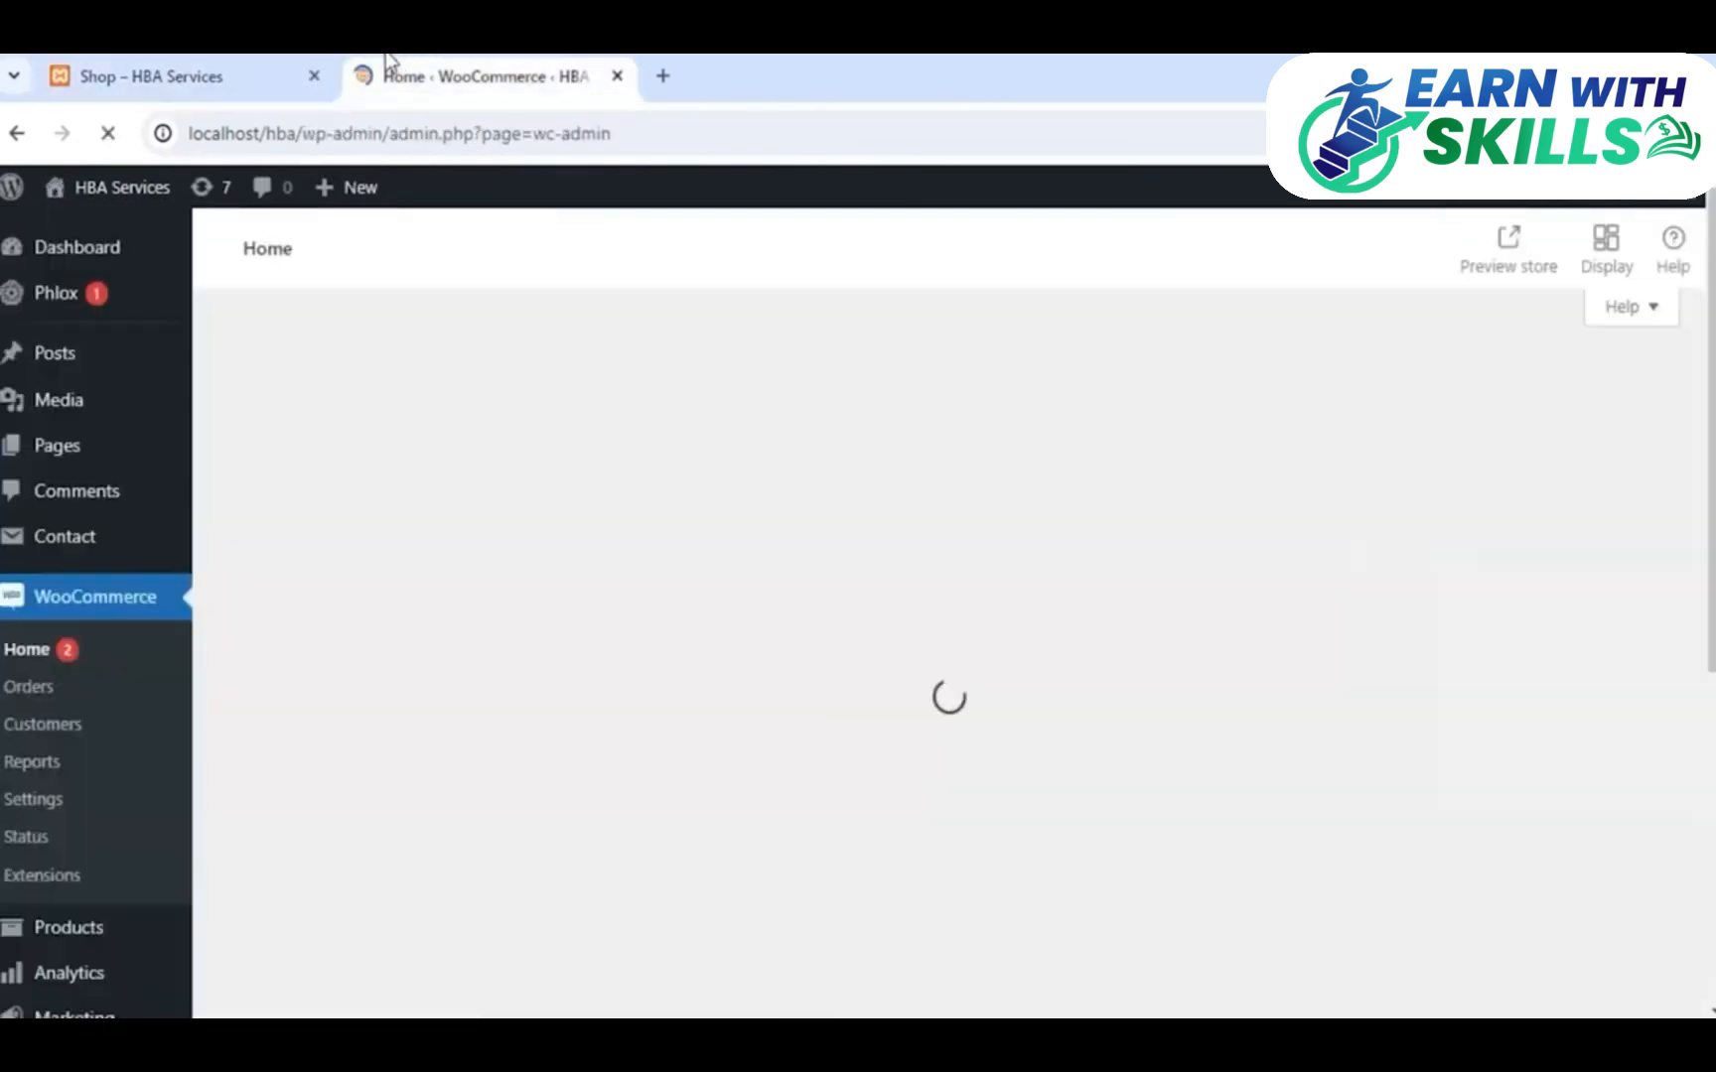
scroll(675, 760, "down", 3)
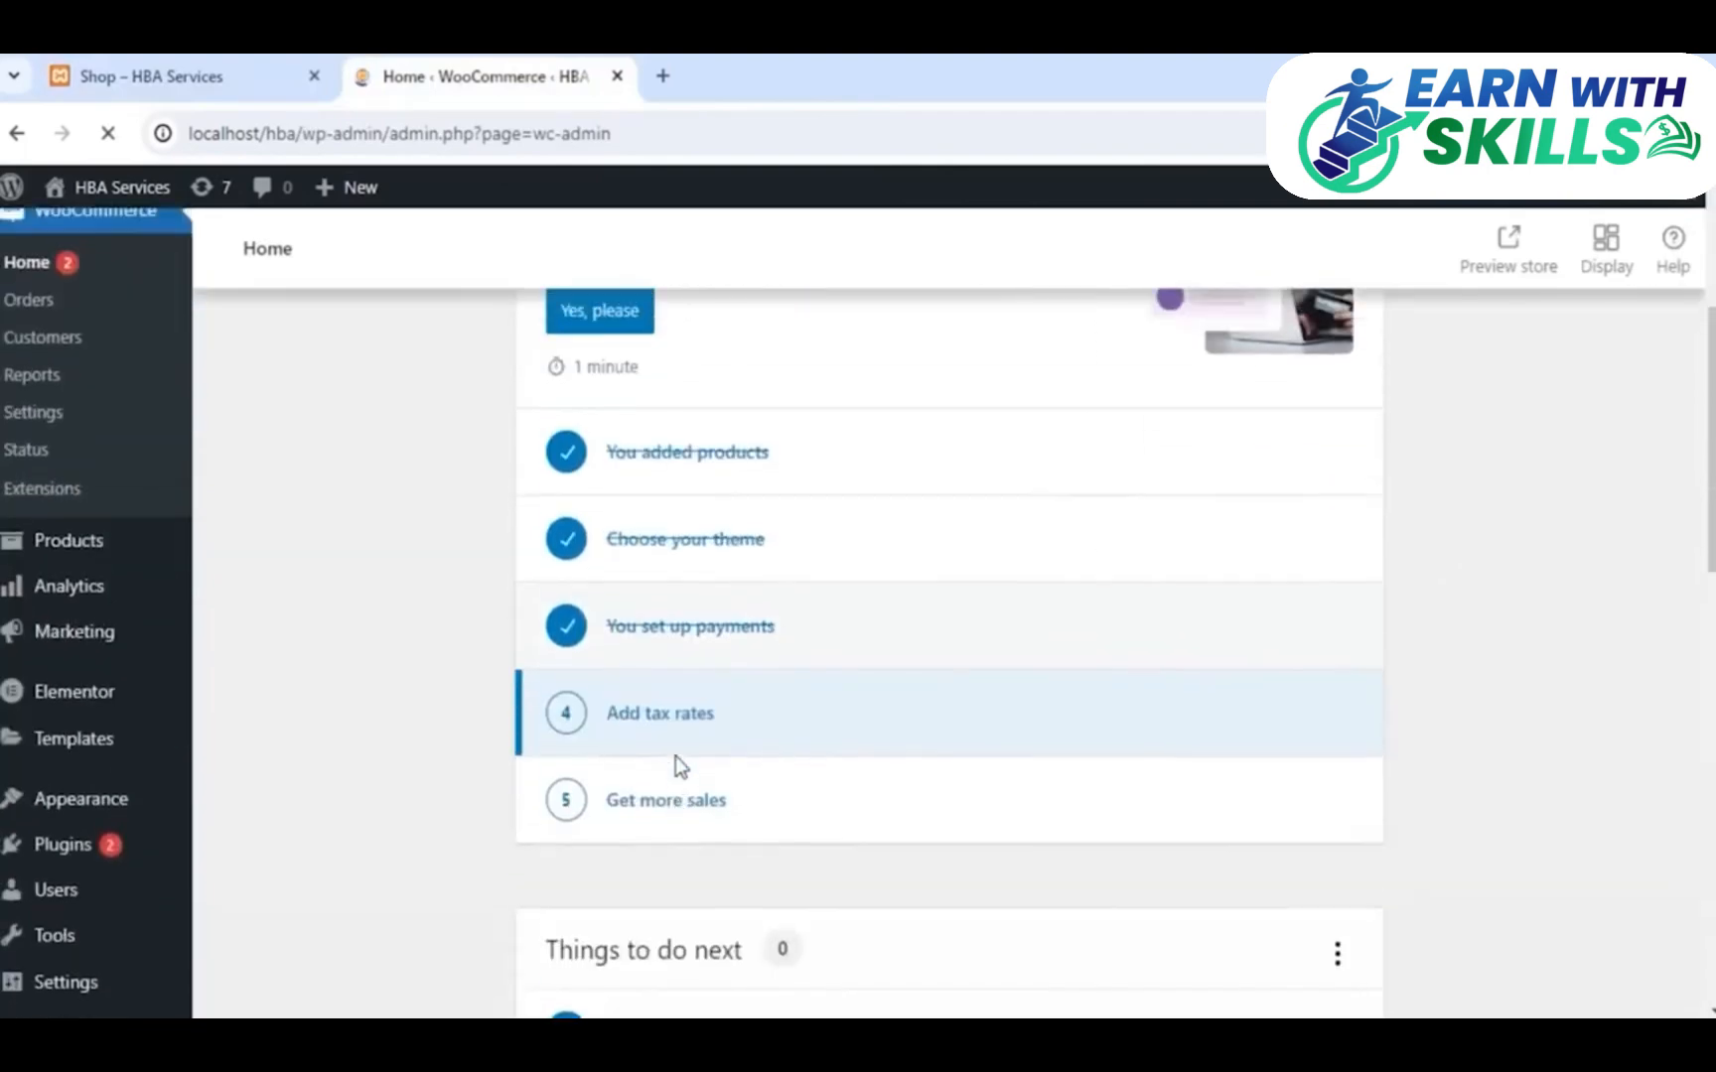
scroll(675, 756, "up", 3)
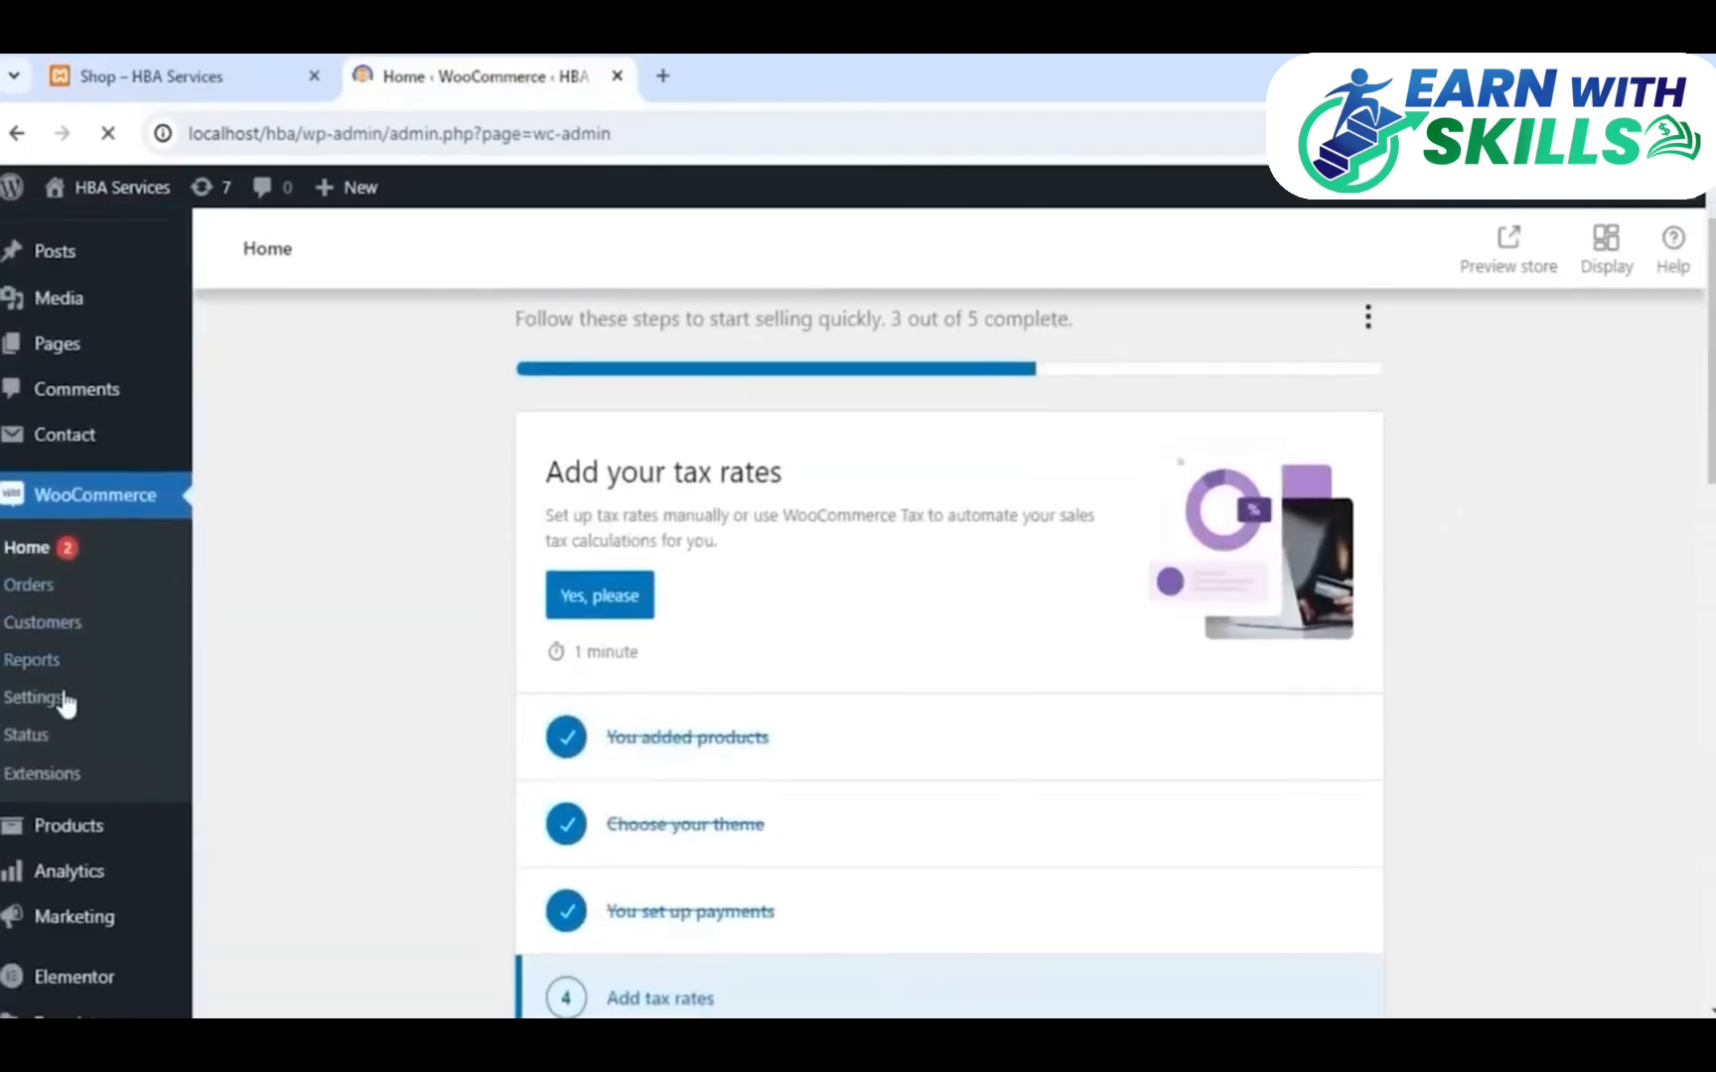
left_click(59, 701)
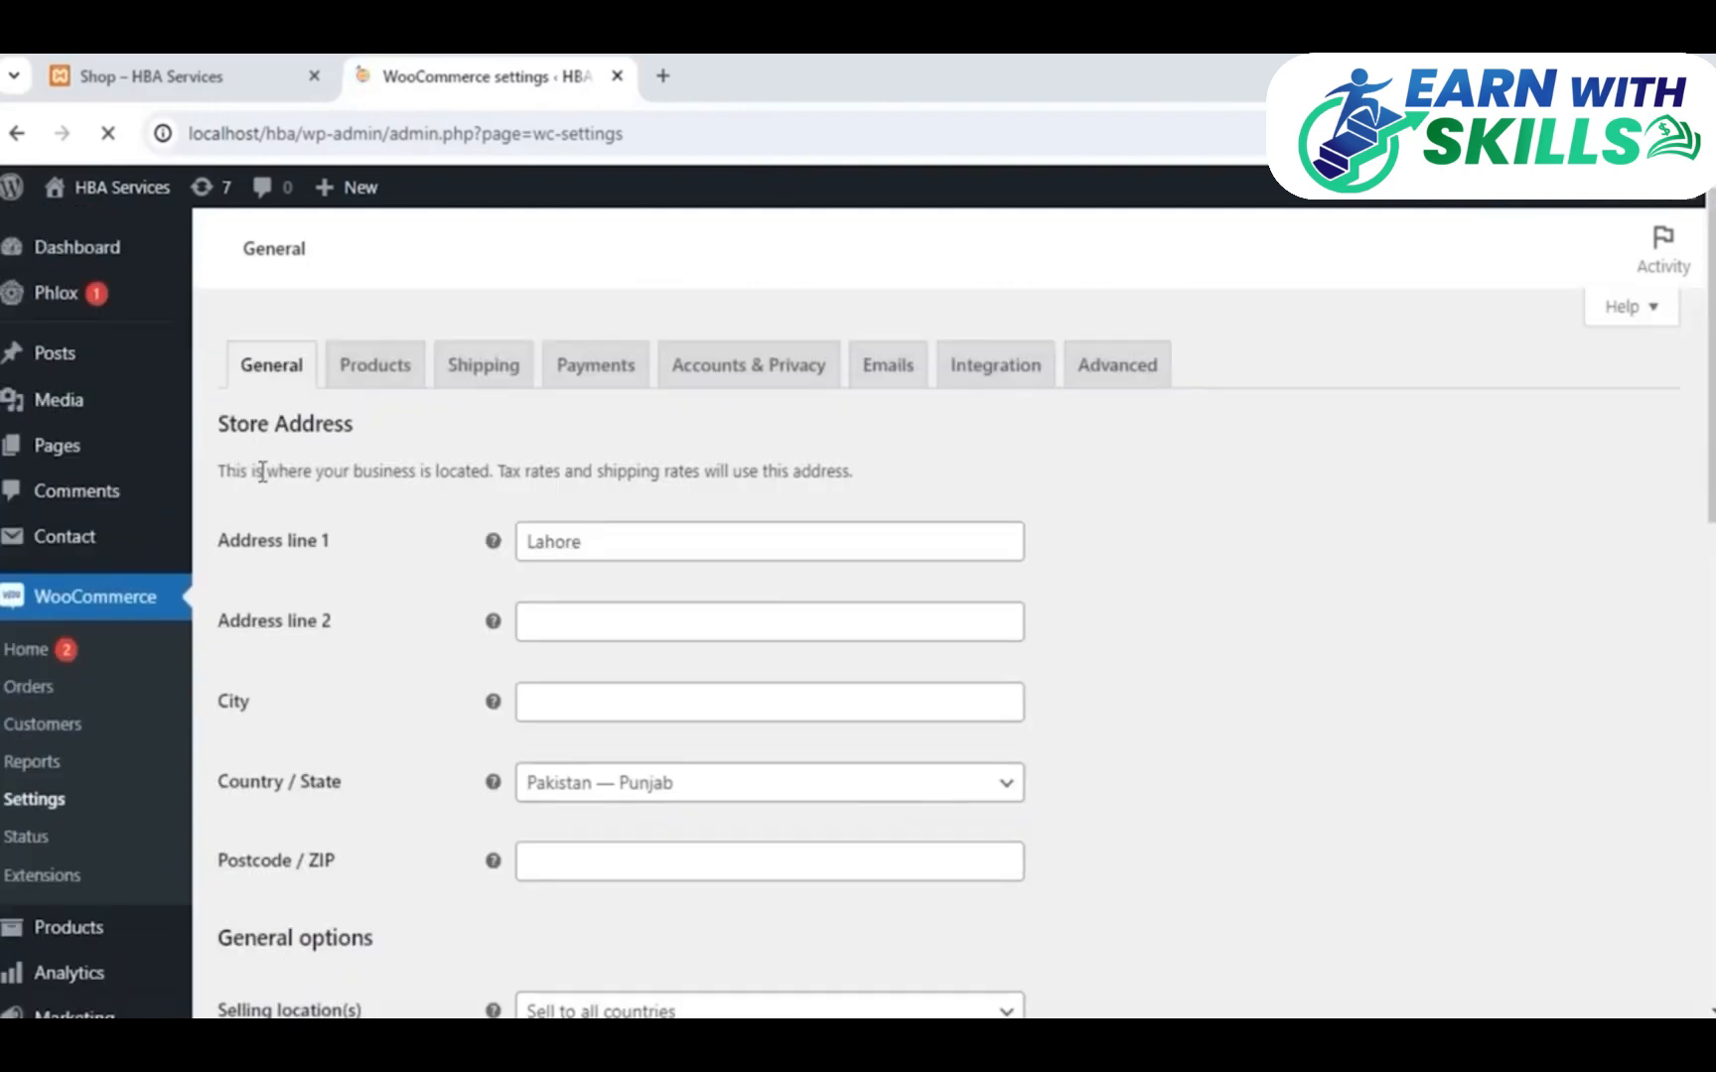
Re-enter Lahore as address line 1 of the store address, checking the Shop page's products in between
double_click(596, 548)
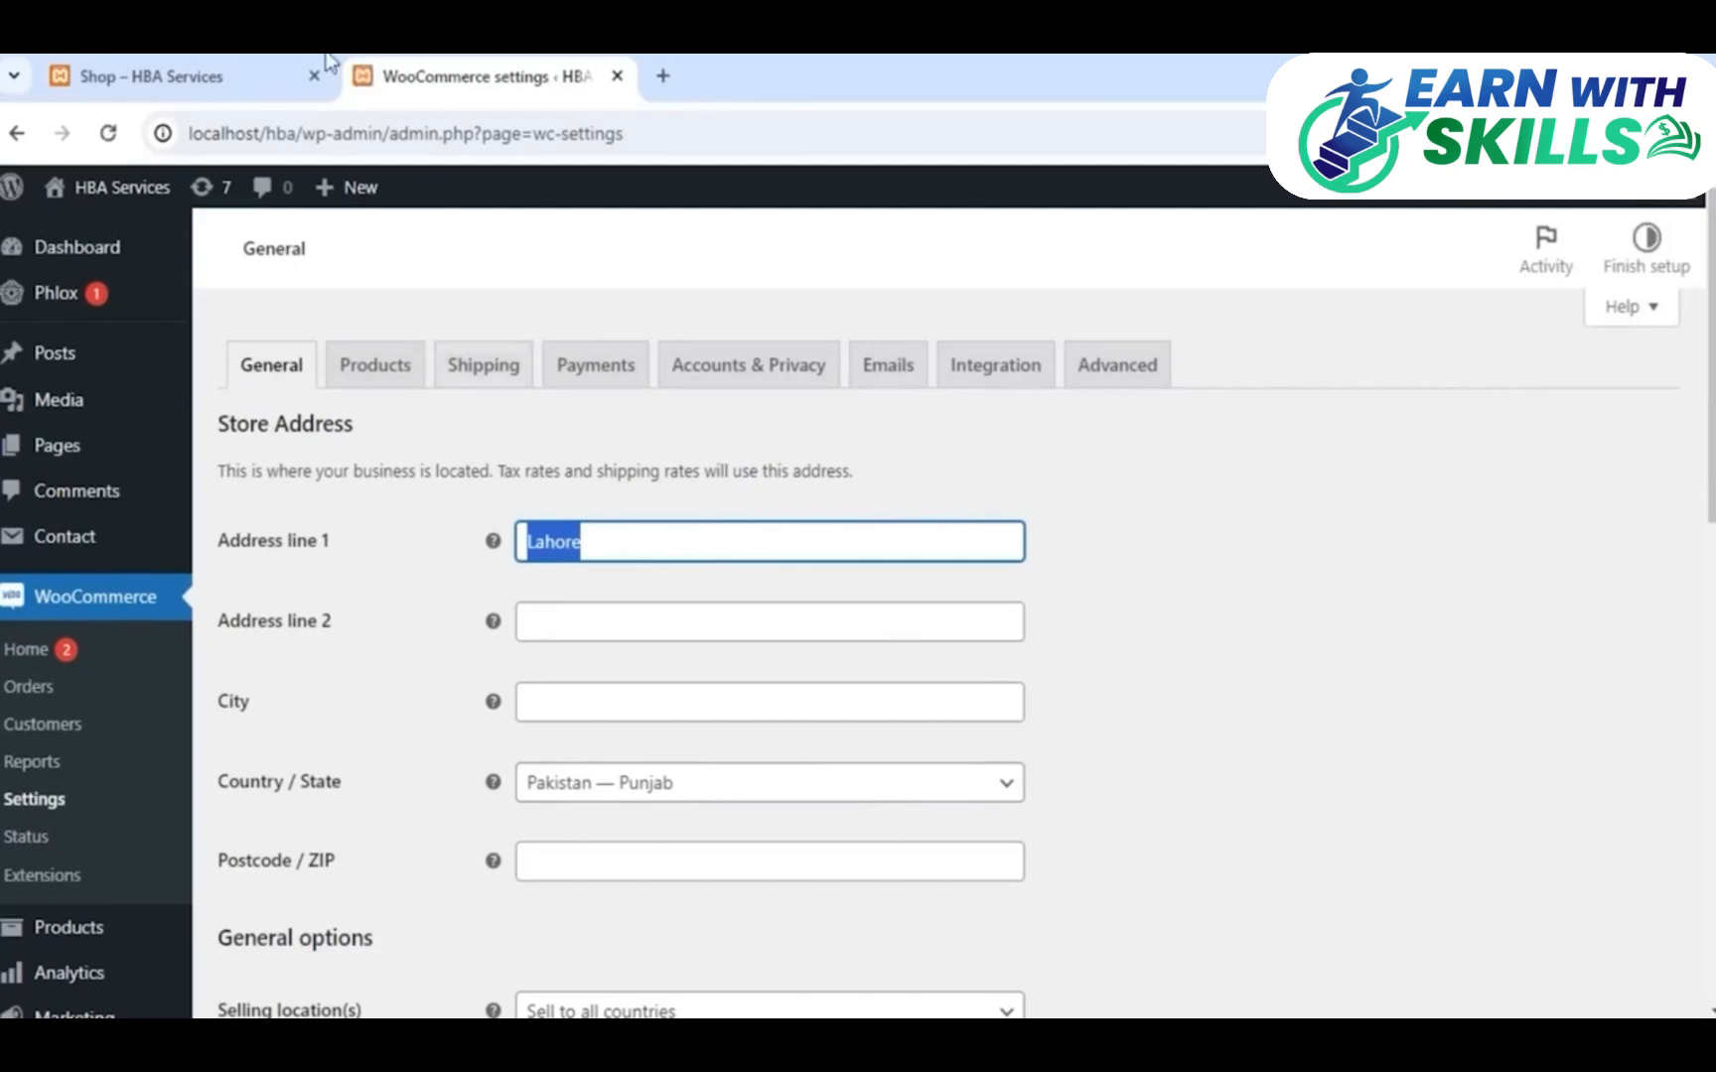
left_click(241, 75)
scroll(708, 735, "down", 1)
scroll(707, 734, "down", 6)
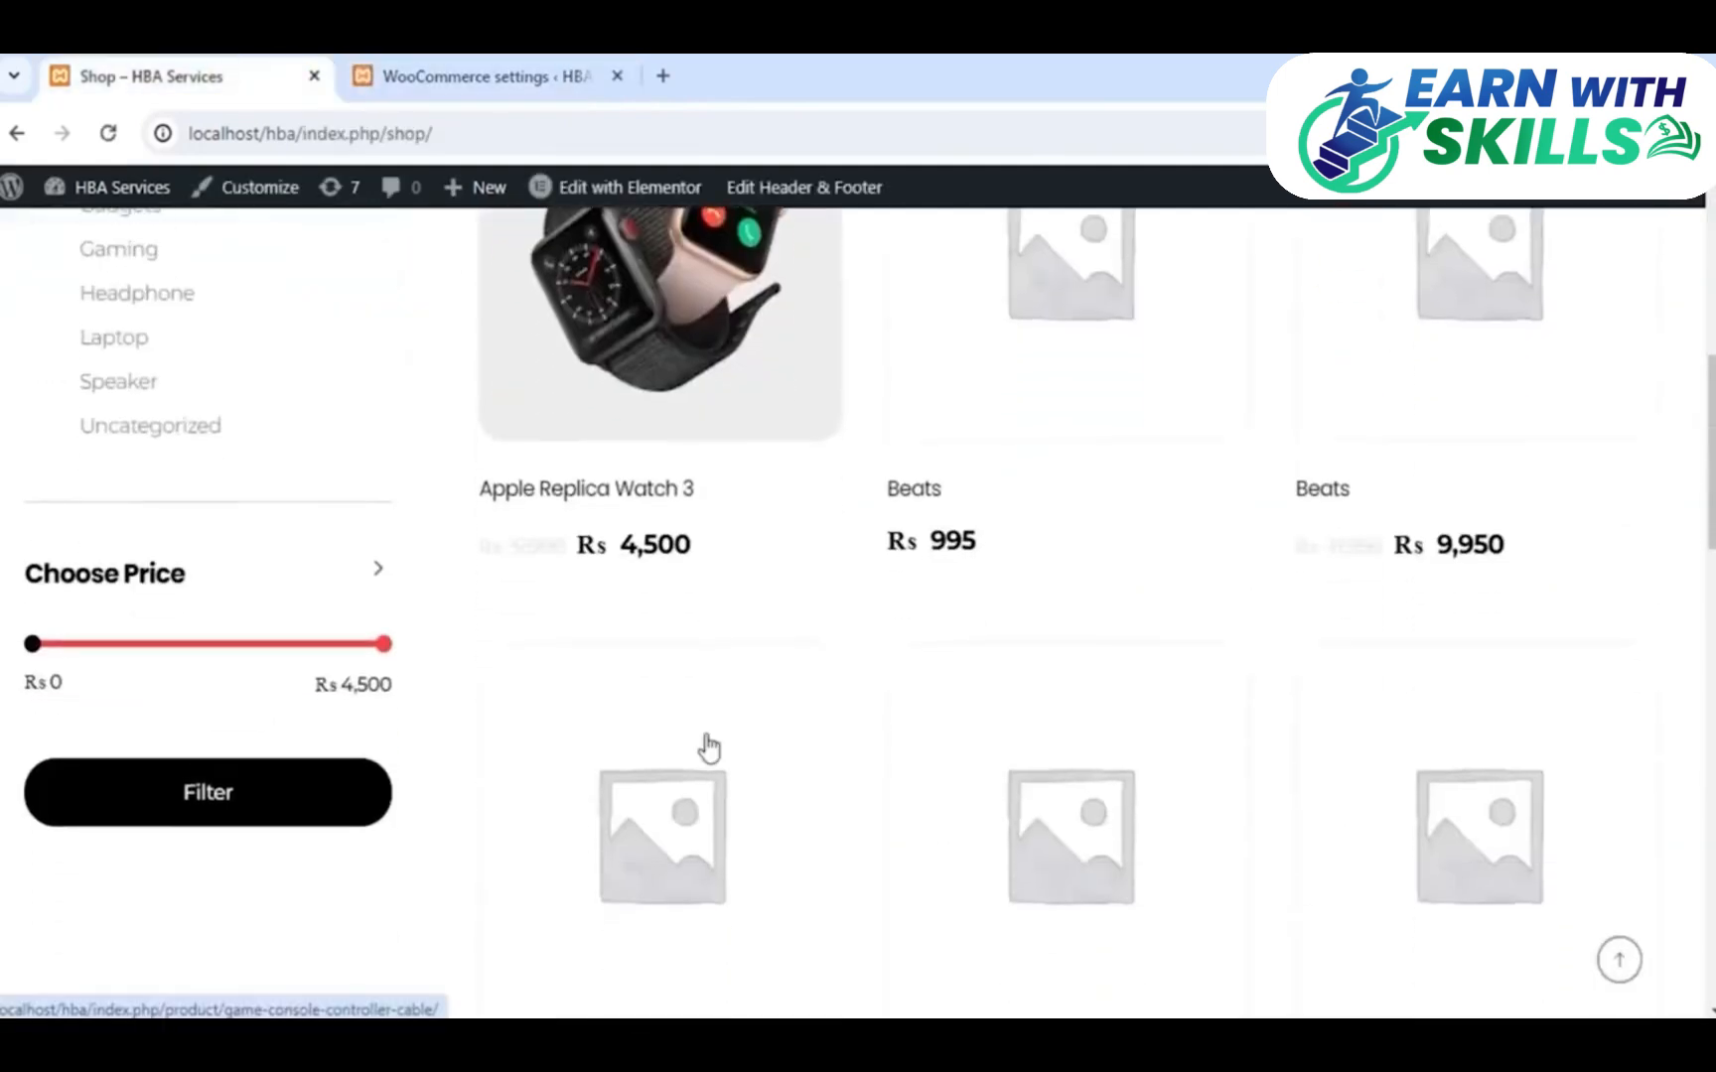
left_click(487, 61)
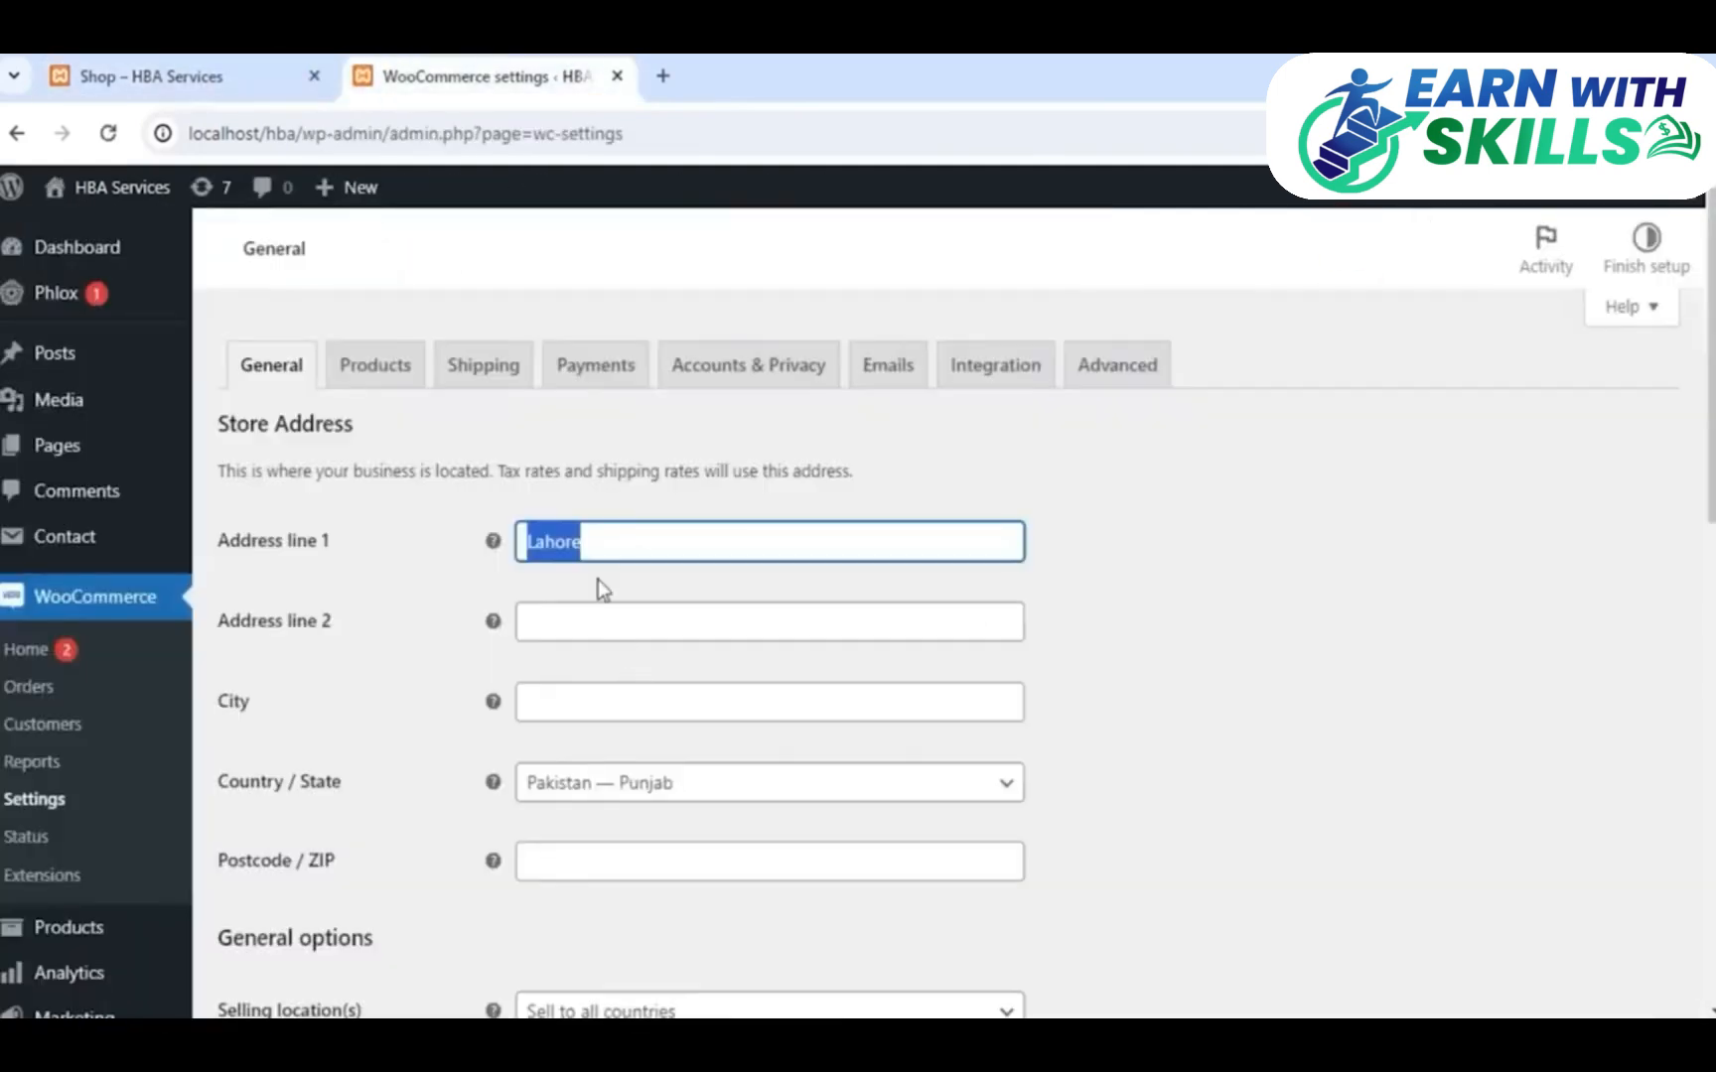
key("BackSpace")
type("L")
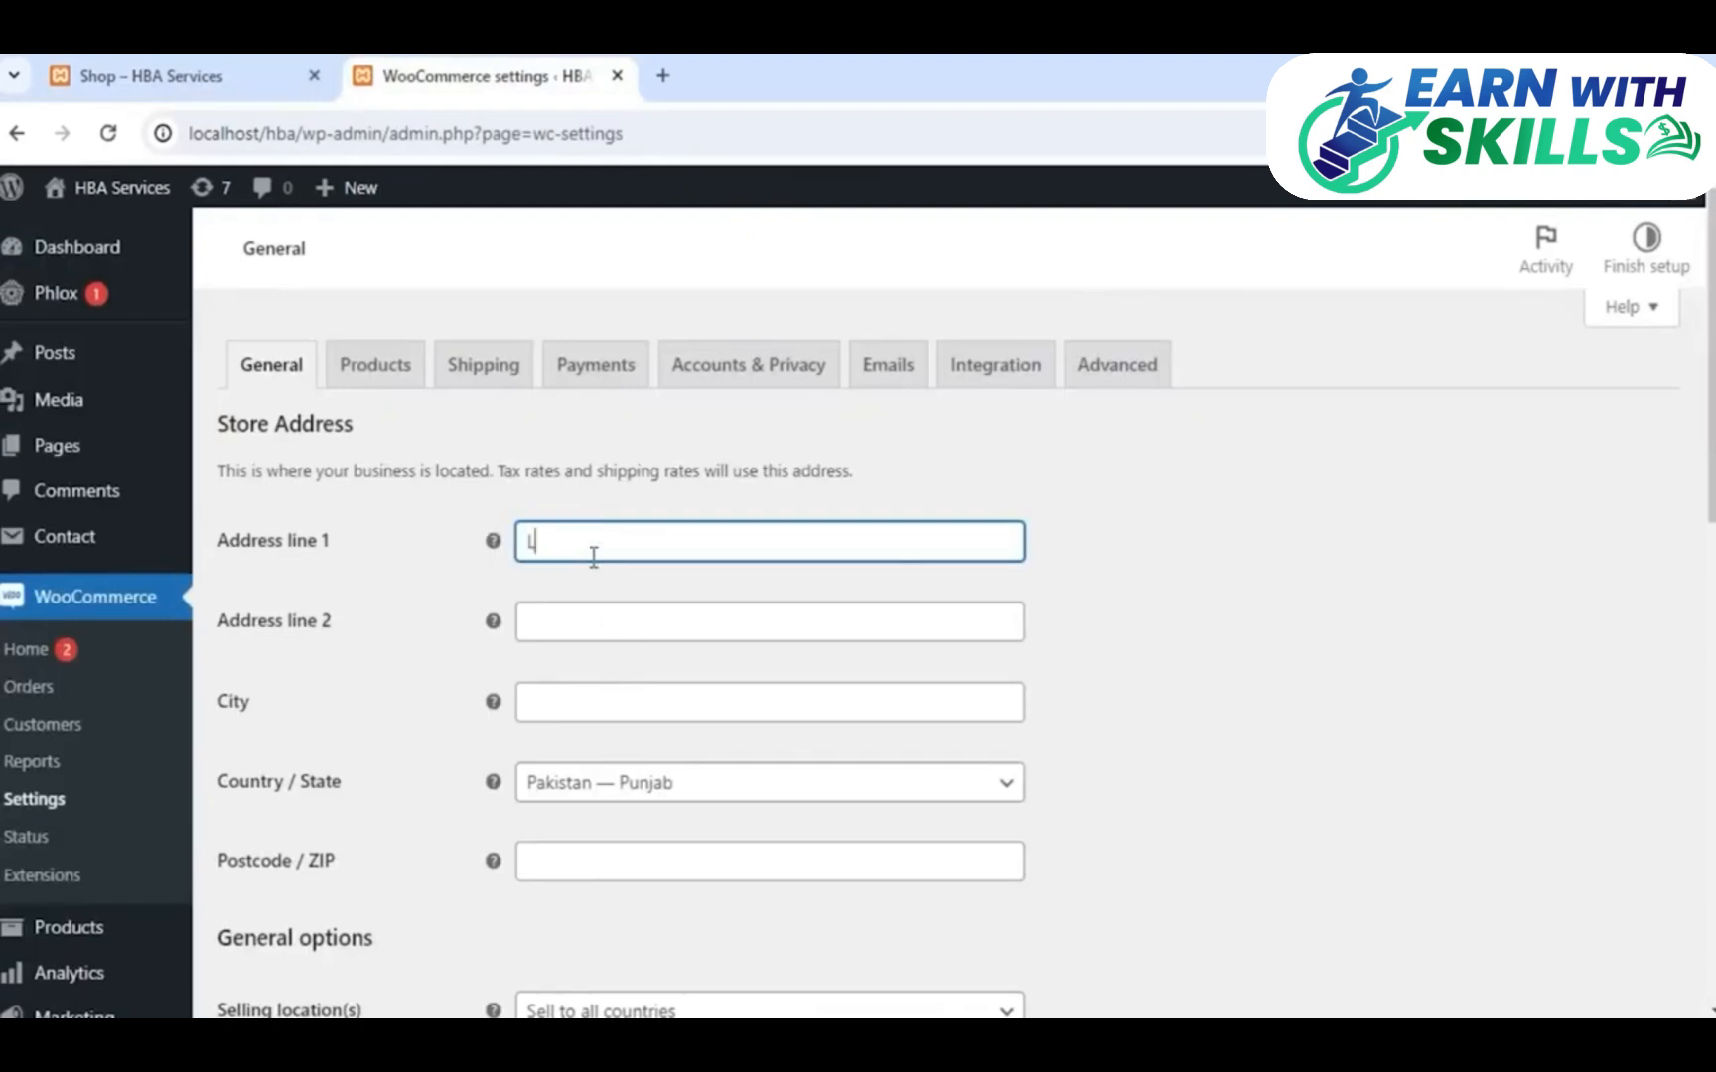
type("Ahore")
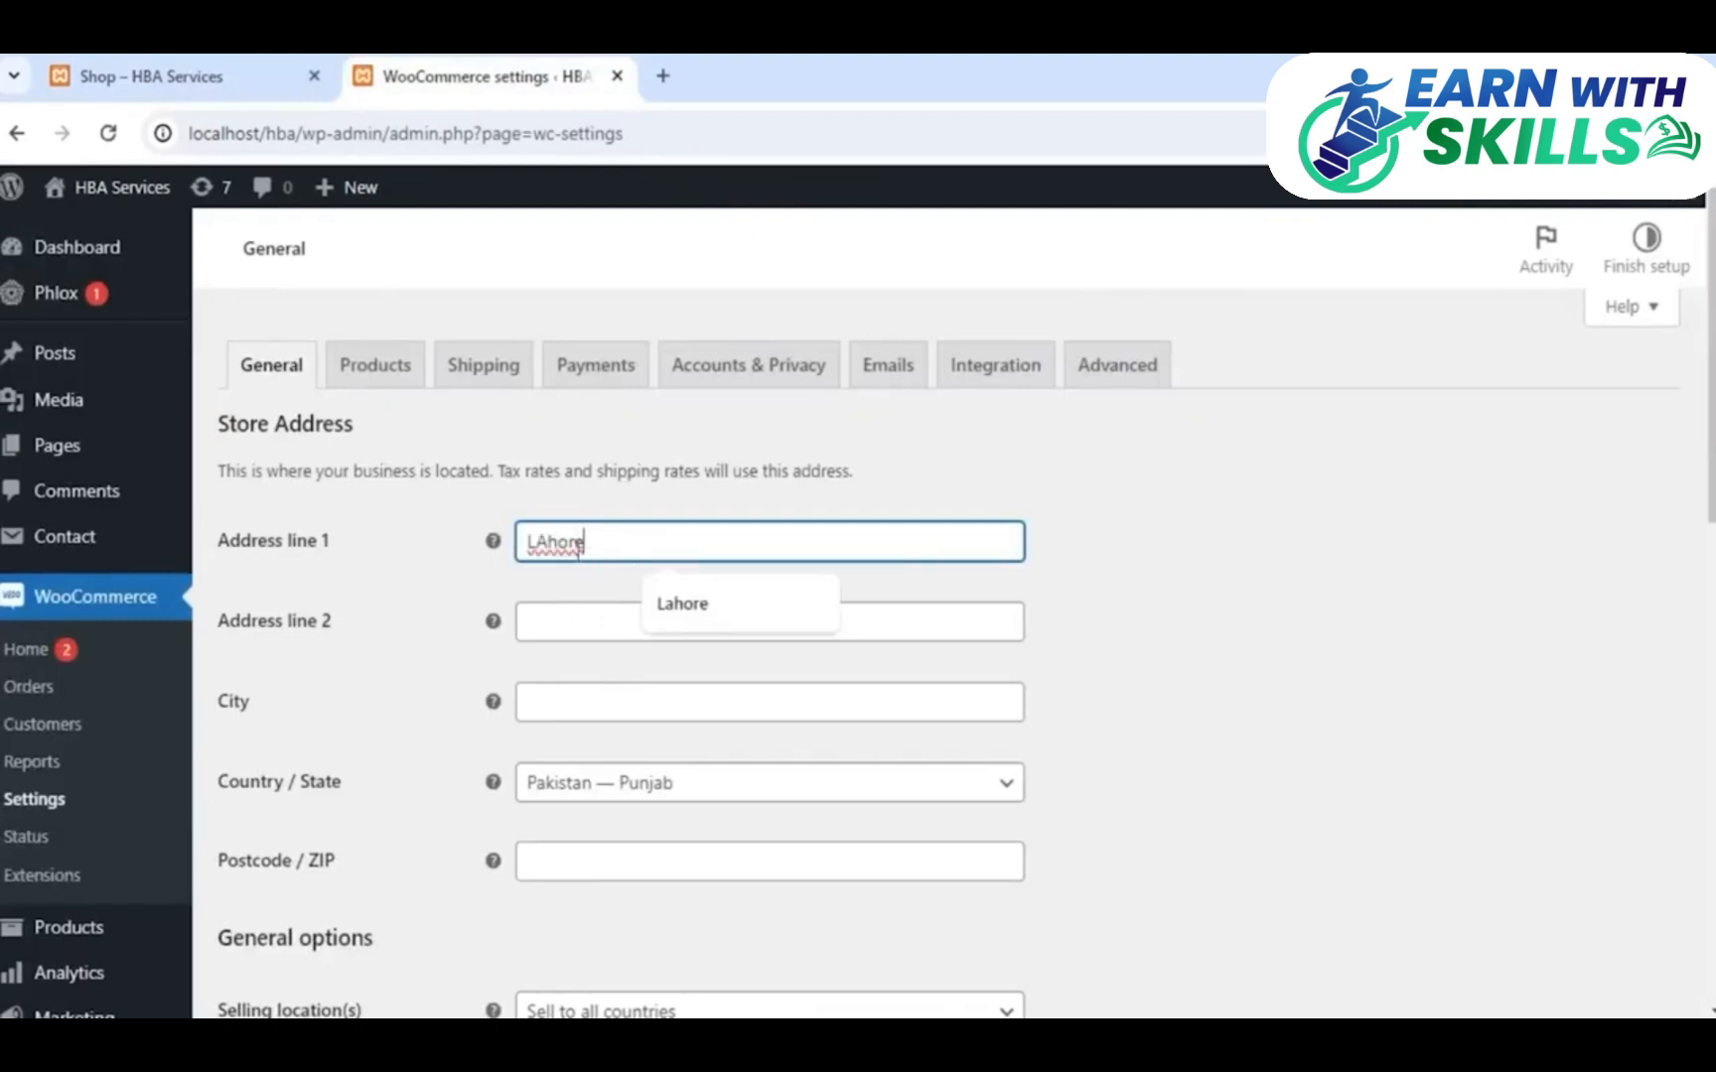
left_click(707, 621)
Leave address line 2 empty and enter Lahore as the store's city
left_click(604, 636)
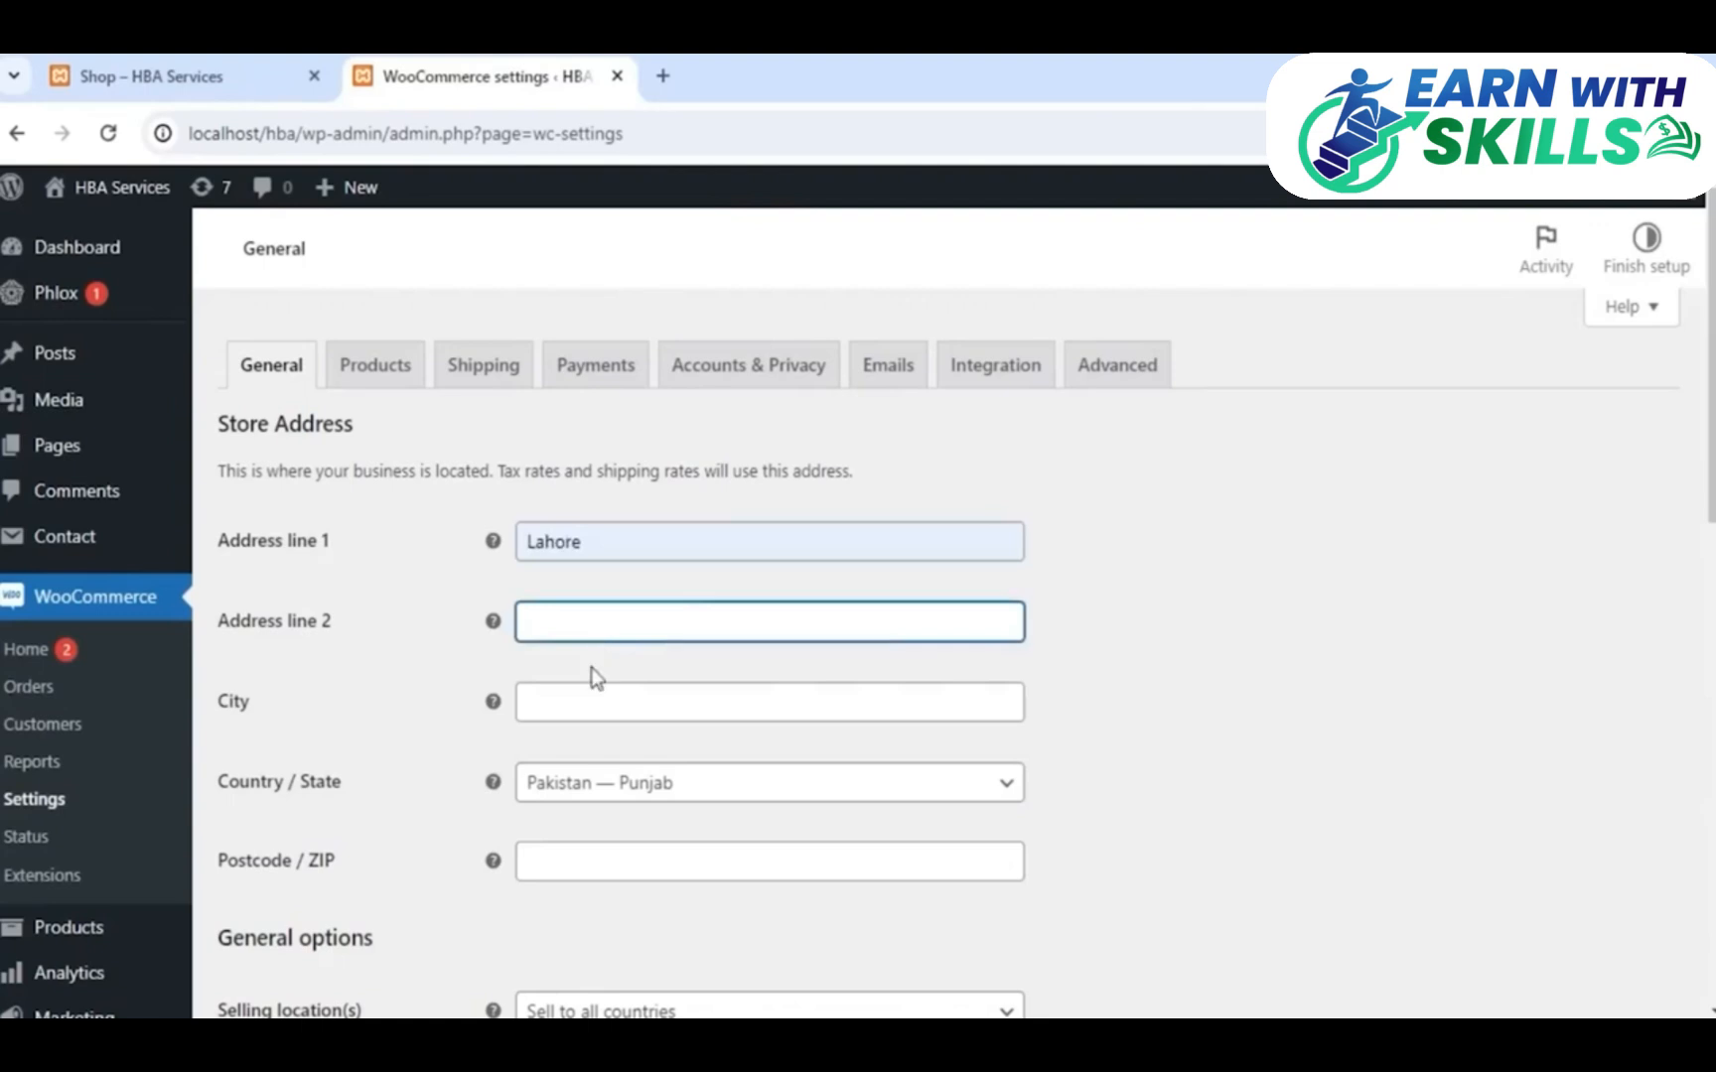
left_click(569, 703)
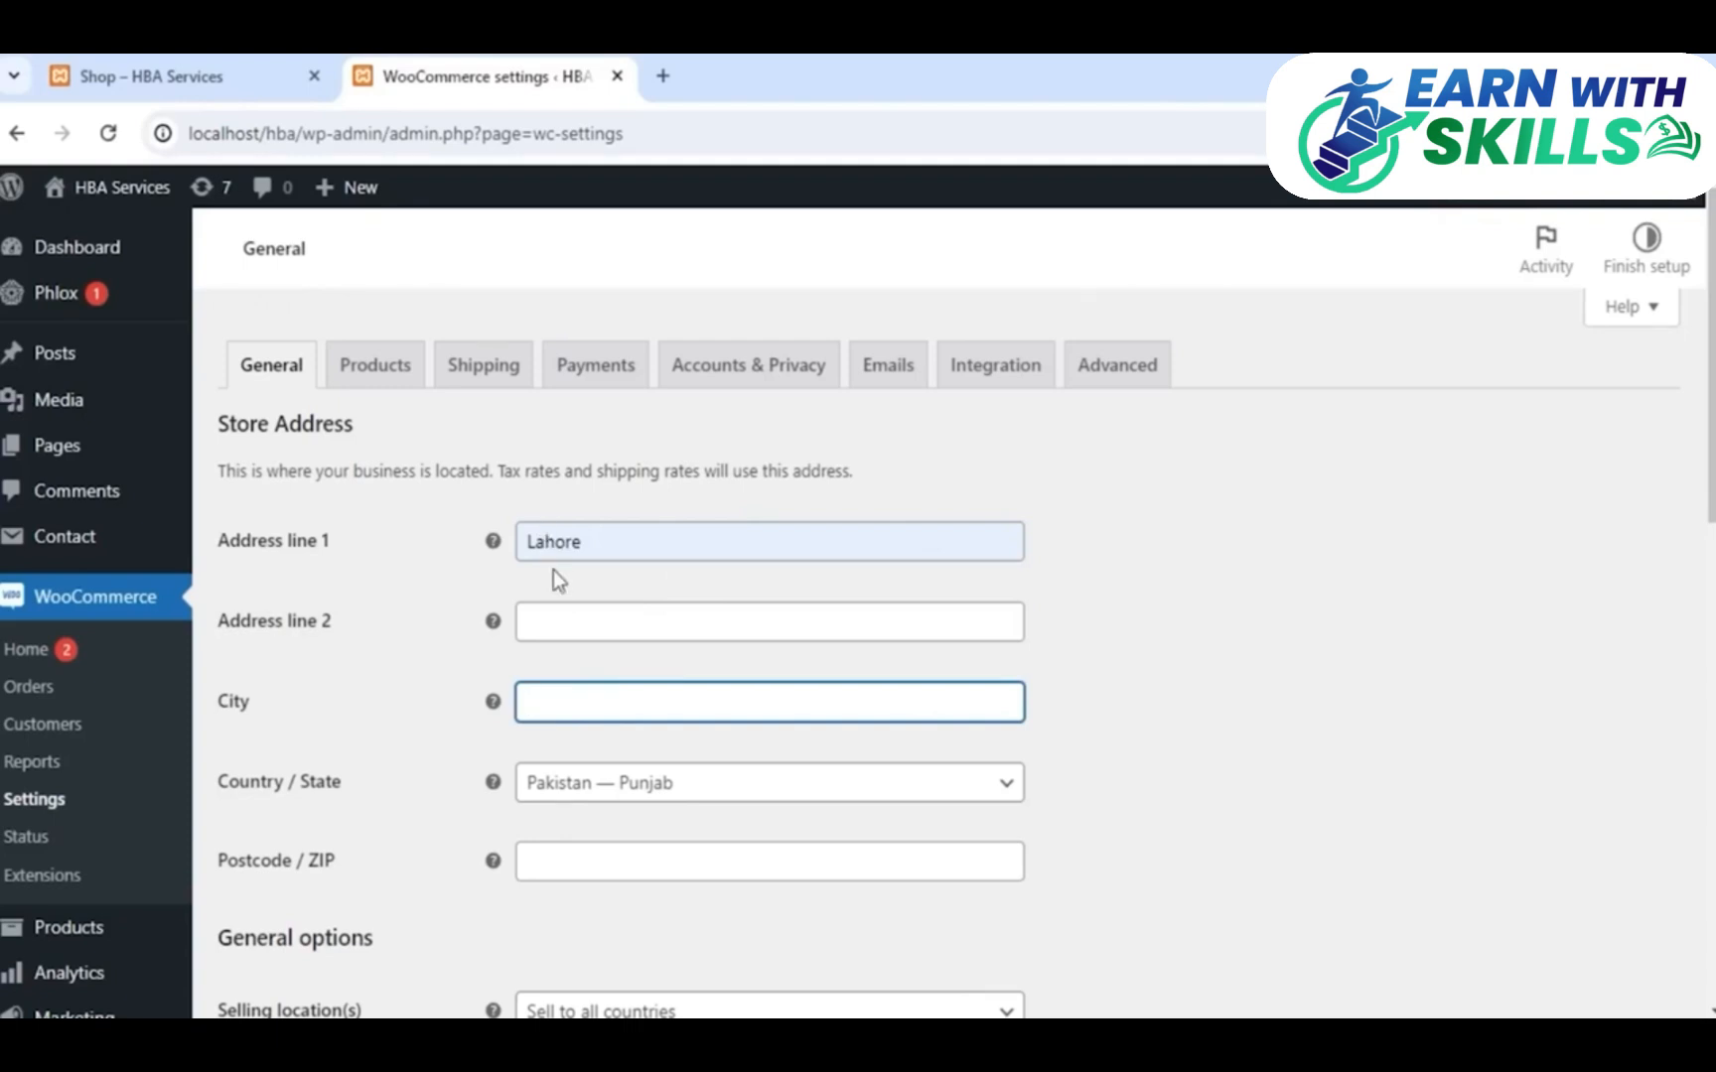
scroll(576, 596, "down", 1)
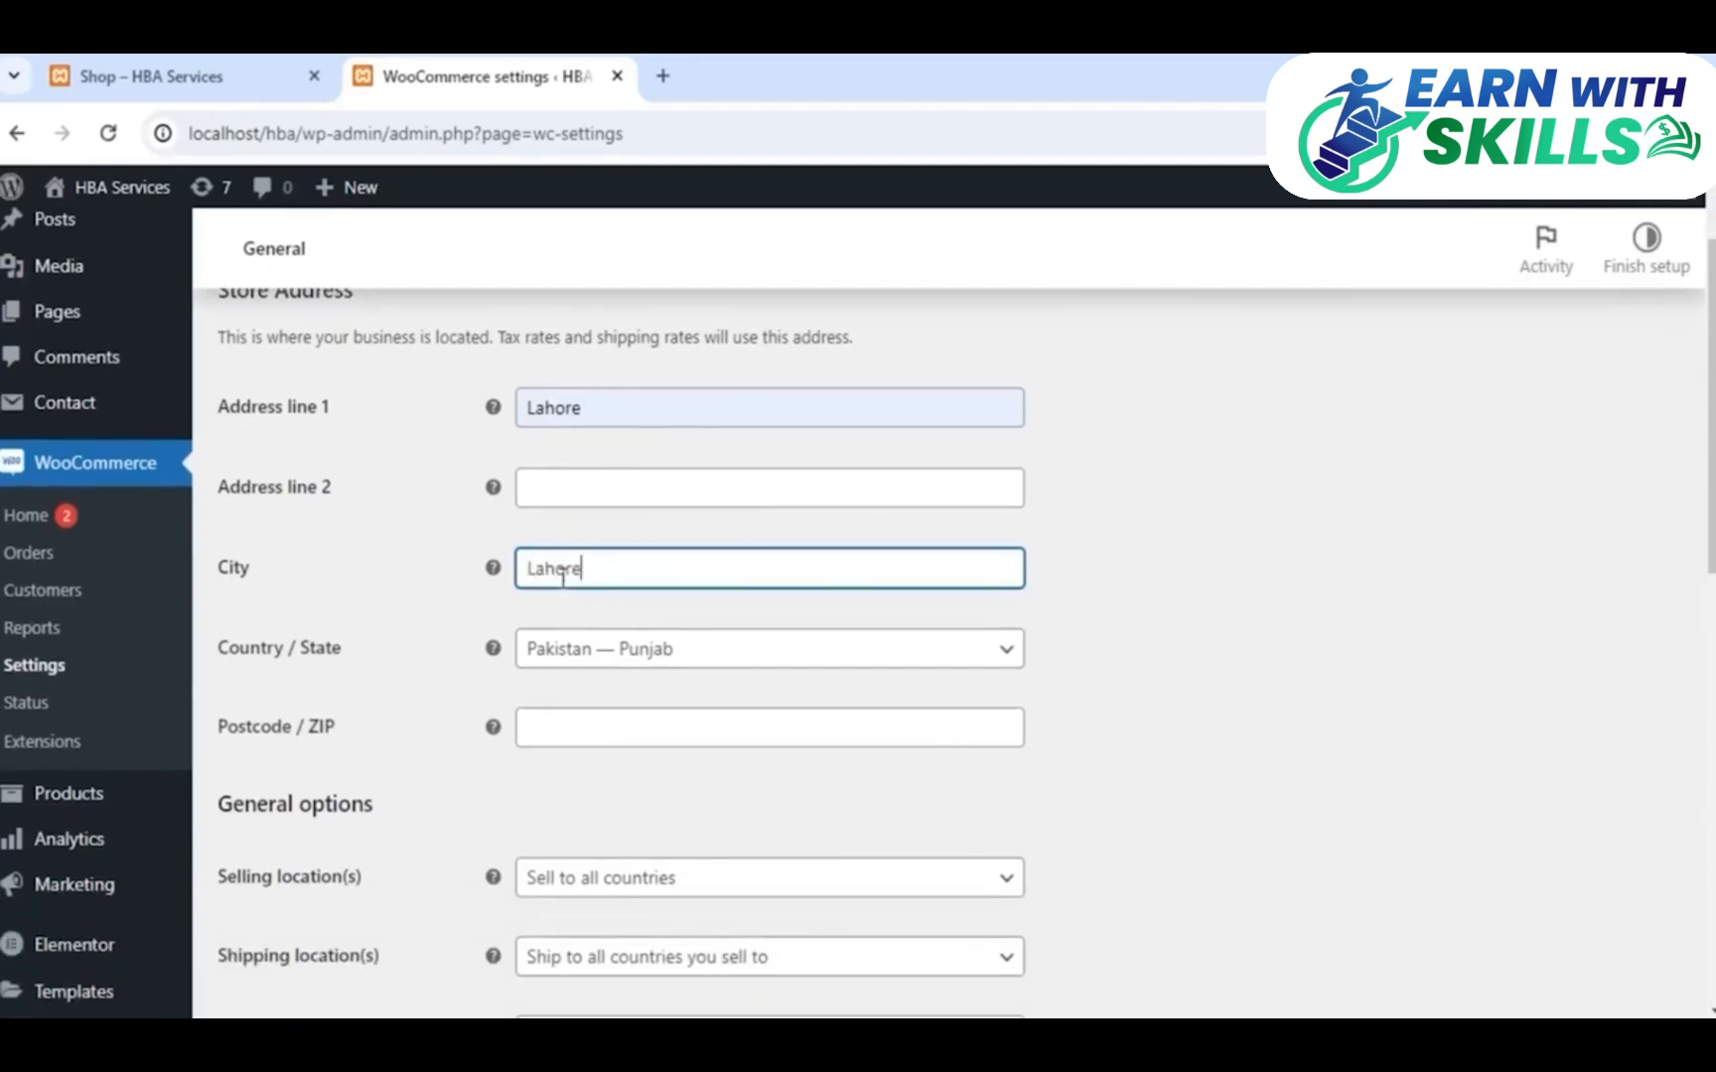
Choose Pakistan — Punjab as the store's country and state
left_click(799, 658)
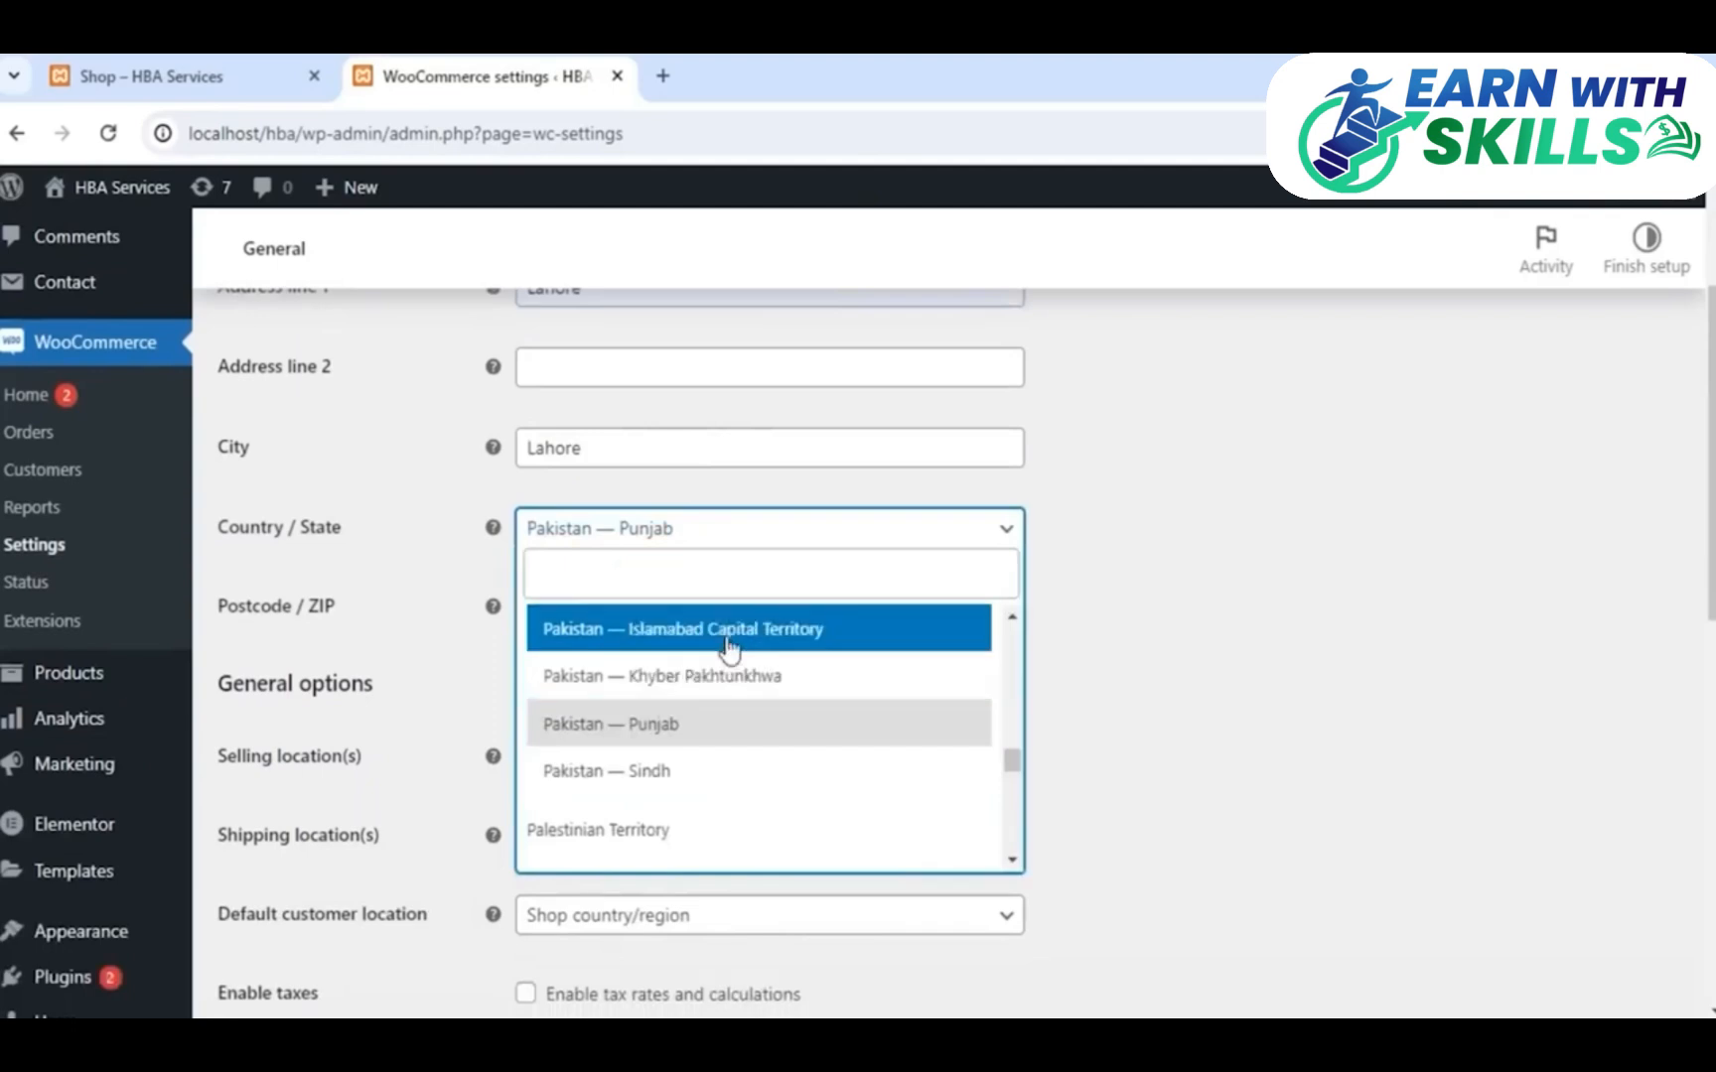
scroll(864, 707, "down", 1)
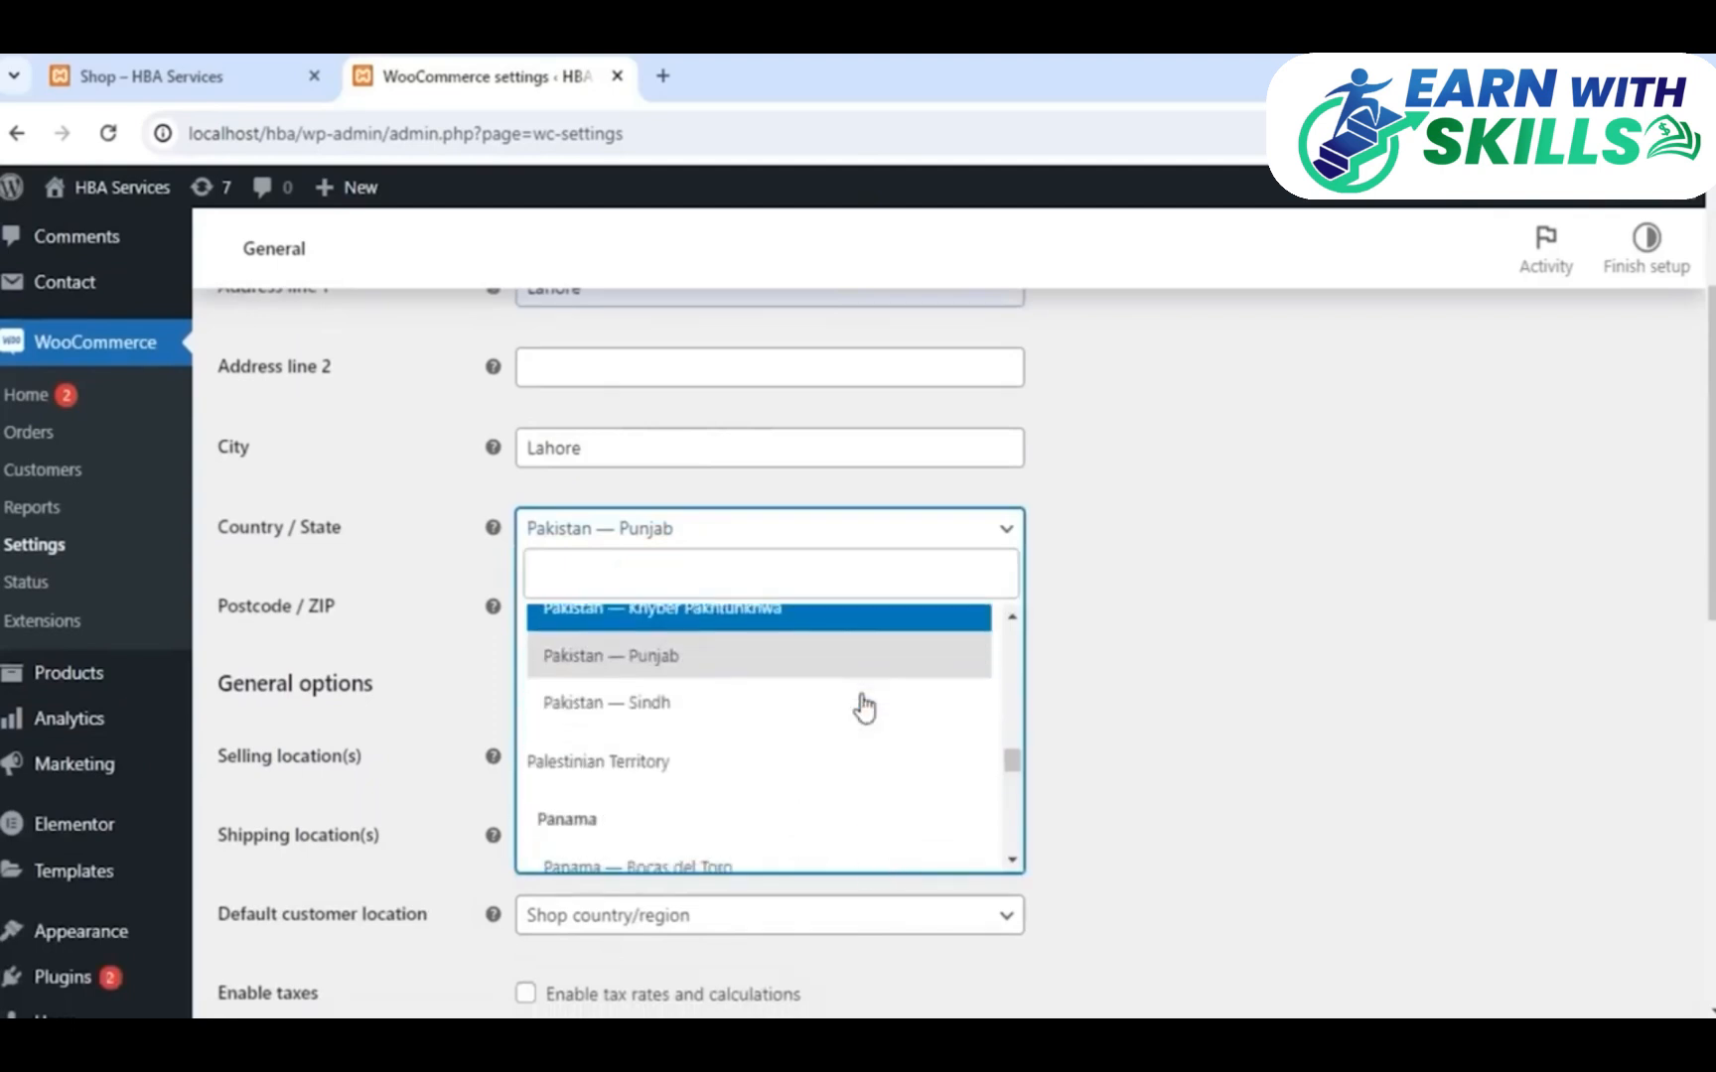
scroll(859, 705, "down", 2)
scroll(860, 705, "up", 3)
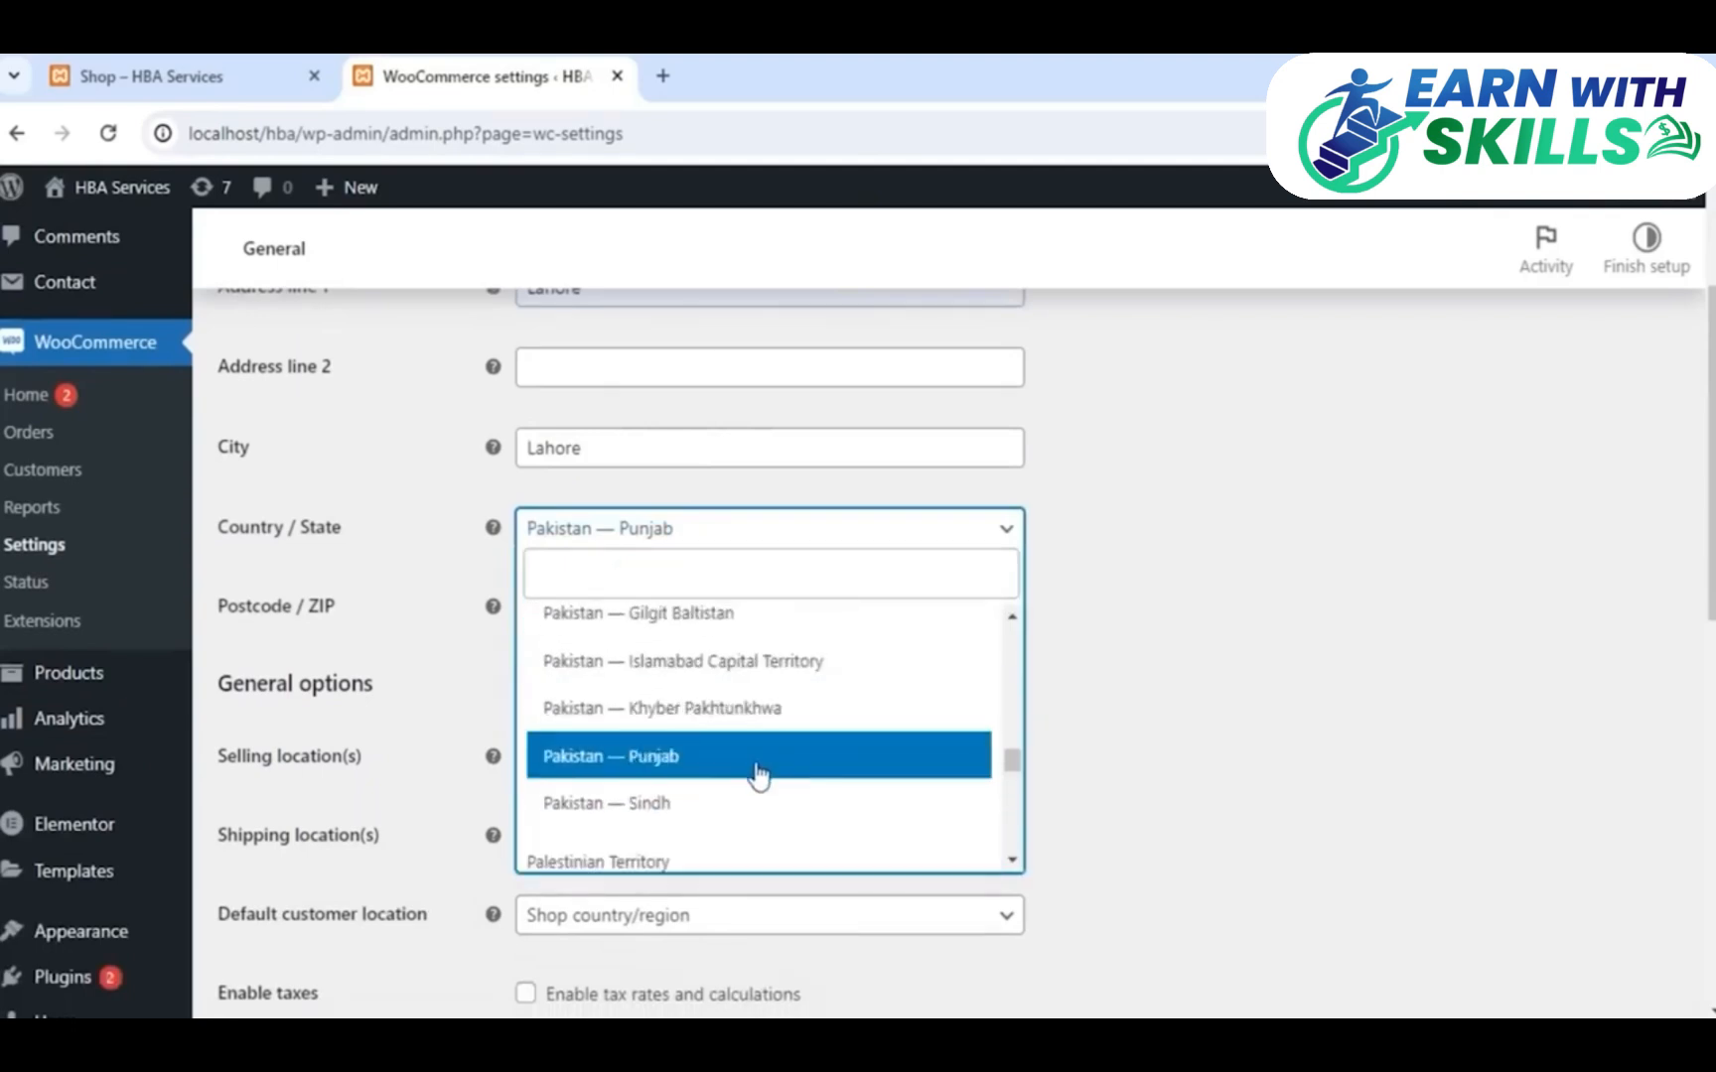
left_click(758, 777)
Search Google for "lahore zip code" in a separate browser tab, then close it and return to the store settings
left_click(632, 609)
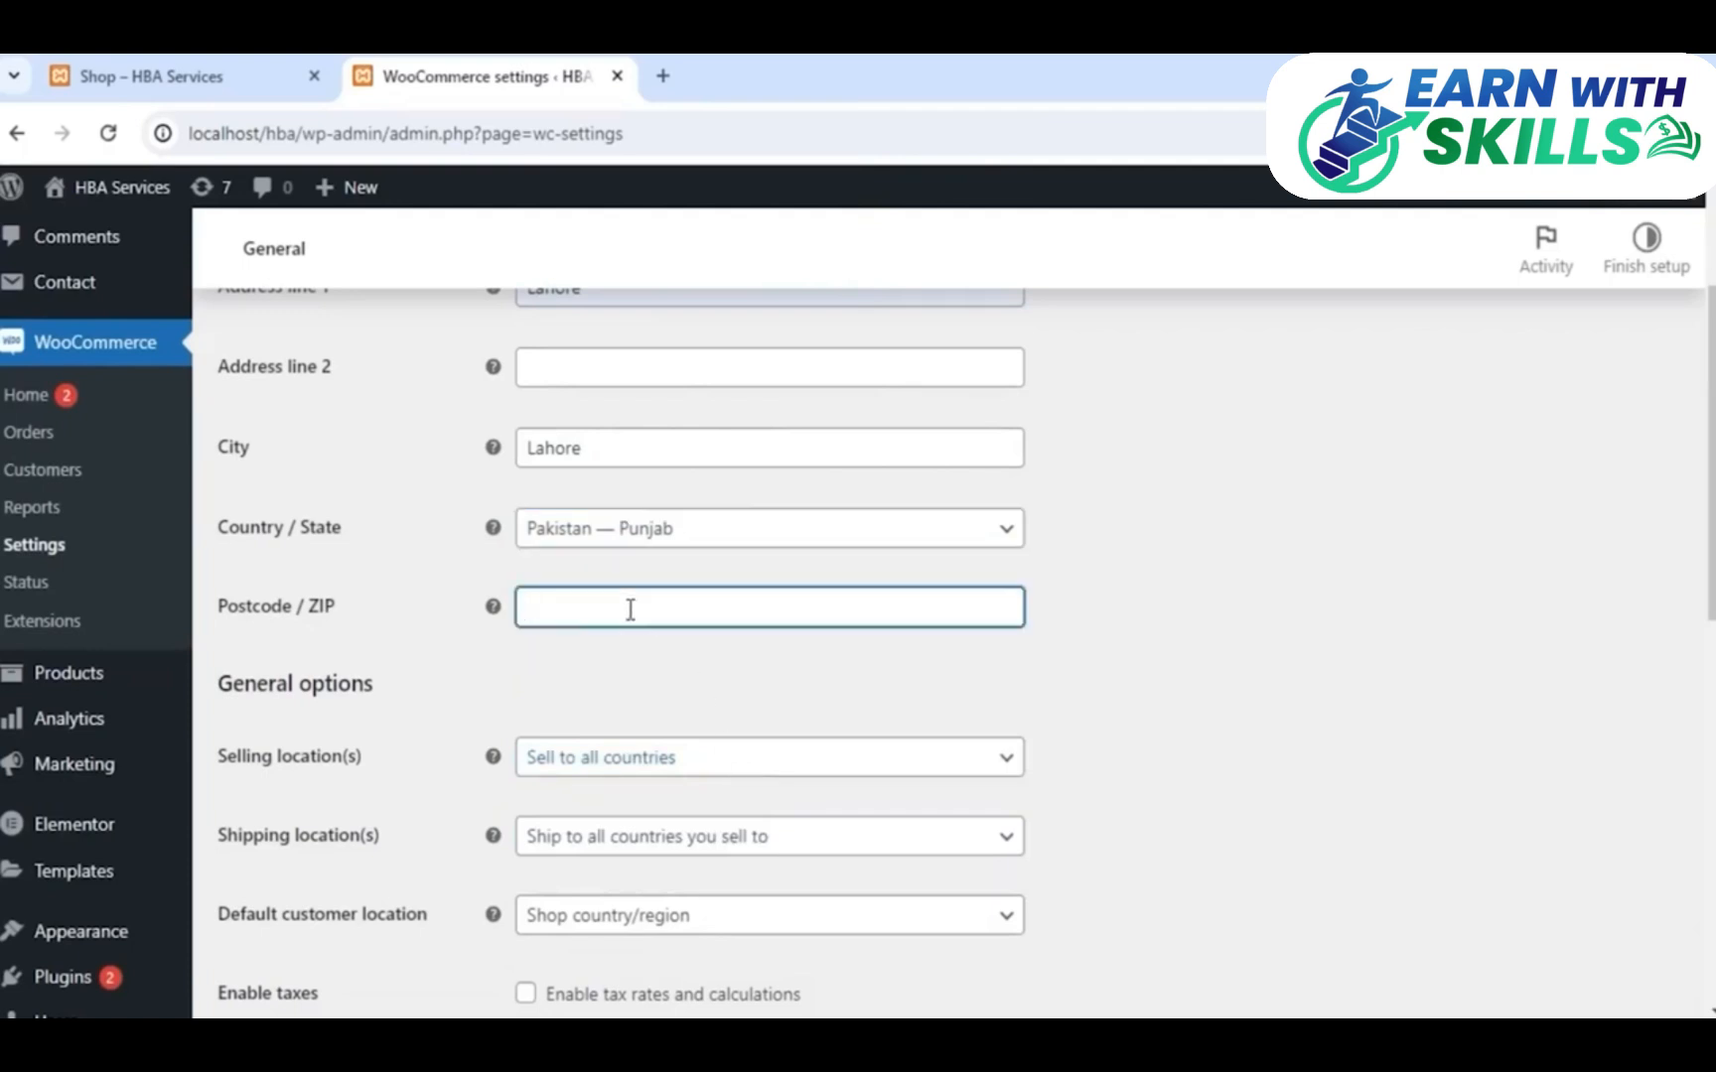
scroll(585, 479, "up", 1)
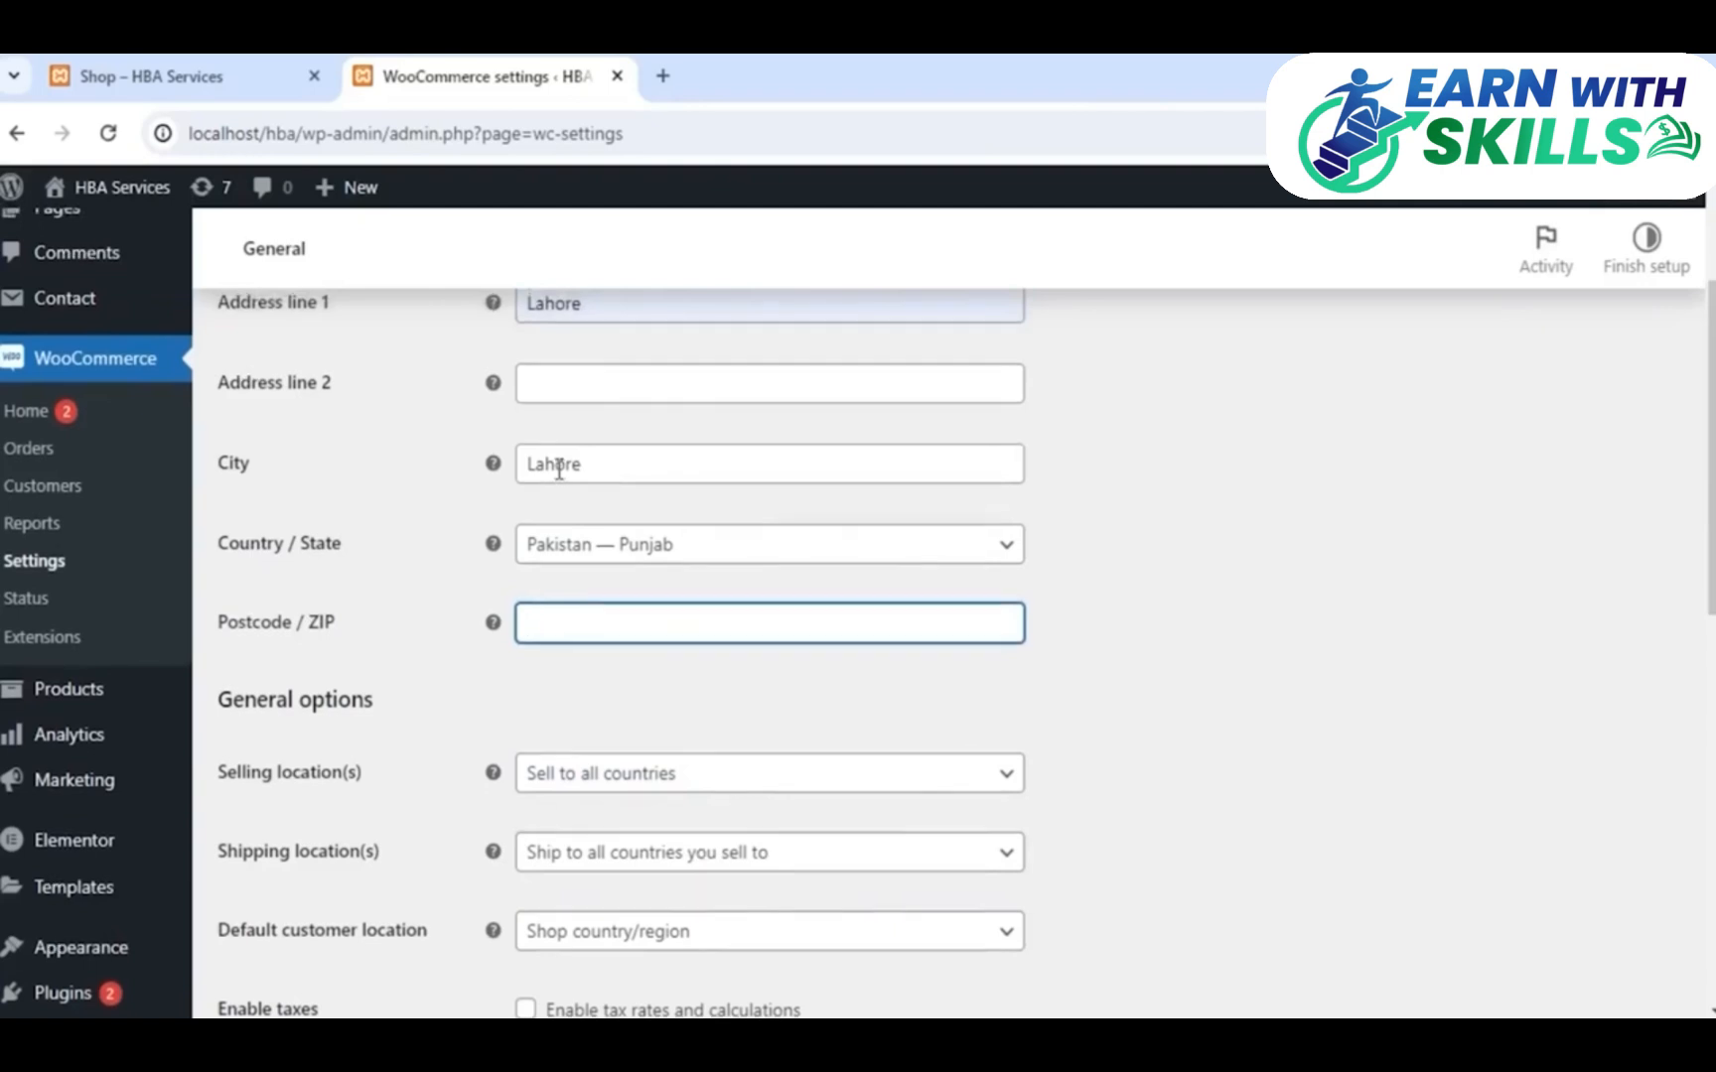
double_click(559, 468)
key("ctrl+c")
left_click(659, 68)
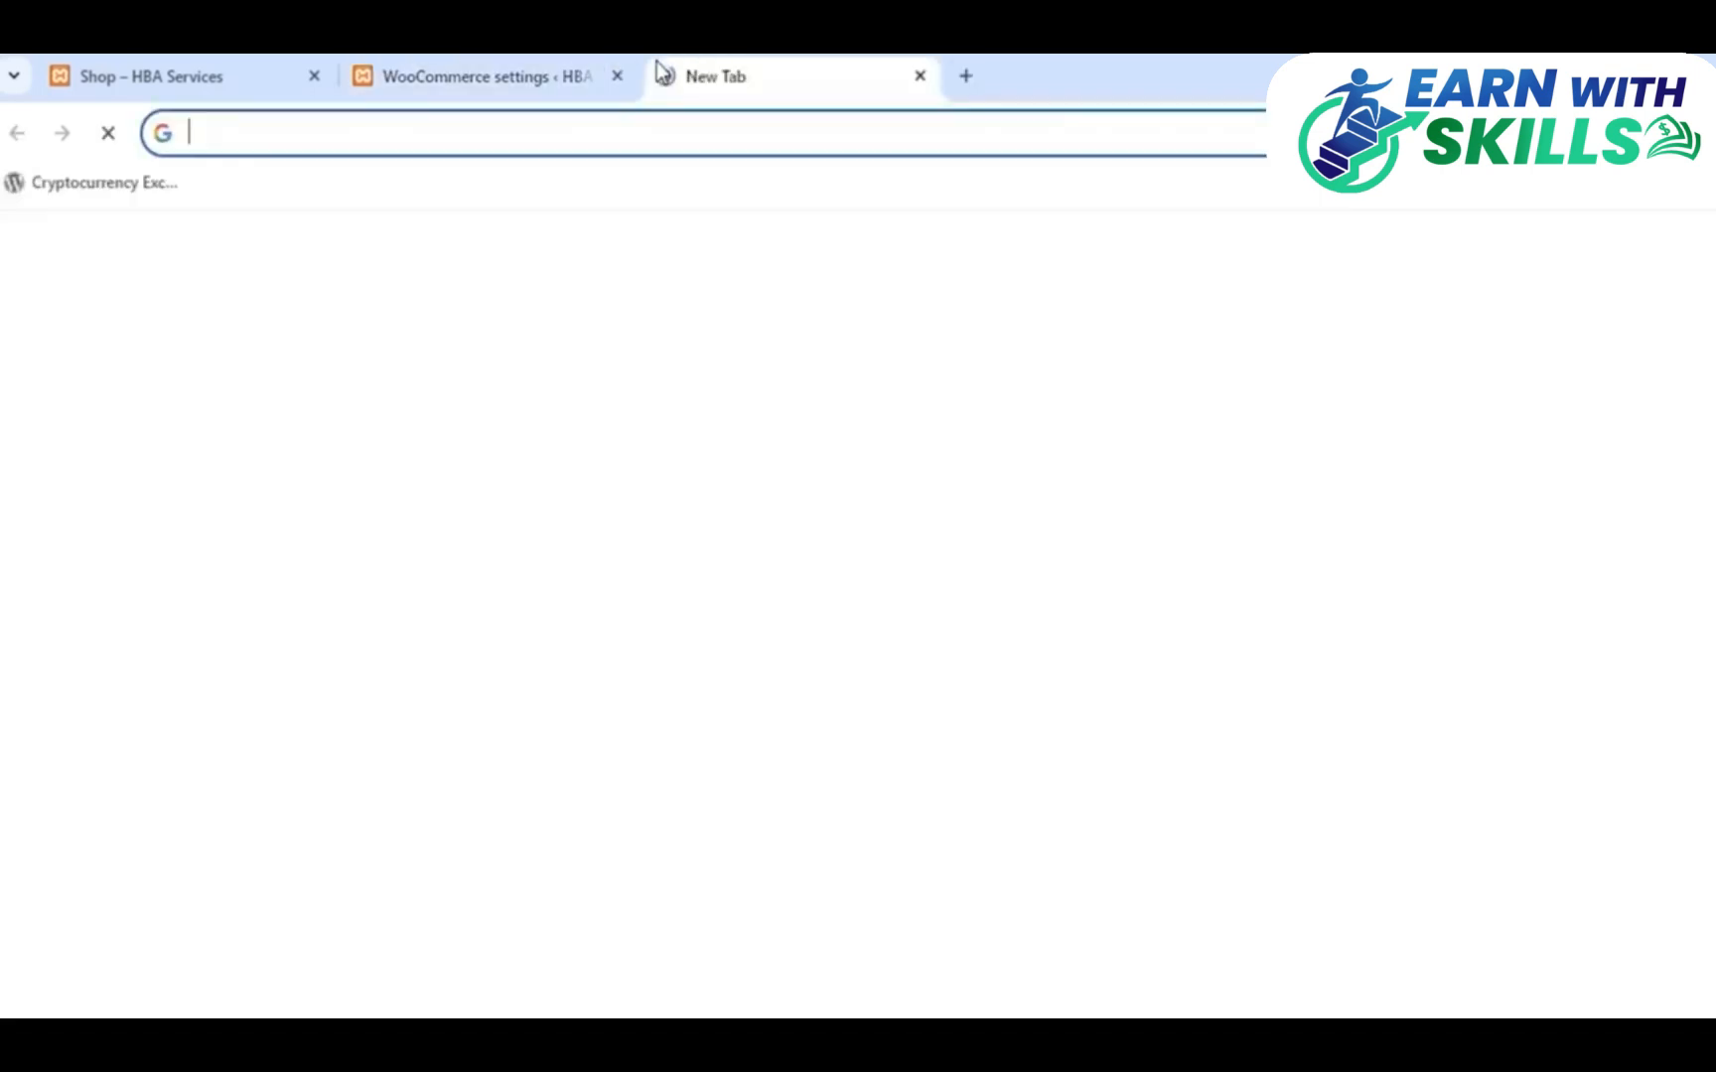
left_click(481, 84)
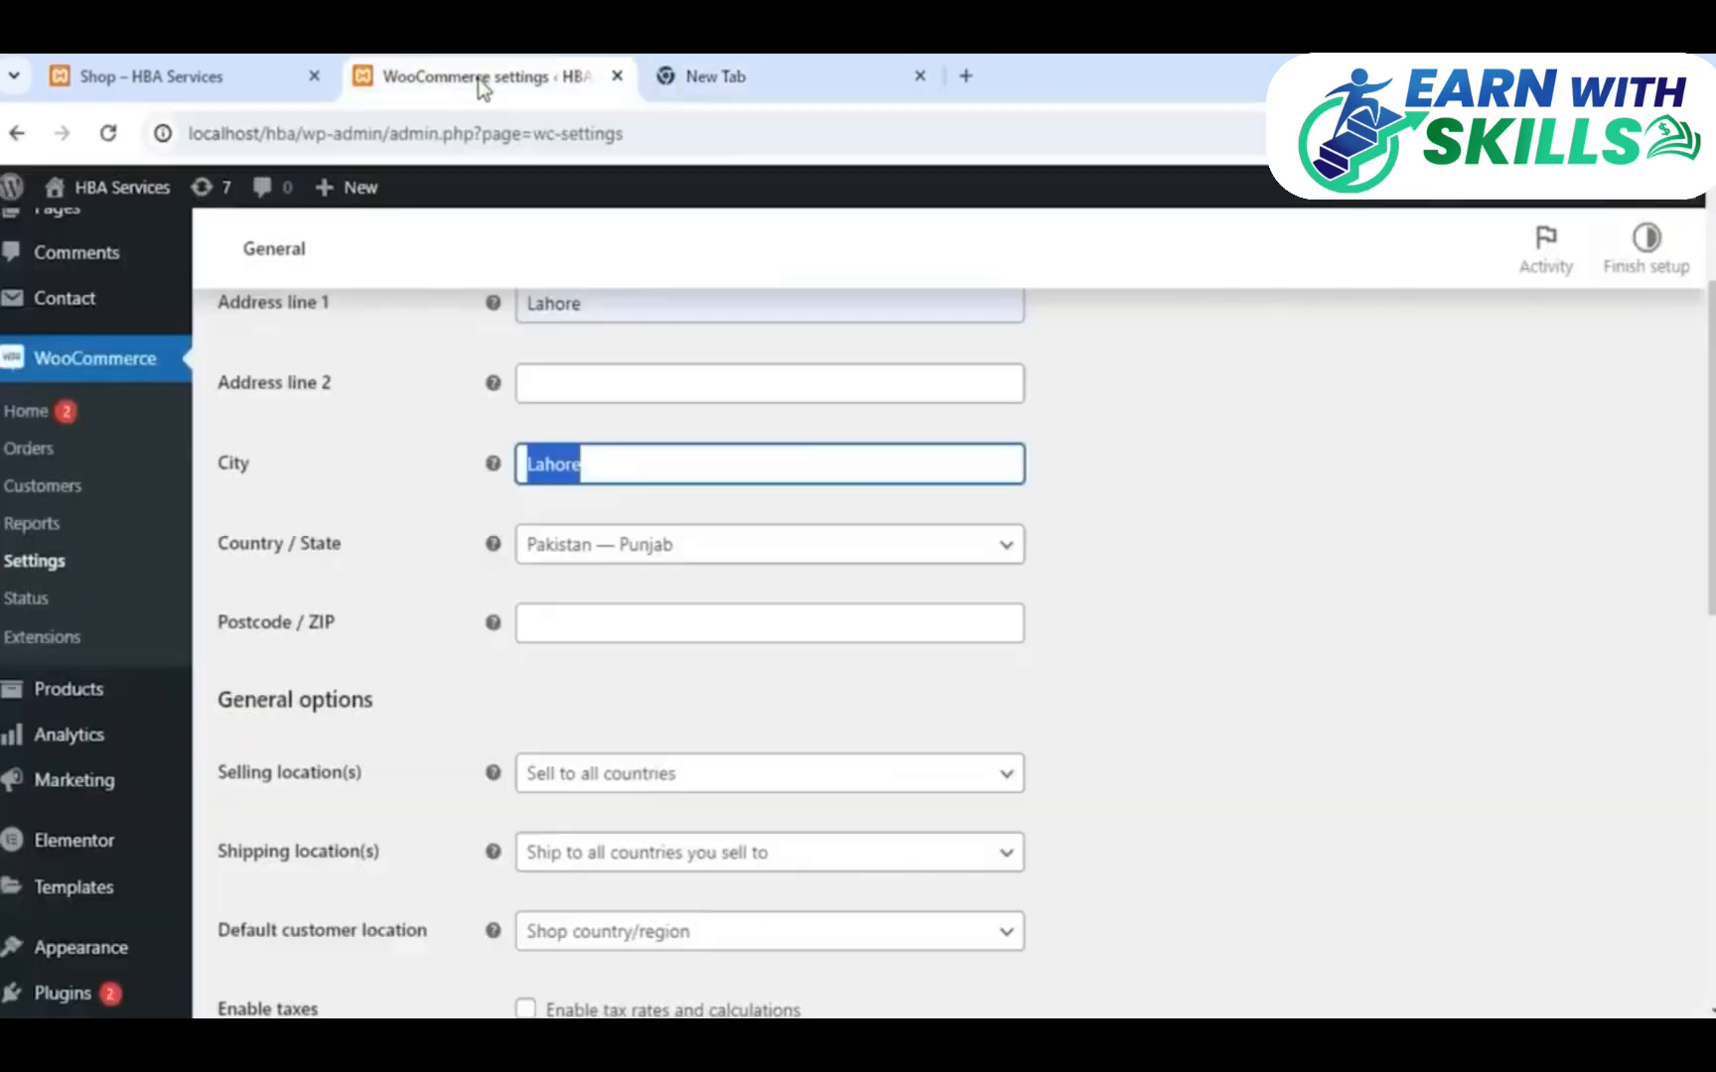
left_click(710, 77)
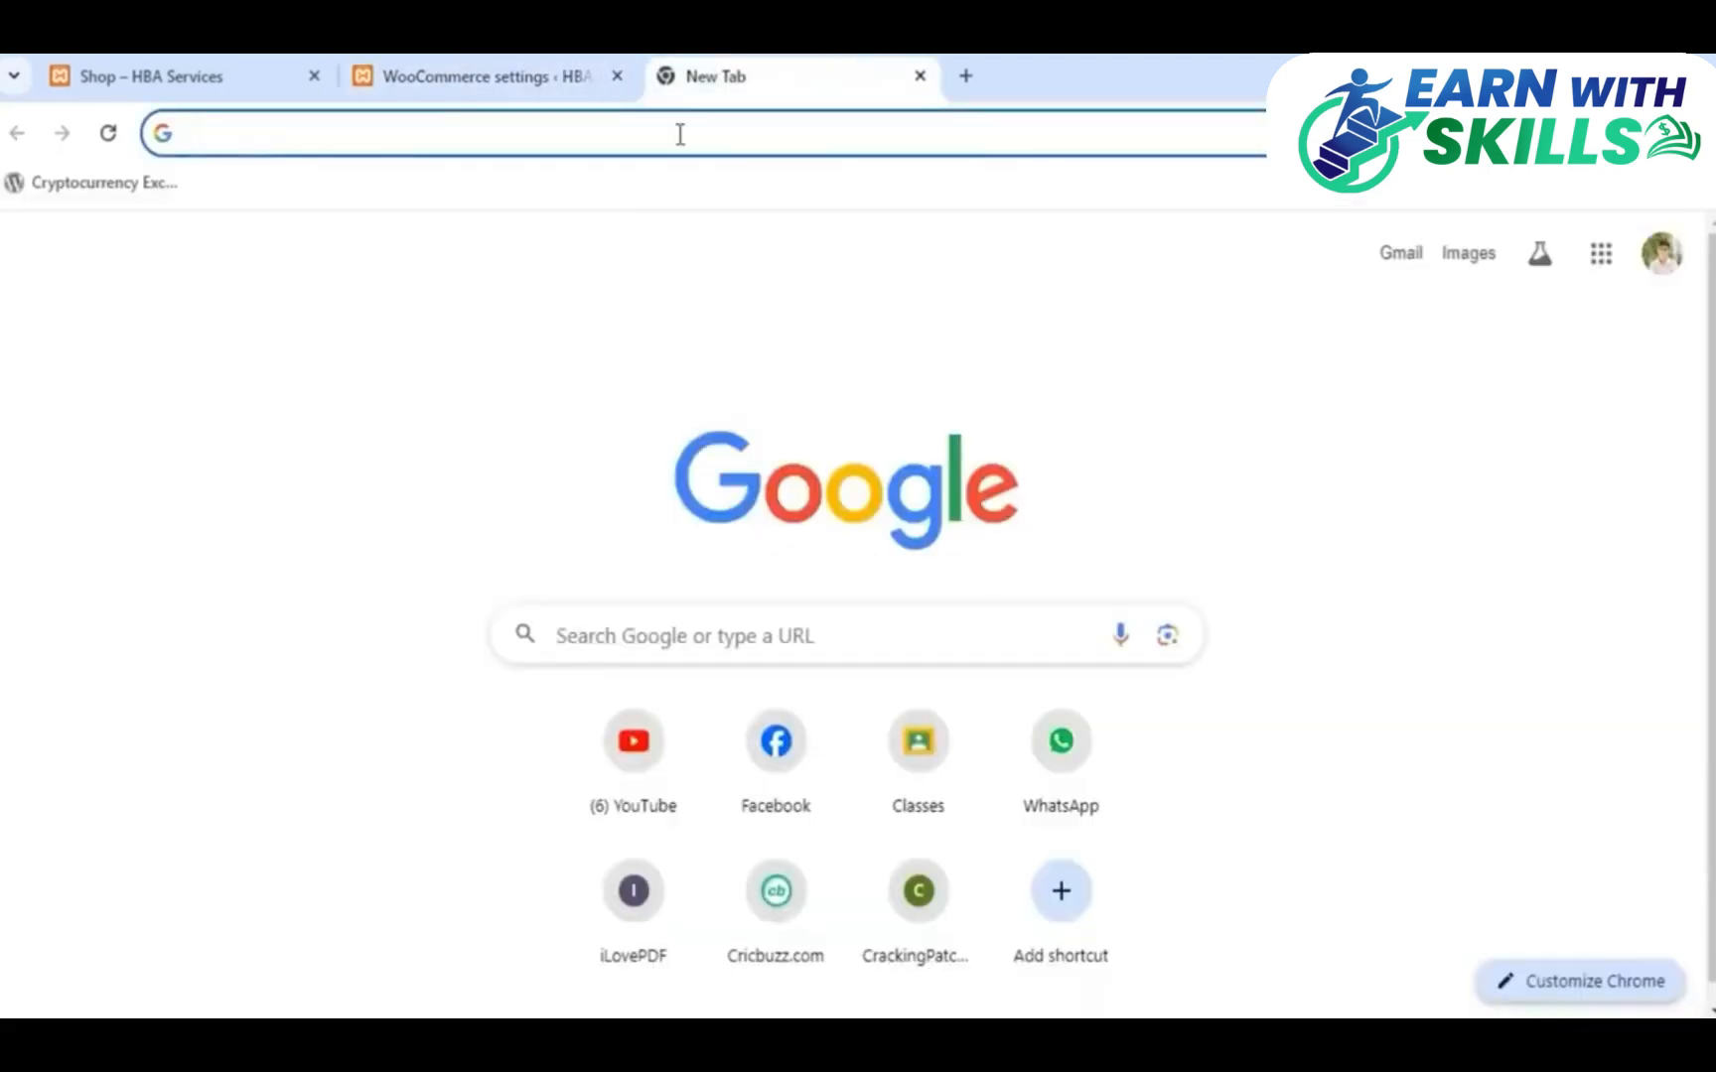
key("ctrl+v")
type("zip")
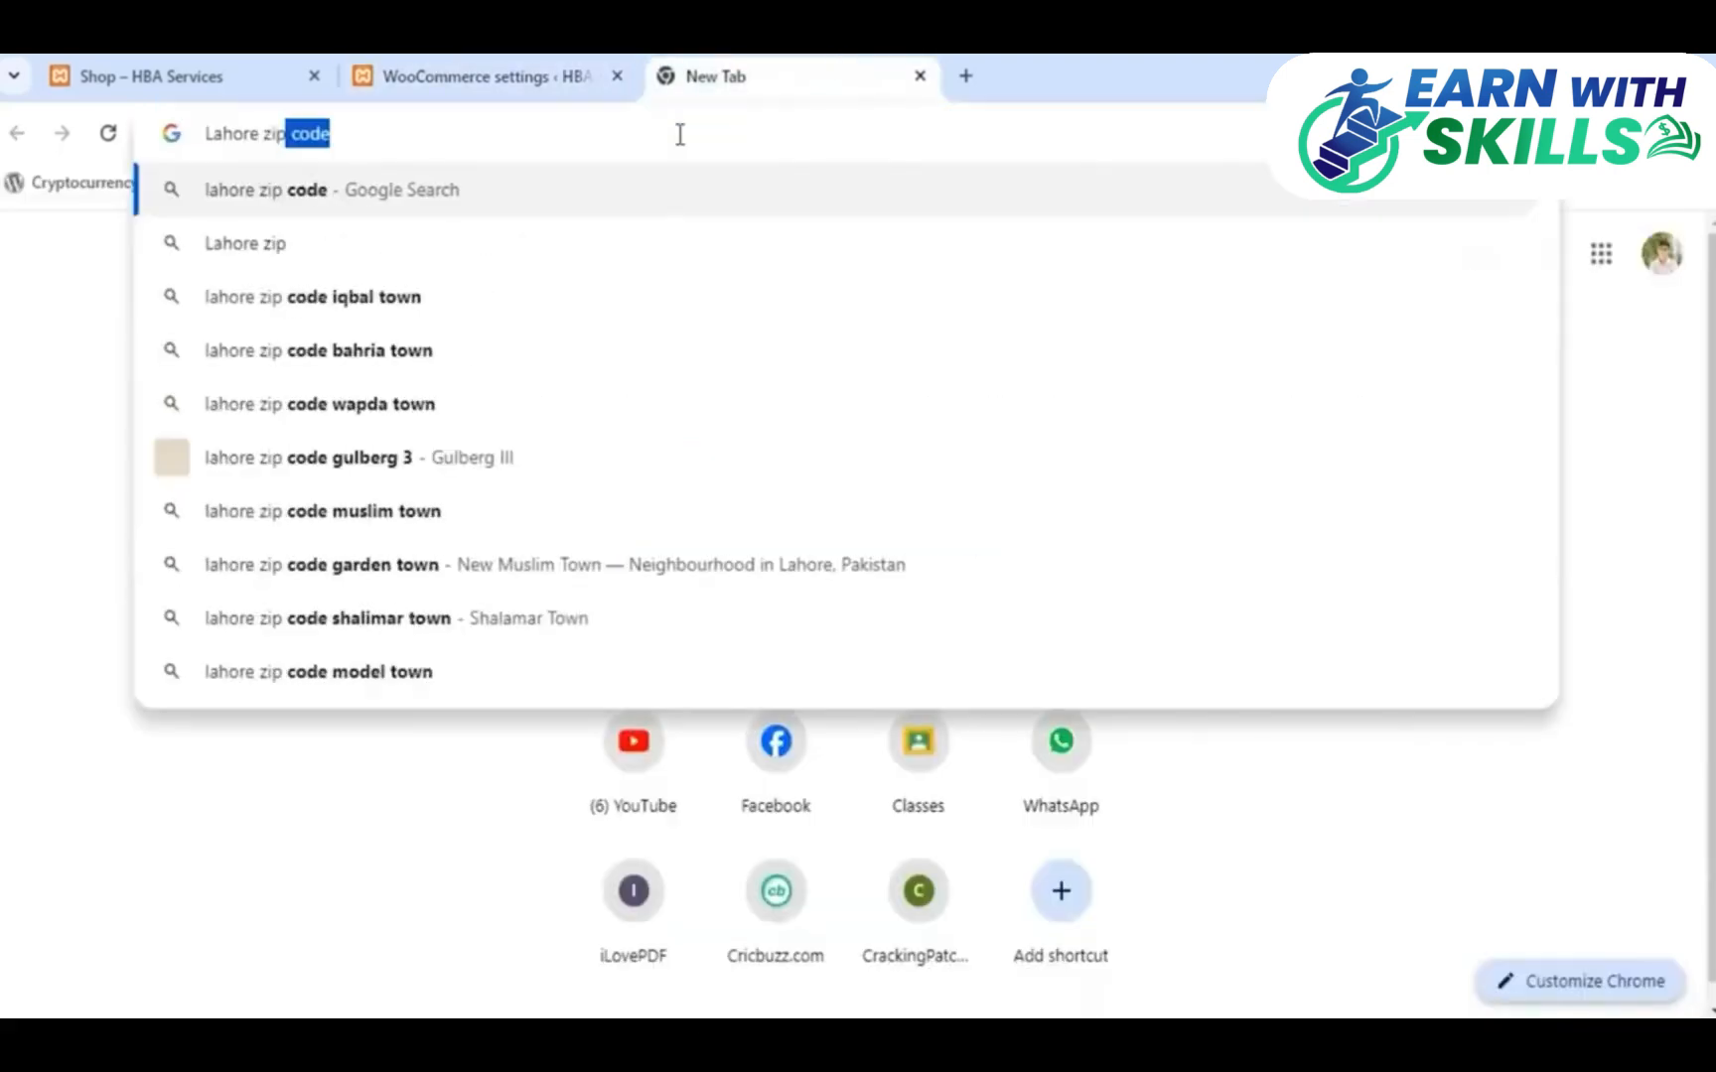
key("Return")
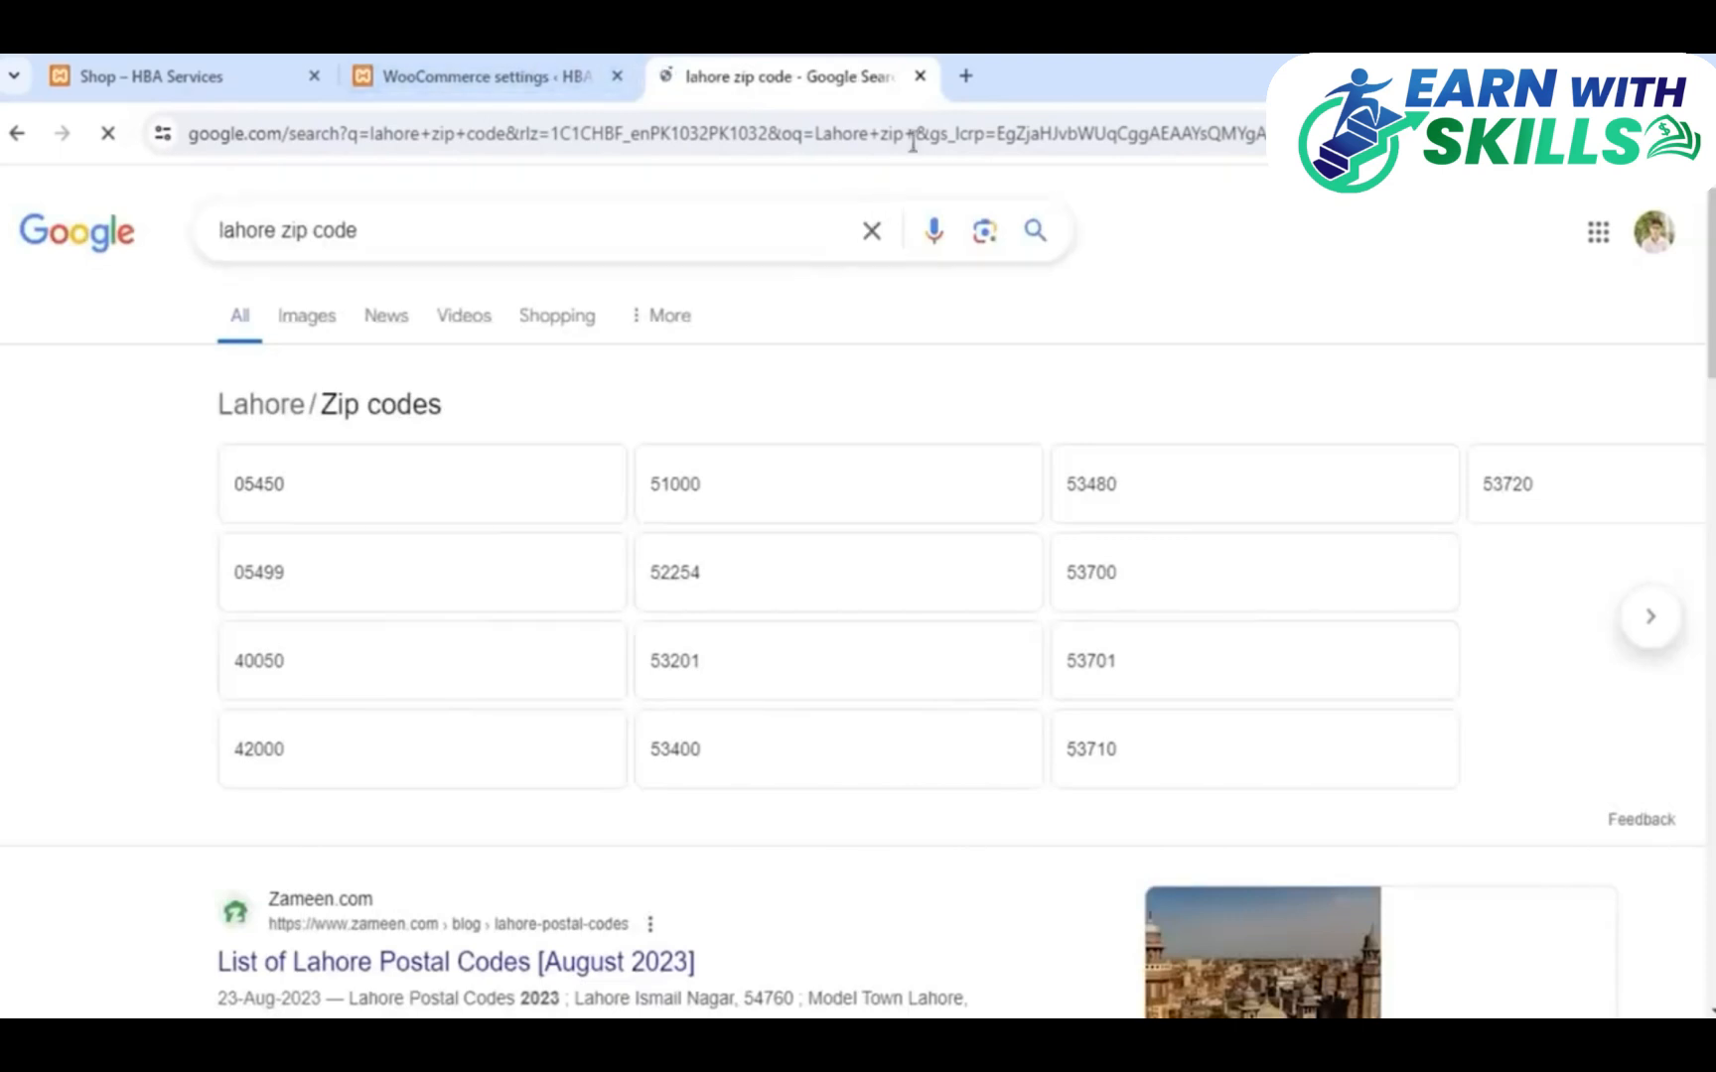
left_click(928, 82)
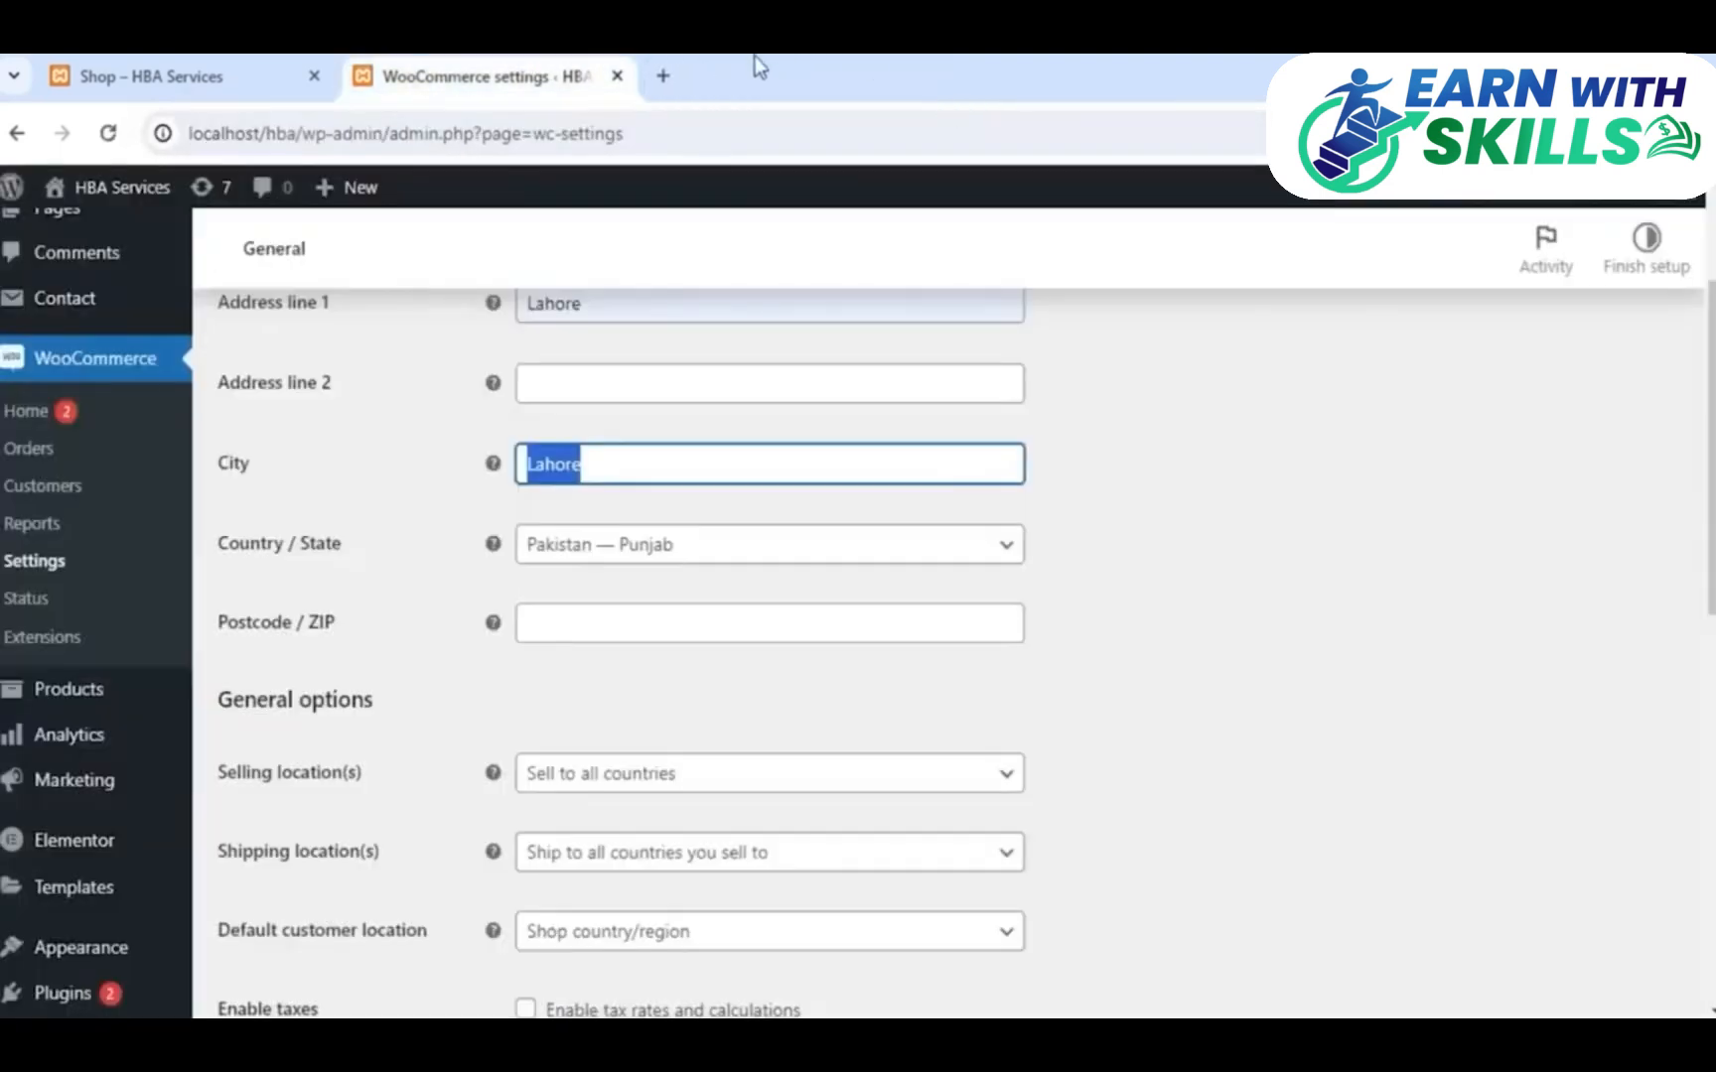
Try the selling location option "Sell to all countries, except for…" and open its list of excluded countries
scroll(681, 410, "down", 2)
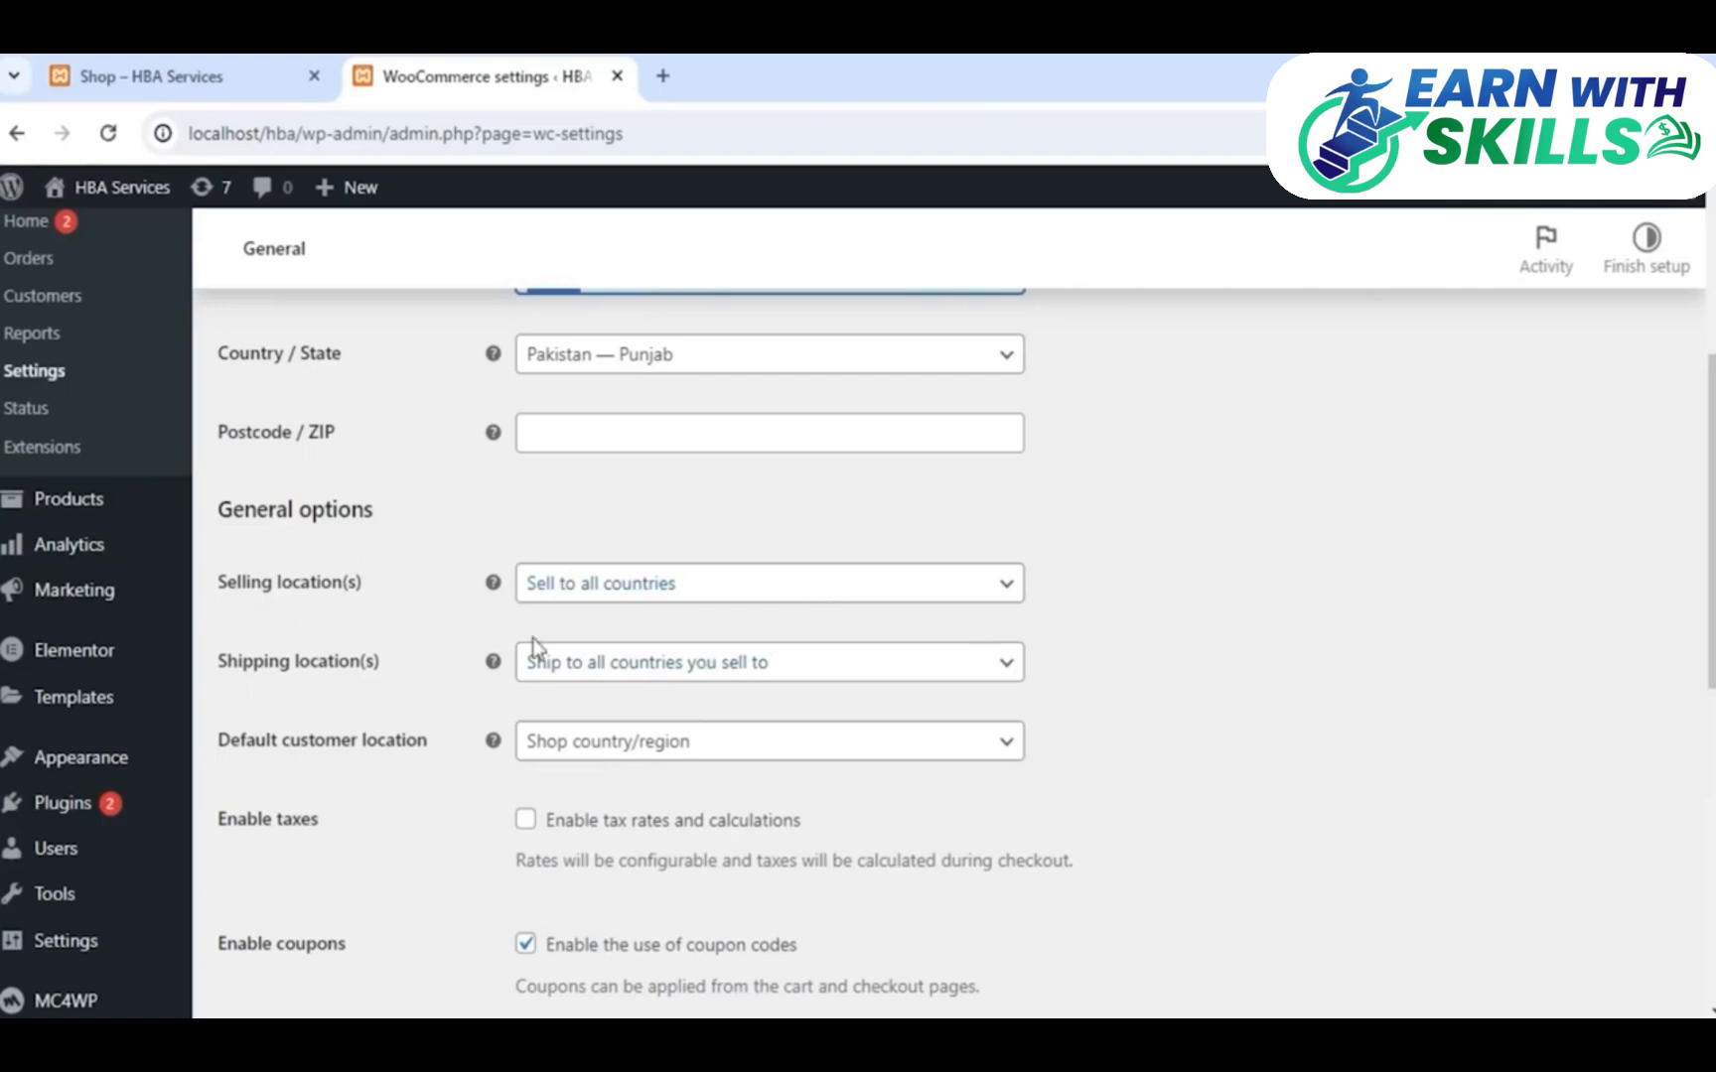
left_click(567, 590)
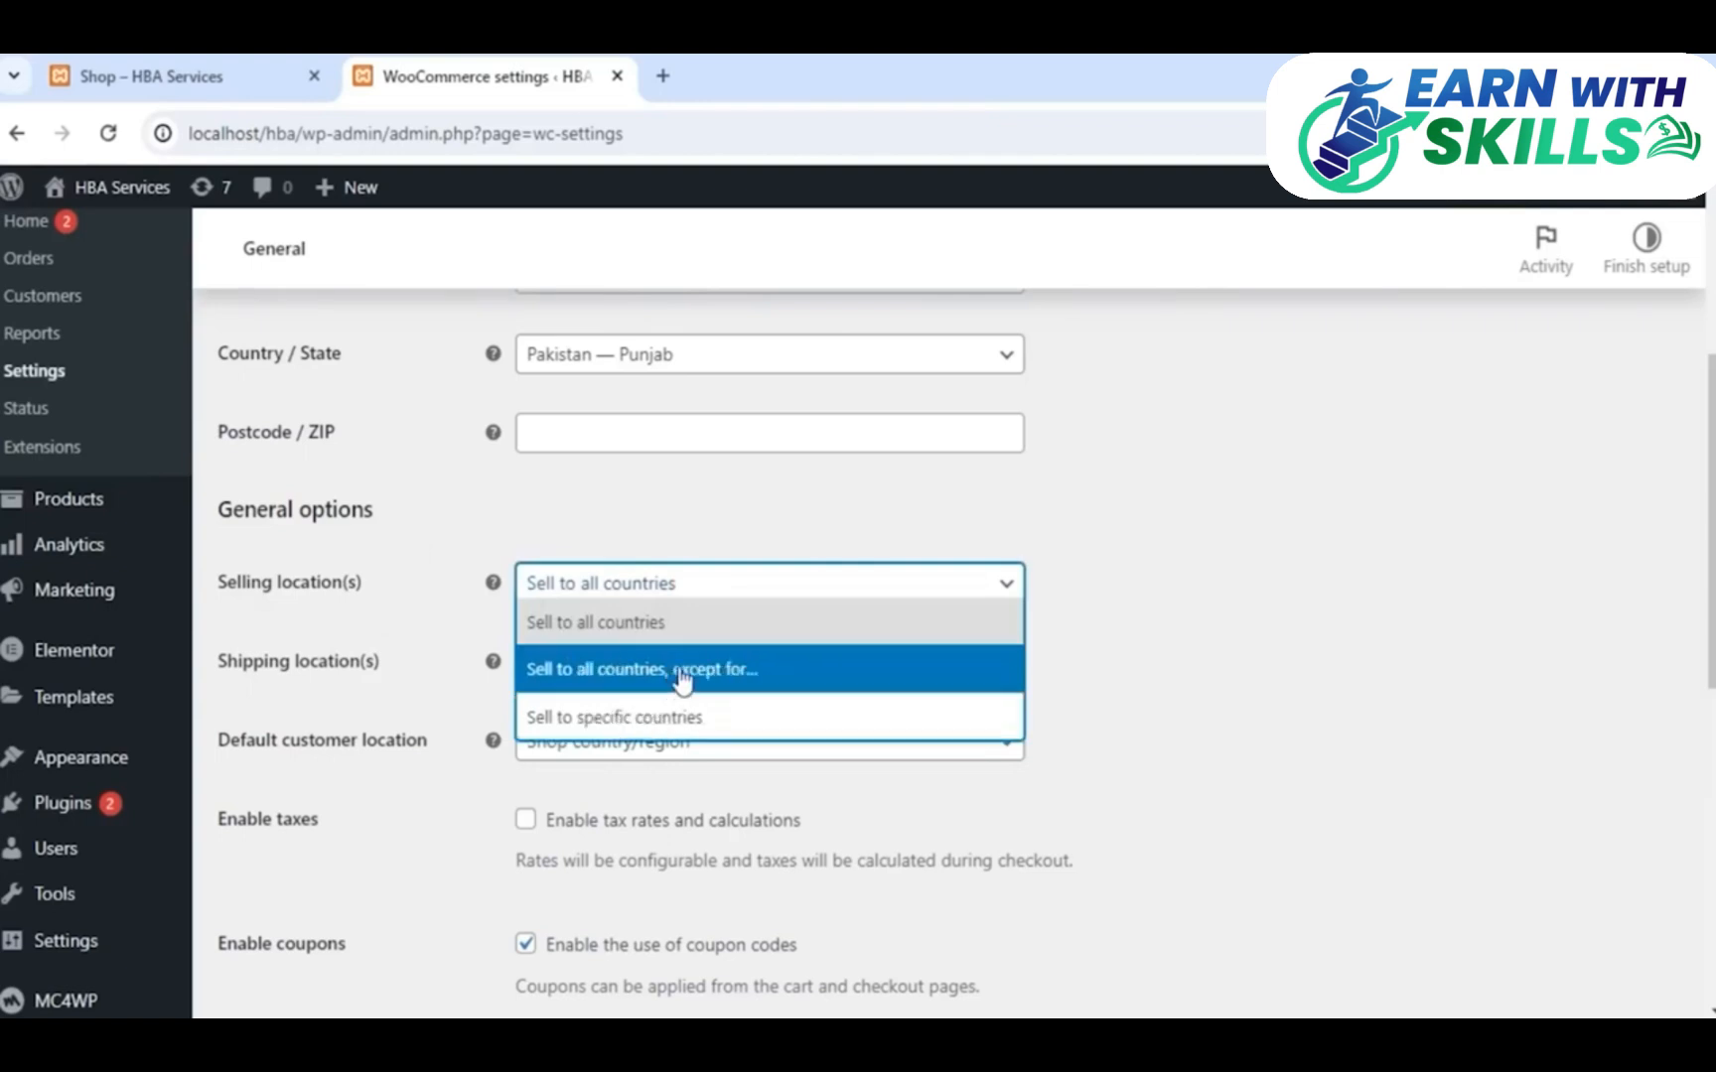
left_click(734, 671)
left_click(612, 671)
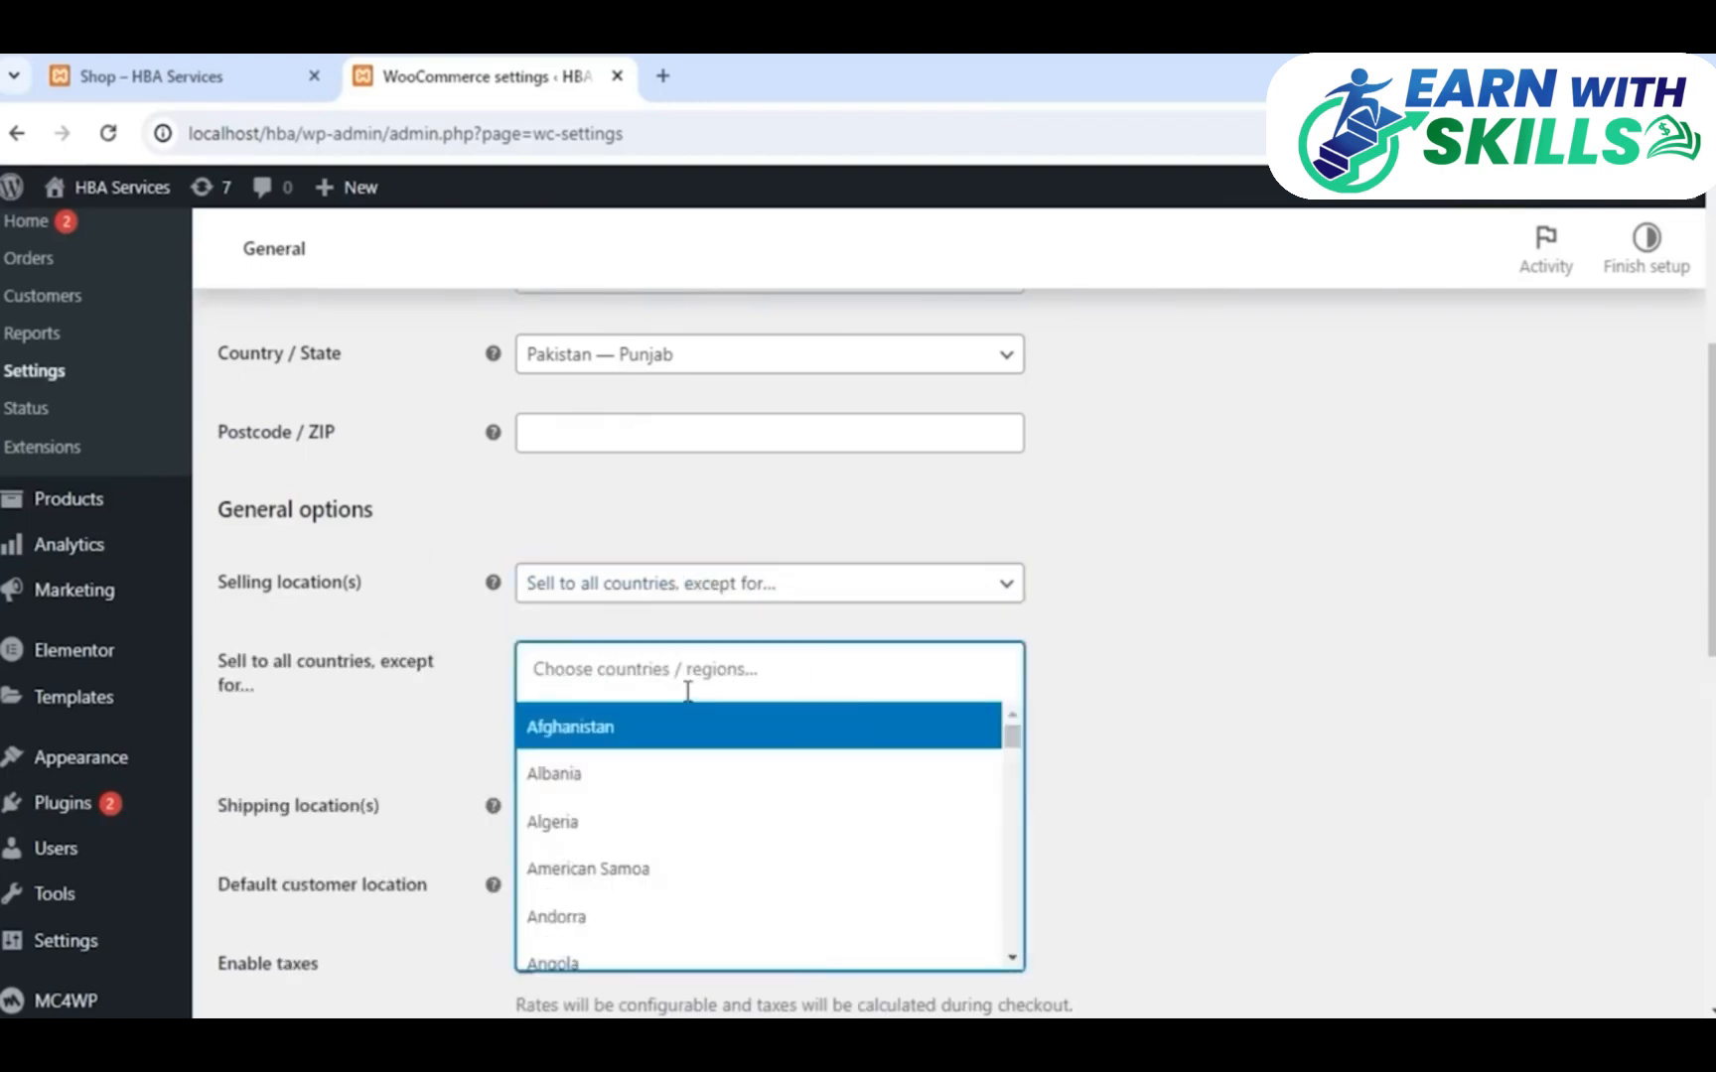
Set the selling location to "Sell to specific countries" and add Pakistan as the permitted country
left_click(961, 600)
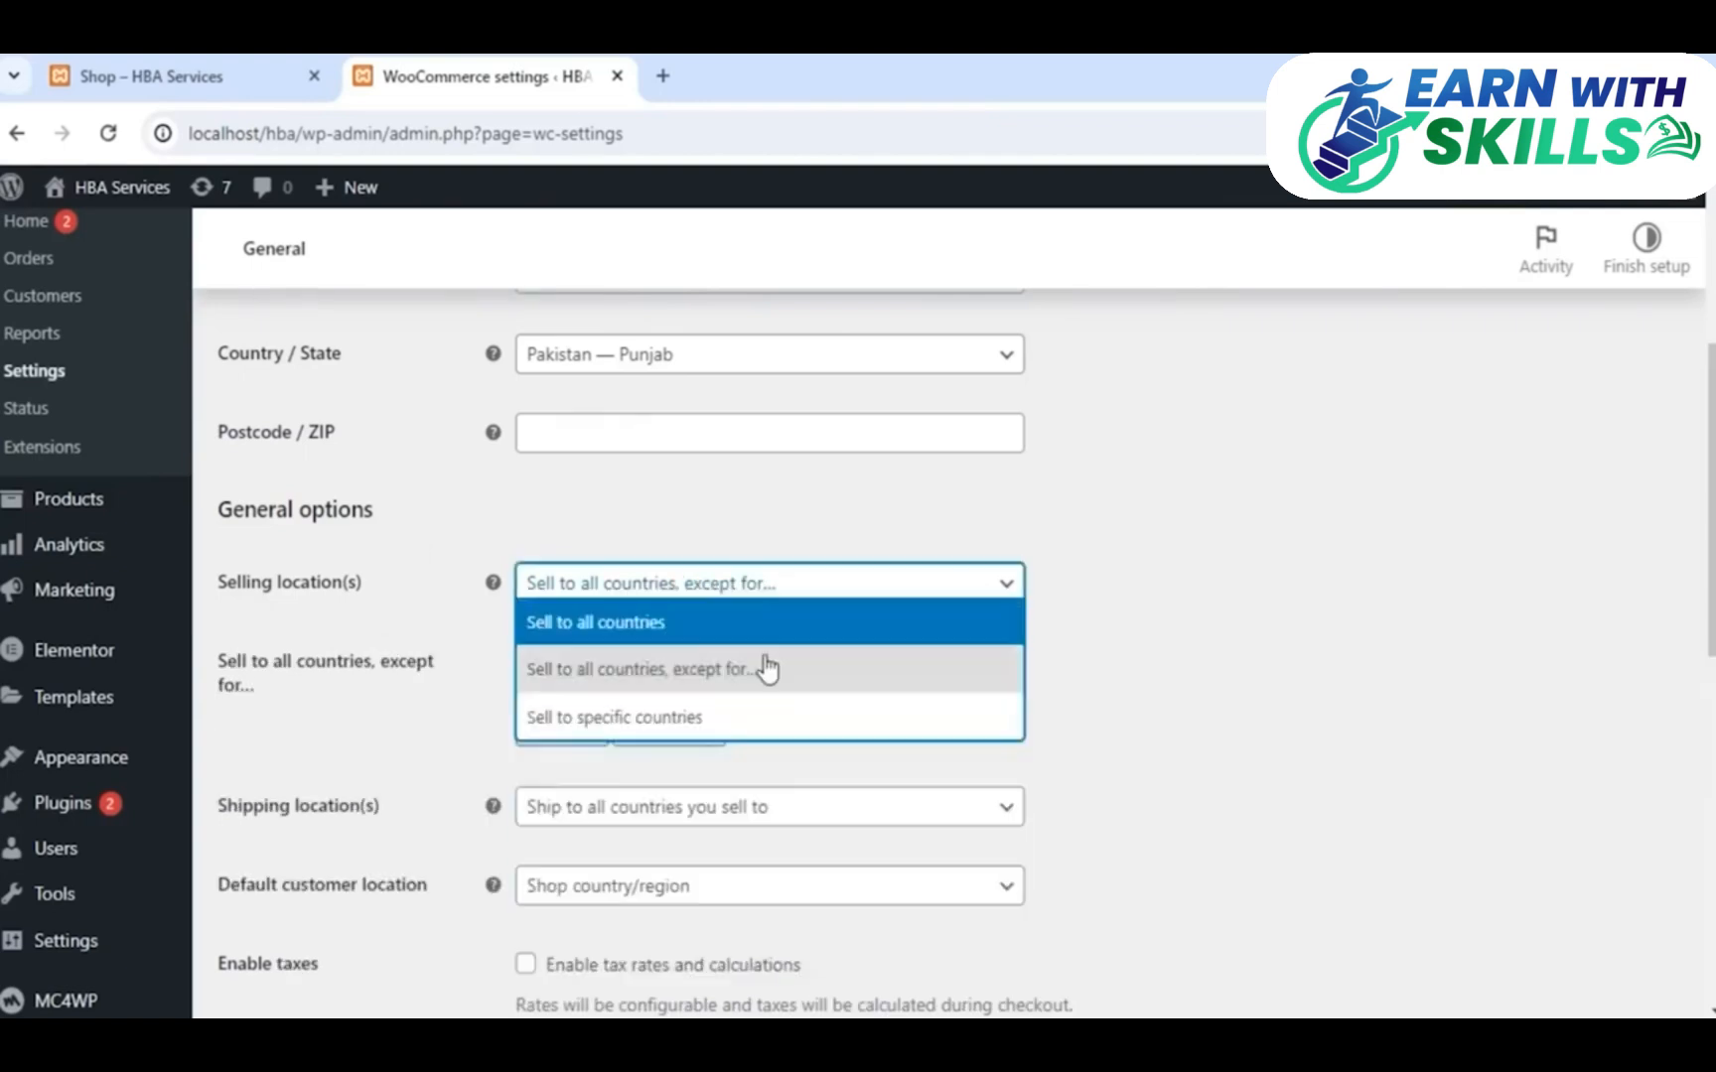
left_click(651, 719)
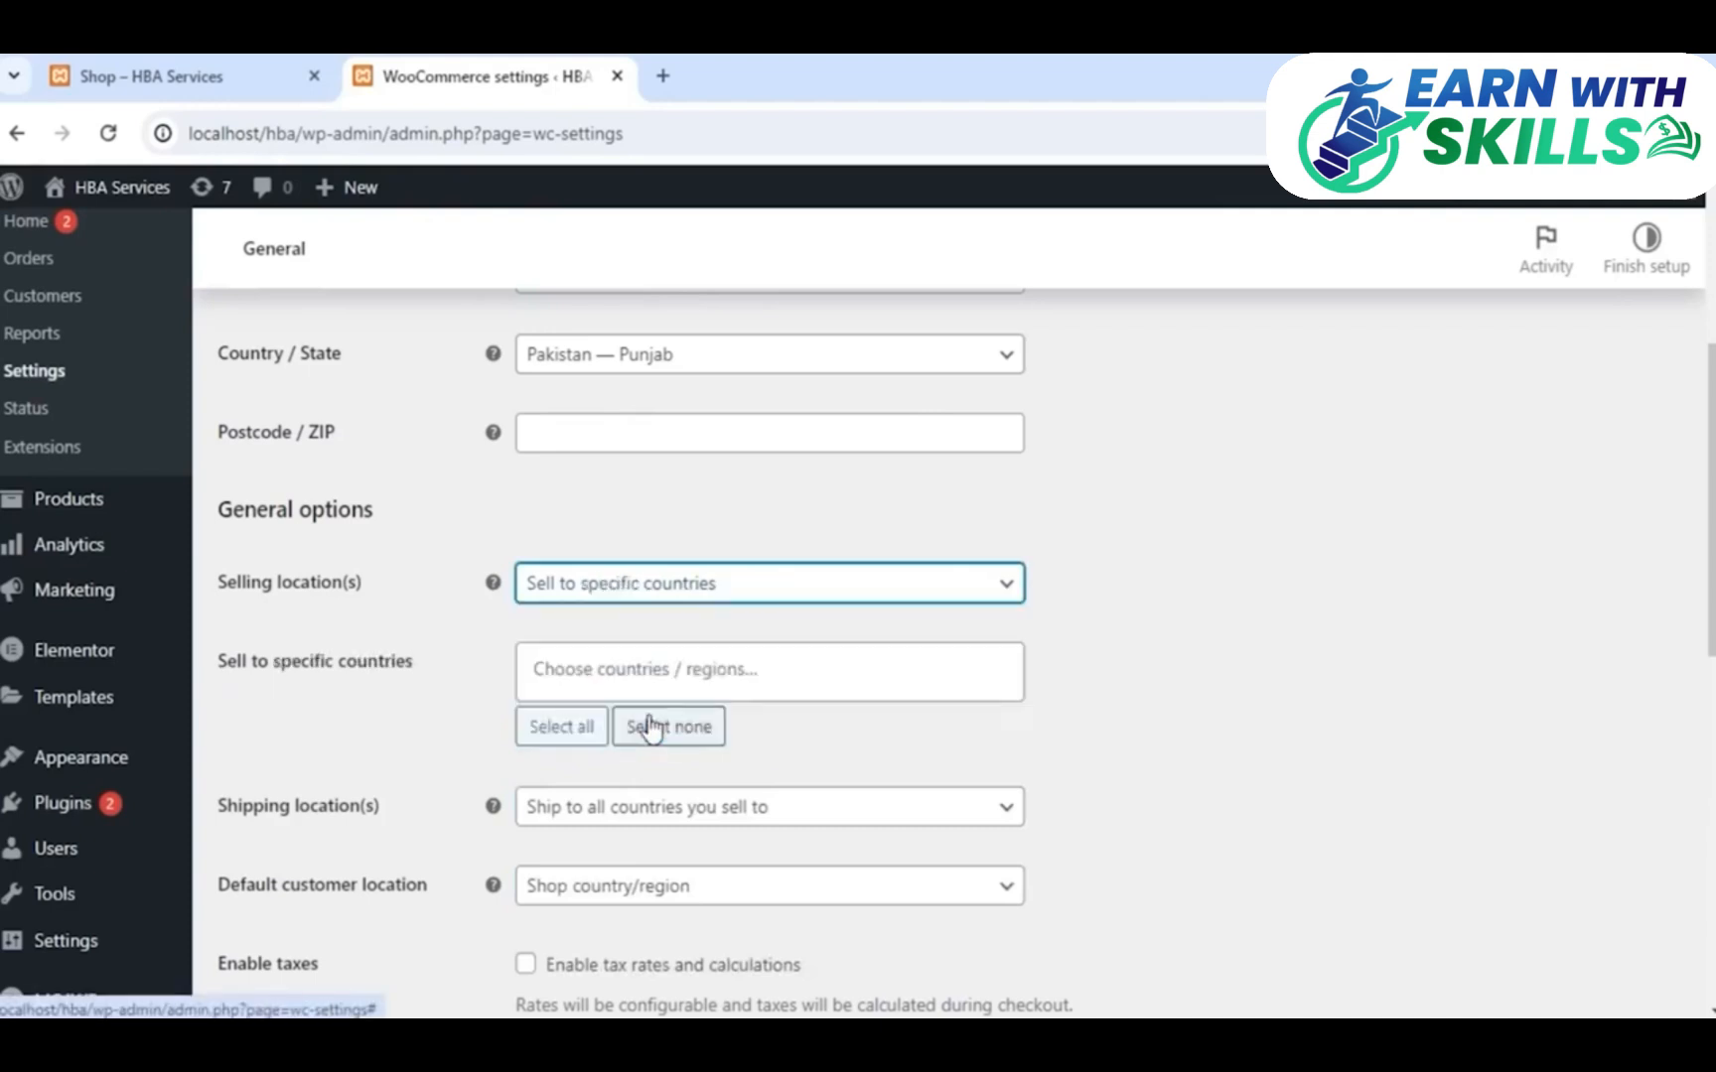
left_click(605, 661)
type("pak")
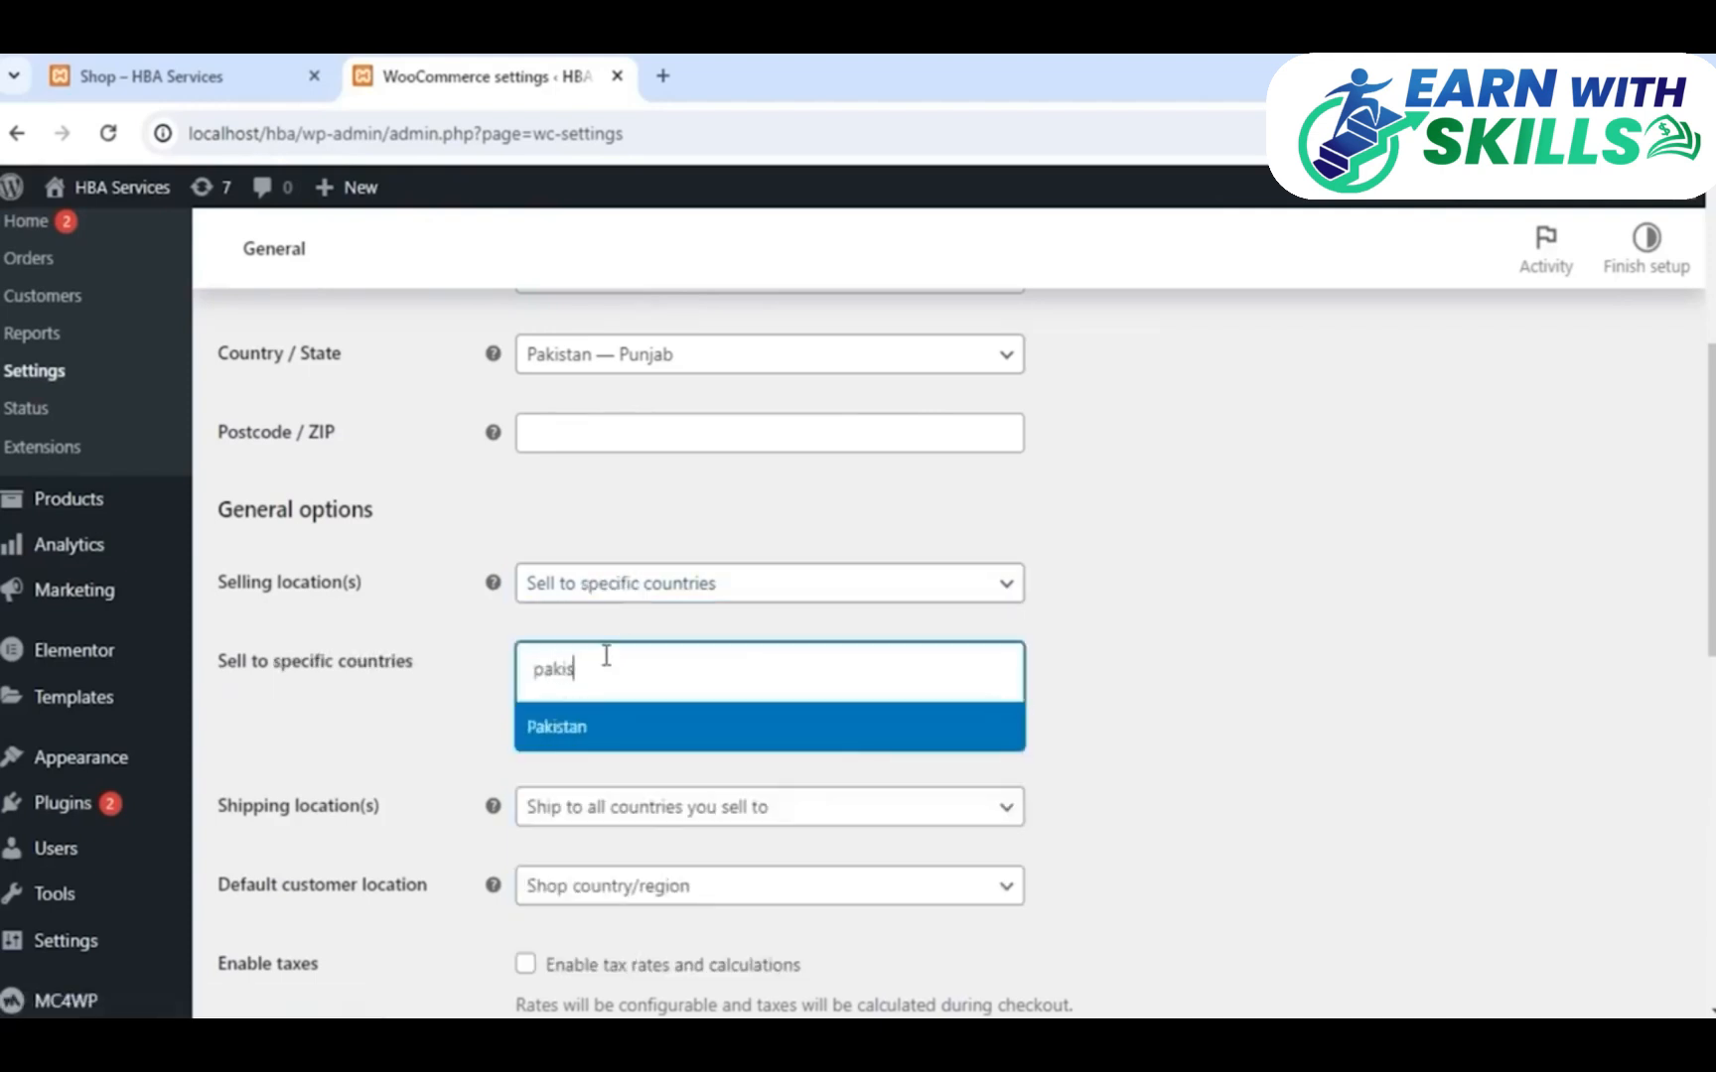
type("is")
left_click(556, 733)
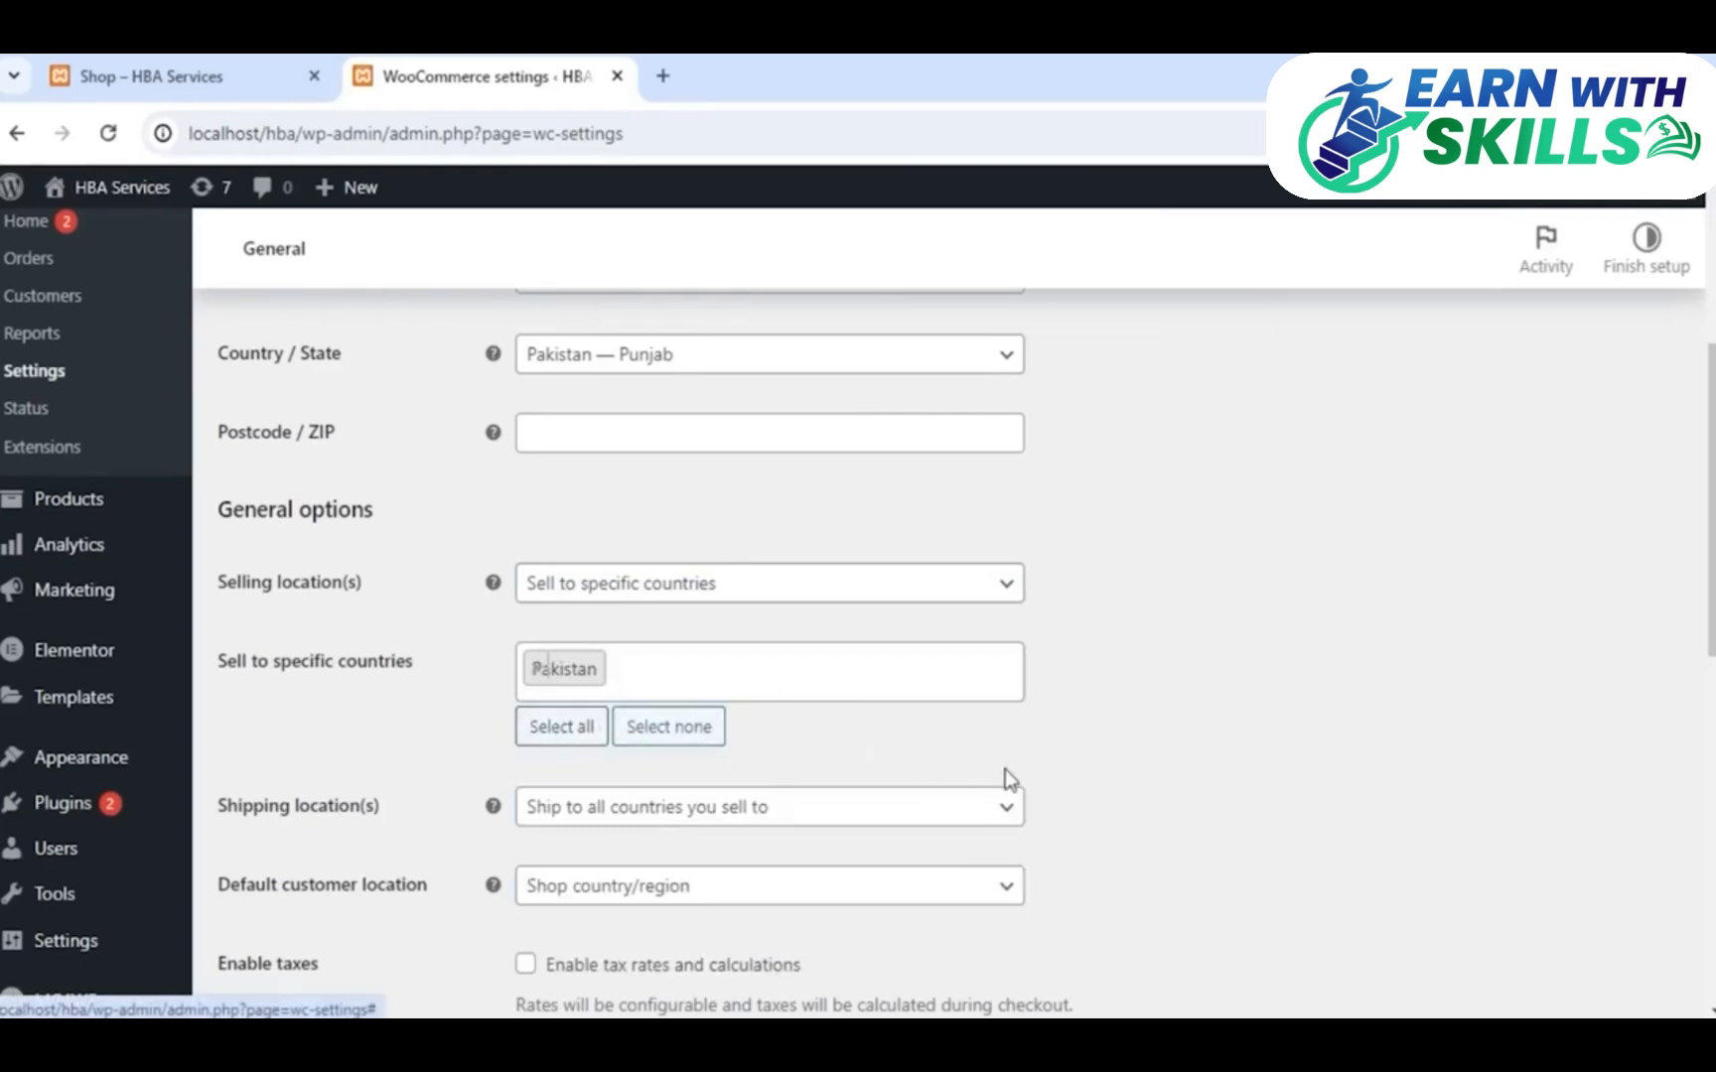
Review the shipping location options without changing the selection and set the default customer location to Geolocate
scroll(1045, 751, "down", 1)
scroll(1045, 742, "down", 1)
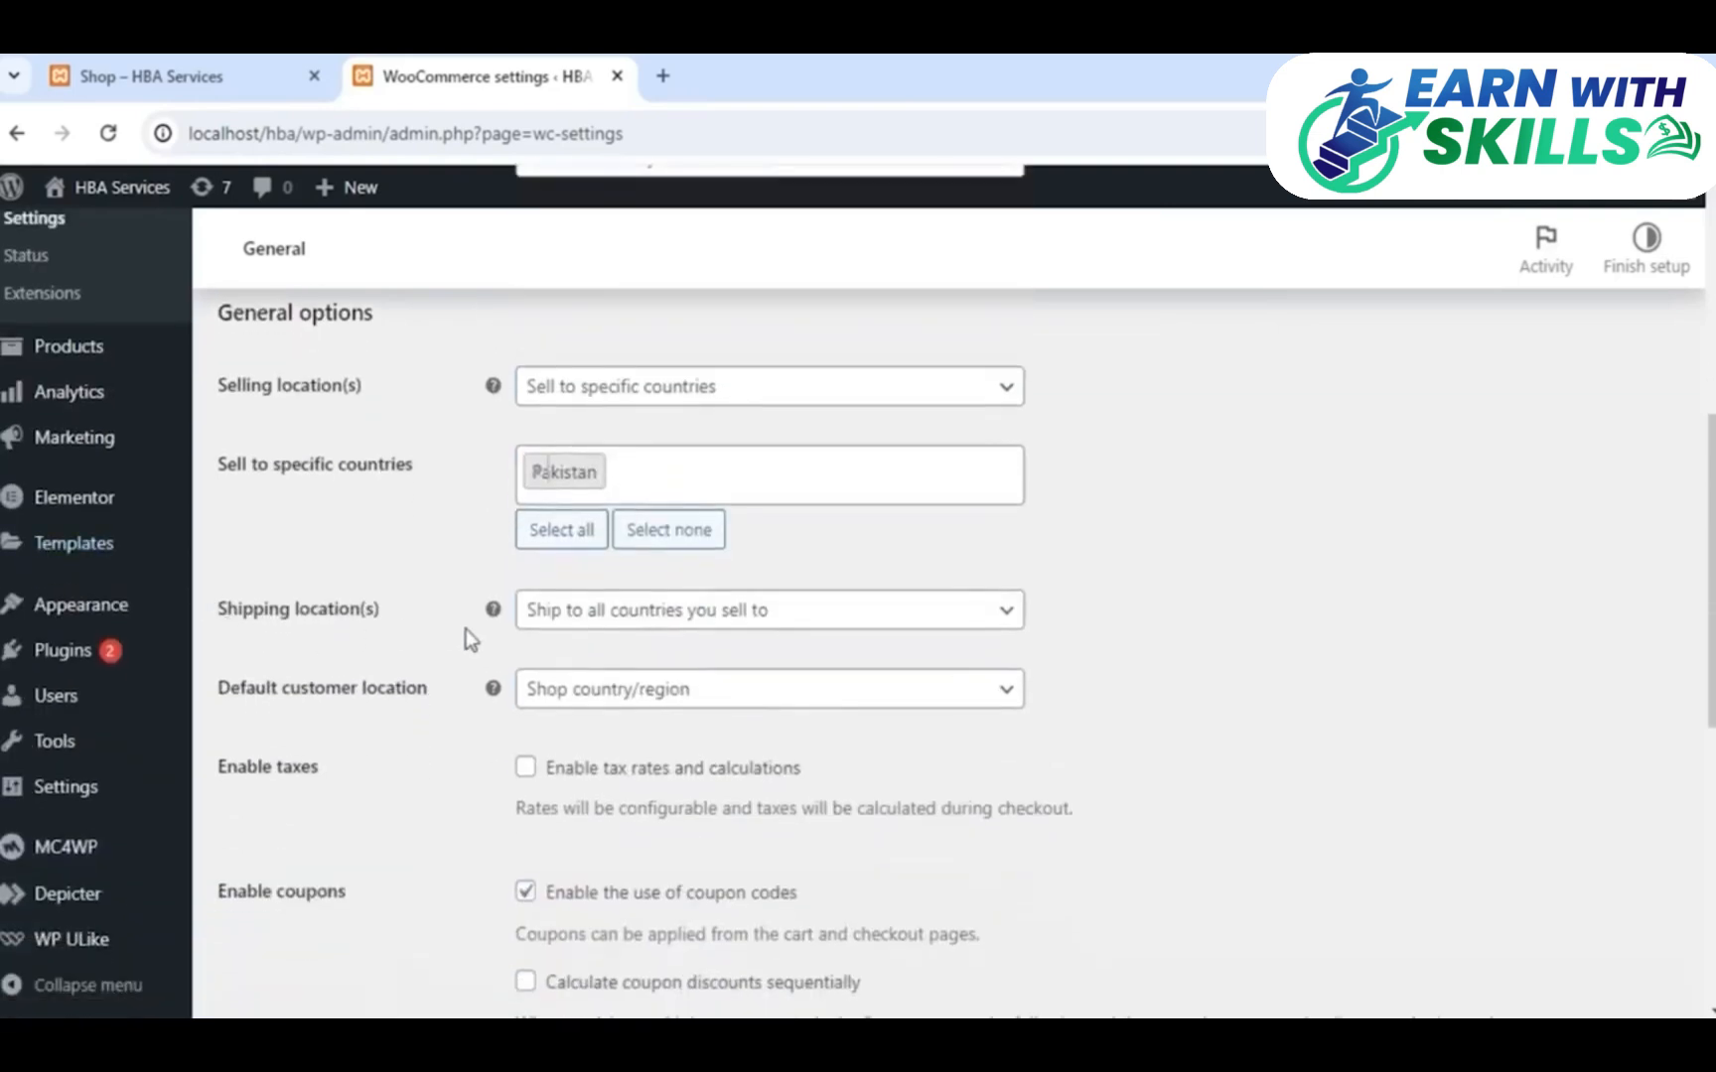
left_click(616, 620)
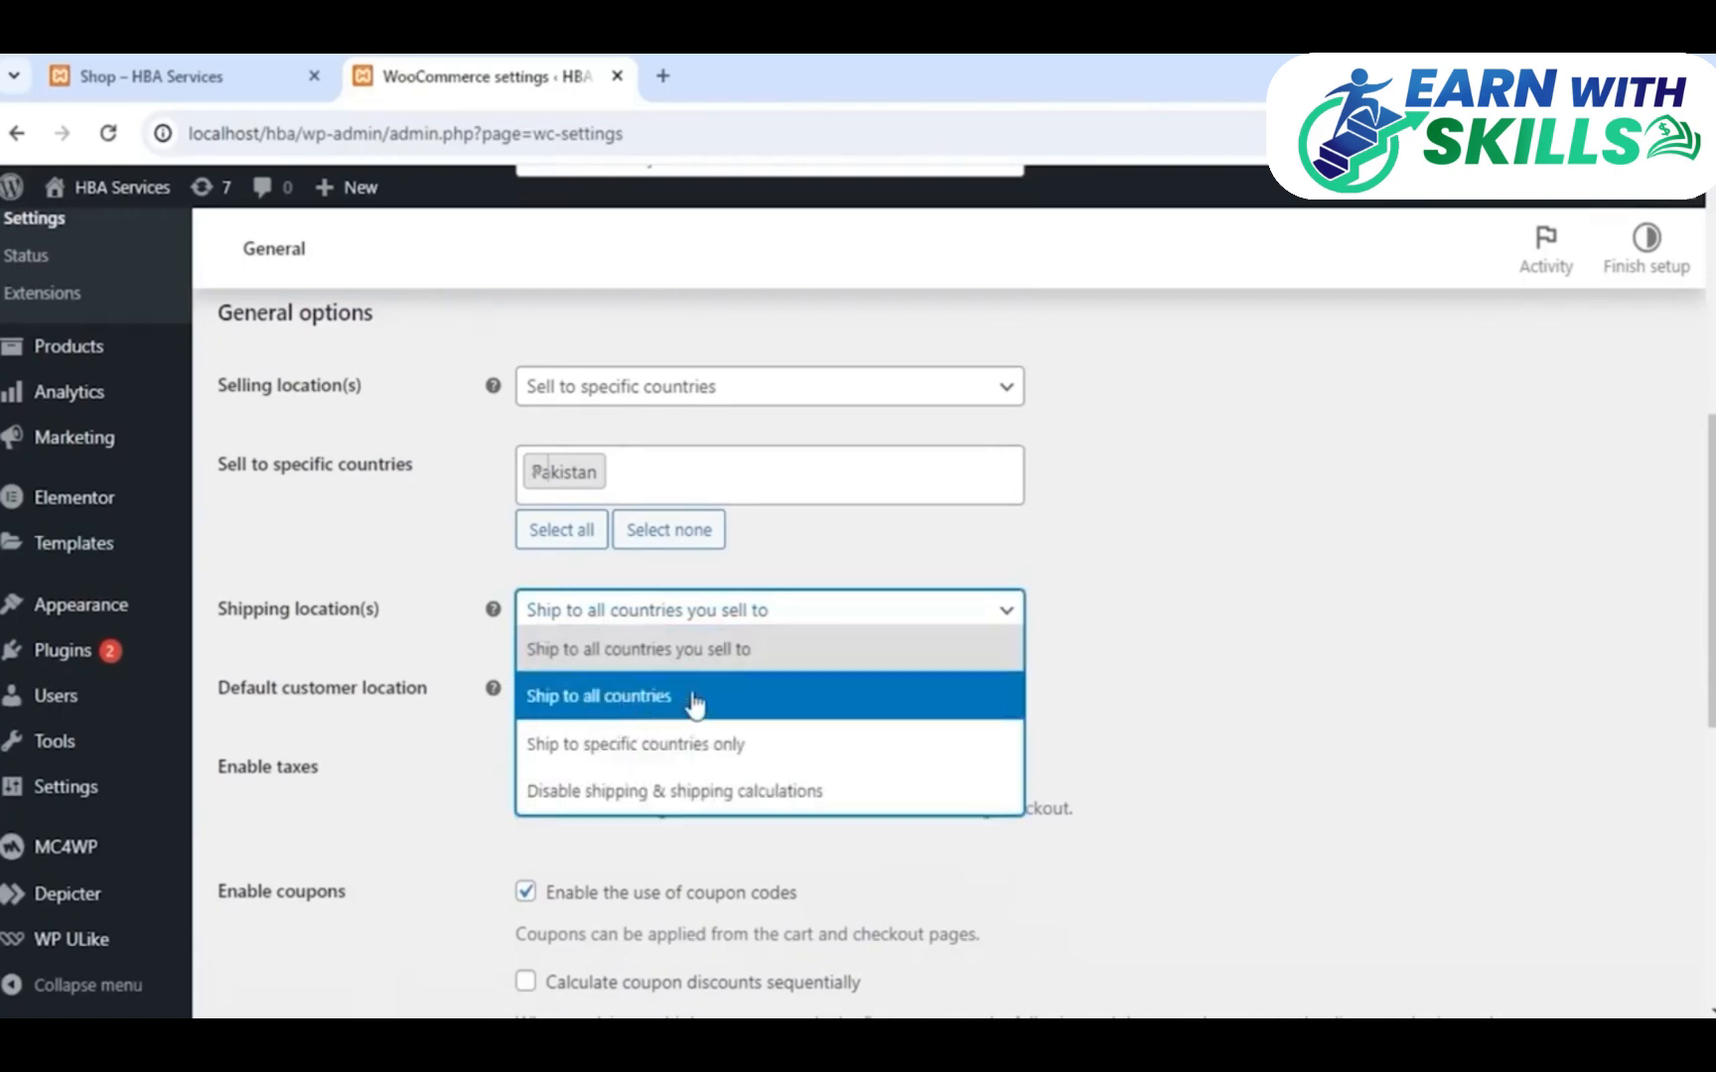
left_click(1129, 595)
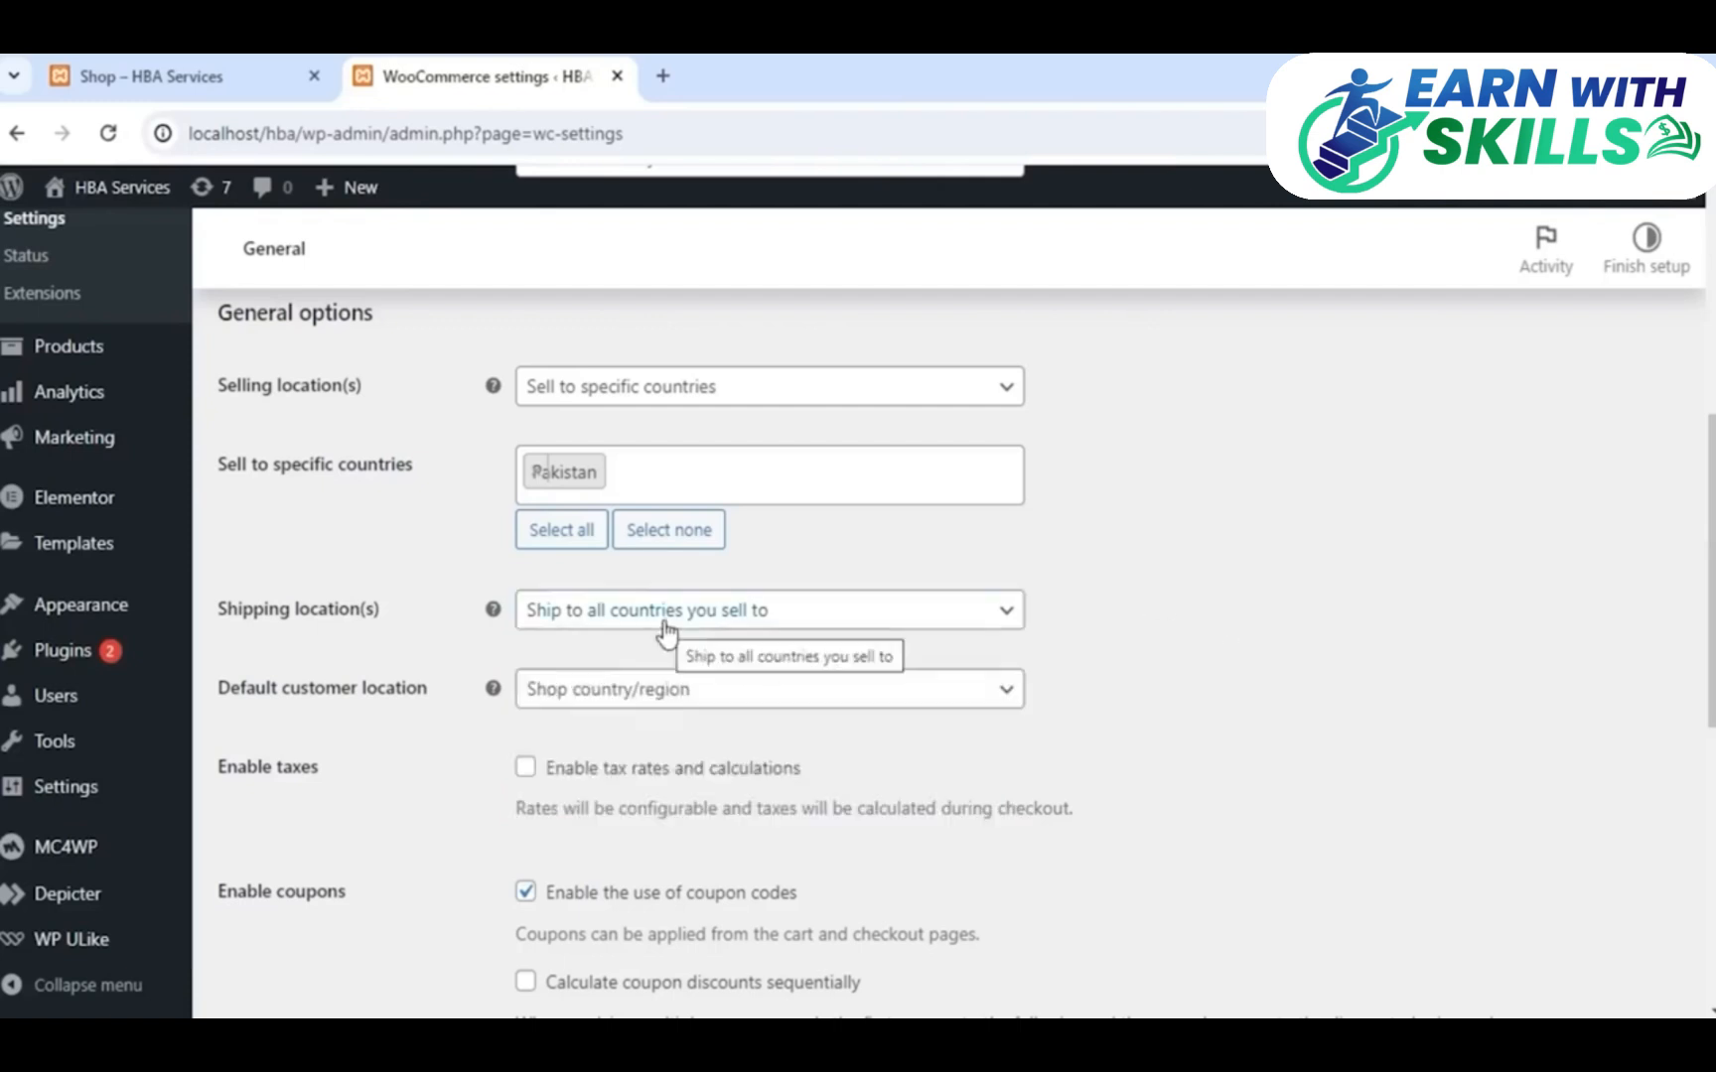
scroll(665, 635, "down", 1)
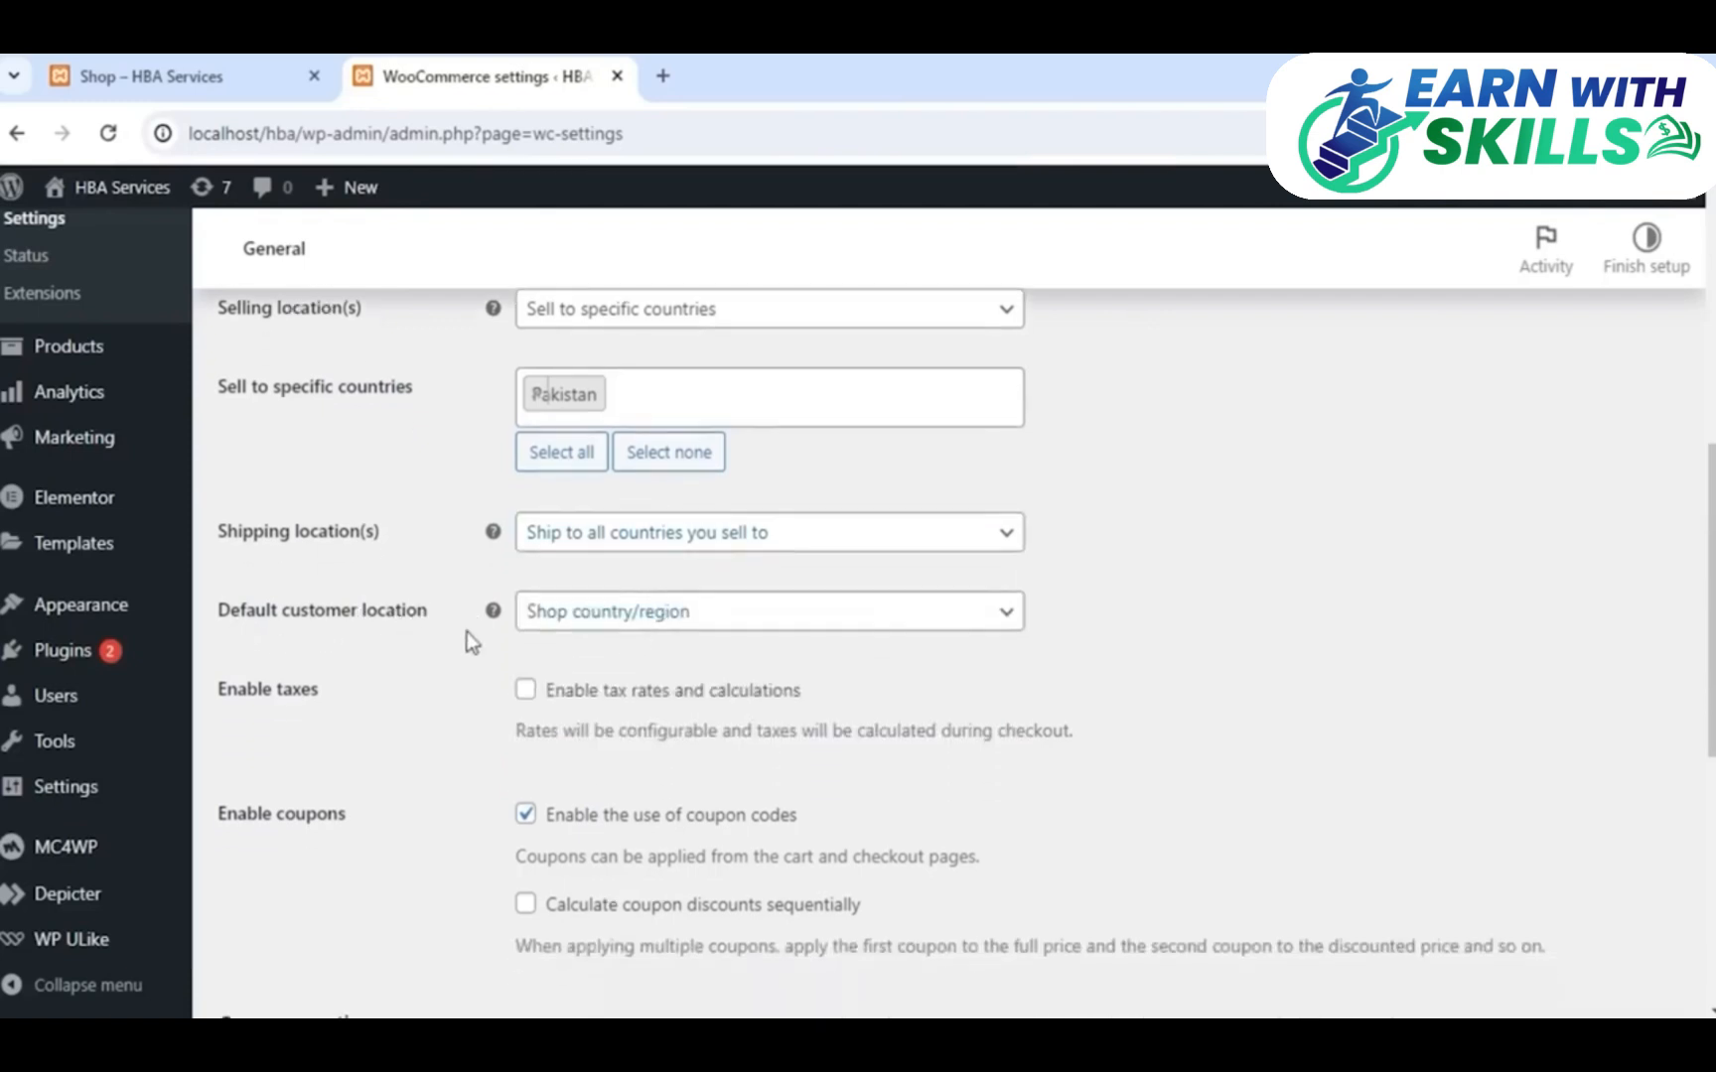
left_click(664, 613)
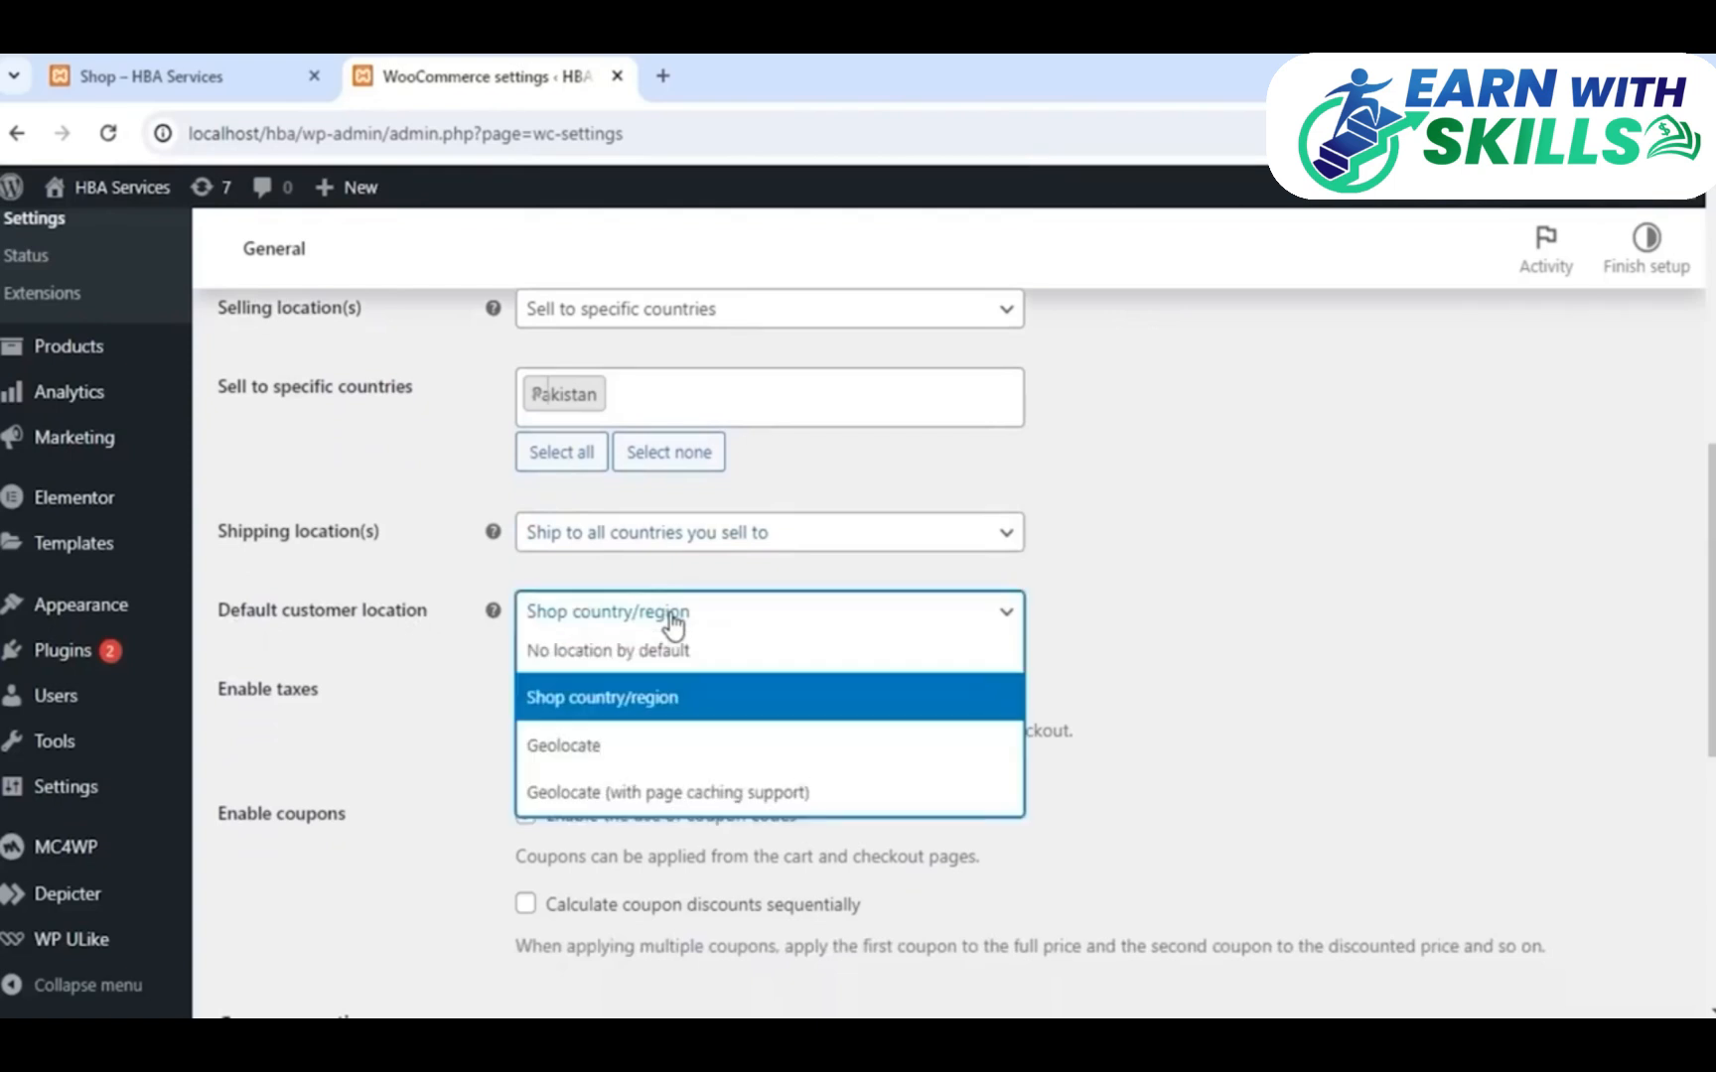
left_click(600, 754)
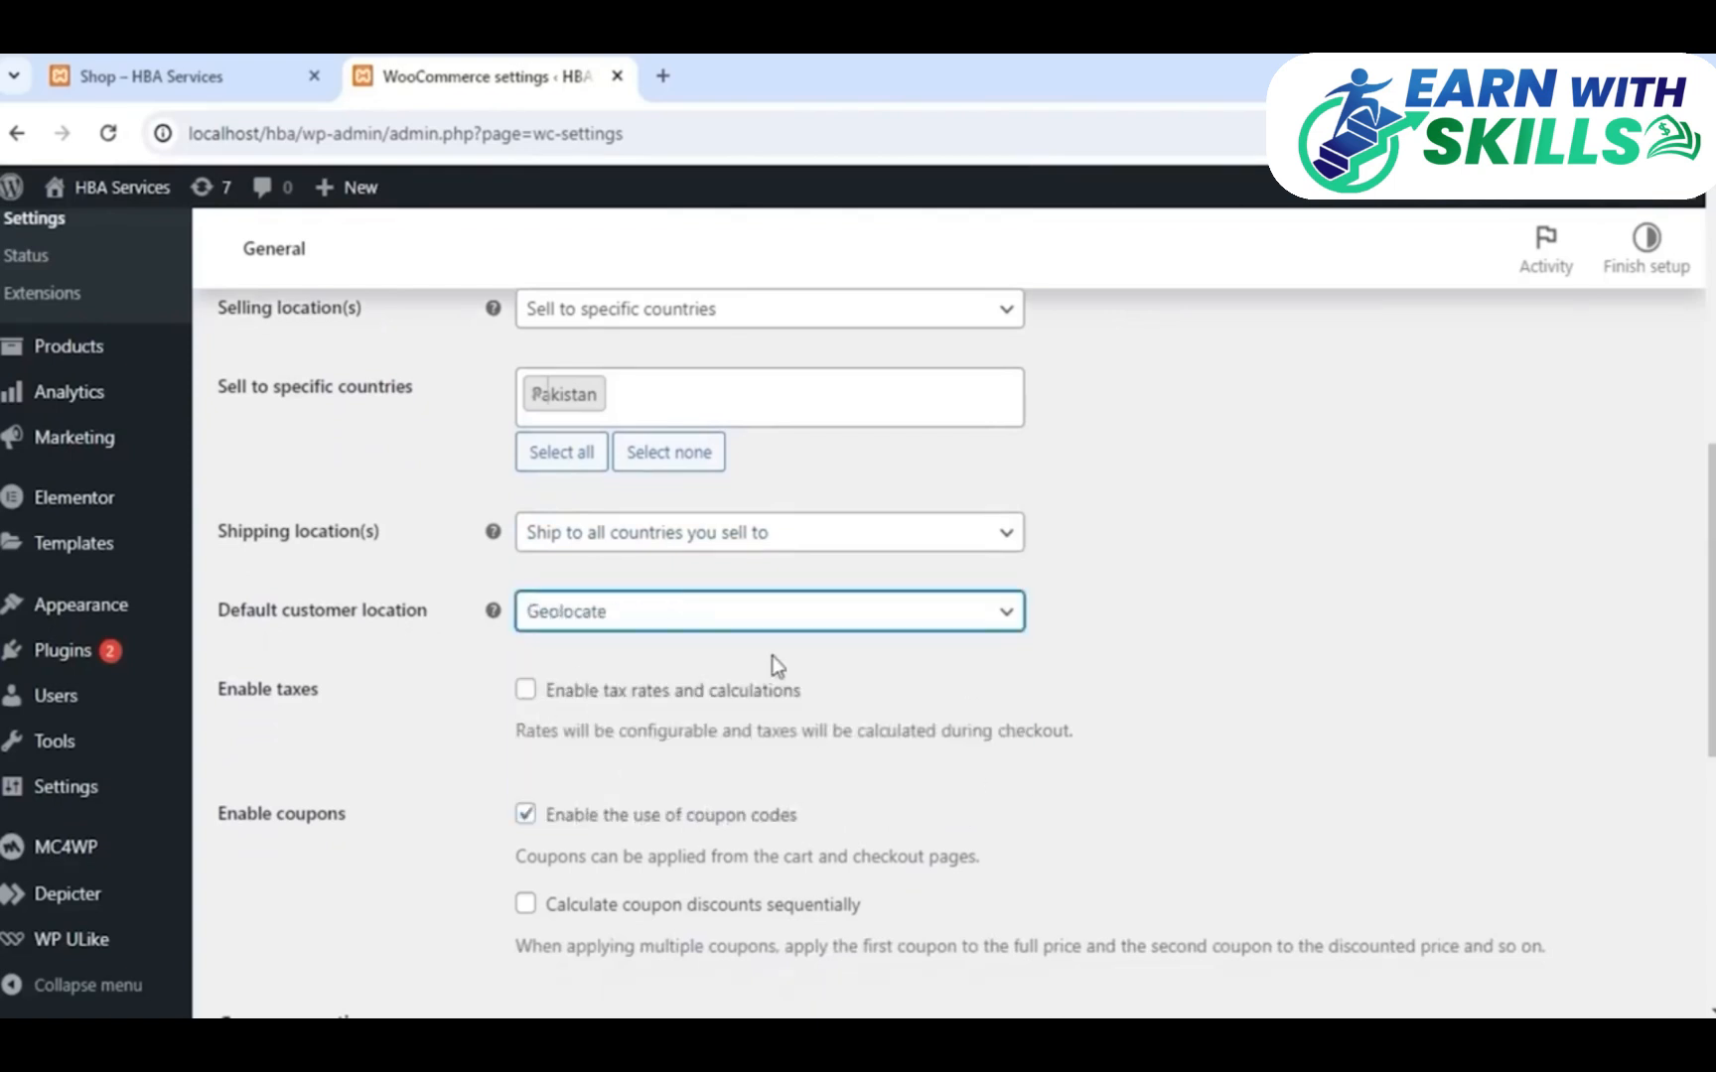
Check the tax calculation option in the store settings against the product prices on the storefront's shop page
scroll(772, 655, "down", 2)
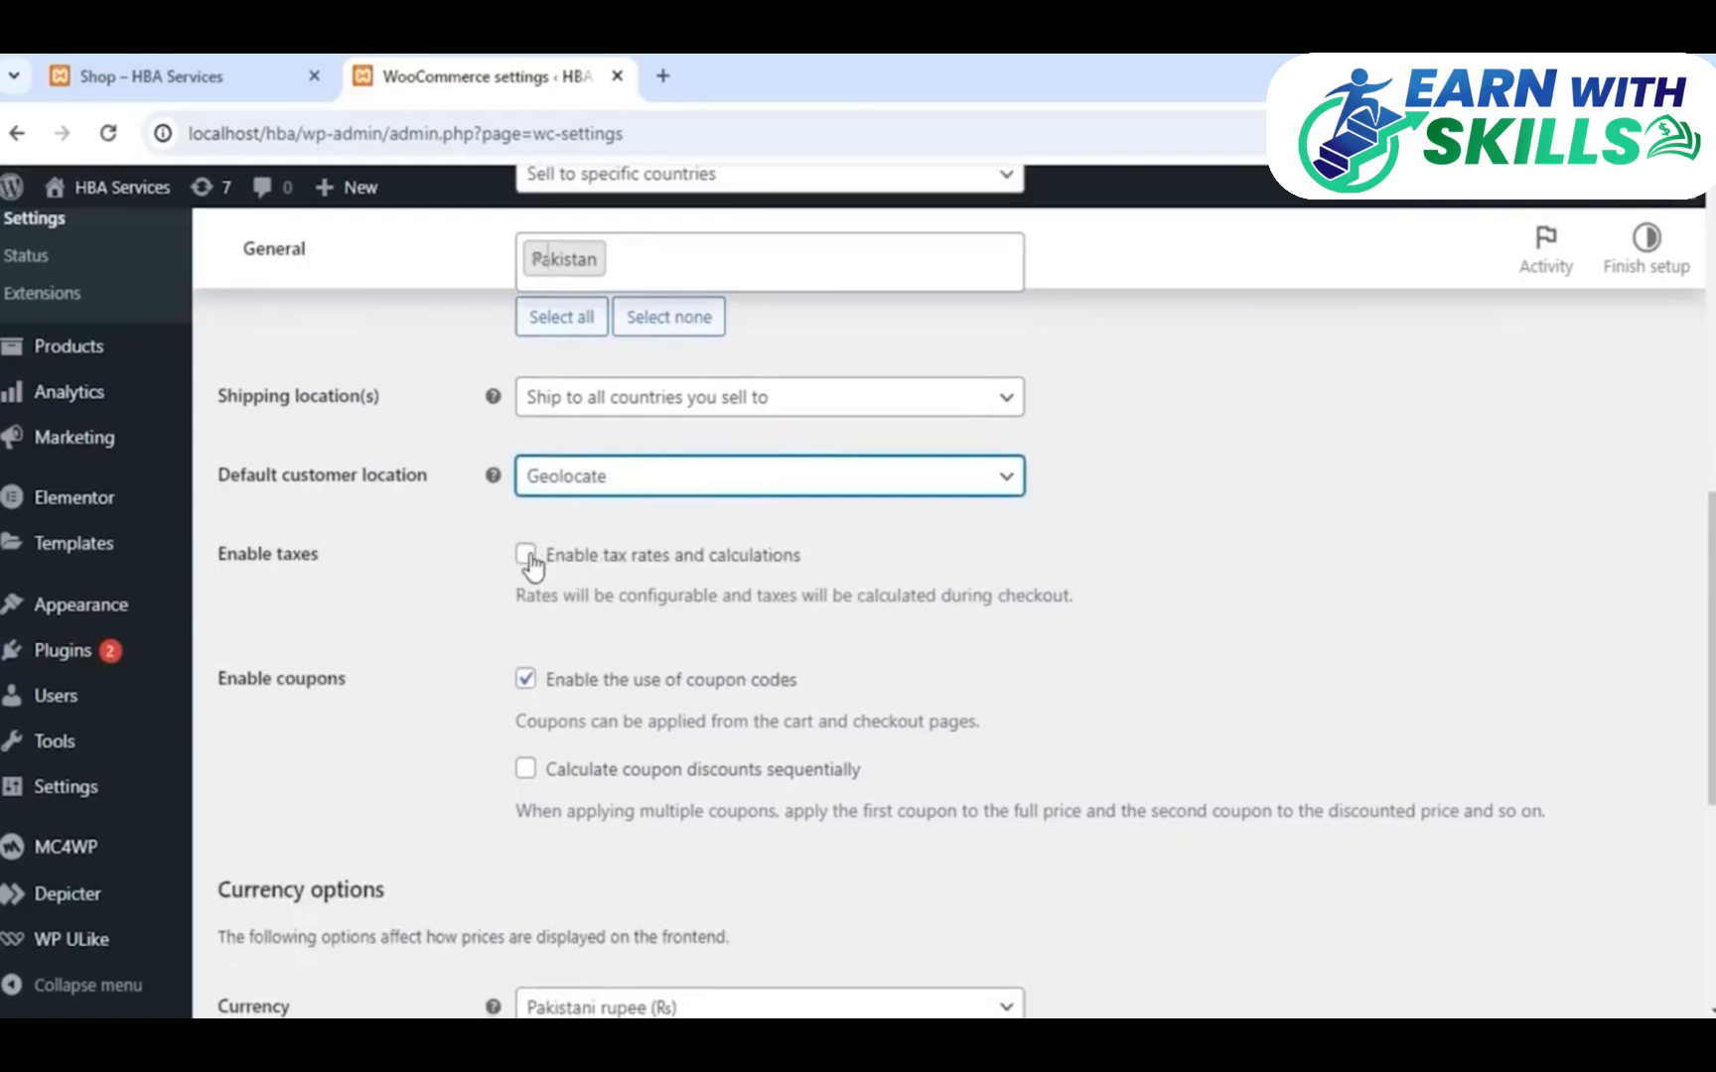
left_click(163, 65)
scroll(804, 839, "down", 4)
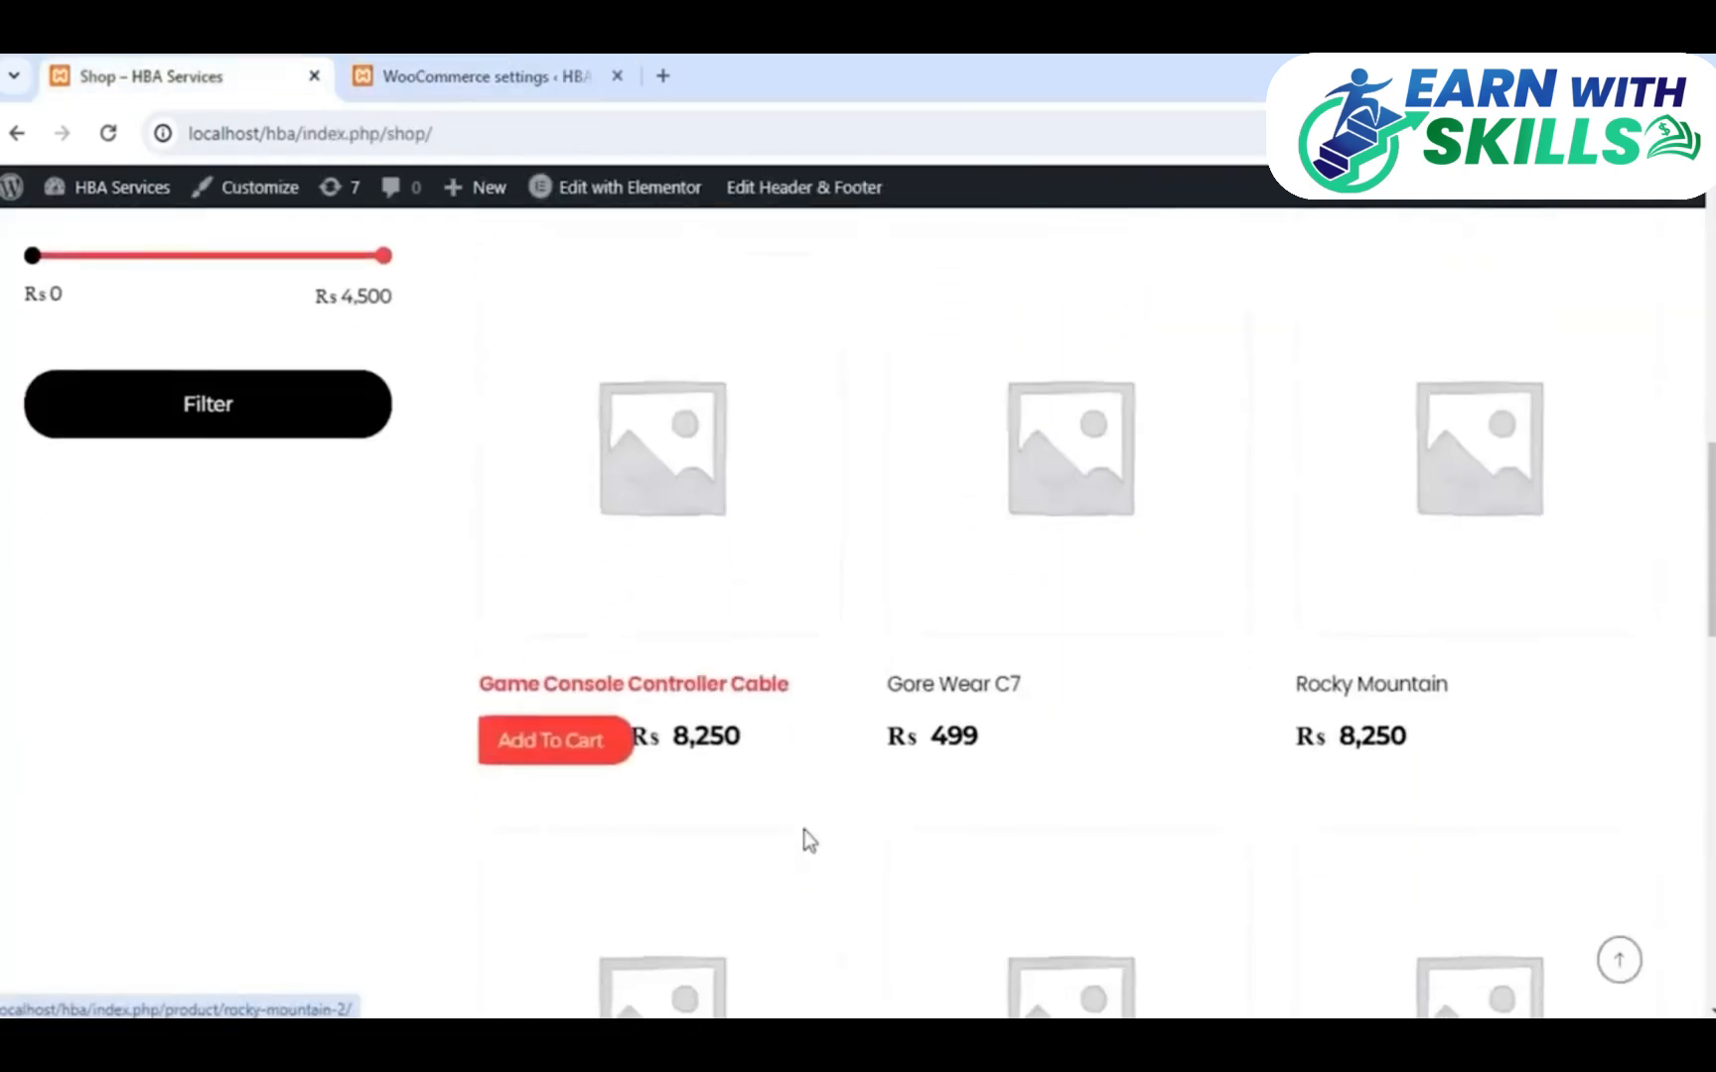
scroll(854, 733, "up", 2)
left_click(463, 67)
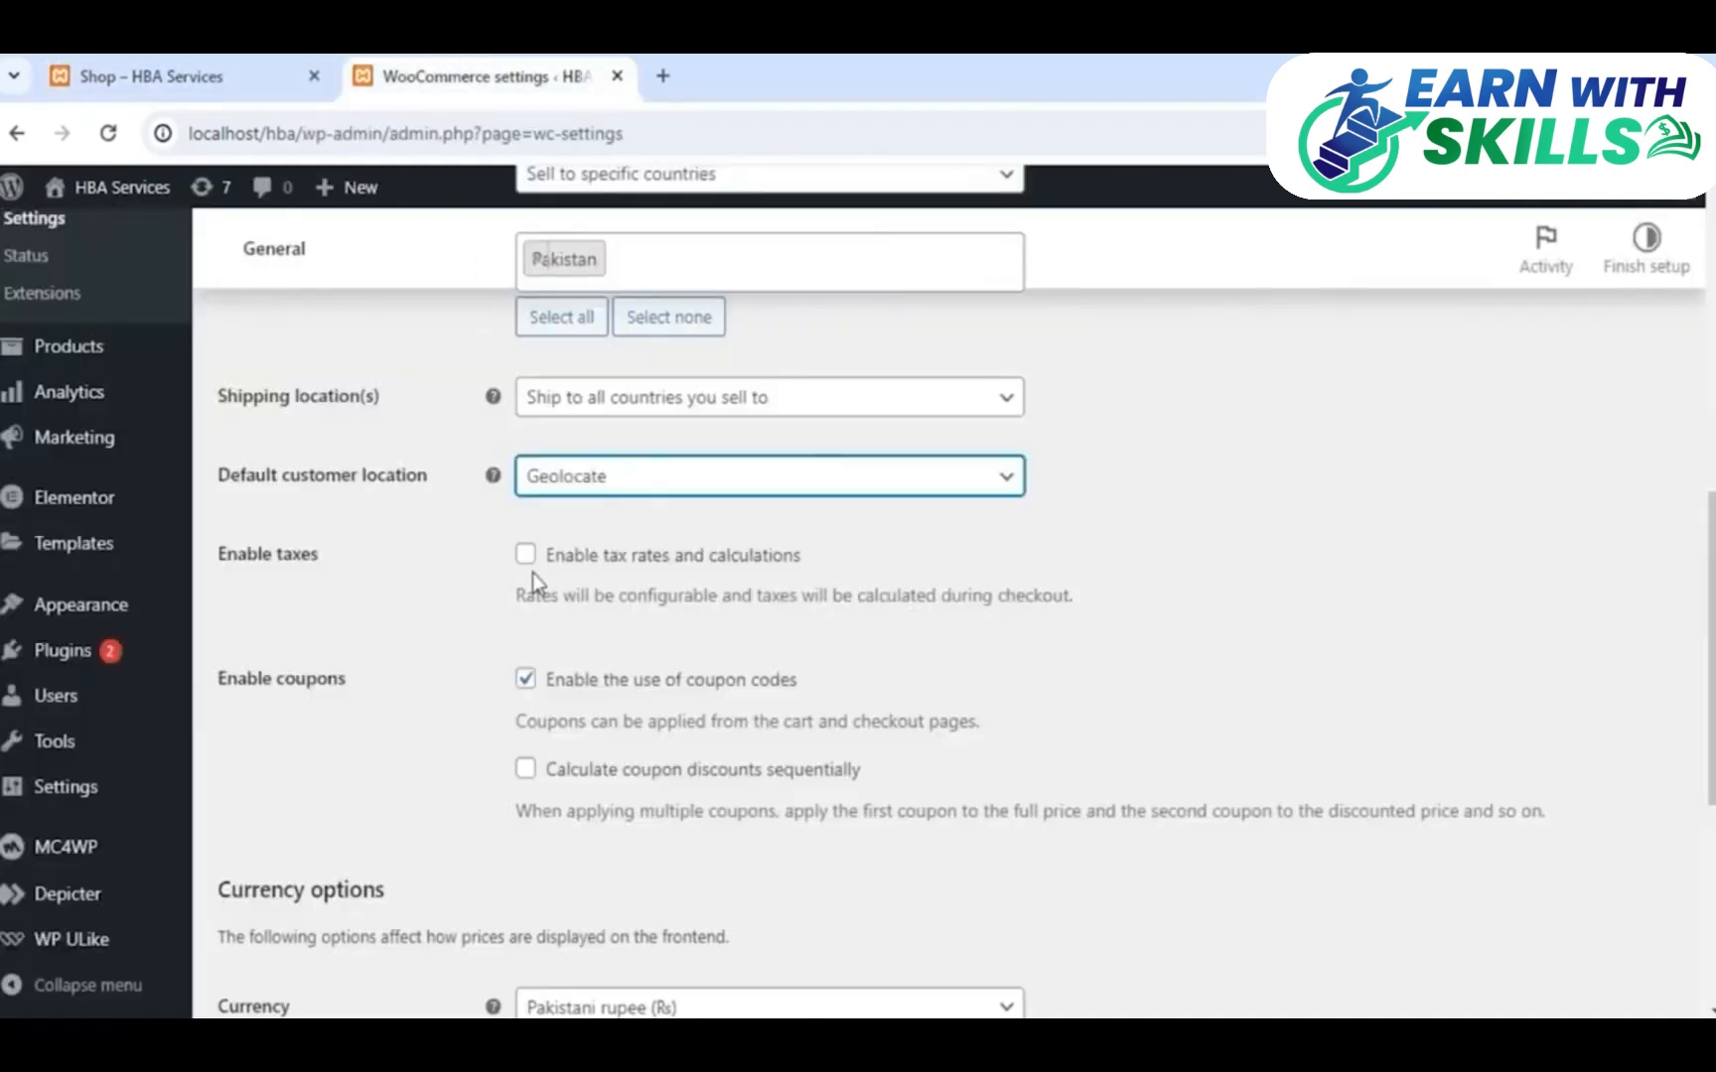
left_click(169, 68)
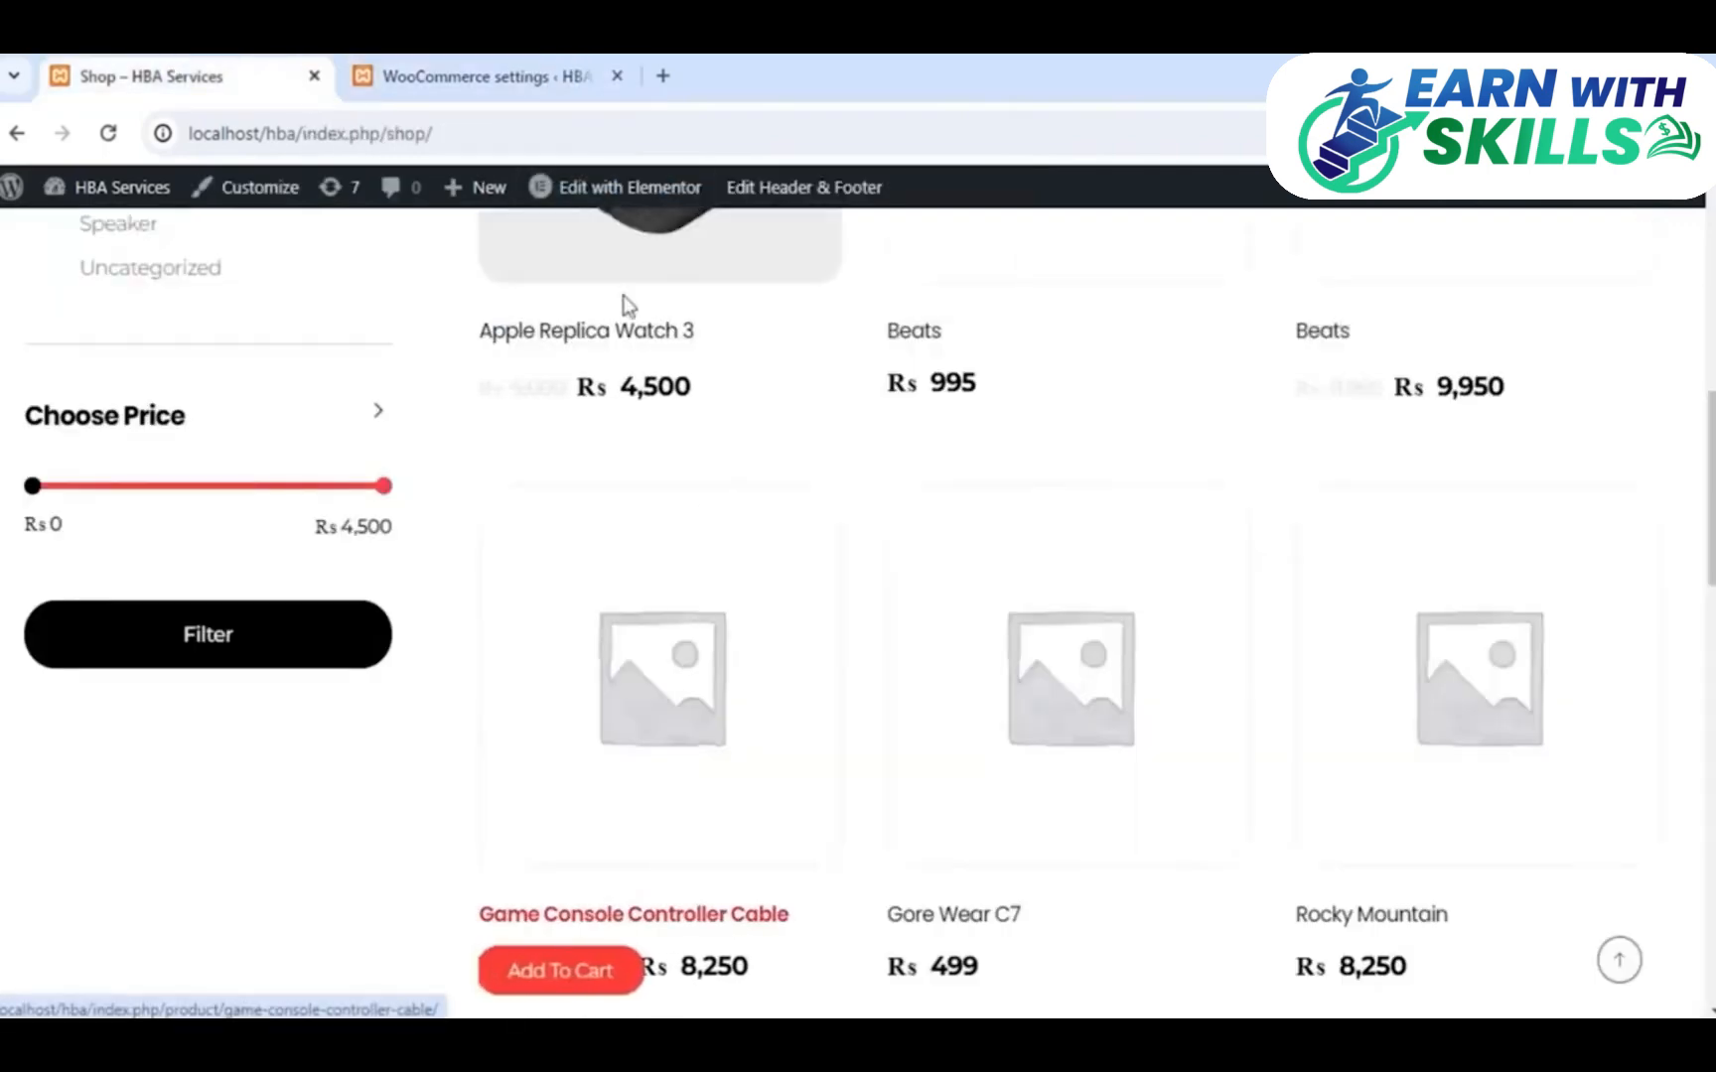
left_click(581, 65)
Search the store's currency choices for "usd", shorten the search to "us", and select Belarusian ruble (Br)
scroll(711, 641, "down", 4)
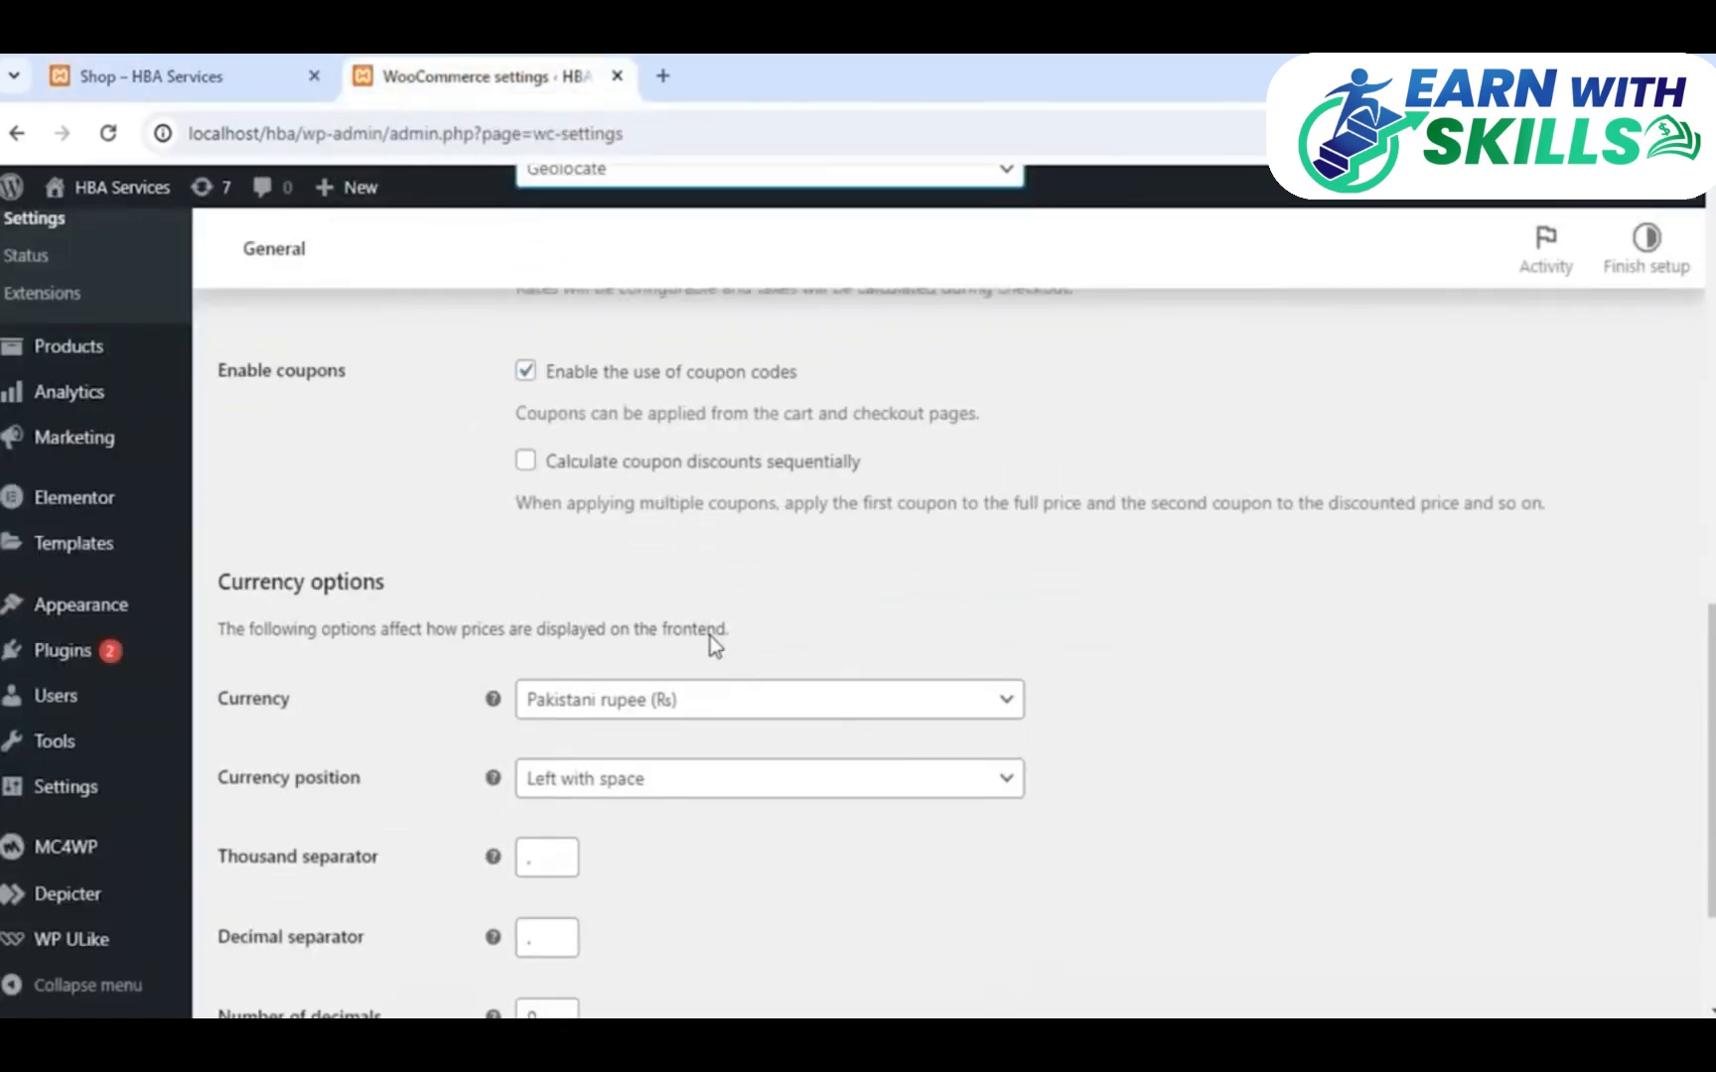
left_click(670, 617)
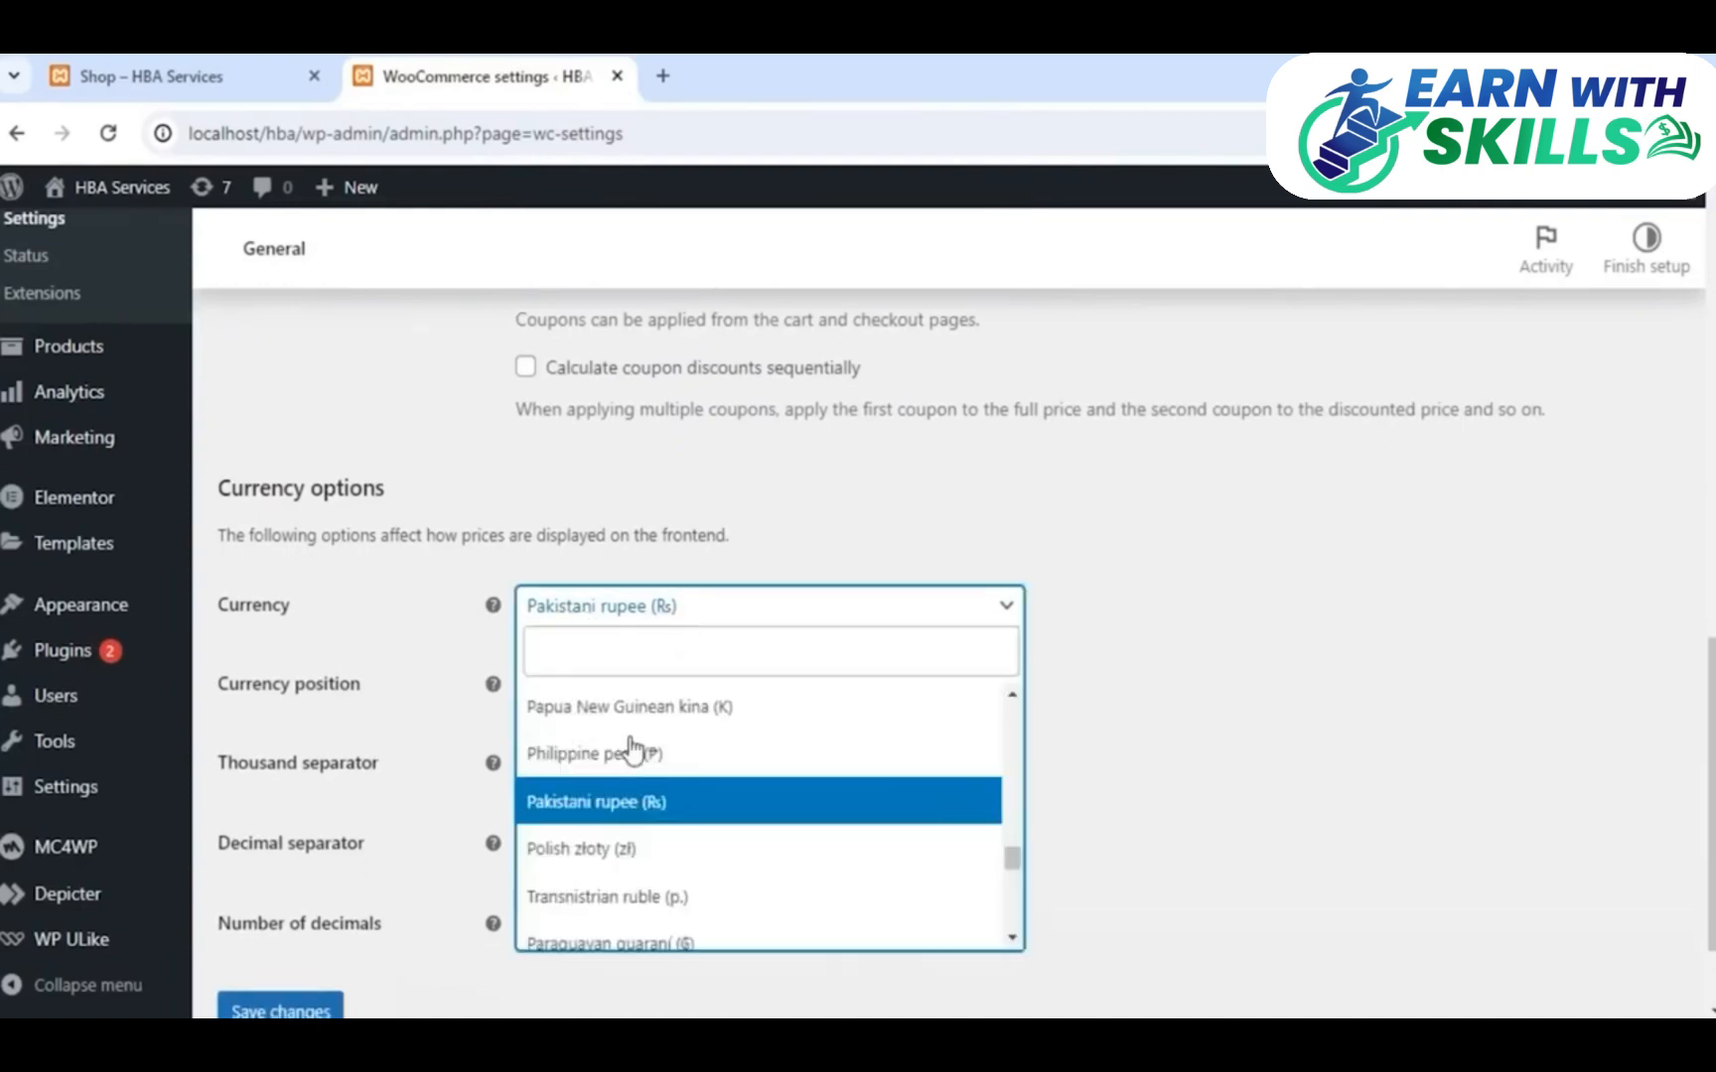
left_click(144, 65)
left_click(368, 75)
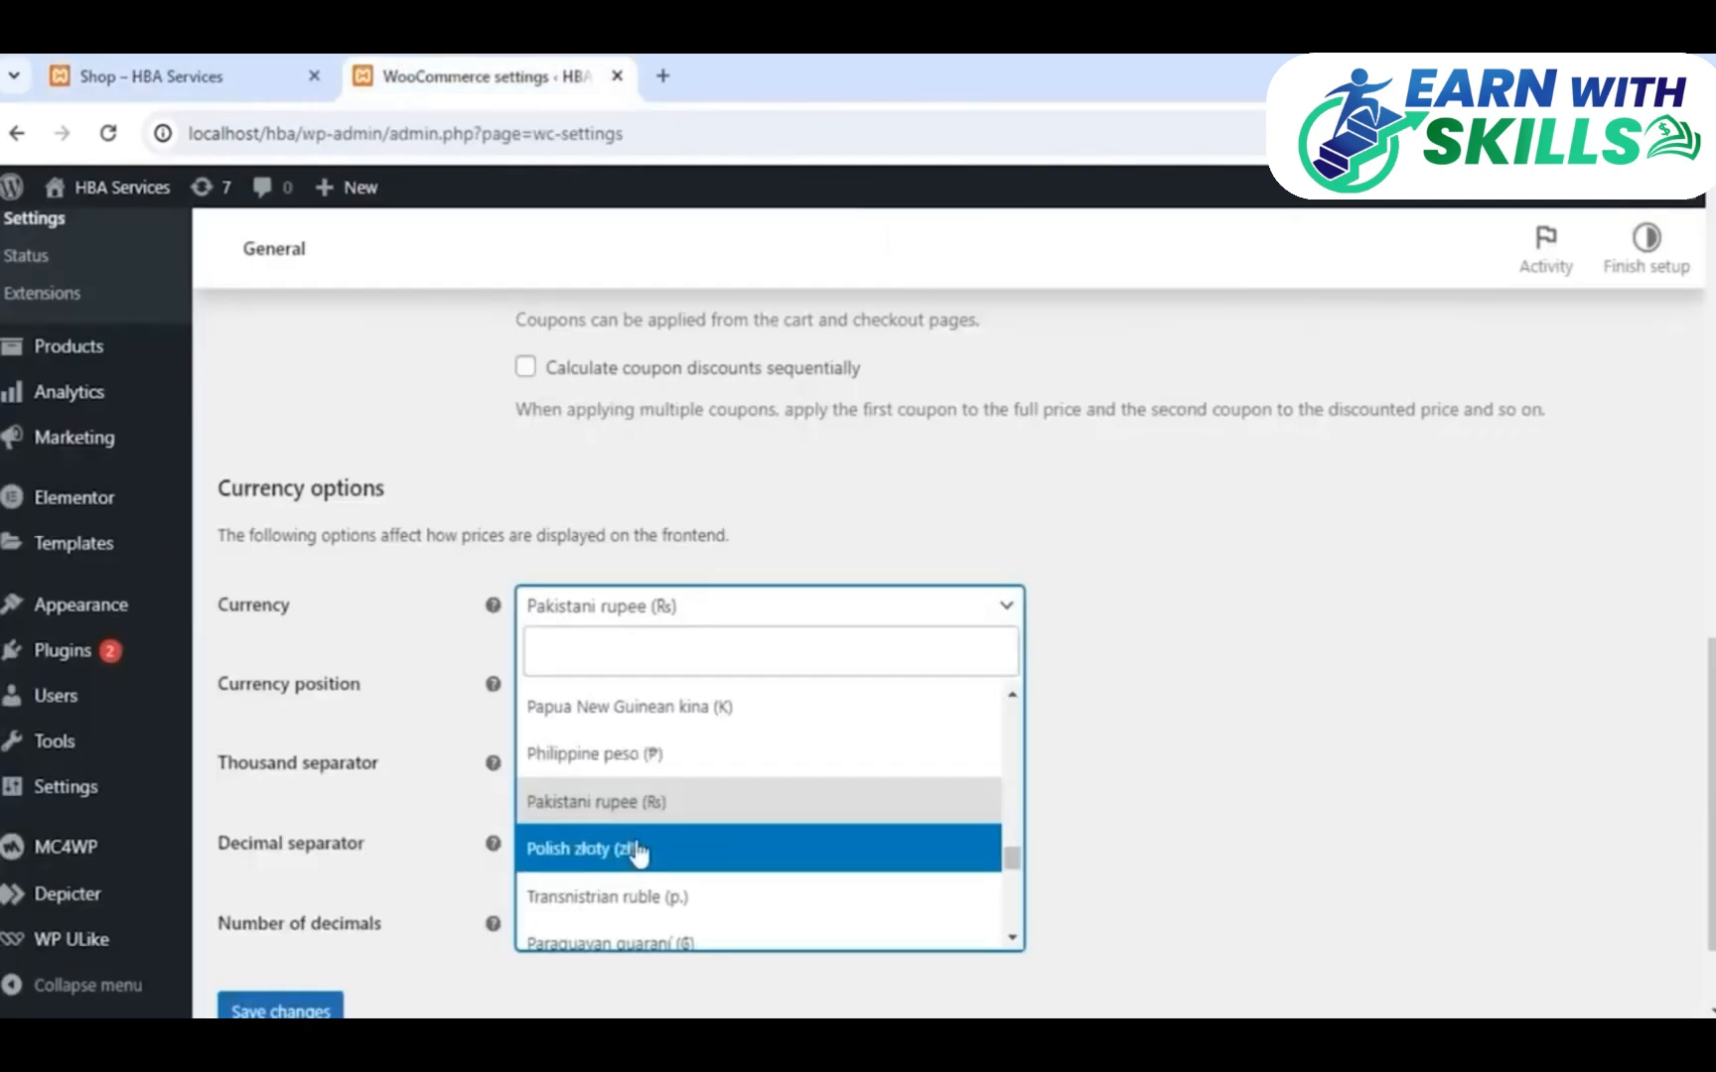
scroll(660, 760, "down", 1)
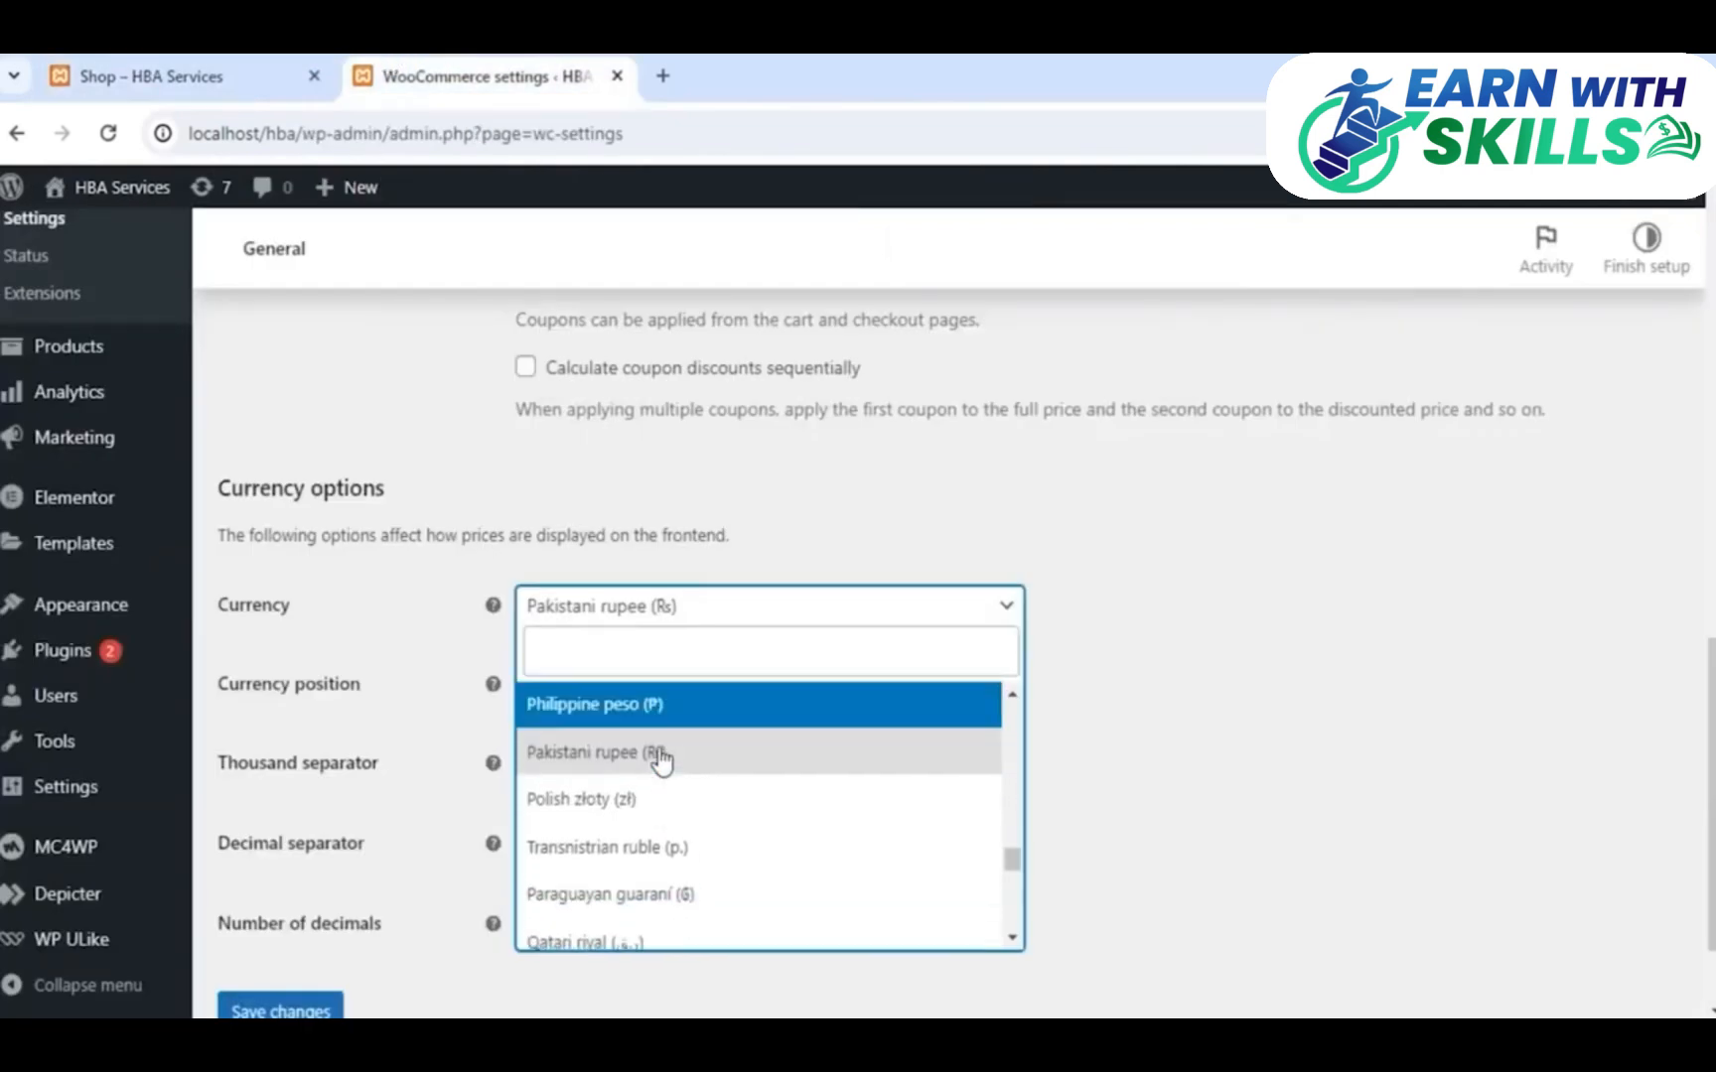
scroll(660, 760, "down", 1)
type("usd")
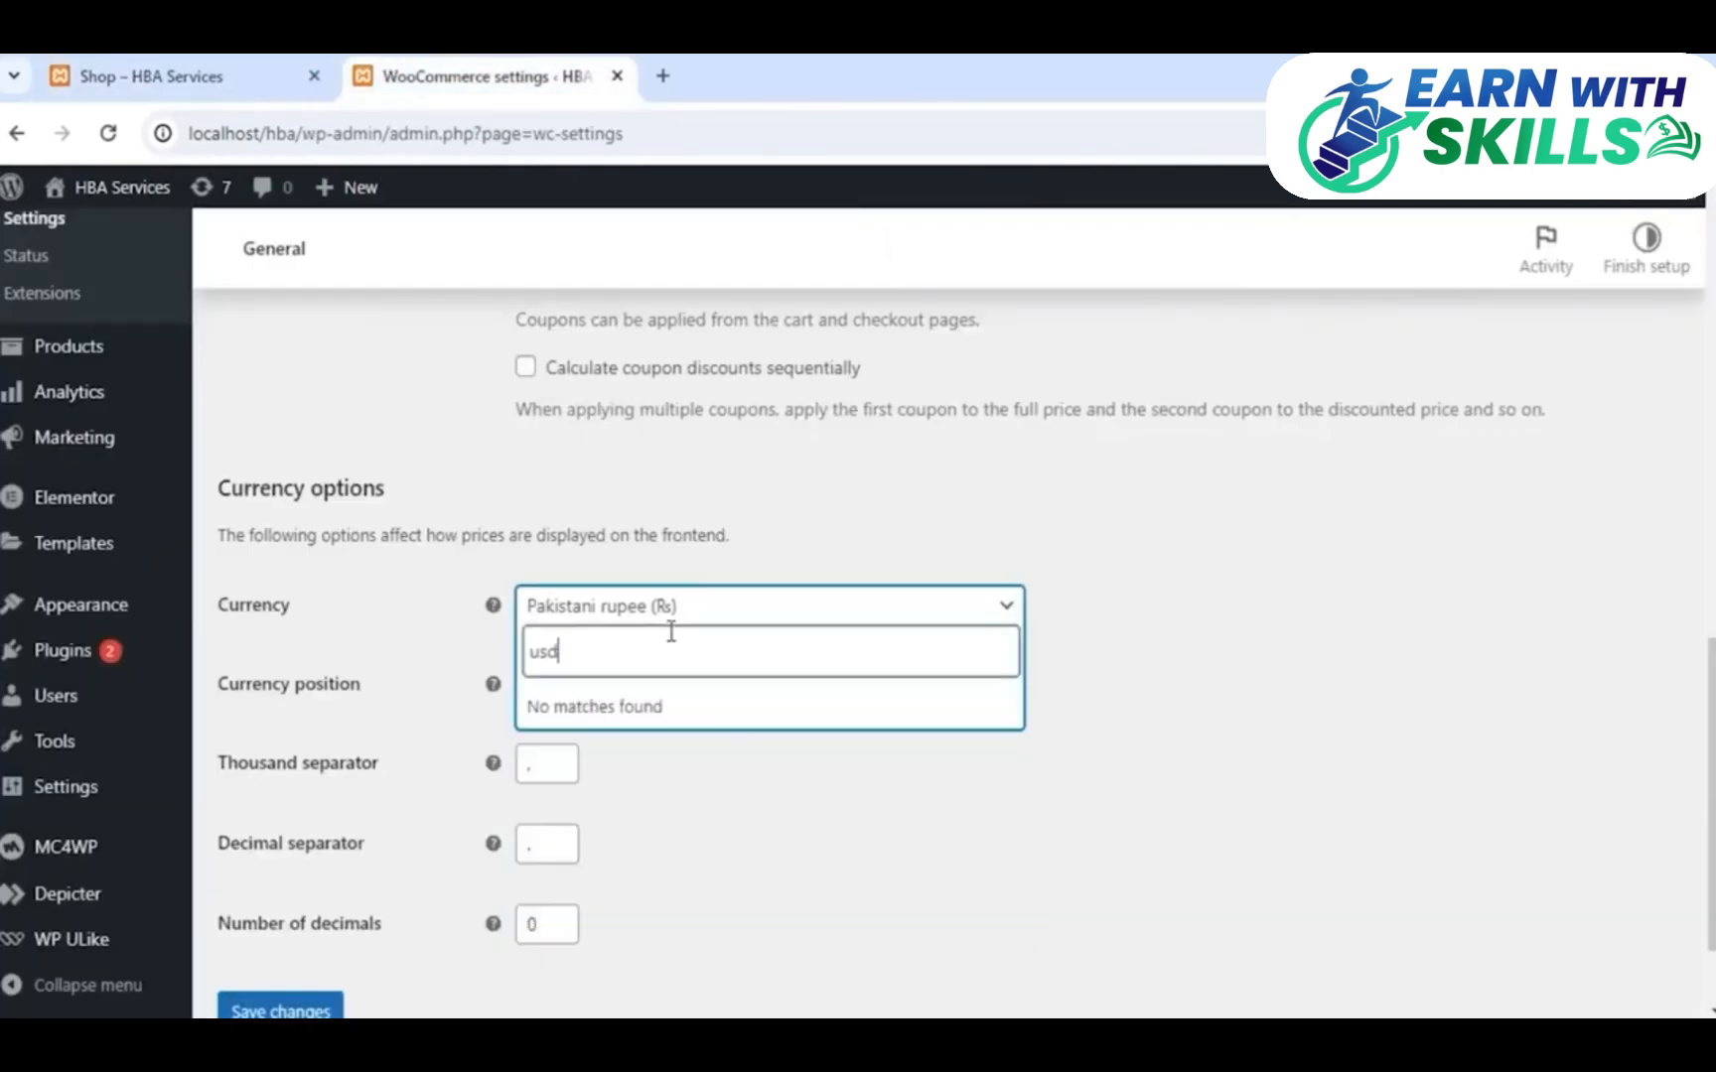
key("BackSpace")
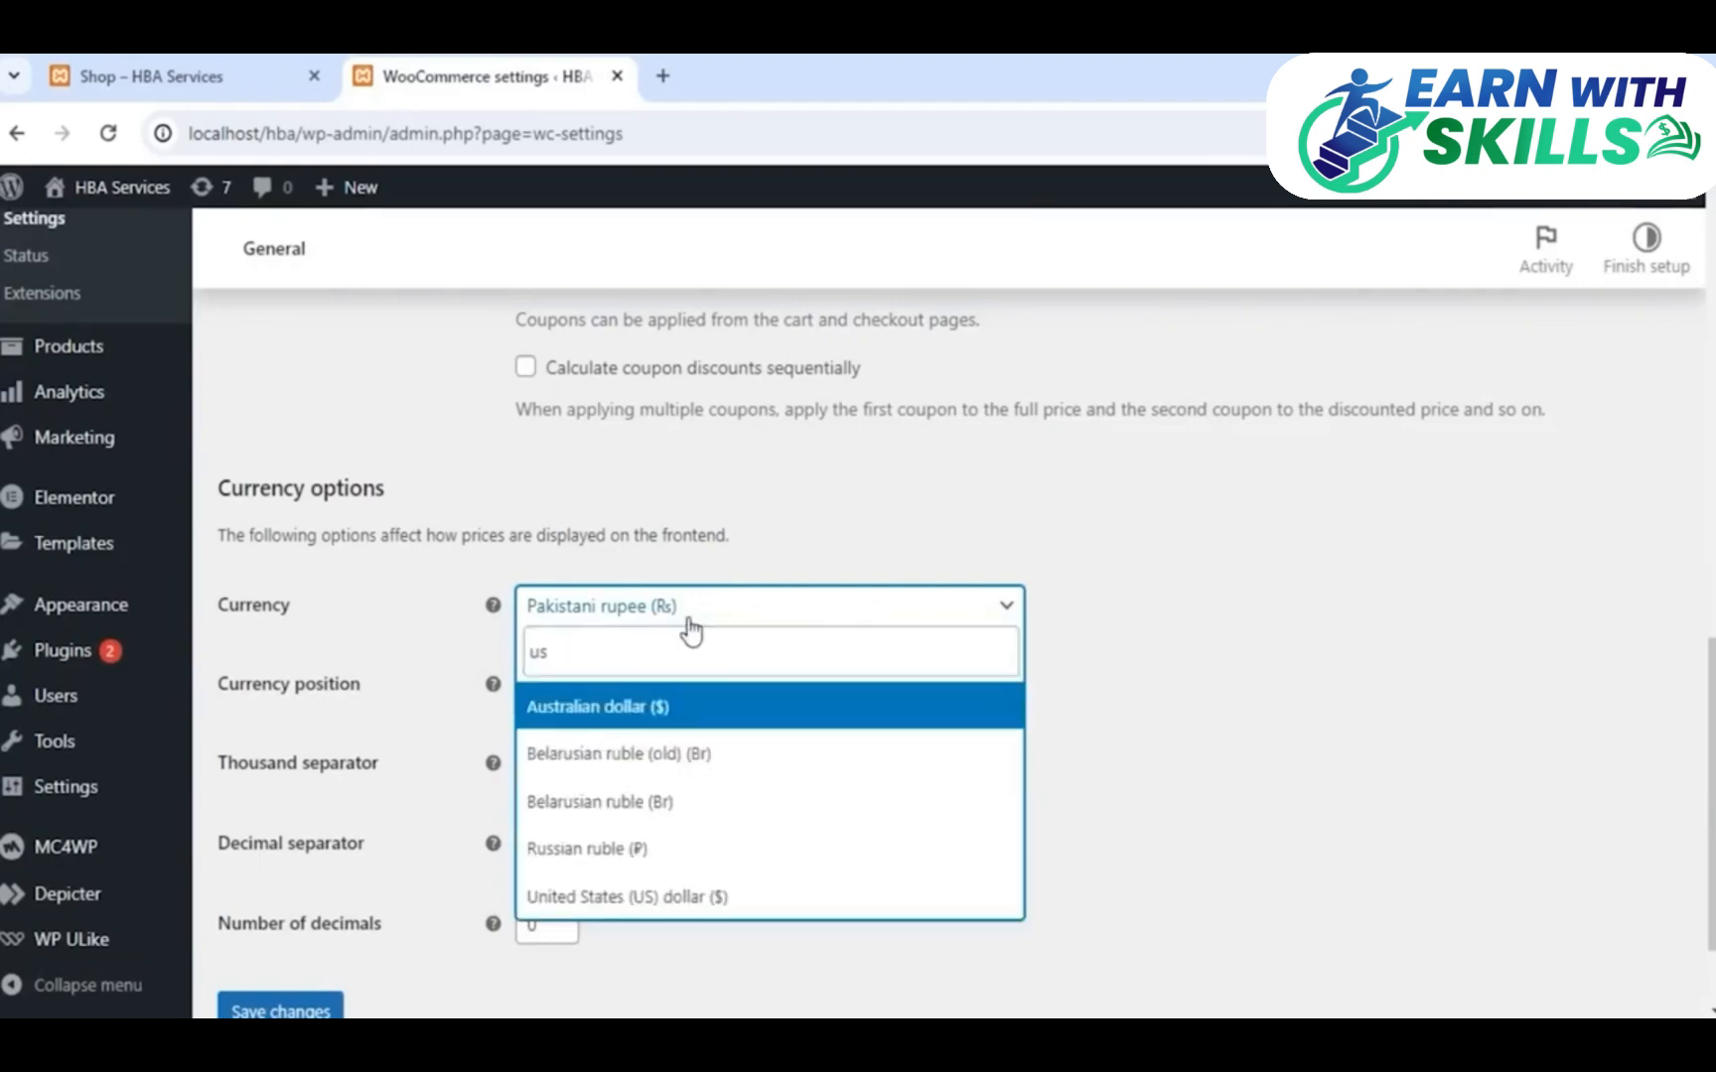
left_click(739, 816)
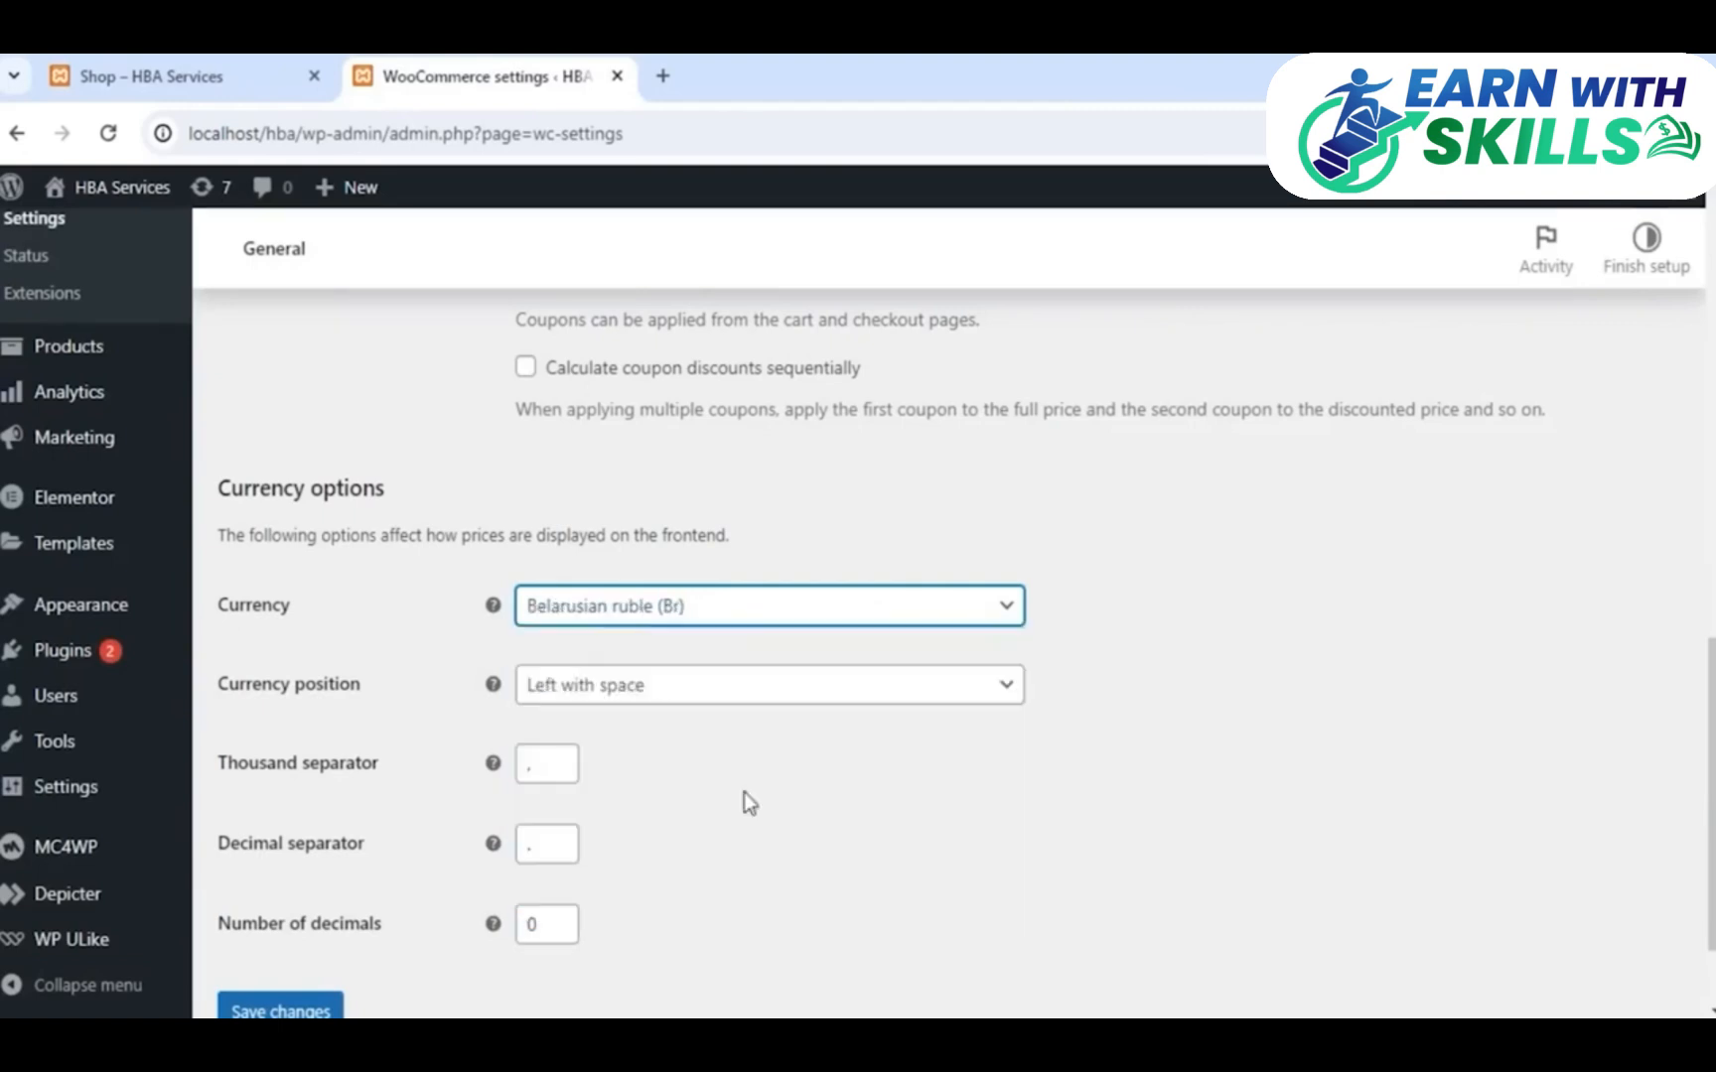
Search the currency choices for "doll", compare with the storefront prices, and close the choices without selecting another currency
type("doll")
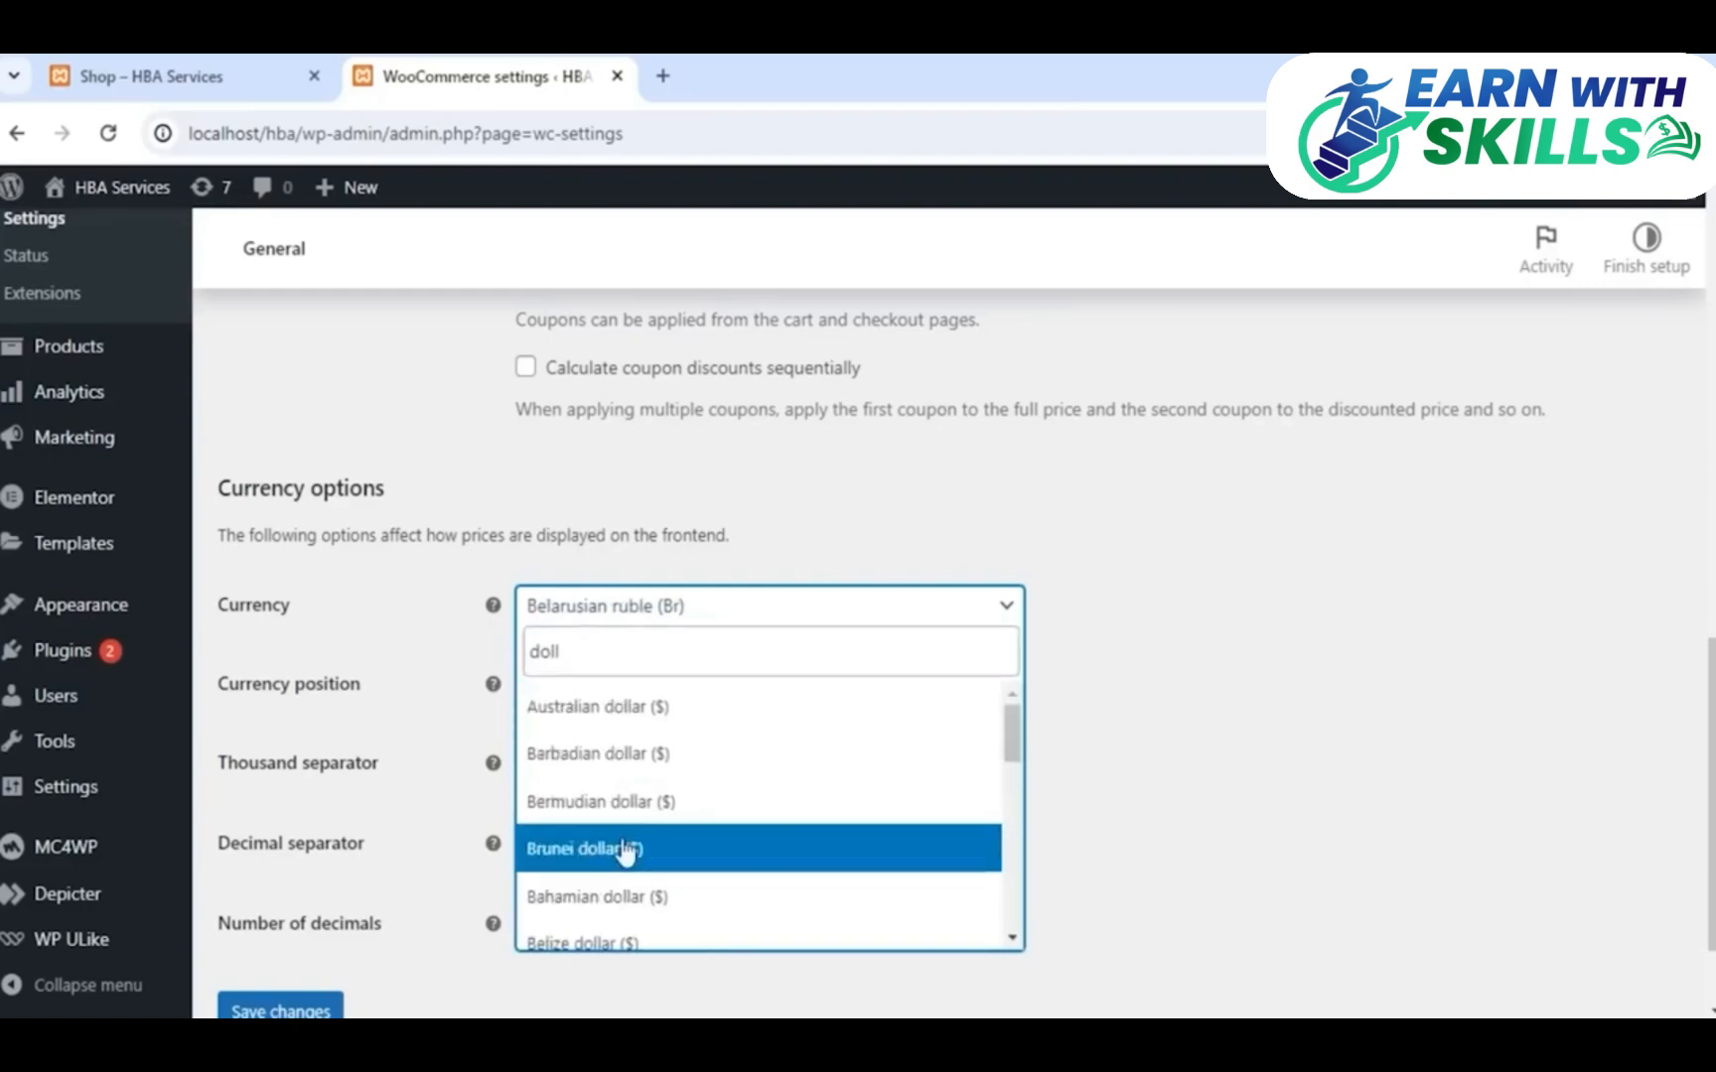
scroll(667, 784, "down", 2)
left_click(219, 80)
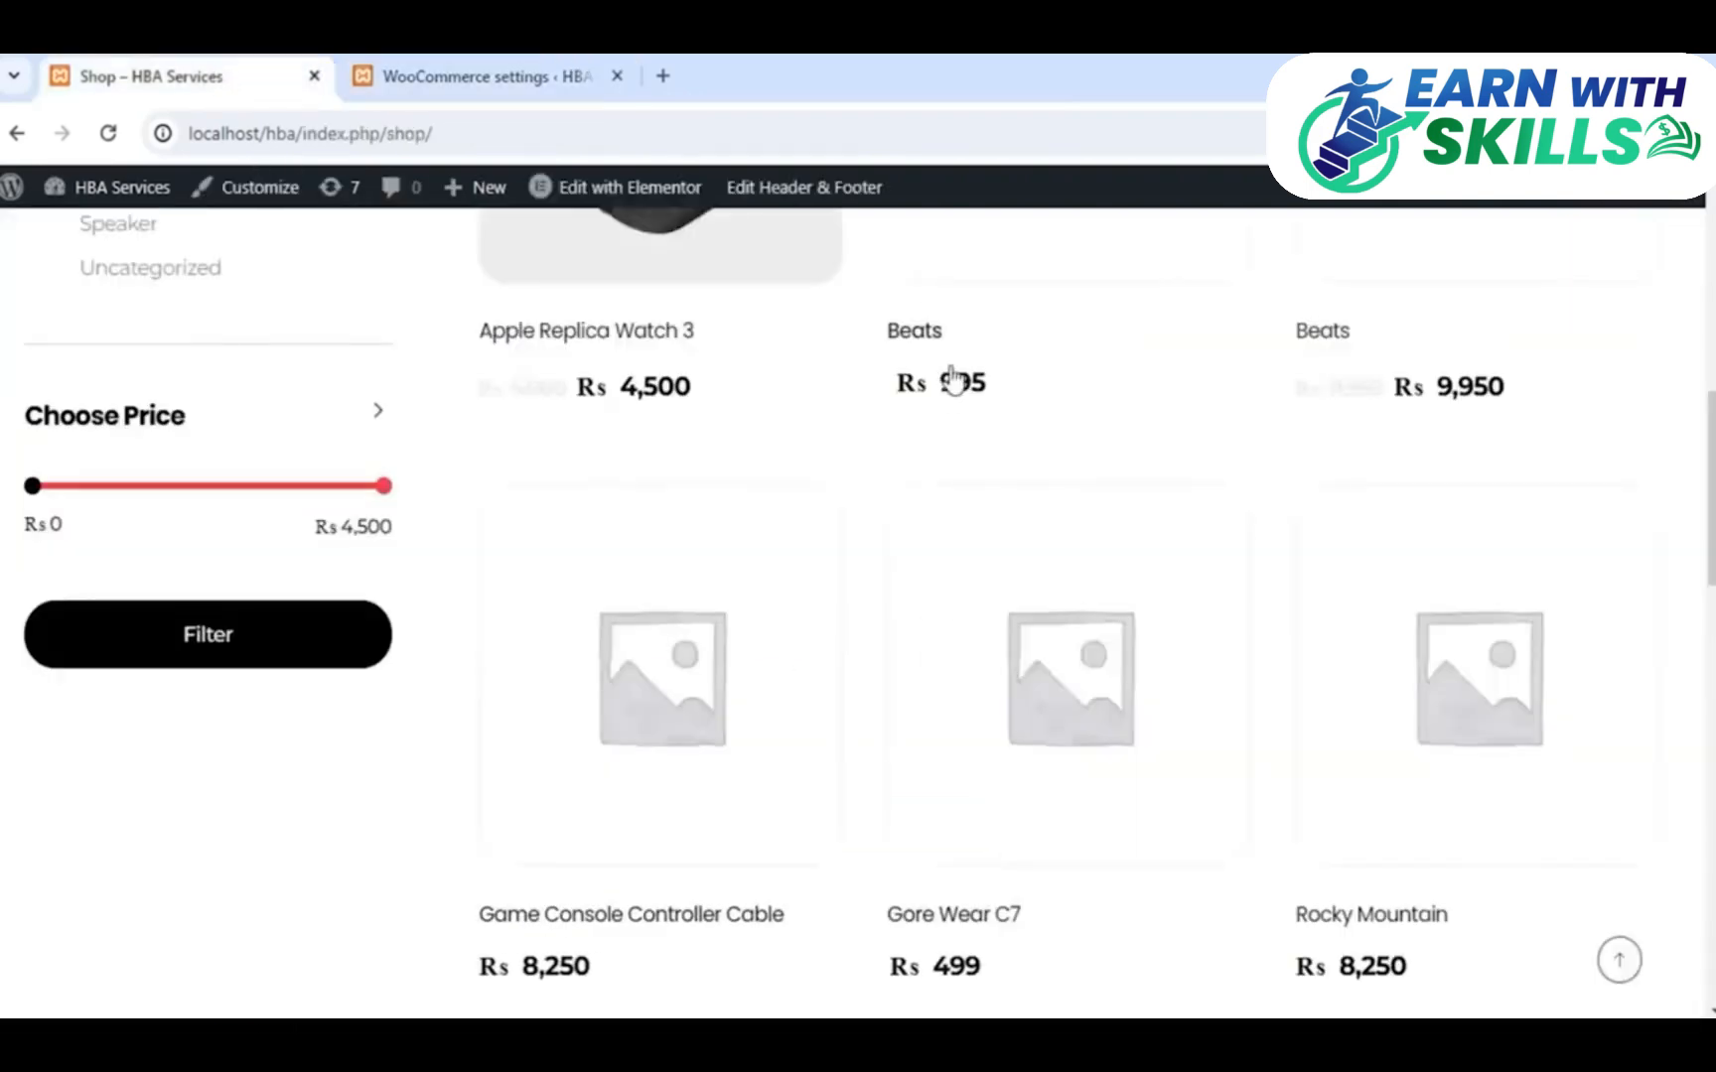
left_click(509, 75)
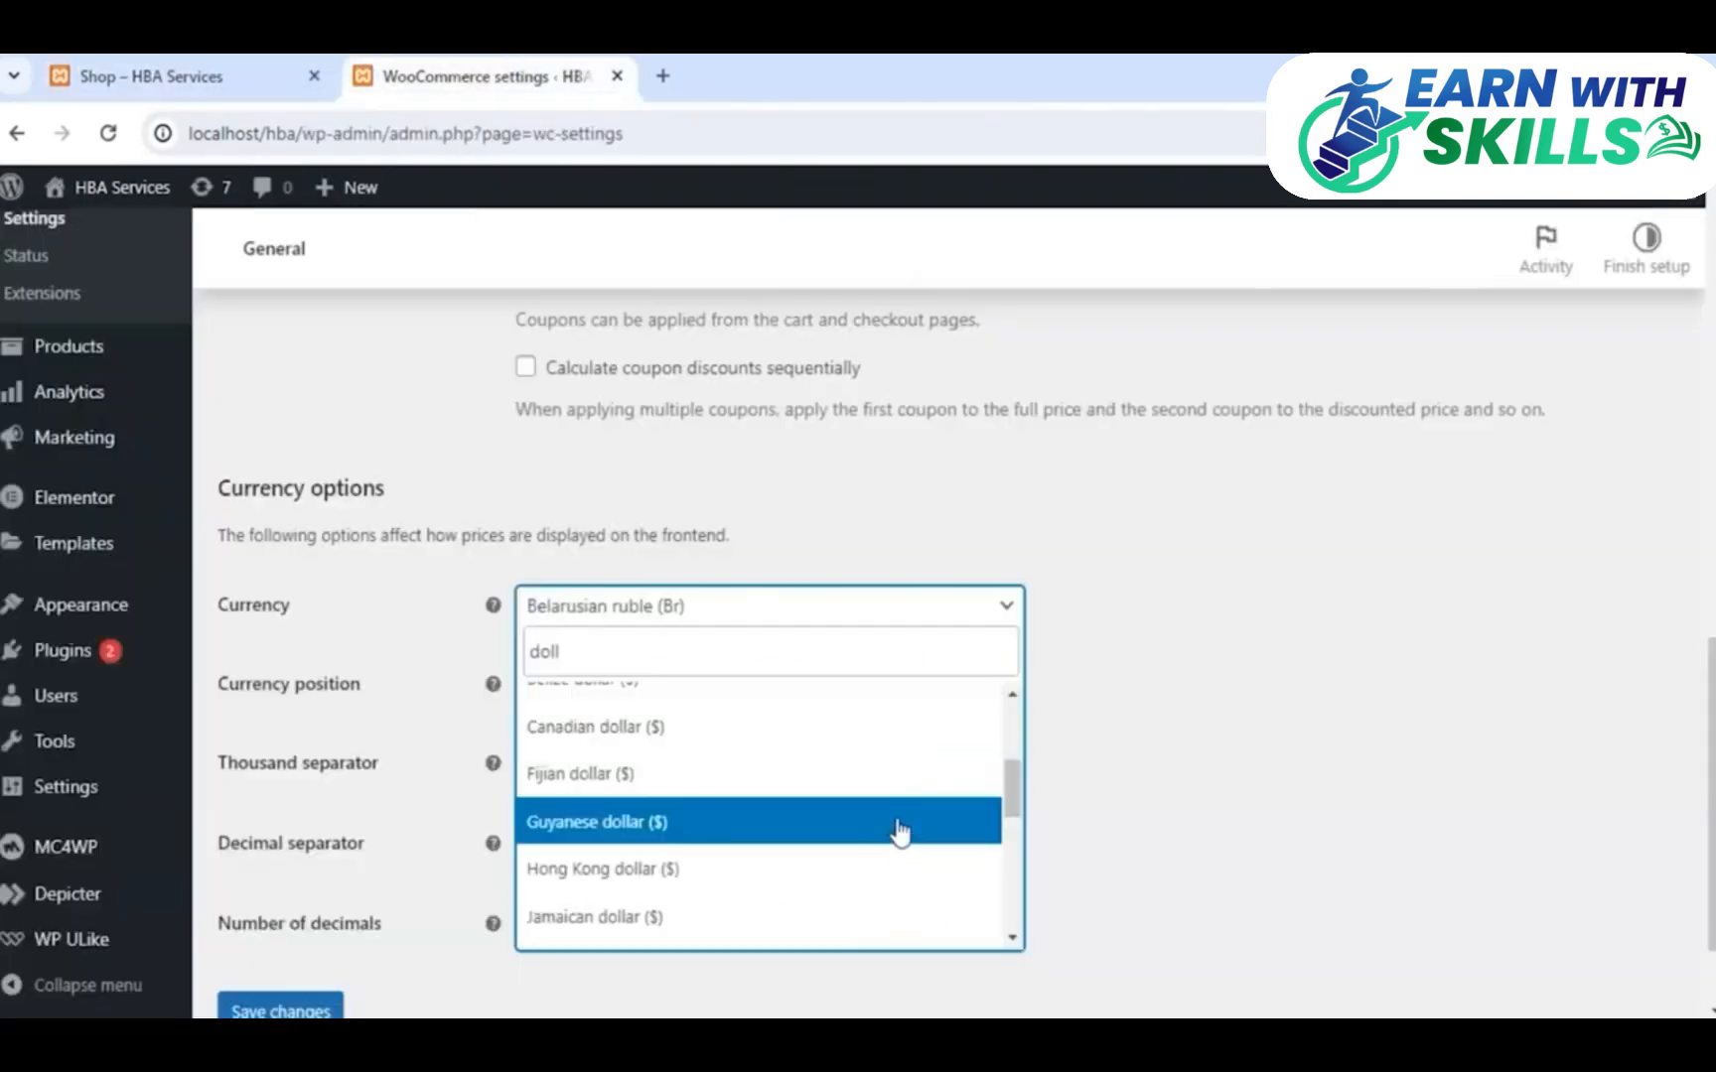
left_click(1196, 785)
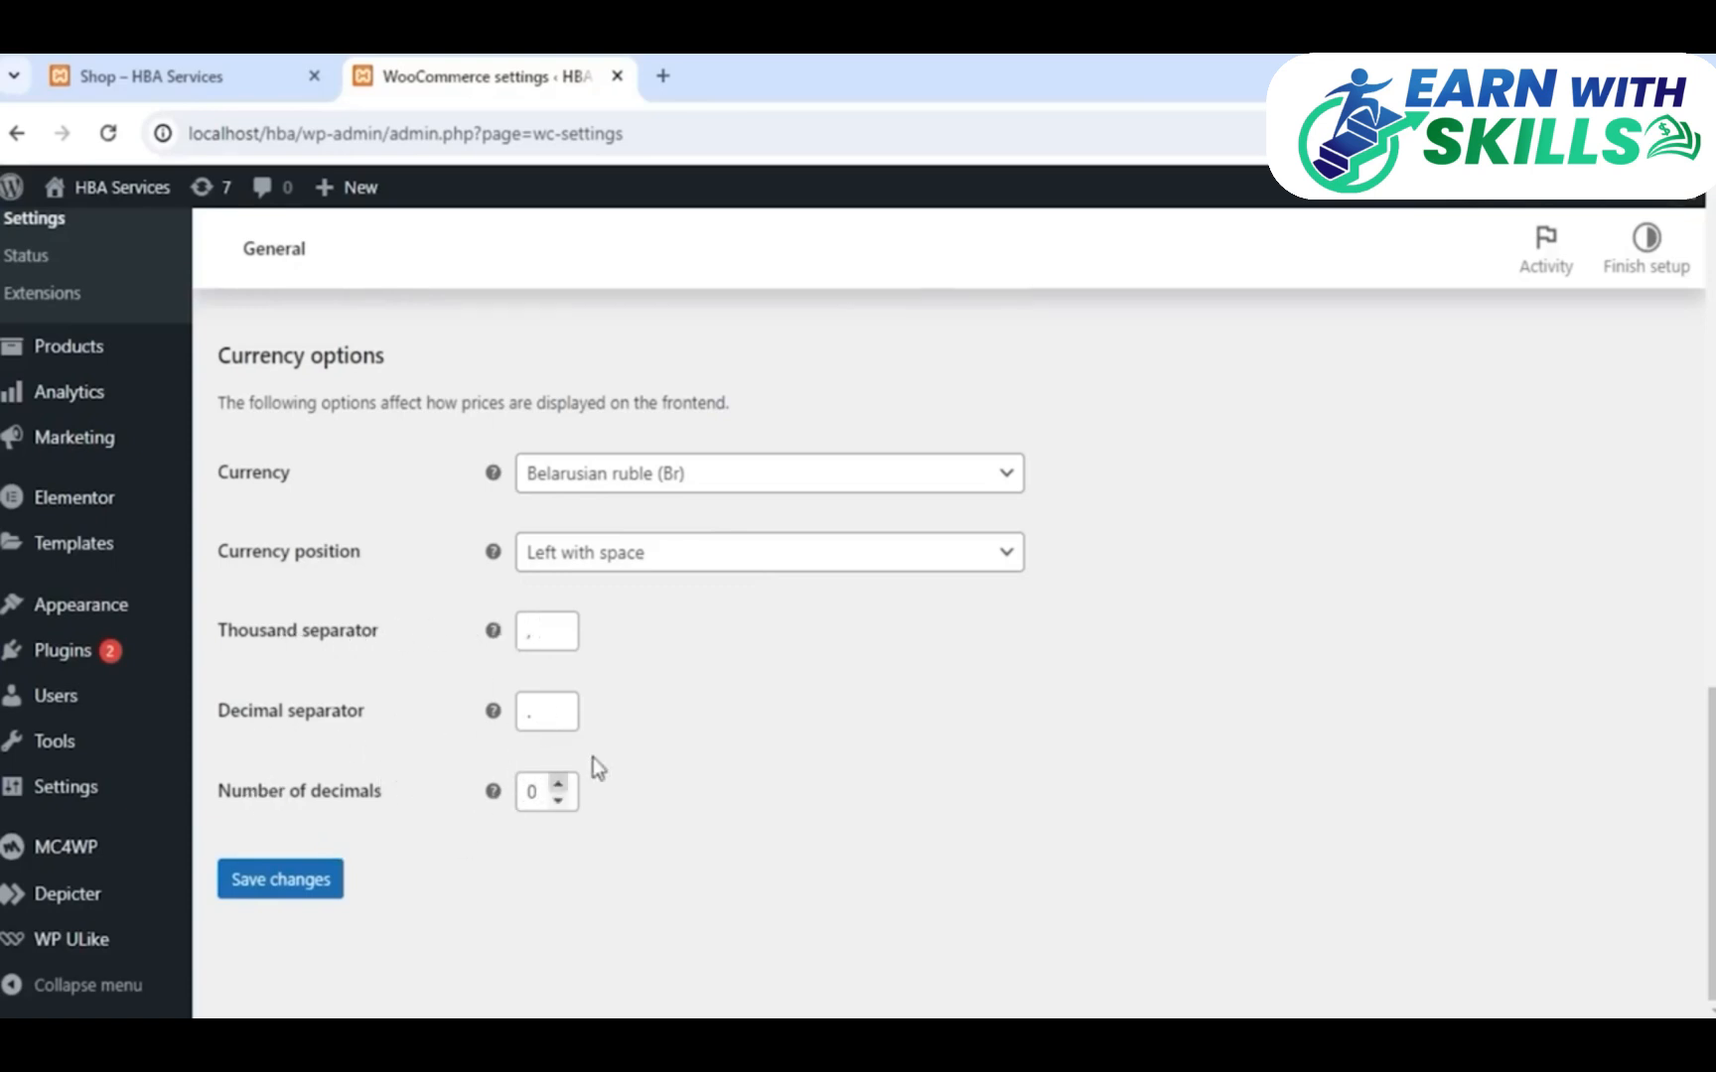
Compare the currency position, thousand and decimal separators, and number of decimals with how prices appear on the shop page
left_click(228, 76)
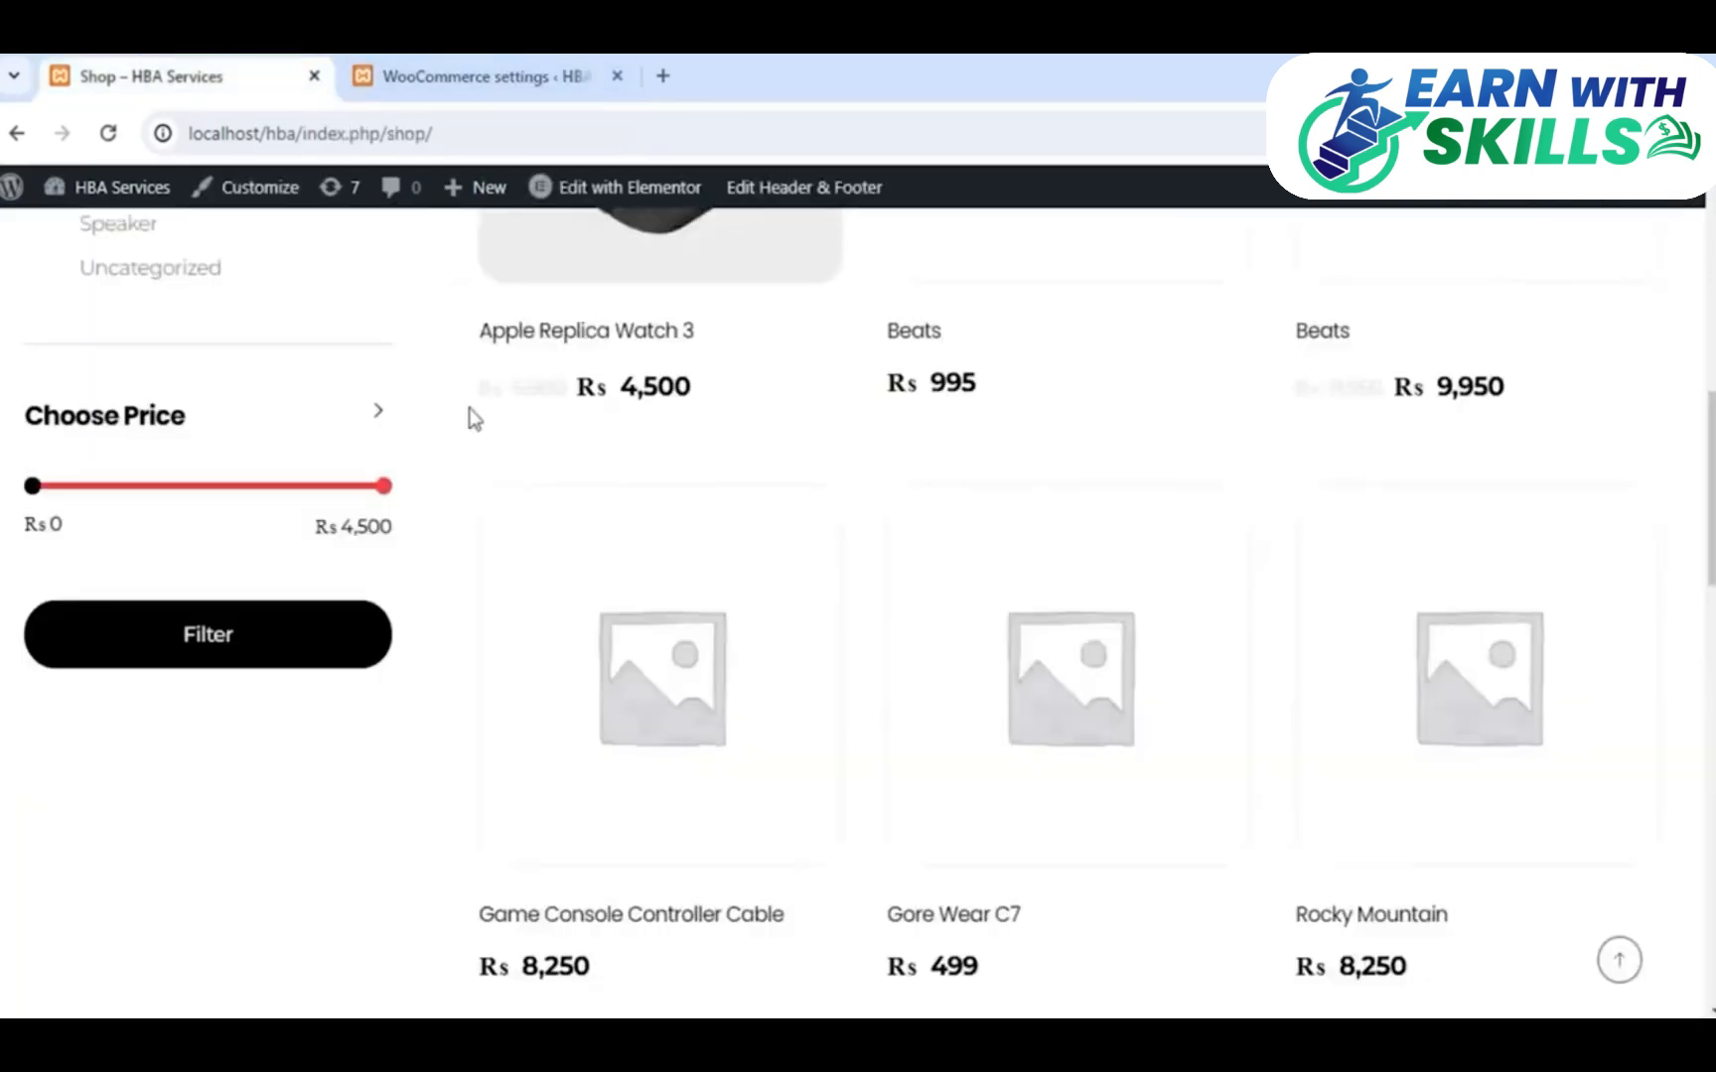
left_click(397, 75)
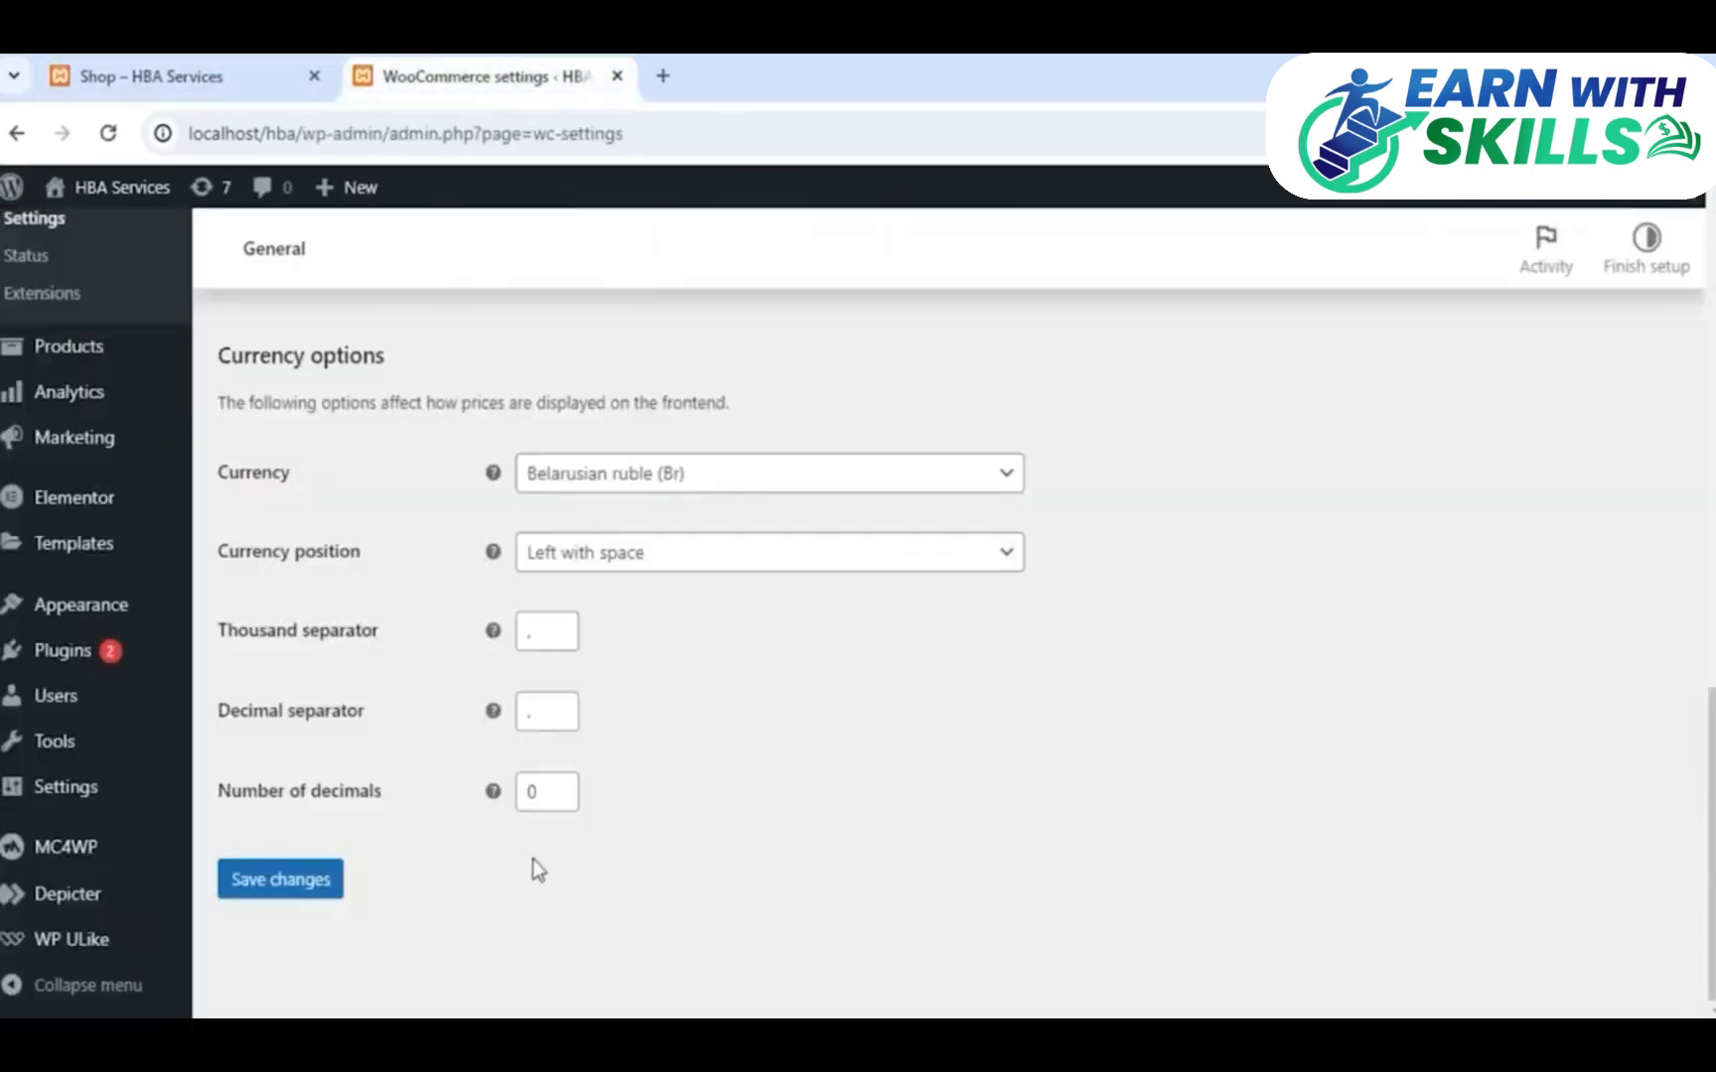
left_click(189, 77)
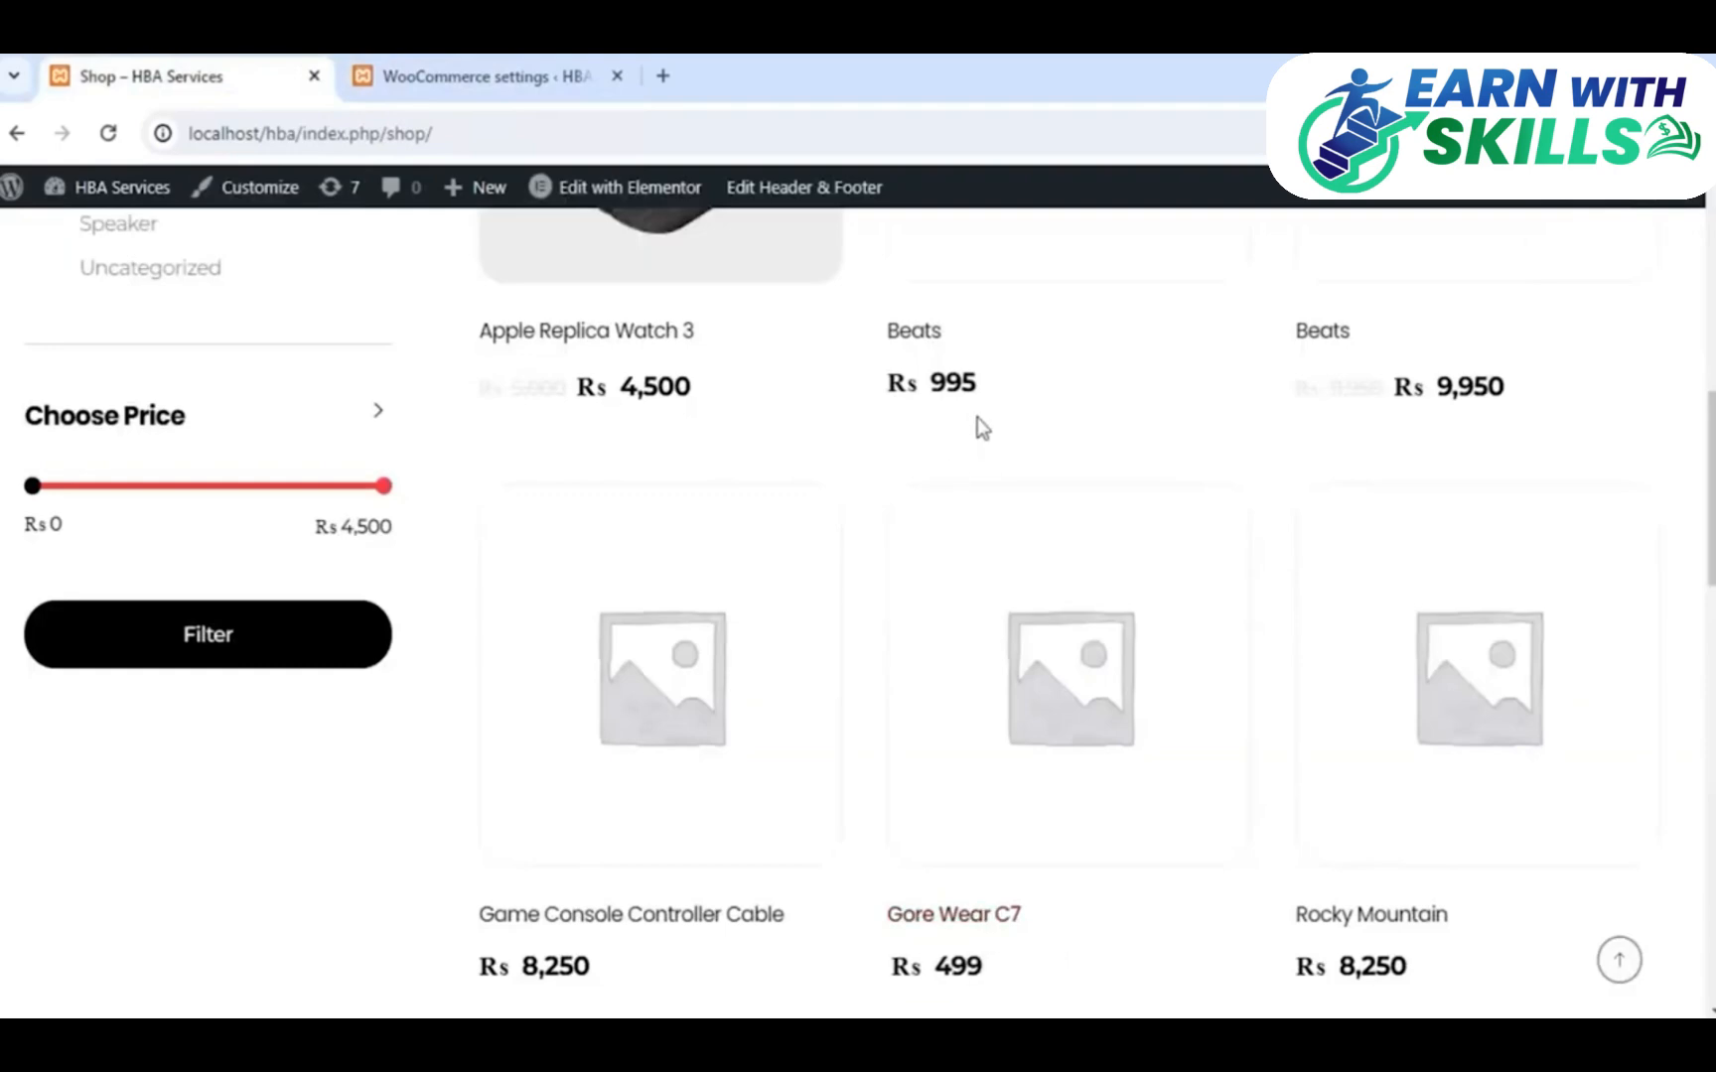
left_click(447, 76)
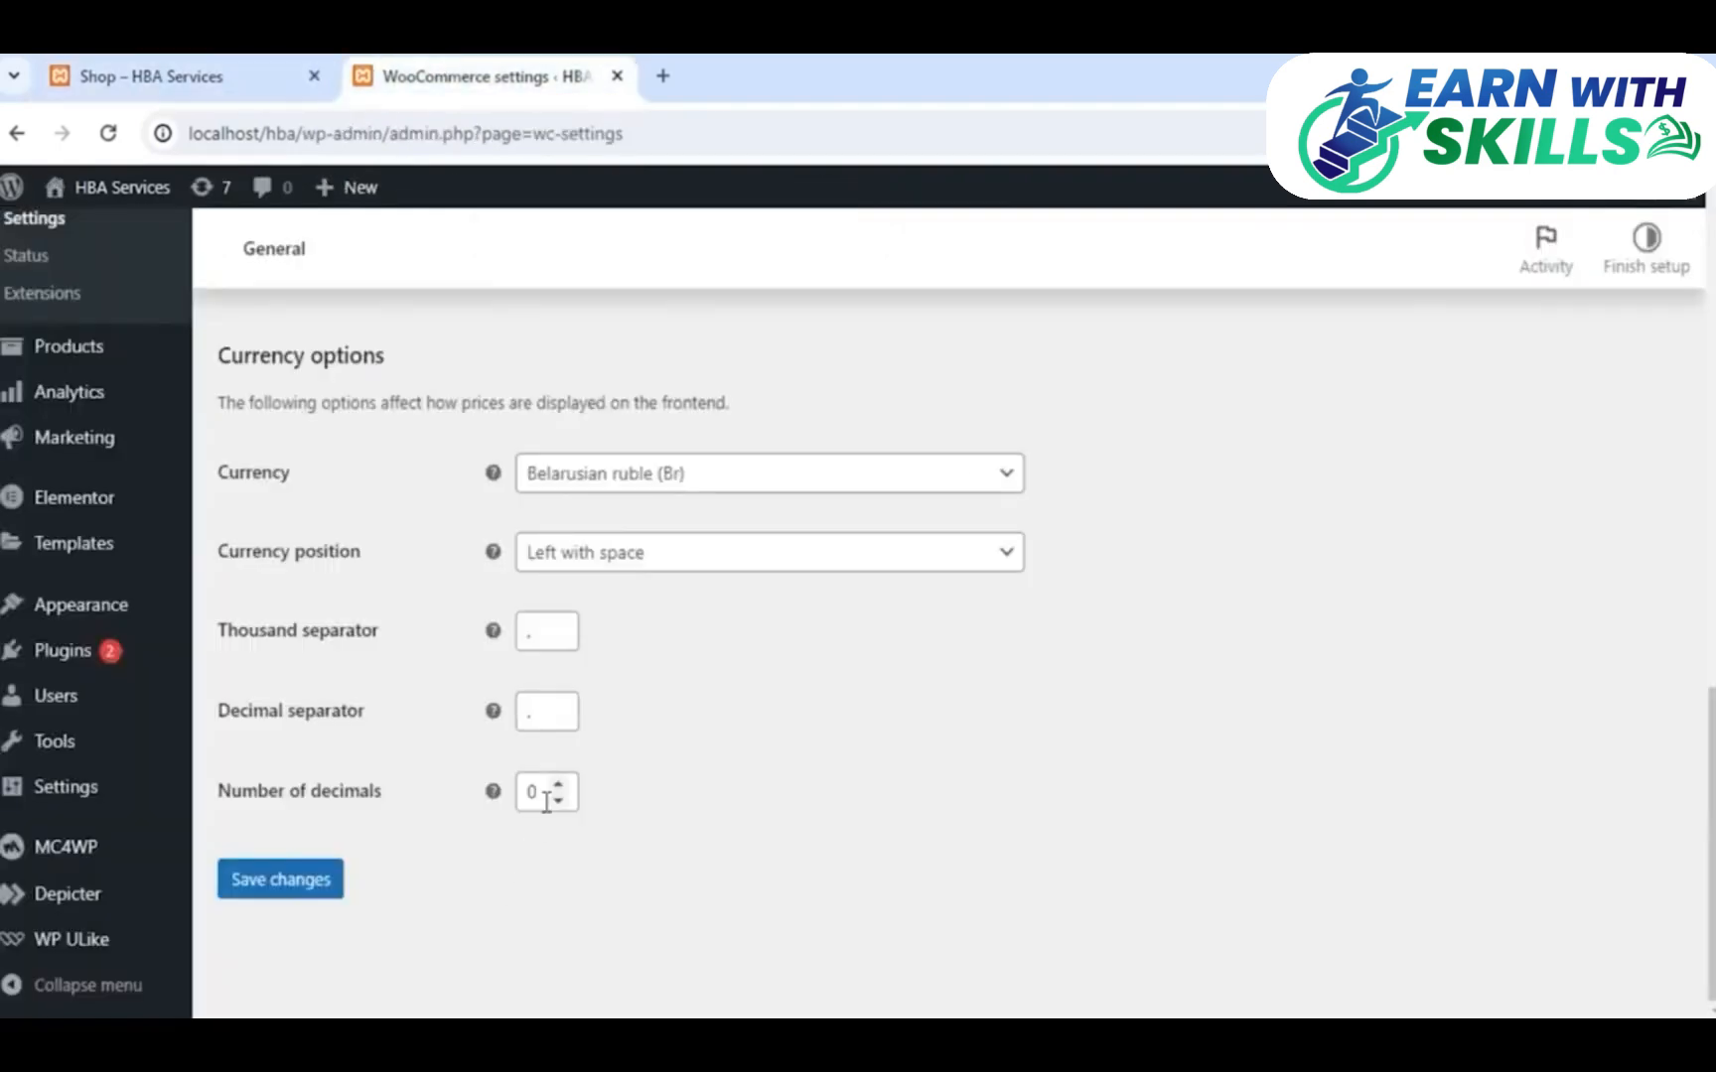
left_click(211, 77)
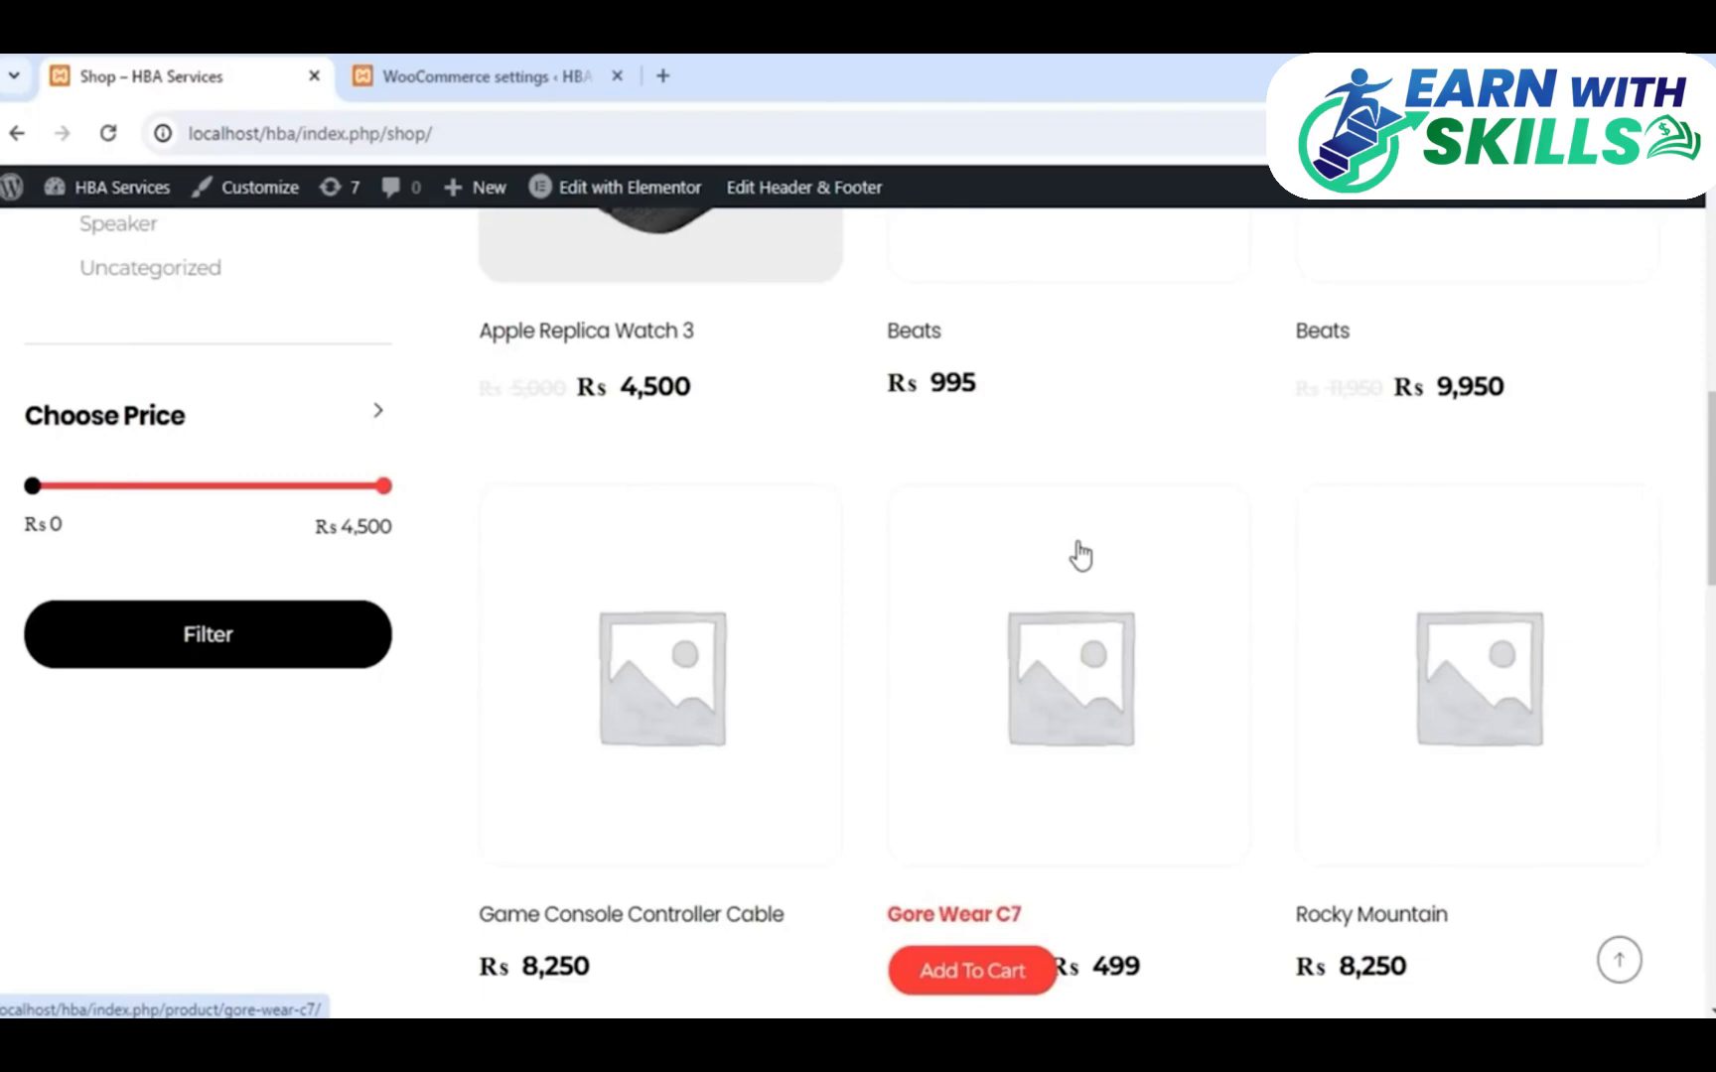
left_click(554, 77)
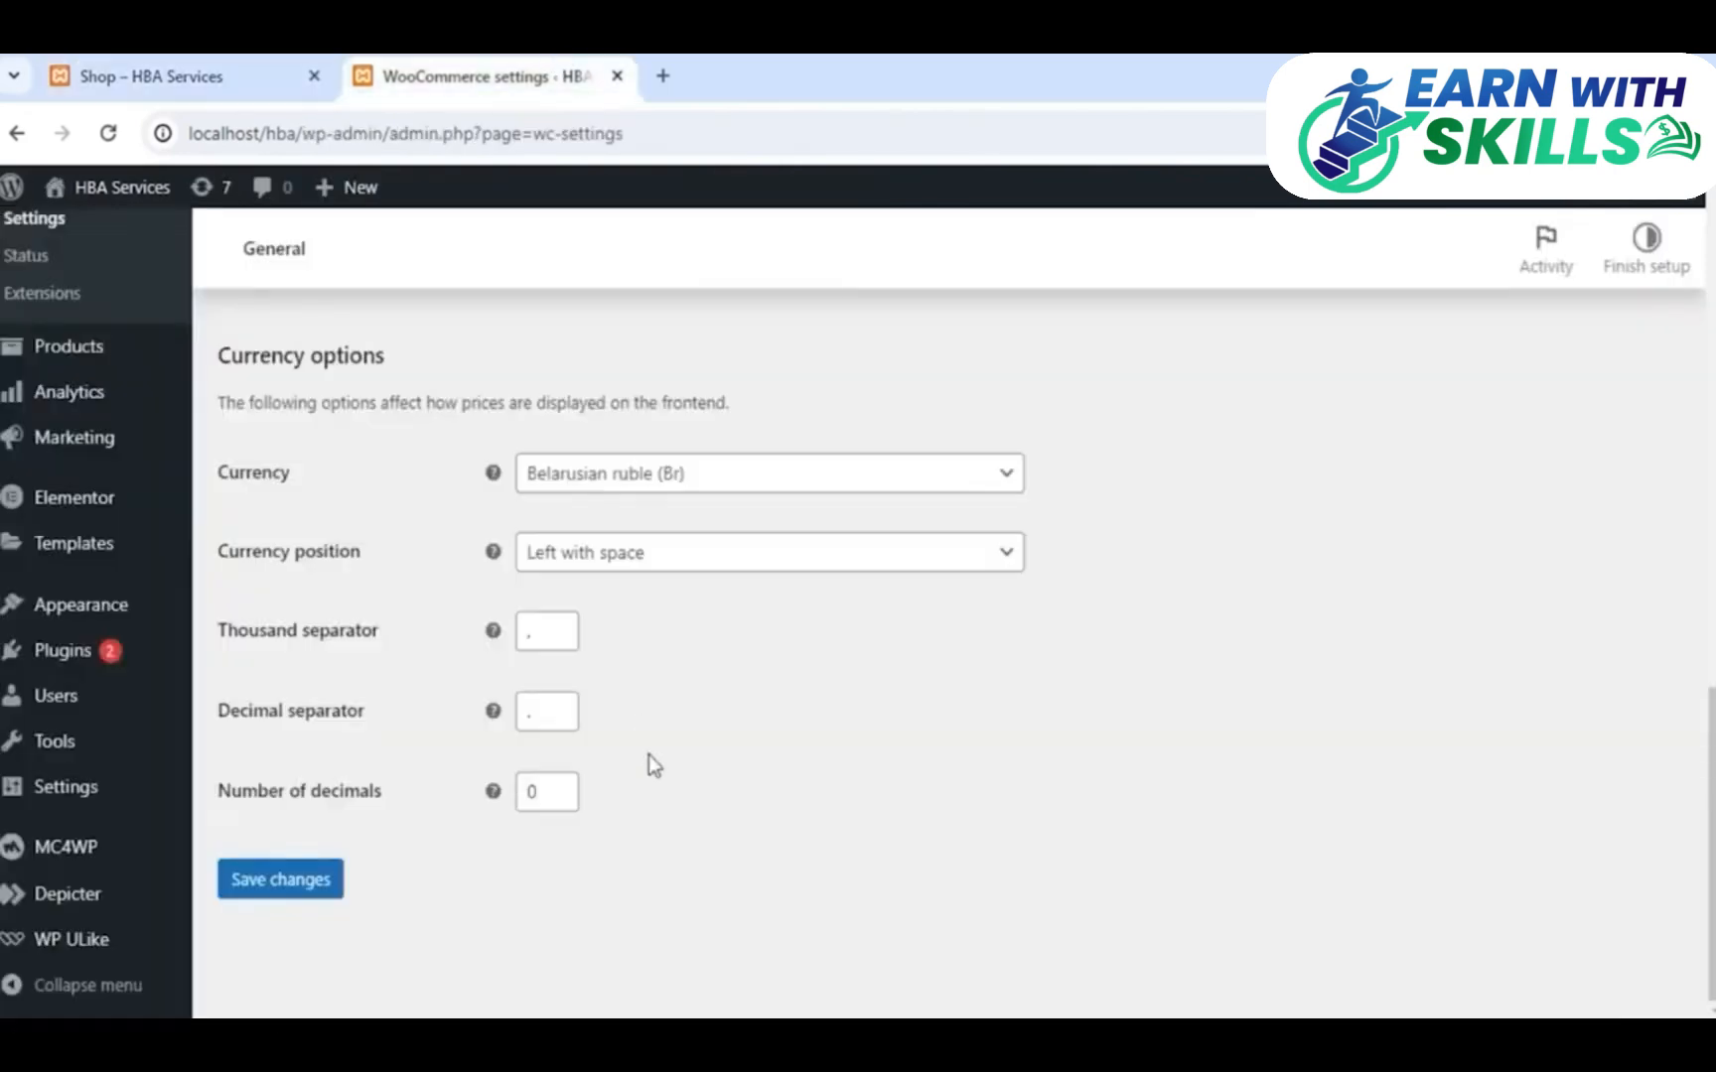
scroll(649, 754, "up", 15)
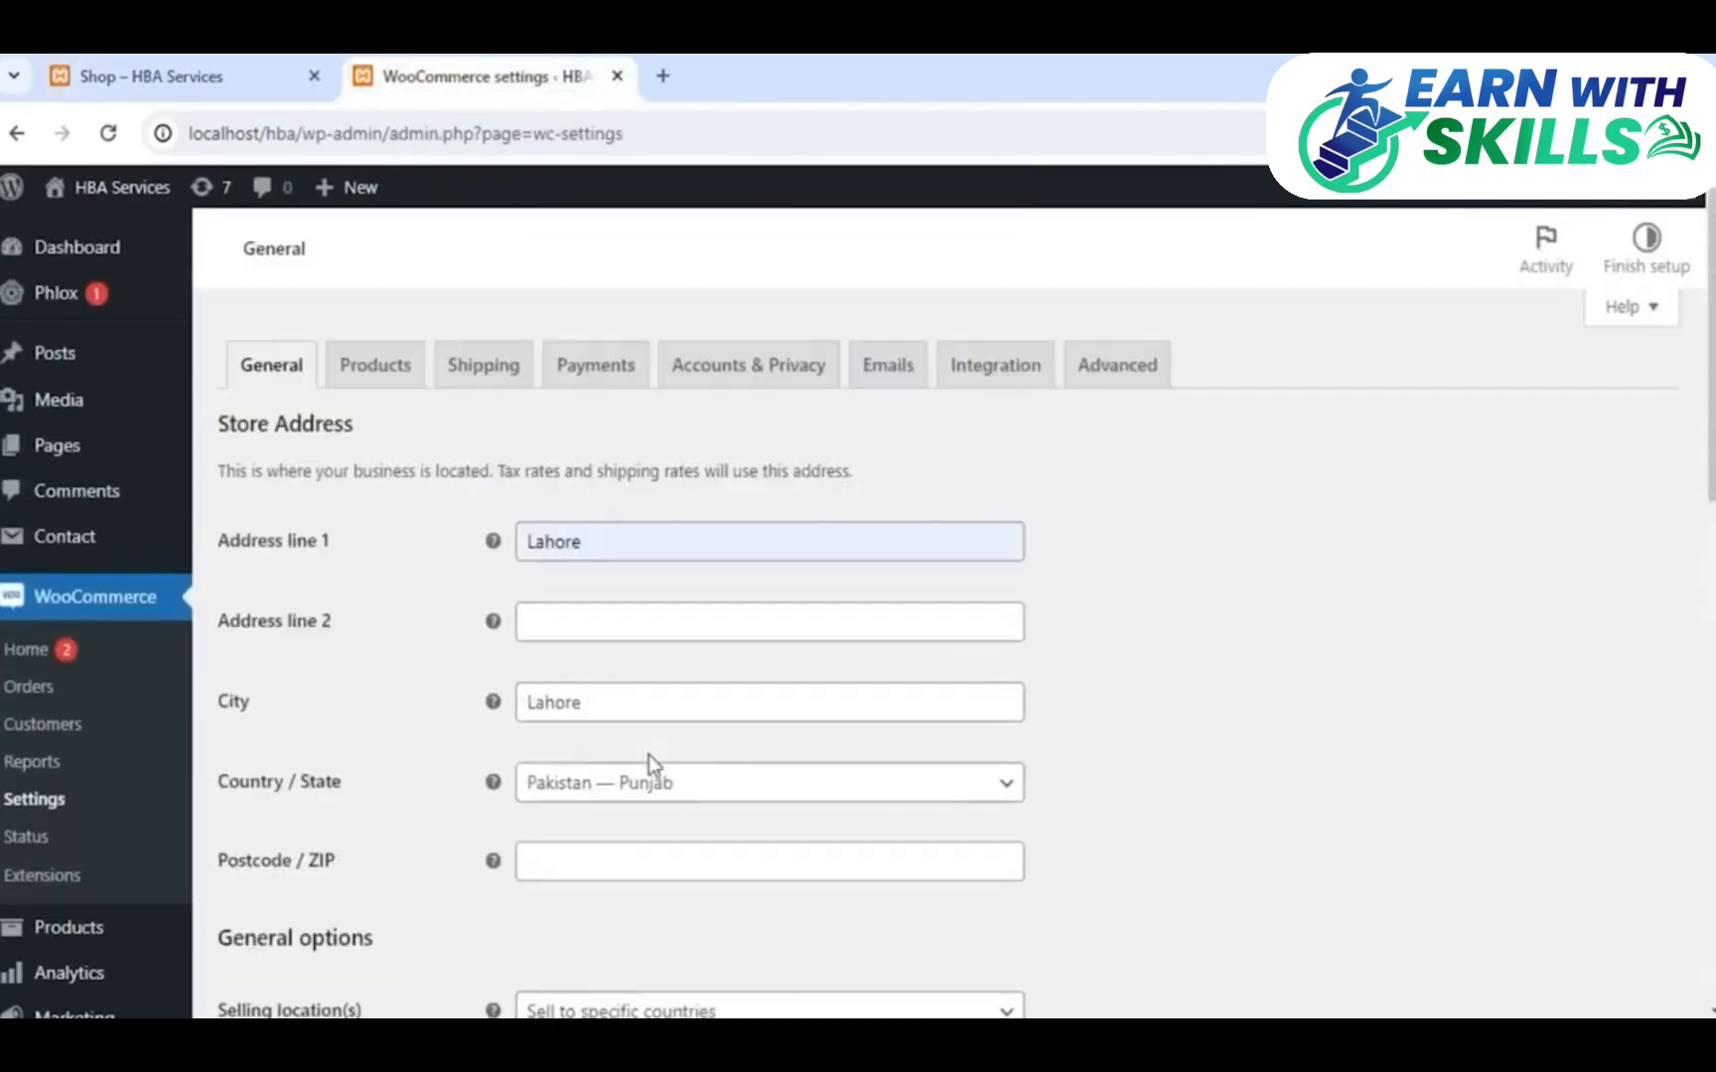
left_click(149, 76)
scroll(556, 596, "up", 10)
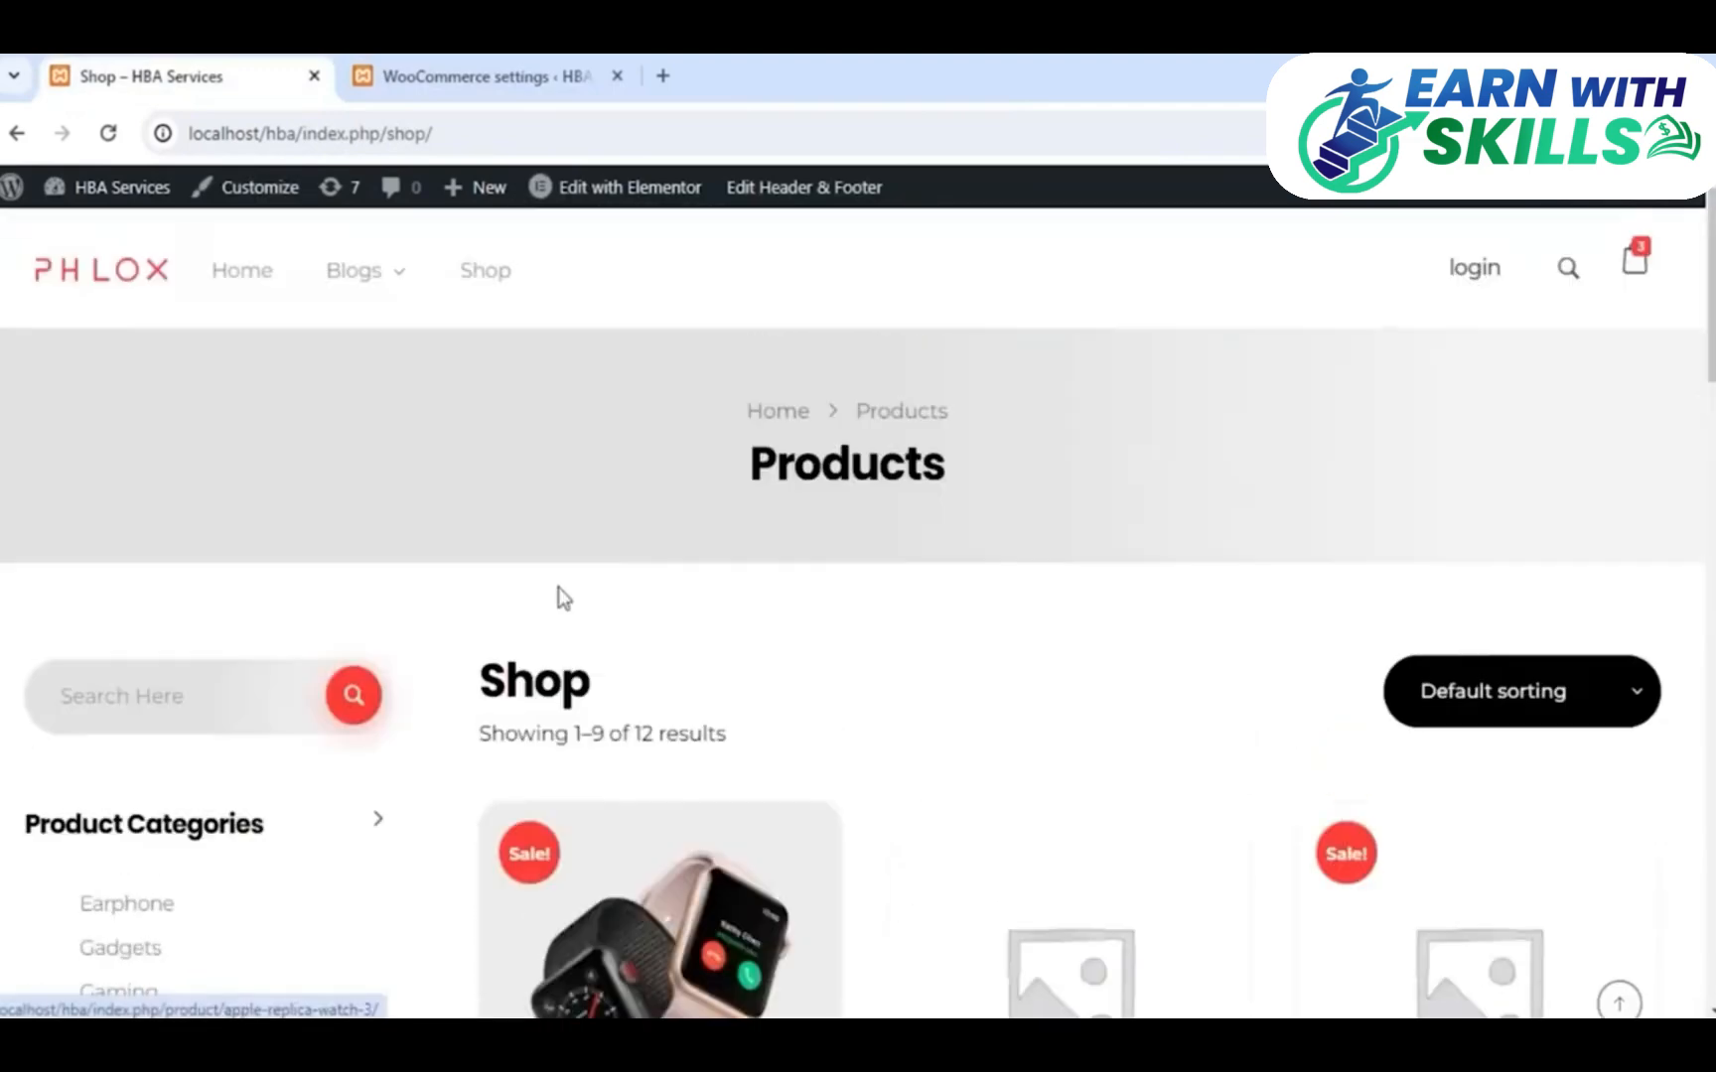
left_click(477, 71)
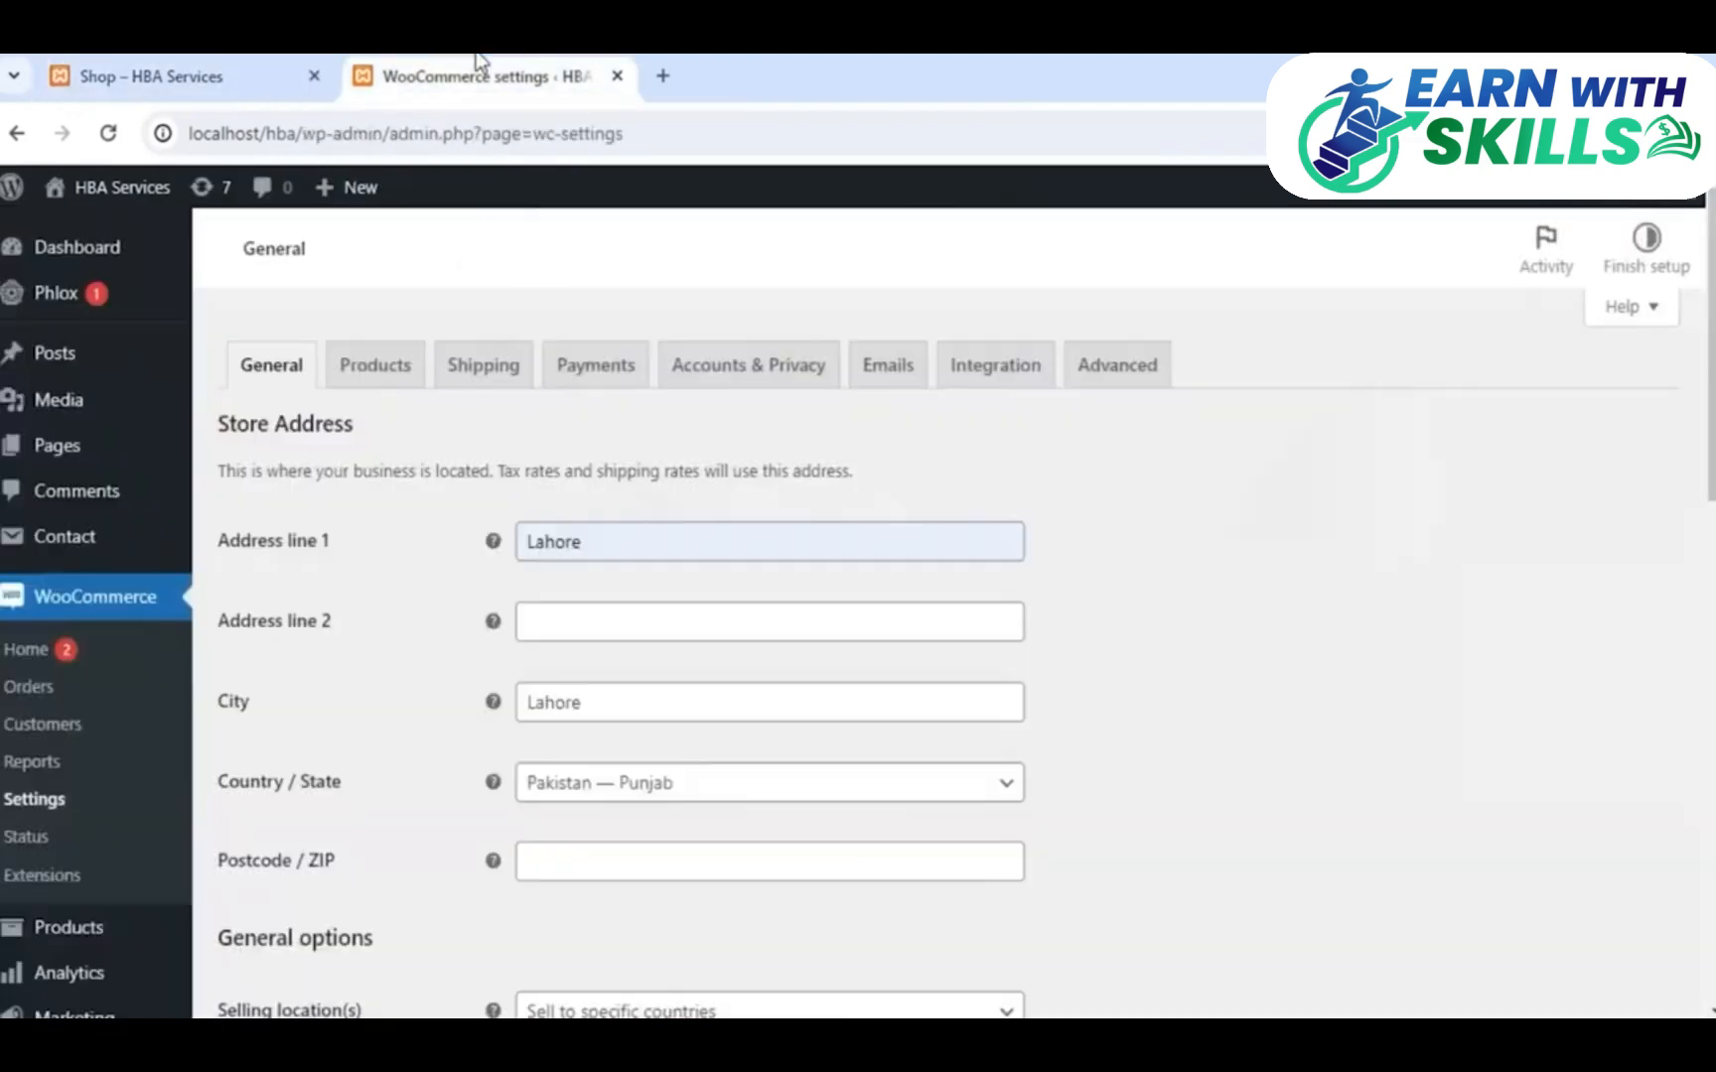
Open WooCommerce's Products settings, choose Shop as the shop page, and look at the storefront's shop page
left_click(369, 364)
left_click(972, 293)
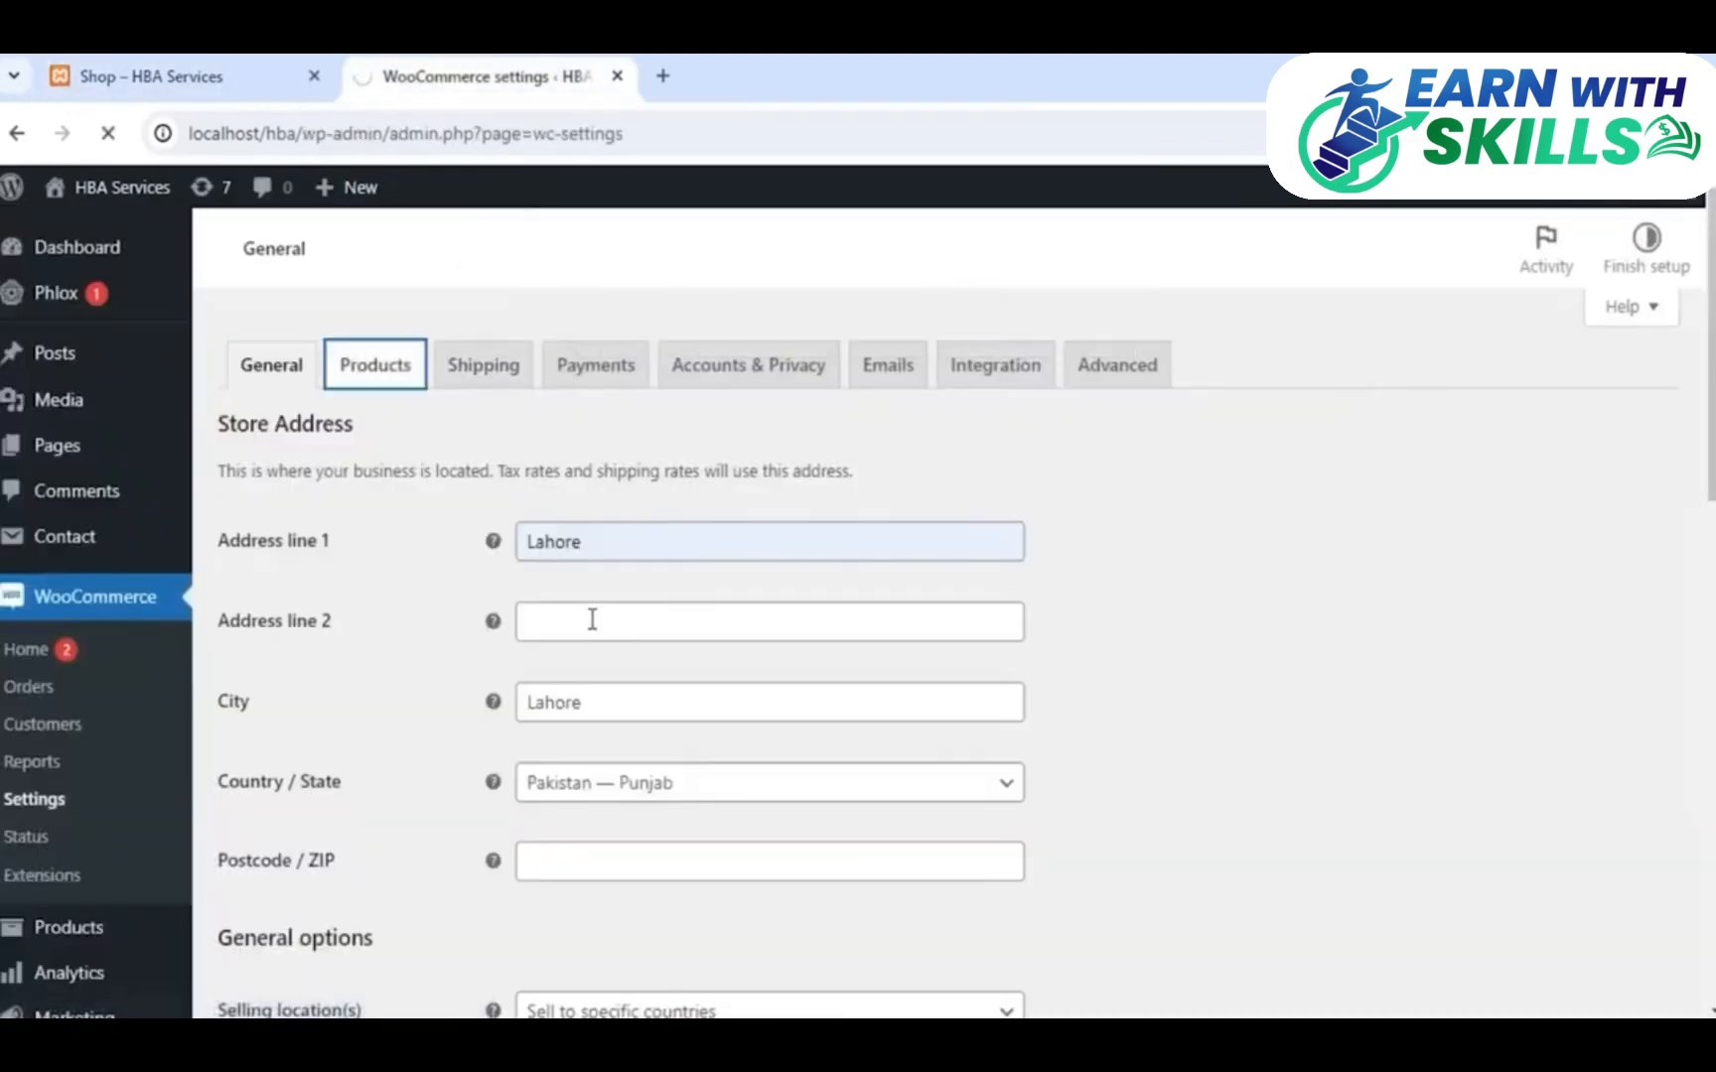
scroll(590, 620, "down", 12)
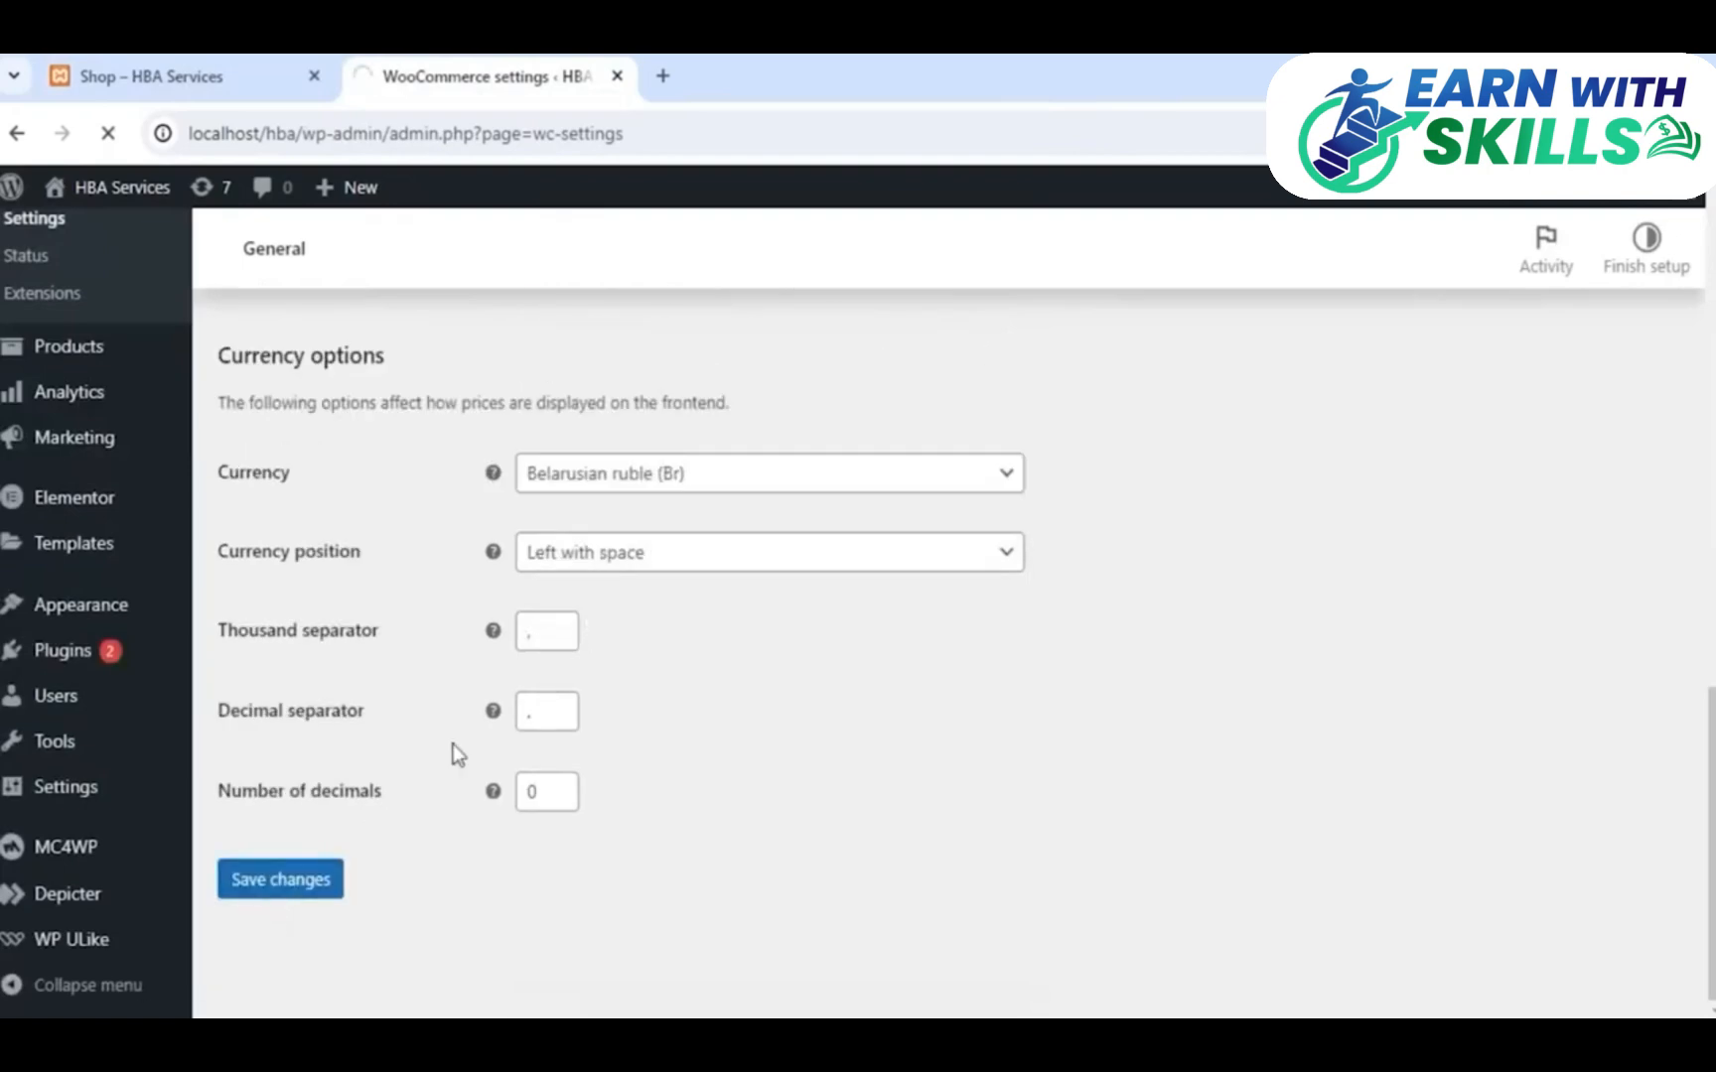
scroll(497, 723, "up", 12)
scroll(497, 723, "down", 12)
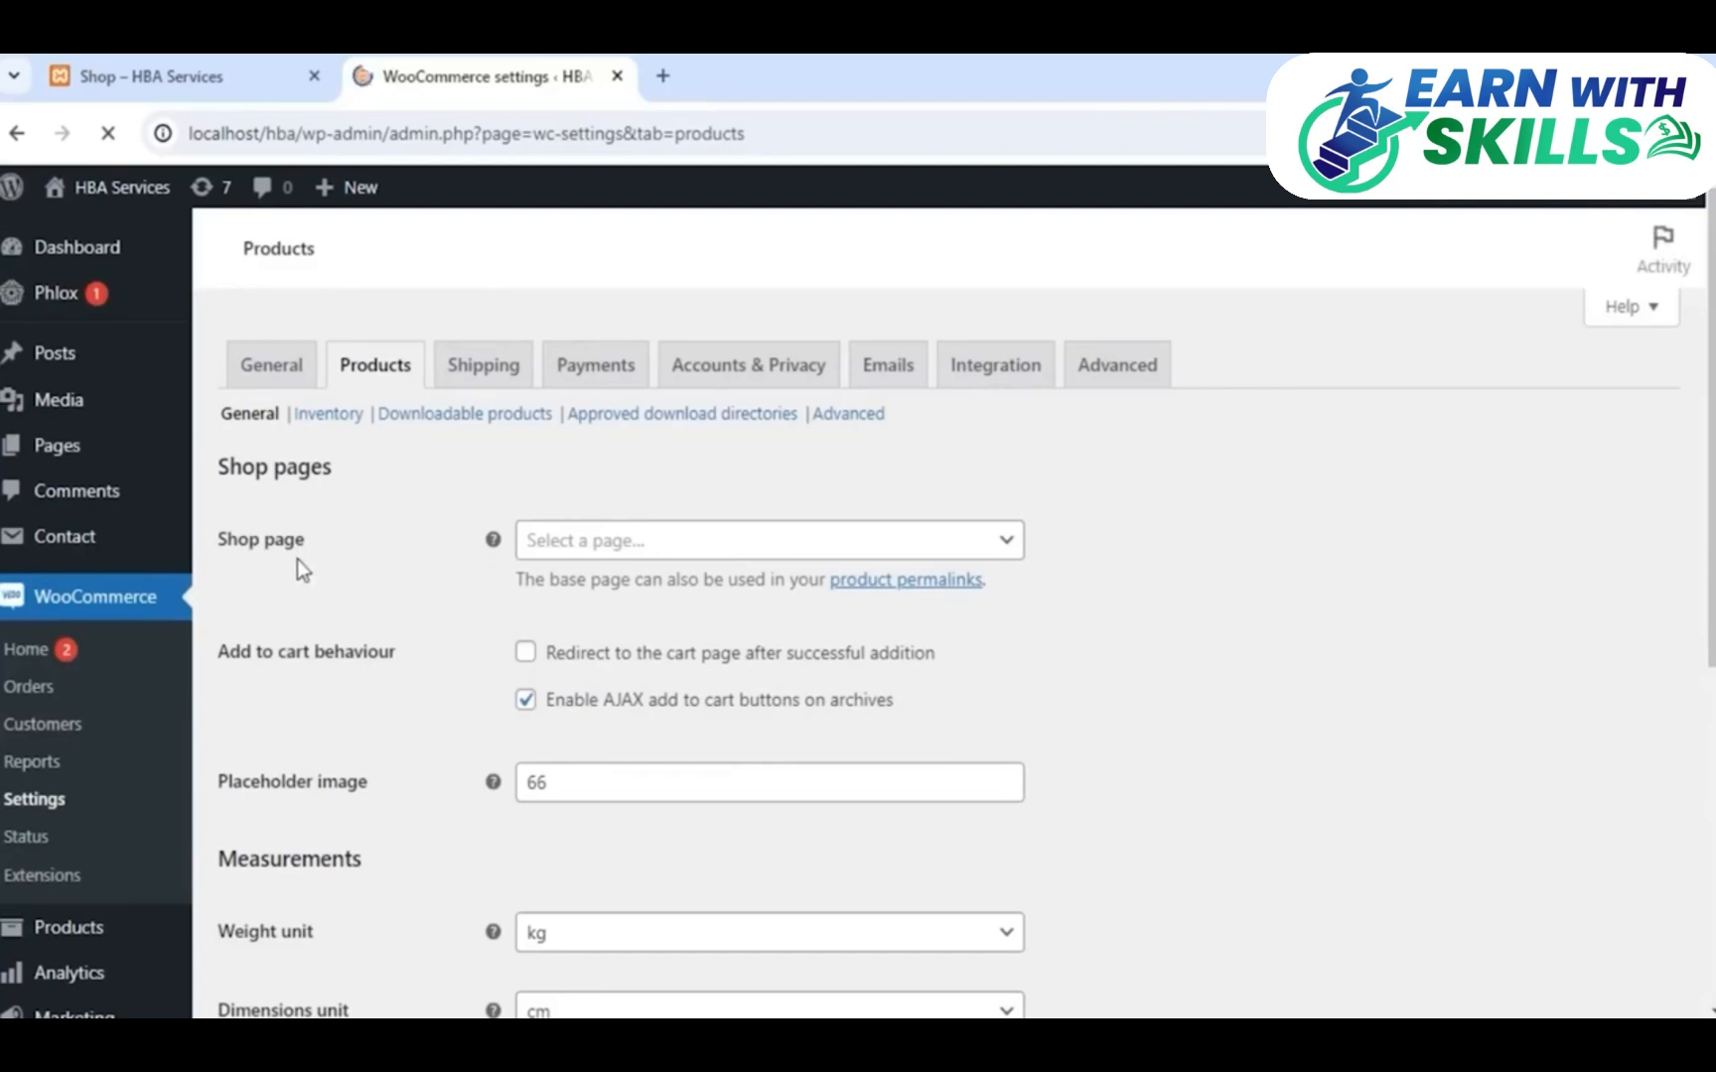
left_click(627, 540)
left_click(571, 765)
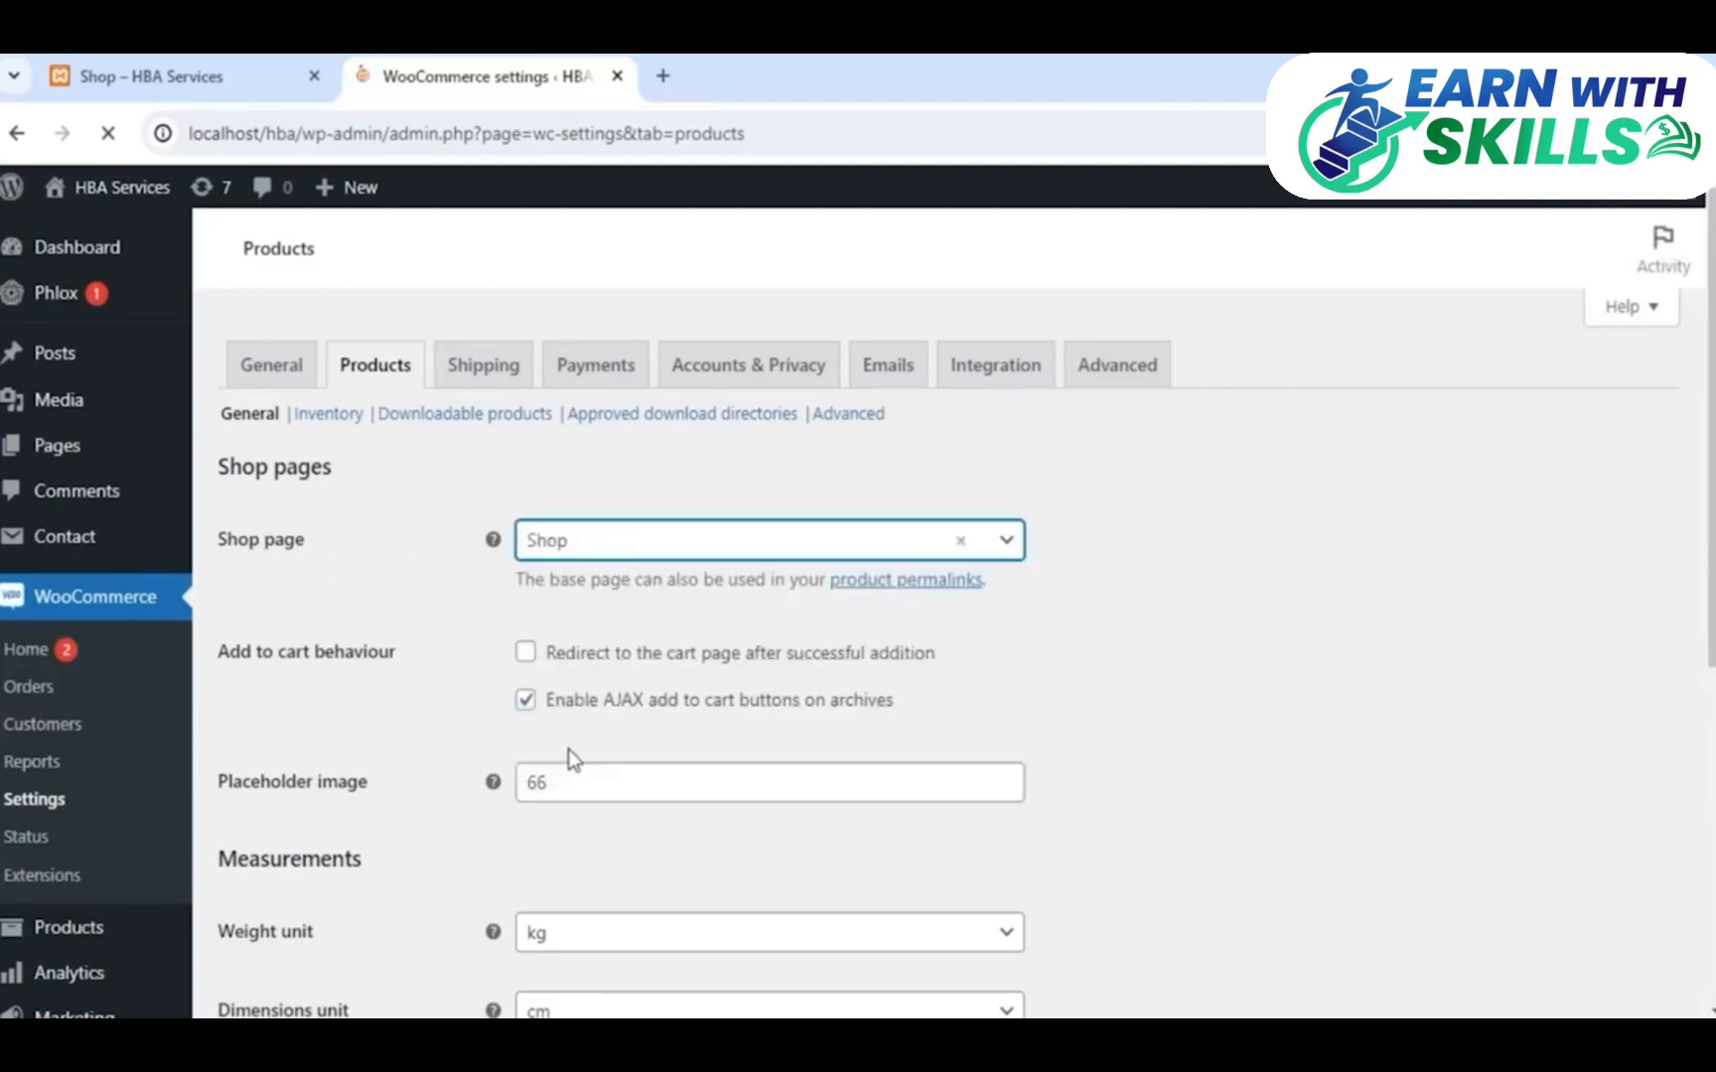
left_click(177, 61)
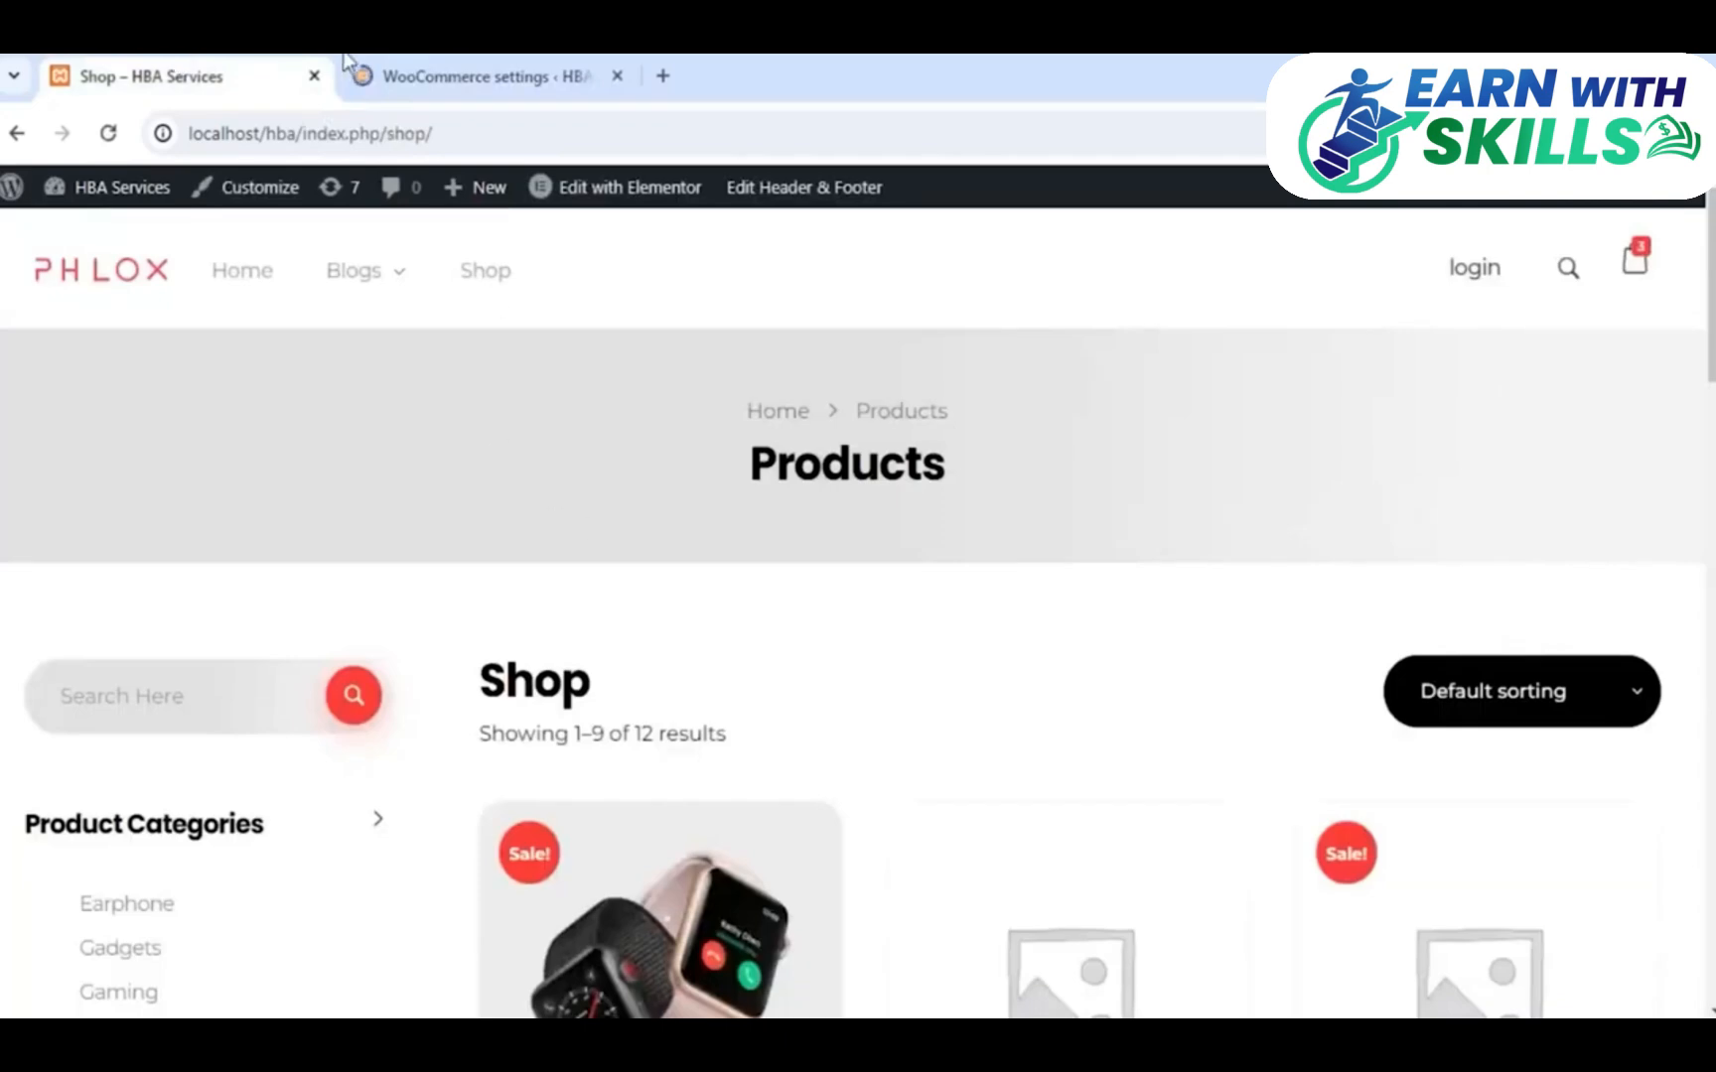
Reopen the Shop page choices in the product settings, check the storefront's shop page, and select Shop again
left_click(476, 76)
left_click(701, 548)
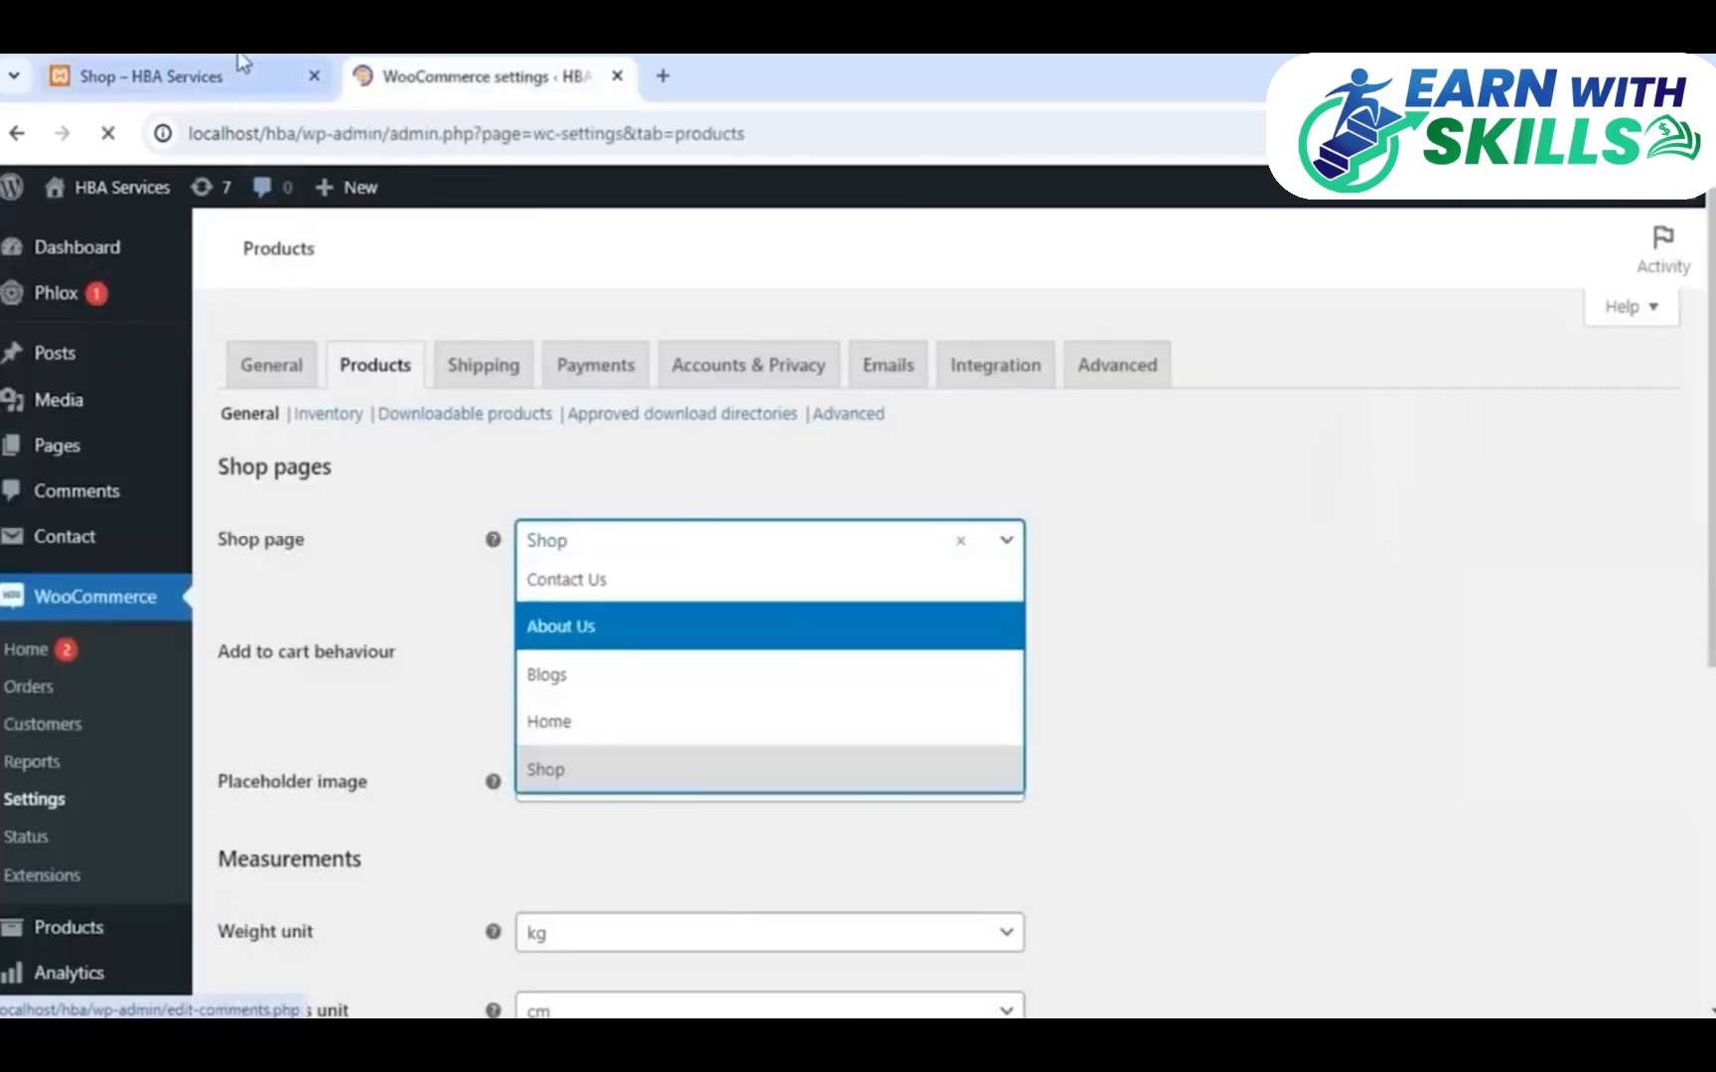
left_click(219, 76)
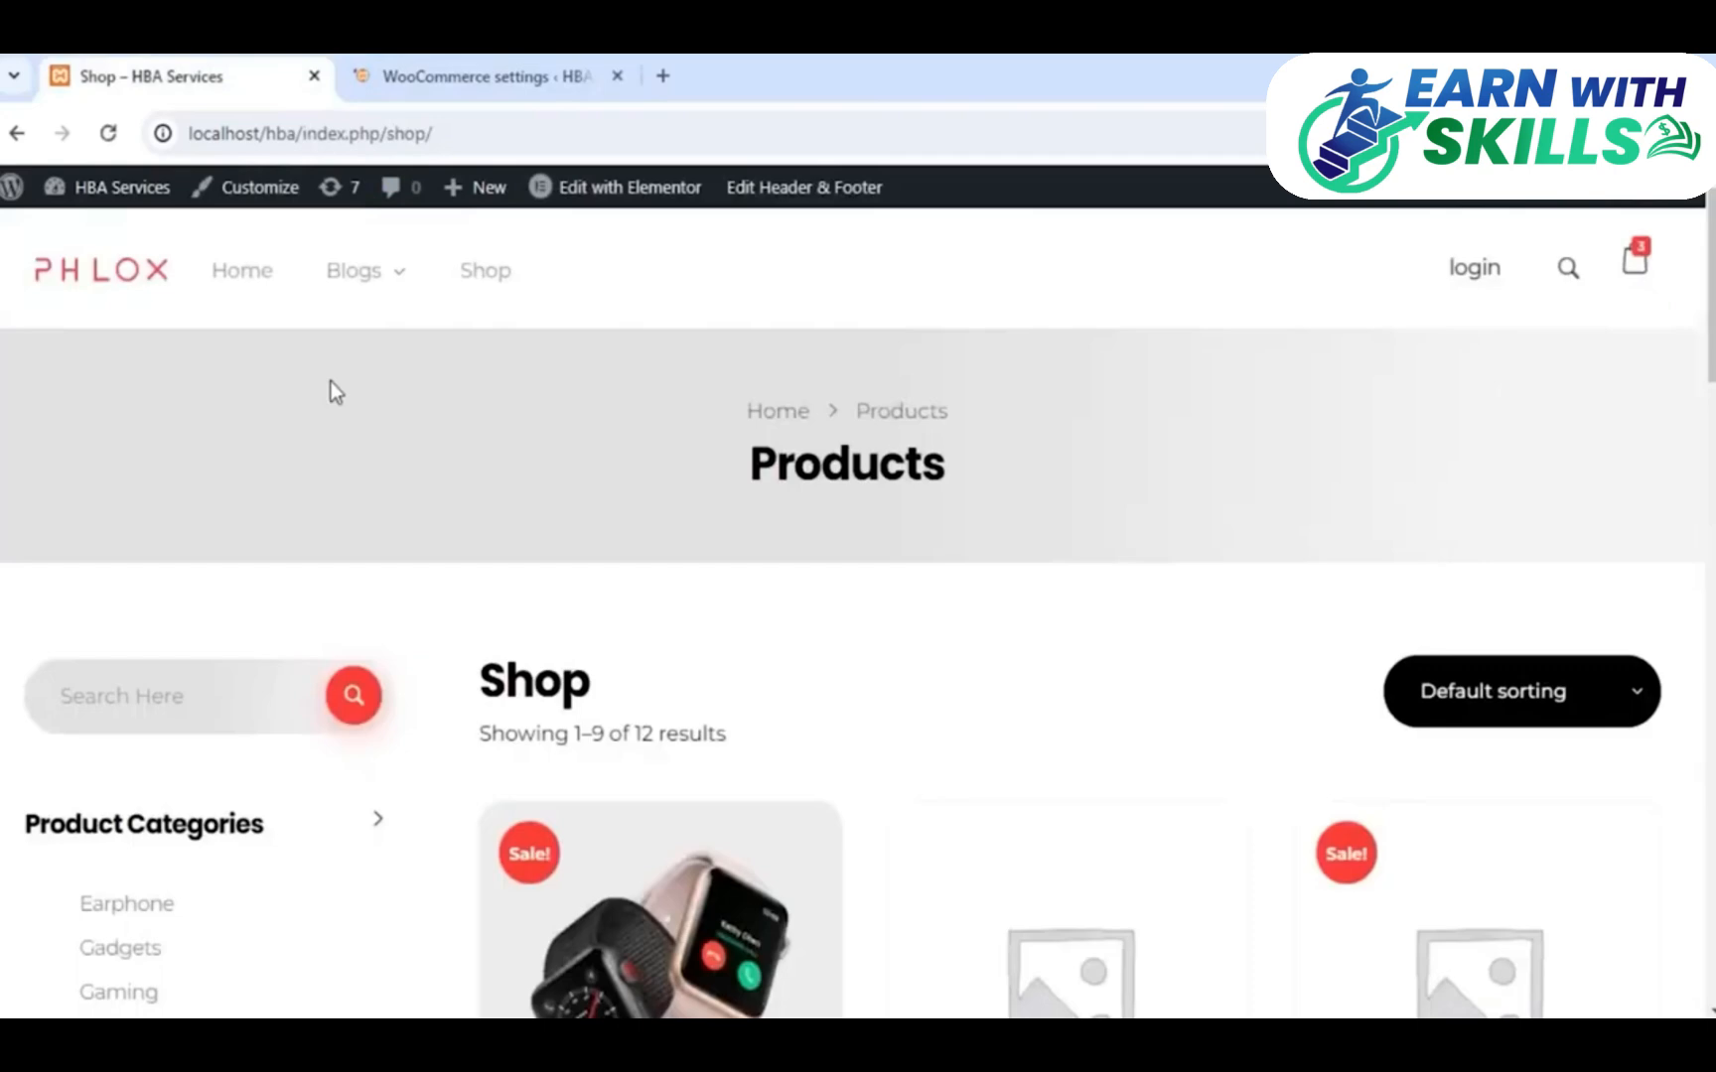
left_click(422, 77)
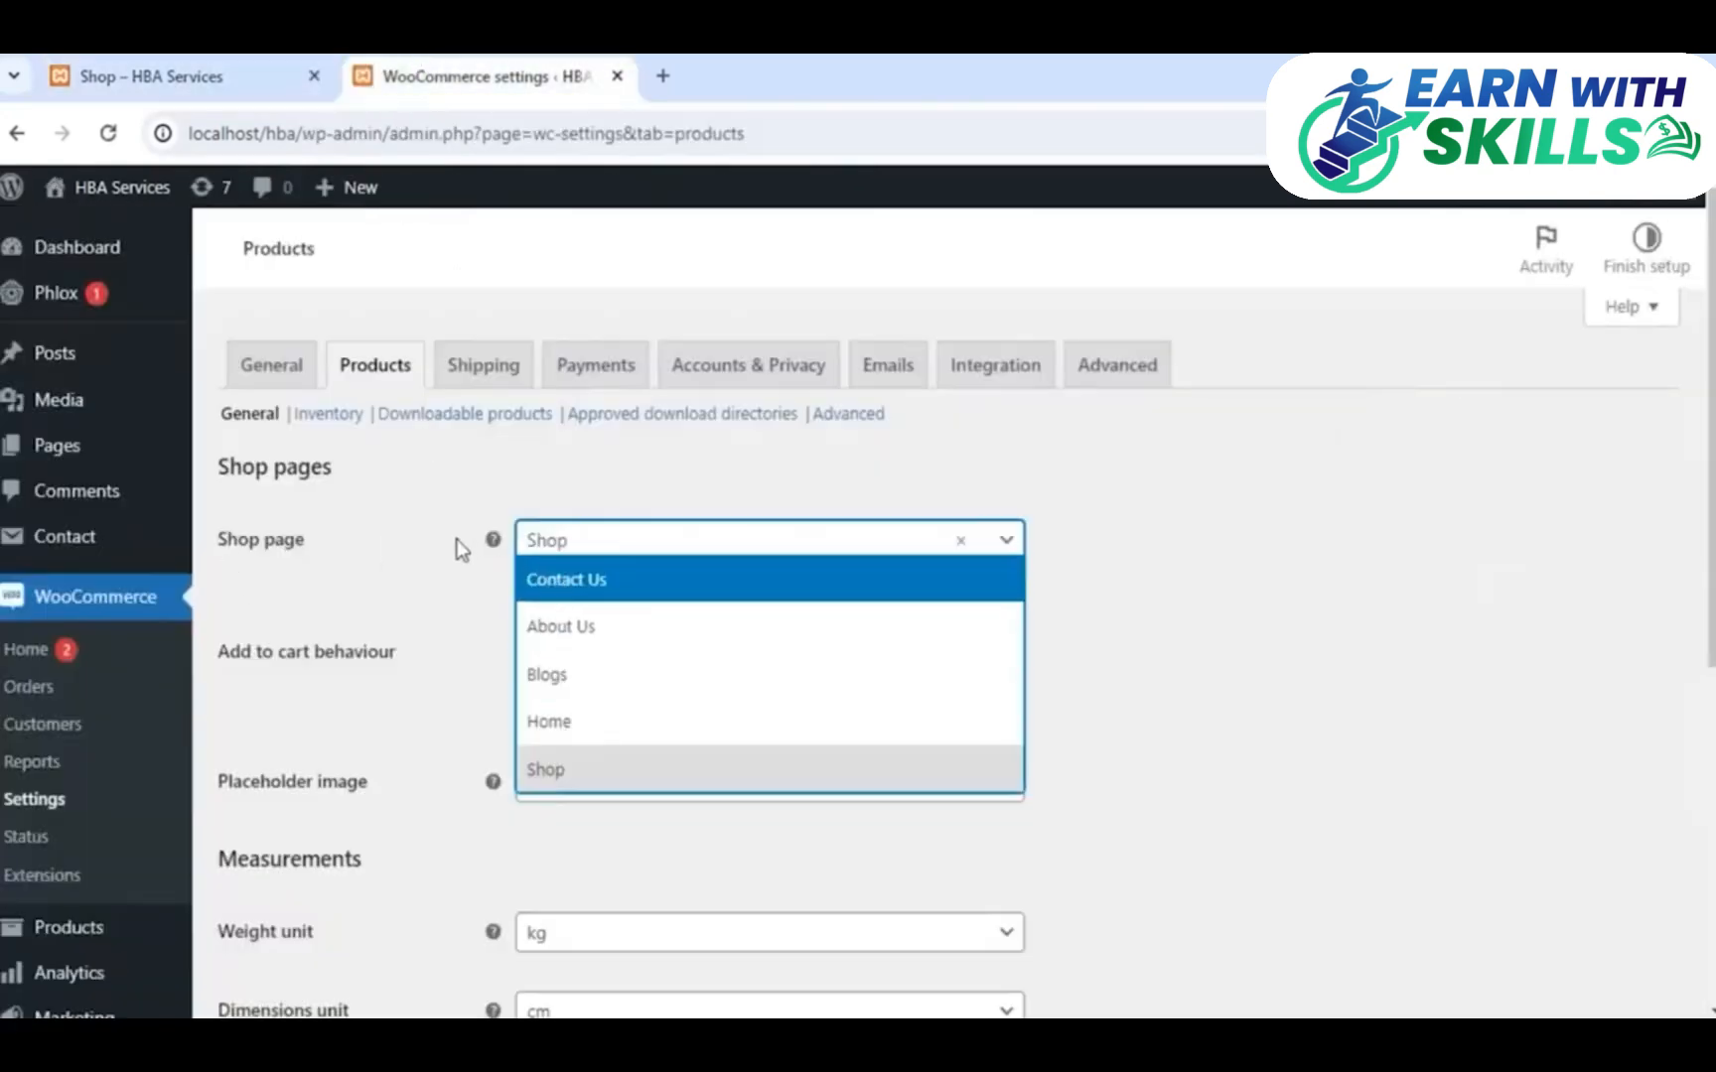
left_click(549, 775)
scroll(550, 781, "down", 1)
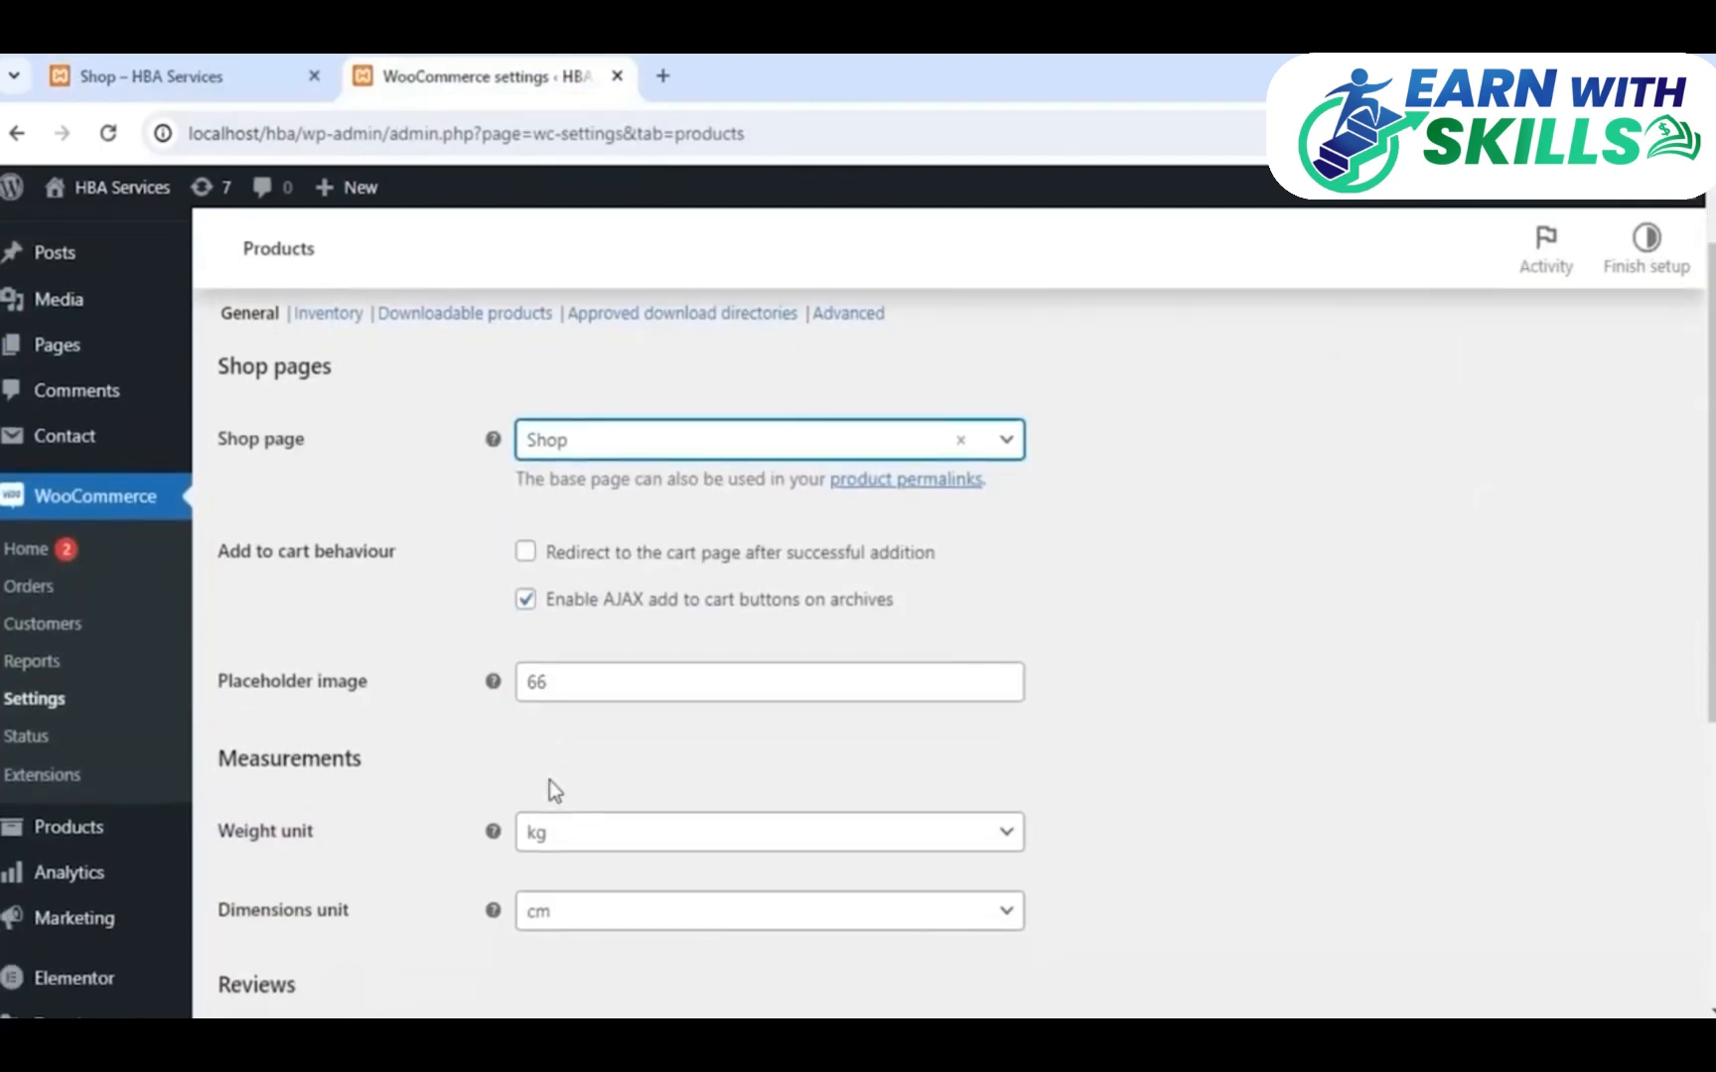
scroll(613, 509, "up", 1)
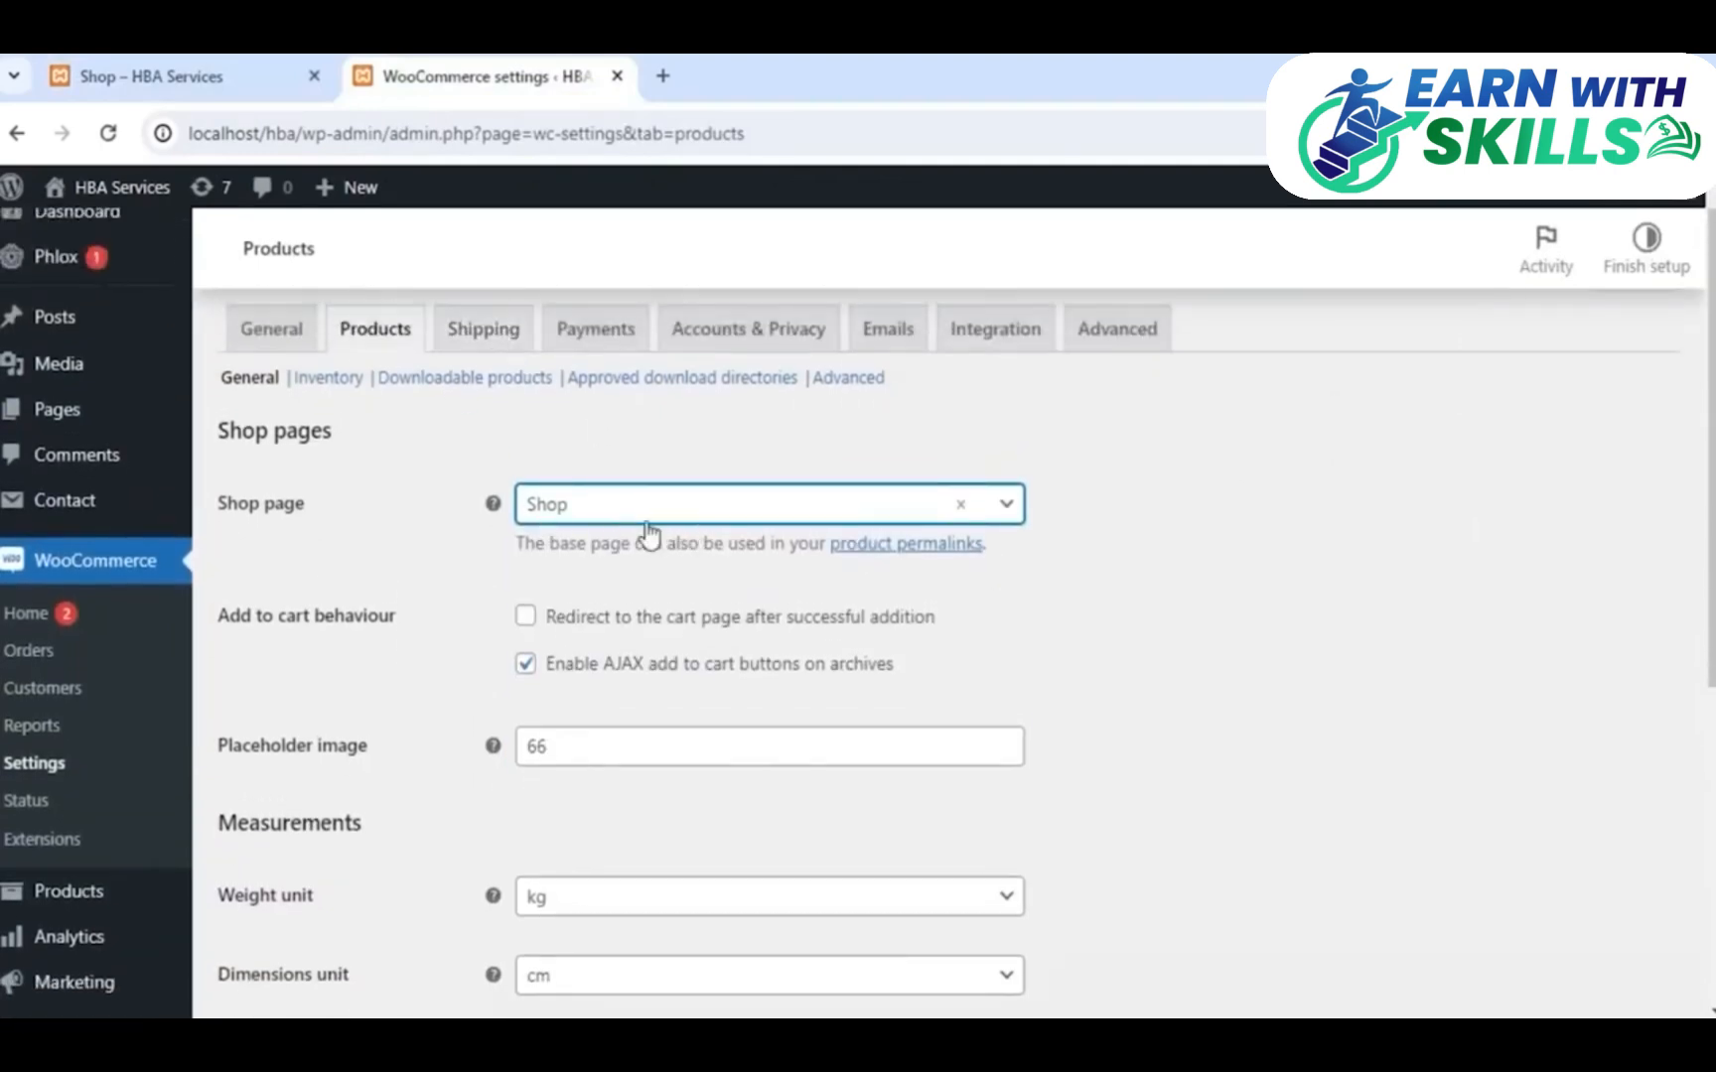
View the product listing on the storefront's shop page
left_click(634, 537)
key("ctrl+shift+Tab")
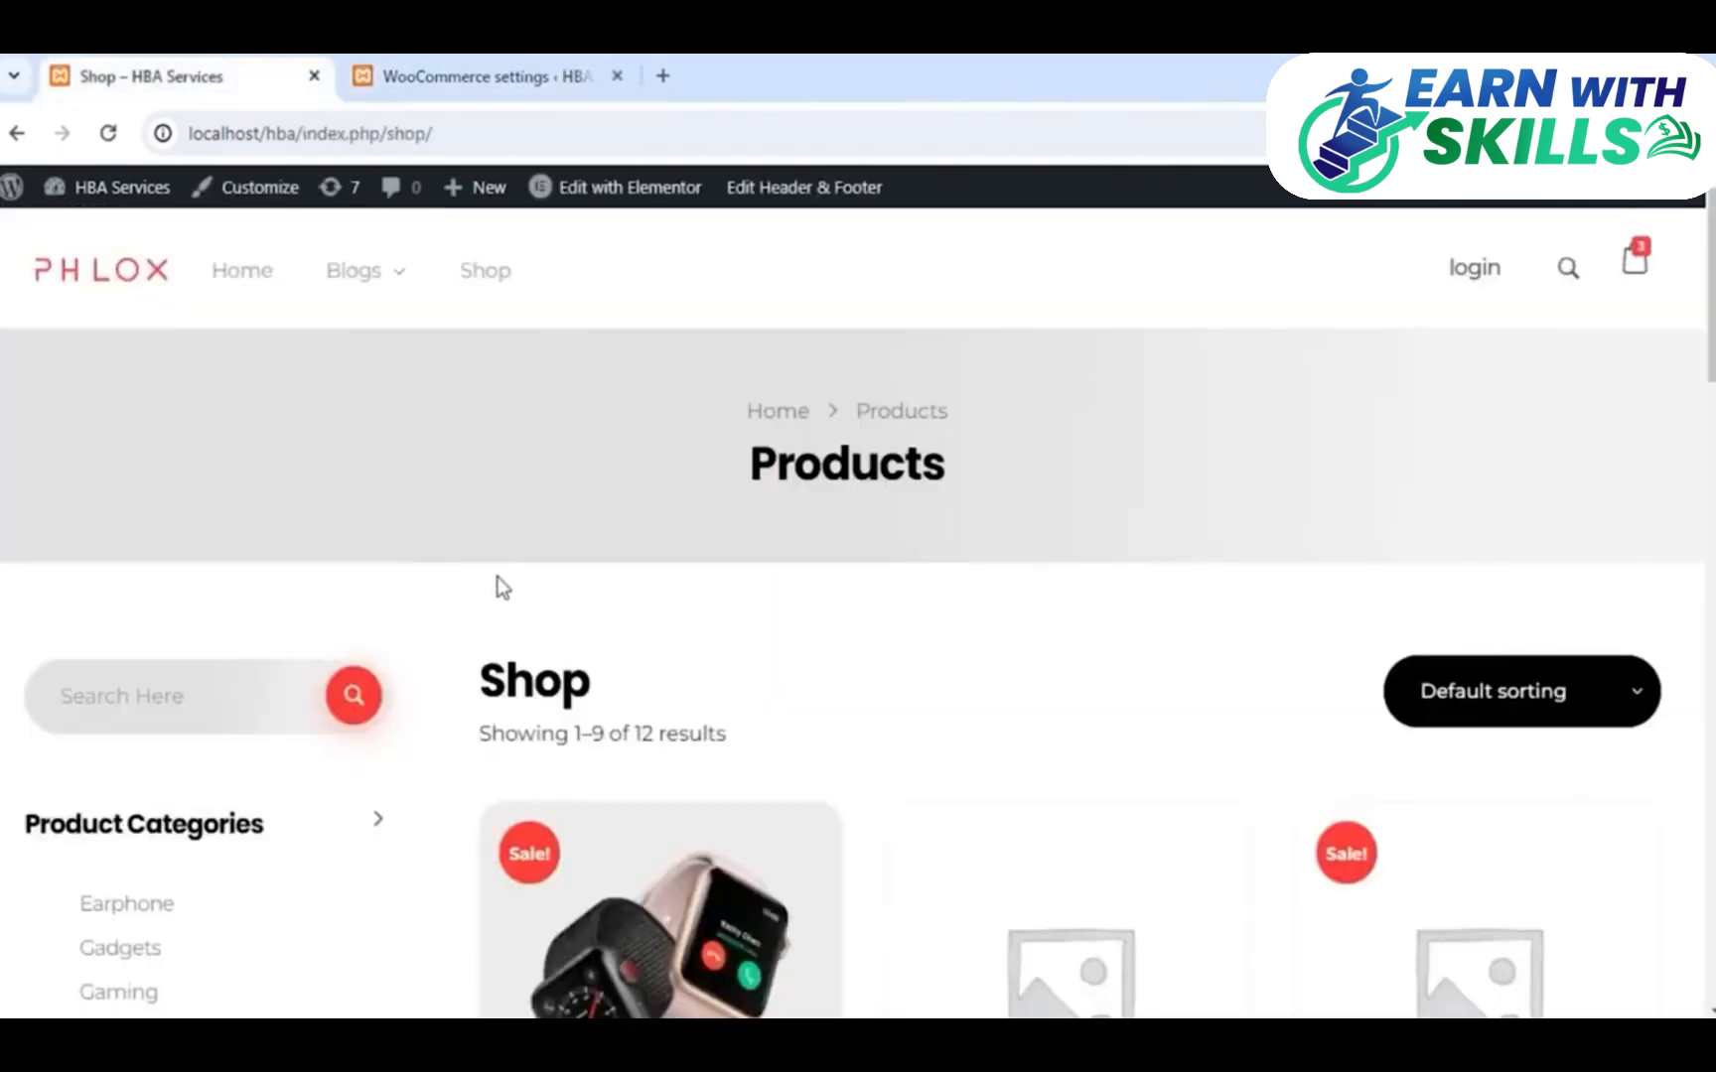
scroll(497, 576, "down", 3)
Check the weight unit in the product settings and set the dimensions unit to cm
left_click(446, 62)
scroll(675, 526, "down", 2)
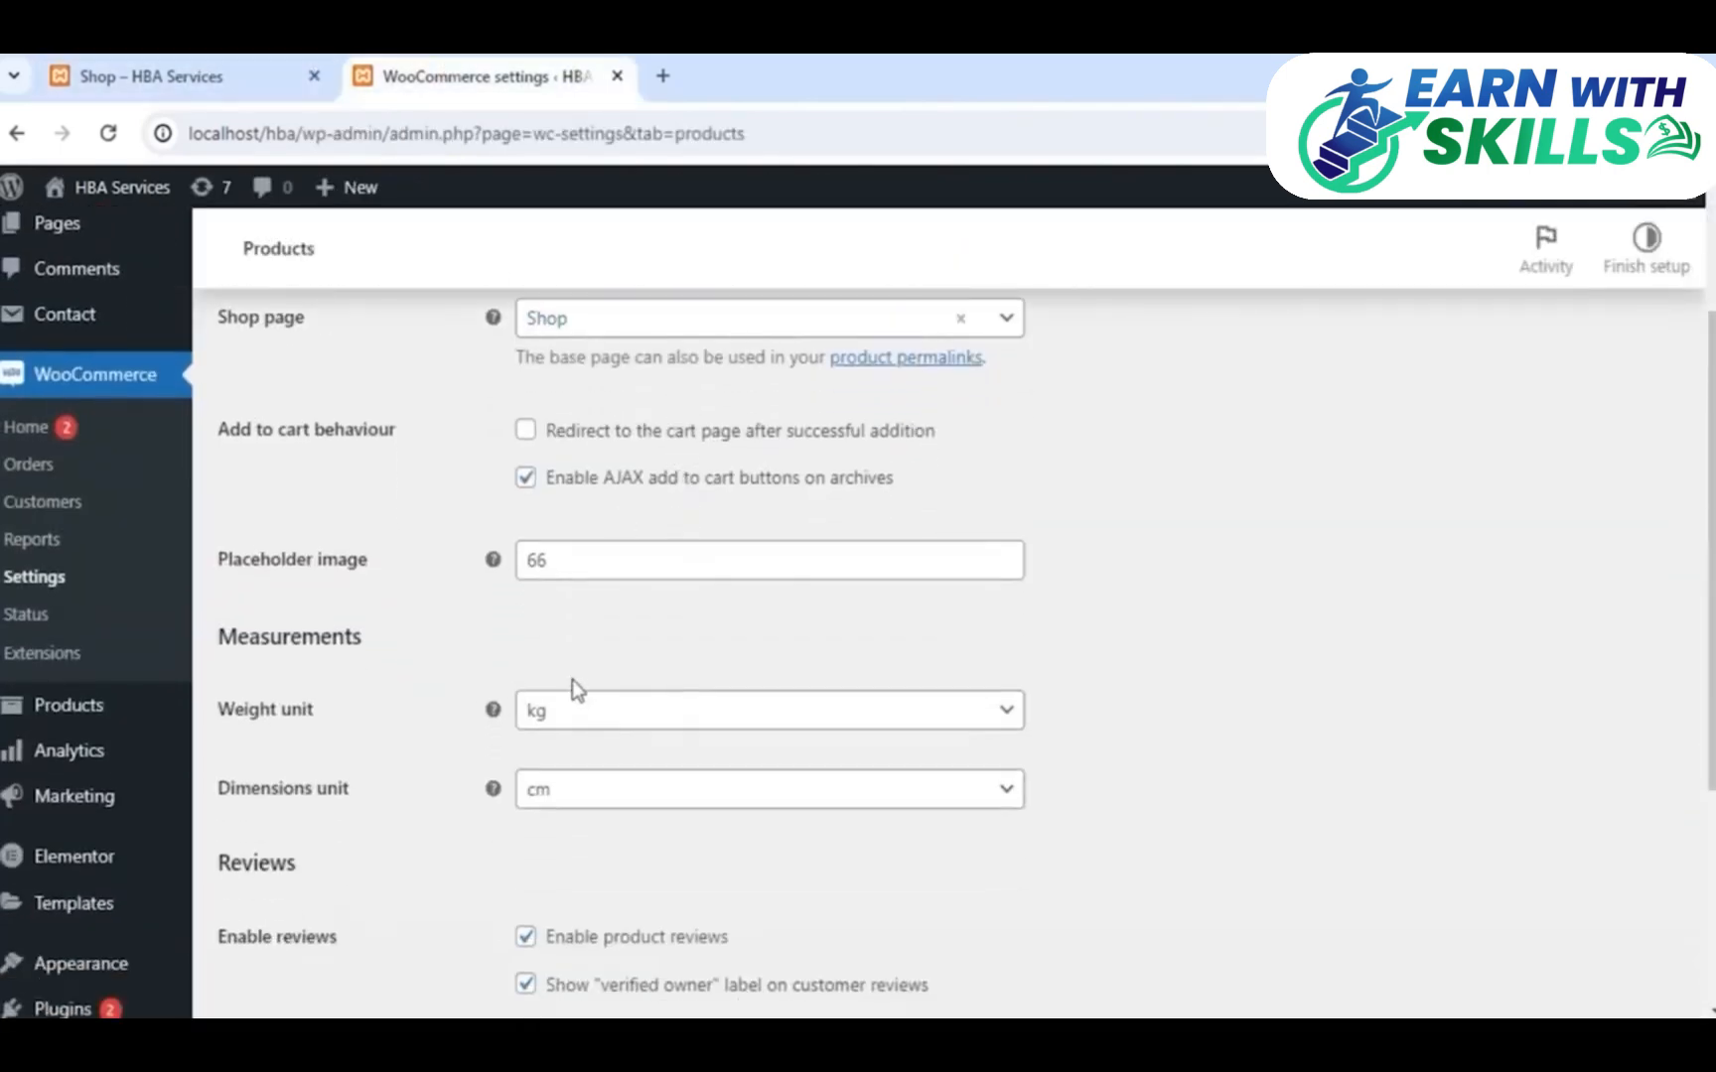
left_click(617, 724)
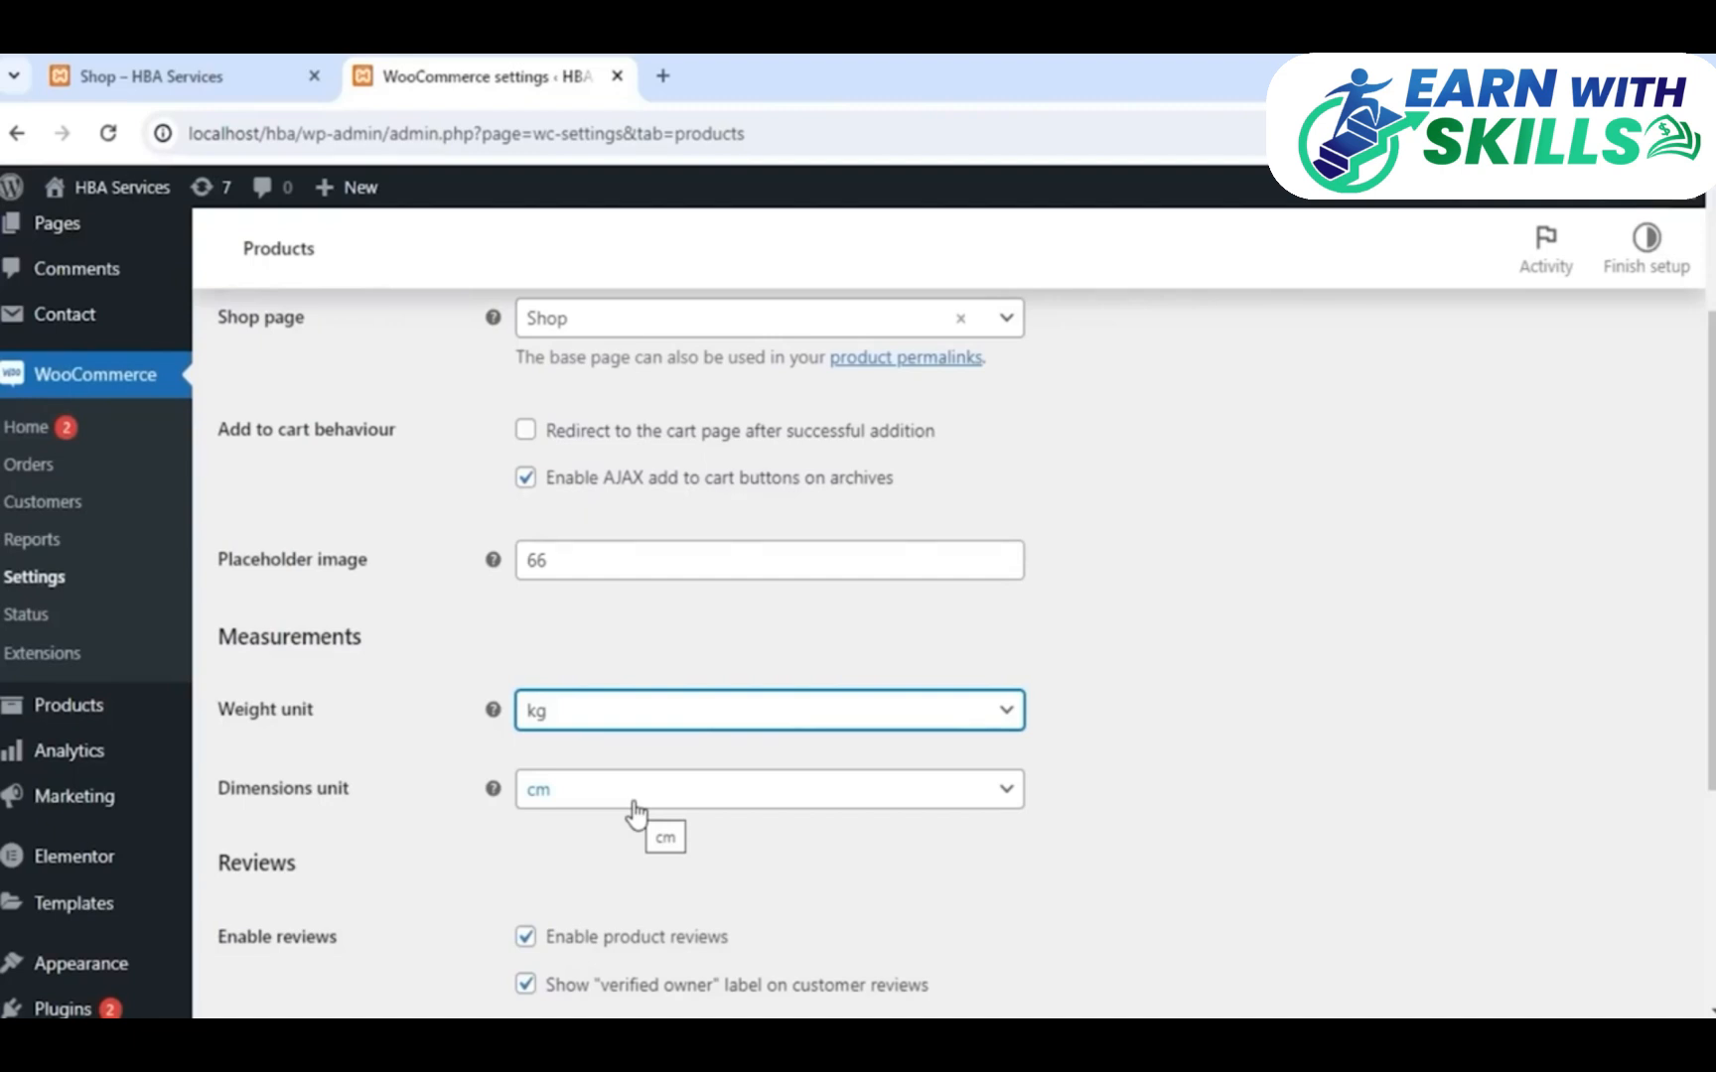
scroll(636, 812, "down", 2)
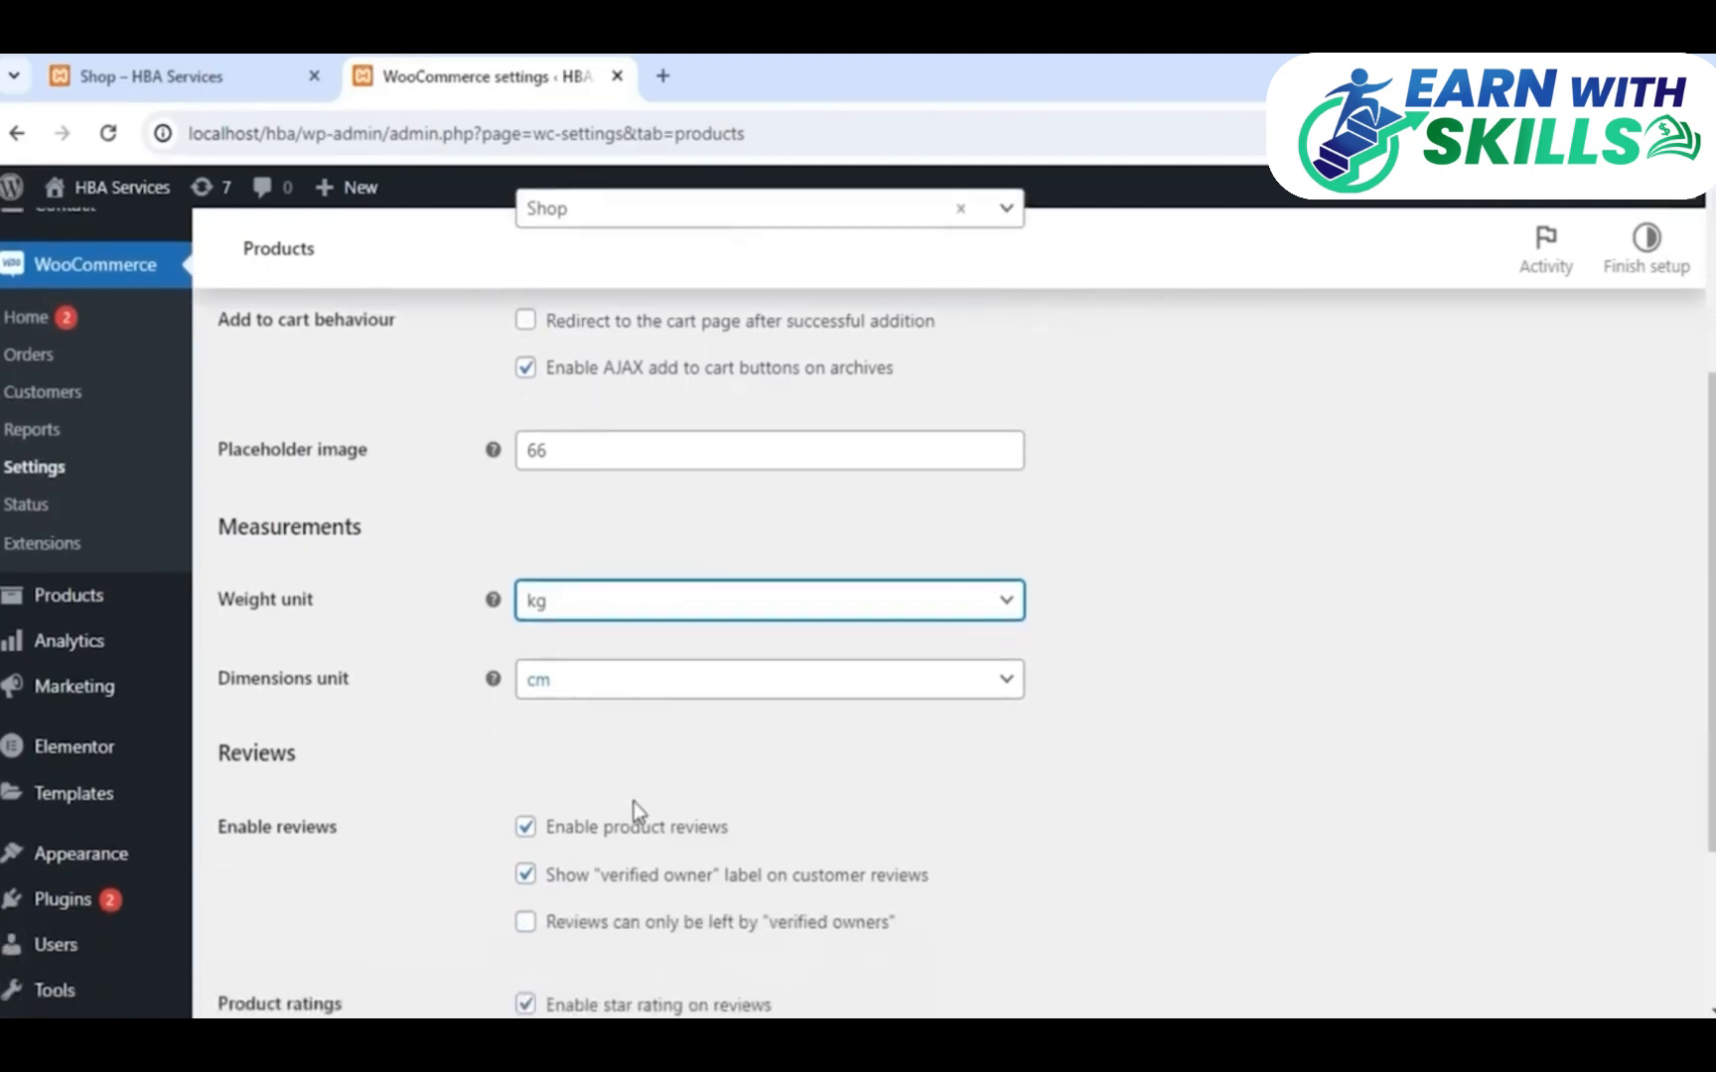
scroll(635, 805, "up", 2)
left_click(635, 809)
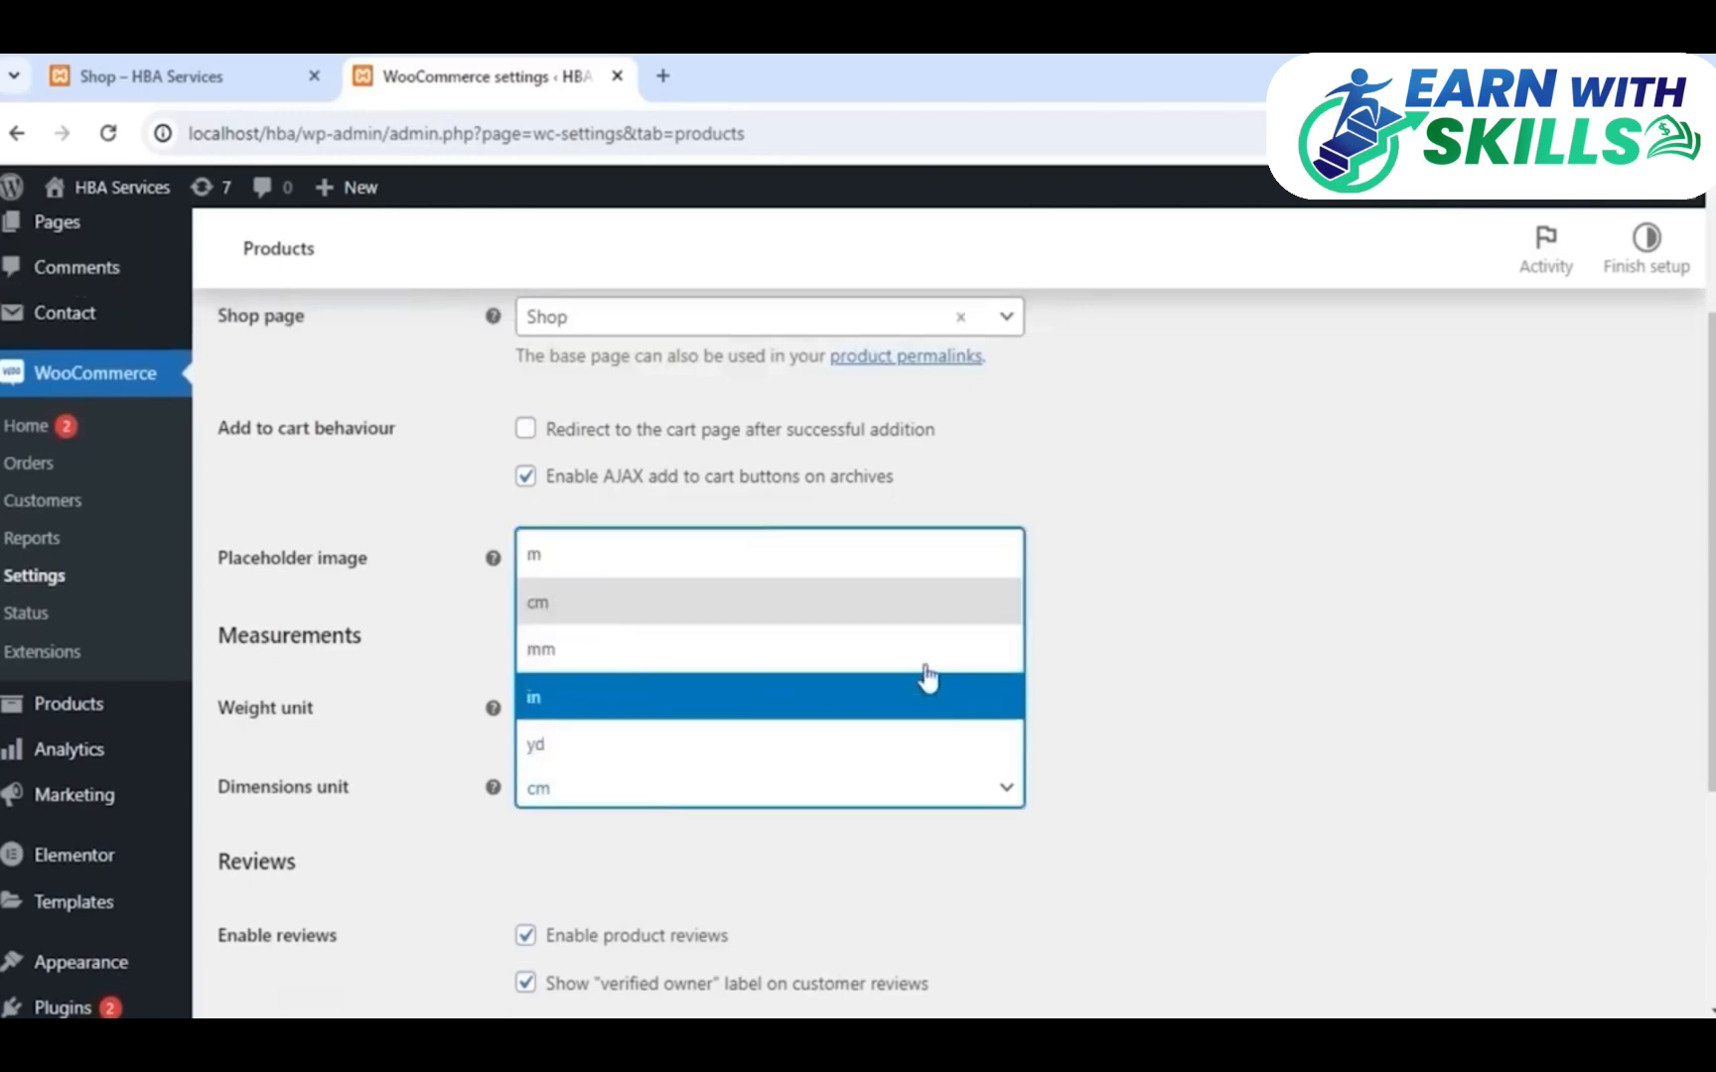
left_click(927, 588)
scroll(1433, 796, "down", 1)
scroll(1433, 795, "down", 3)
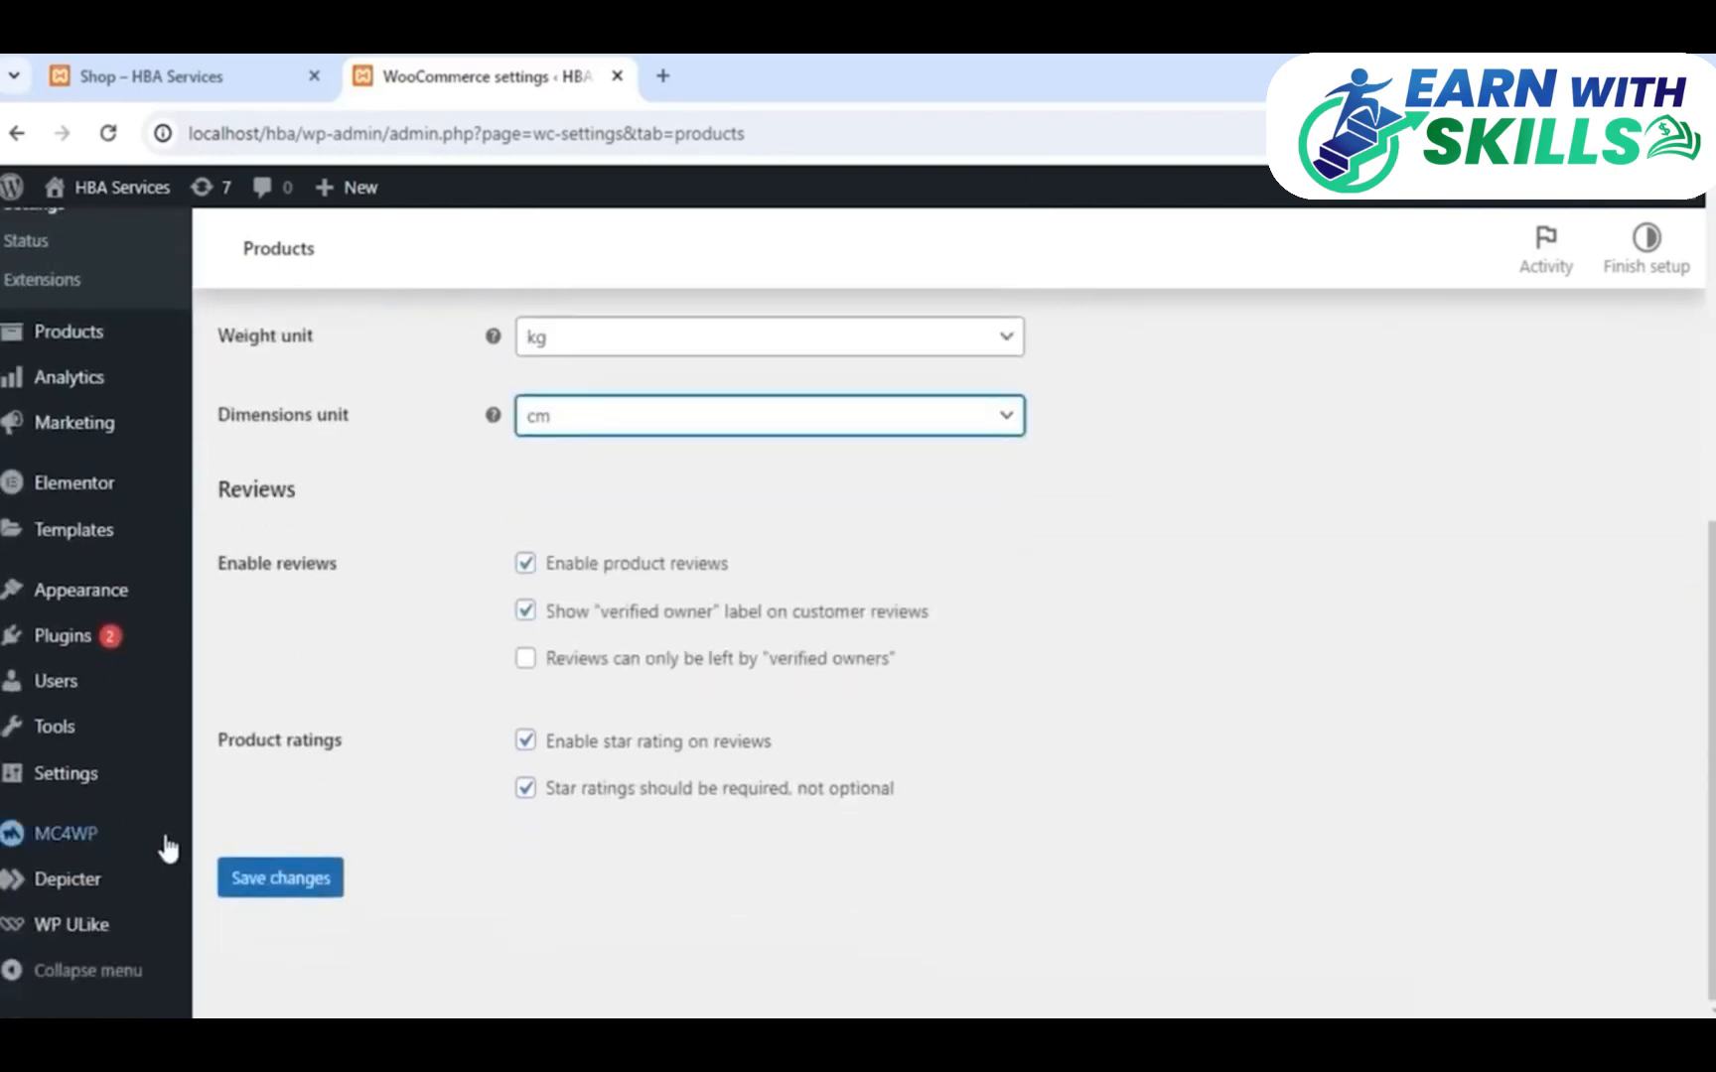
Open WooCommerce's Shipping settings, leaving the Products settings without saving
scroll(702, 458, "up", 6)
left_click(482, 368)
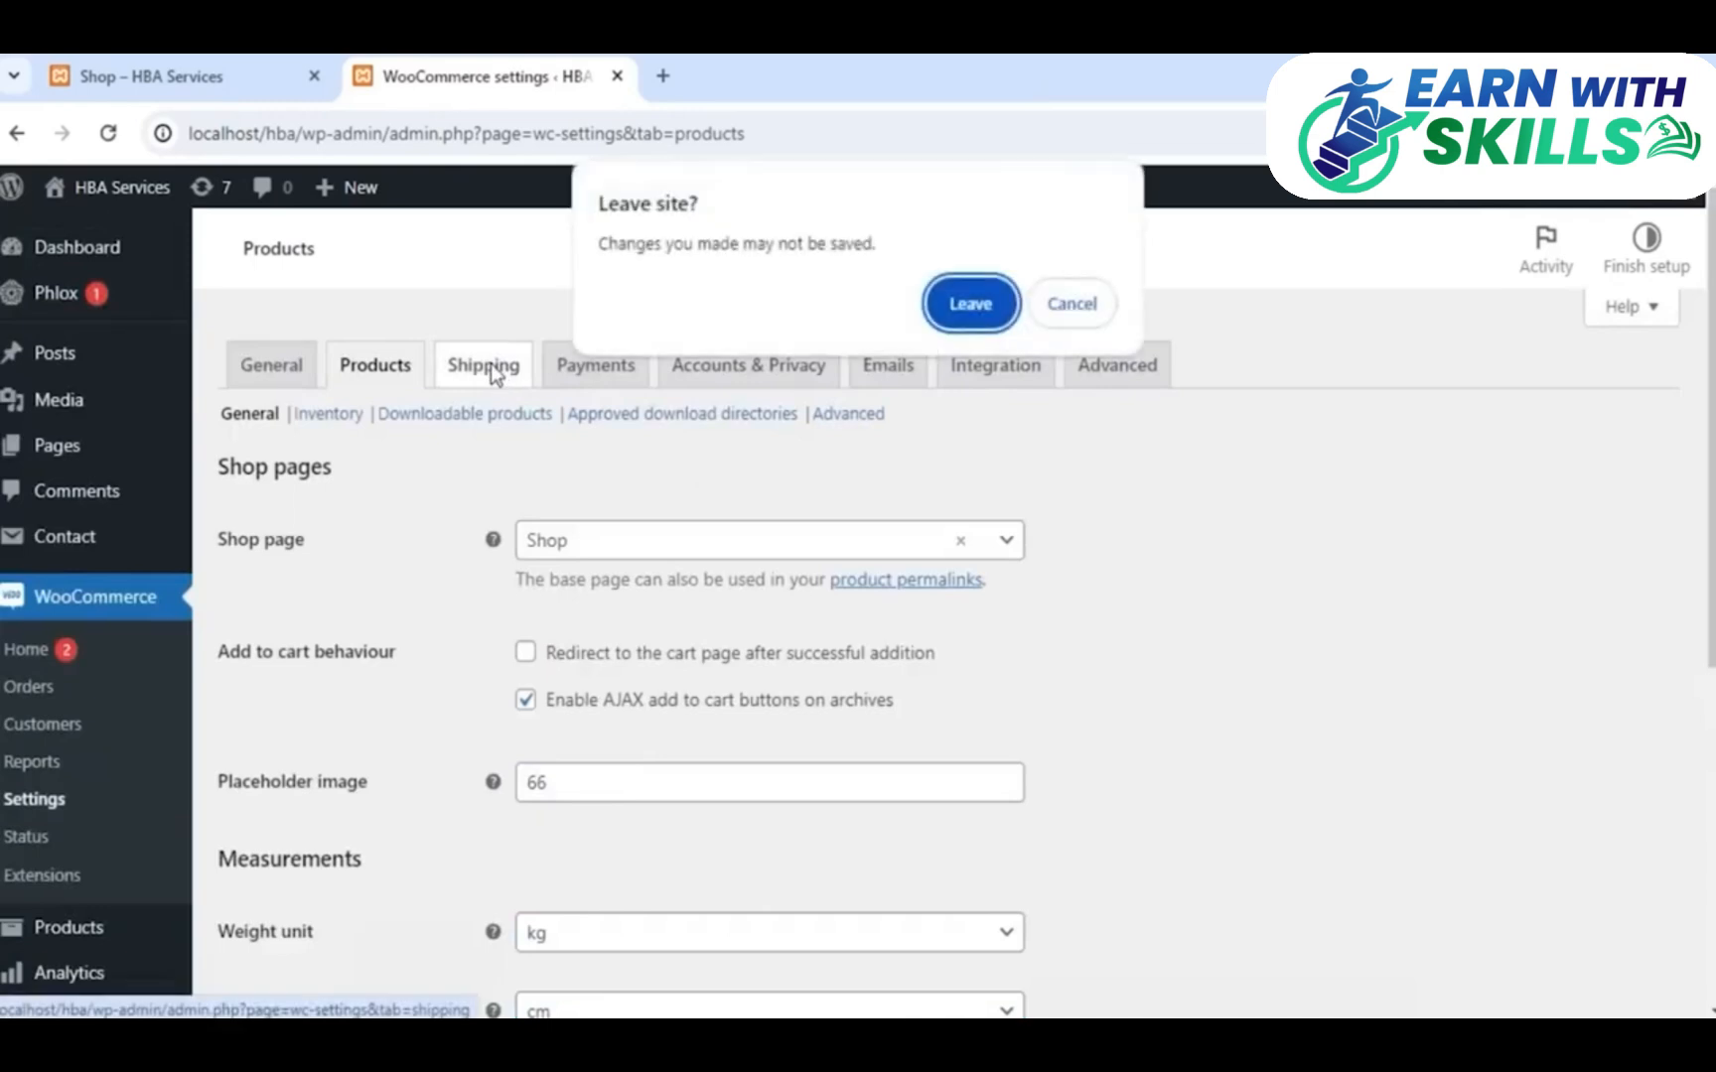
left_click(969, 299)
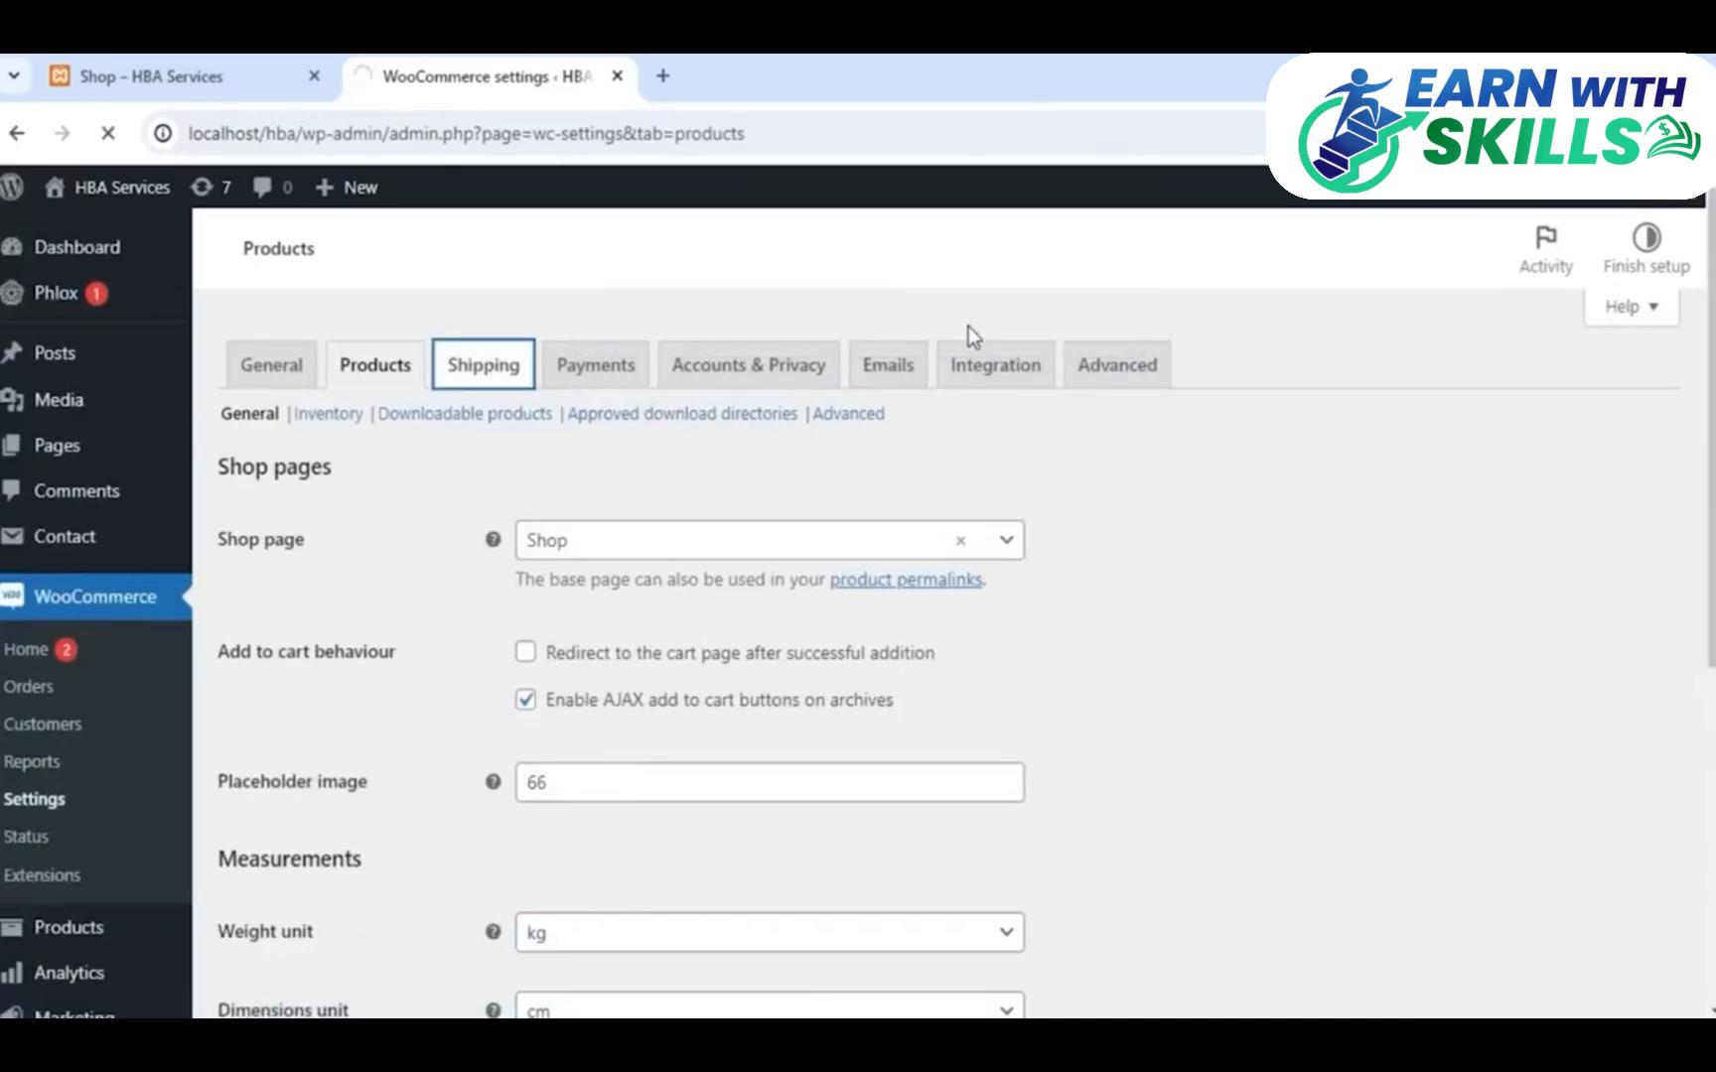
Look over the storefront's products and examine the shipping zones with their regions and shipping methods
left_click(314, 64)
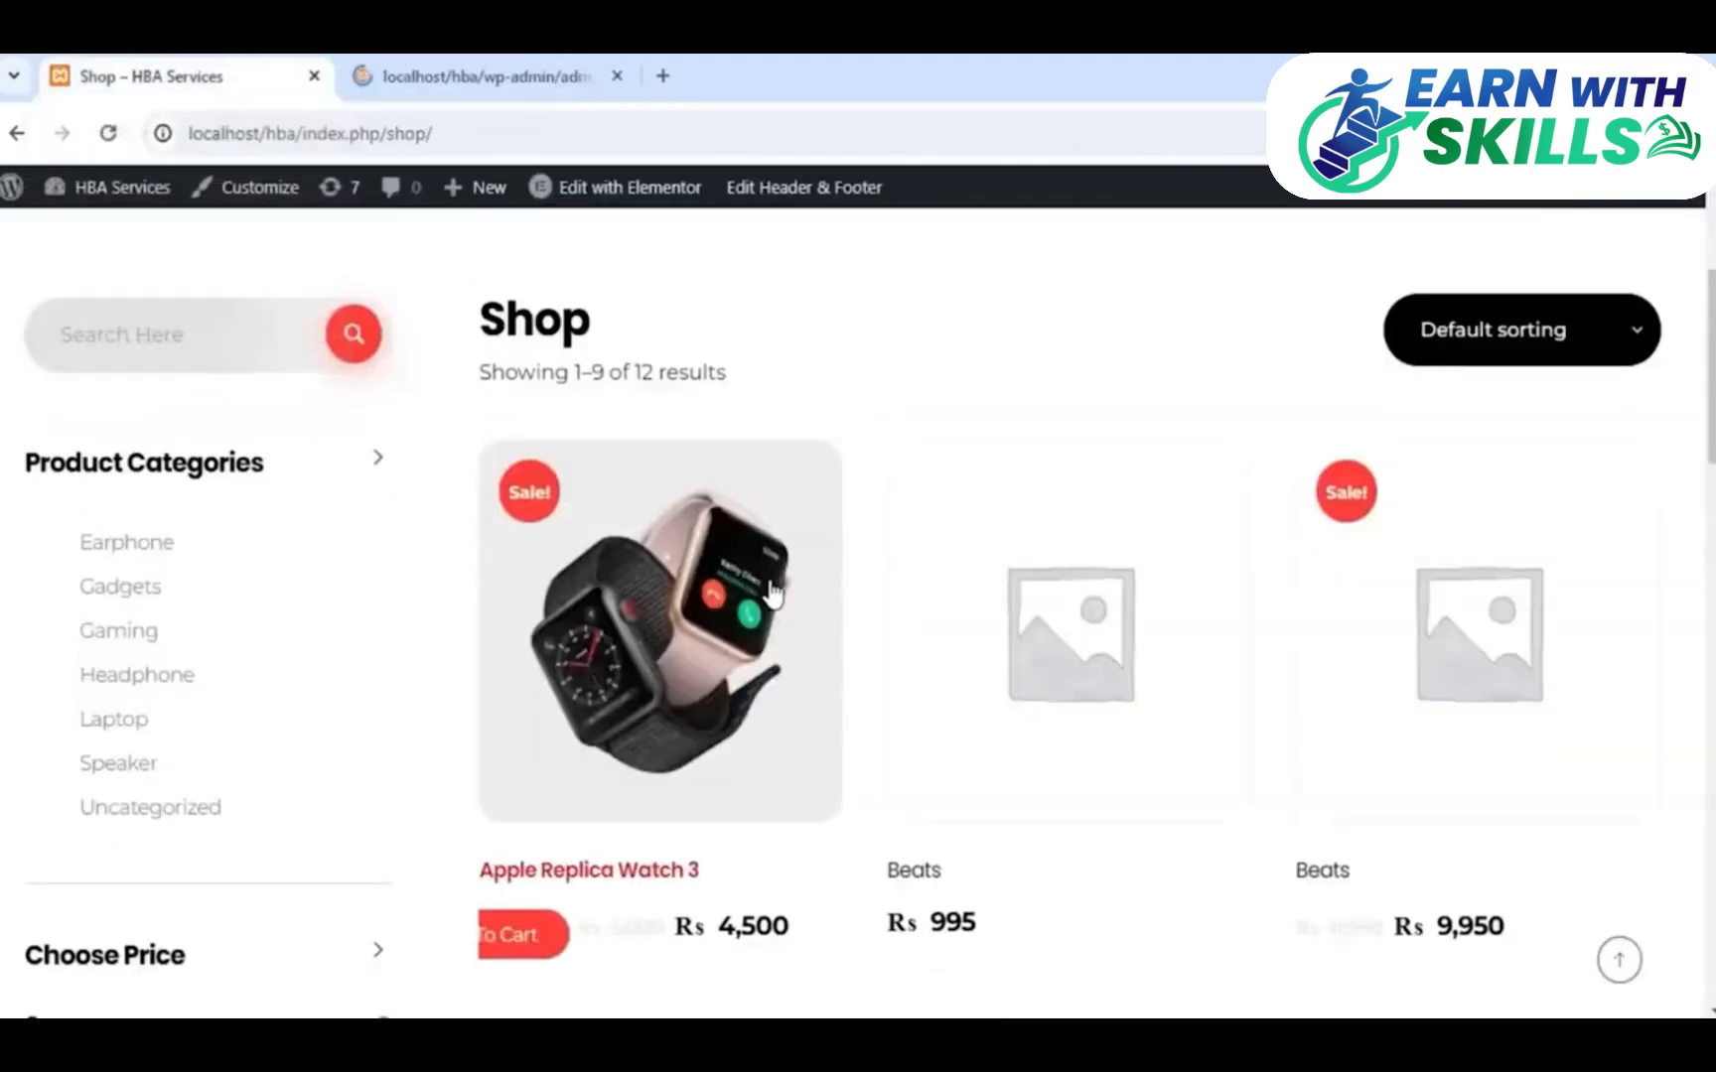
scroll(765, 594, "down", 1)
left_click(434, 61)
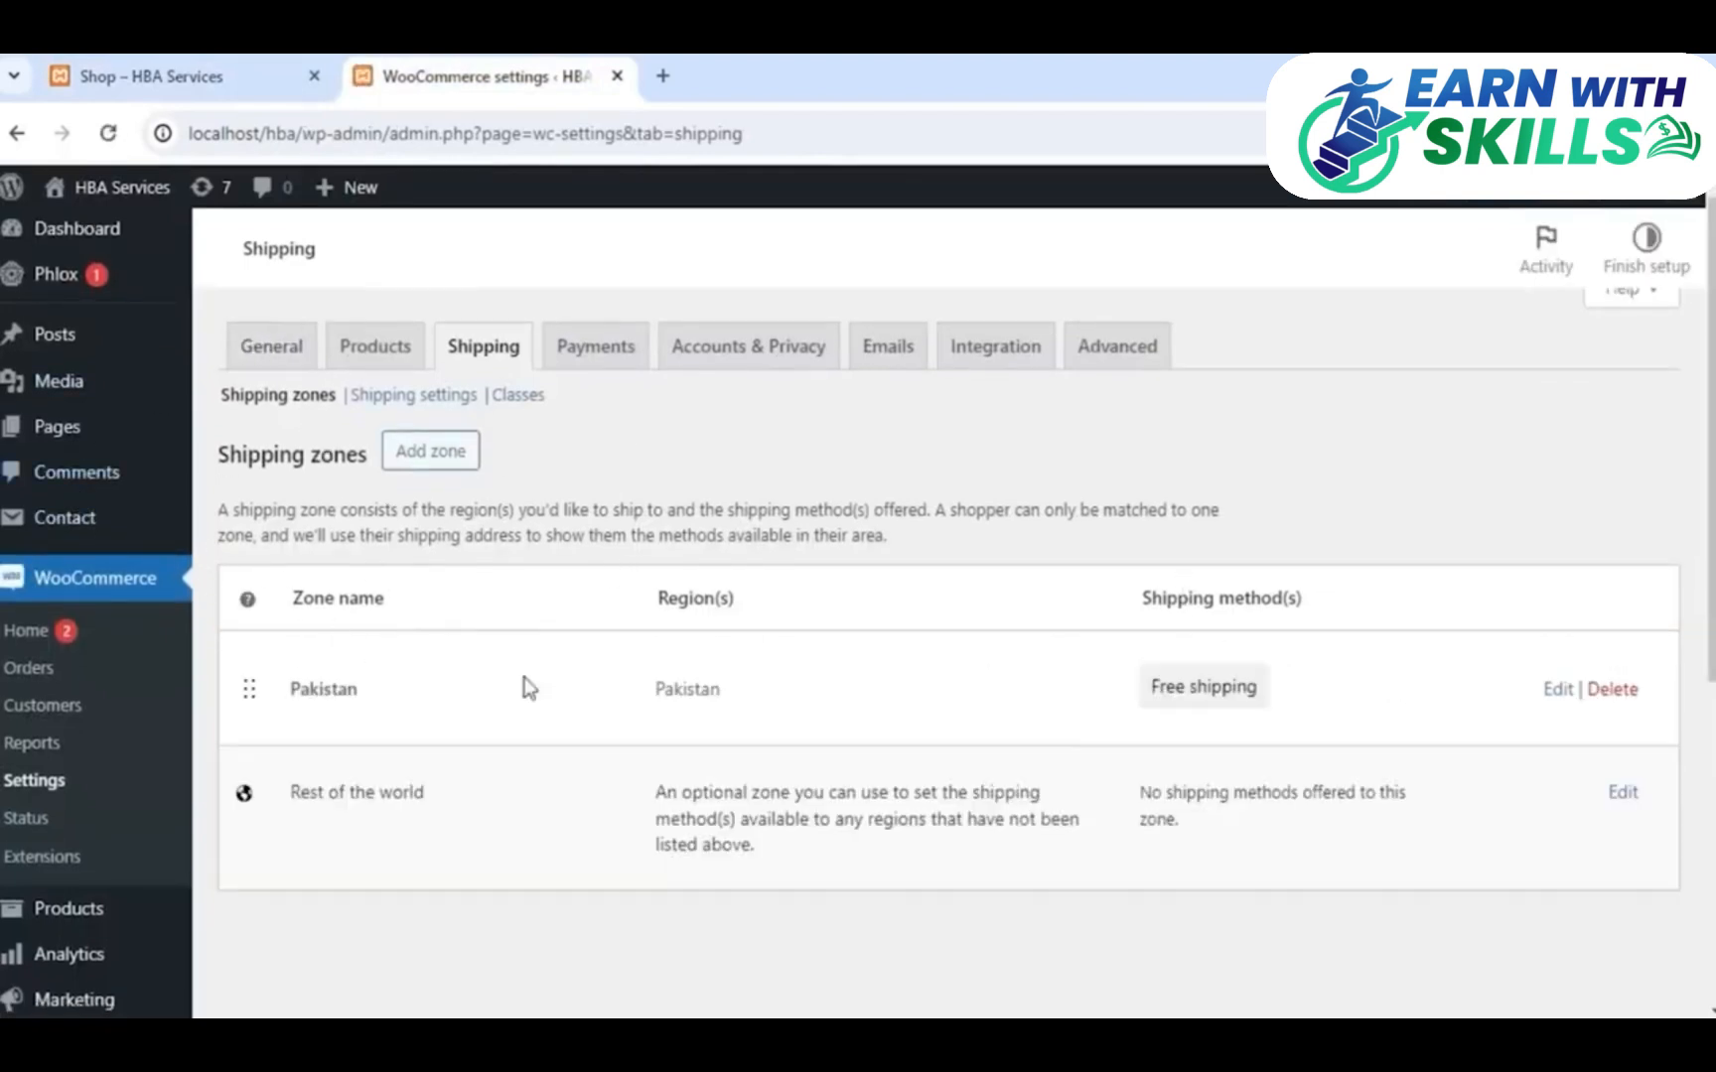
left_click(156, 64)
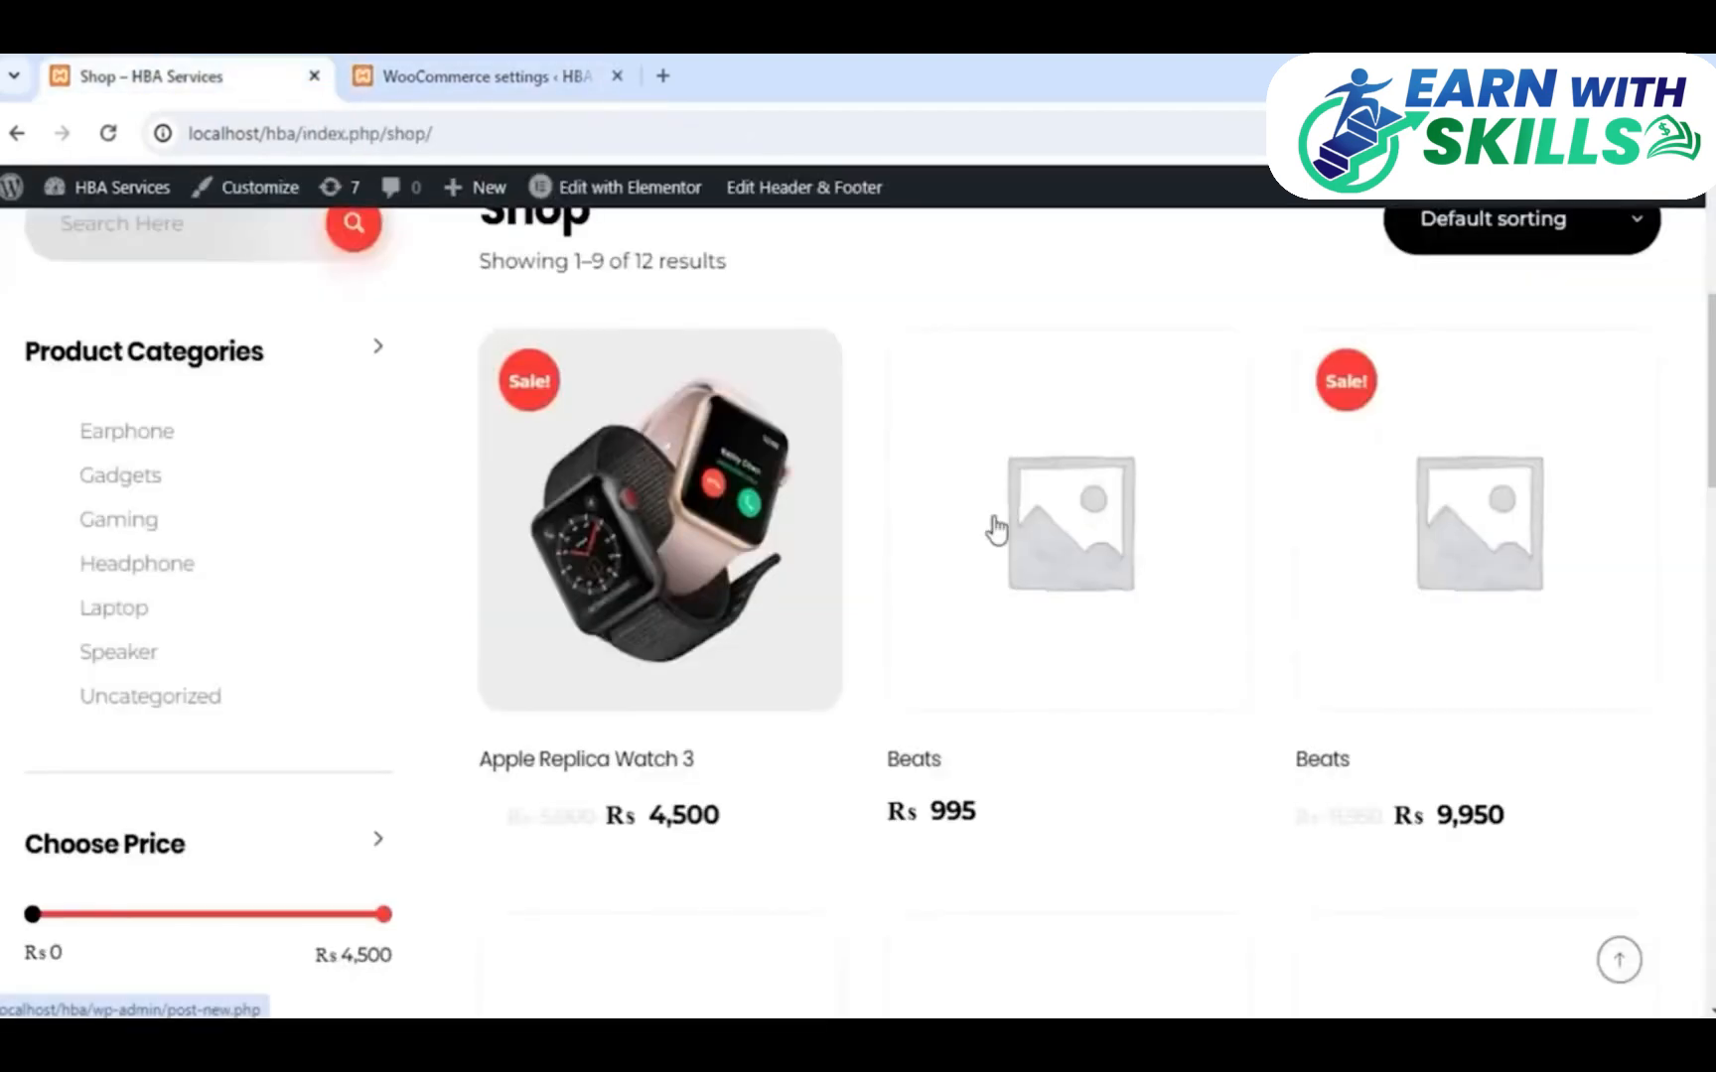
left_click(466, 71)
scroll(712, 602, "down", 2)
scroll(814, 635, "up", 2)
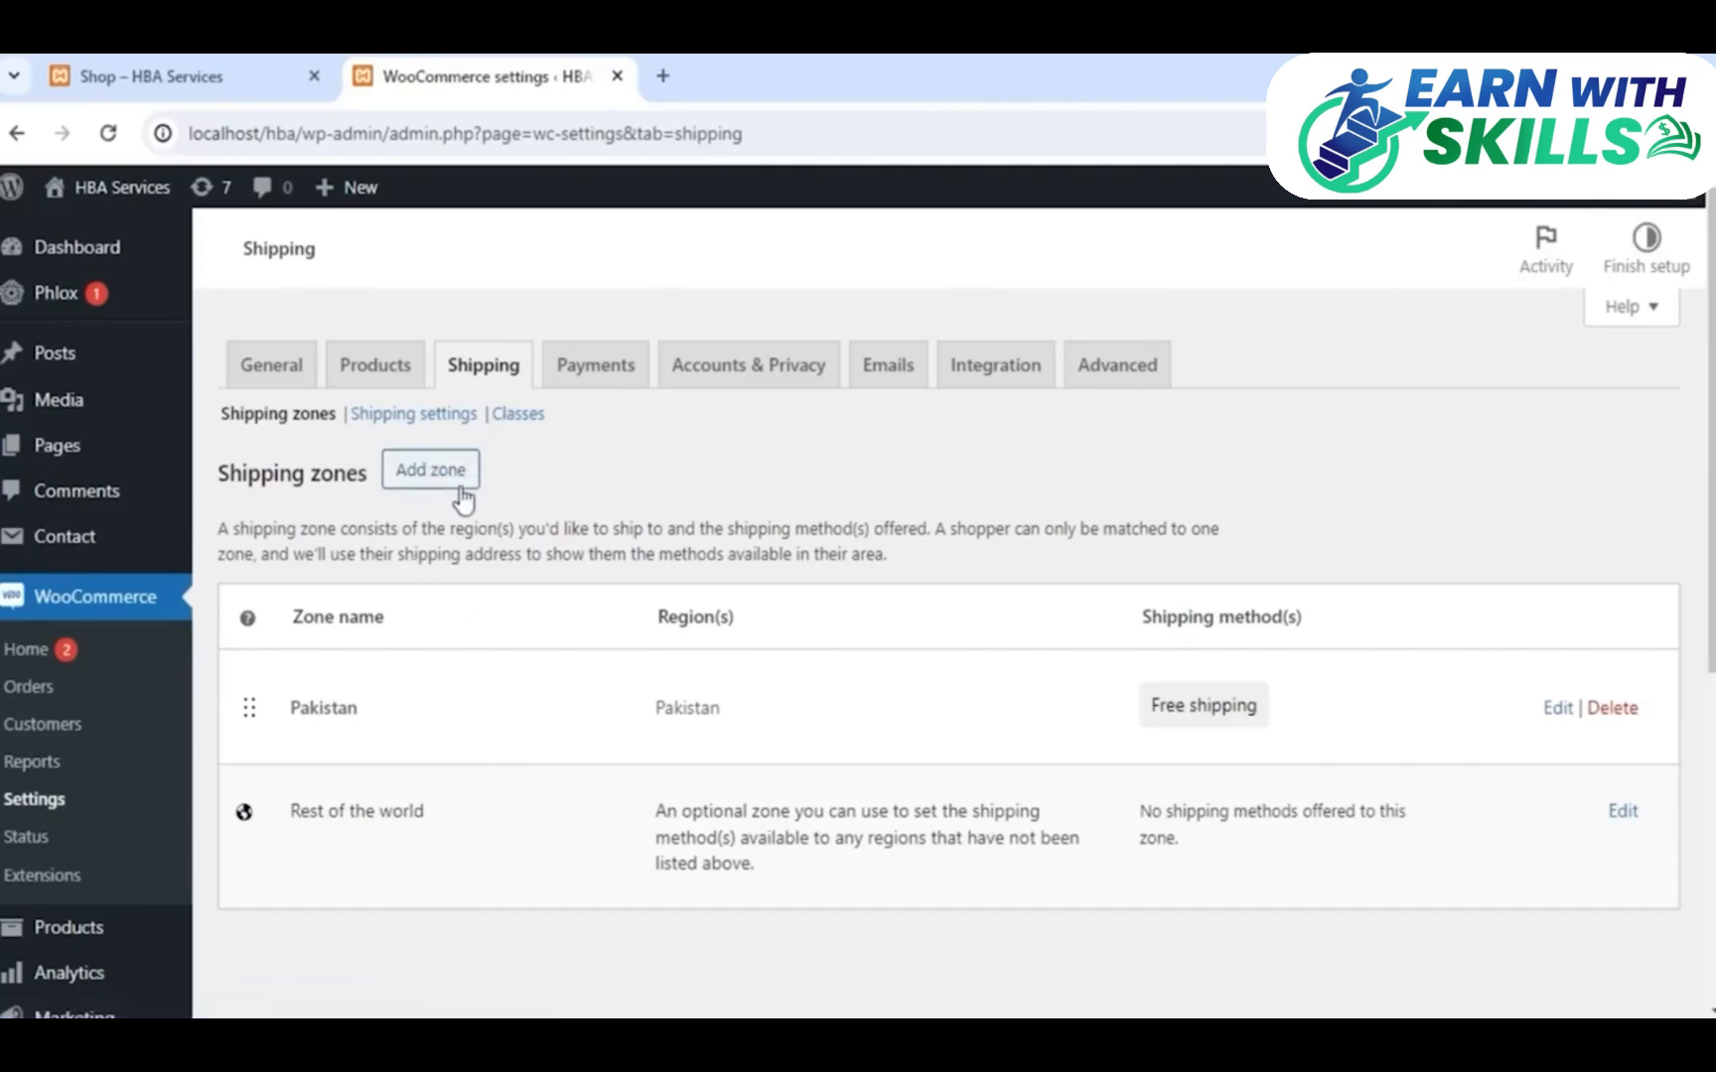
View the payment methods in WooCommerce's Payments settings and search Google in a new browser tab for "paypal woocommerce integration"
left_click(597, 367)
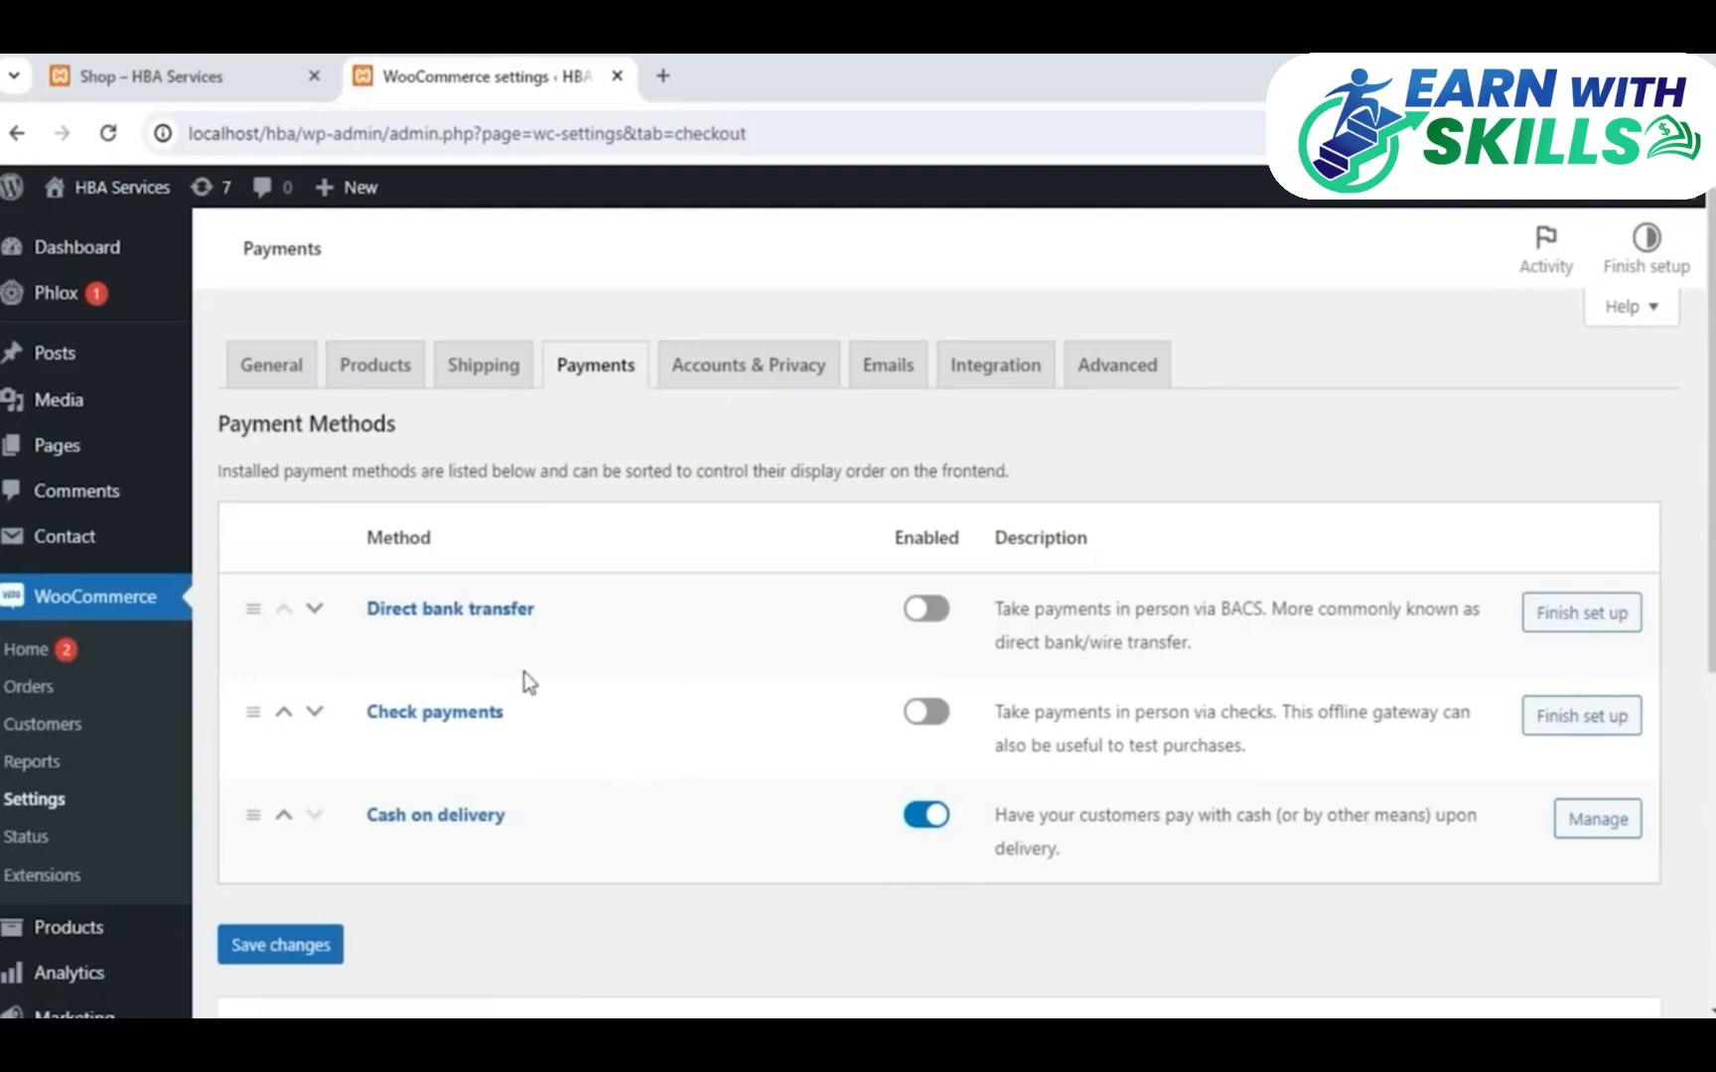
scroll(527, 681, "down", 1)
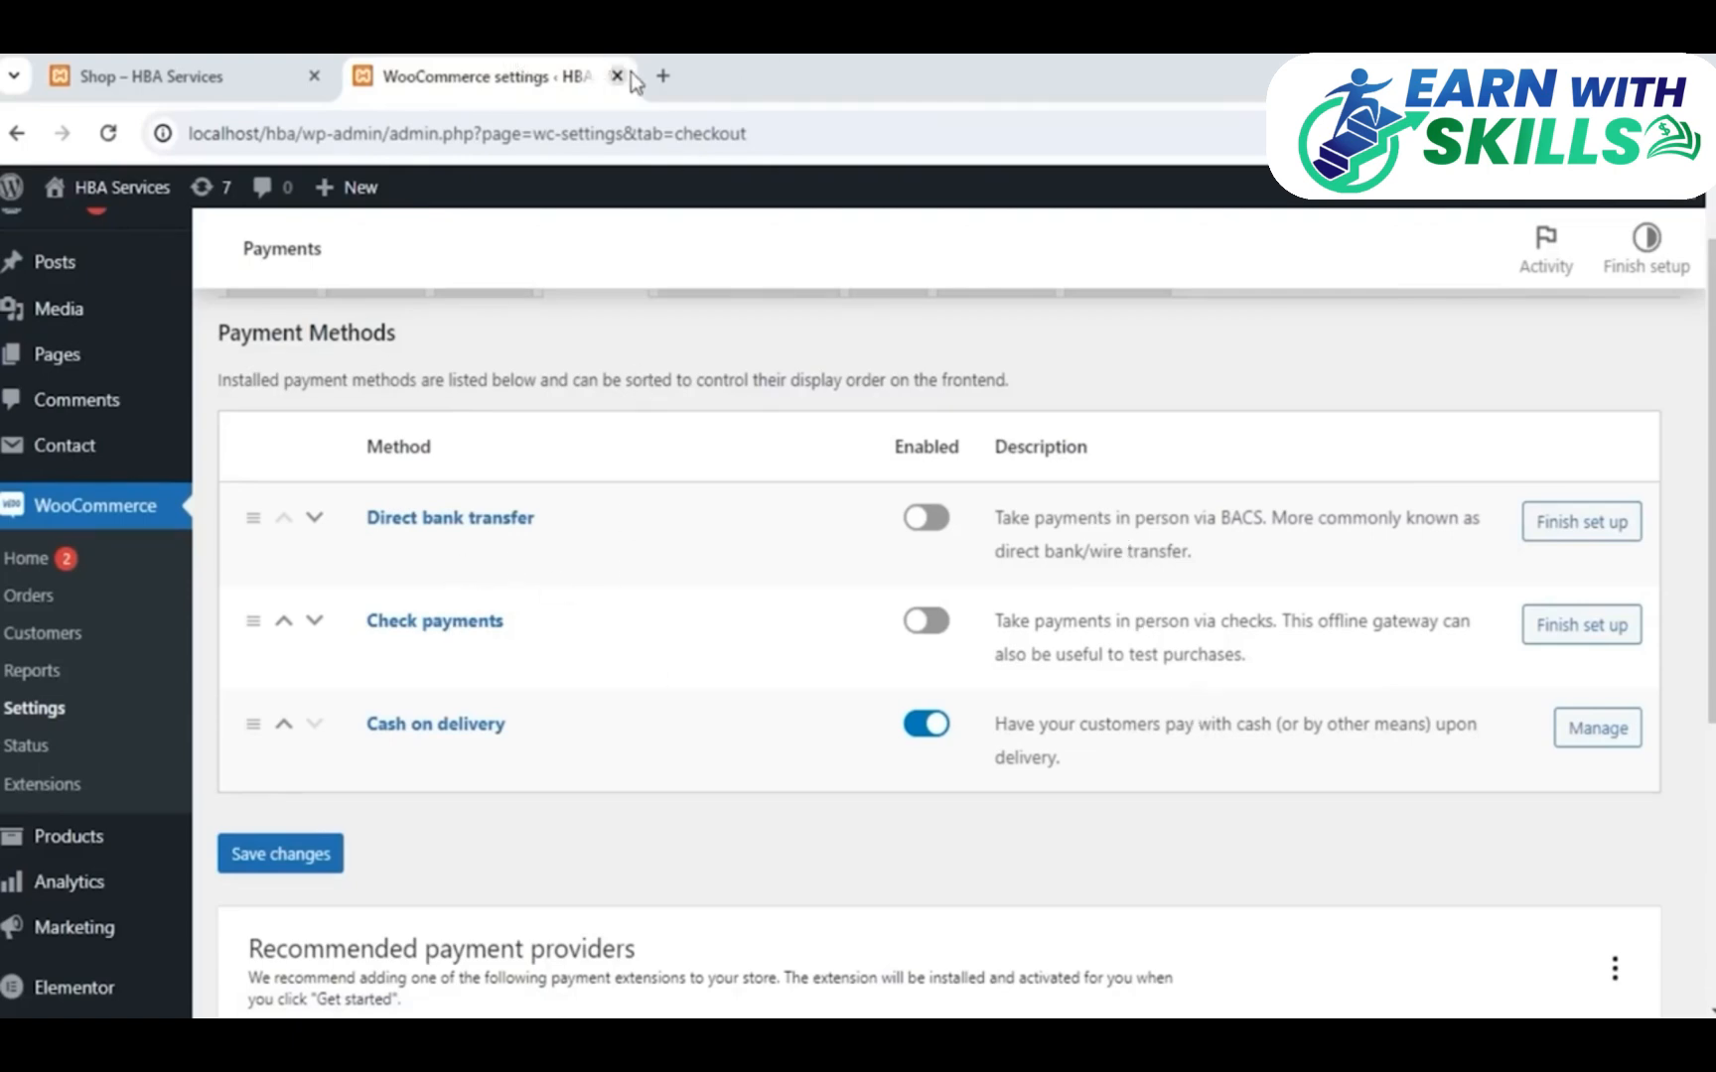
left_click(660, 79)
type("pya")
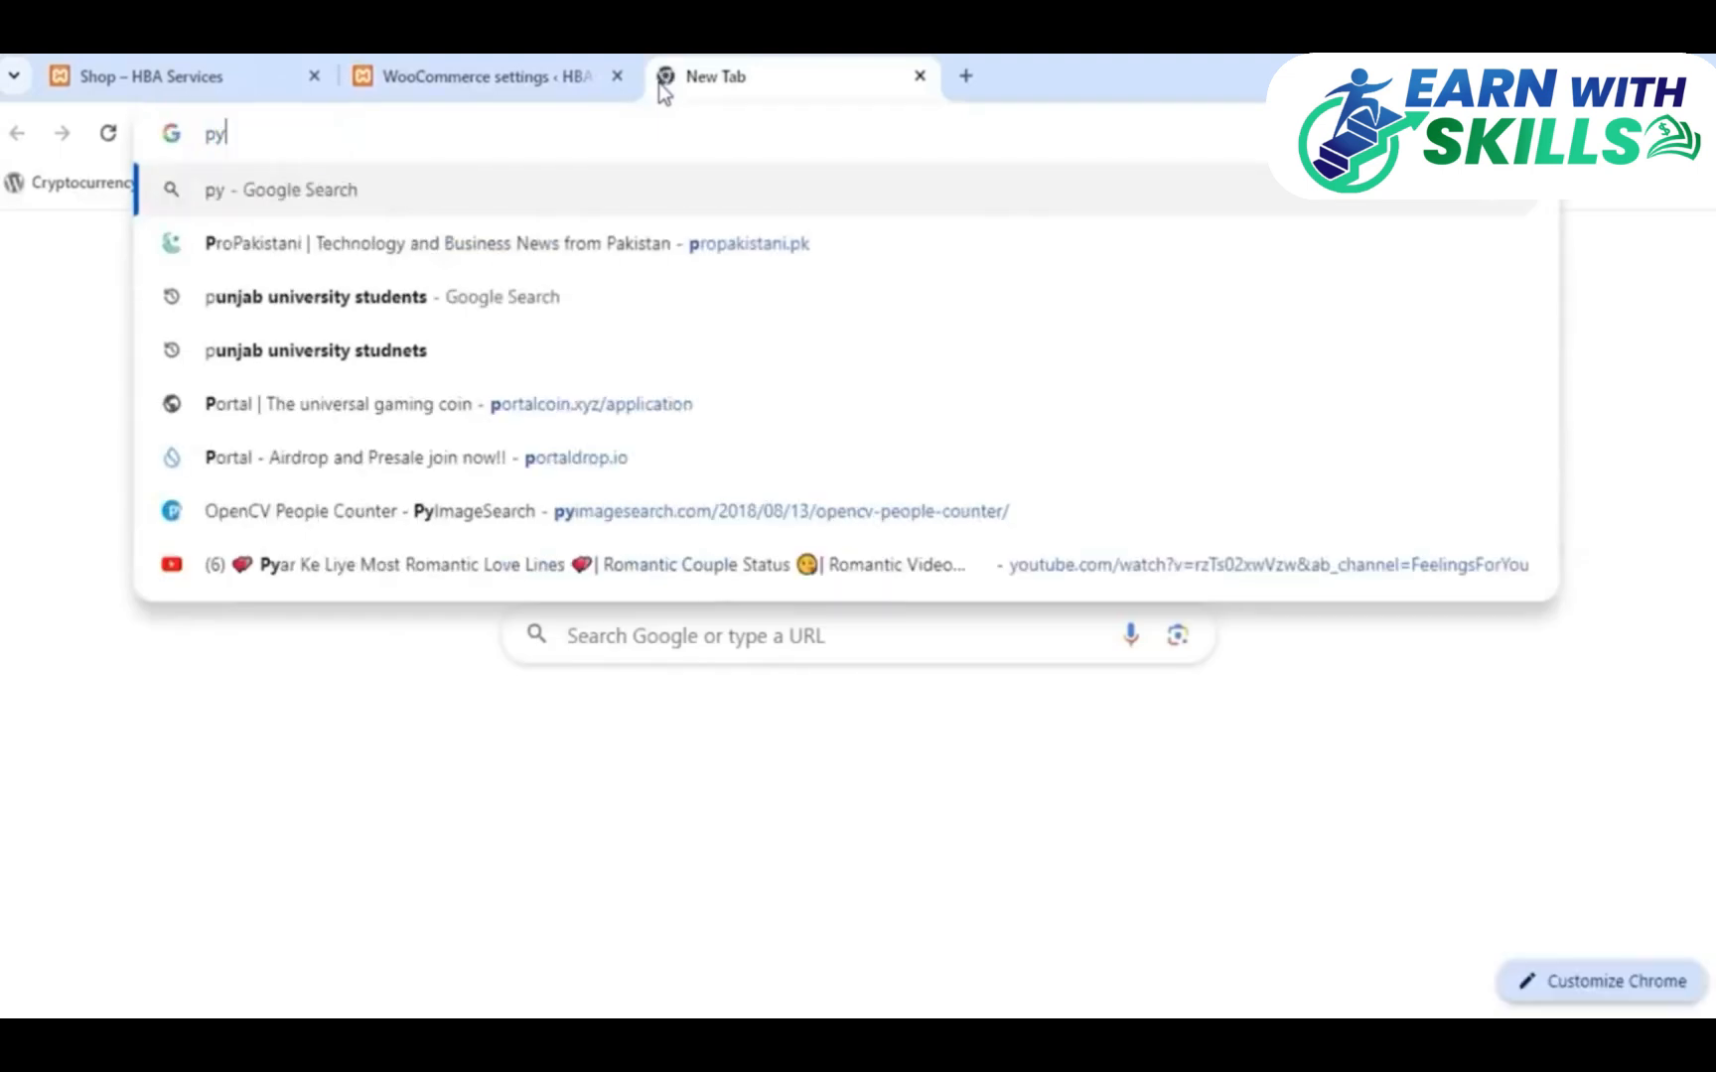
key("BackSpace")
key("BackSpace")
type("aypal")
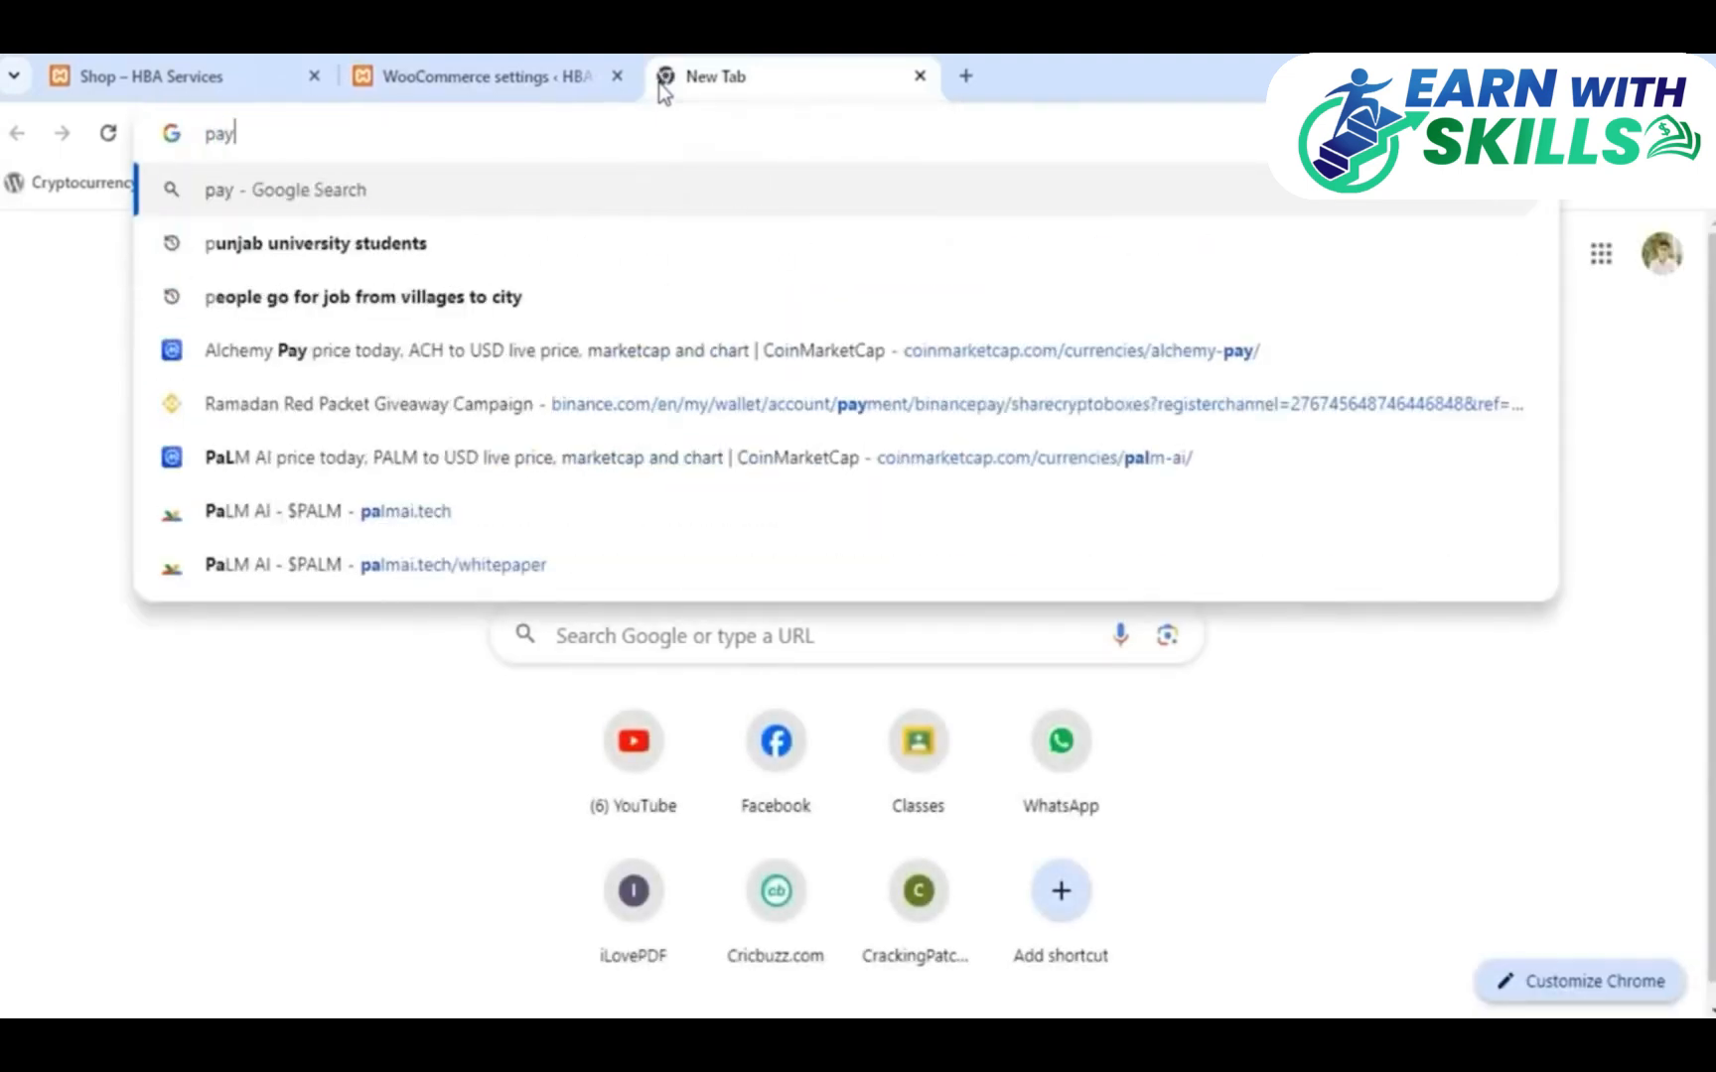
type(" w")
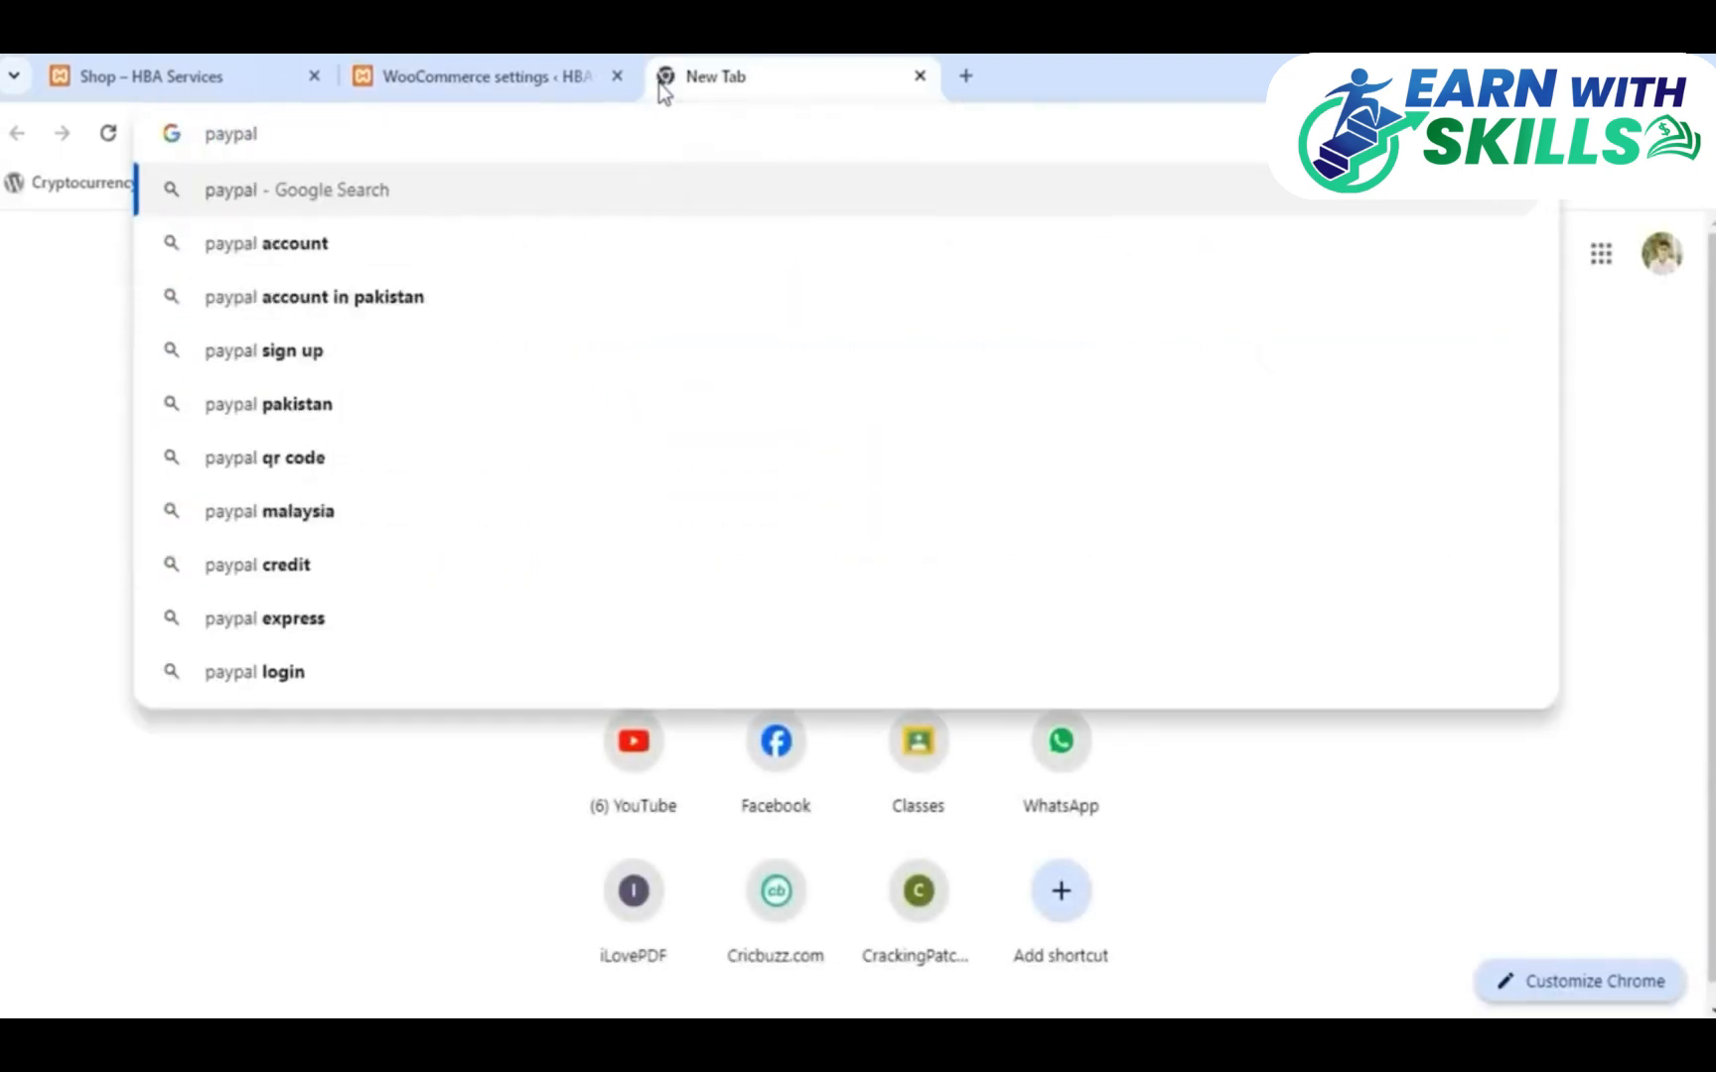
type("ooc")
key("Down")
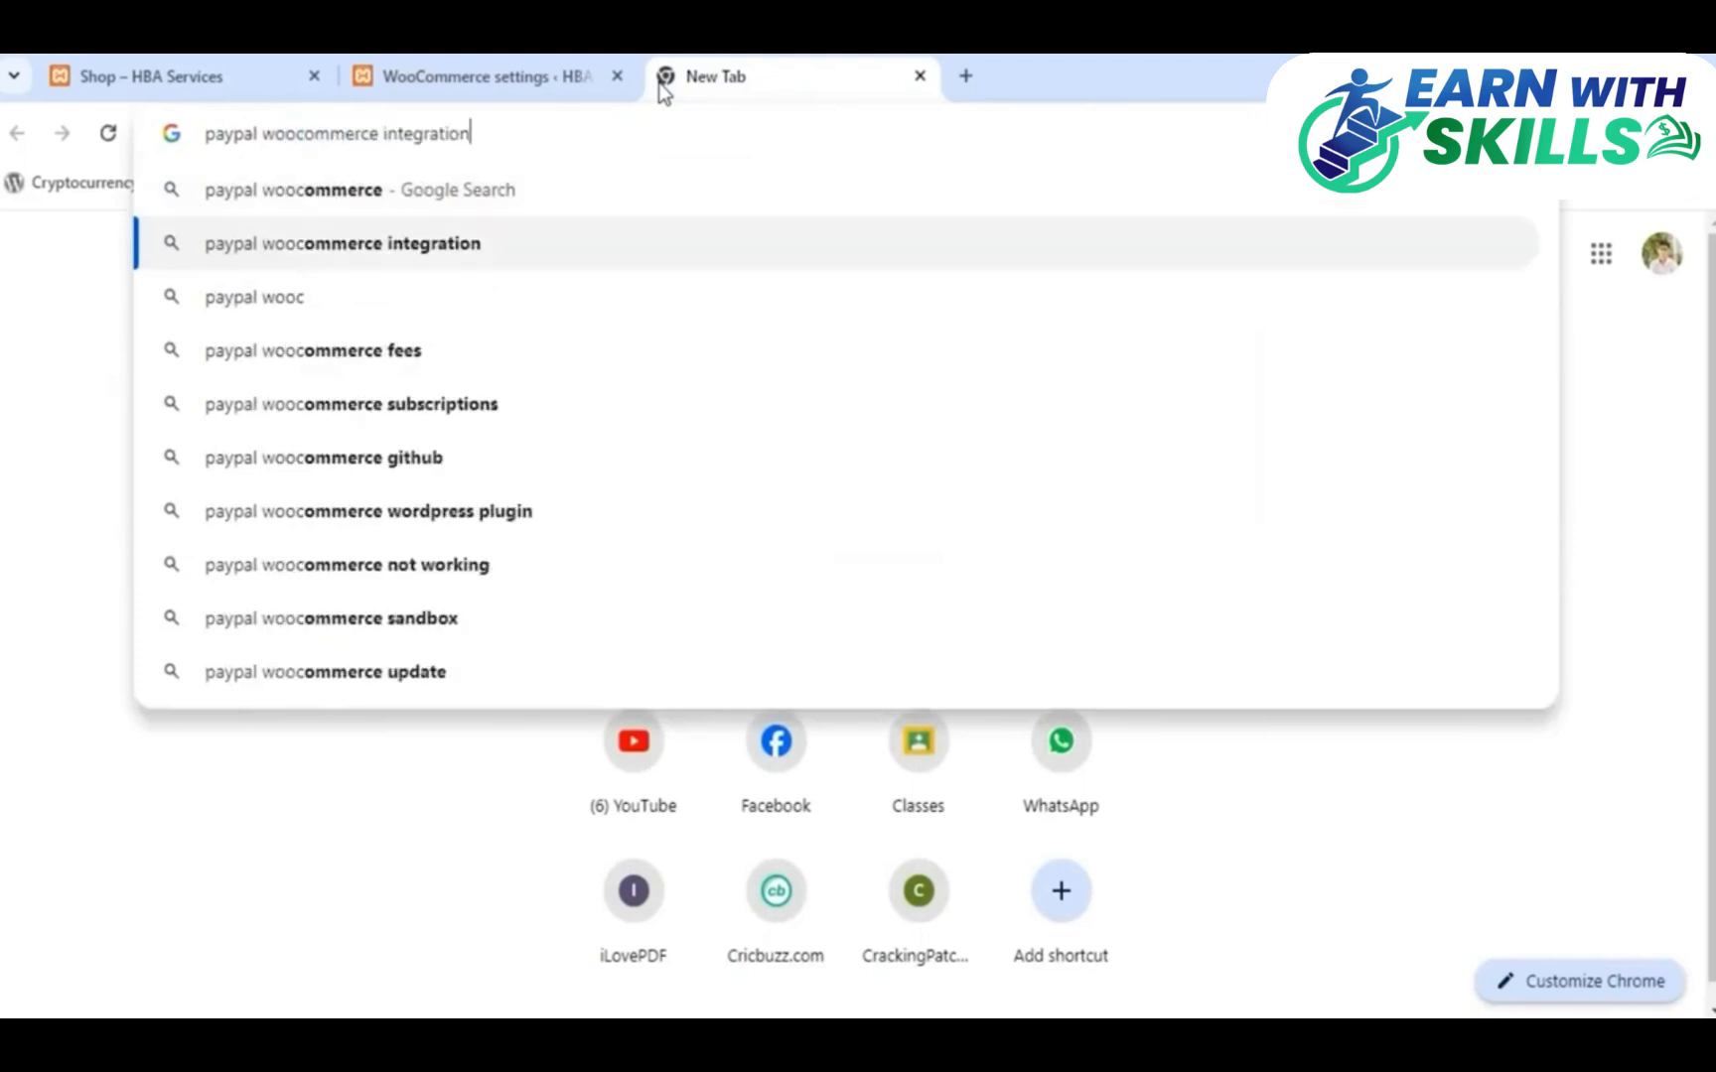
key("Return")
Compare the PayPal integration search results with the store's Payments settings
left_click(541, 76)
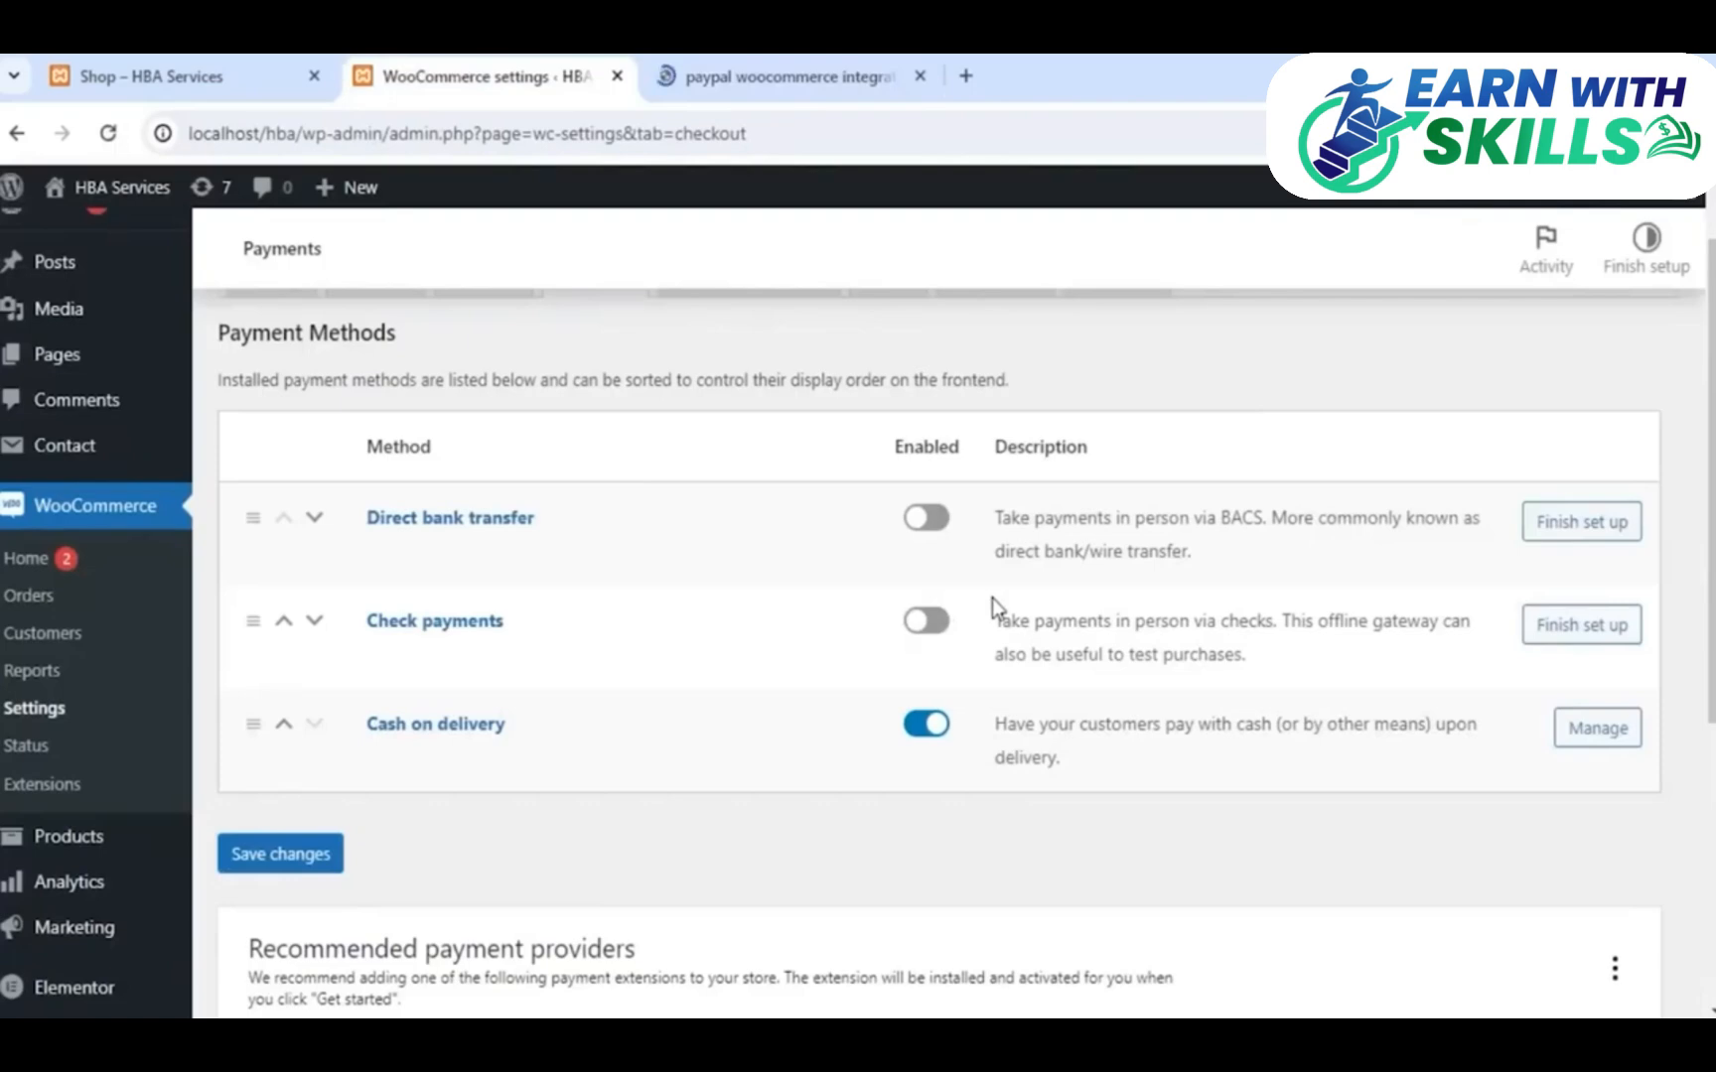
left_click(764, 76)
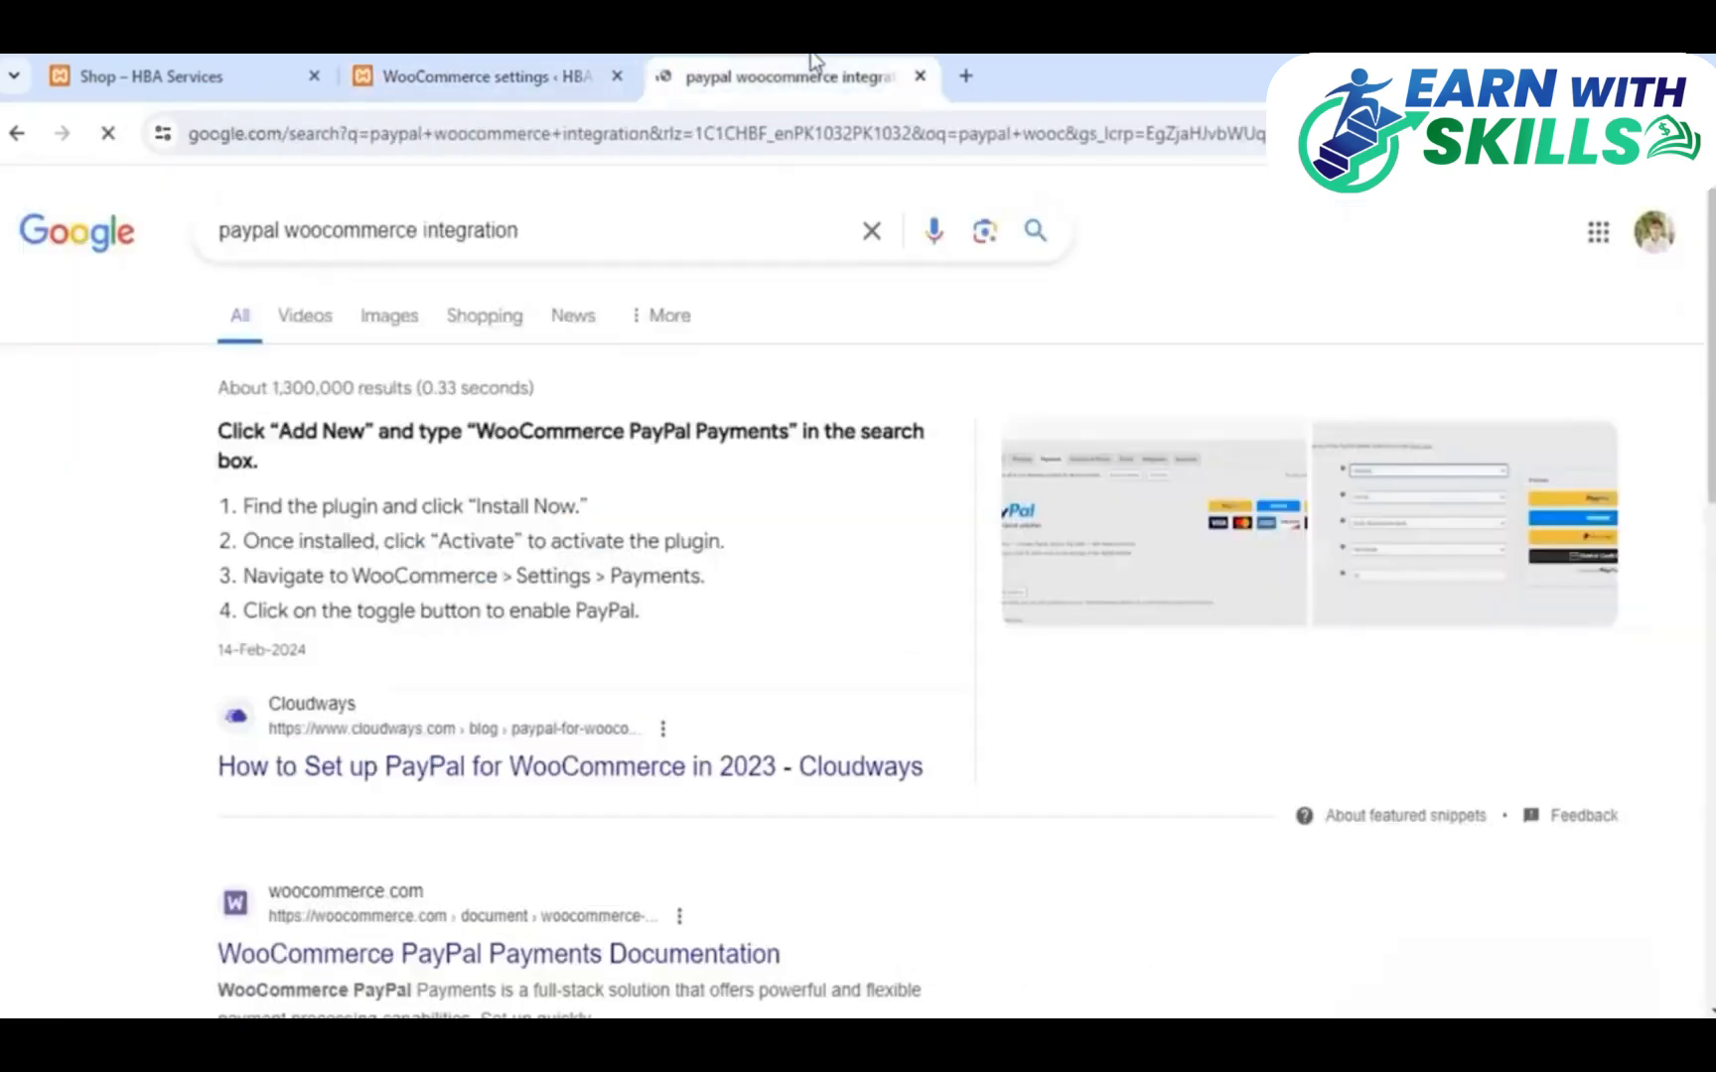
left_click(524, 59)
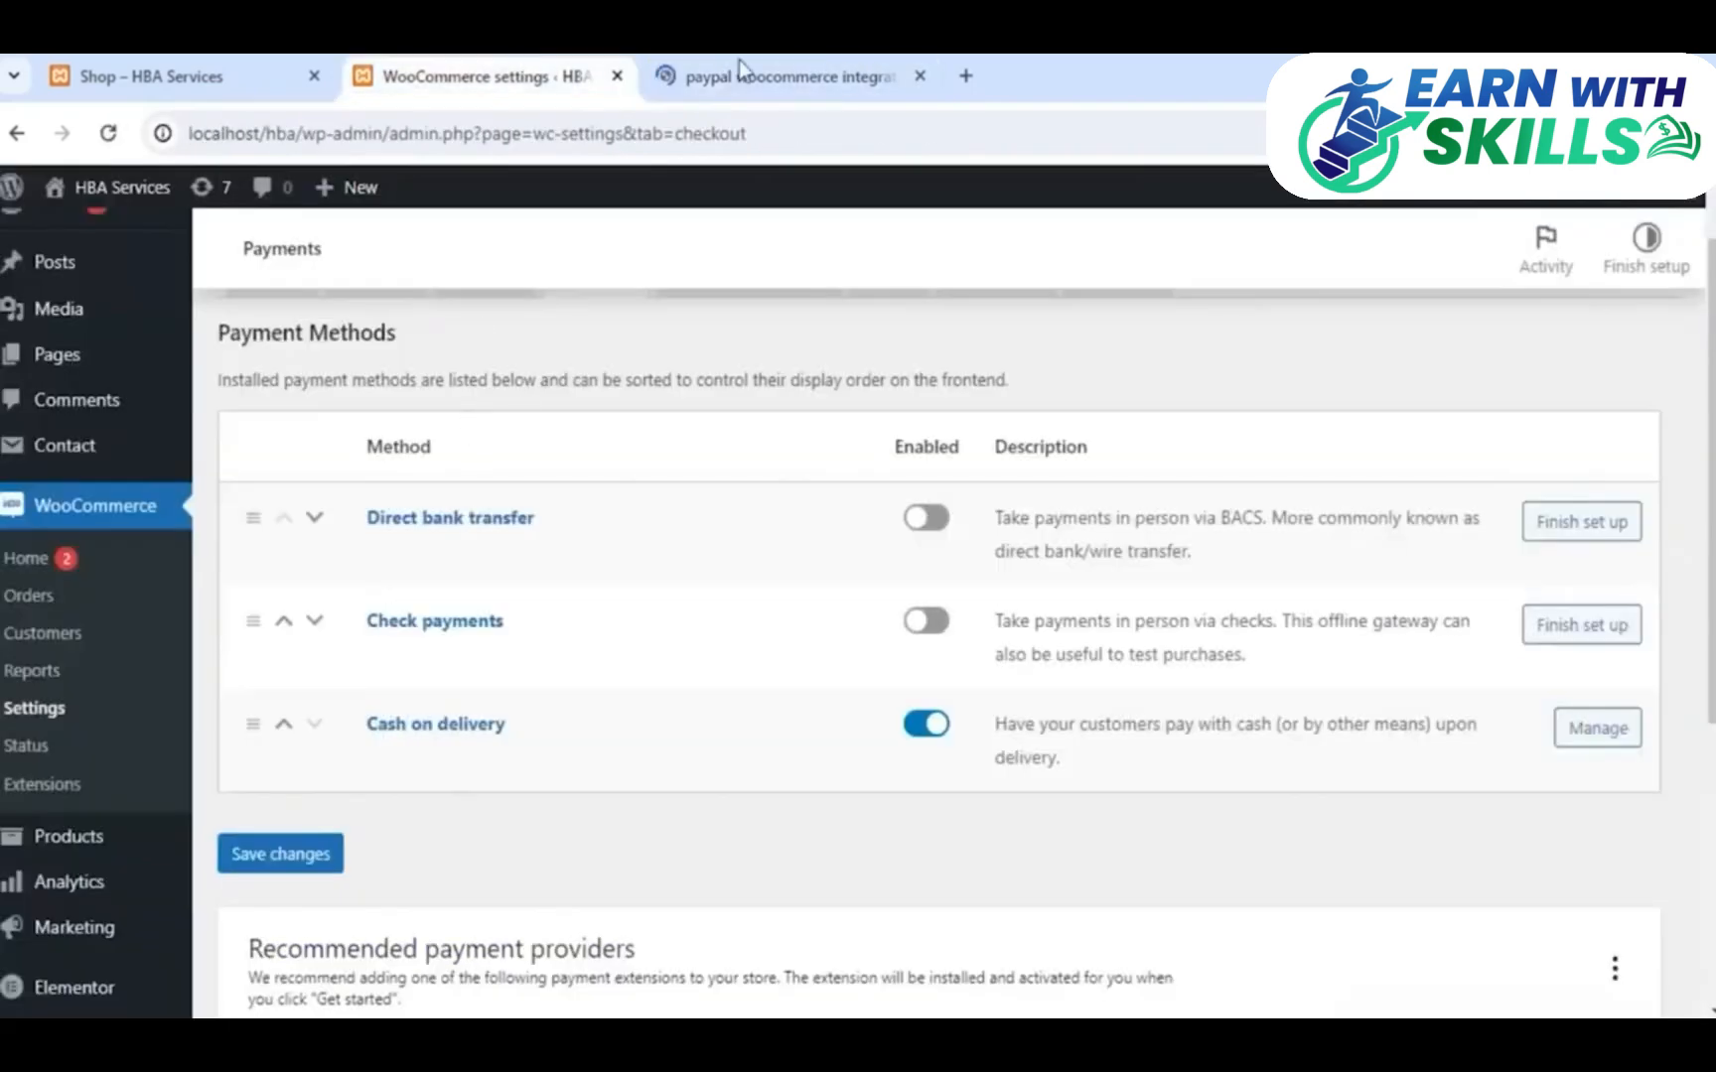
left_click(739, 59)
left_click_drag(418, 231, 230, 233)
left_click(486, 77)
Examine the installed payment methods and the recommended payment providers section
scroll(116, 812, "down", 4)
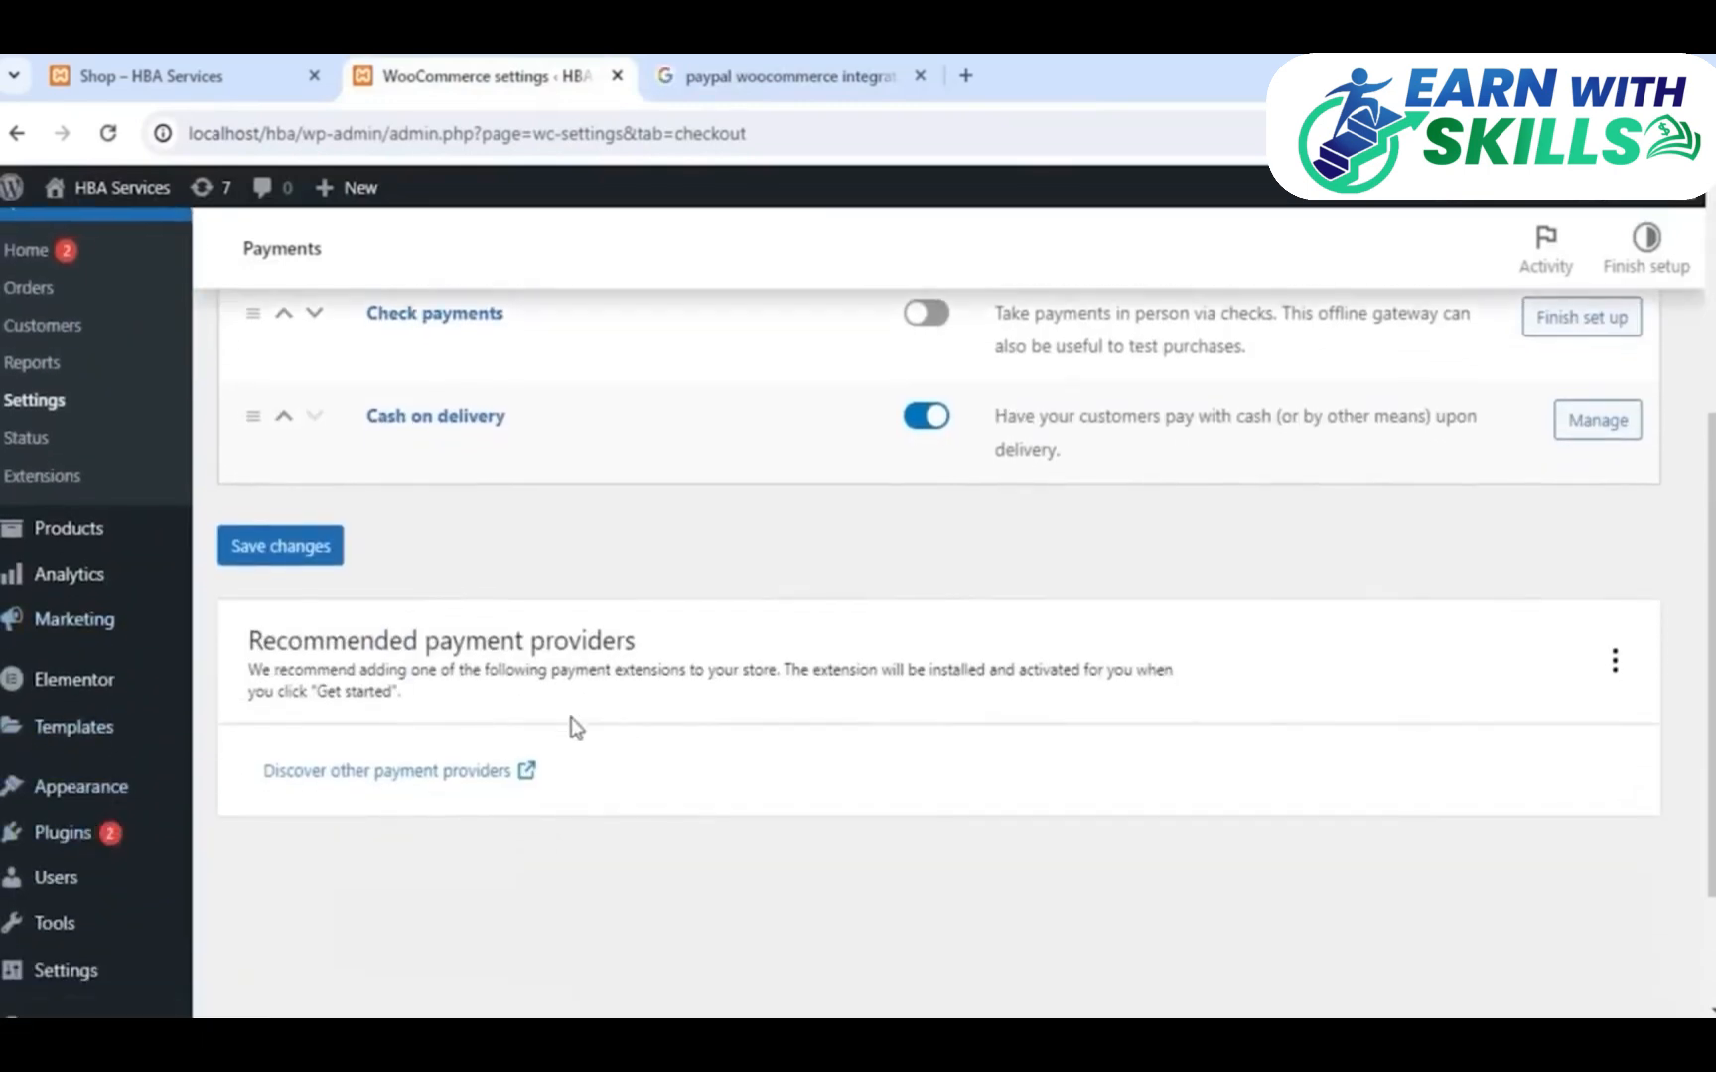
scroll(572, 728, "up", 2)
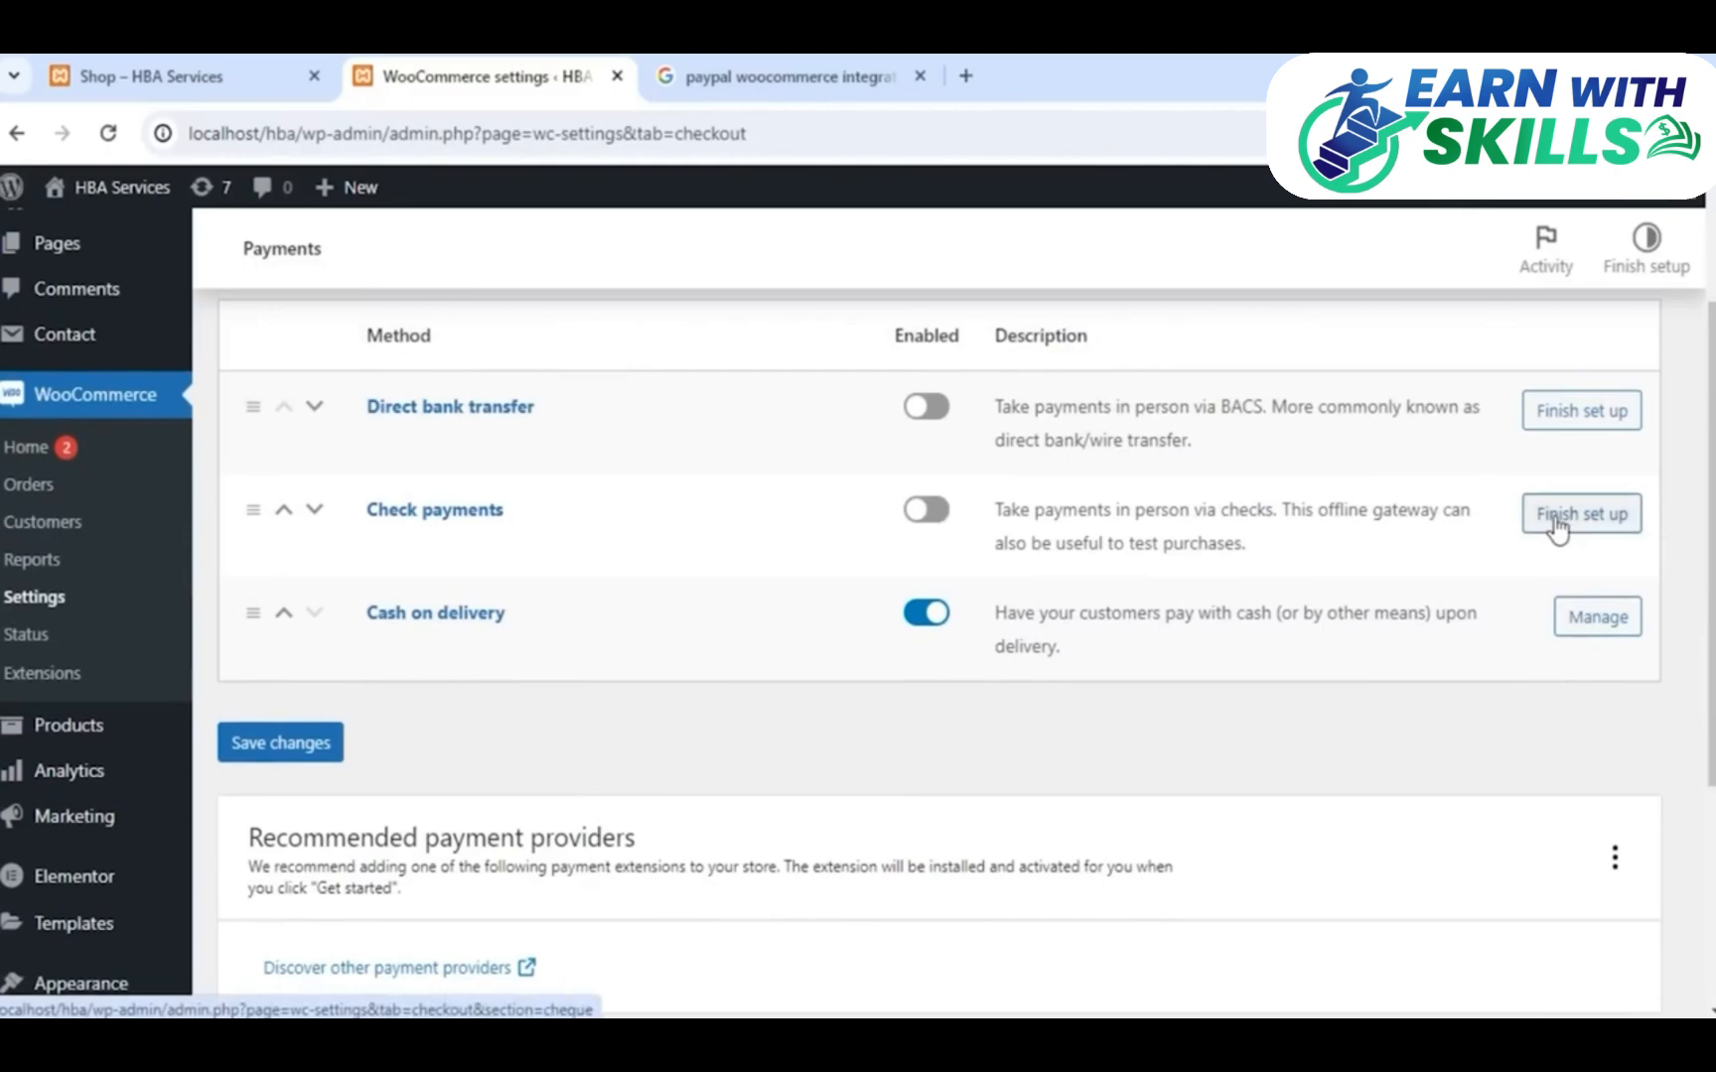
scroll(1551, 528, "down", 2)
scroll(1550, 528, "up", 4)
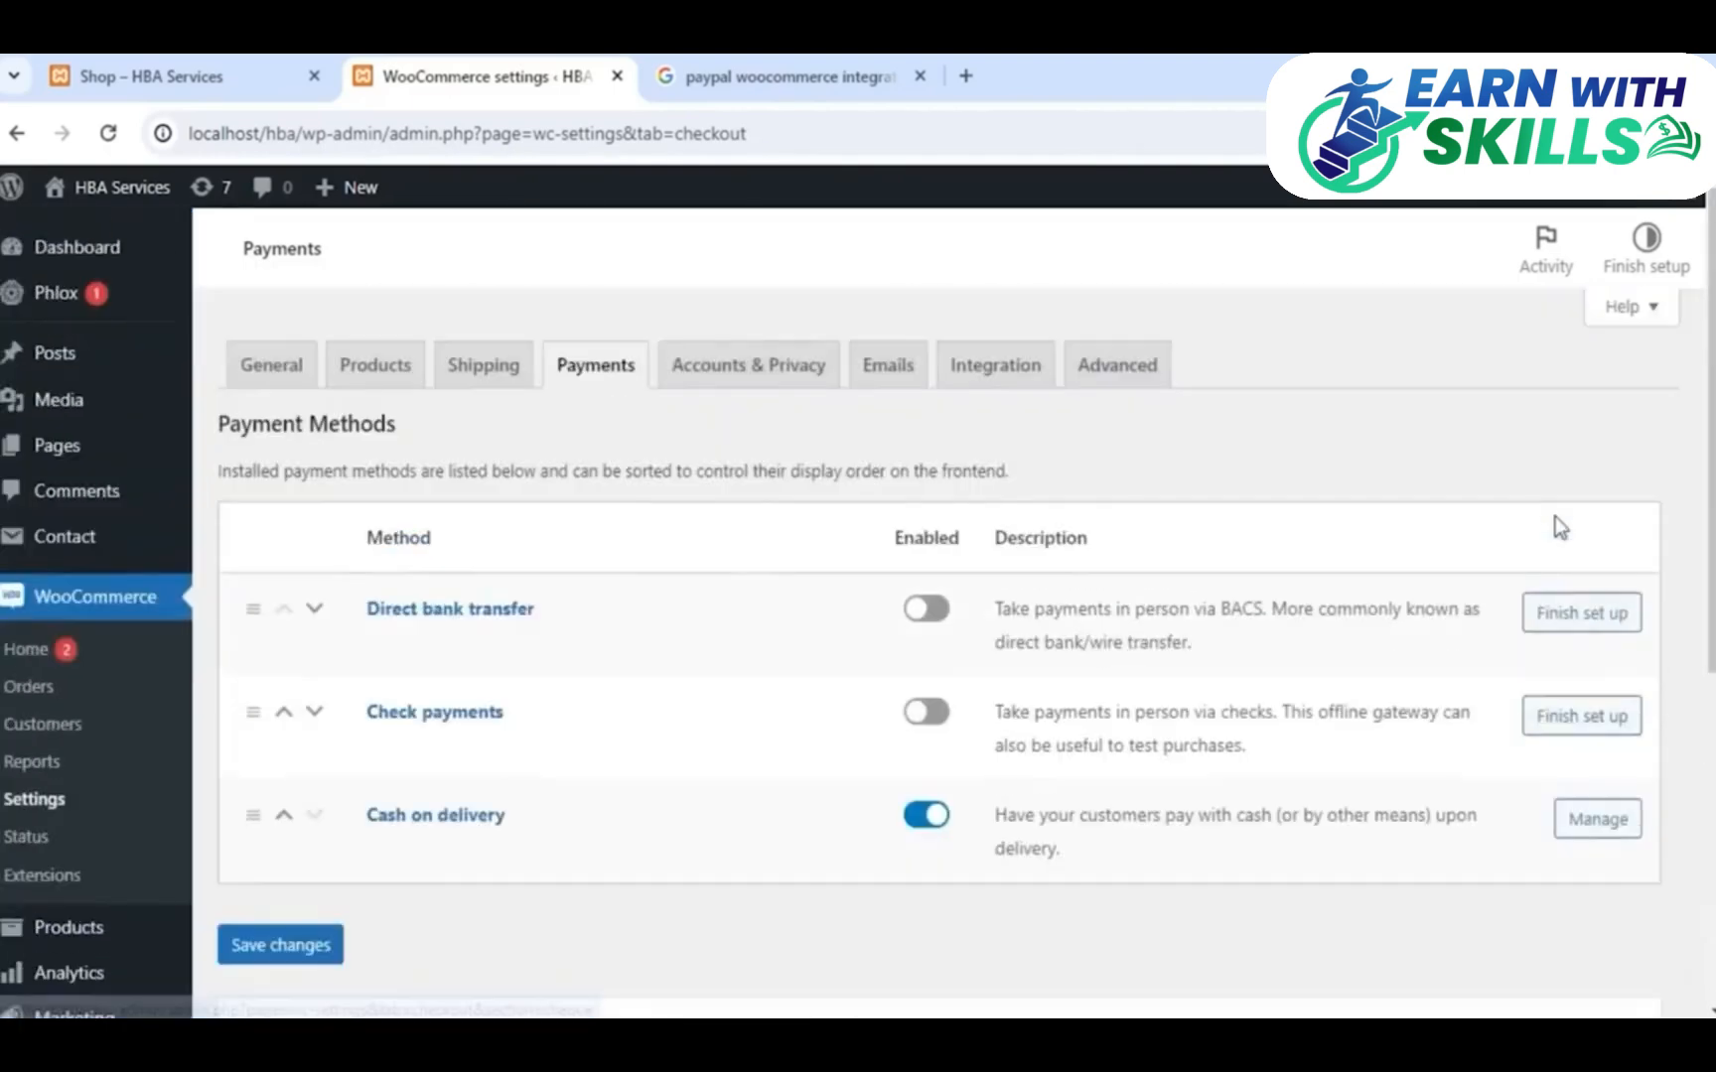
Open the Accounts & Privacy settings and examine the guest checkout, account creation, privacy policy and personal data retention options
left_click(770, 363)
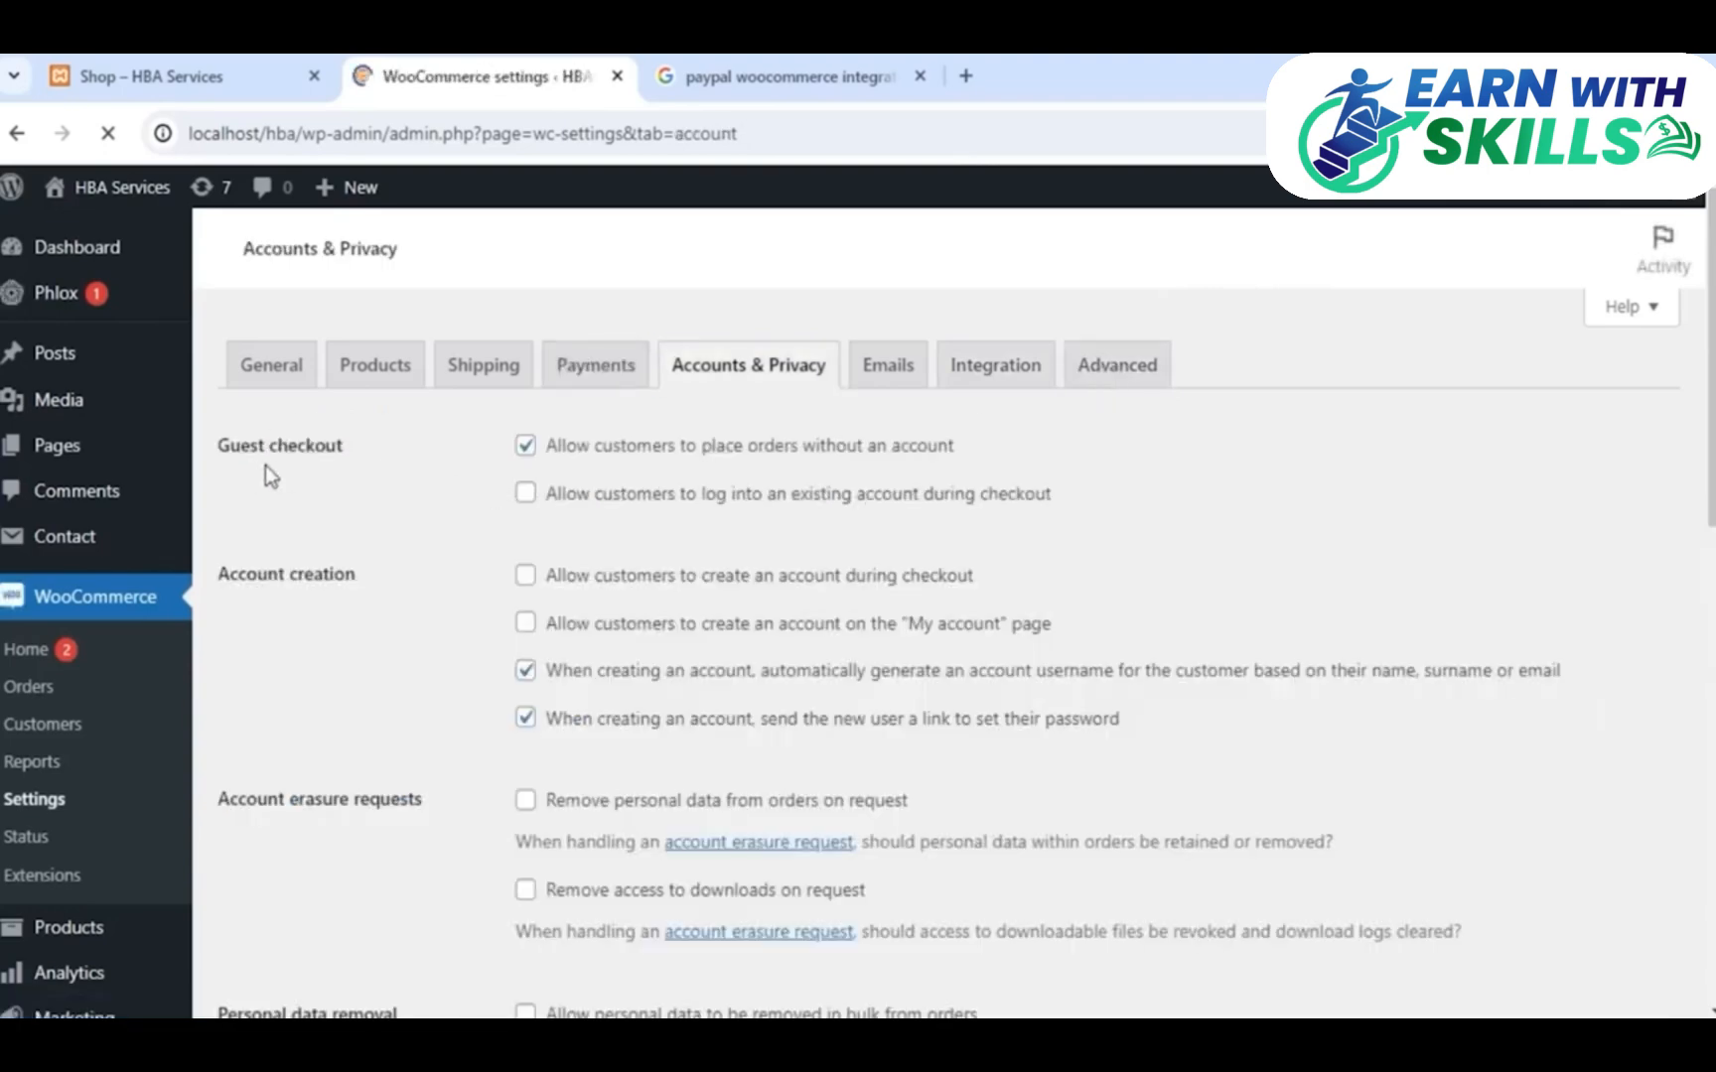
scroll(903, 512, "down", 3)
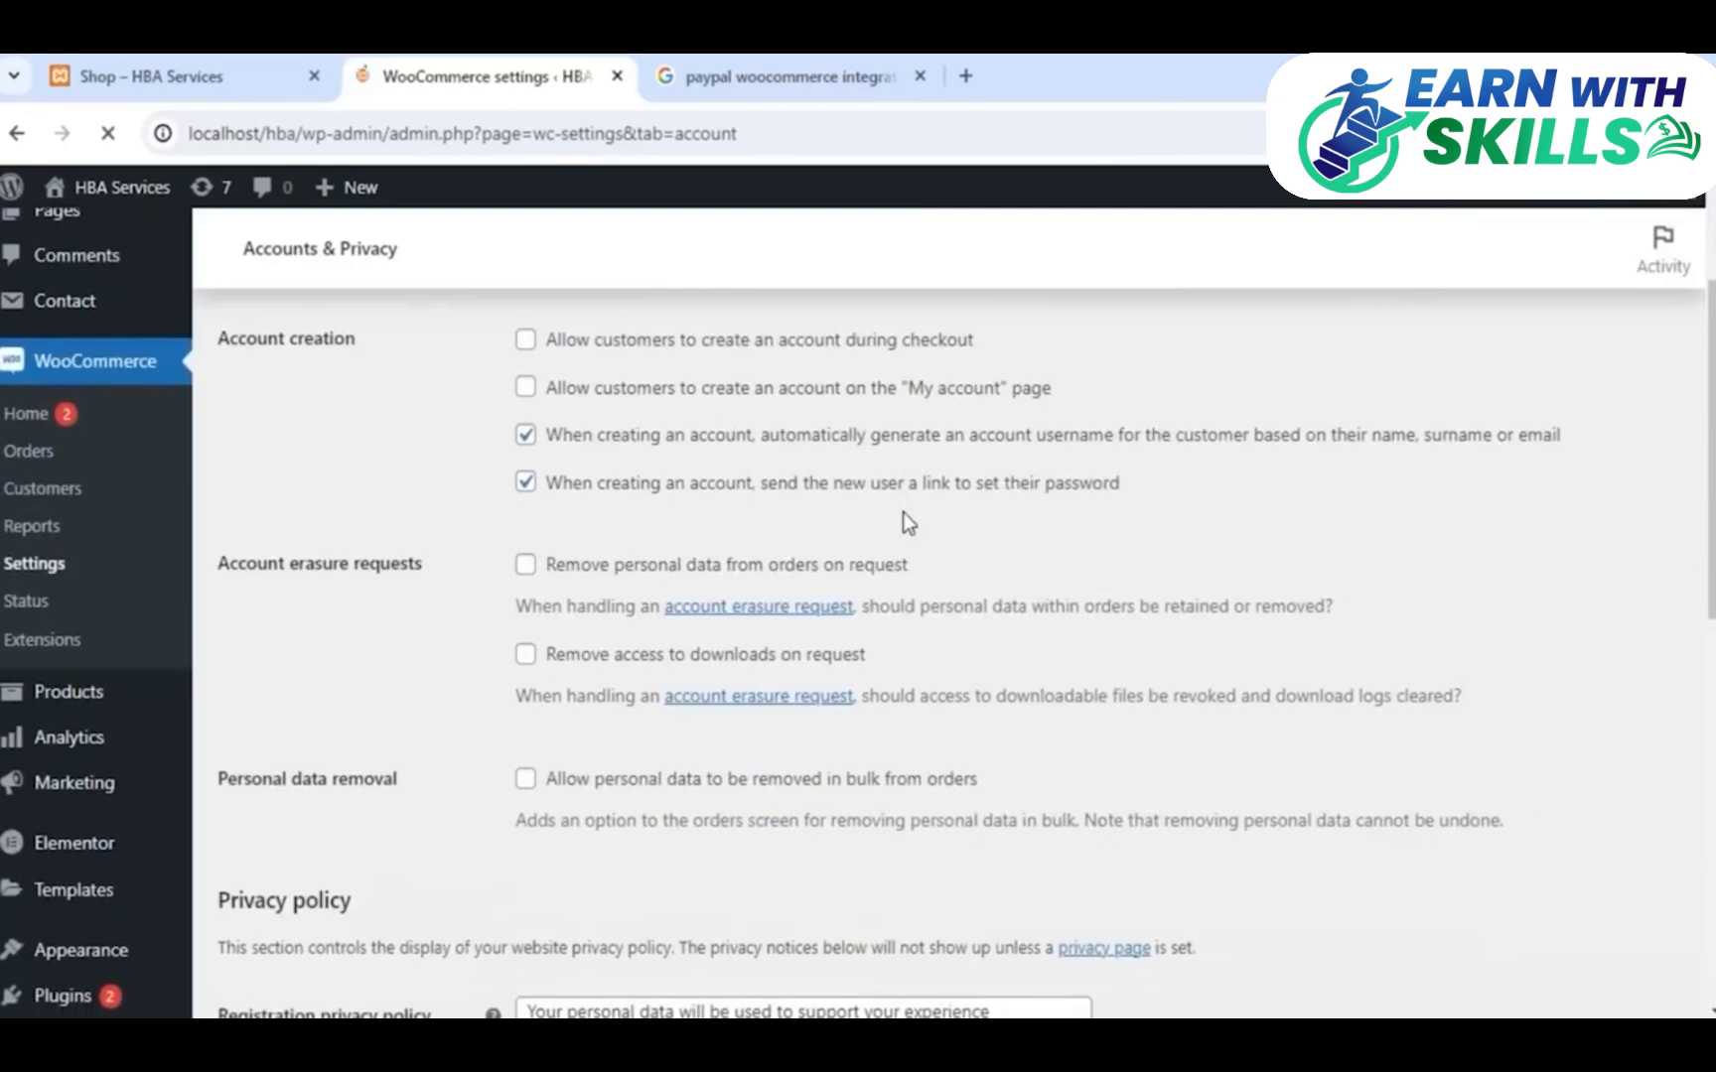
scroll(902, 512, "down", 10)
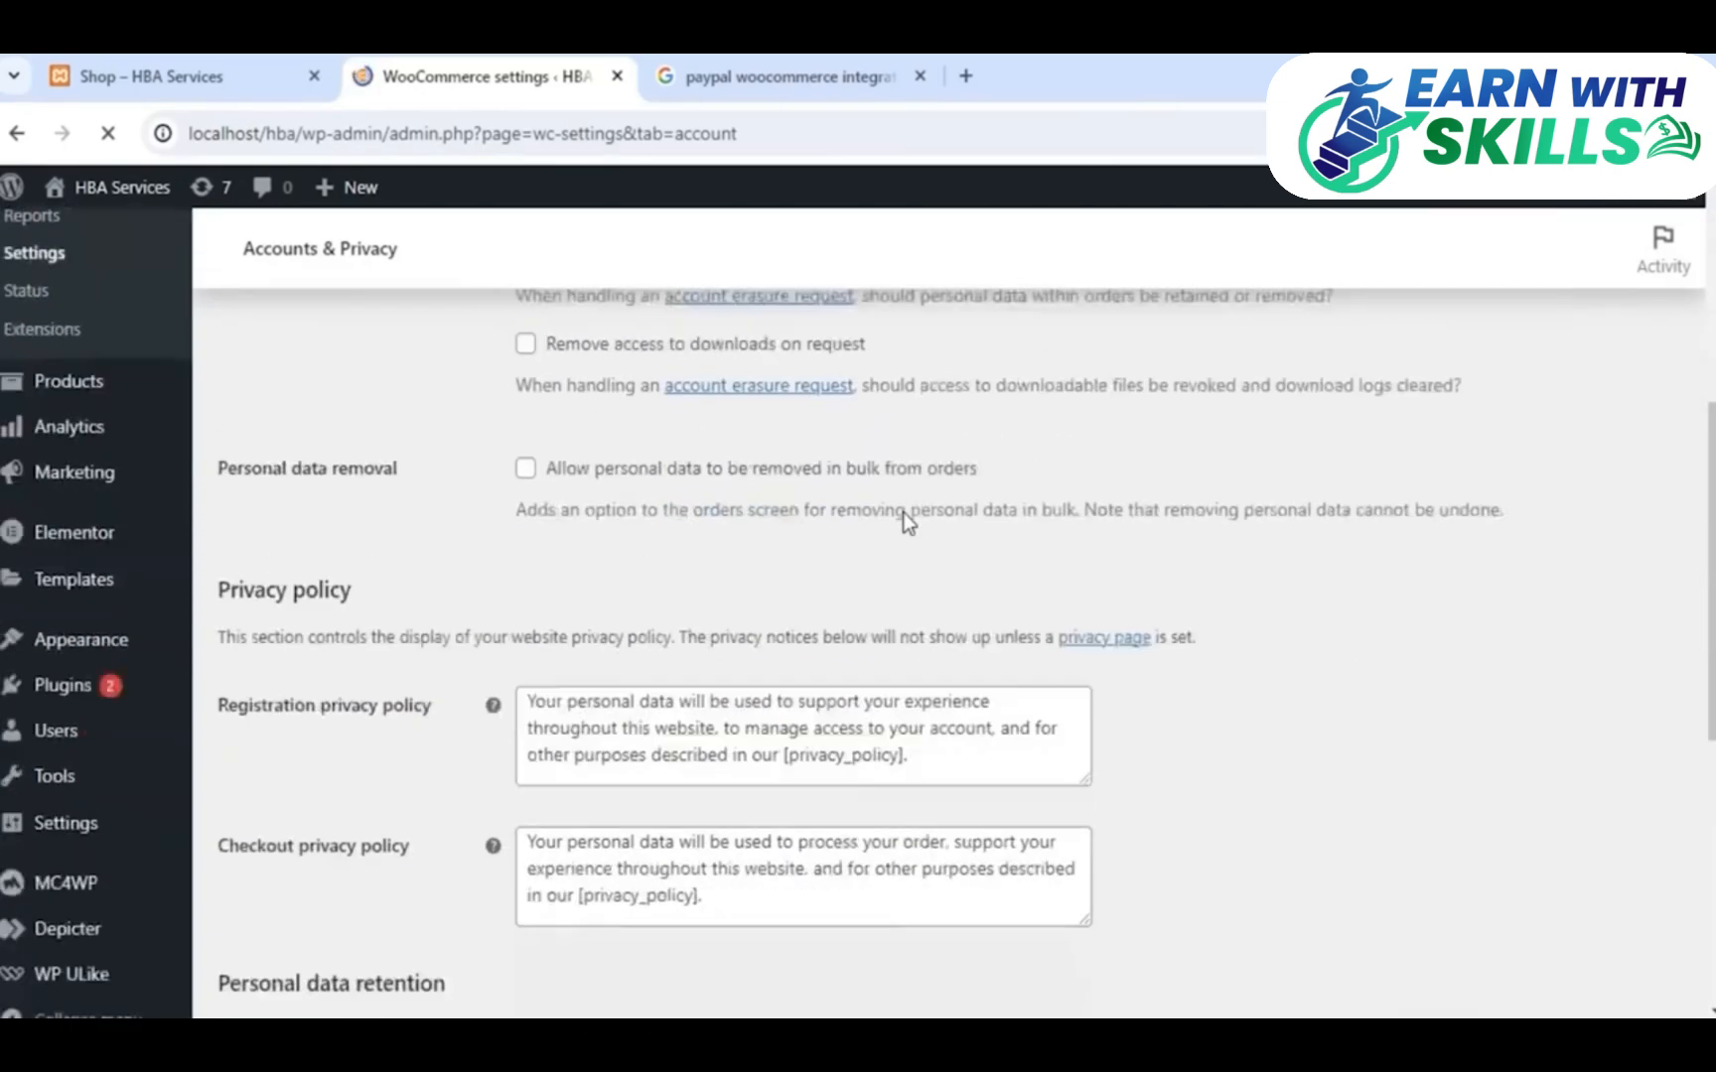
scroll(905, 512, "down", 3)
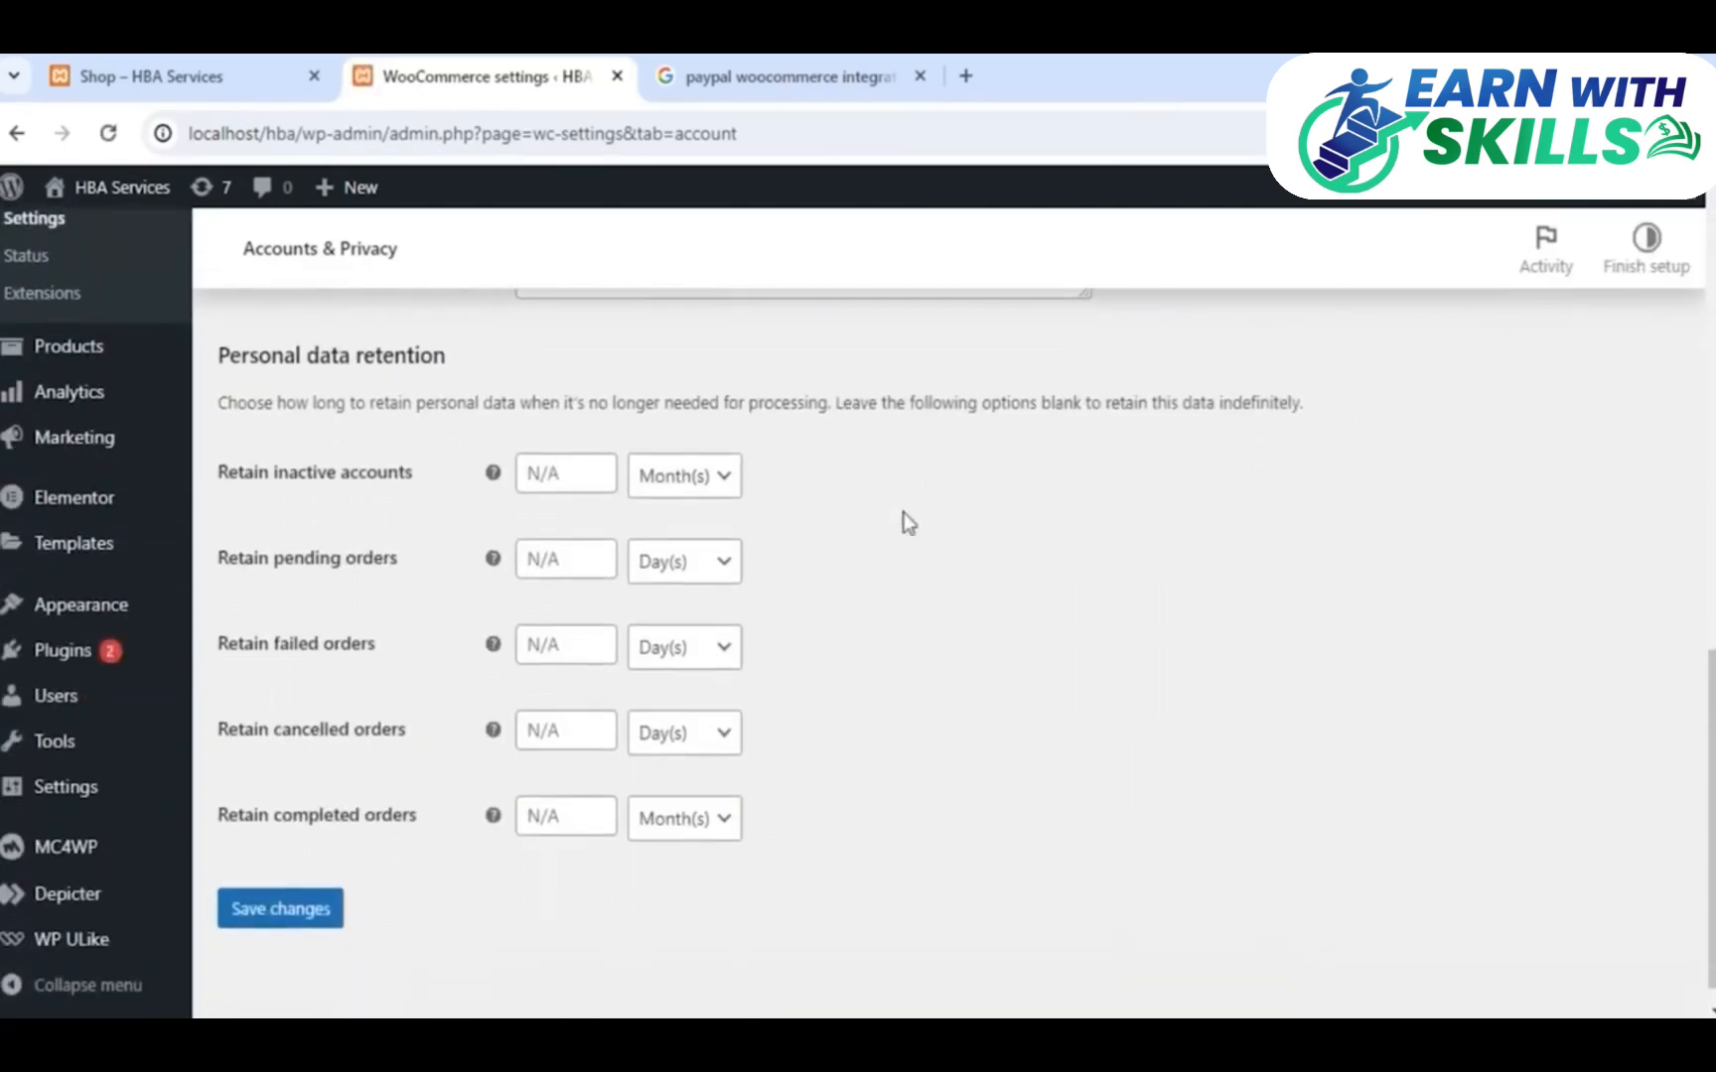
scroll(903, 512, "up", 13)
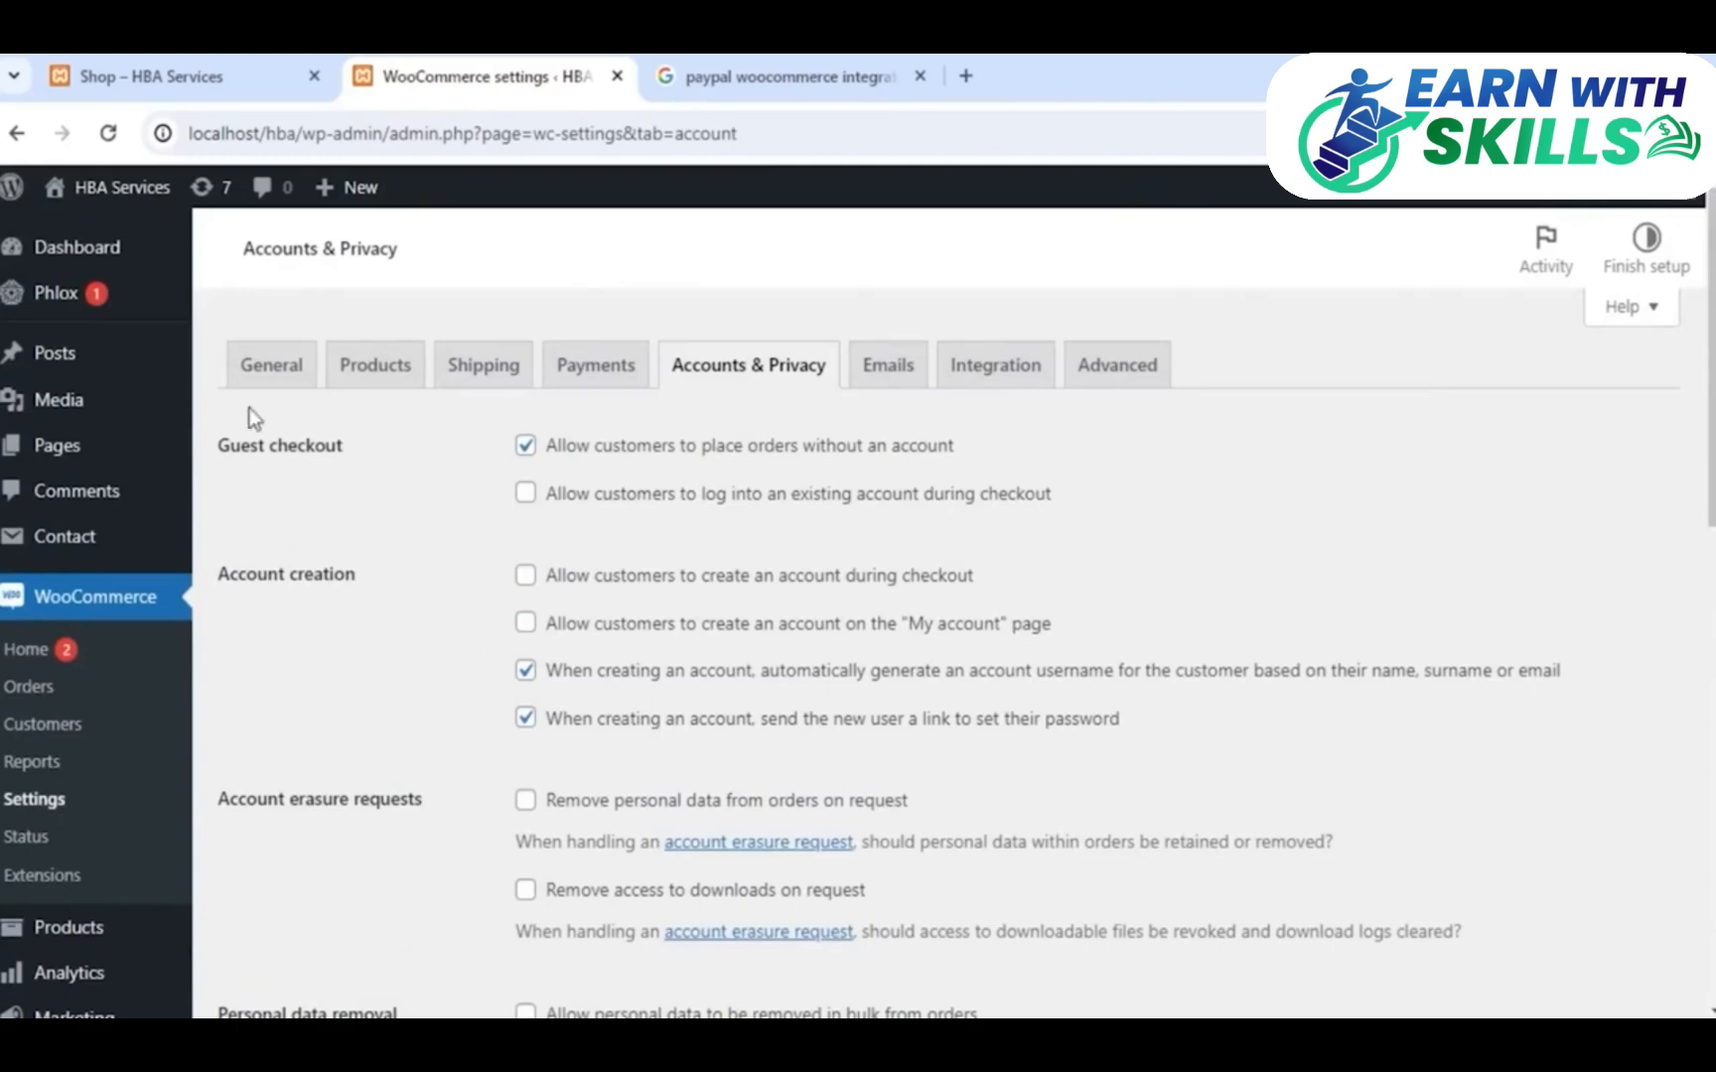
scroll(157, 474, "down", 5)
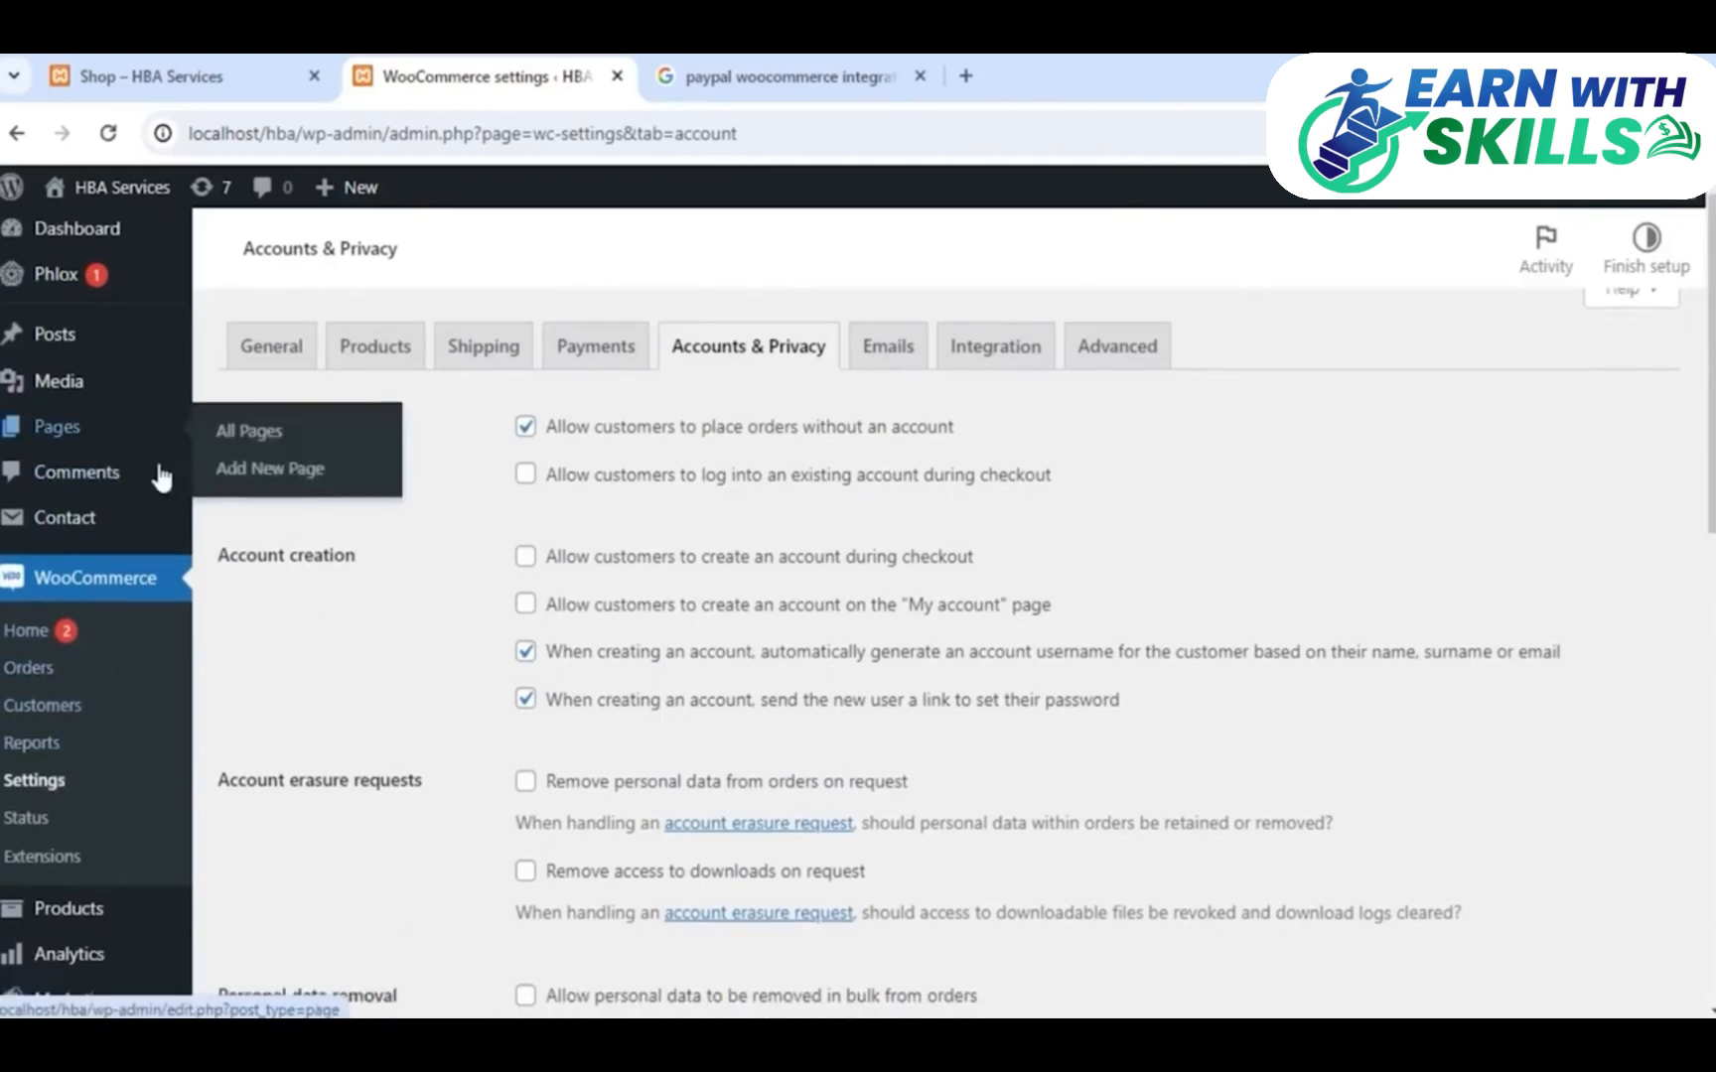
Review the existing products in the store's product list and start adding a new product
mouse_move(85, 600)
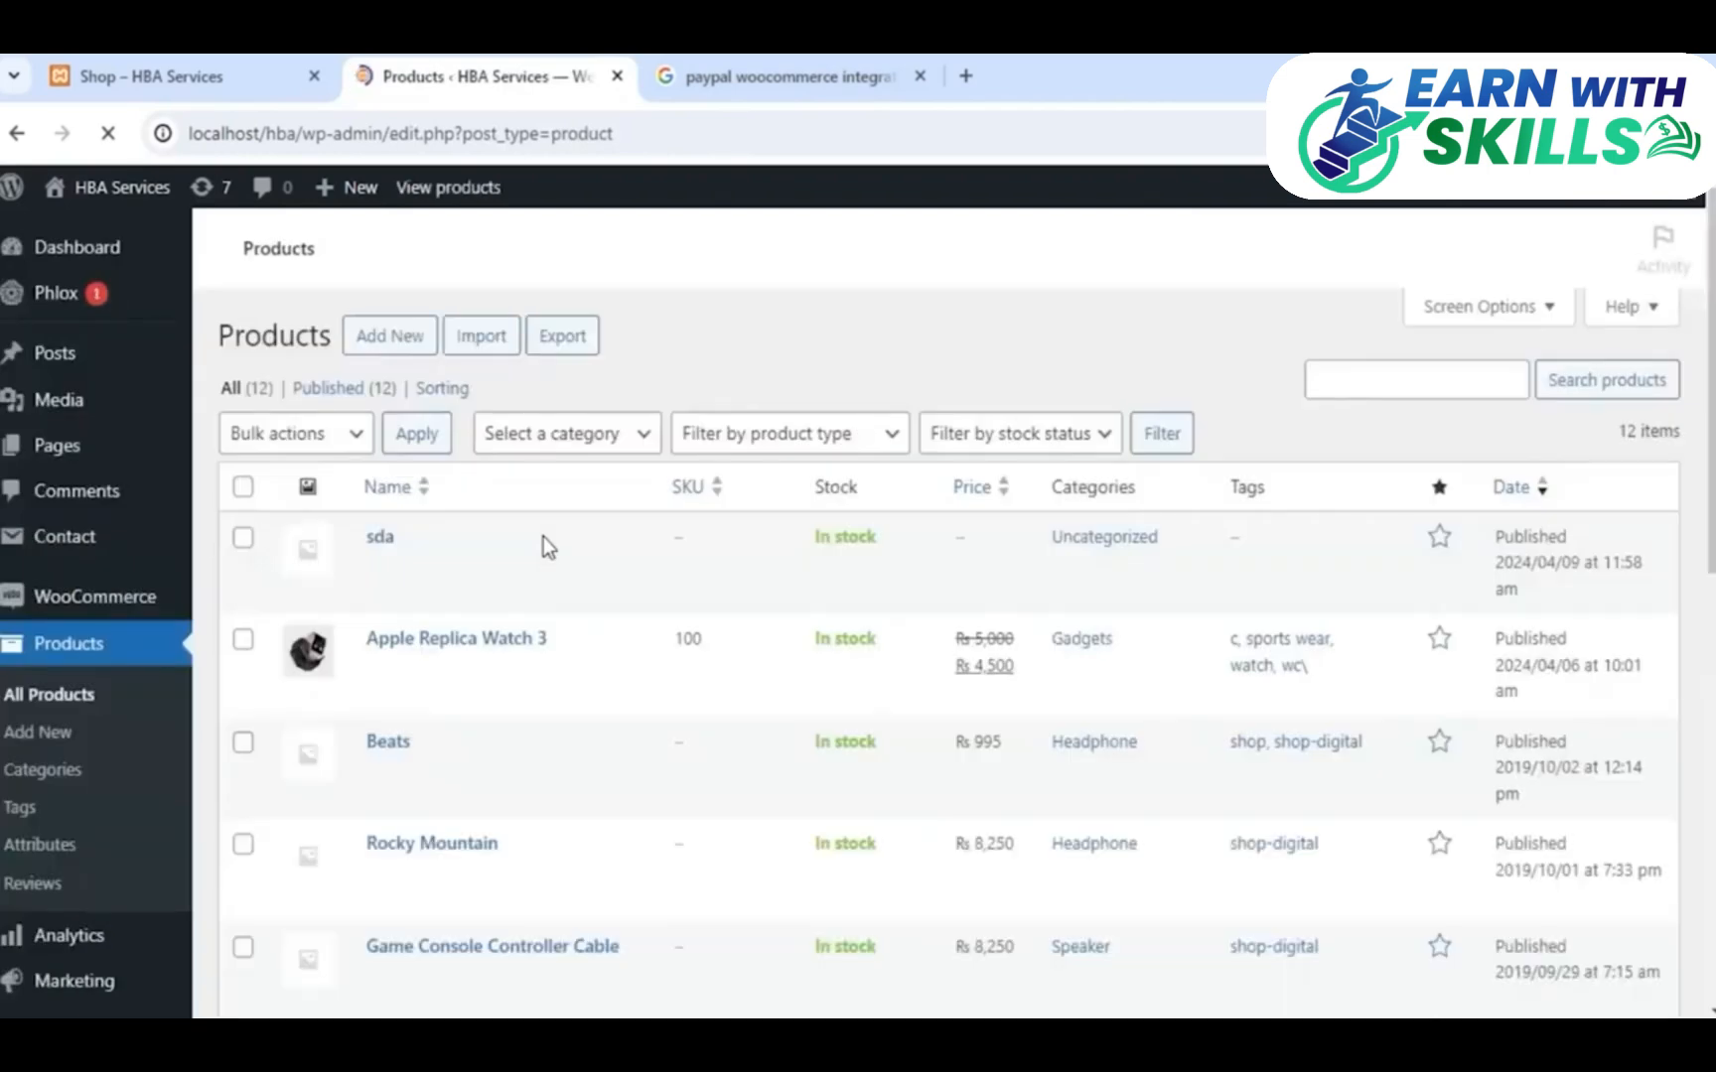
scroll(550, 709, "down", 2)
scroll(550, 709, "down", 5)
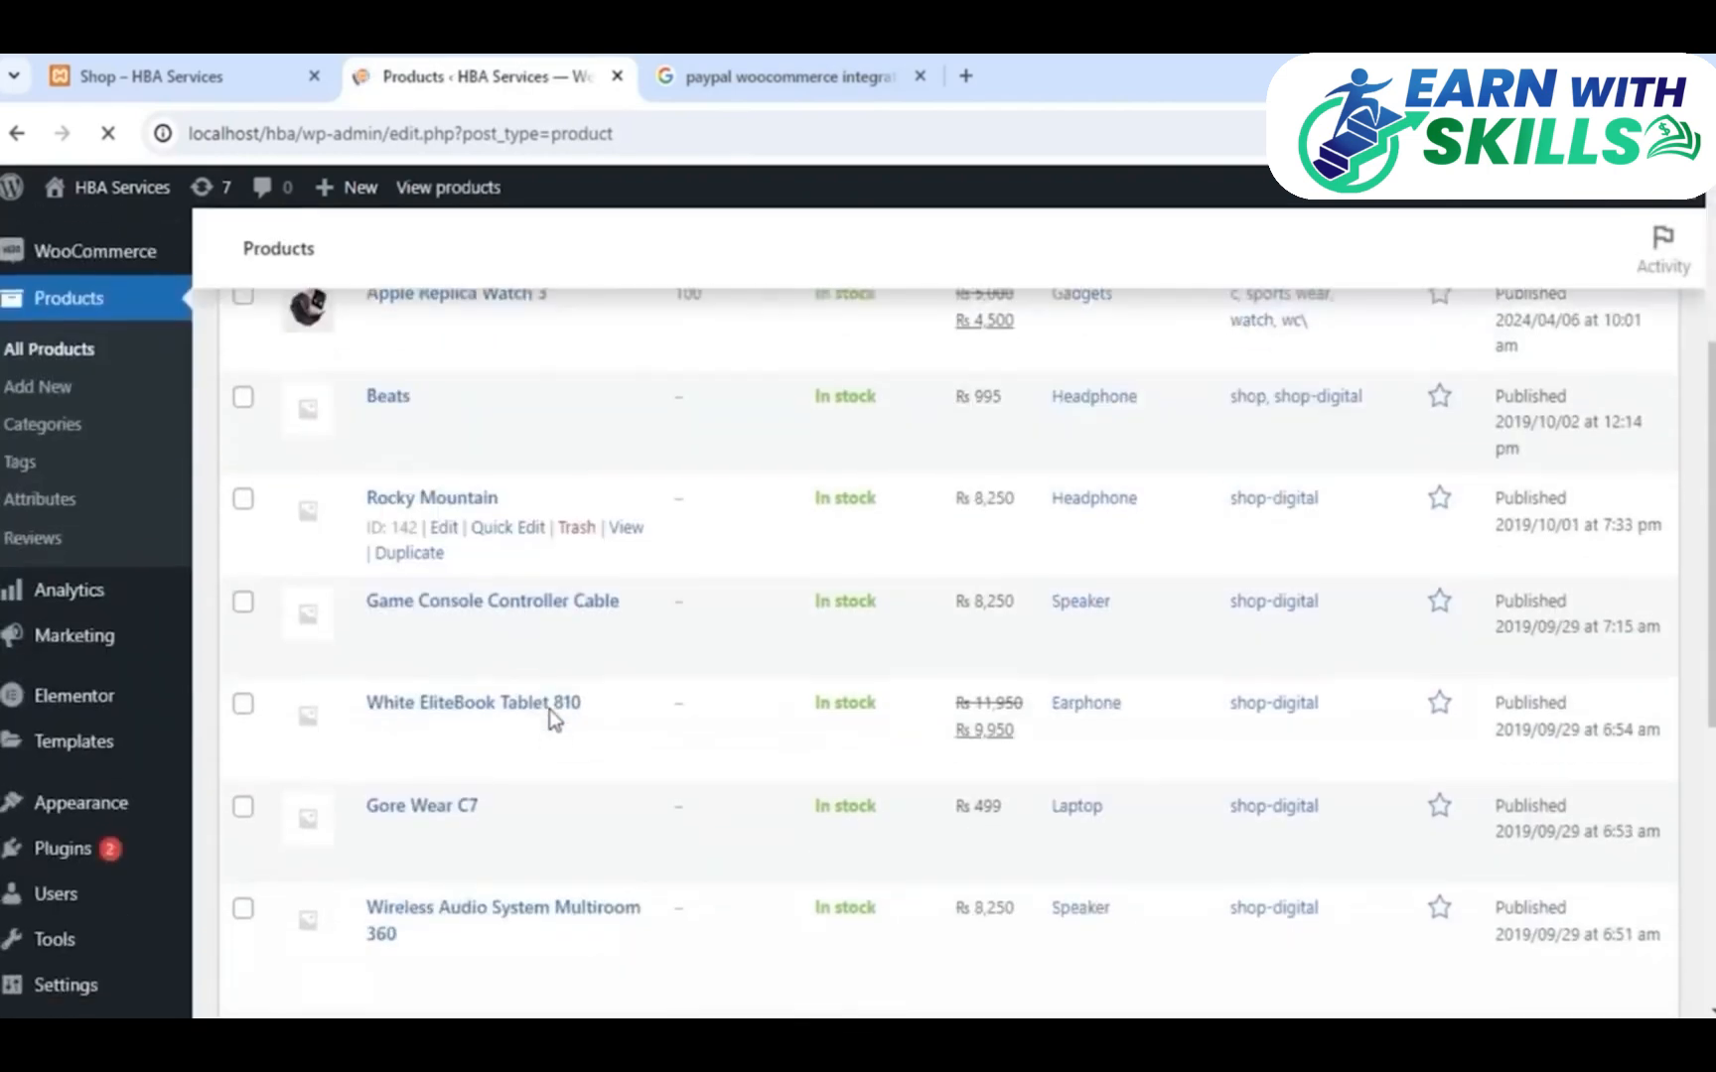
scroll(550, 709, "up", 1)
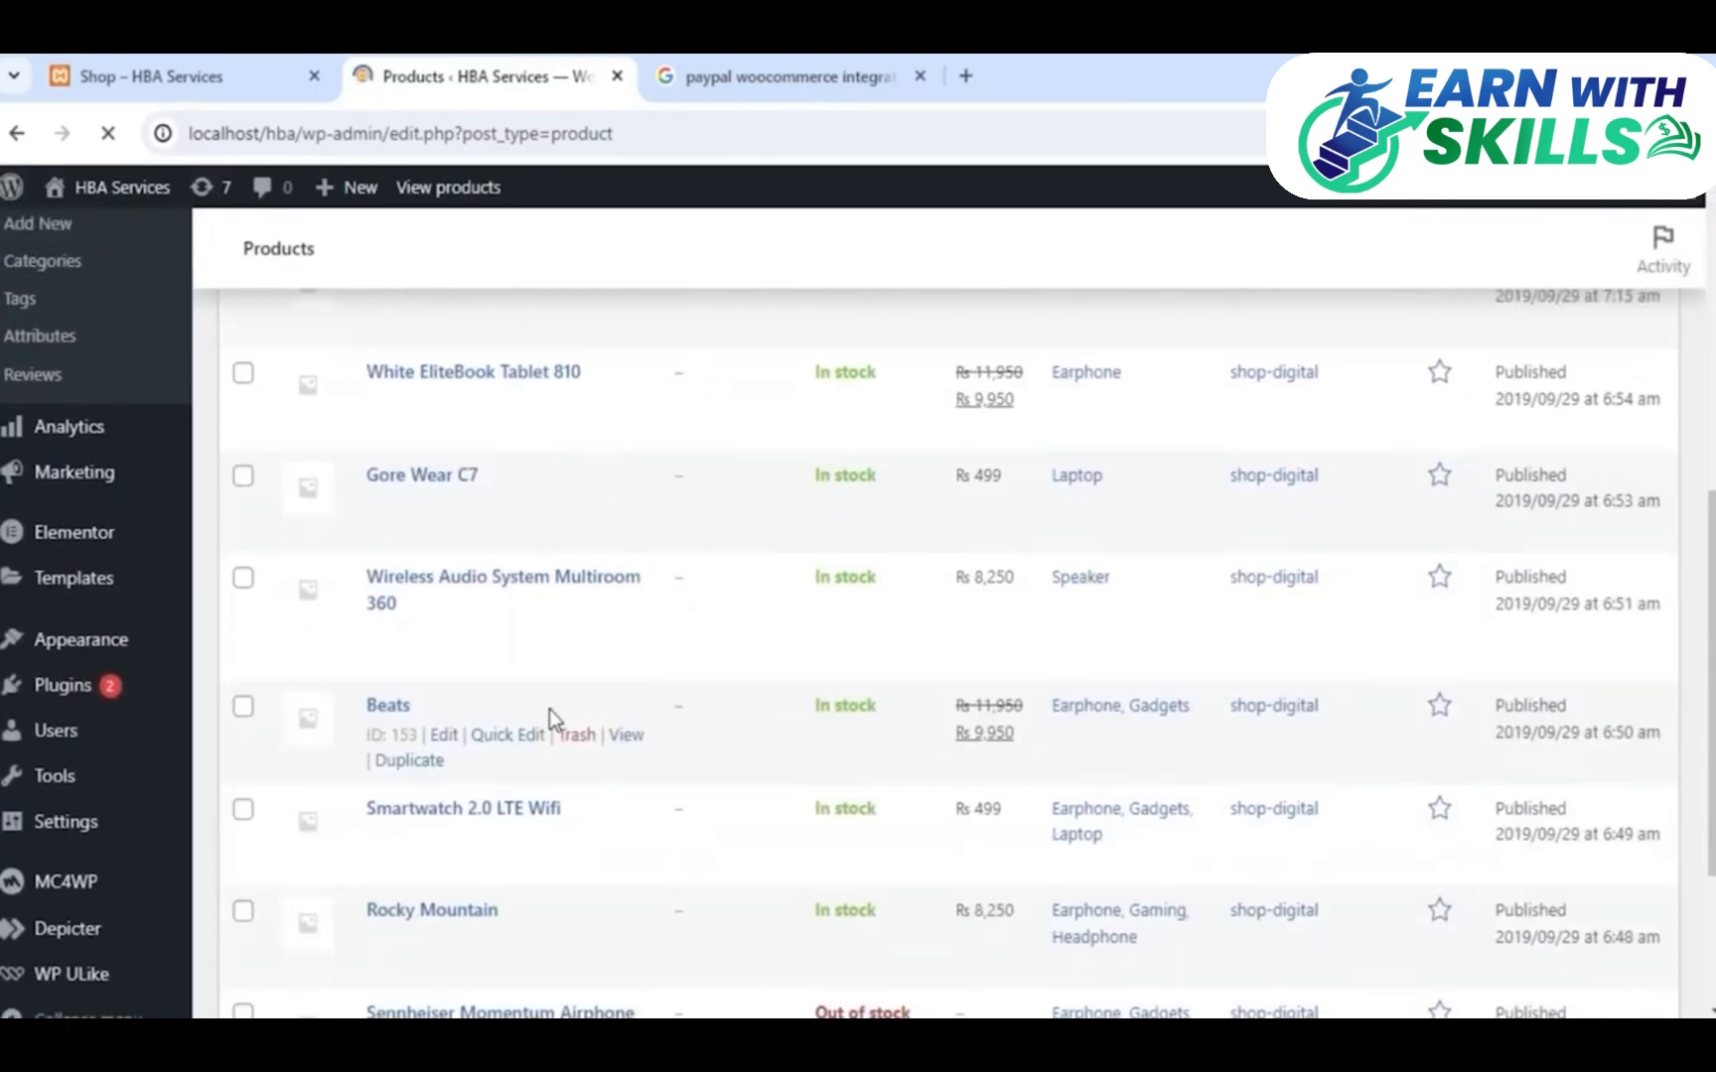
scroll(550, 709, "down", 3)
scroll(550, 709, "up", 10)
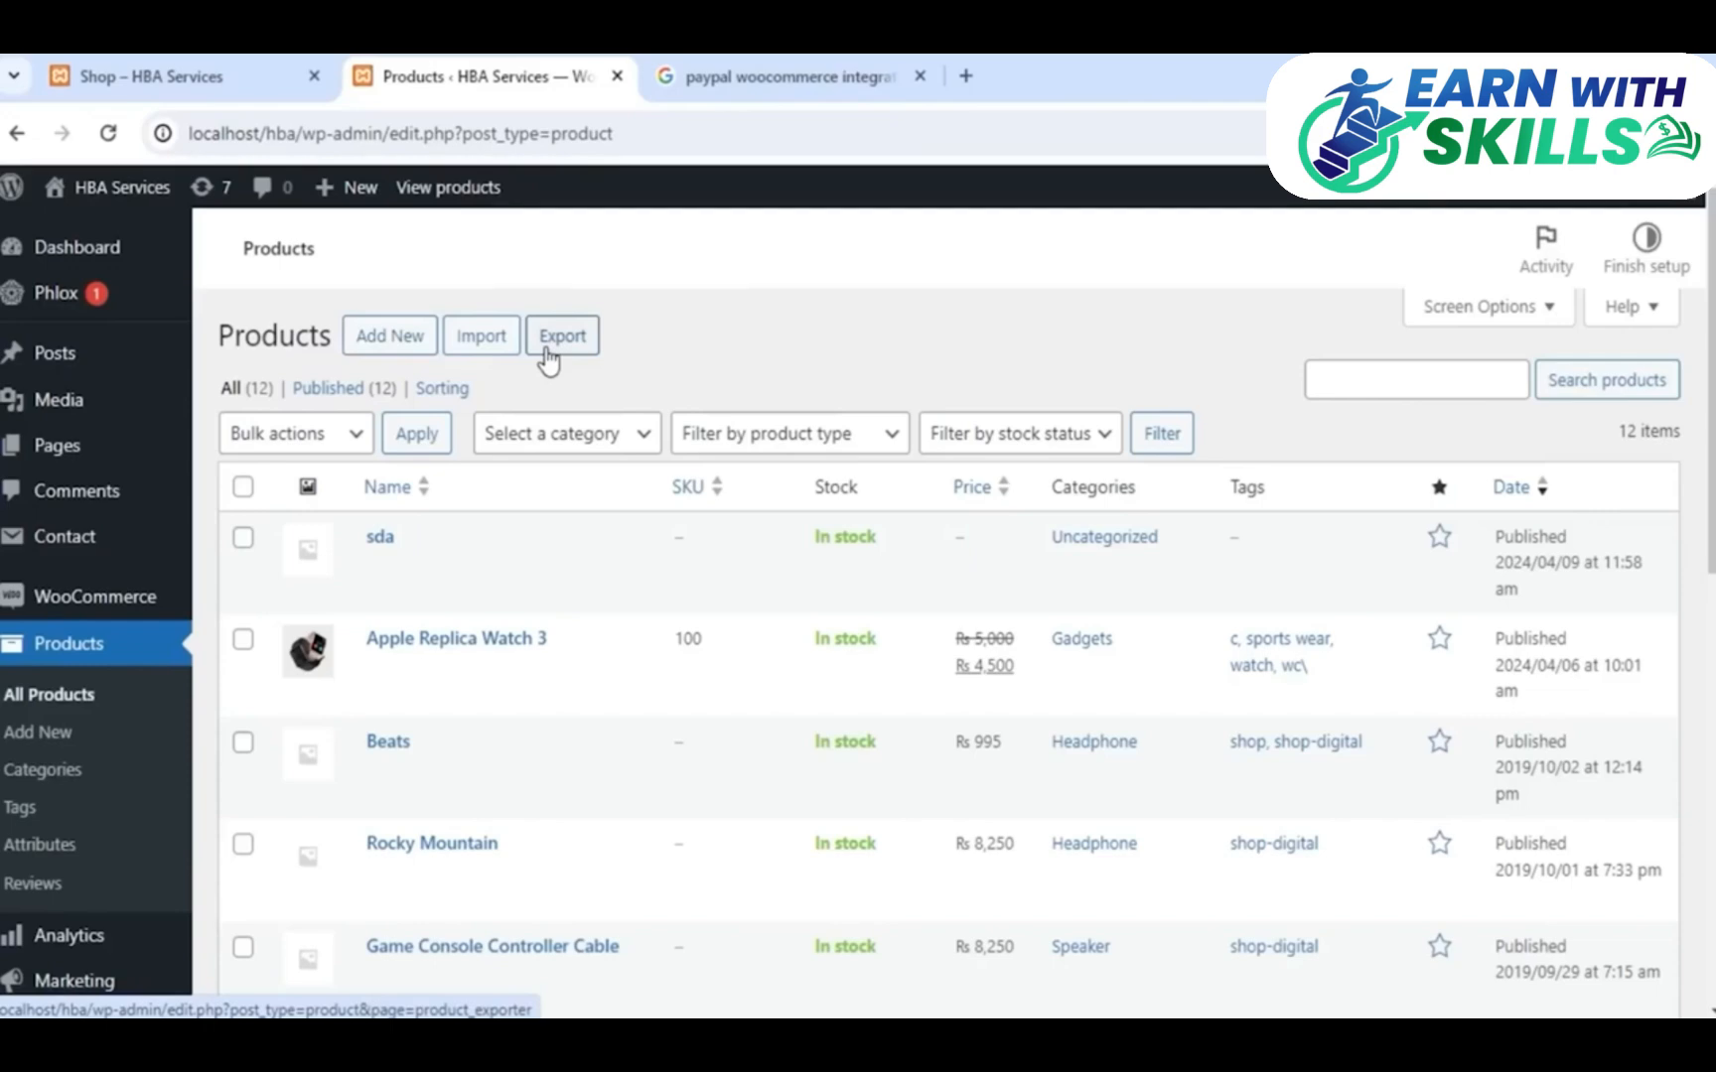
left_click(404, 343)
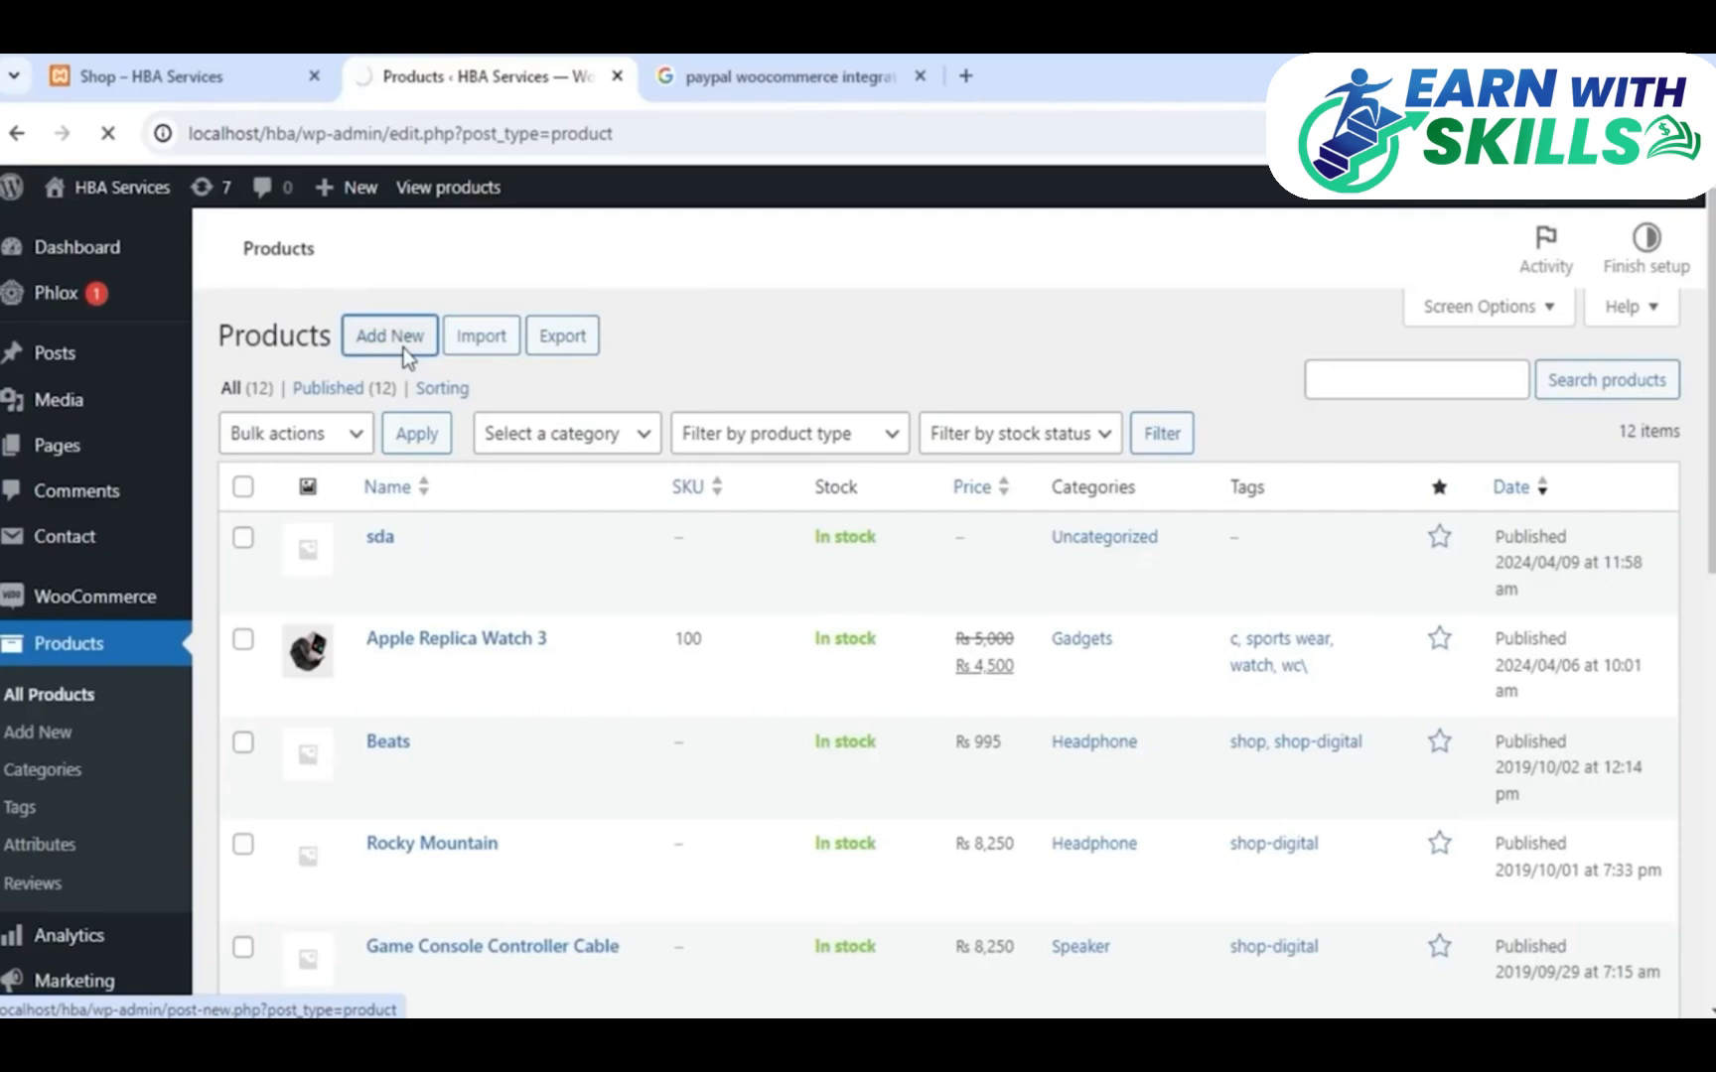
Search Google Images for "laptop" in a new browser tab
left_click(960, 62)
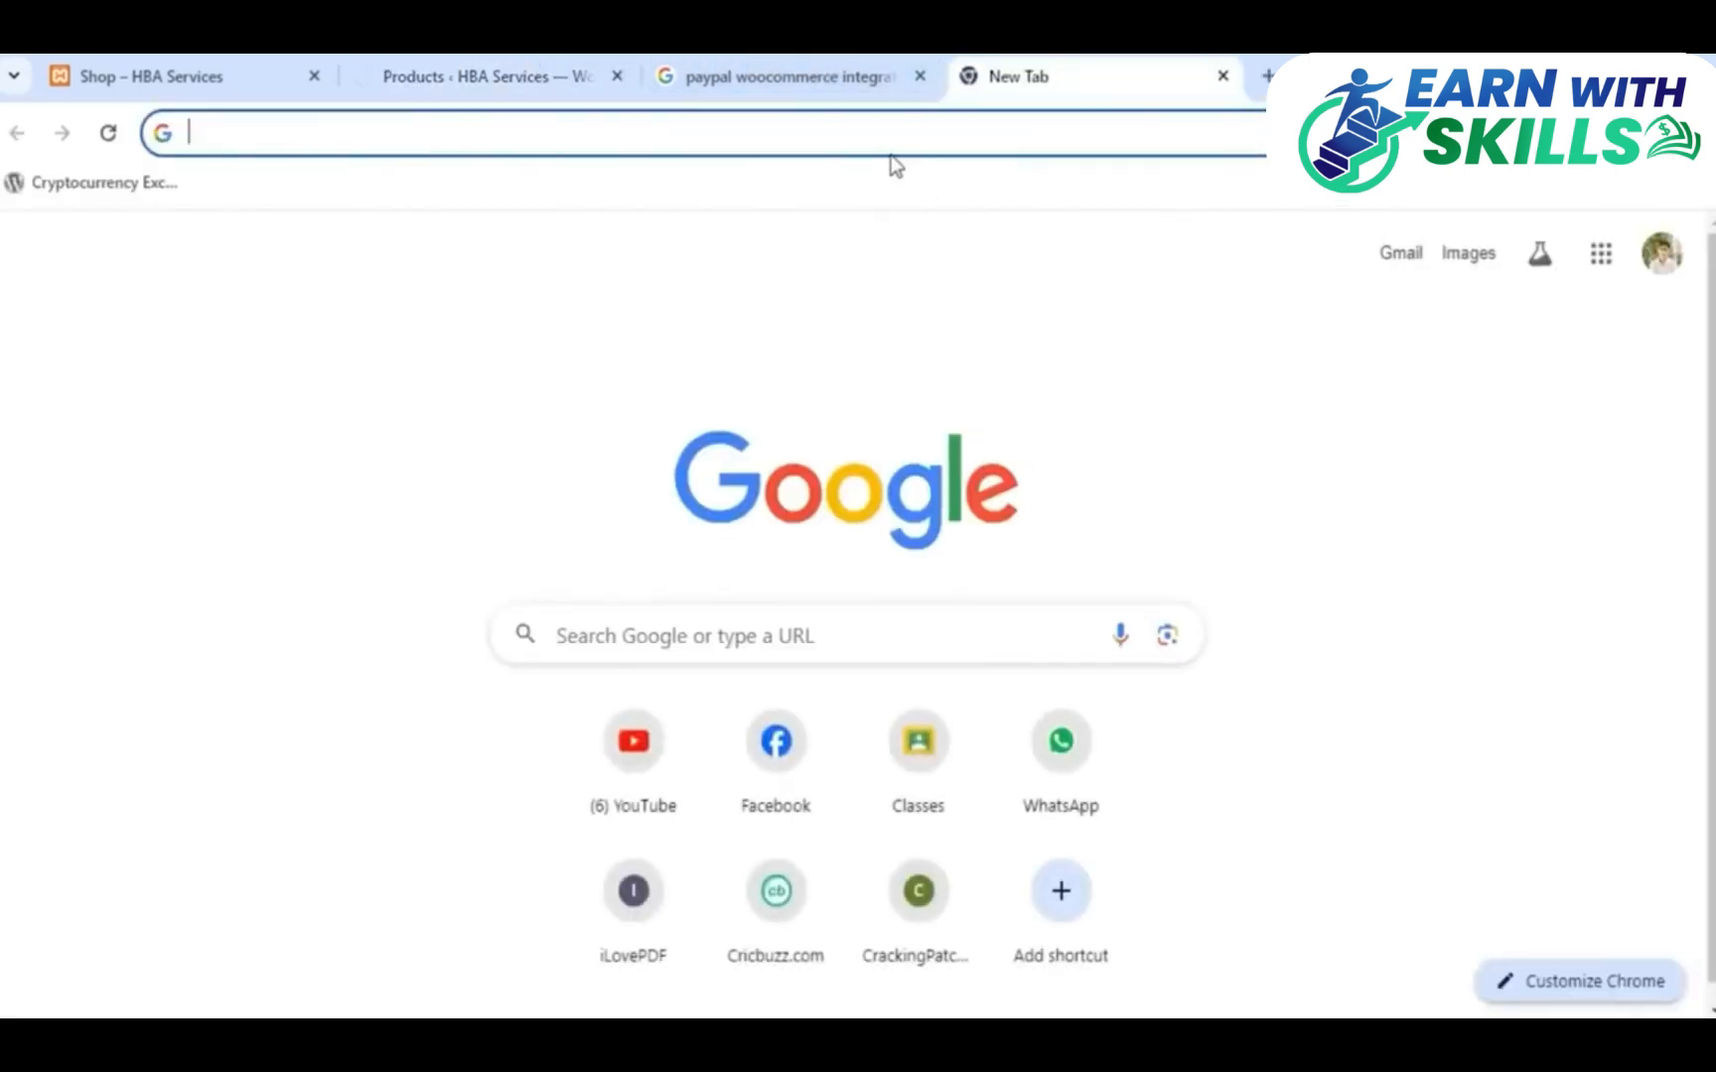
type("laptop")
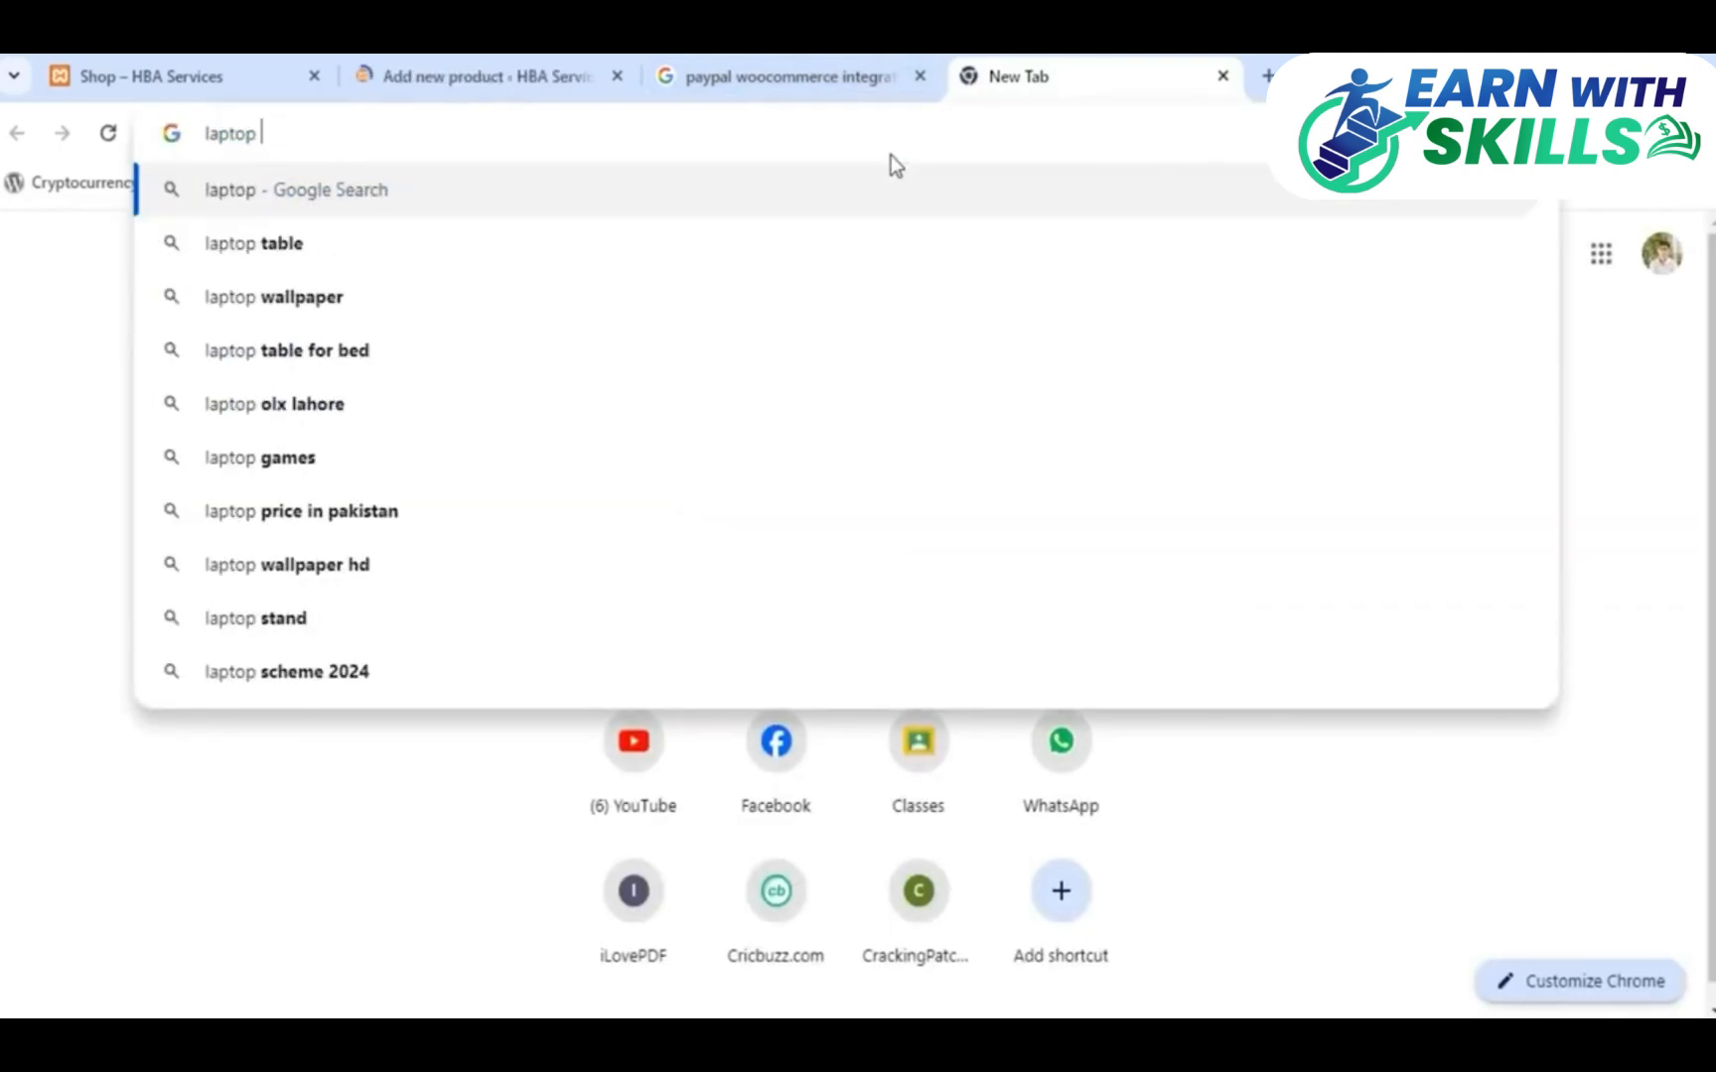
key("Return")
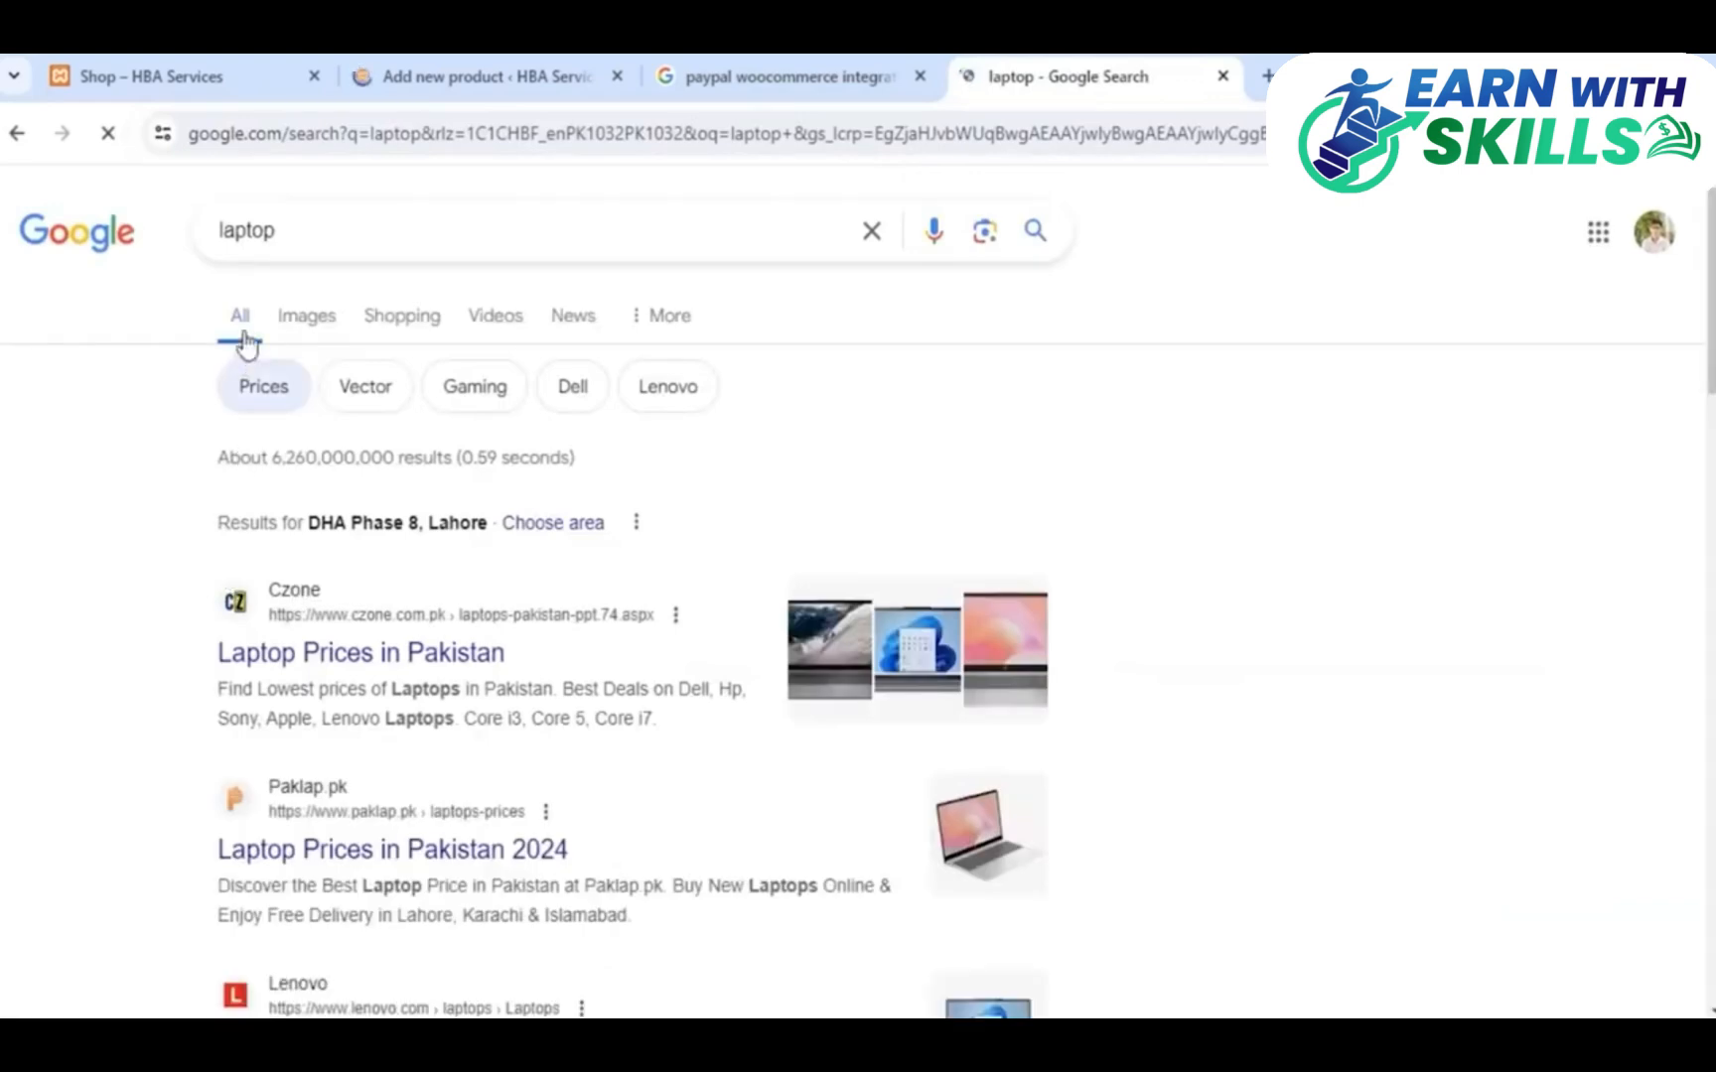
left_click(300, 323)
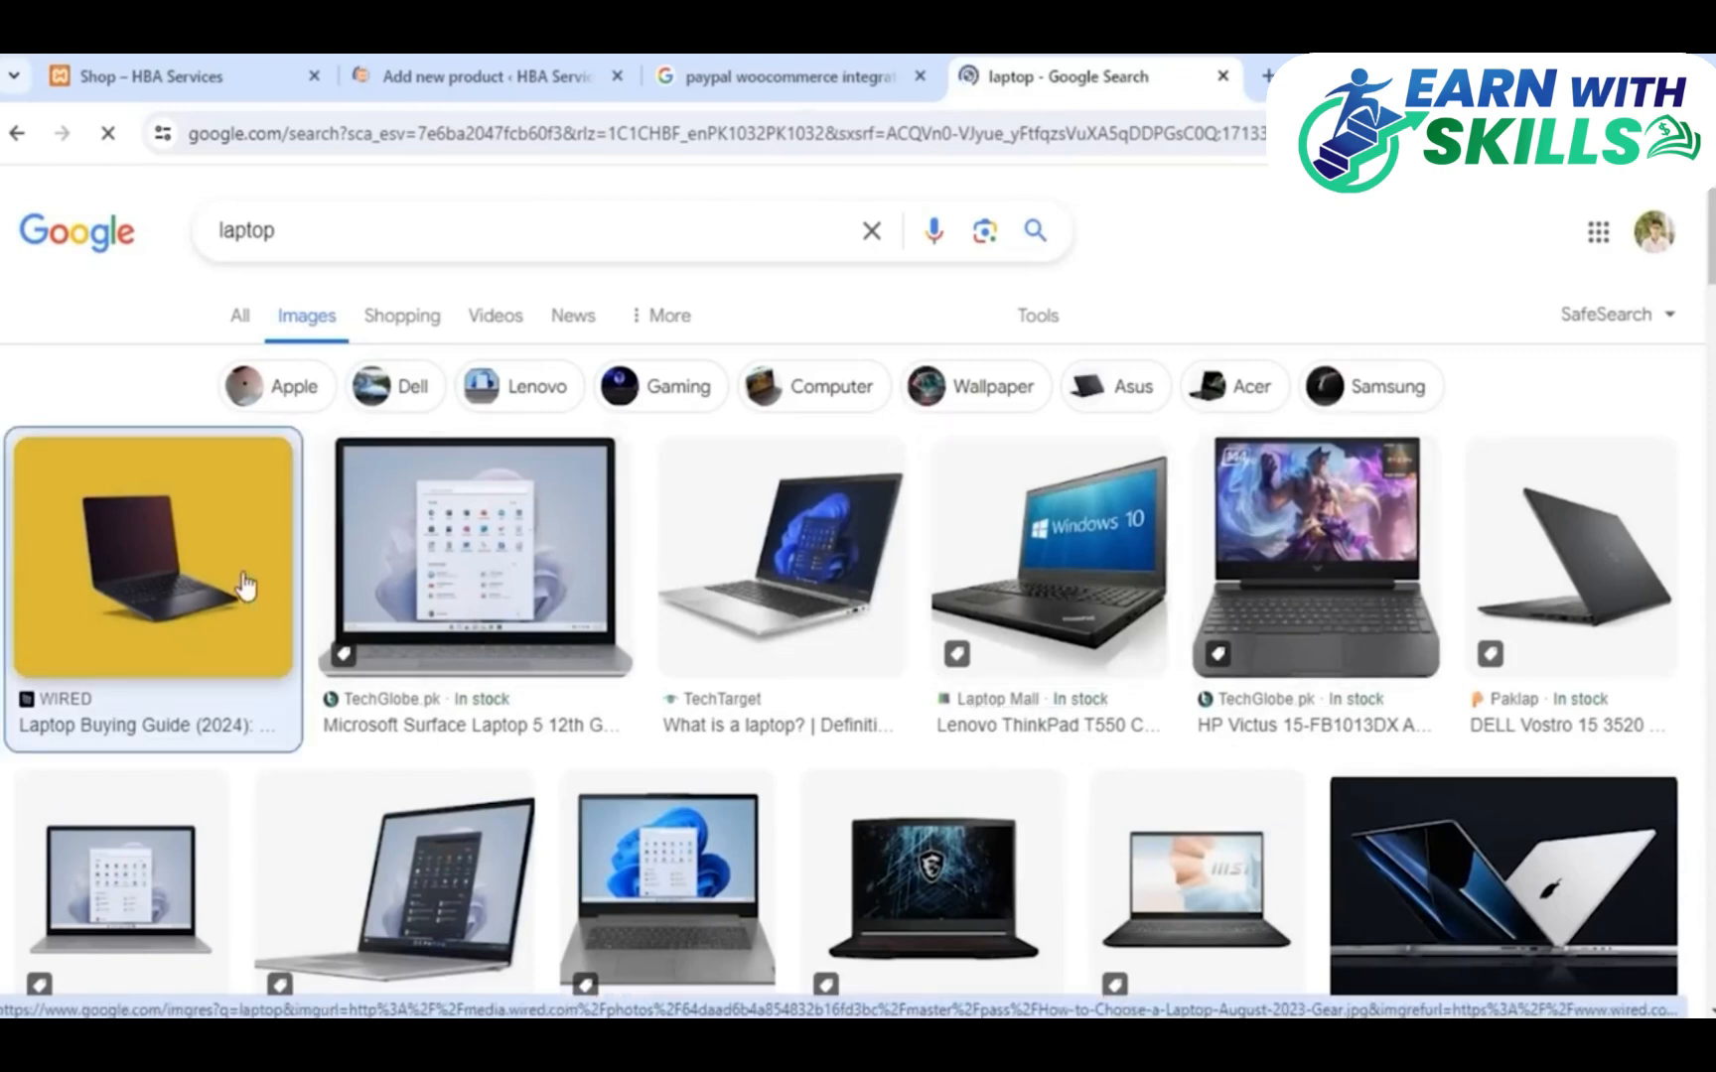
Save the WIRED picture of a laptop on a yellow background from the image results to the computer
left_click(243, 586)
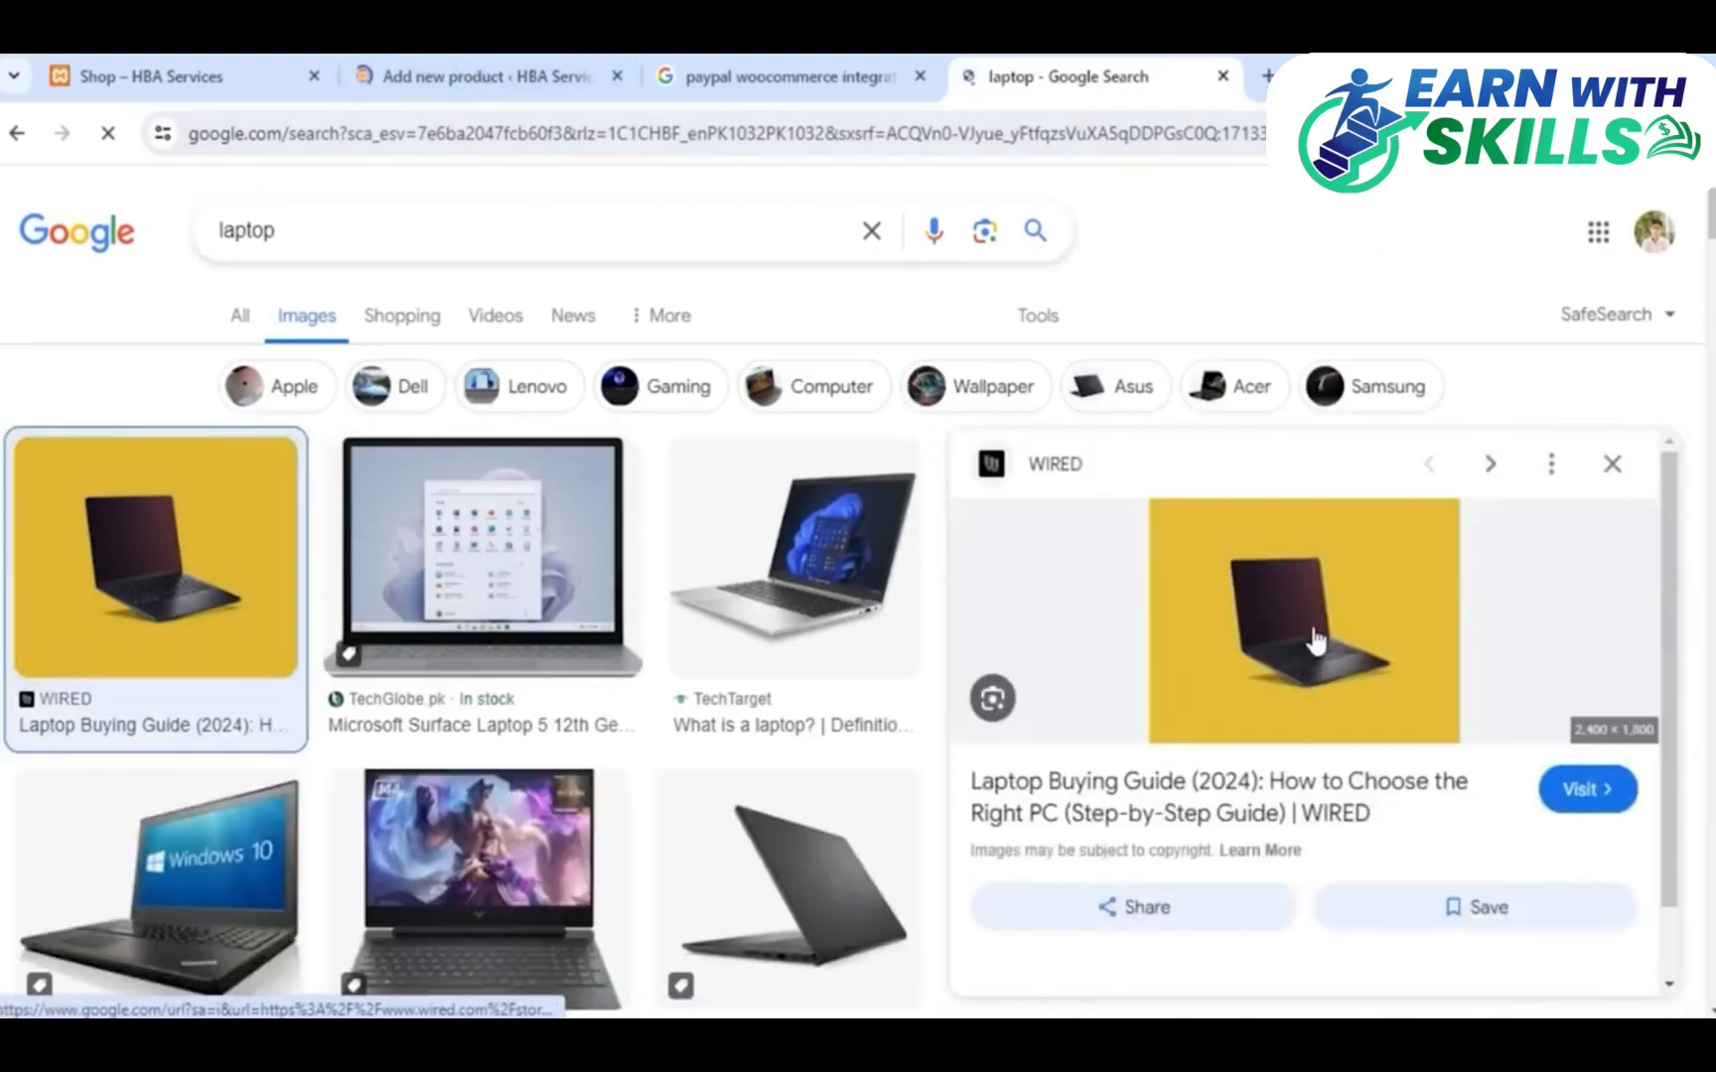
right_click(1314, 632)
left_click(1203, 778)
right_click(1206, 762)
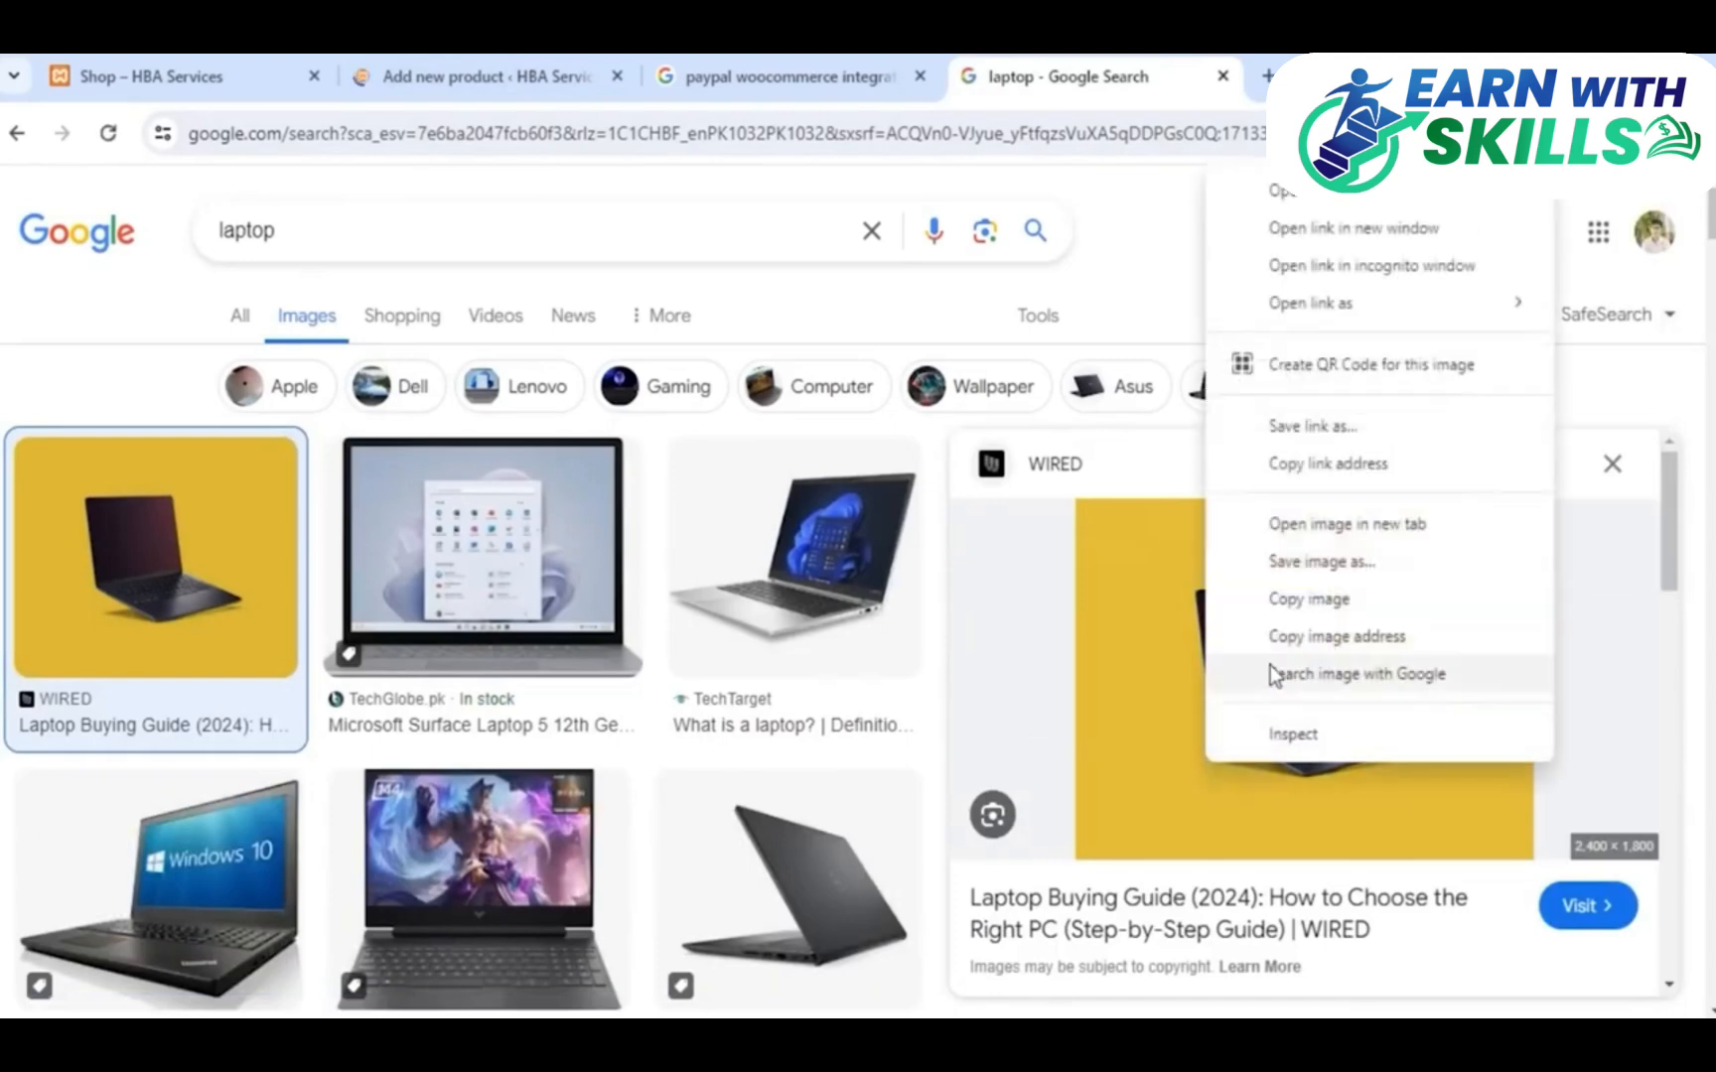
left_click(1327, 566)
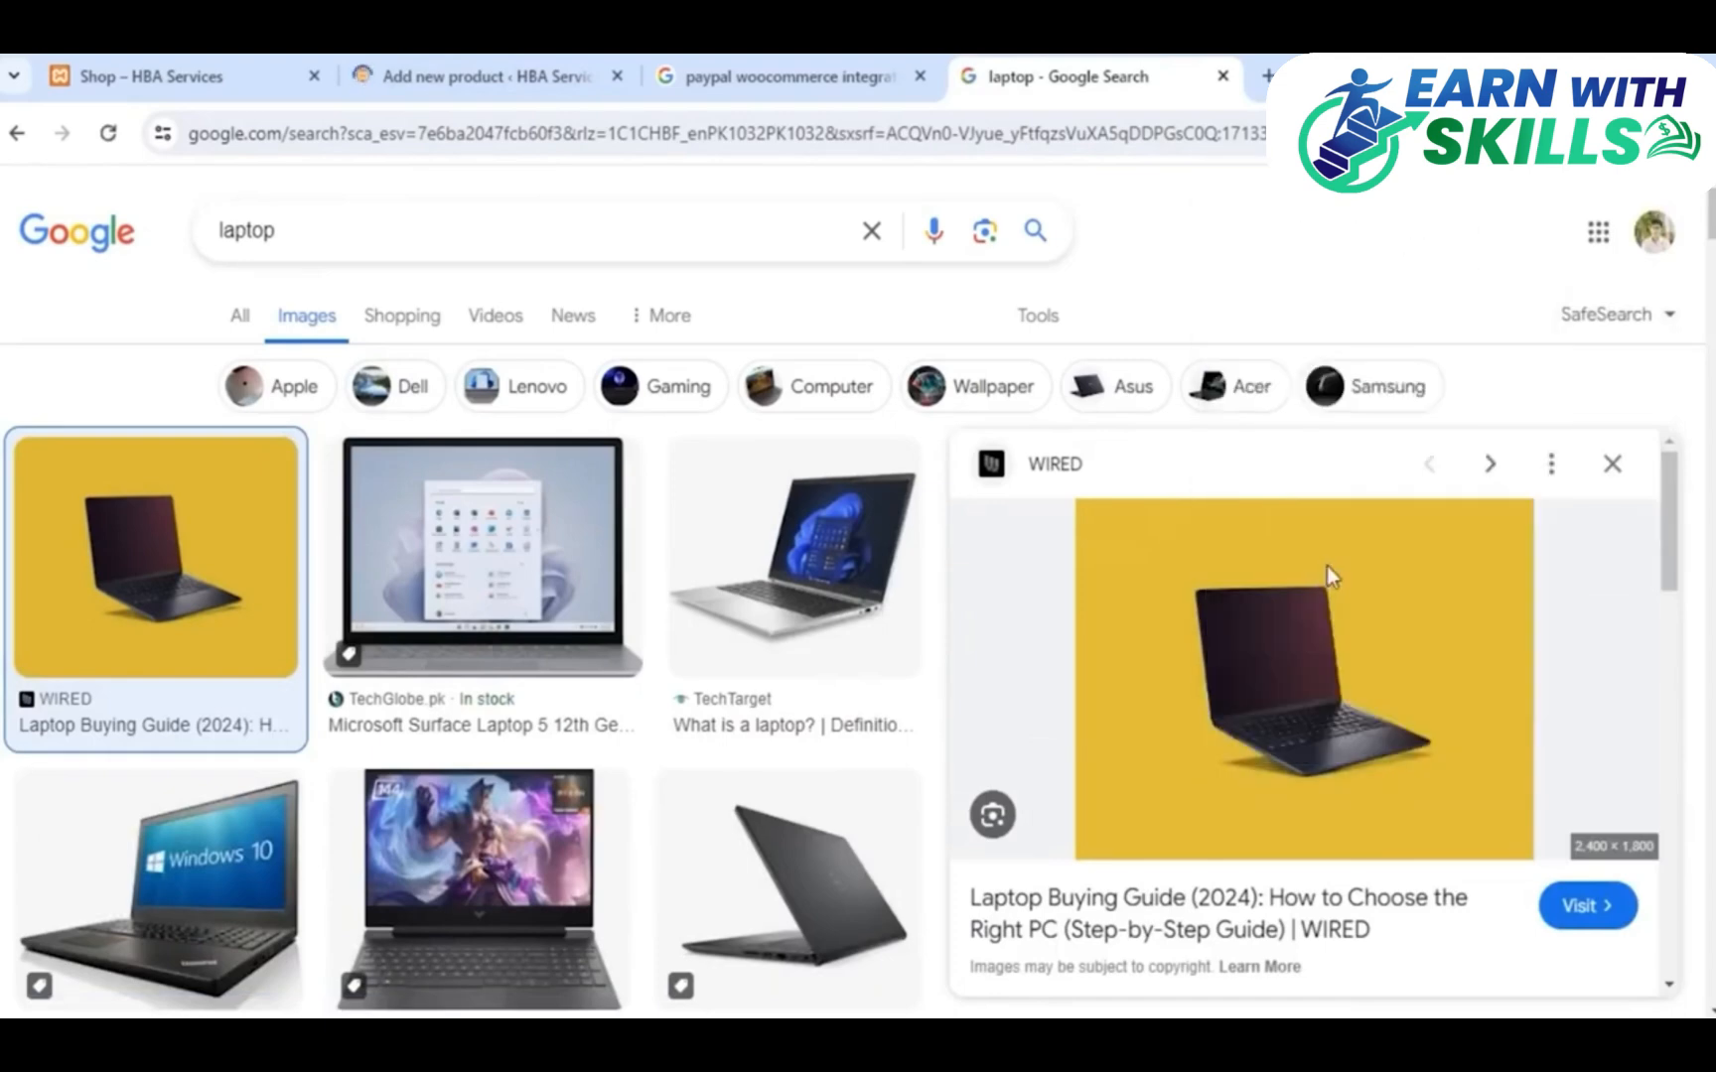
left_click(628, 645)
Return to the new product form and enter "Laptop Hp" as the product name
left_click(509, 77)
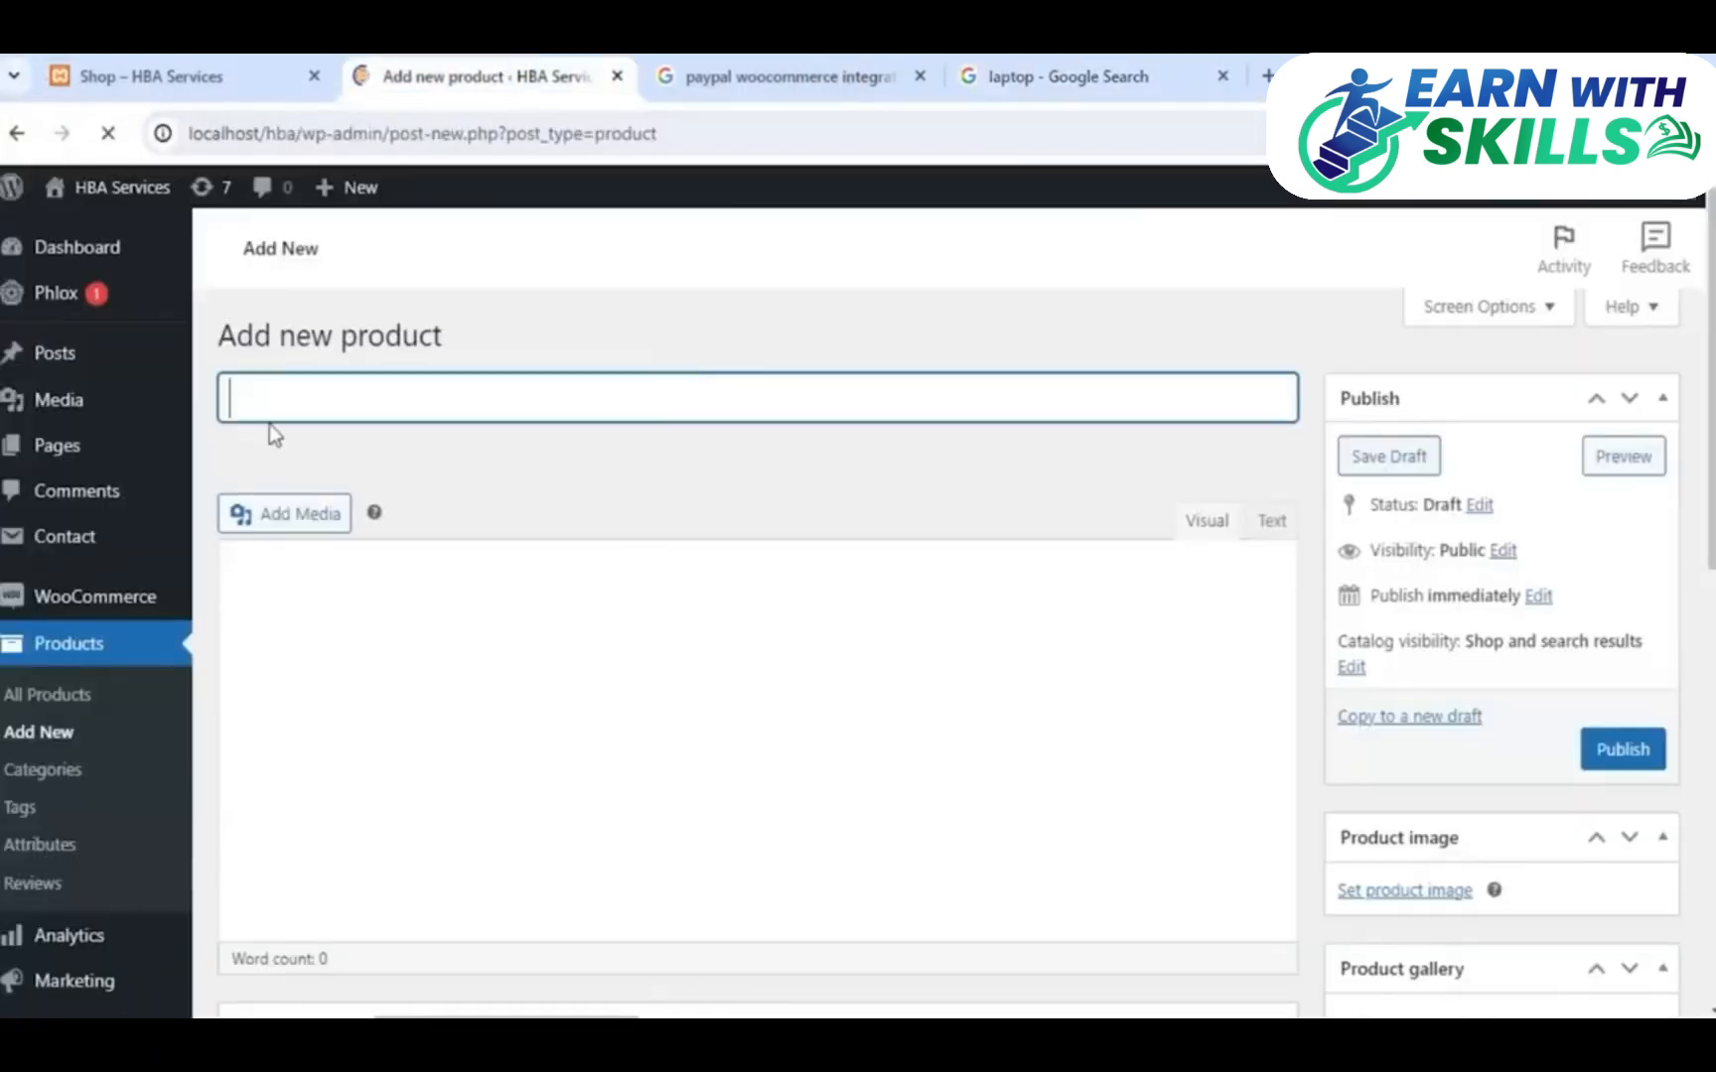
type("Lap")
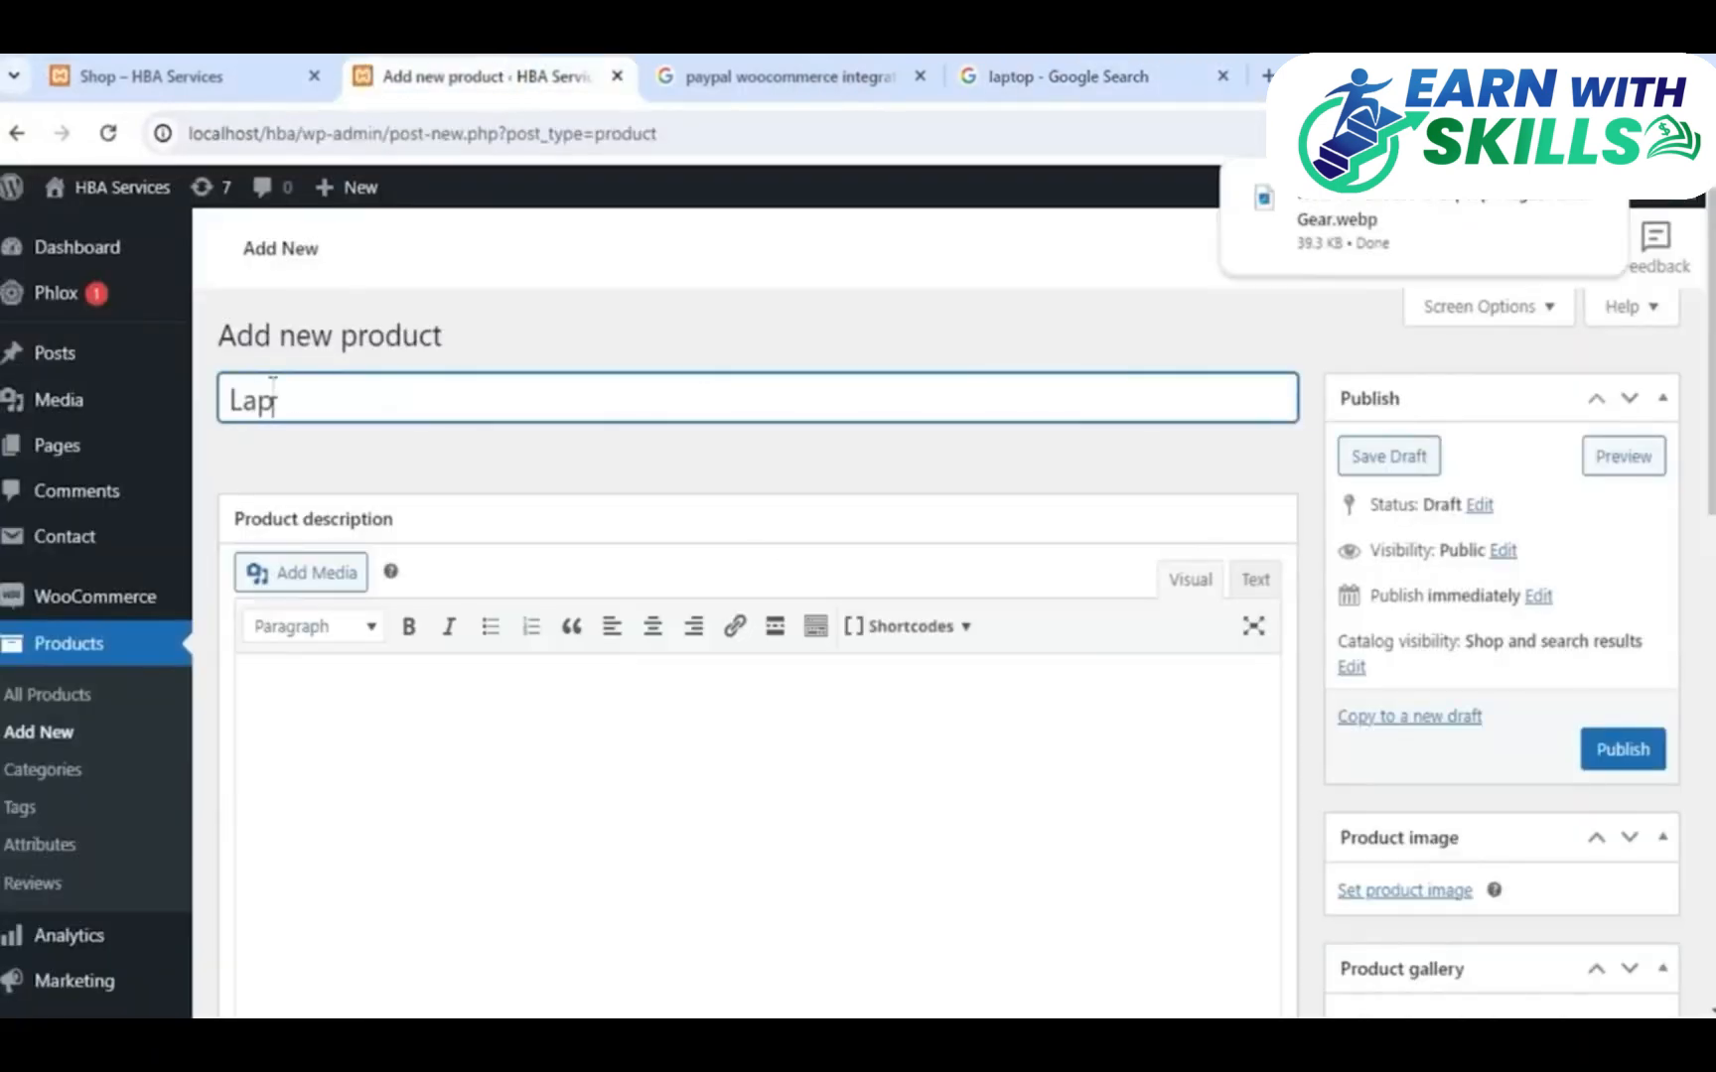
type("top Hp")
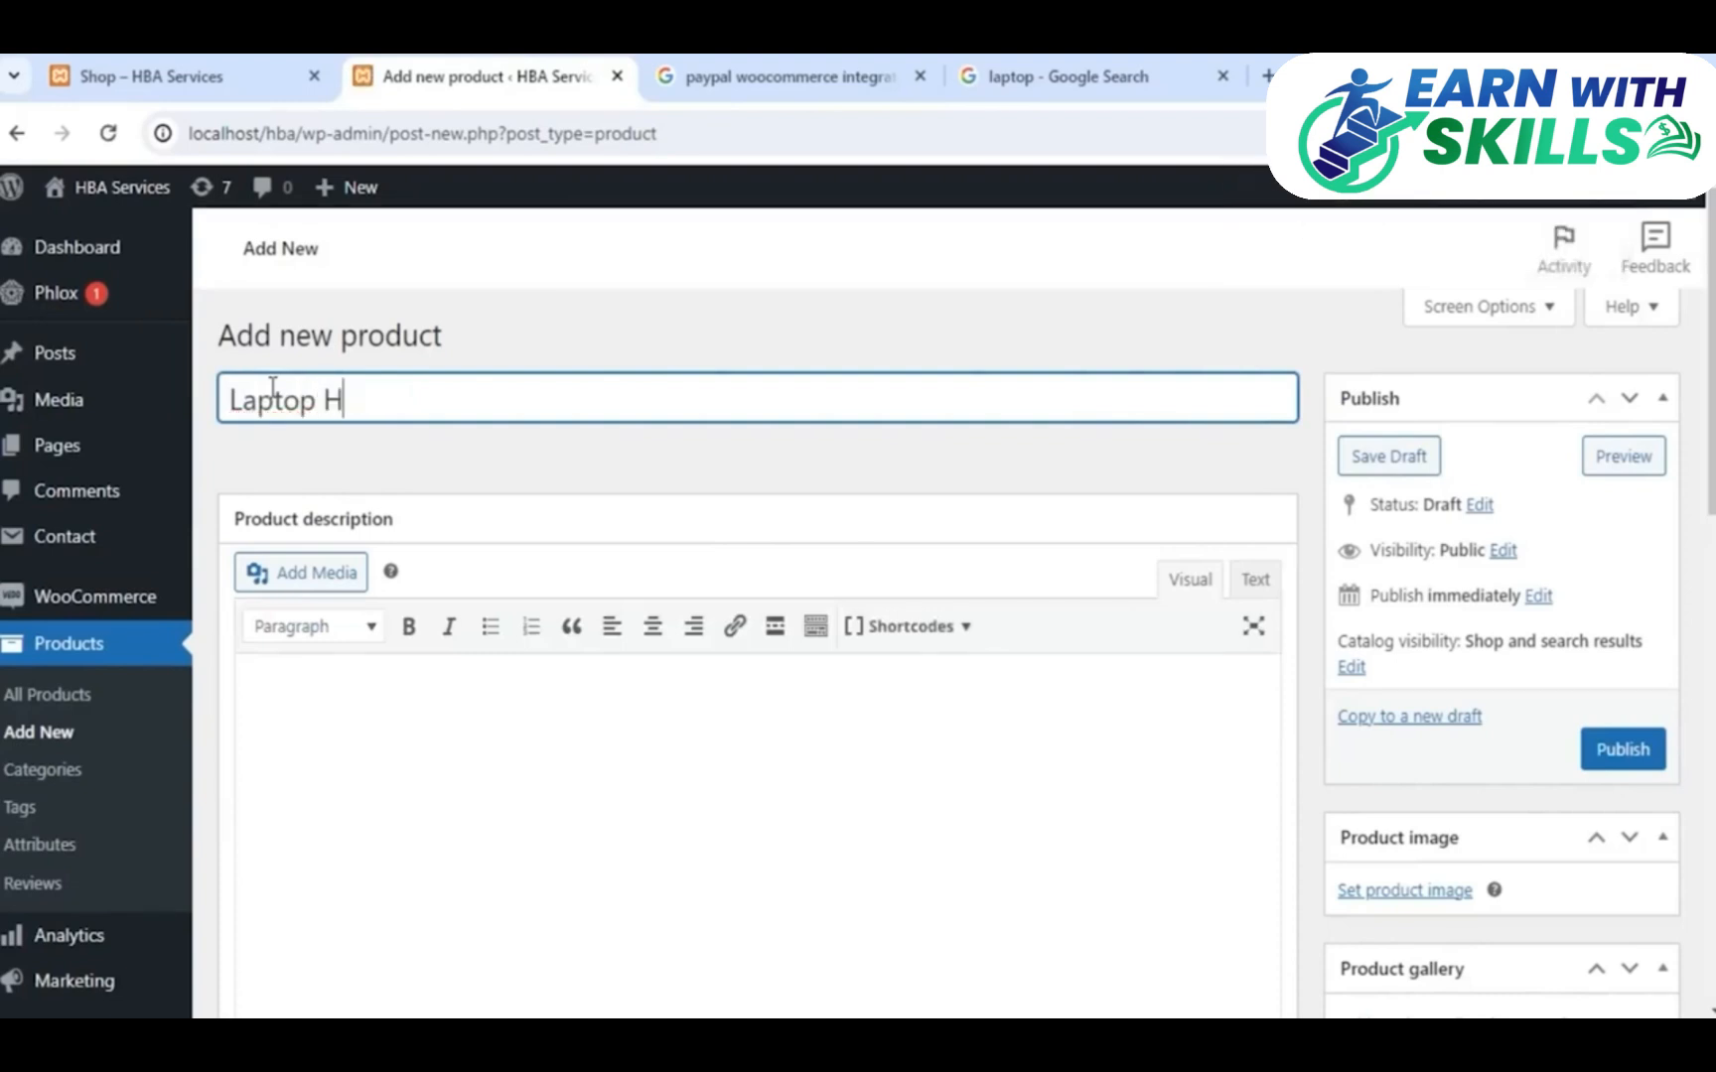